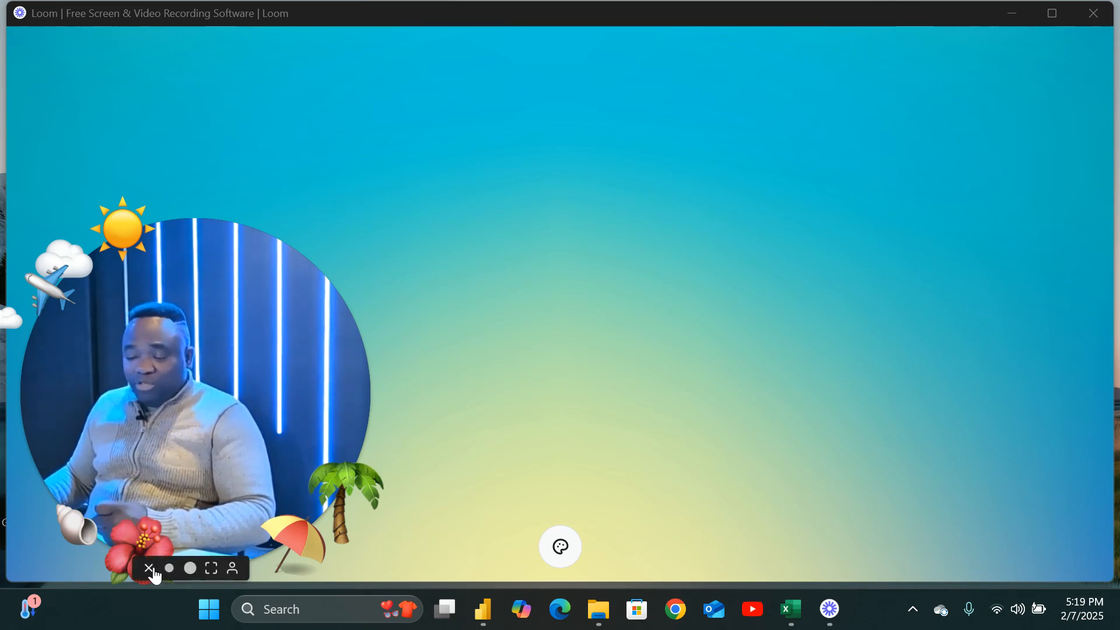
{"action": "left_click", "coordinate": [168, 568]}
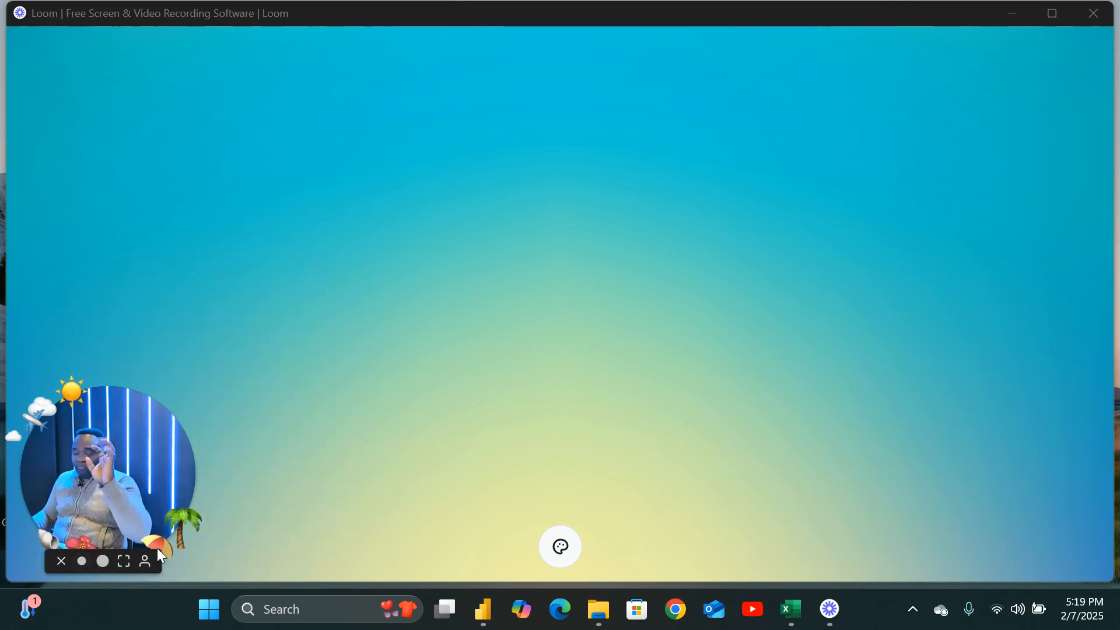
{"action": "left_click", "coordinate": [1094, 21]}
{"action": "left_click", "coordinate": [1094, 20]}
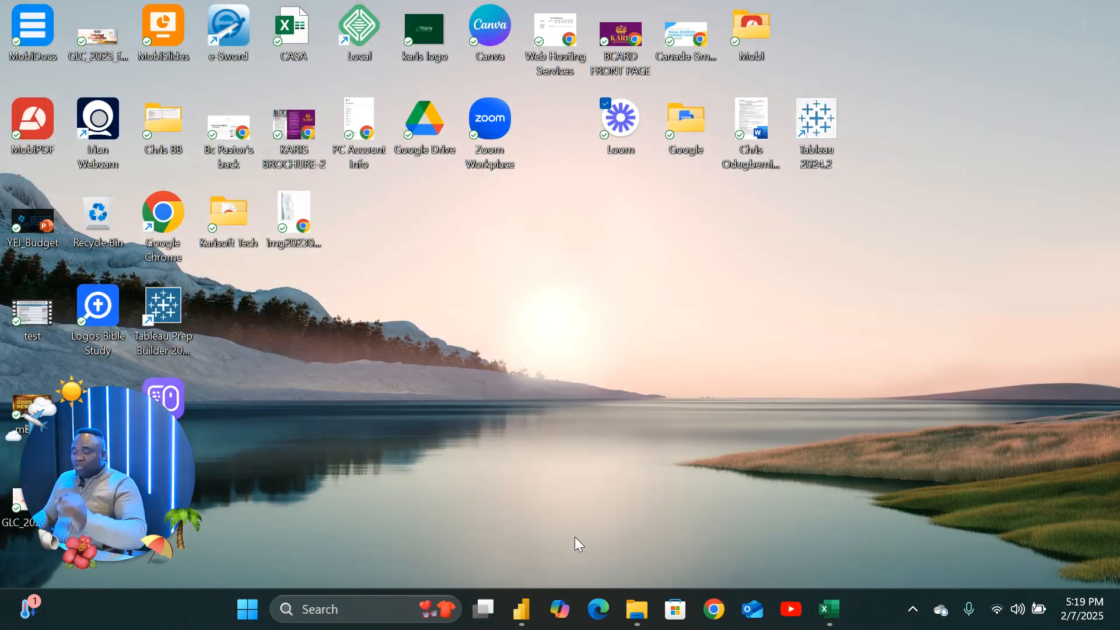
Switch between the AmazingMart Excel workbook and the Power BI sales report to compare them.
{"action": "left_click", "coordinate": [829, 610]}
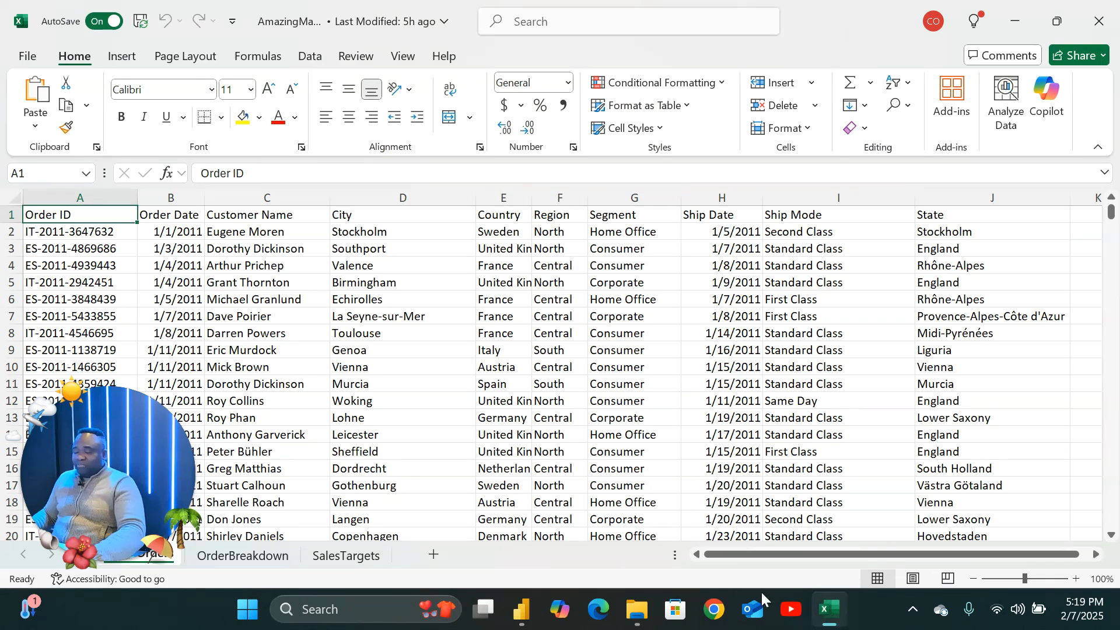
{"action": "left_click", "coordinate": [827, 611]}
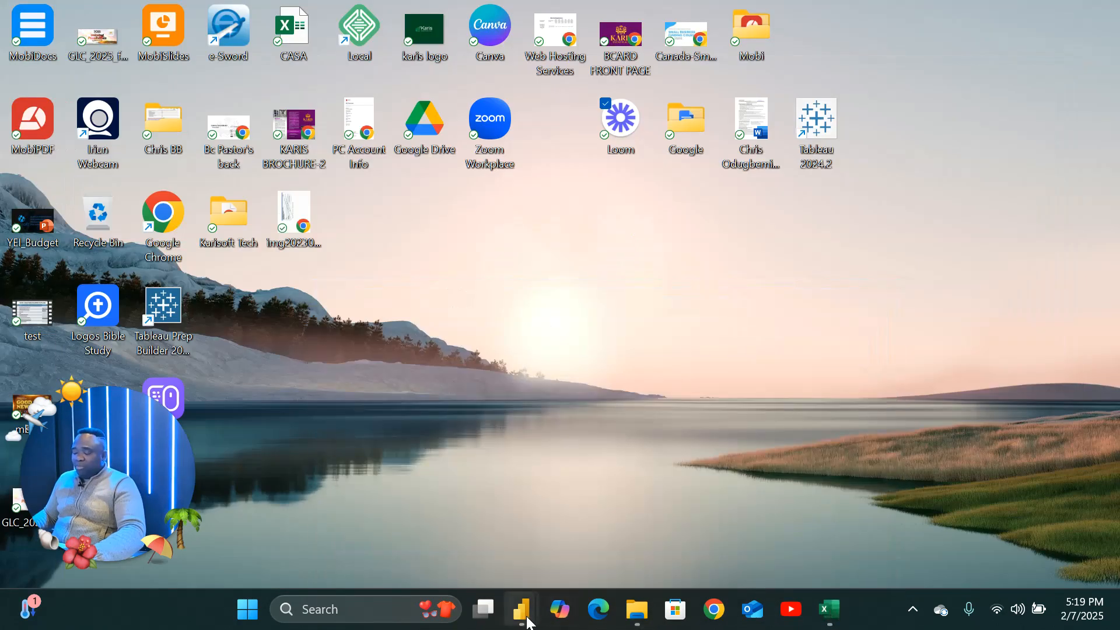
{"action": "mouse_move", "coordinate": [521, 609]}
{"action": "left_click", "coordinate": [472, 569]}
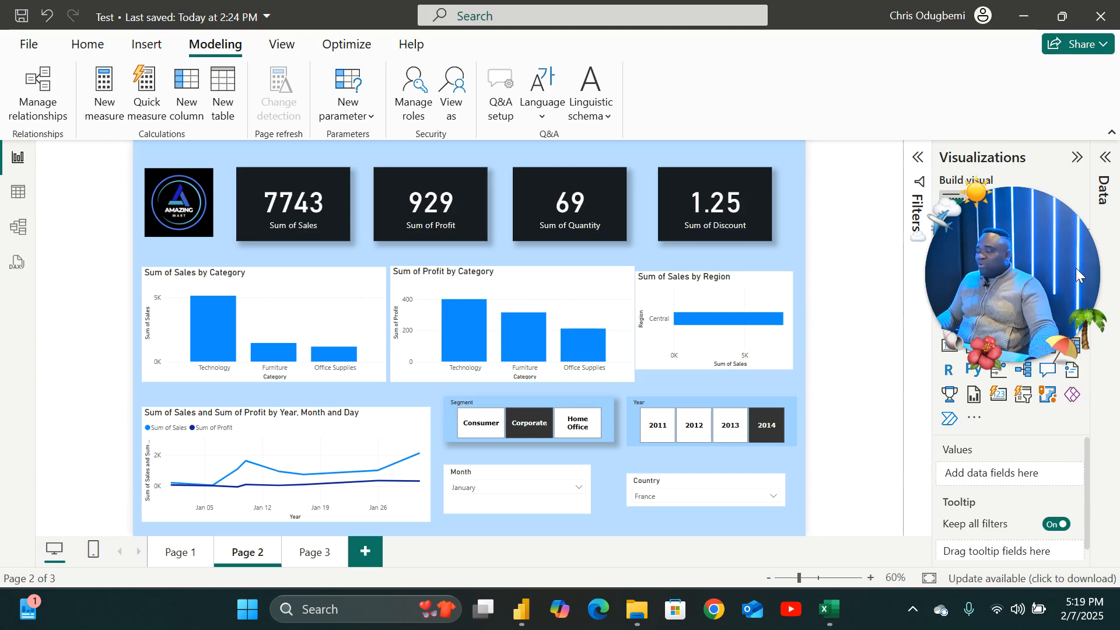
{"action": "left_click", "coordinate": [829, 608]}
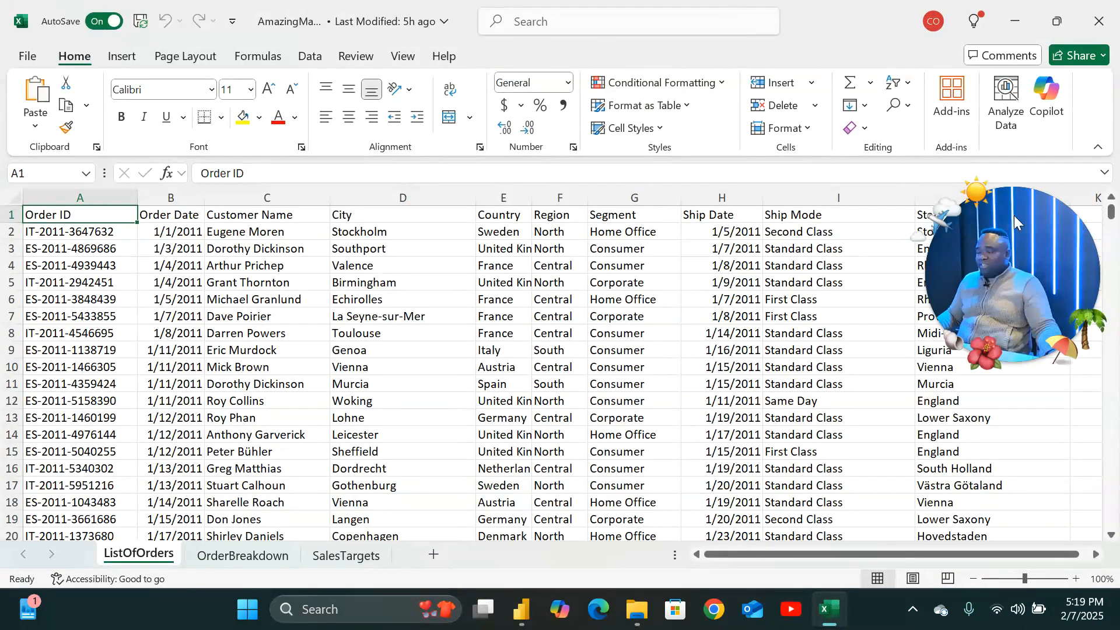
{"action": "left_click_drag", "start_coordinate": [1008, 212], "coordinate": [1080, 8]}
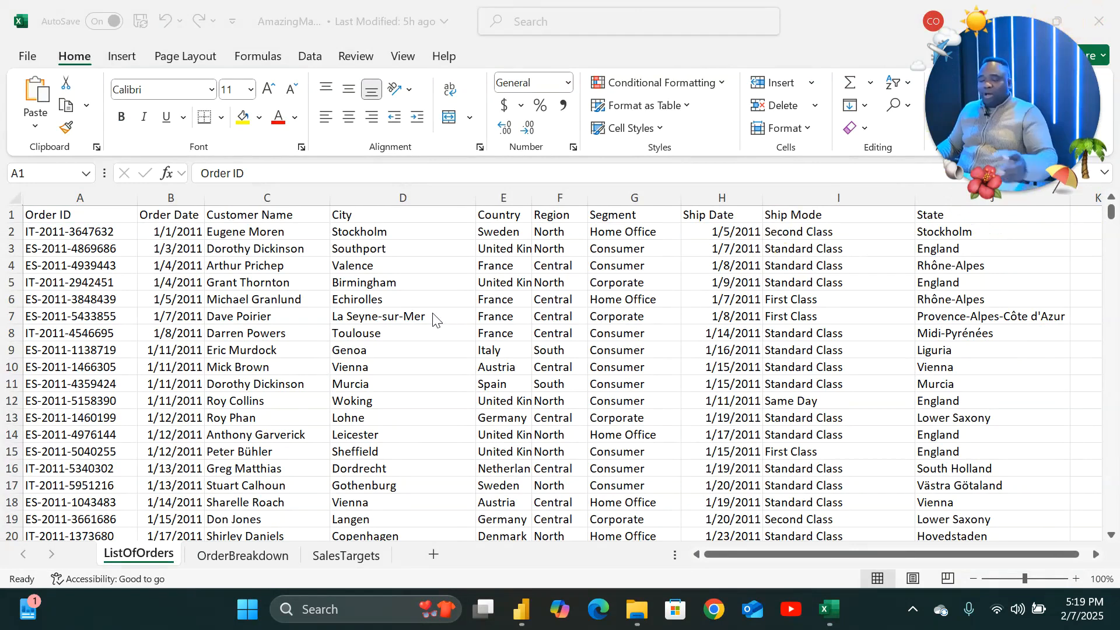
{"action": "left_click", "coordinate": [603, 36]}
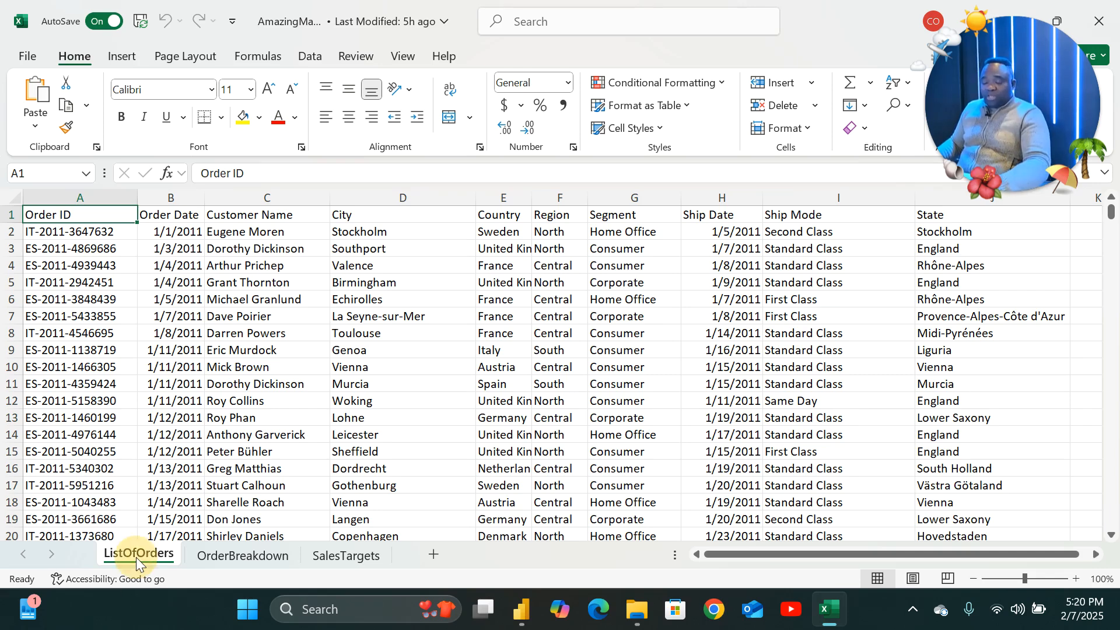
Browse the OrderBreakdown, SalesTargets and ListOfOrders worksheets of the workbook.
{"action": "left_click", "coordinate": [239, 553]}
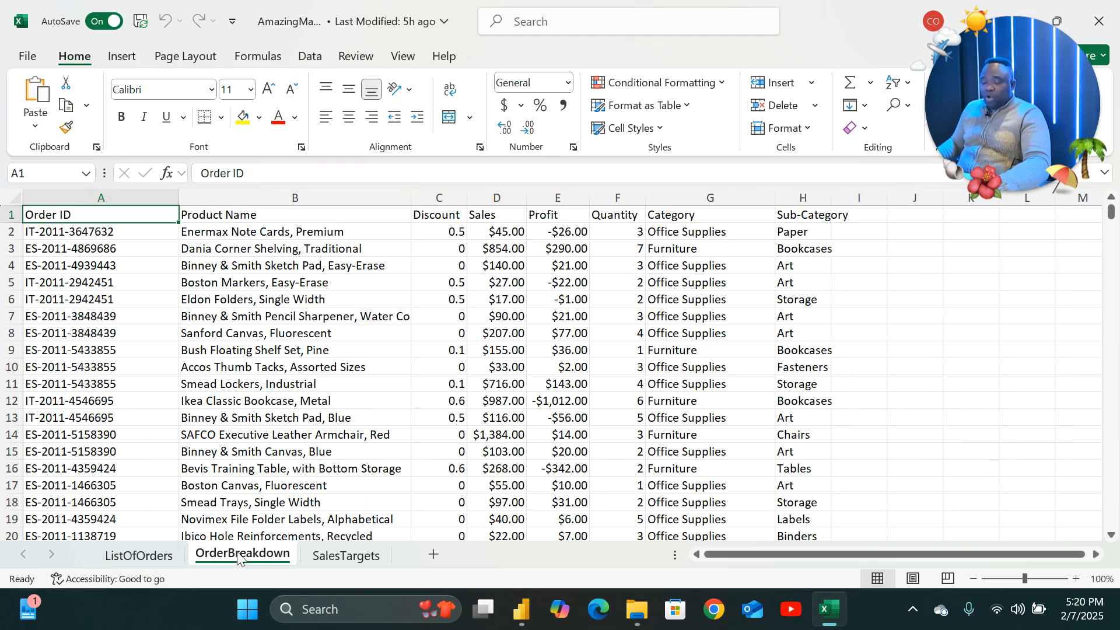
{"action": "left_click", "coordinate": [338, 555]}
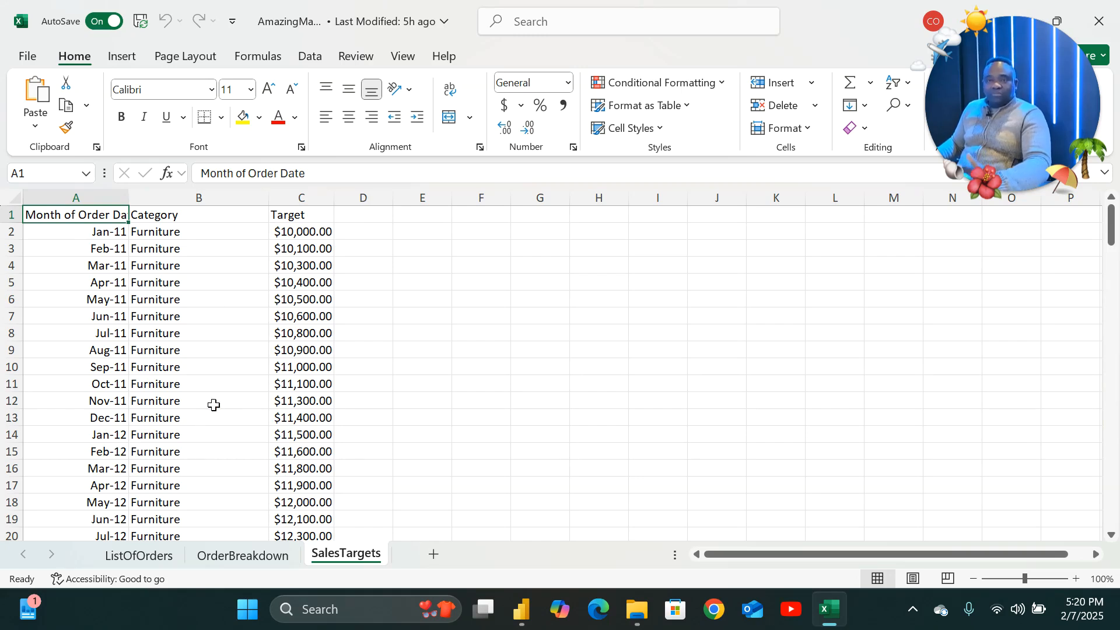
{"action": "left_click", "coordinate": [133, 555]}
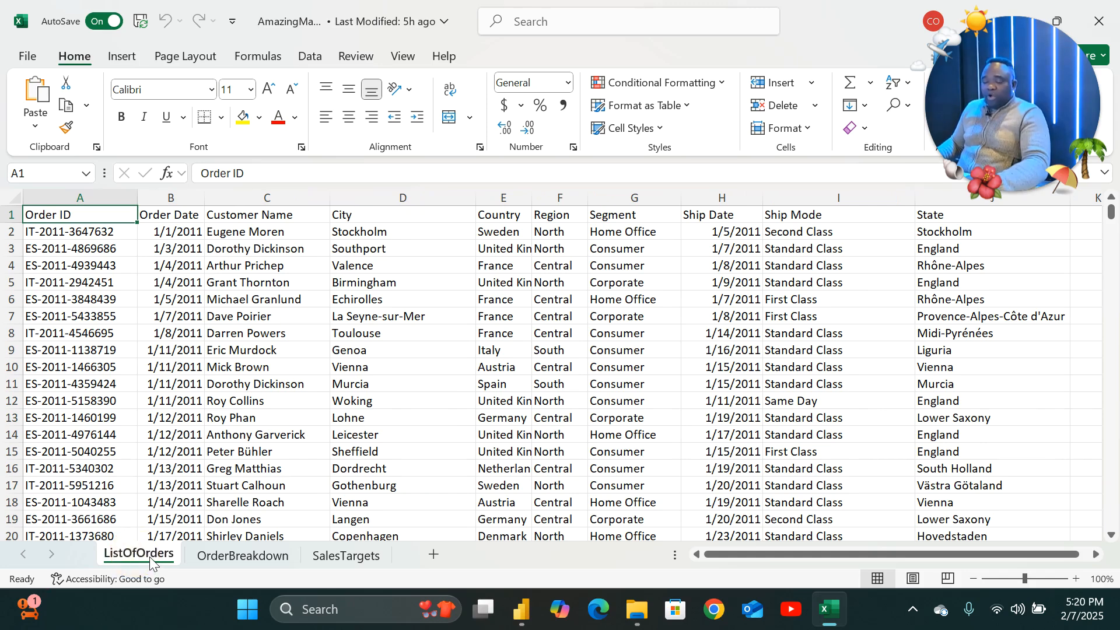
{"action": "left_click", "coordinate": [223, 554]}
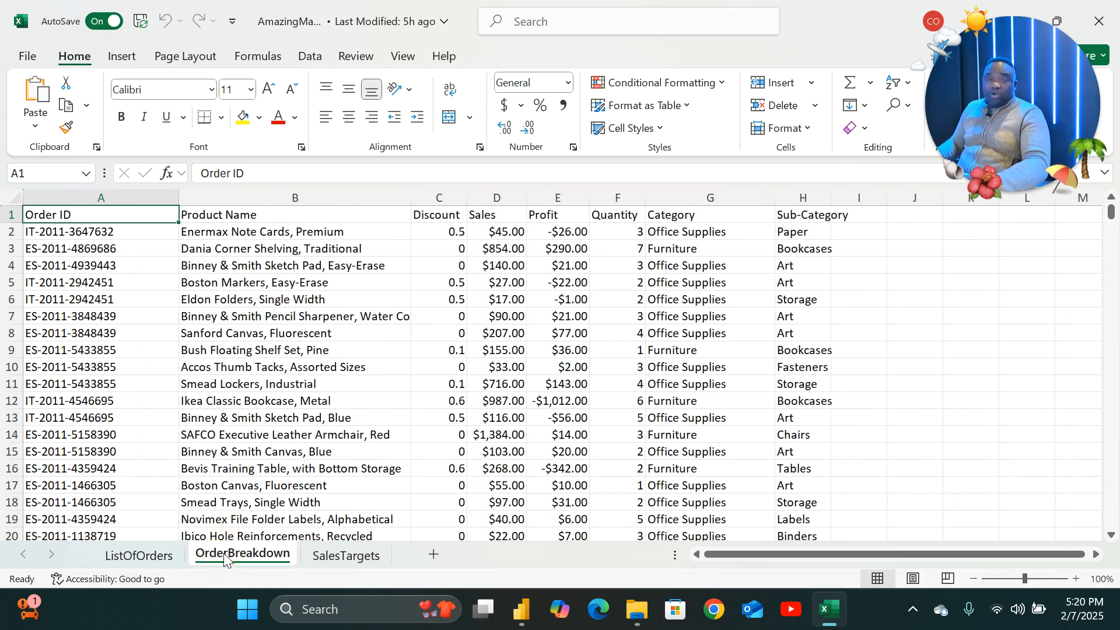
{"action": "left_click", "coordinate": [143, 553]}
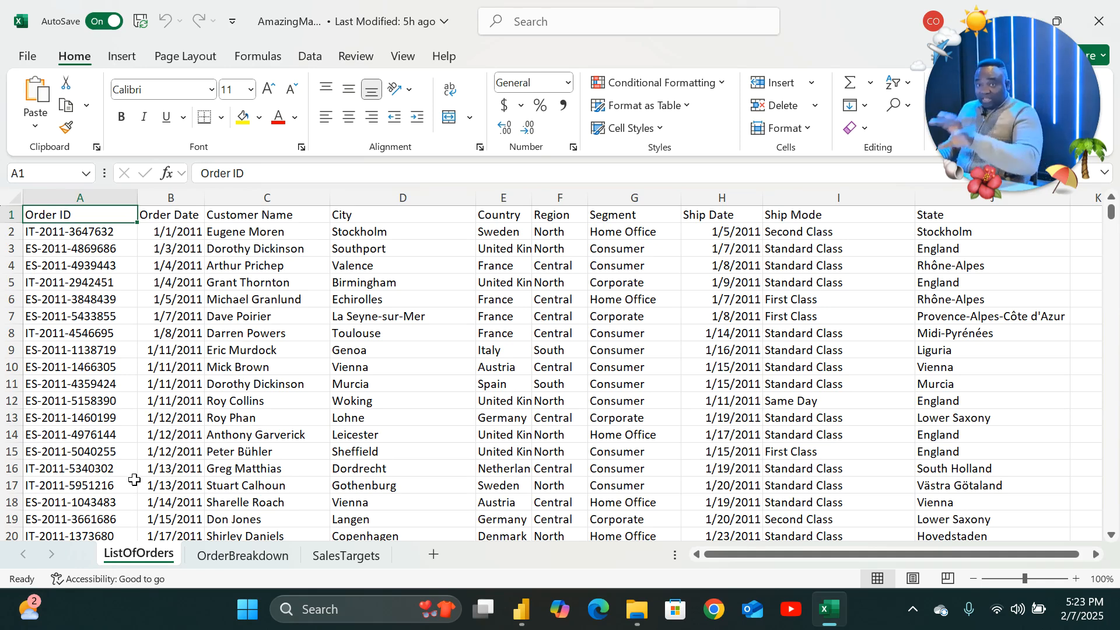
Examine each column of the ListOfOrders sheet, from Order ID across to State.
{"action": "left_click", "coordinate": [82, 196]}
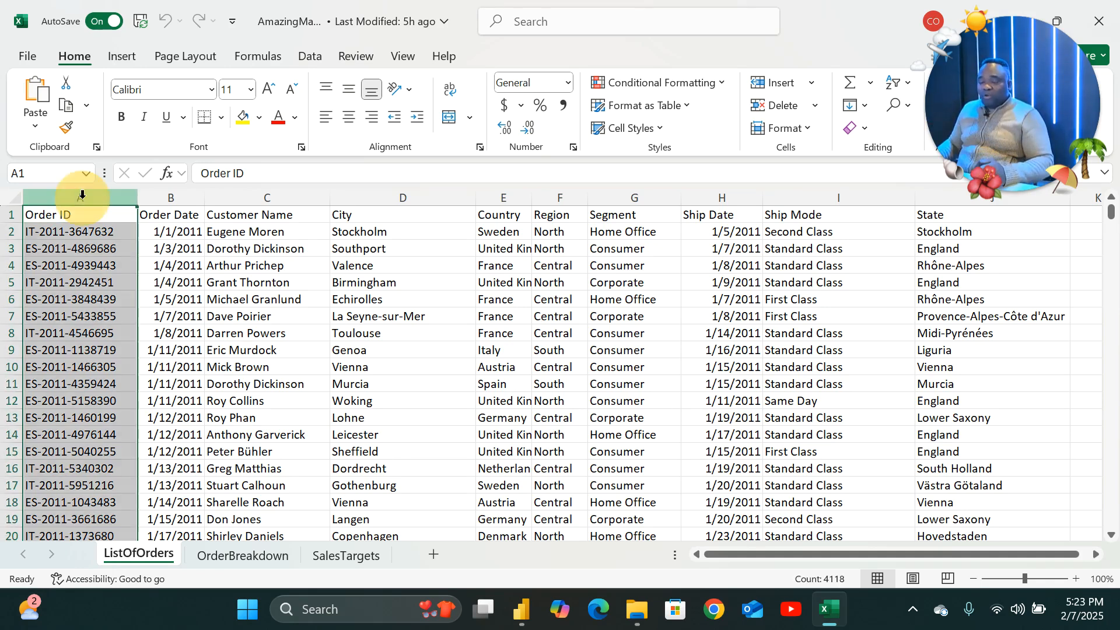
{"action": "left_click", "coordinate": [170, 197]}
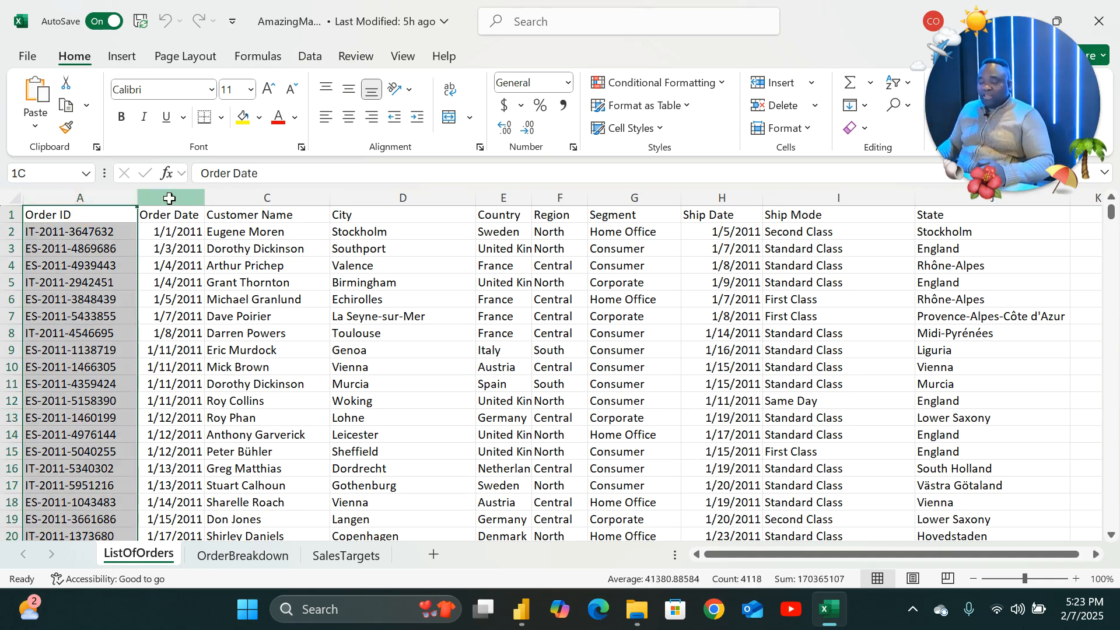
{"action": "left_click", "coordinate": [238, 196]}
{"action": "left_click", "coordinate": [387, 196]}
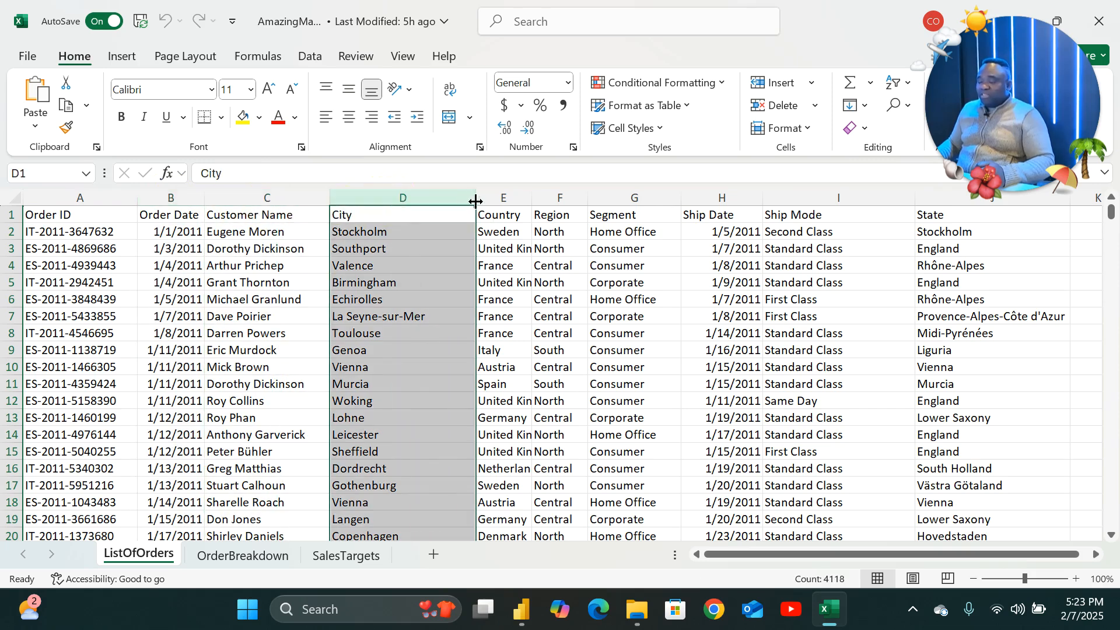
{"action": "left_click", "coordinate": [504, 197]}
{"action": "left_click", "coordinate": [562, 197]}
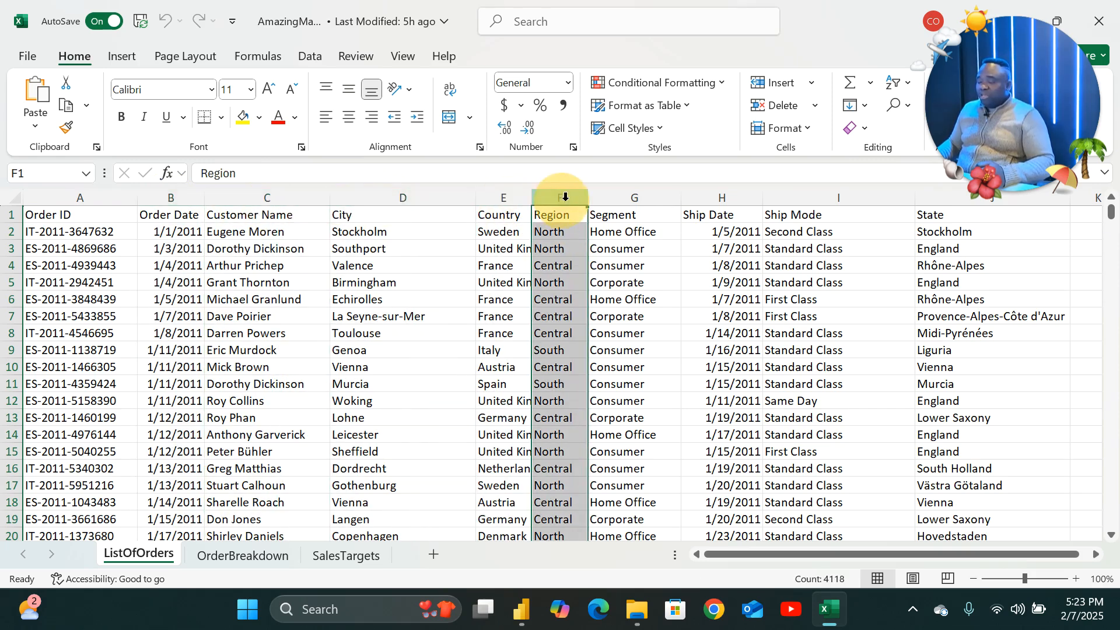
{"action": "left_click", "coordinate": [627, 197]}
{"action": "left_click", "coordinate": [729, 197]}
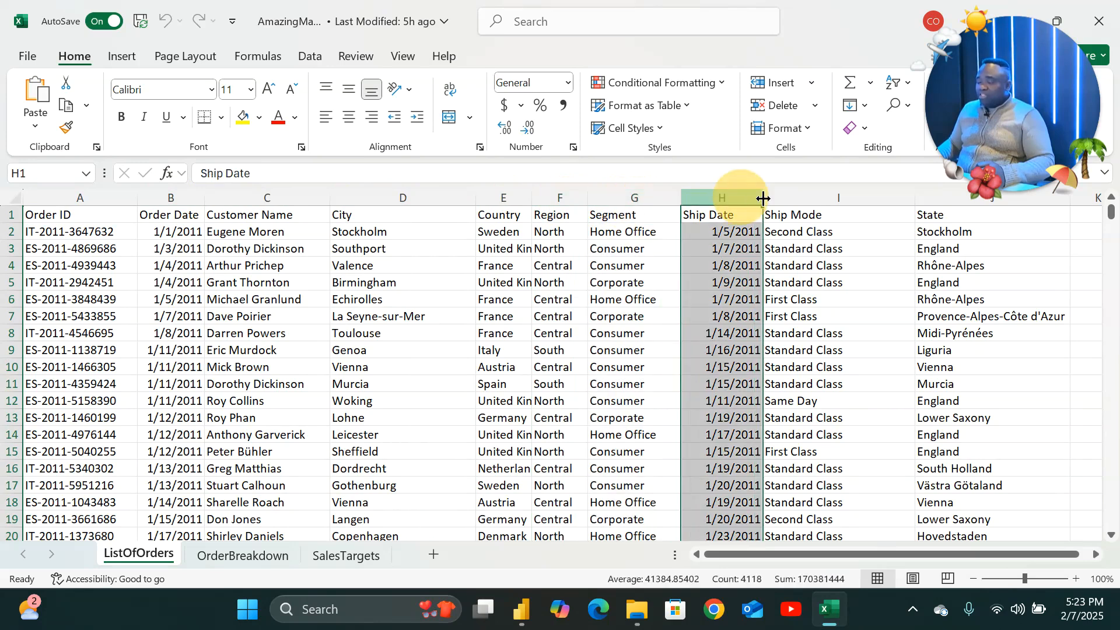
{"action": "left_click", "coordinate": [790, 197]}
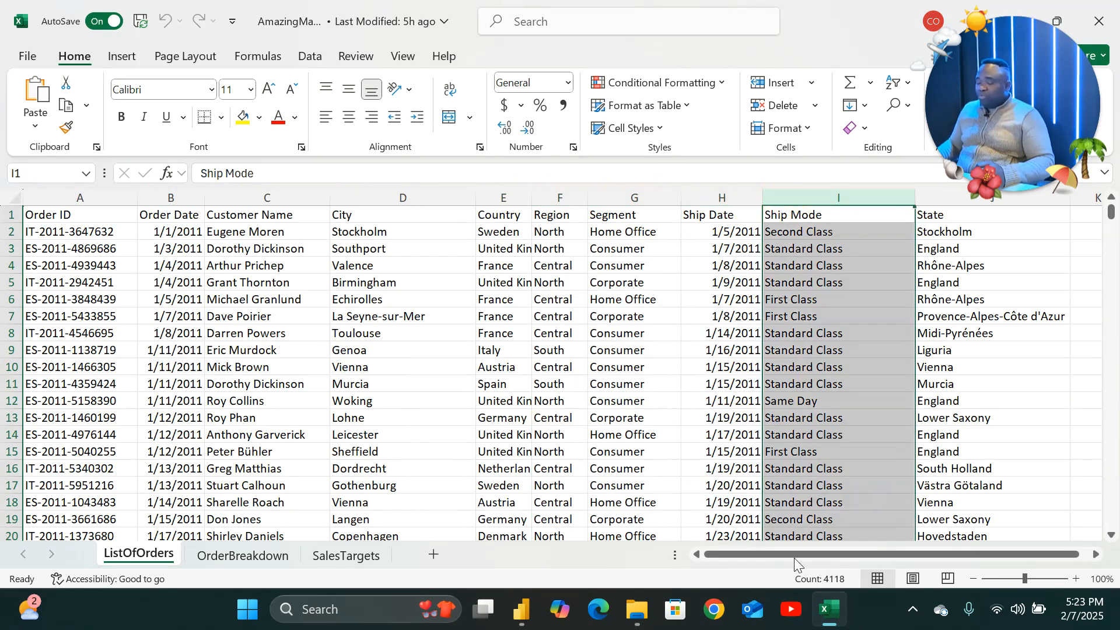
{"action": "left_click_drag", "start_coordinate": [793, 558], "coordinate": [802, 557]}
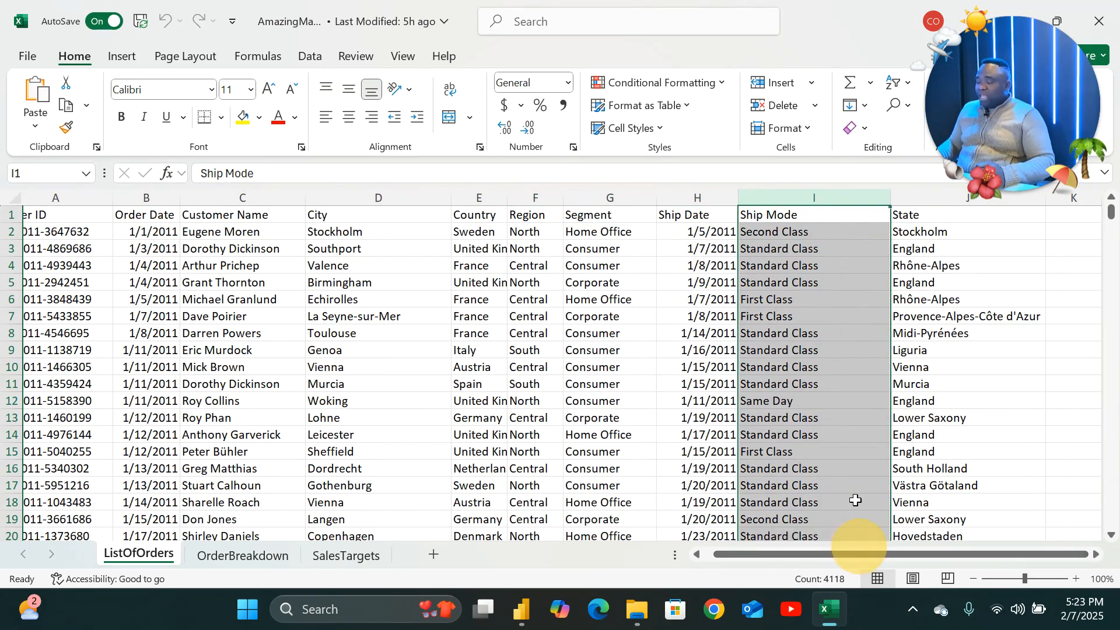
{"action": "left_click", "coordinate": [923, 194]}
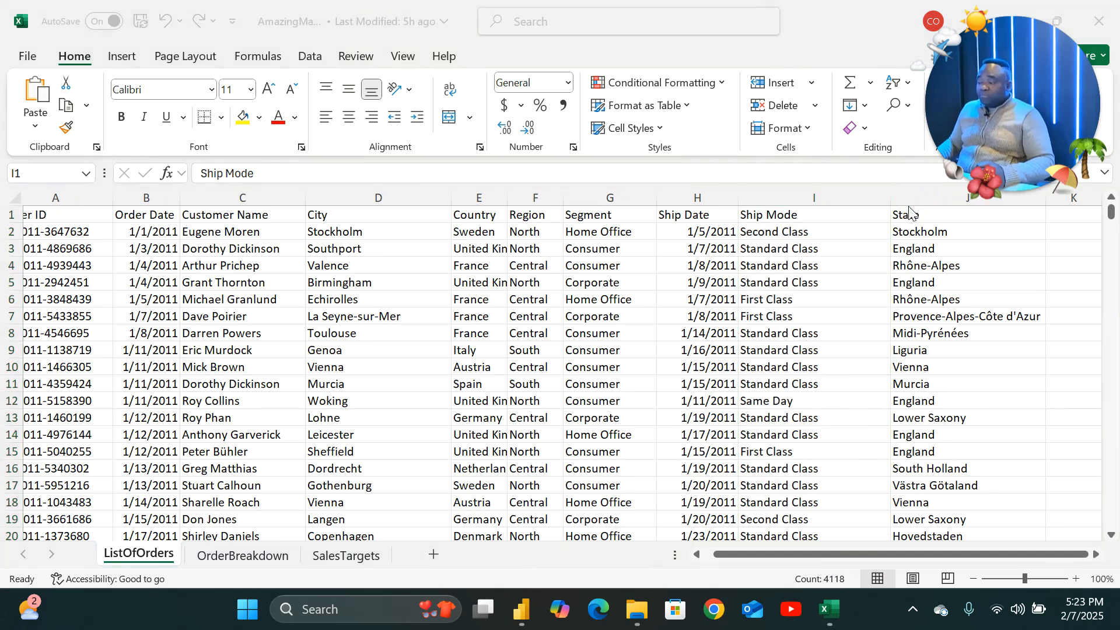
Examine each column of the OrderBreakdown sheet, from Product Name across to Sub-Category.
{"action": "left_click", "coordinate": [215, 555]}
{"action": "left_click", "coordinate": [229, 558]}
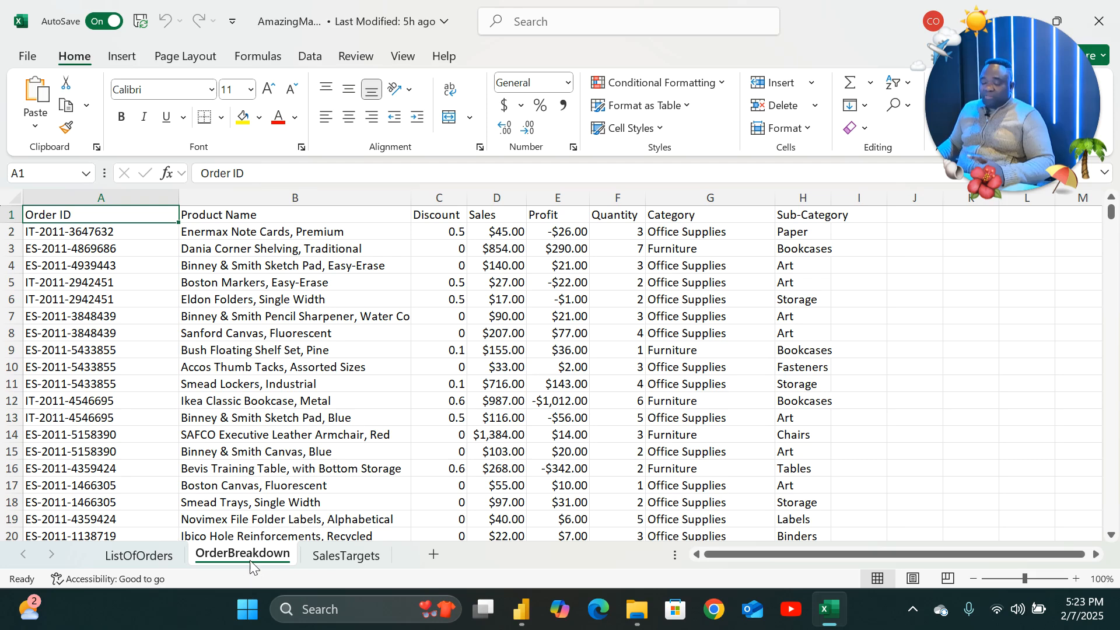
{"action": "left_click", "coordinate": [276, 197]}
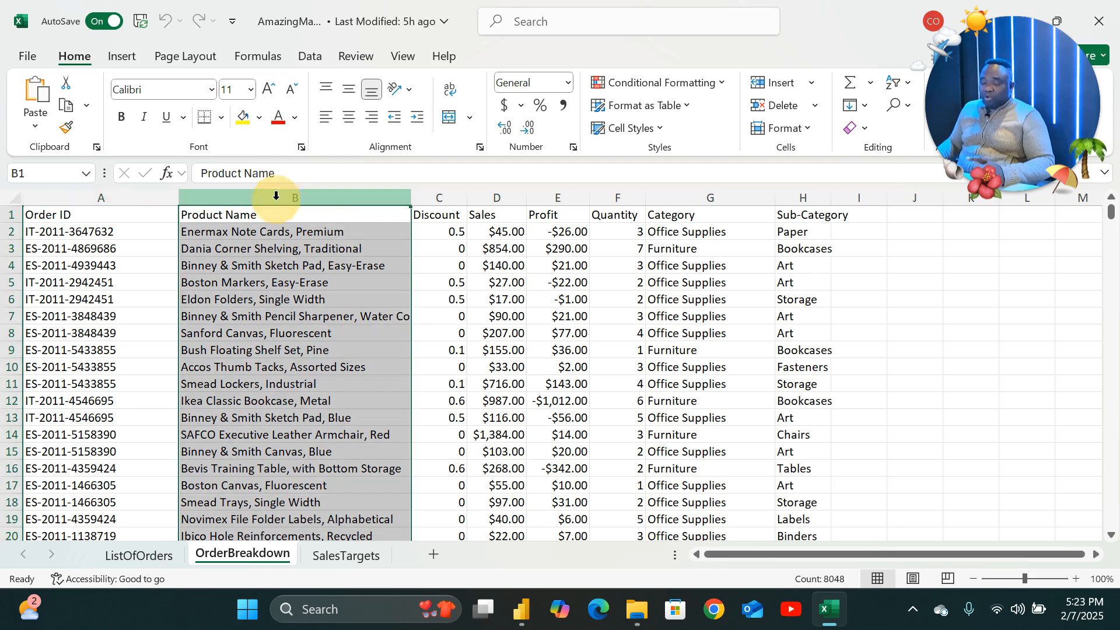
{"action": "left_click", "coordinate": [437, 213]}
{"action": "left_click", "coordinate": [489, 199]}
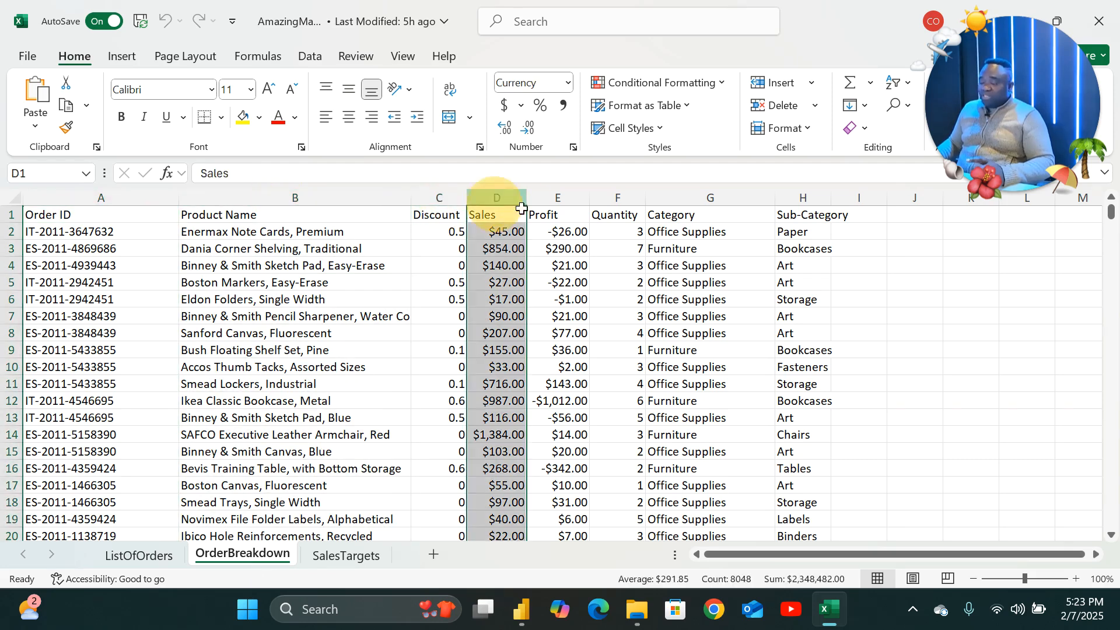
{"action": "left_click", "coordinate": [551, 197]}
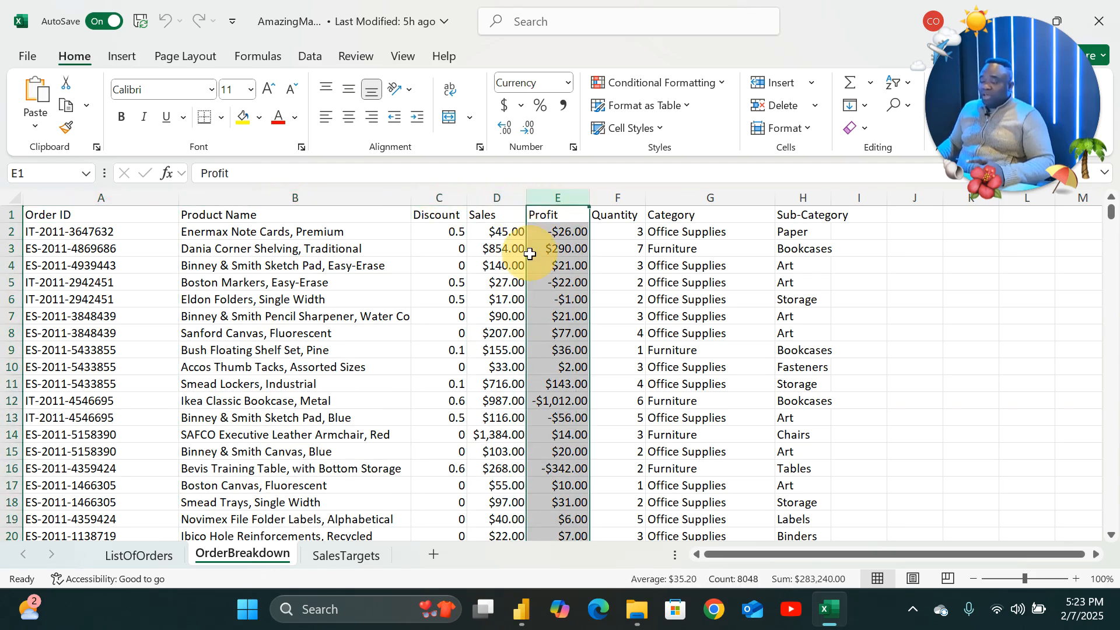
{"action": "left_click", "coordinate": [618, 212]}
{"action": "left_click", "coordinate": [623, 196]}
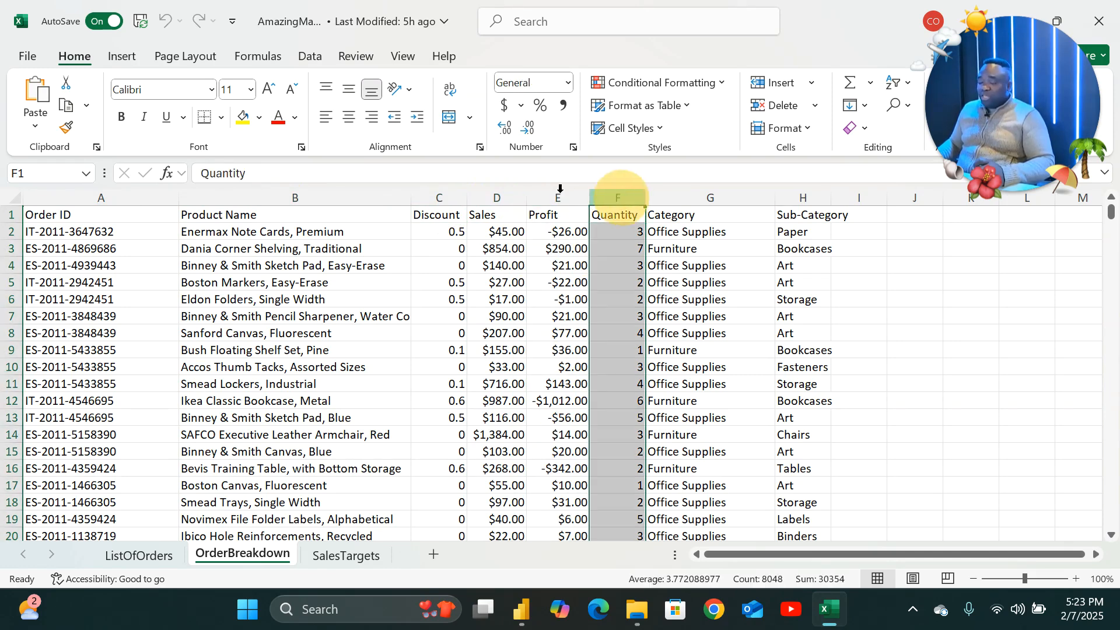
{"action": "left_click", "coordinate": [672, 198]}
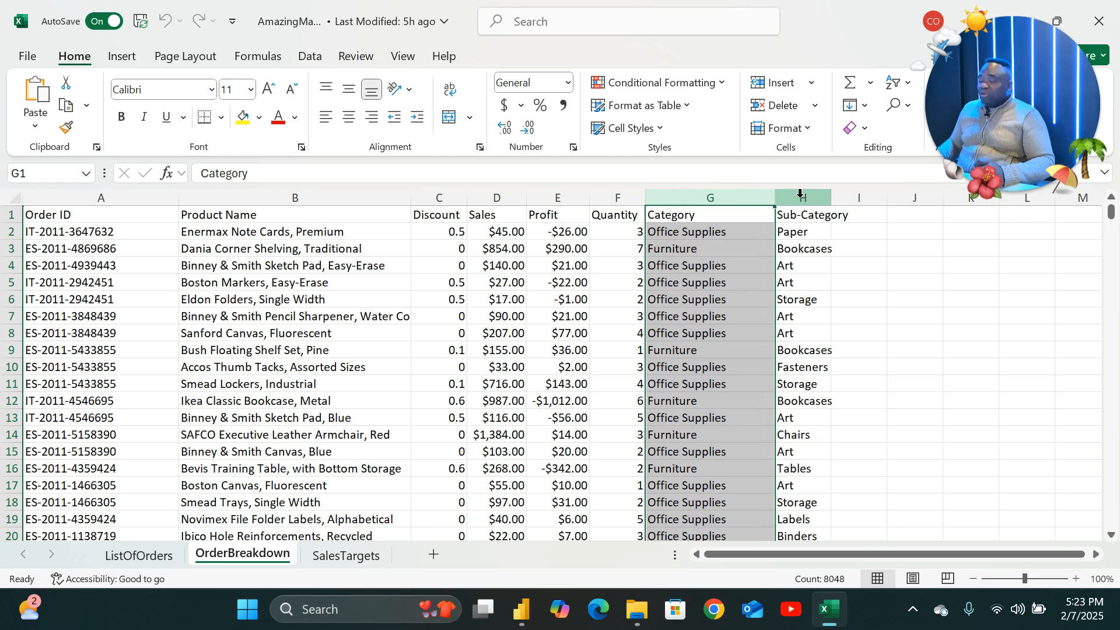
{"action": "left_click", "coordinate": [794, 195]}
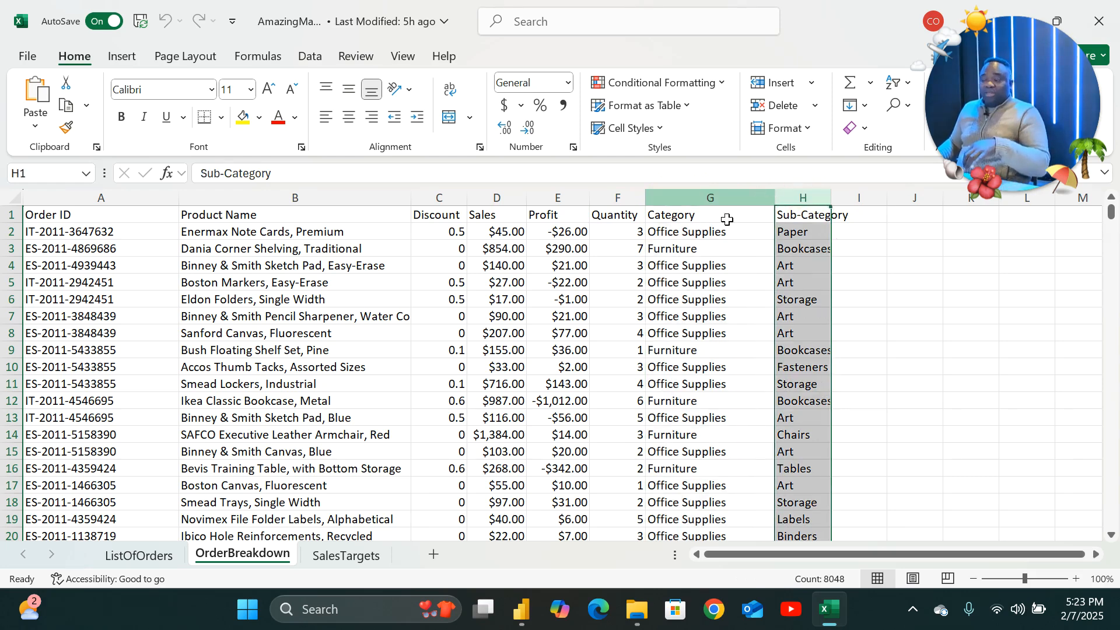
Switch back and forth between the ListOfOrders and OrderBreakdown sheets to compare their shared Order ID column.
{"action": "left_click", "coordinate": [149, 555]}
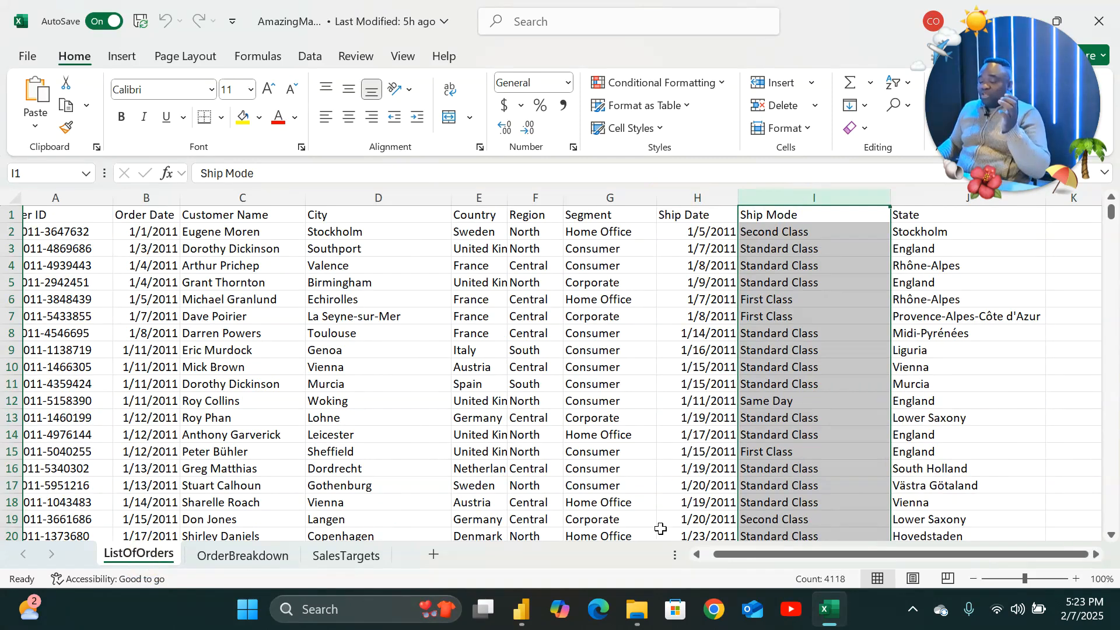
{"action": "left_click_drag", "start_coordinate": [729, 552], "coordinate": [645, 553]}
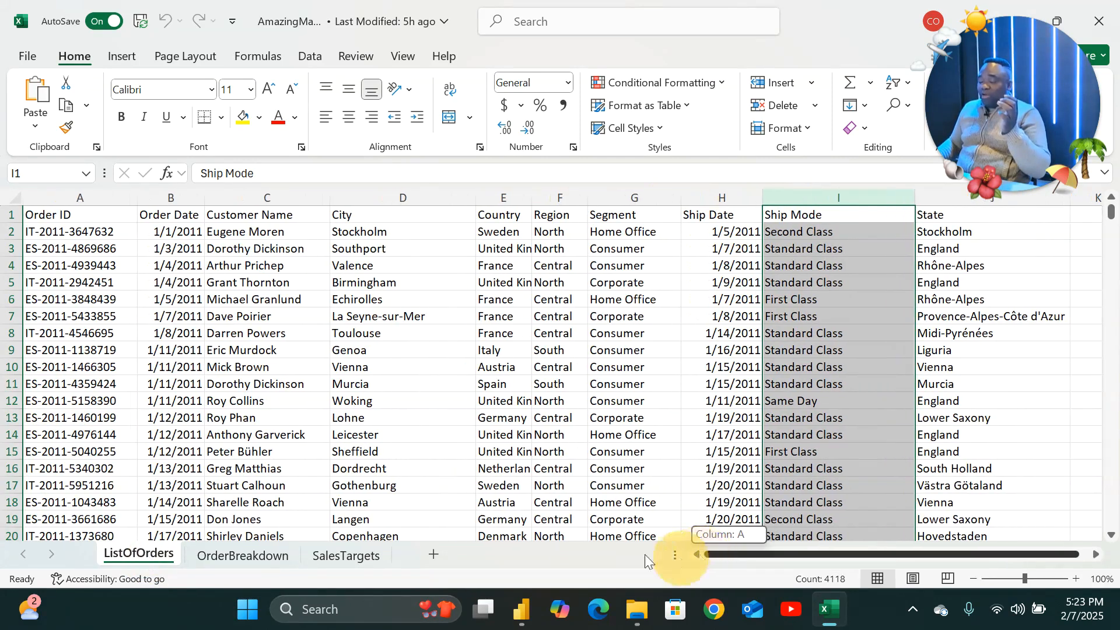
{"action": "left_click", "coordinate": [58, 198]}
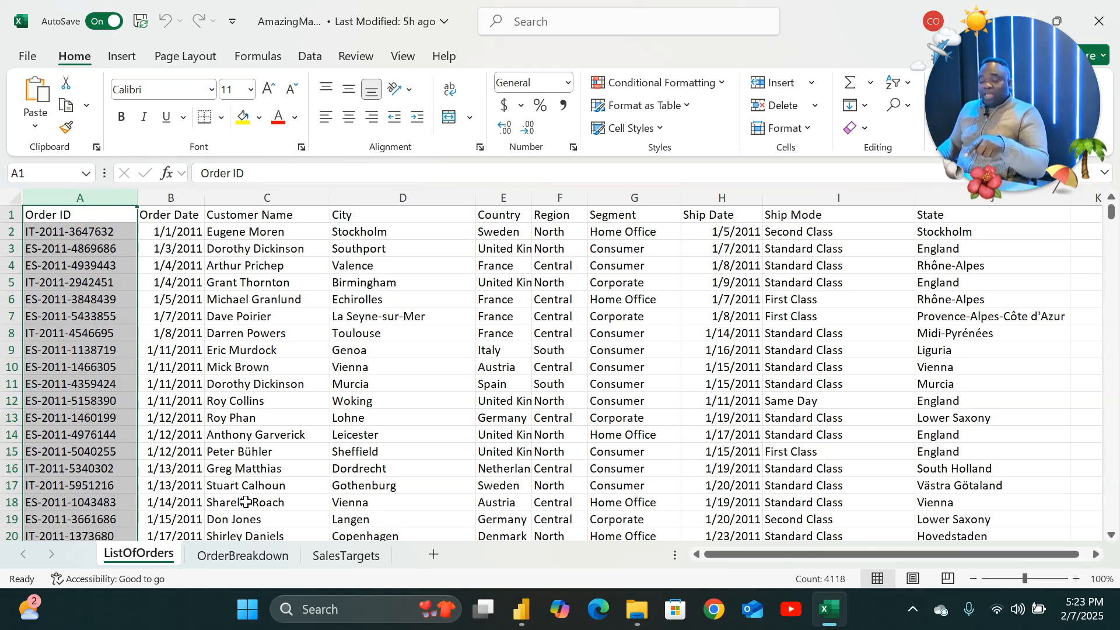
{"action": "left_click", "coordinate": [243, 555]}
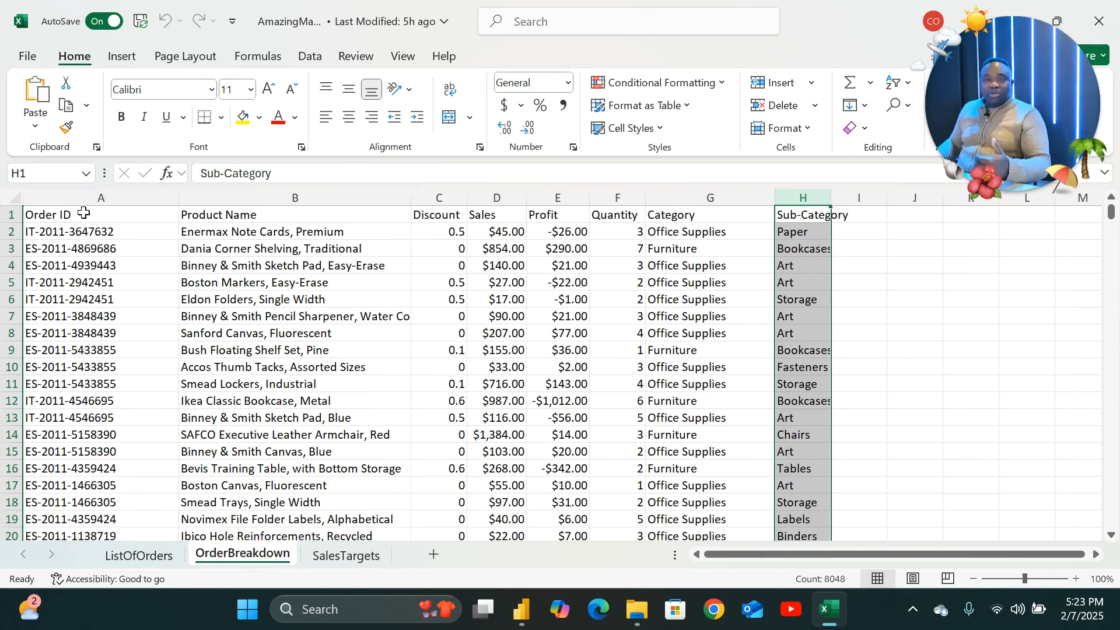
{"action": "left_click", "coordinate": [138, 556]}
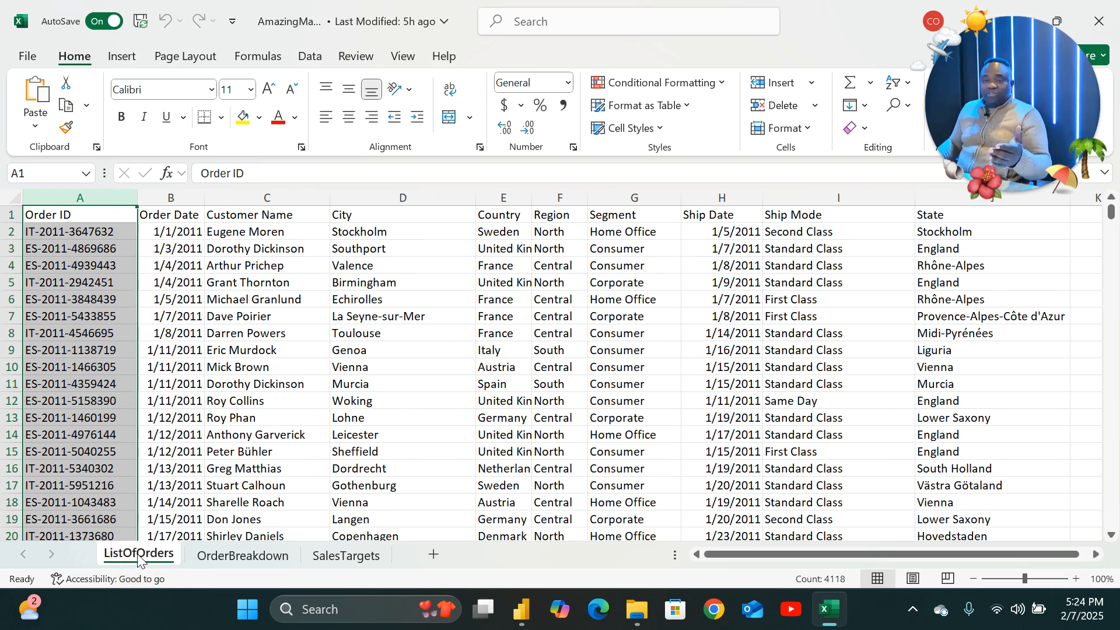
{"action": "left_click", "coordinate": [245, 556]}
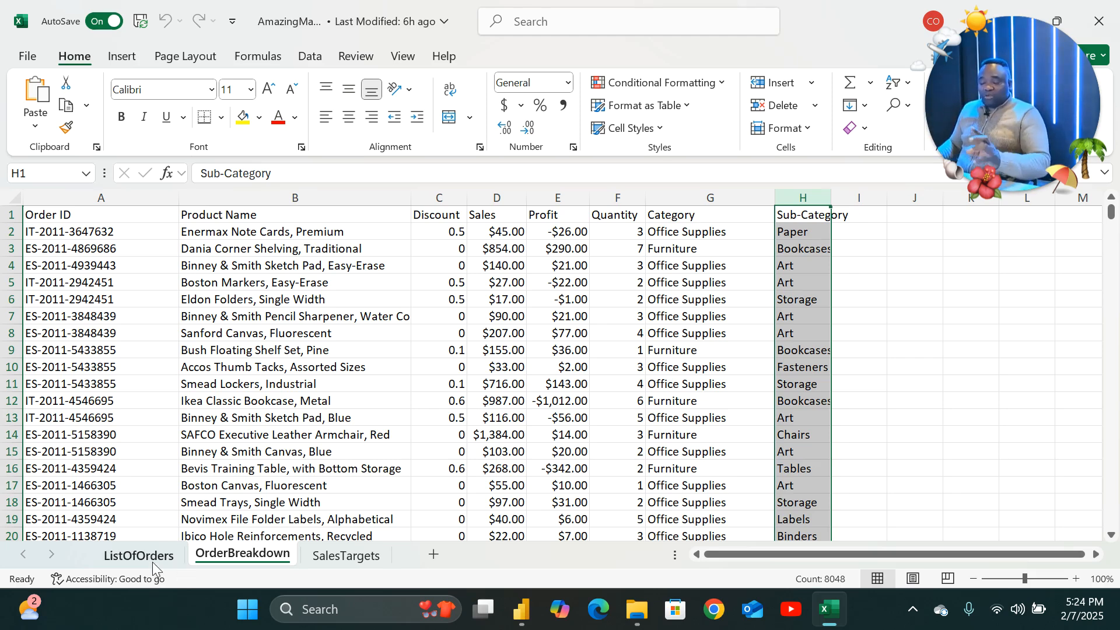
{"action": "left_click", "coordinate": [136, 557]}
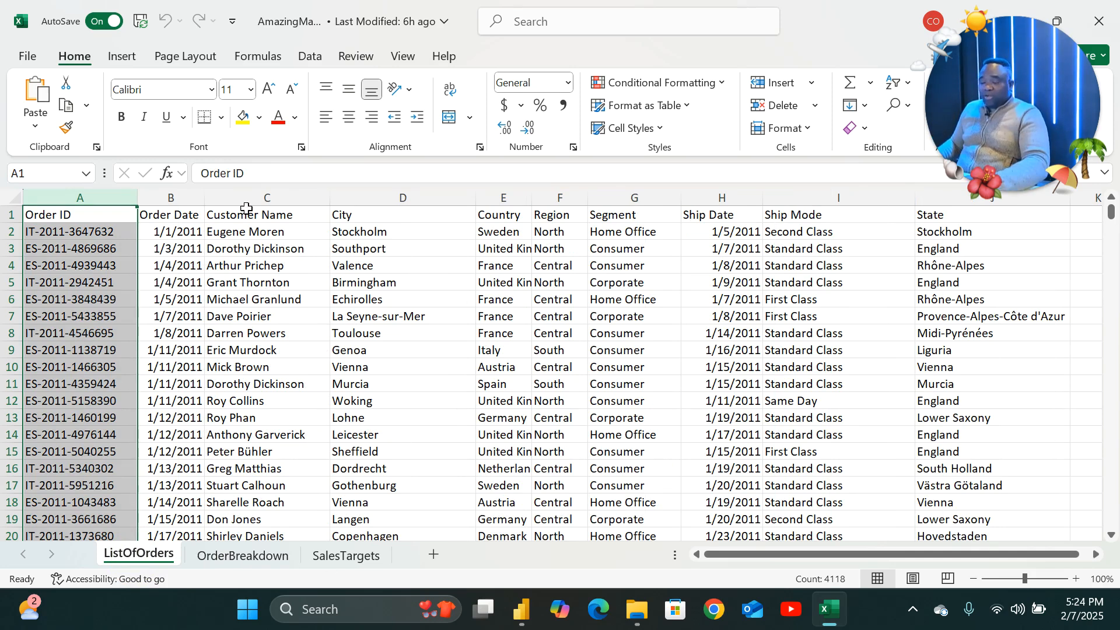
Examine the Customer Name column of ListOfOrders and the Product Name and Discount to Quantity columns of OrderBreakdown.
{"action": "left_click", "coordinate": [265, 197]}
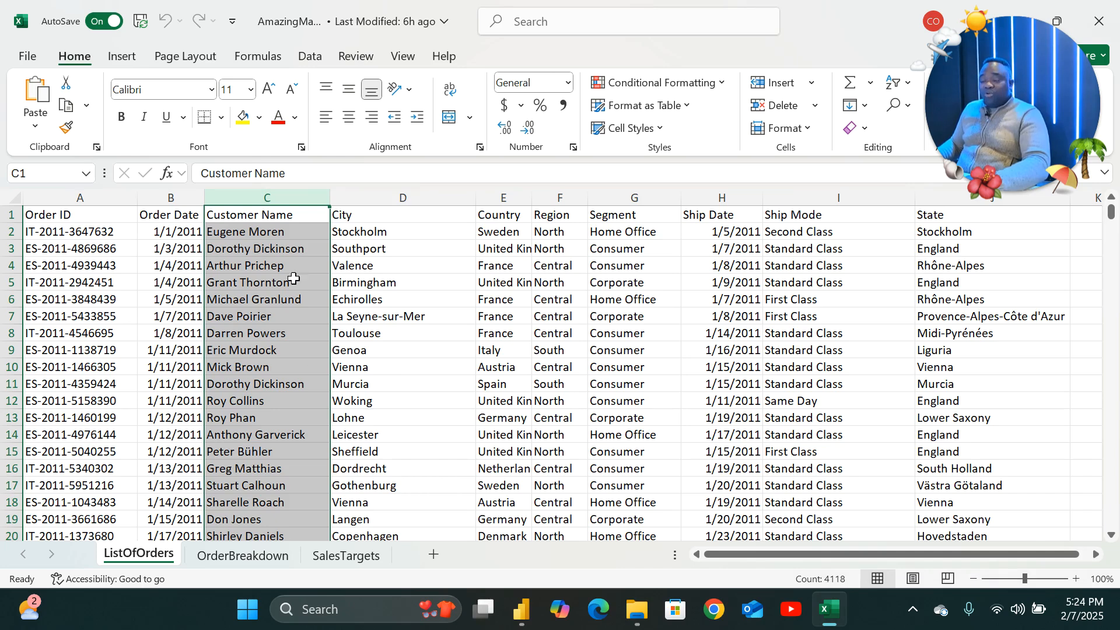
{"action": "left_click", "coordinate": [81, 253]}
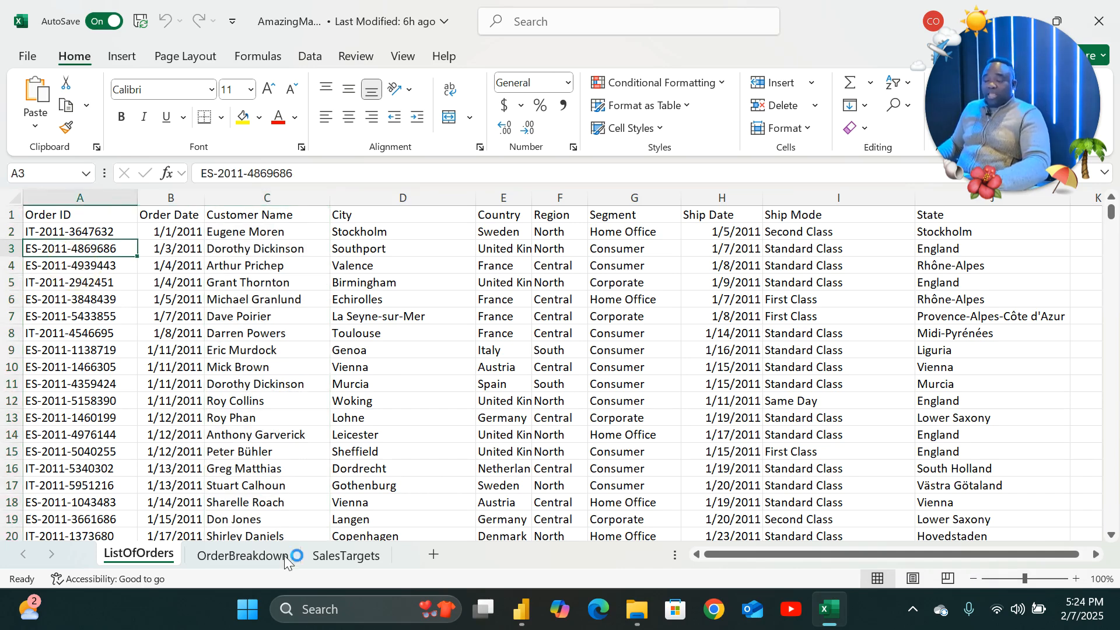
{"action": "left_click", "coordinate": [248, 555]}
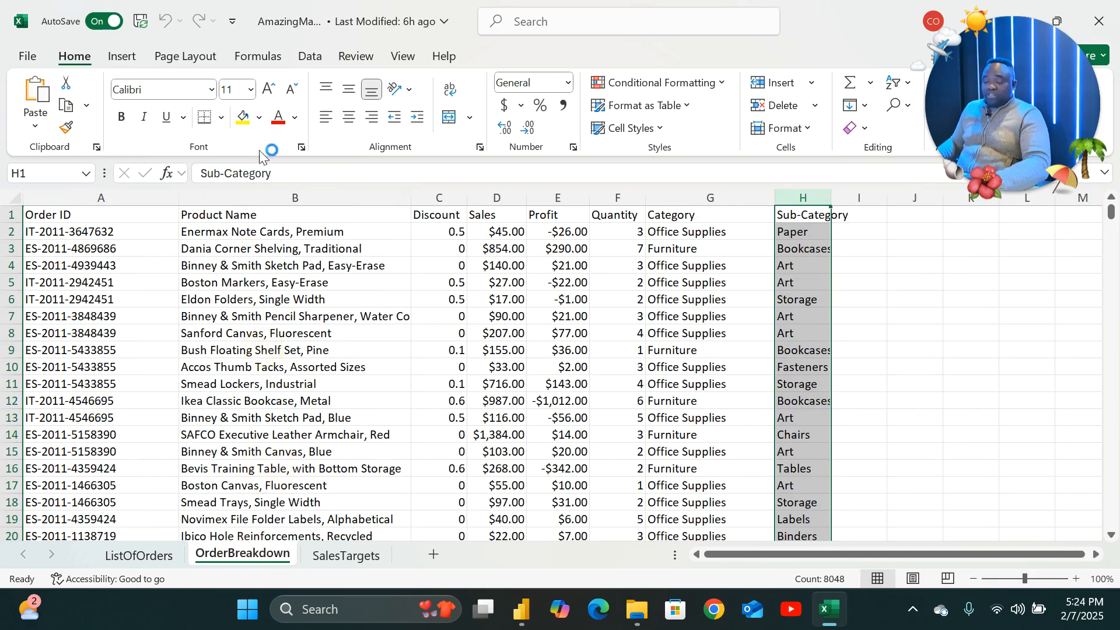
{"action": "left_click", "coordinate": [267, 193]}
{"action": "mouse_move", "coordinate": [839, 593]}
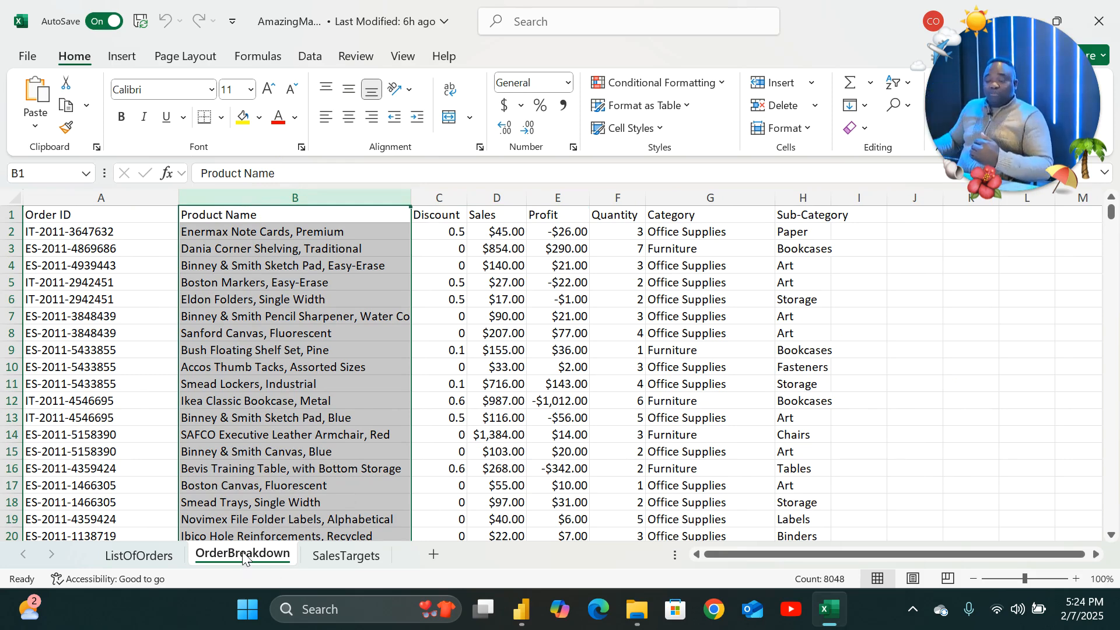
{"action": "left_click", "coordinate": [135, 556]}
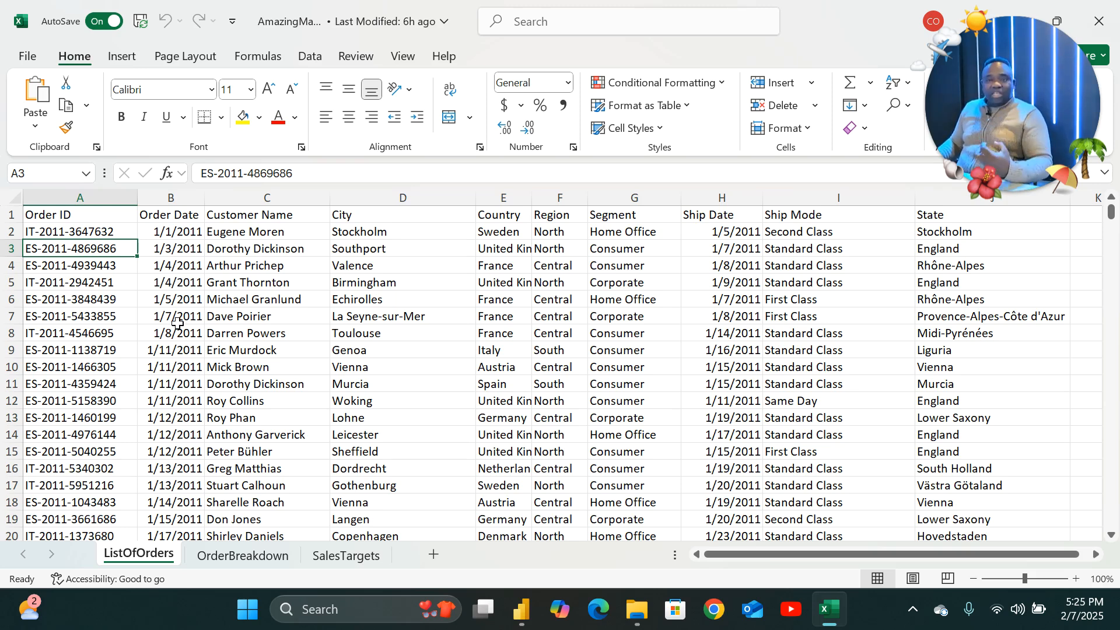
{"action": "left_click", "coordinate": [248, 558]}
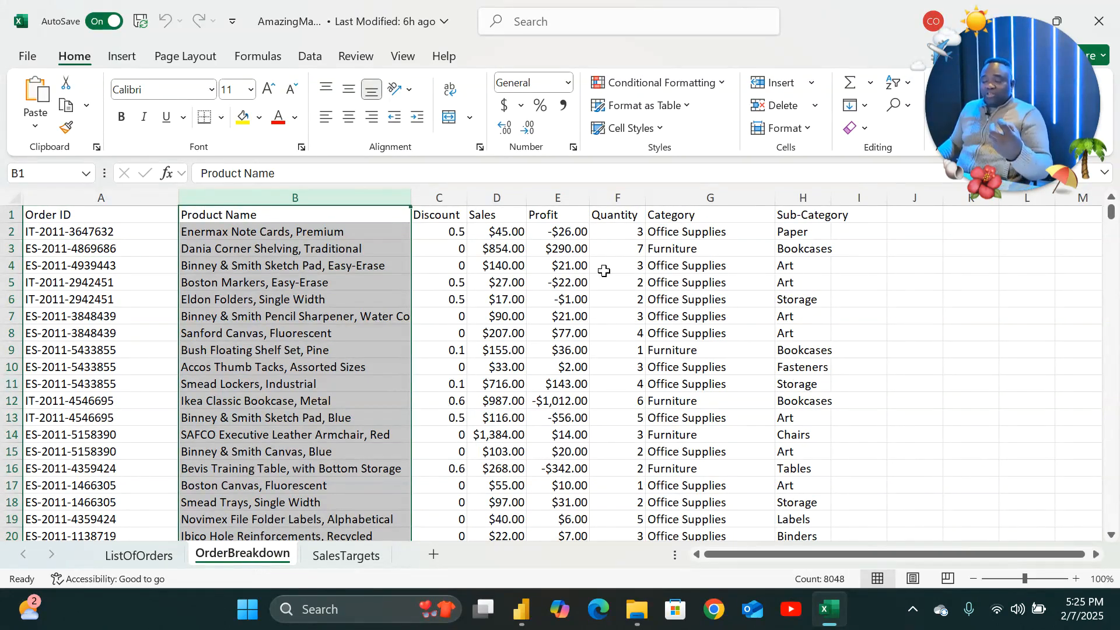
{"action": "left_click_drag", "start_coordinate": [444, 198], "coordinate": [607, 201]}
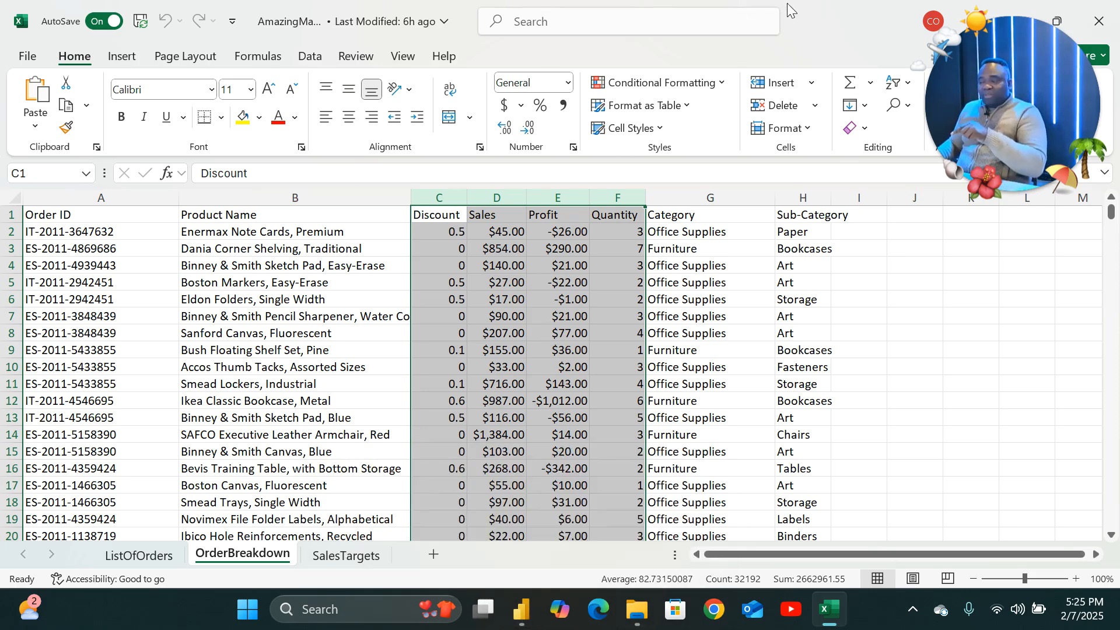
Switch to the untitled Power BI Desktop window.
{"action": "left_click_drag", "start_coordinate": [620, 15], "coordinate": [660, 153]}
{"action": "left_click", "coordinate": [669, 140]}
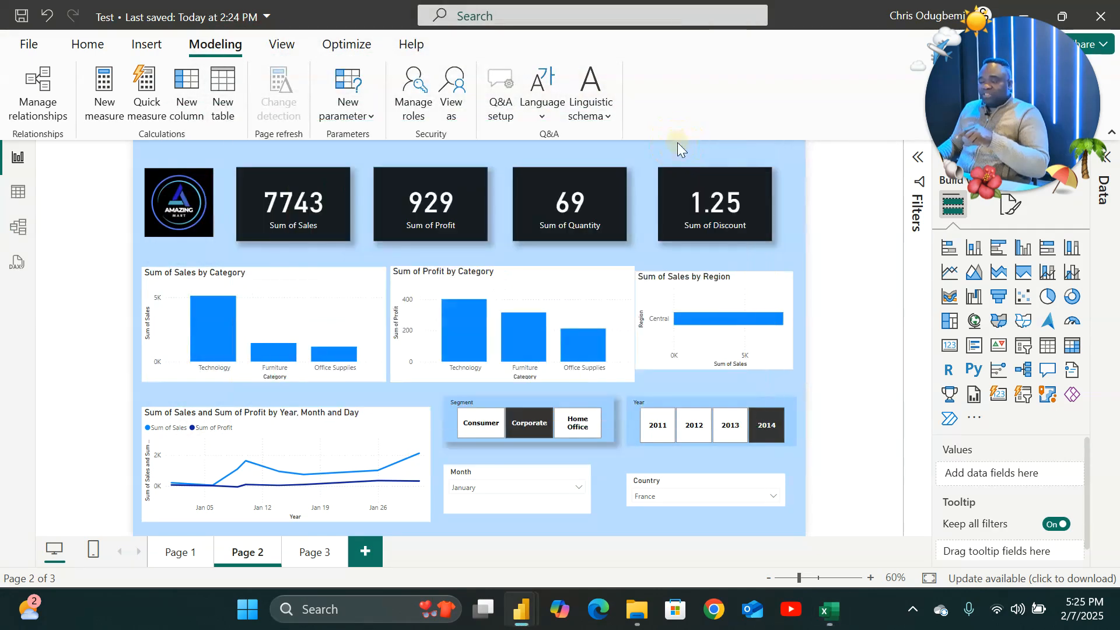
{"action": "left_click", "coordinate": [830, 608]}
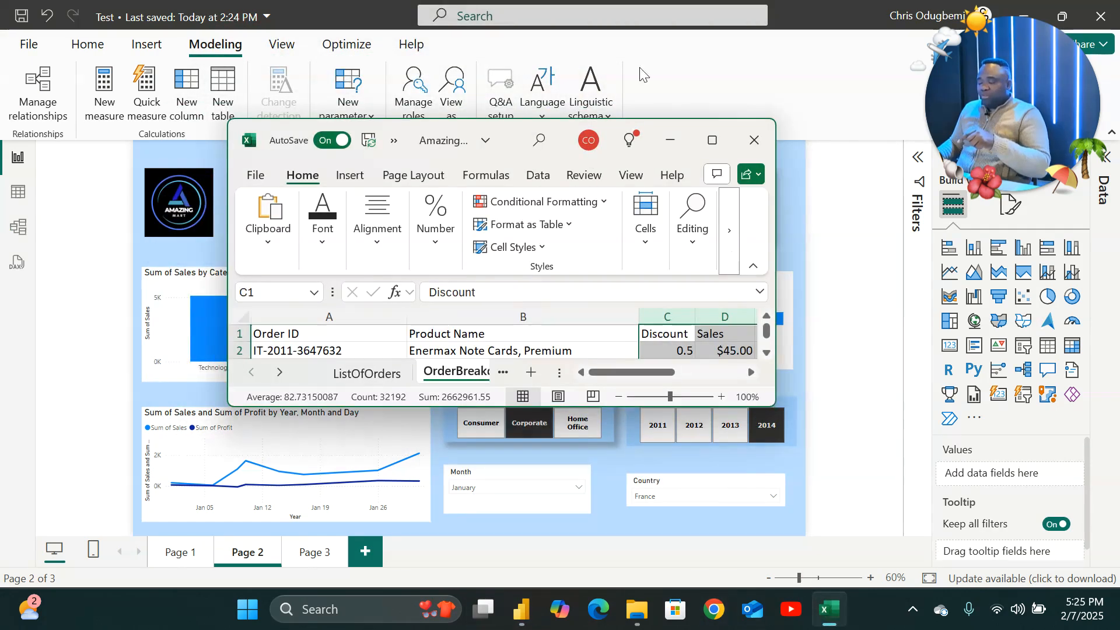
{"action": "left_click", "coordinate": [711, 140]}
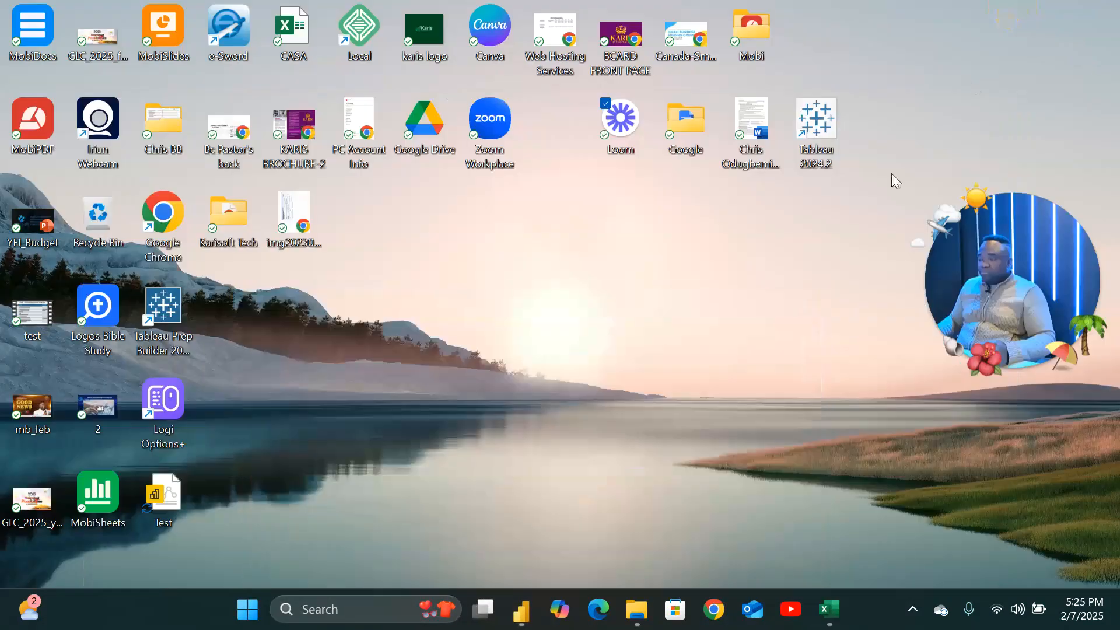
{"action": "mouse_move", "coordinate": [509, 618]}
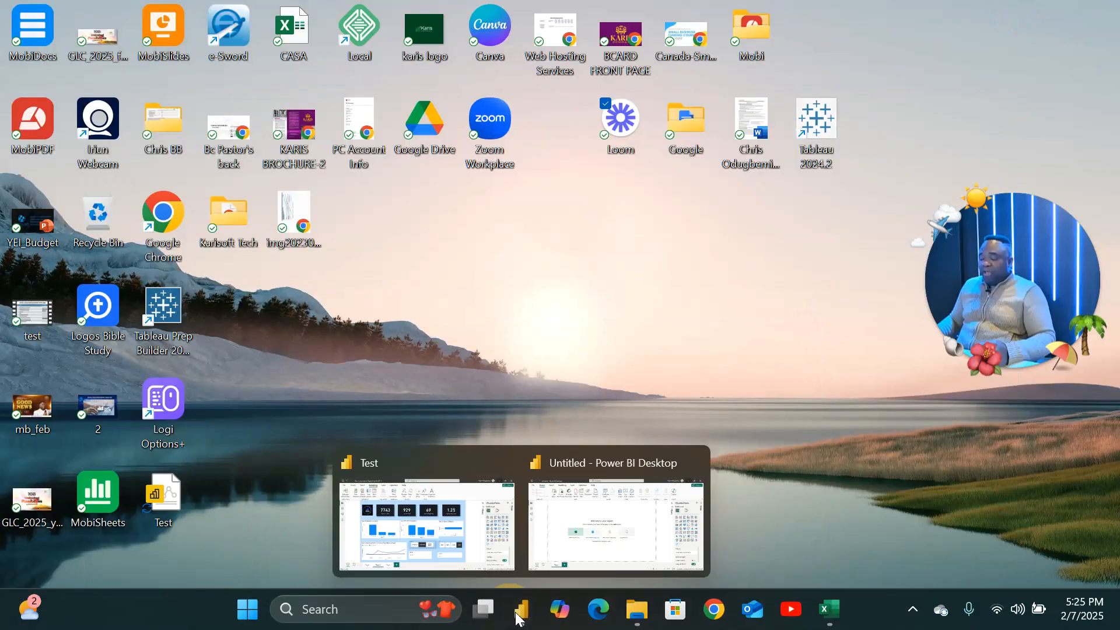
{"action": "left_click", "coordinate": [594, 511]}
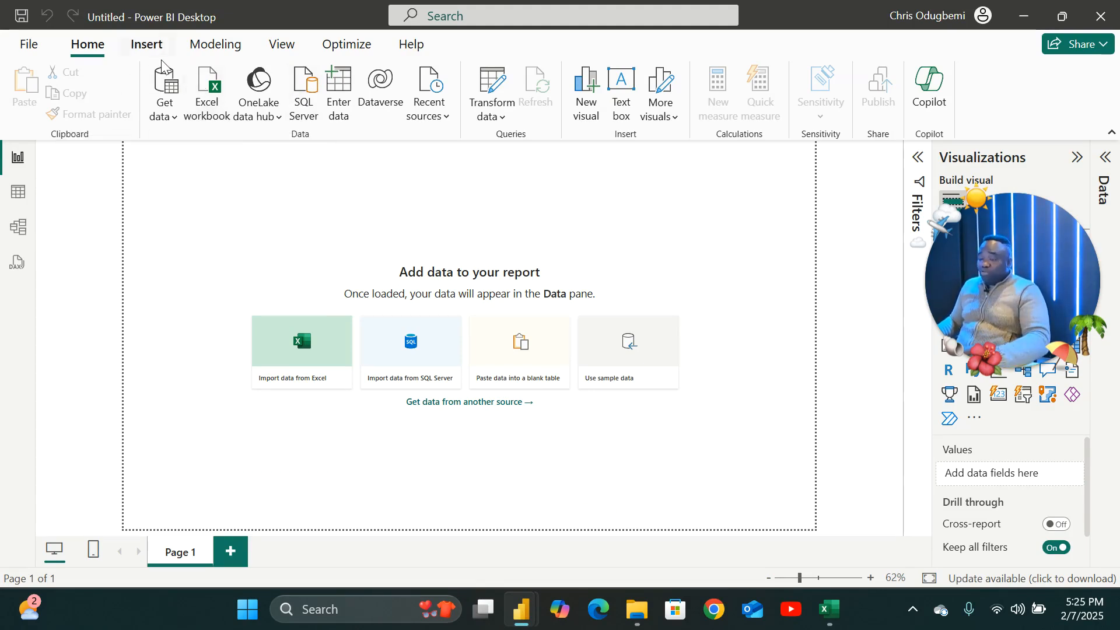
Browse the ribbon tabs and the Table, Model, DAX Query and Report views of the empty report.
{"action": "left_click", "coordinate": [146, 45]}
{"action": "left_click", "coordinate": [215, 45]}
{"action": "left_click", "coordinate": [283, 46]}
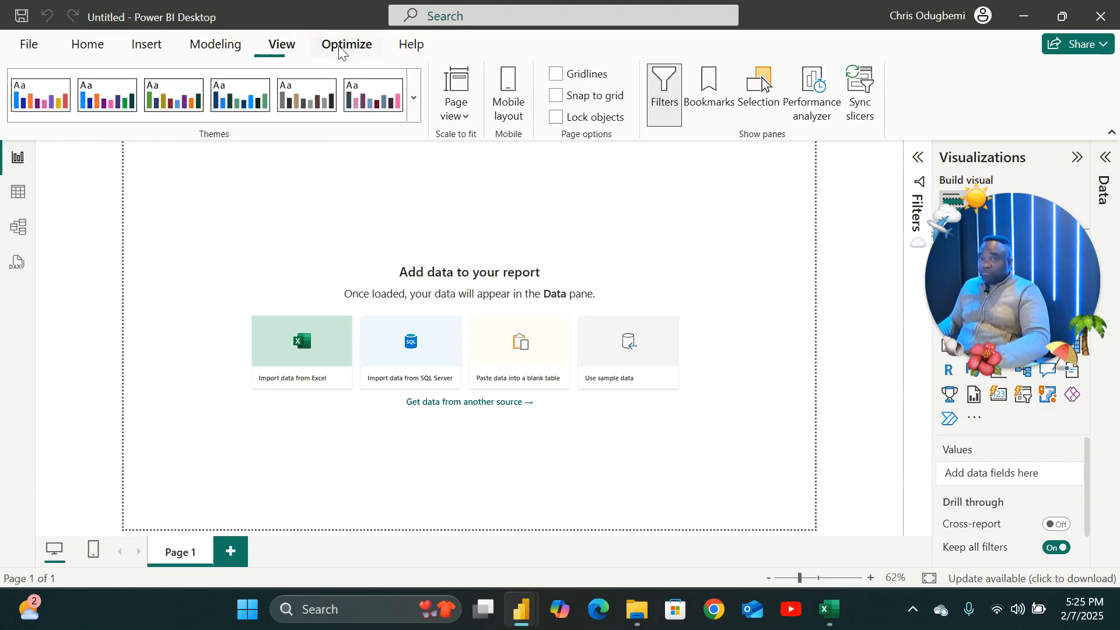
{"action": "left_click", "coordinate": [344, 45]}
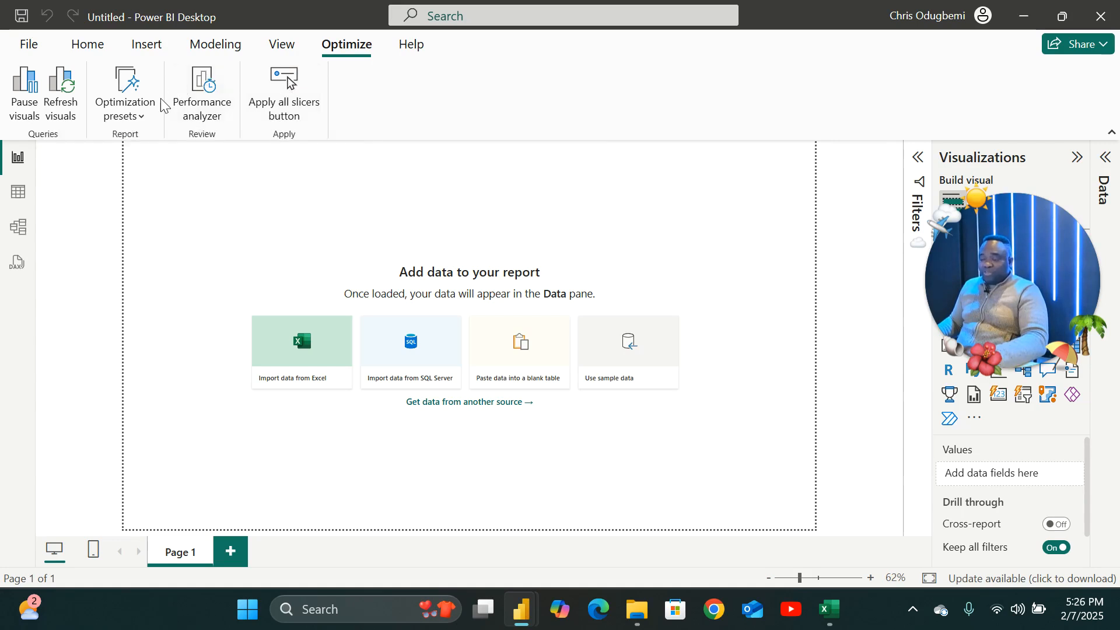
{"action": "left_click", "coordinate": [110, 48]}
{"action": "left_click", "coordinate": [88, 46]}
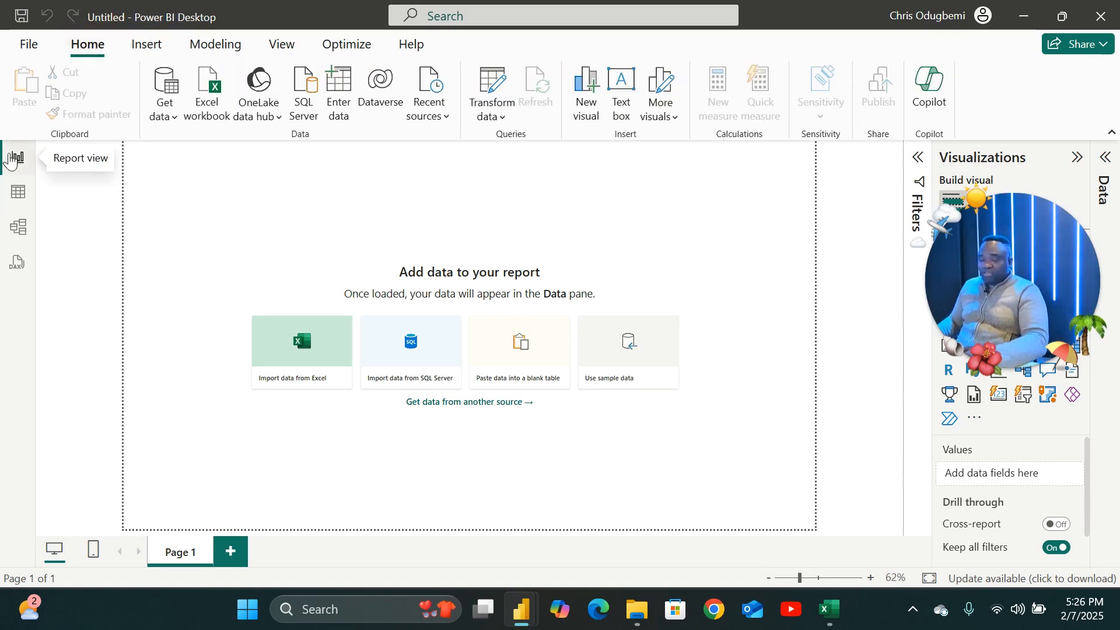
{"action": "left_click", "coordinate": [25, 199]}
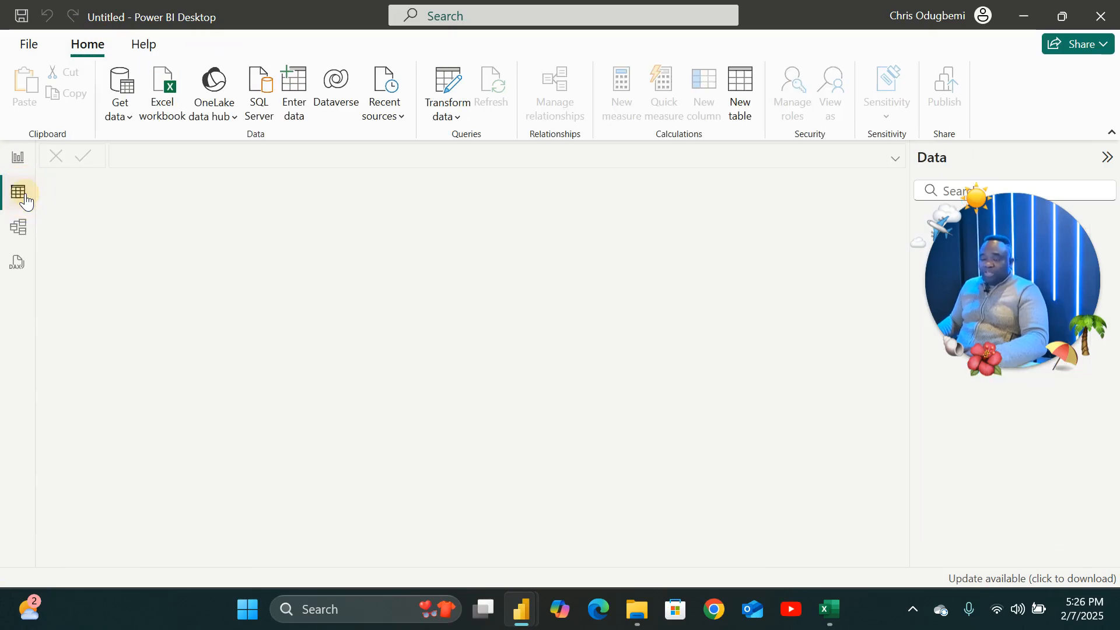
{"action": "left_click", "coordinate": [23, 229]}
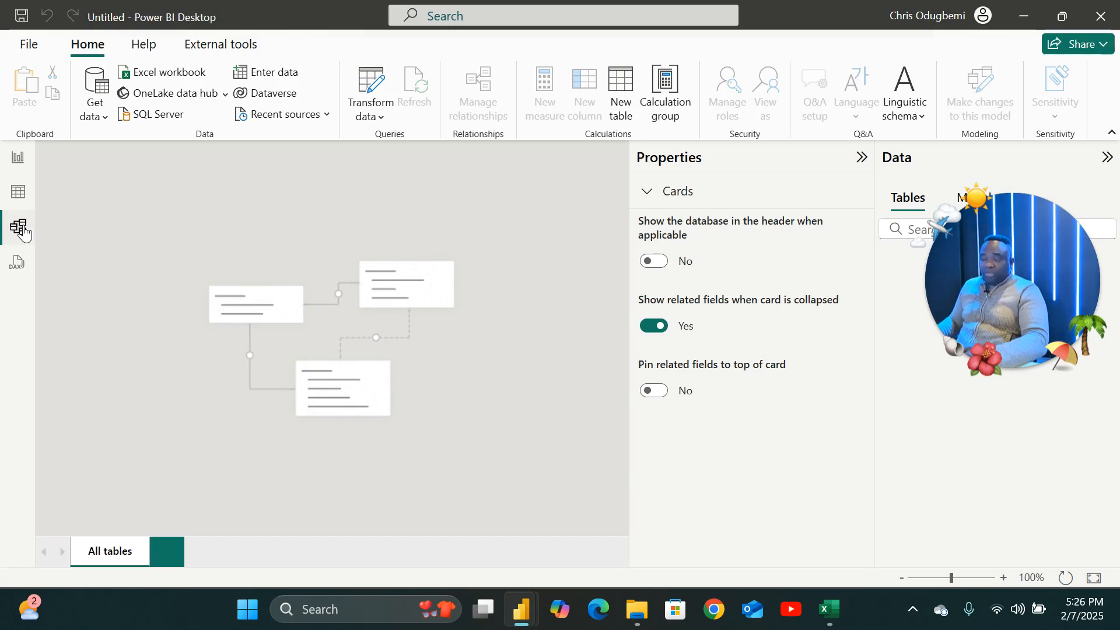
{"action": "left_click", "coordinate": [19, 264]}
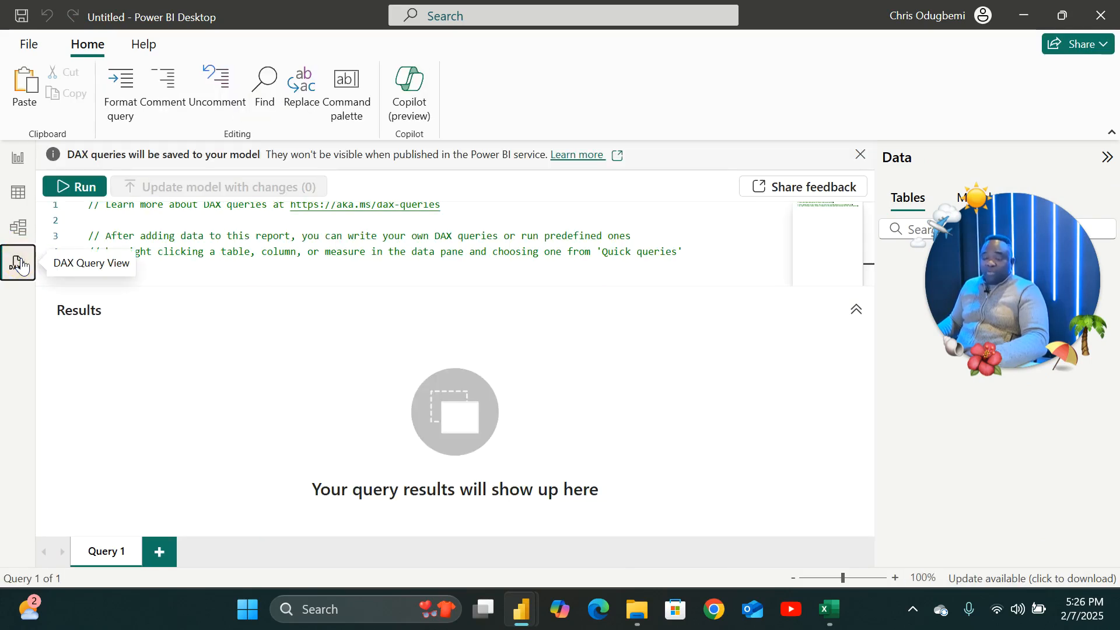
{"action": "left_click", "coordinate": [17, 158]}
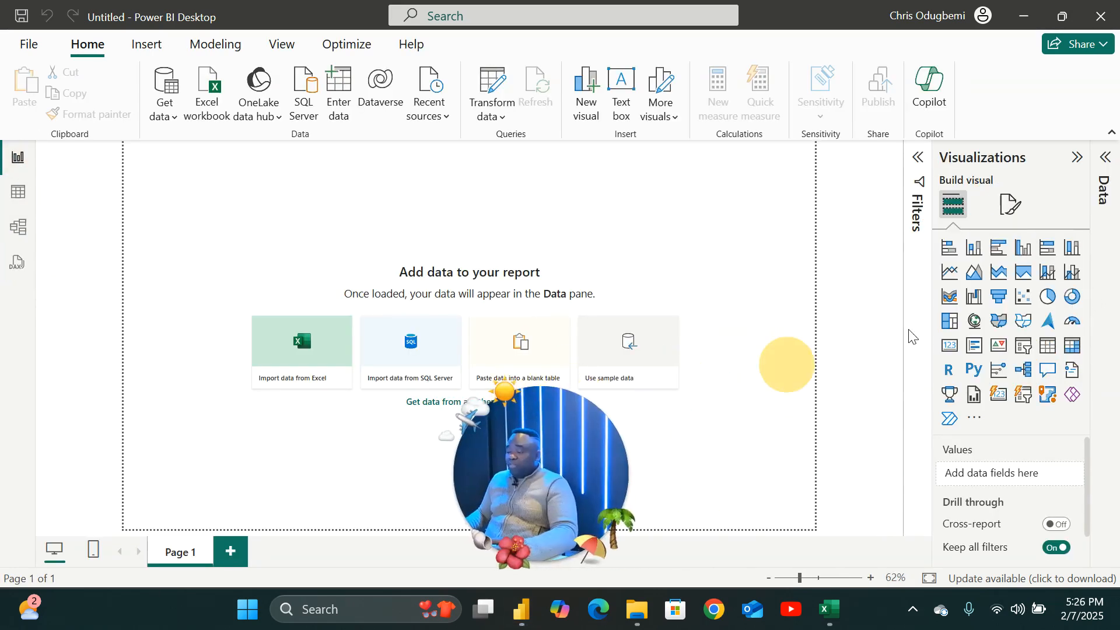
Expand the Data and Filters panes beside the report canvas.
{"action": "left_click", "coordinate": [1105, 159]}
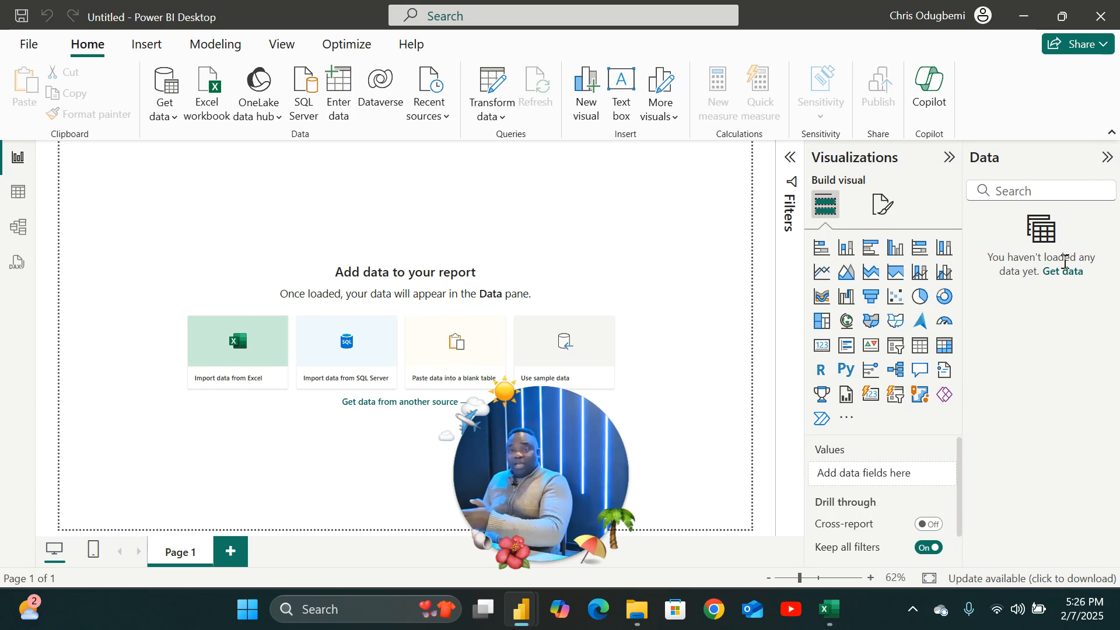
{"action": "left_click", "coordinate": [790, 163]}
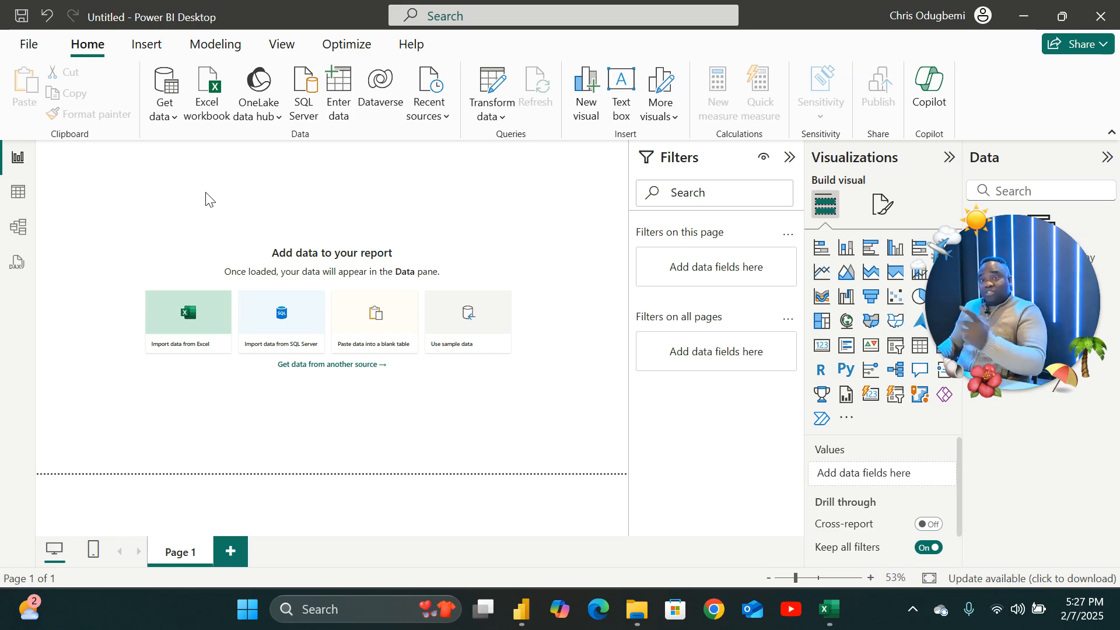
{"action": "left_click", "coordinate": [102, 48]}
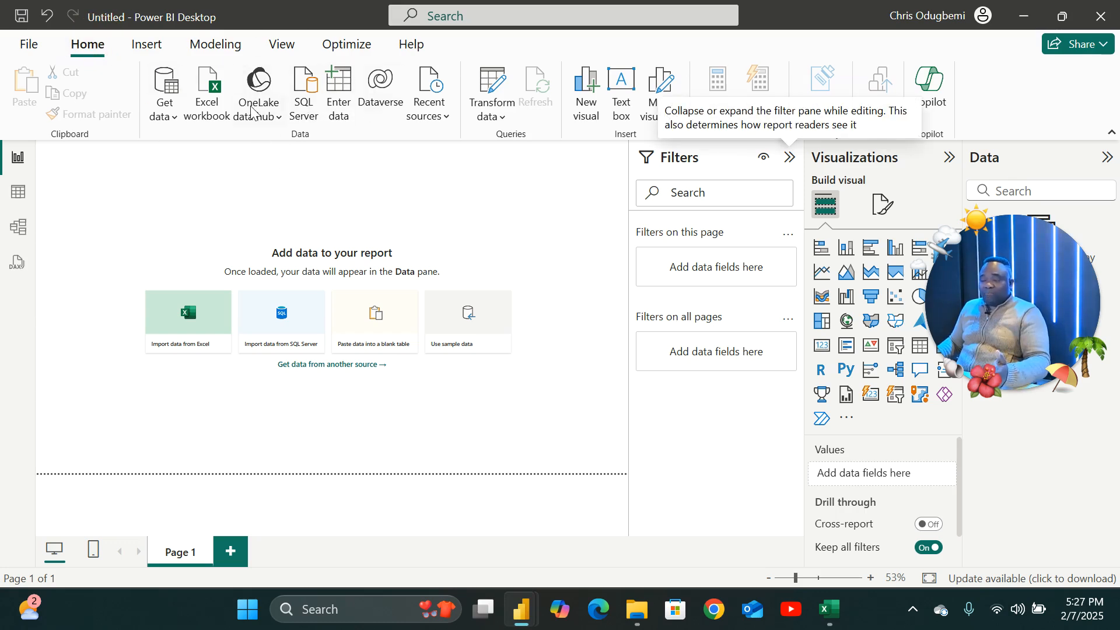
{"action": "left_click", "coordinate": [214, 96]}
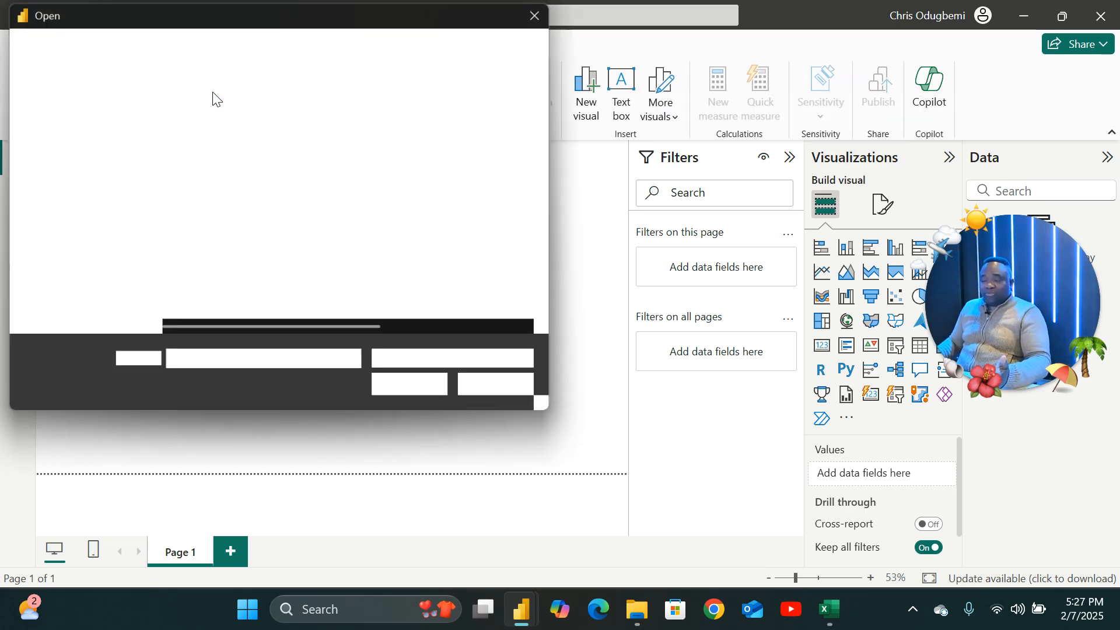
{"action": "left_click", "coordinate": [499, 383]}
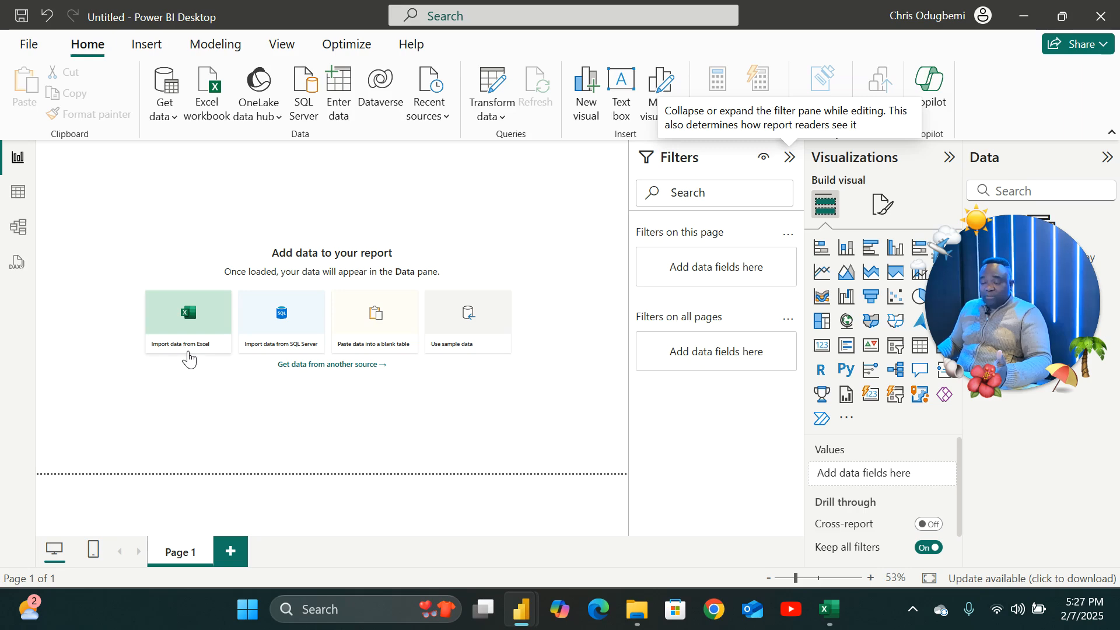
Collapse the Filters and Visualizations panes.
{"action": "left_click", "coordinate": [789, 157]}
{"action": "left_click", "coordinate": [947, 157]}
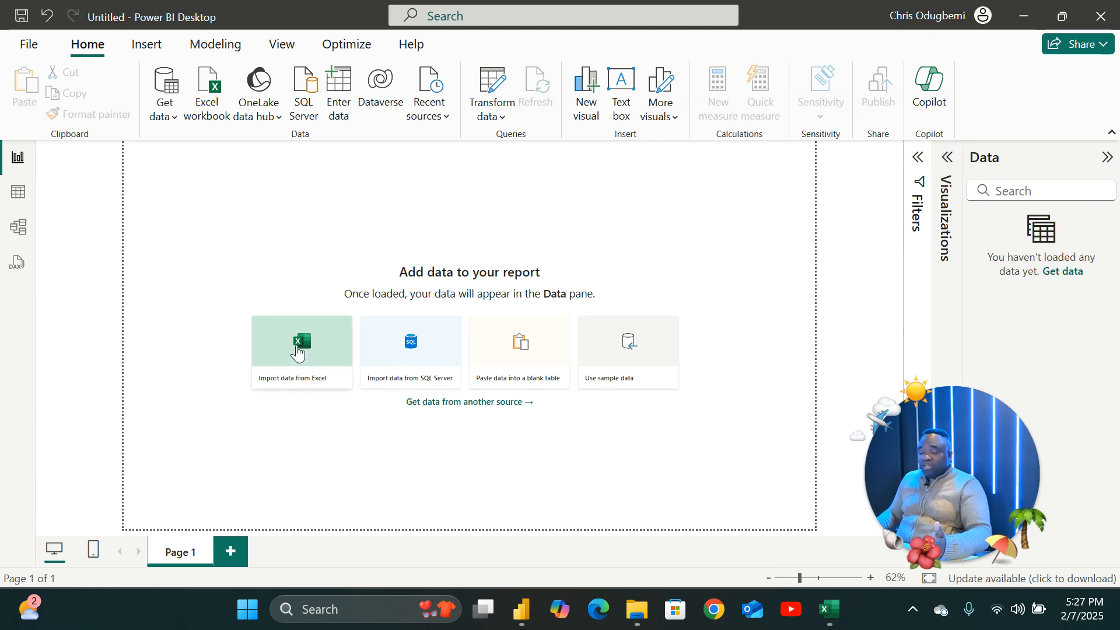
Try to import the AmazingMartEU workbook from Documents > Centennial College > Datasets as an Excel data source.
{"action": "left_click", "coordinate": [306, 352]}
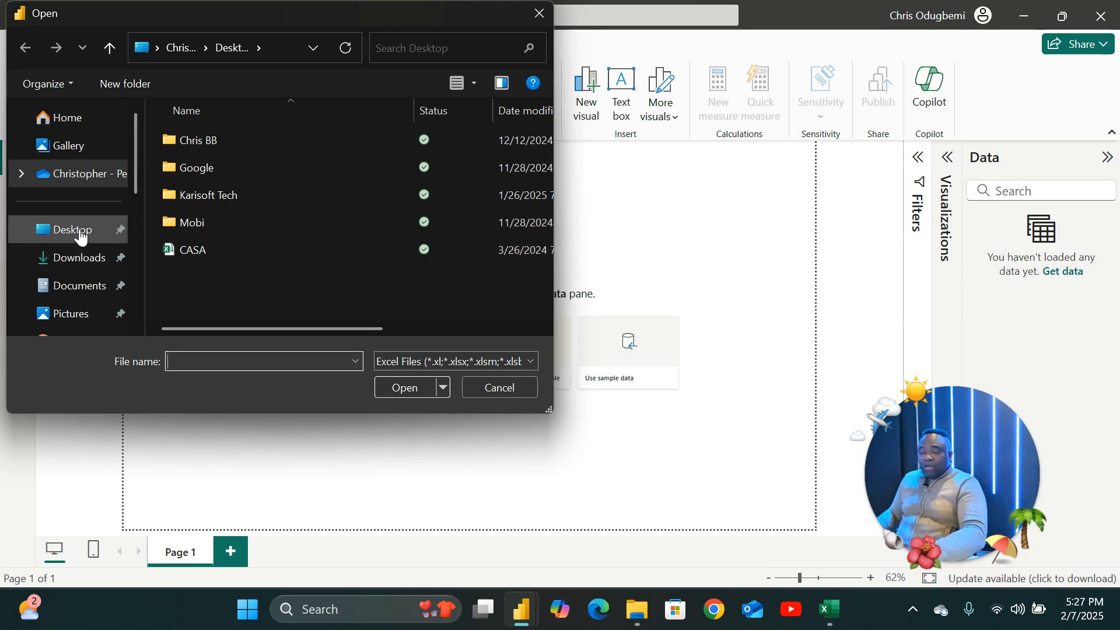
{"action": "left_click", "coordinate": [77, 288]}
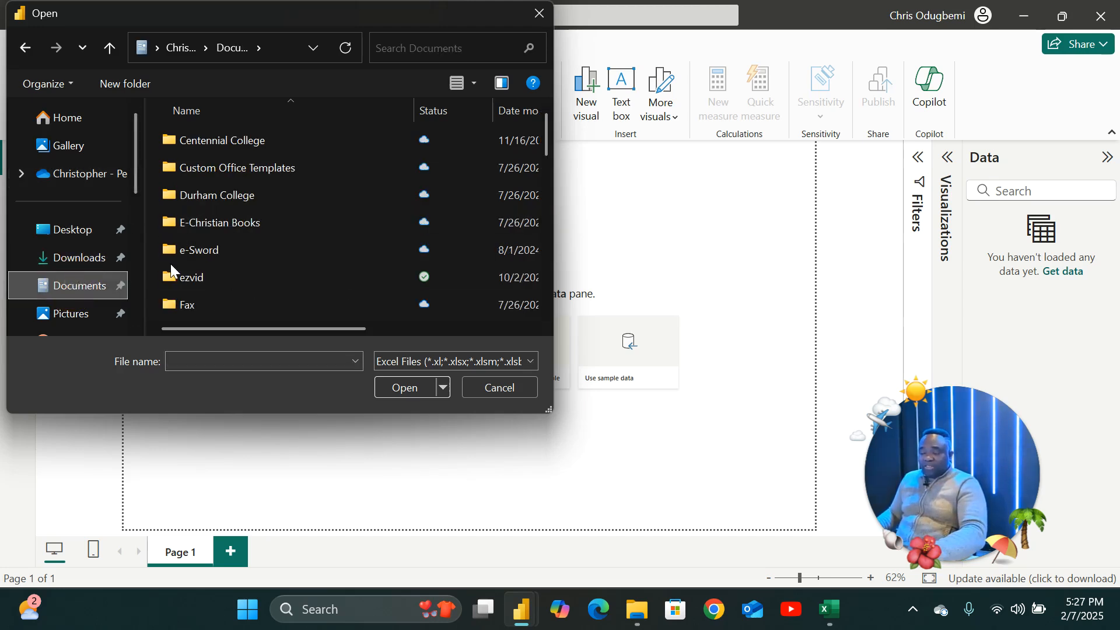
{"action": "left_click", "coordinate": [223, 140]}
{"action": "double_click", "coordinate": [222, 140]}
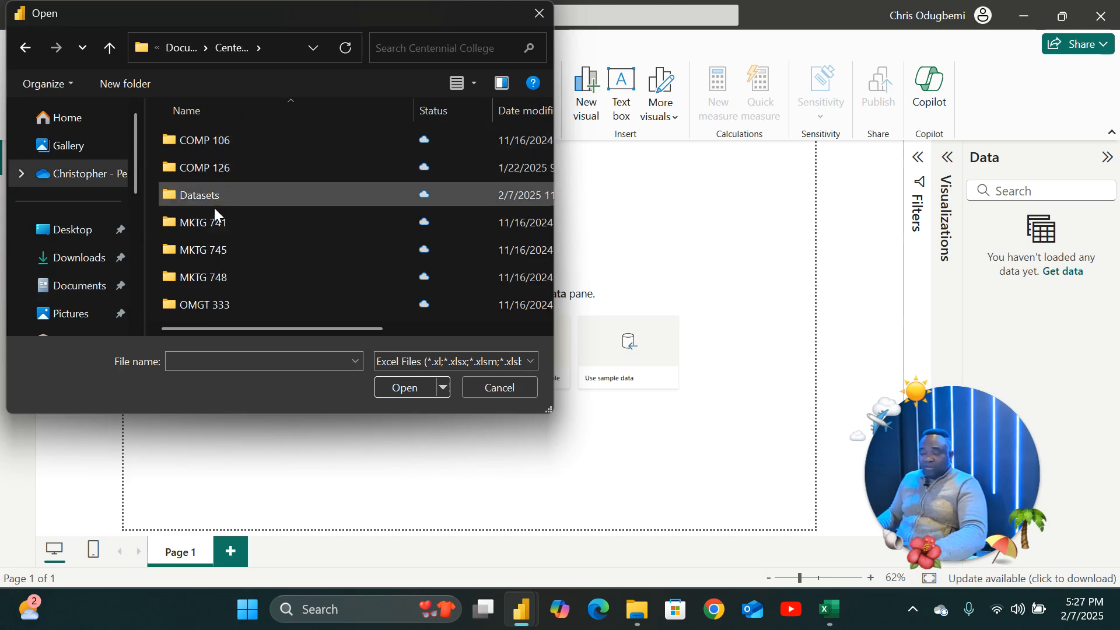
{"action": "left_click", "coordinate": [209, 197]}
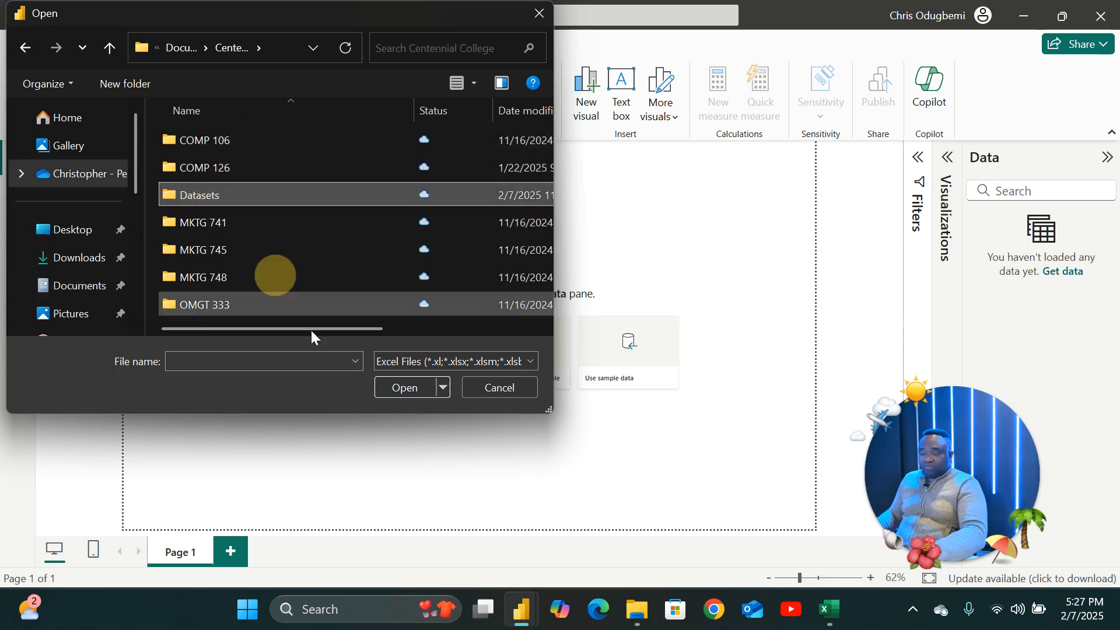
{"action": "double_click", "coordinate": [222, 194]}
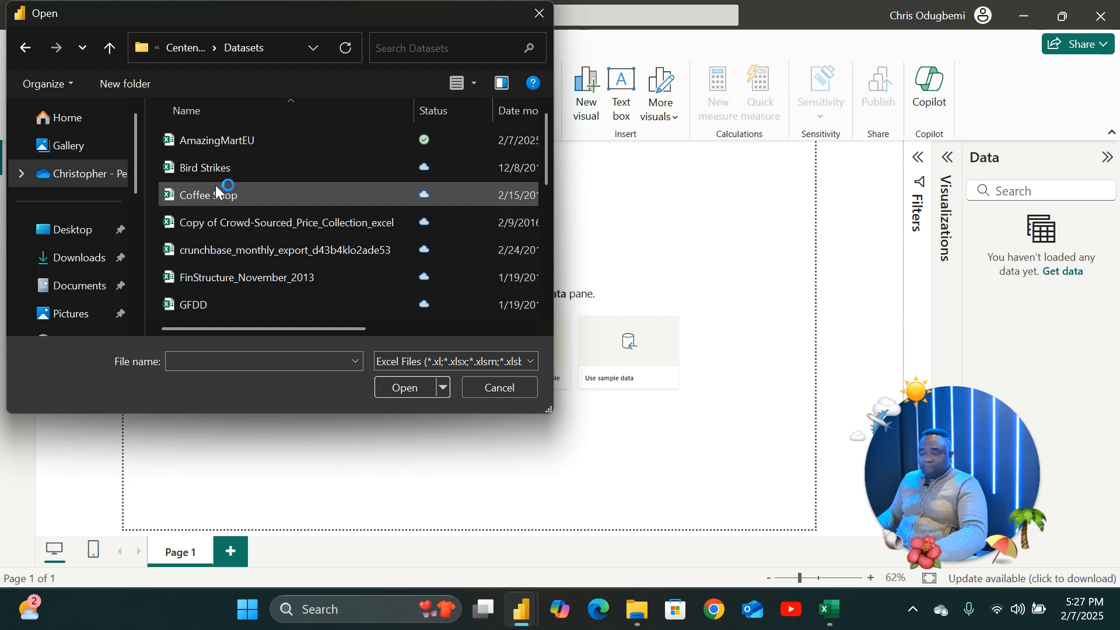
{"action": "left_click", "coordinate": [216, 143]}
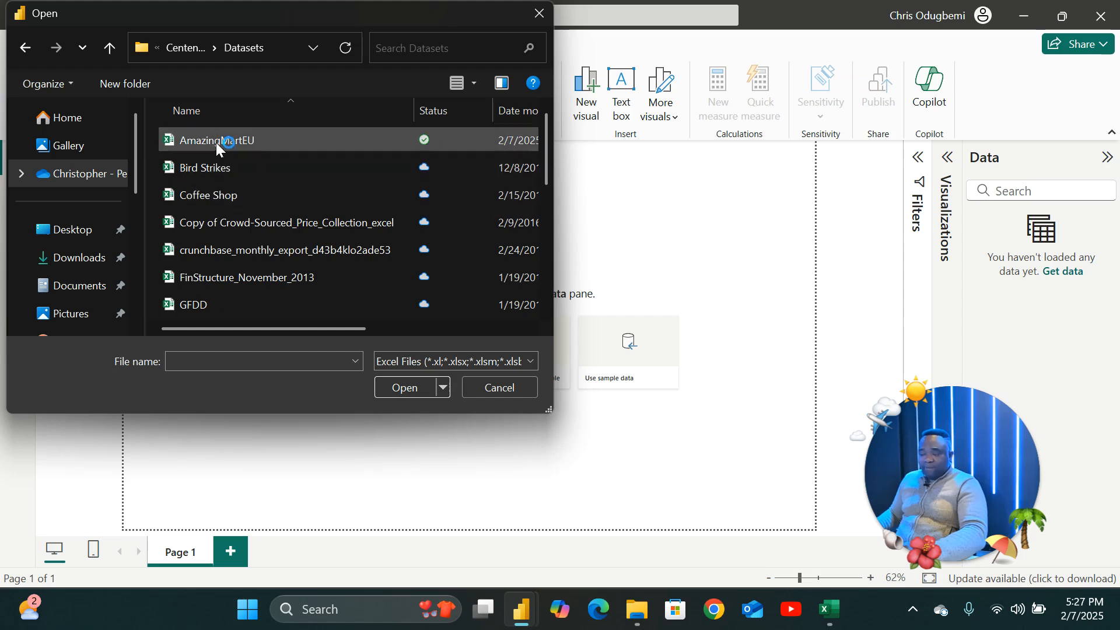
{"action": "left_click", "coordinate": [405, 389]}
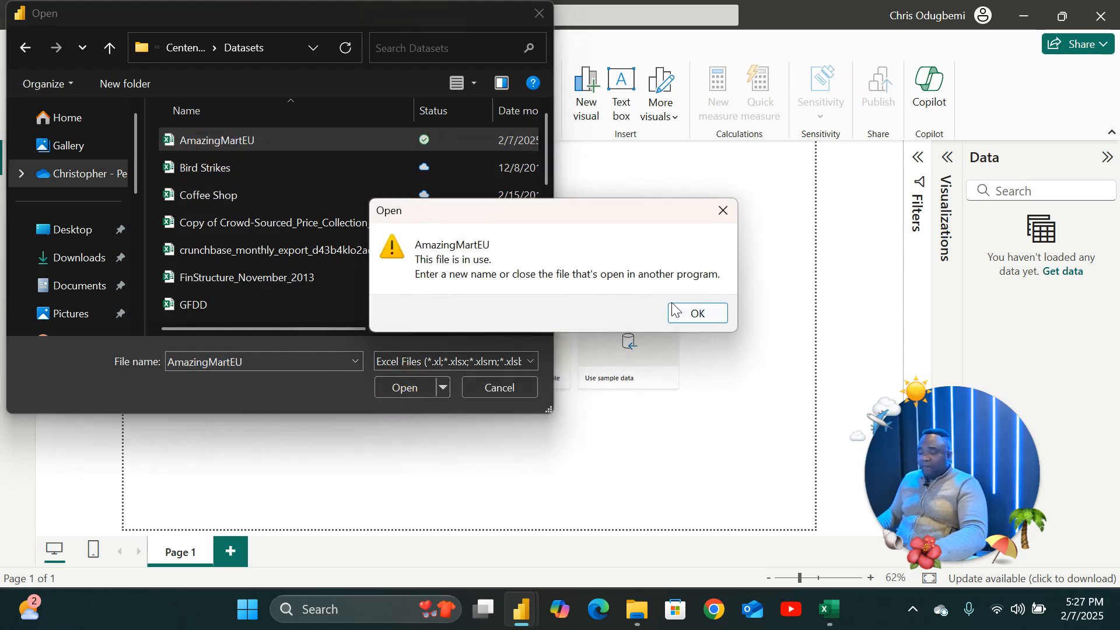
{"action": "left_click", "coordinate": [690, 314]}
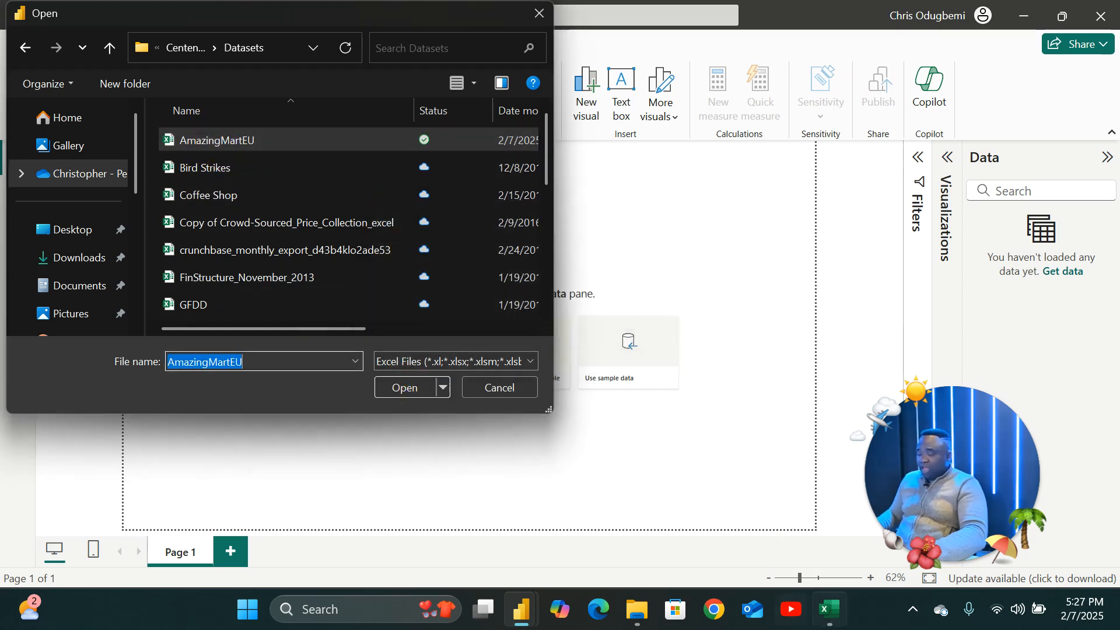
Switch to Excel and close the AmazingMartEU workbook.
{"action": "left_click", "coordinate": [835, 606]}
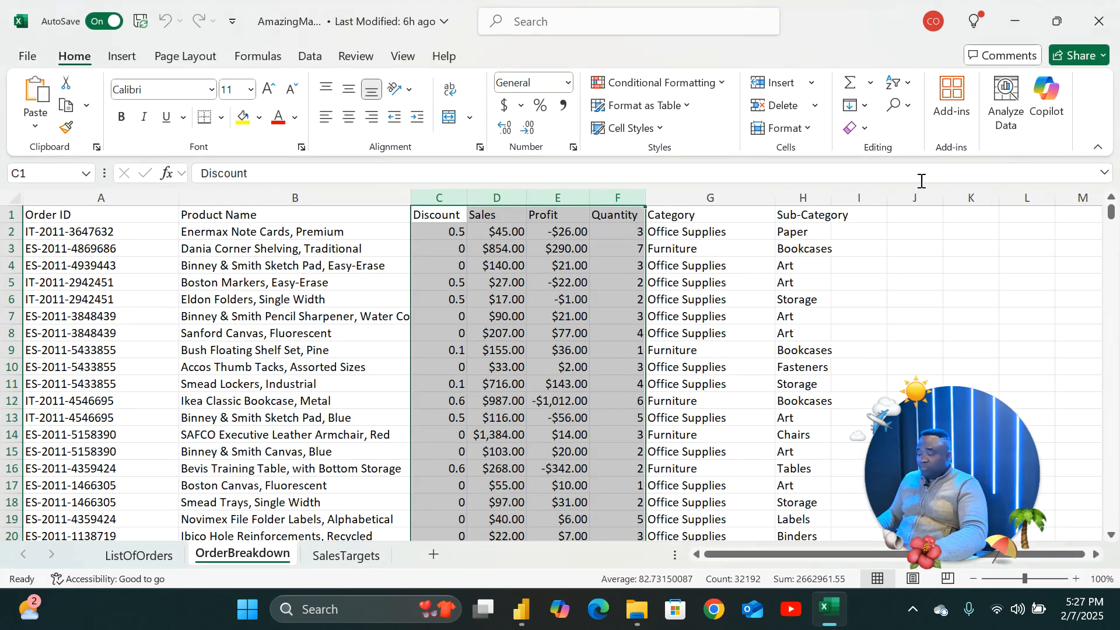
{"action": "left_click", "coordinate": [1098, 21]}
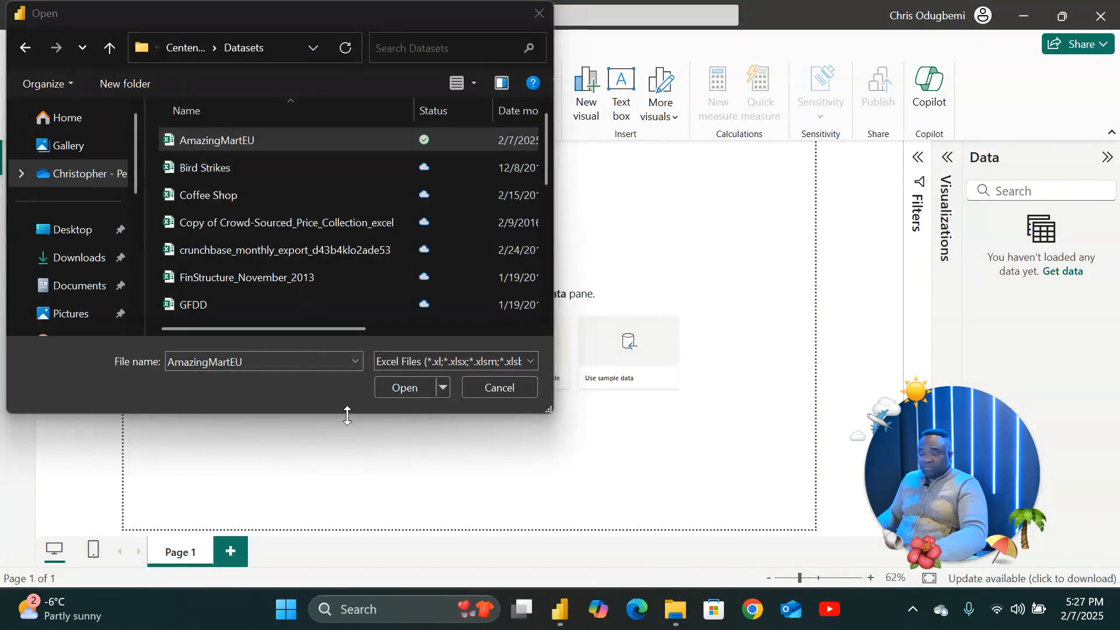
Open the AmazingMartEU workbook and tick the ListOfOrders and OrderBreakdown tables for import.
{"action": "left_click", "coordinate": [400, 388]}
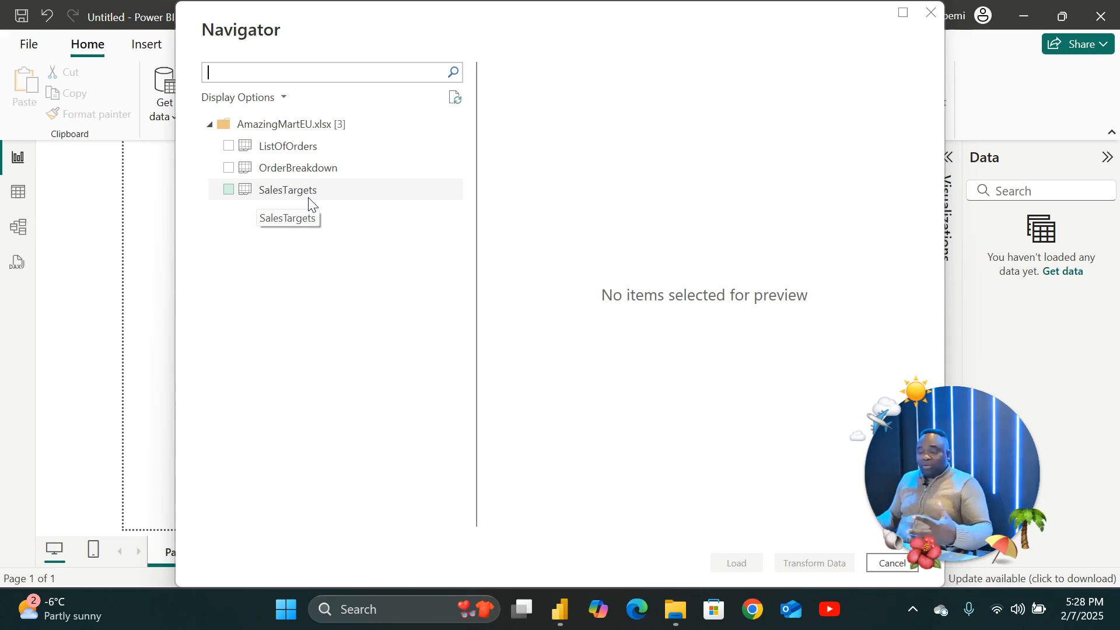
{"action": "left_click", "coordinate": [228, 146]}
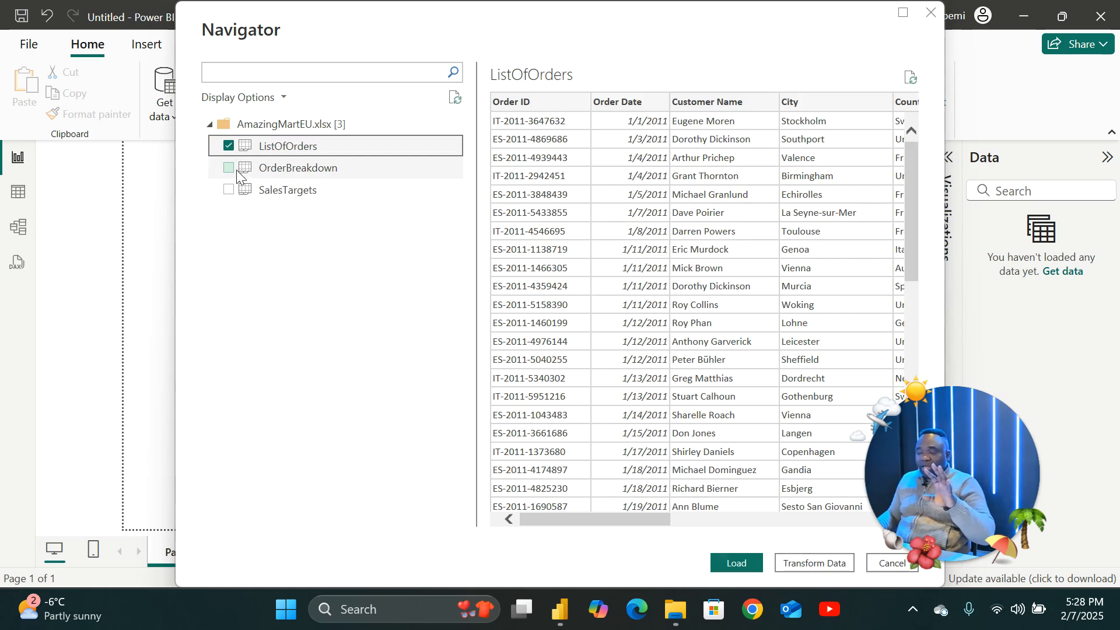
{"action": "left_click", "coordinate": [229, 169]}
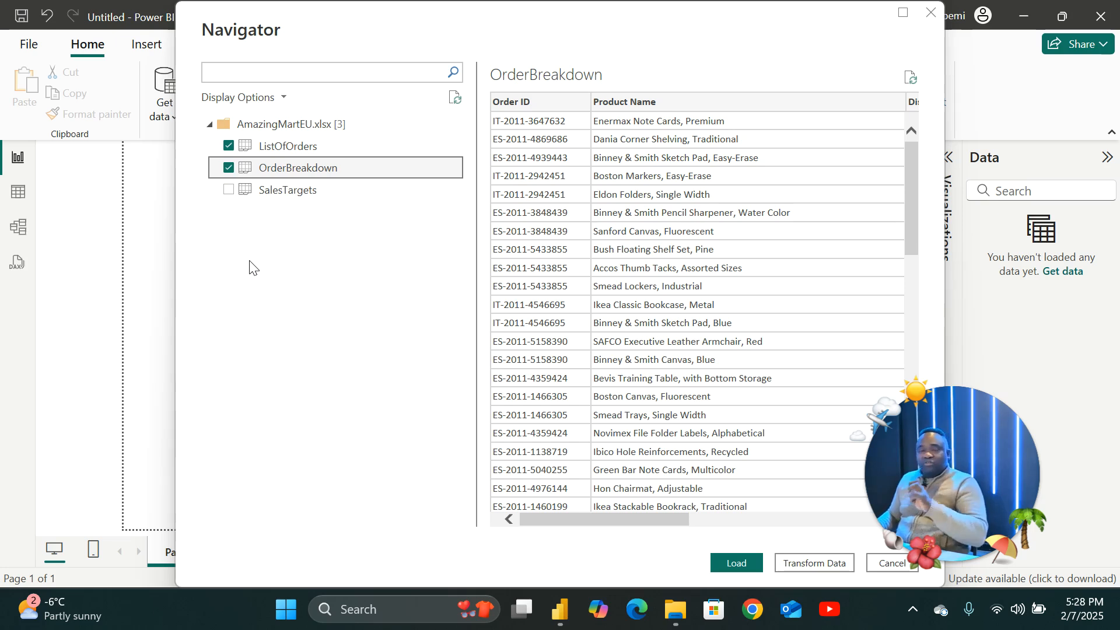
Preview the OrderBreakdown columns and open both selected tables for transformation in the Power Query Editor.
{"action": "left_click_drag", "start_coordinate": [1000, 400], "coordinate": [1060, 349]}
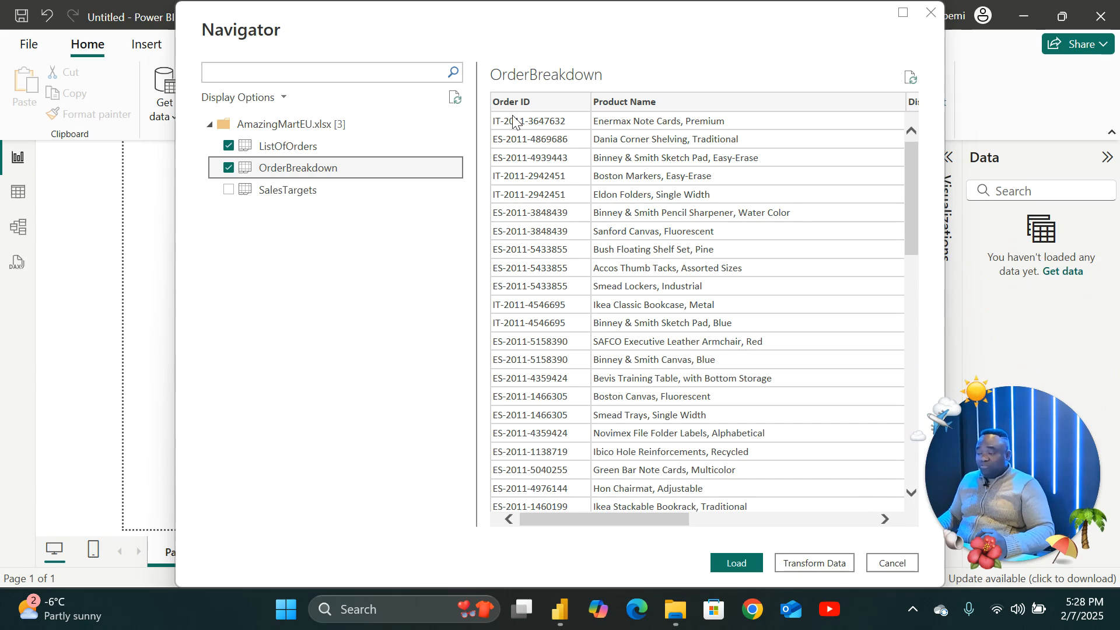
{"action": "left_click_drag", "start_coordinate": [452, 26], "coordinate": [305, 24]}
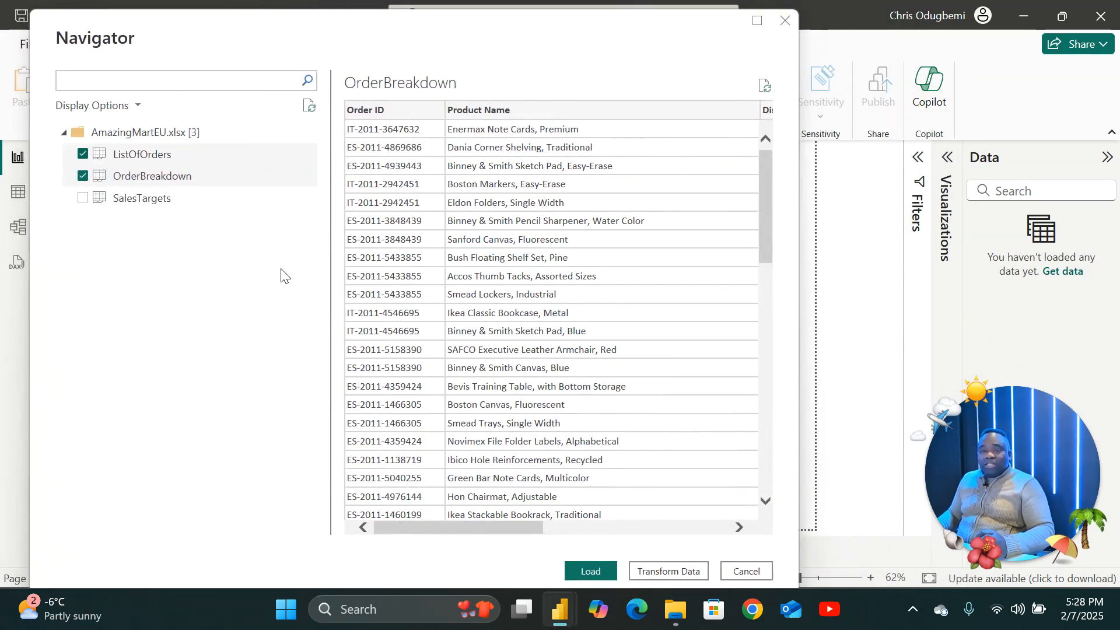
{"action": "left_click_drag", "start_coordinate": [456, 529], "coordinate": [422, 526]}
{"action": "left_click", "coordinate": [477, 301]}
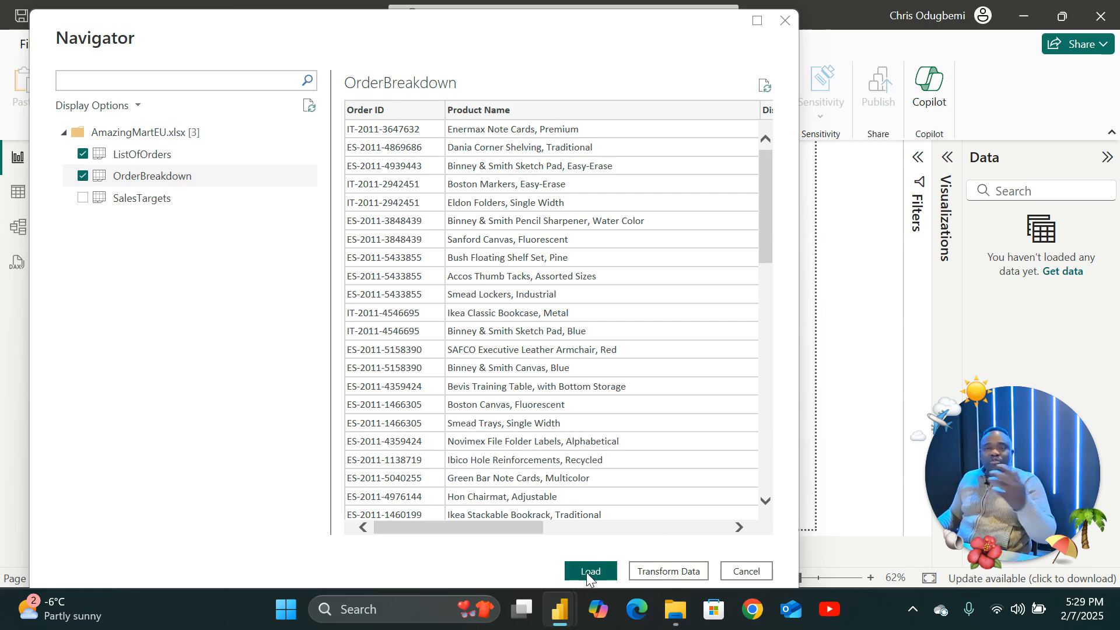
{"action": "left_click_drag", "start_coordinate": [510, 525], "coordinate": [720, 521]}
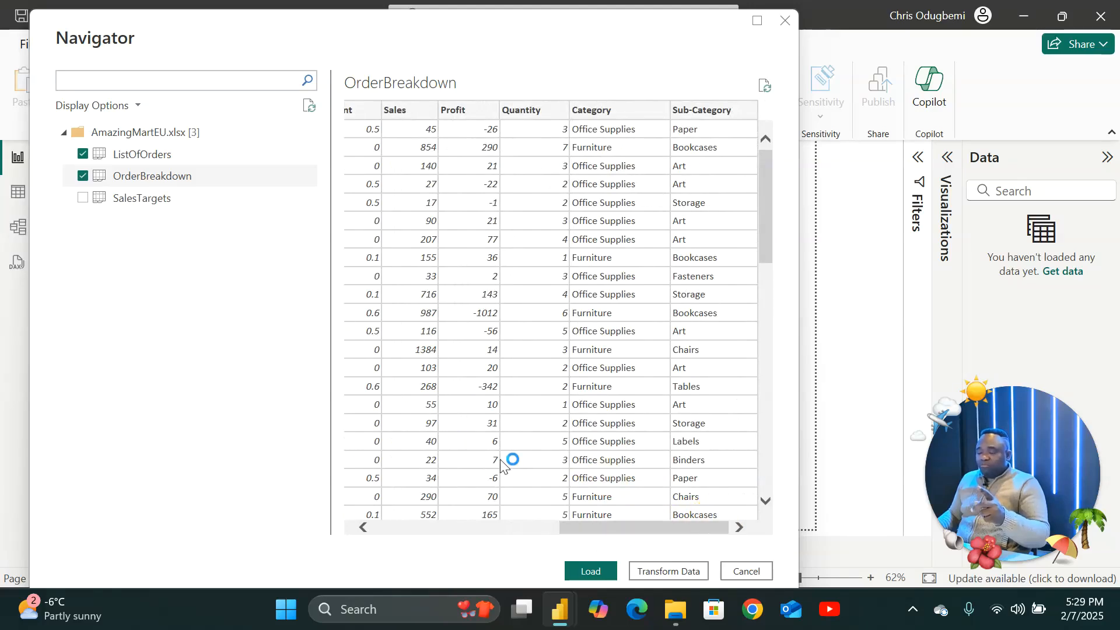
{"action": "left_click", "coordinate": [651, 568]}
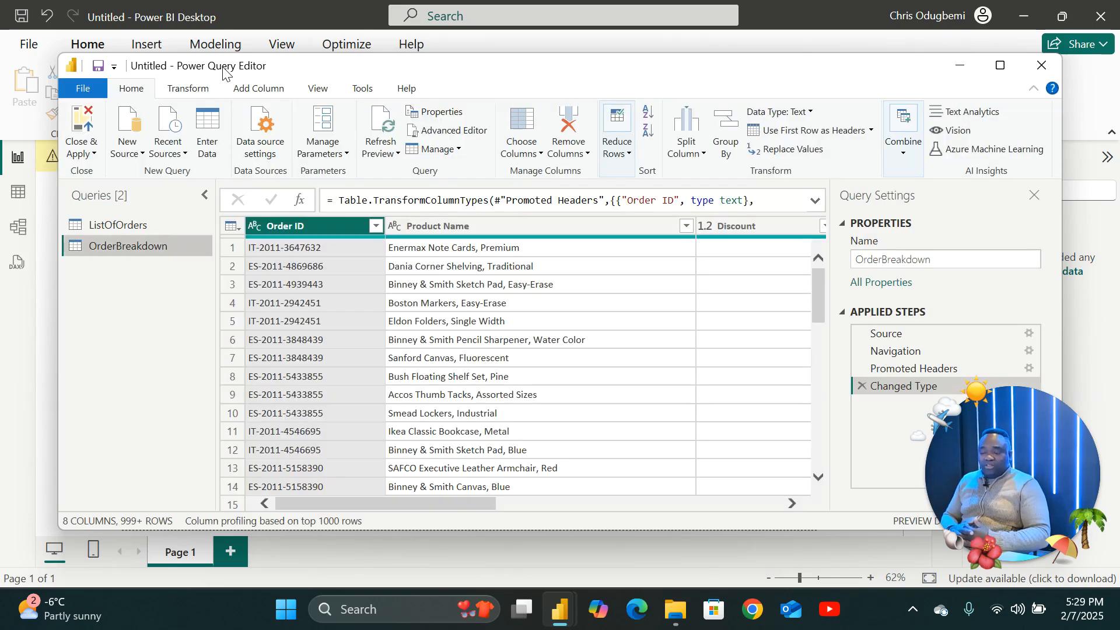
Switch between the ListOfOrders and OrderBreakdown queries to compare their columns.
{"action": "left_click", "coordinate": [105, 227]}
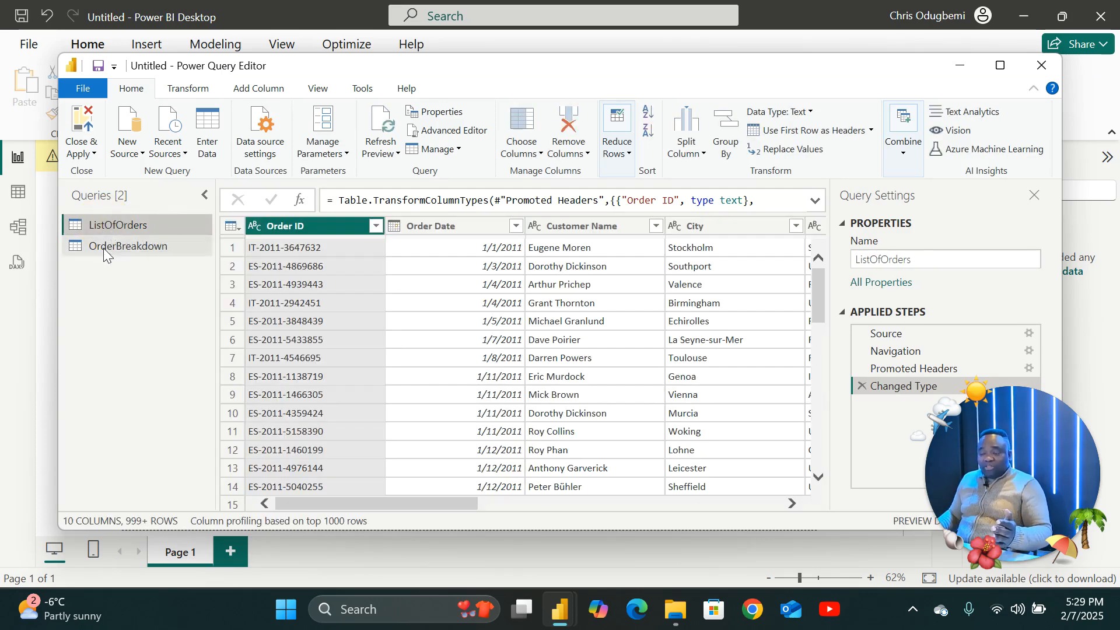
{"action": "left_click", "coordinate": [97, 245]}
{"action": "left_click", "coordinate": [100, 226]}
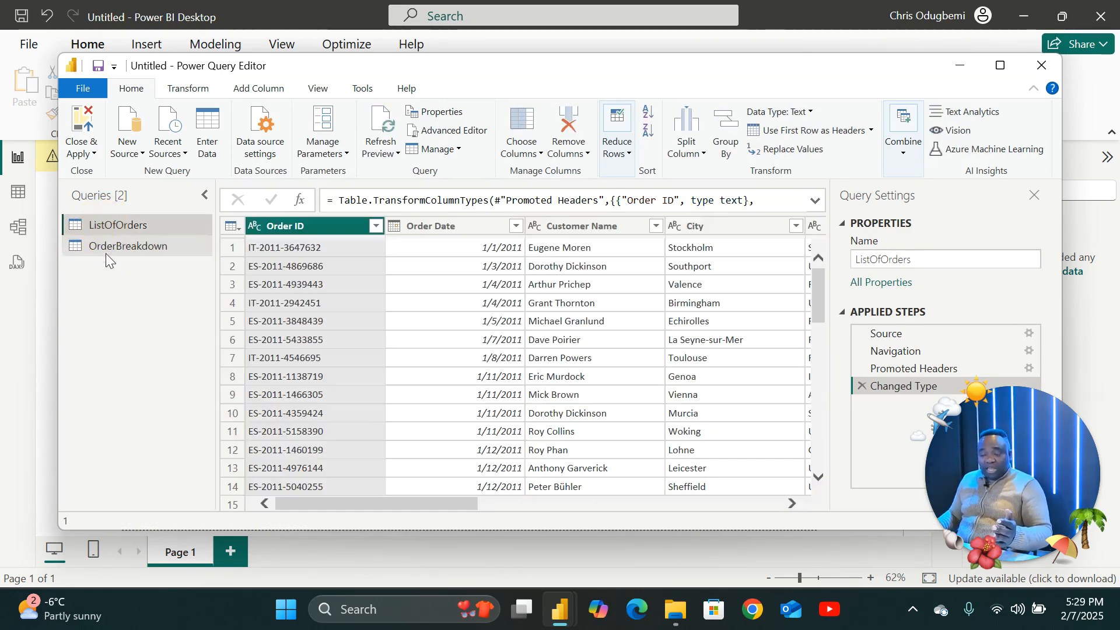
{"action": "left_click", "coordinate": [105, 248]}
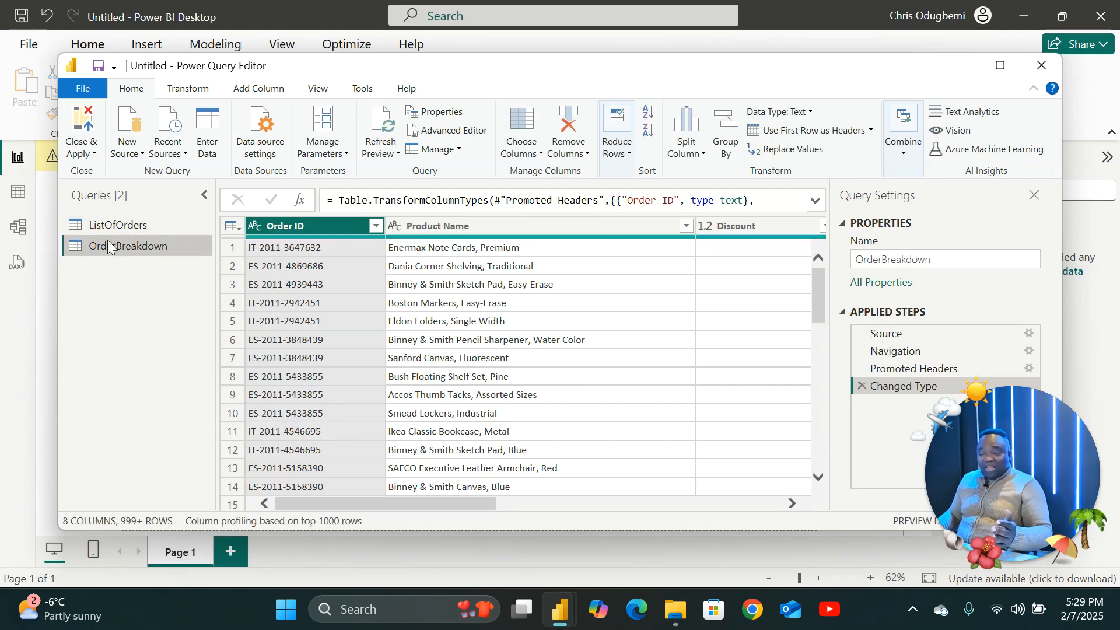
{"action": "left_click", "coordinate": [111, 227]}
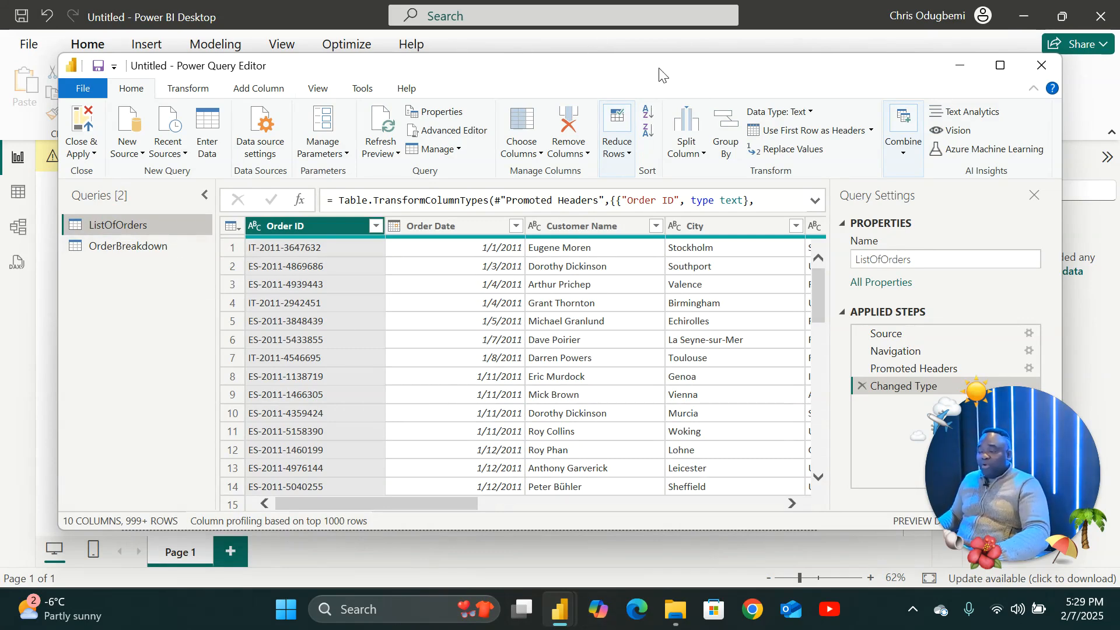
{"action": "left_click_drag", "start_coordinate": [659, 68], "coordinate": [617, 58]}
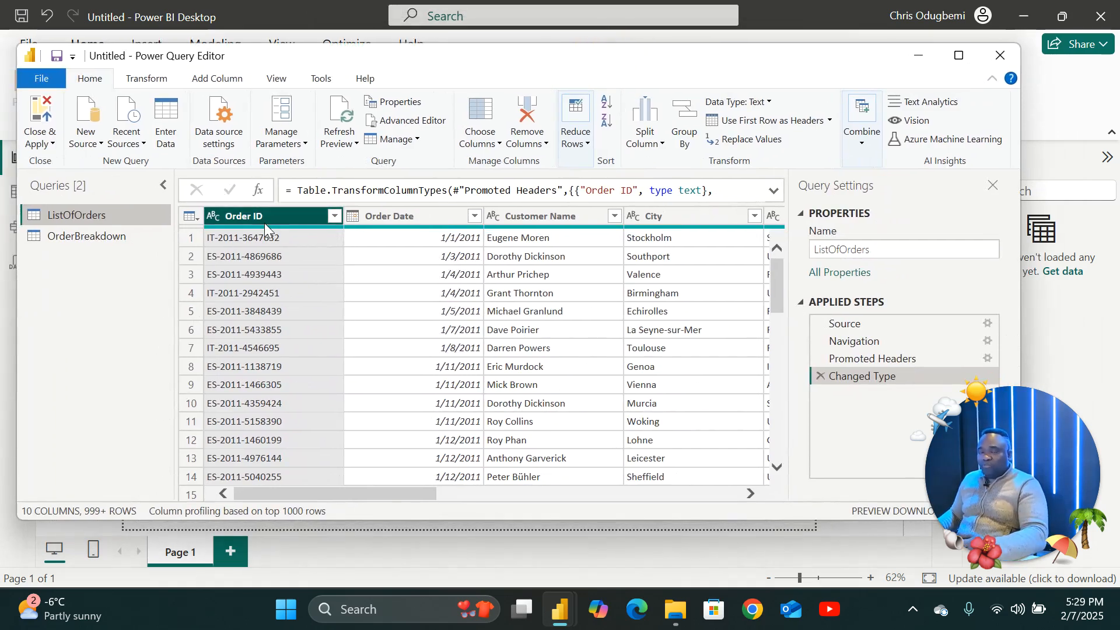
{"action": "mouse_move", "coordinate": [275, 226]}
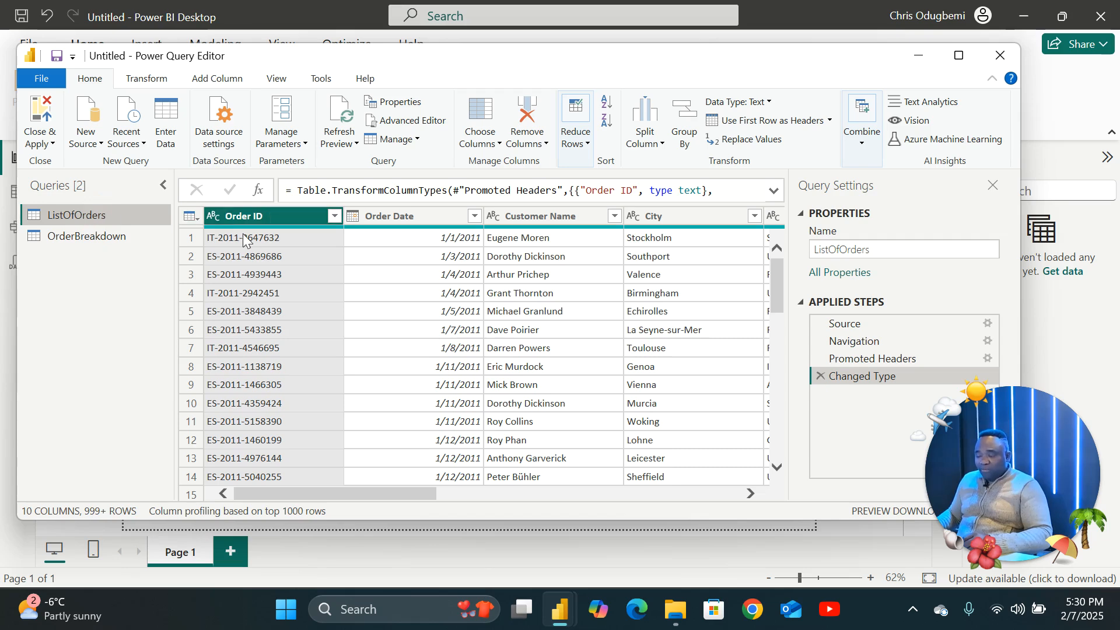
Inspect the Order ID column's context menu and its data type options.
{"action": "right_click", "coordinate": [267, 216]}
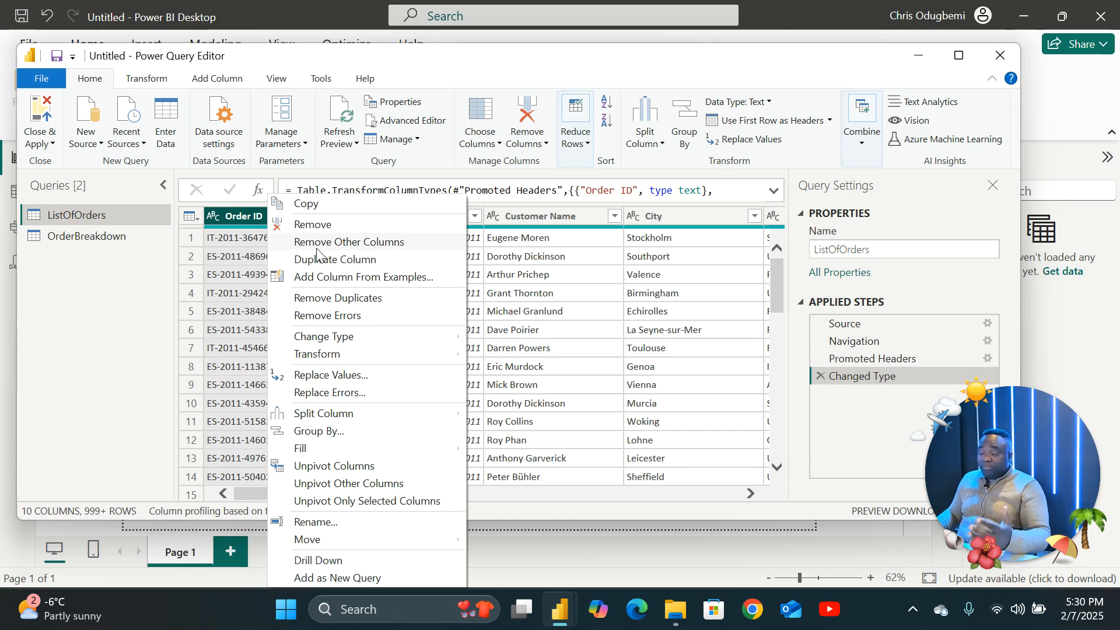
{"action": "left_click", "coordinate": [240, 214]}
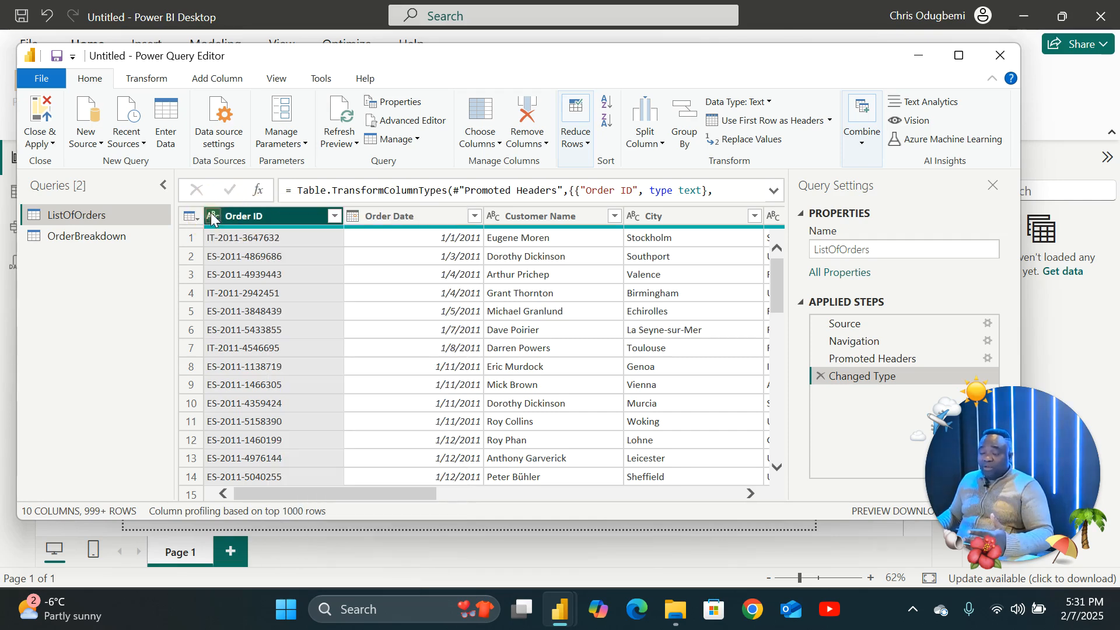
{"action": "left_click", "coordinate": [211, 217]}
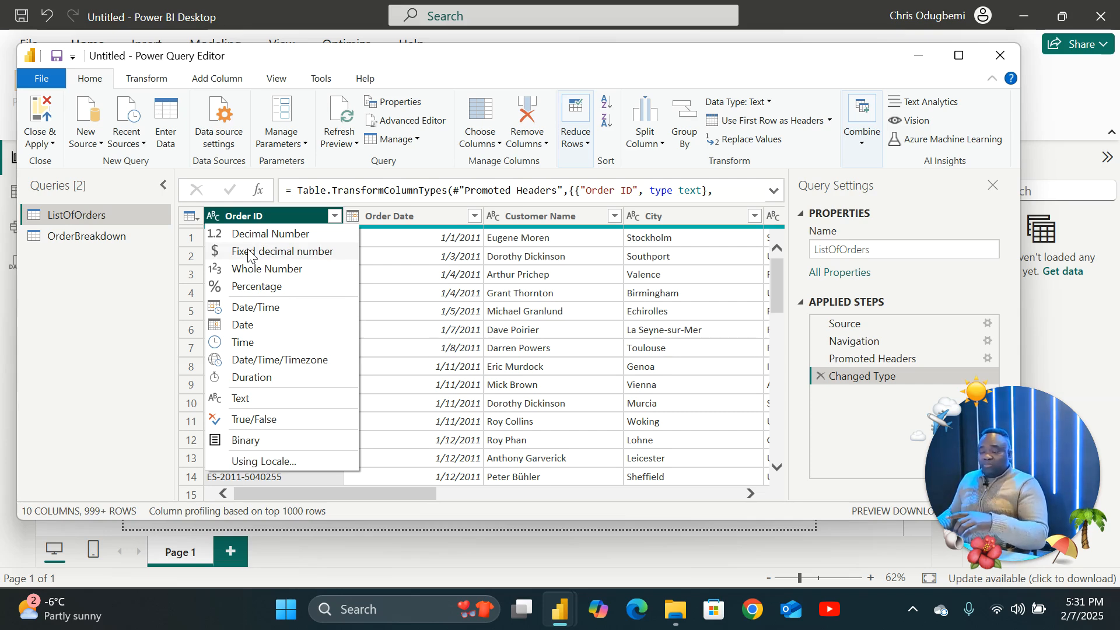
{"action": "left_click", "coordinate": [274, 212]}
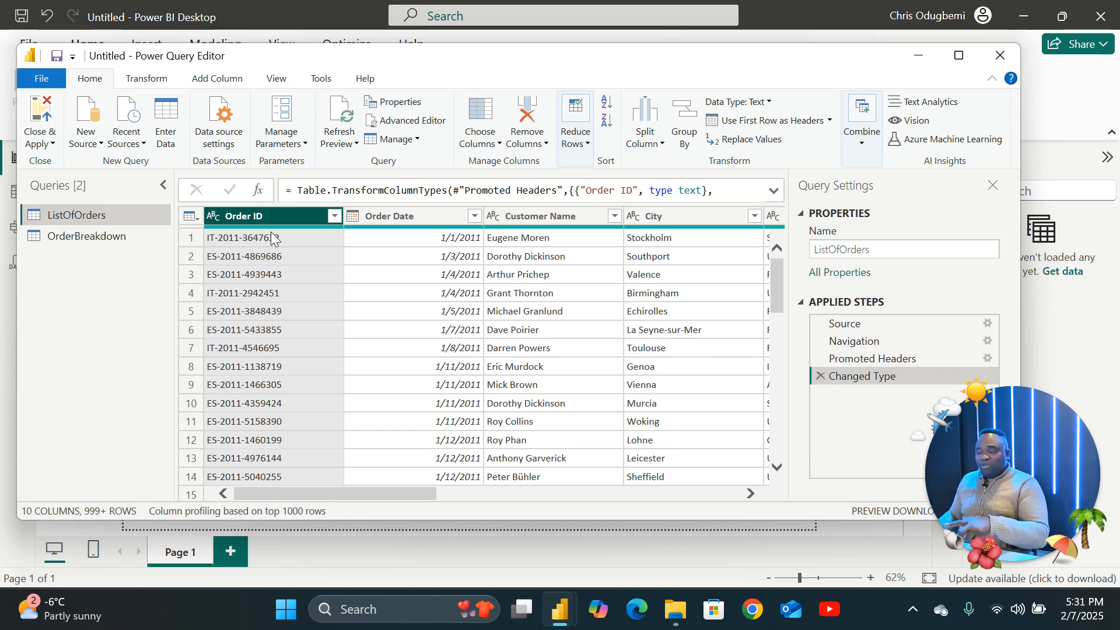
{"action": "left_click", "coordinate": [211, 216]}
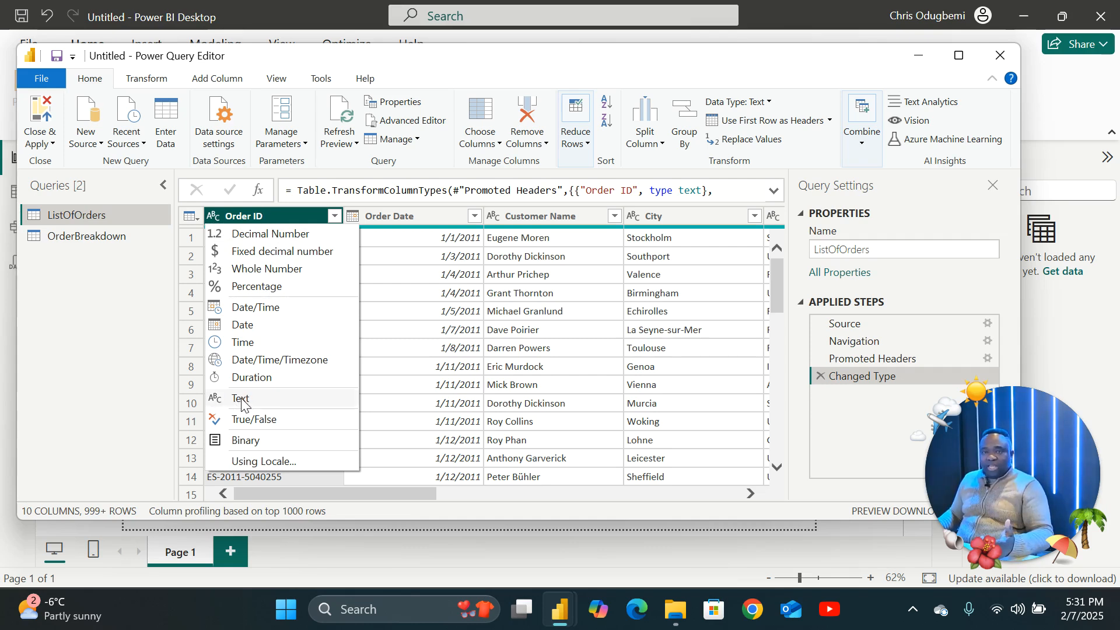
Set the Order Date column's data type to Date.
{"action": "left_click", "coordinate": [395, 216]}
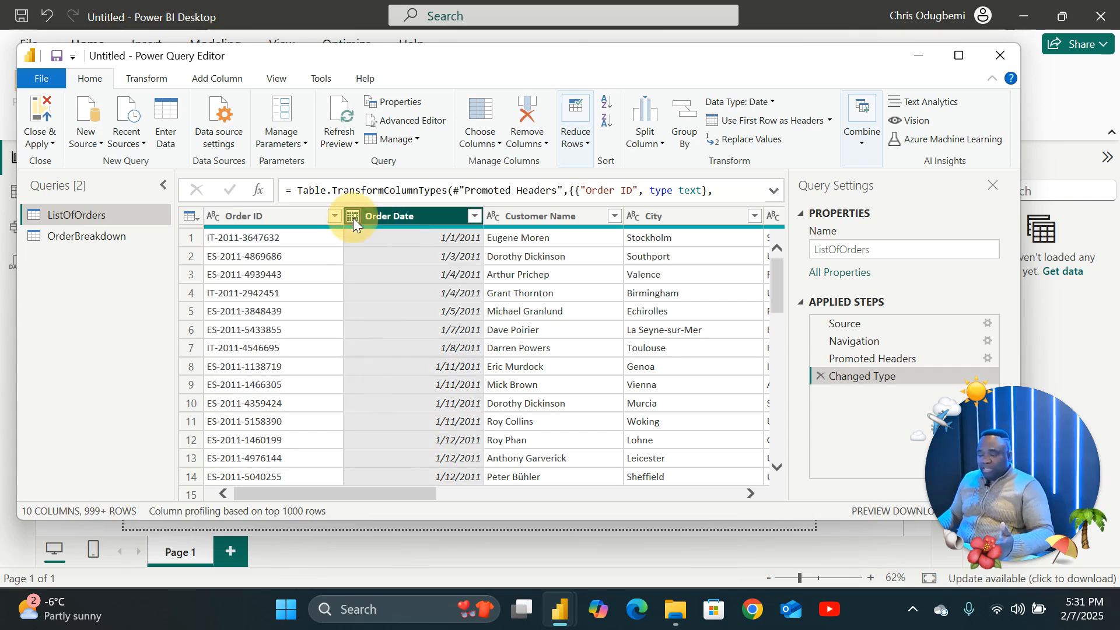
{"action": "left_click", "coordinate": [352, 216]}
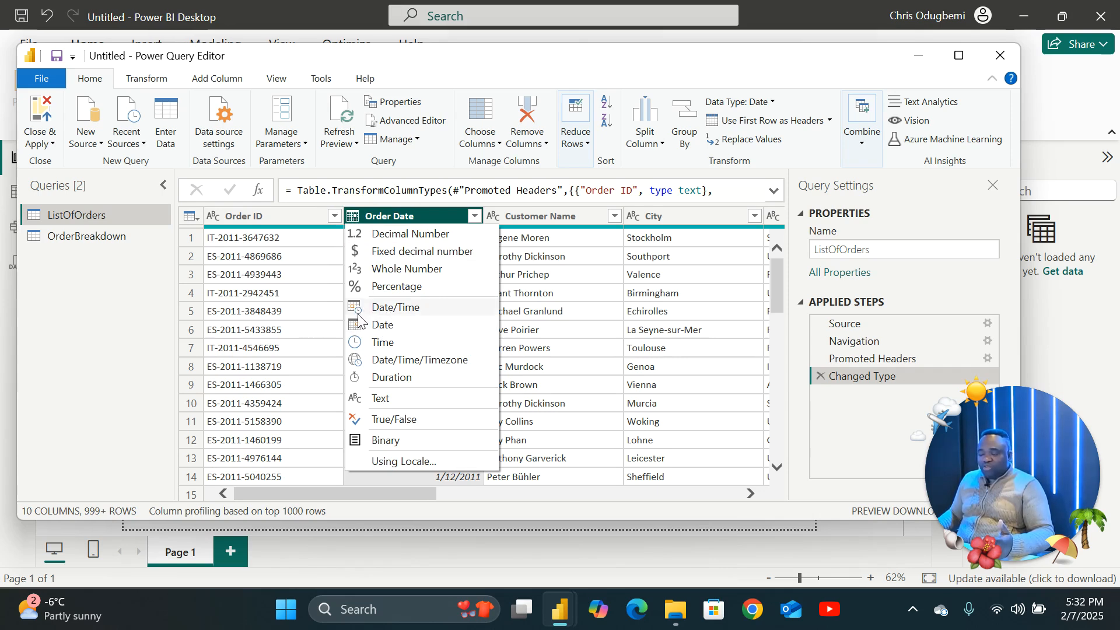
{"action": "left_click", "coordinate": [378, 325]}
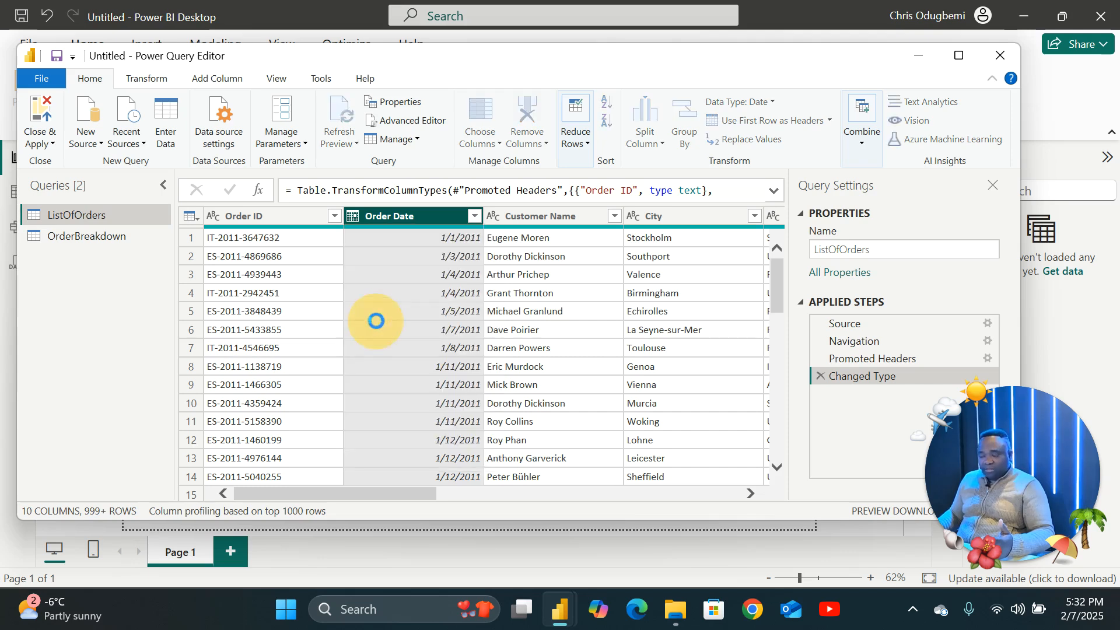
Review the City column's type options and the Transform and Add Column ribbon commands.
{"action": "left_click", "coordinate": [535, 216]}
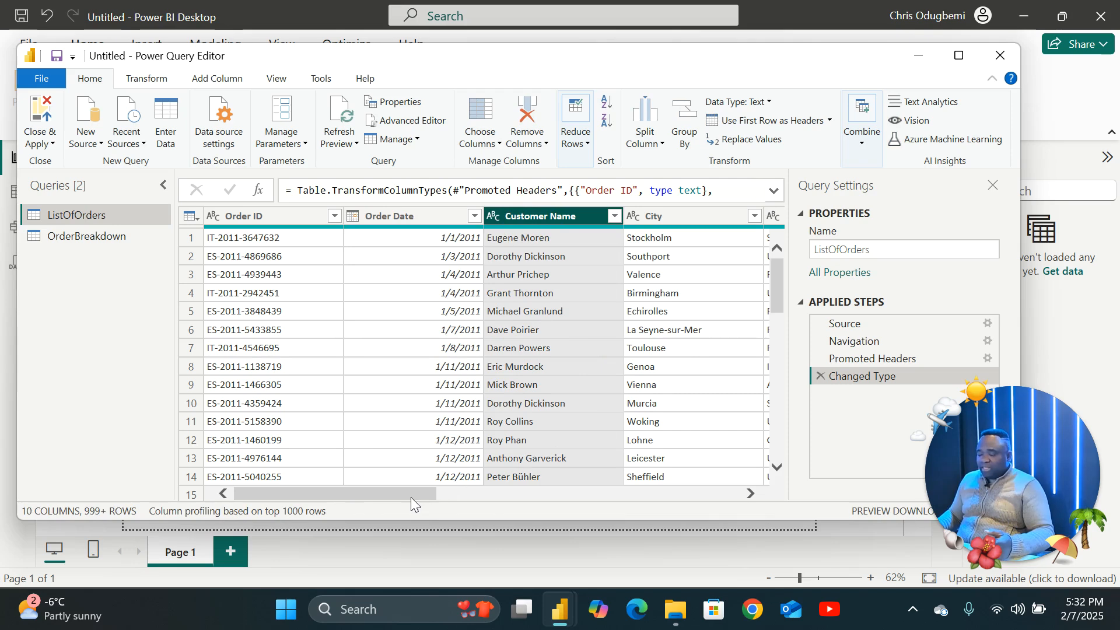
{"action": "left_click_drag", "start_coordinate": [410, 494], "coordinate": [492, 494]}
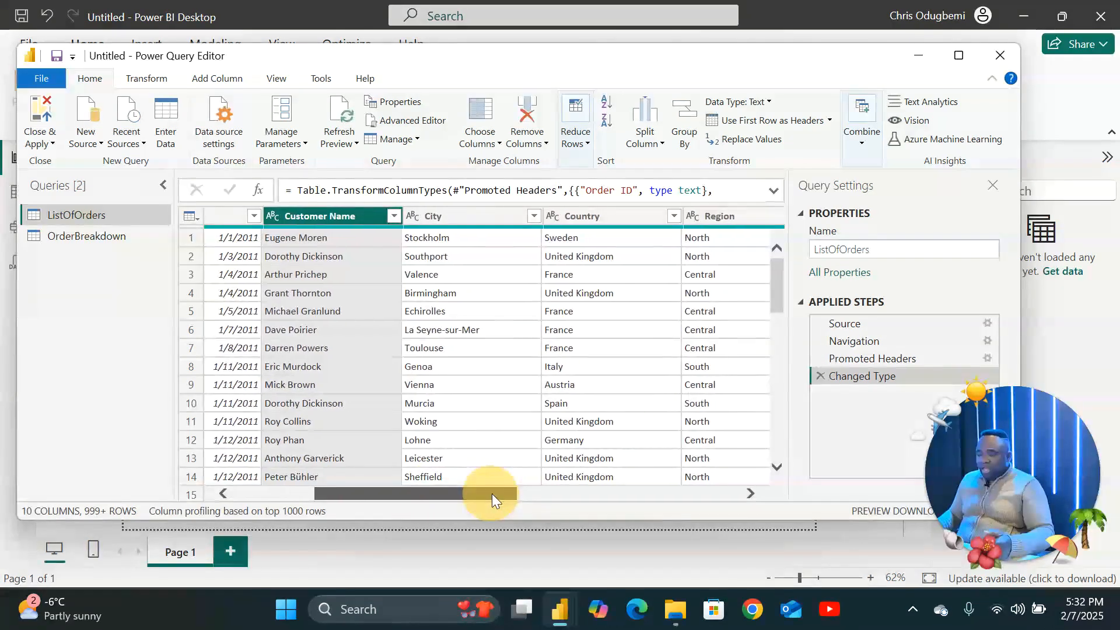
{"action": "left_click", "coordinate": [408, 215]}
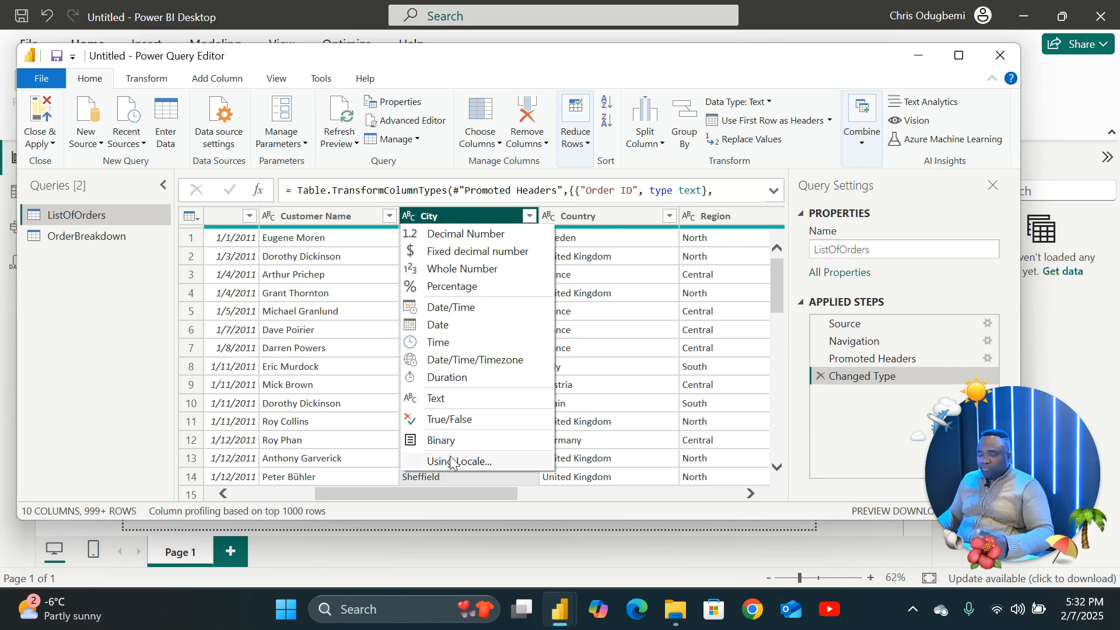
{"action": "left_click", "coordinate": [428, 221]}
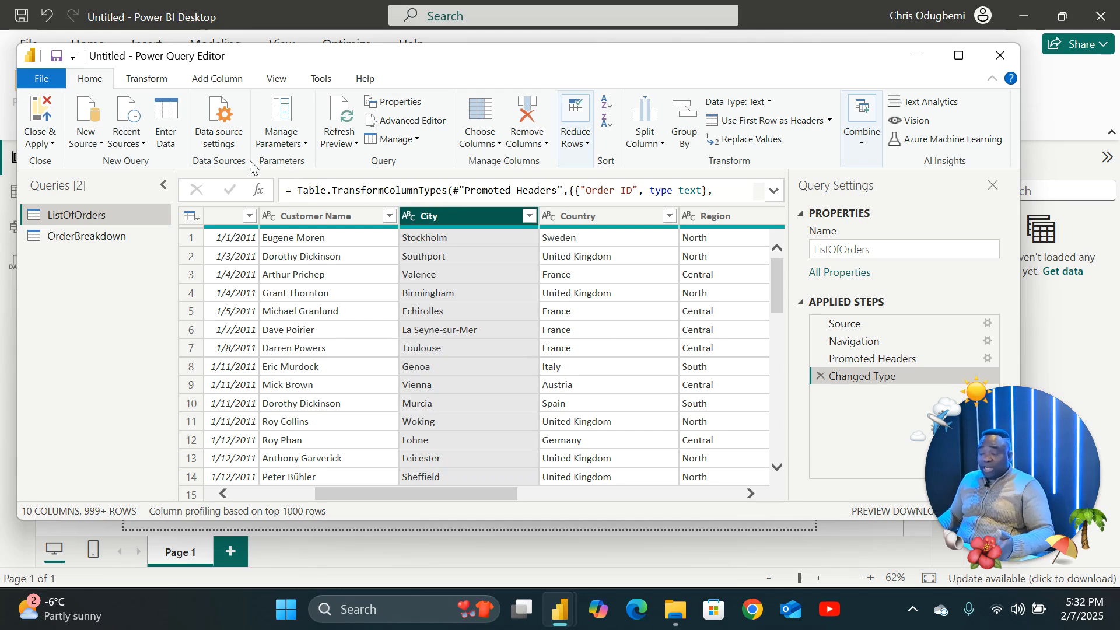
{"action": "left_click", "coordinate": [143, 80]}
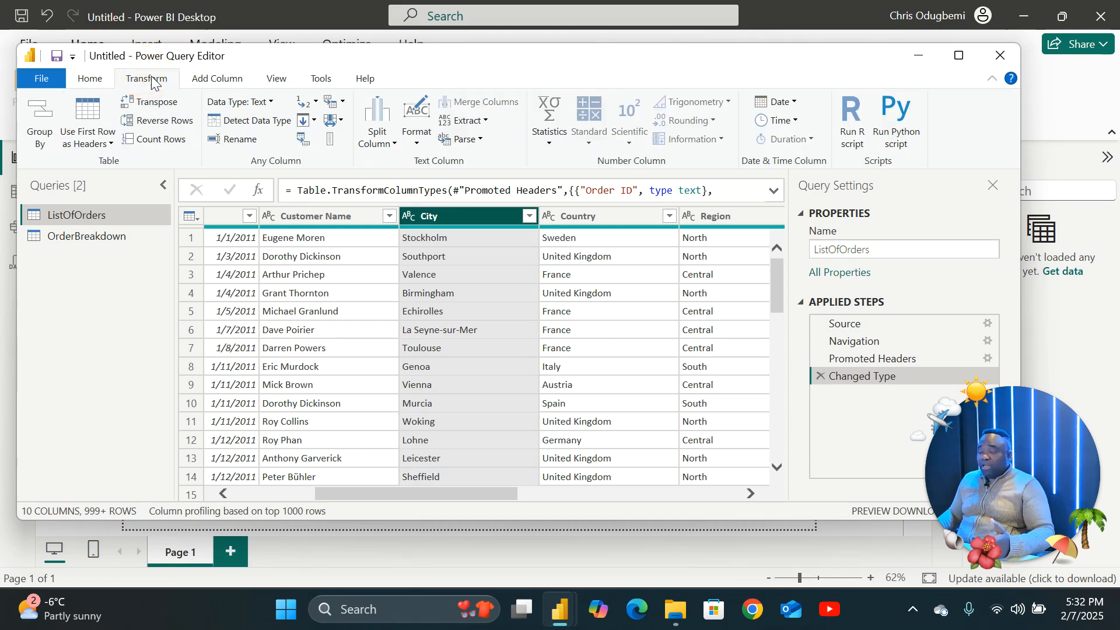
{"action": "left_click", "coordinate": [218, 78]}
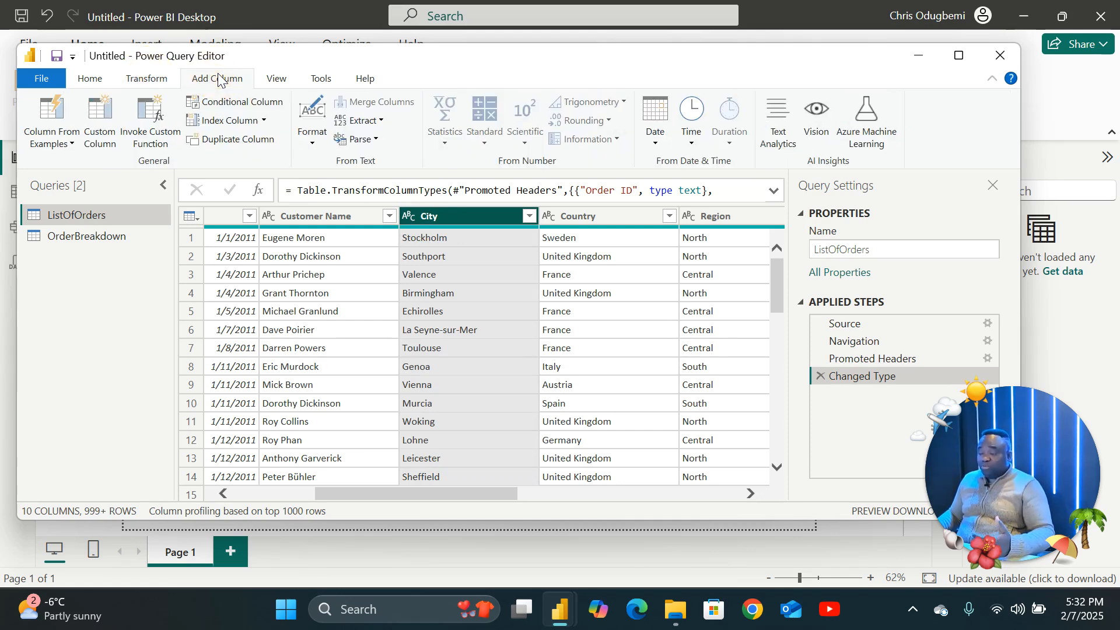
{"action": "left_click", "coordinate": [94, 80]}
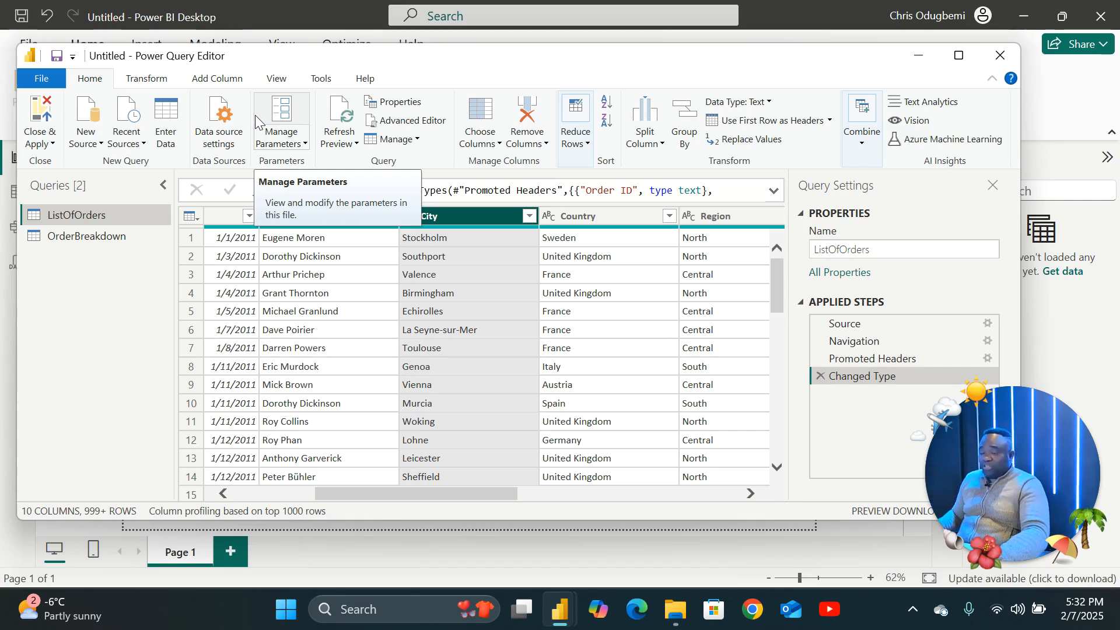
Remove the Country column from the ListOfOrders query.
{"action": "left_click", "coordinate": [580, 216]}
{"action": "right_click", "coordinate": [580, 215]}
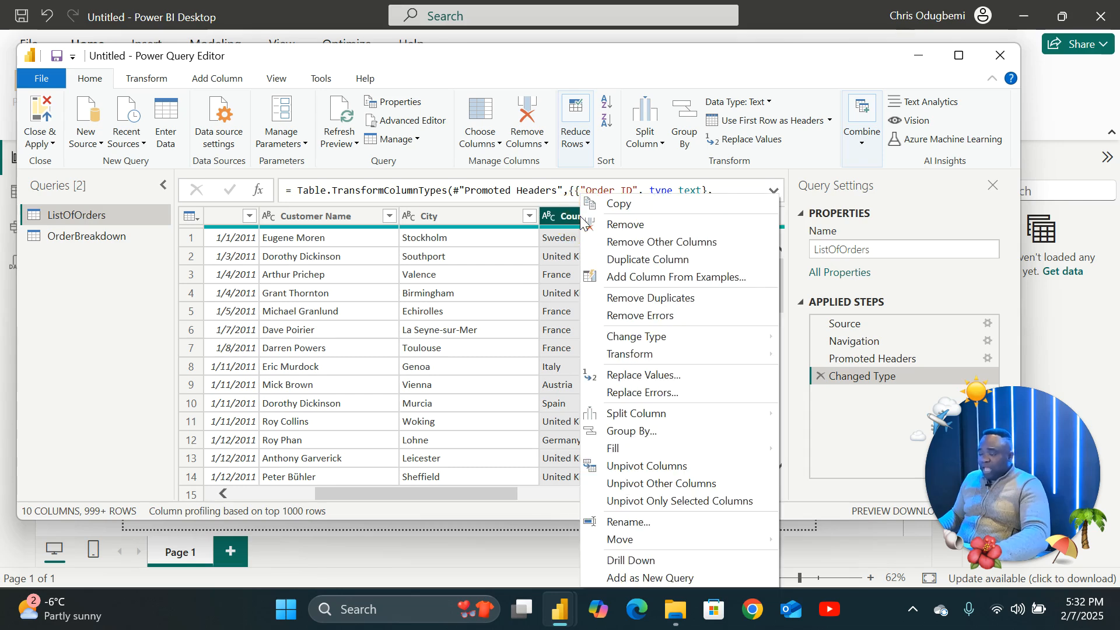
{"action": "left_click", "coordinate": [586, 224]}
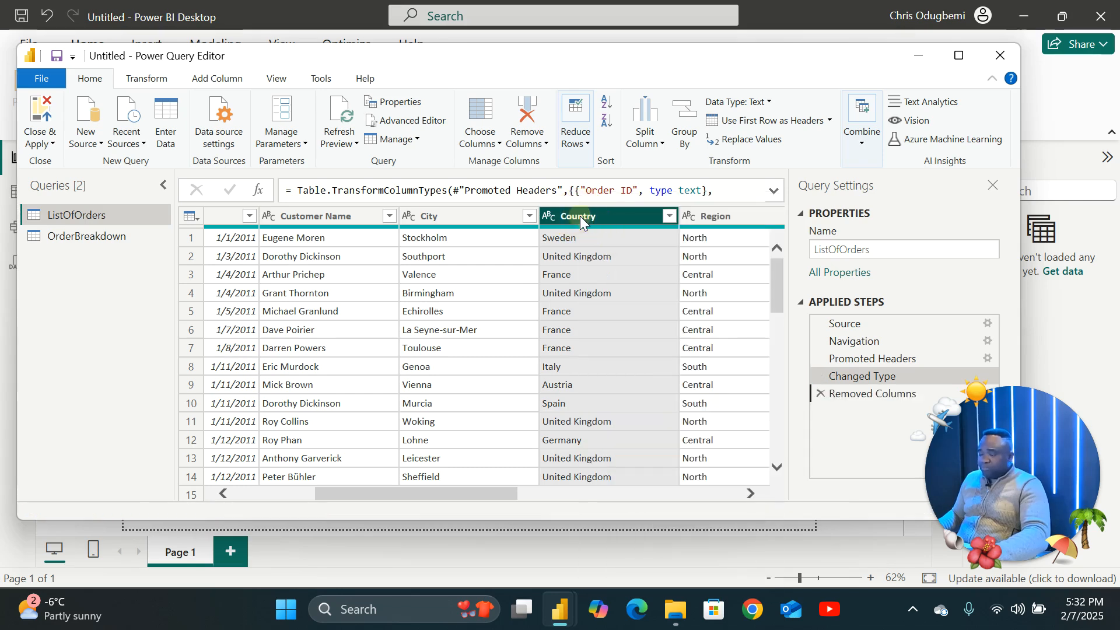
Examine the remaining ListOfOrders columns Region, Ship Date, Ship Mode and State and their data types.
{"action": "left_click", "coordinate": [547, 217]}
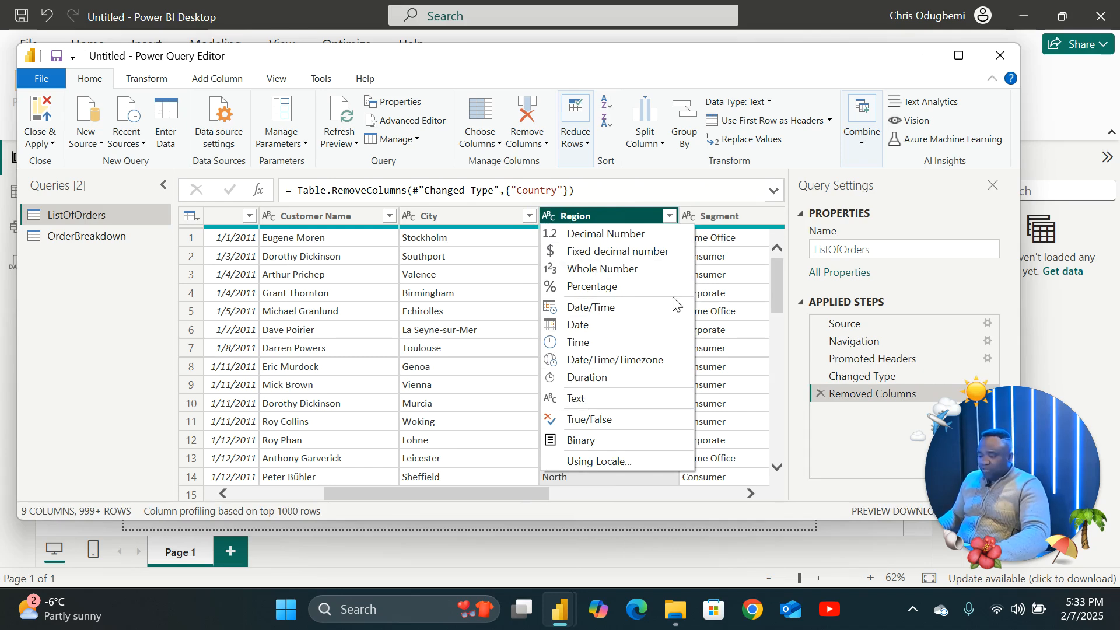
{"action": "left_click", "coordinate": [514, 495]}
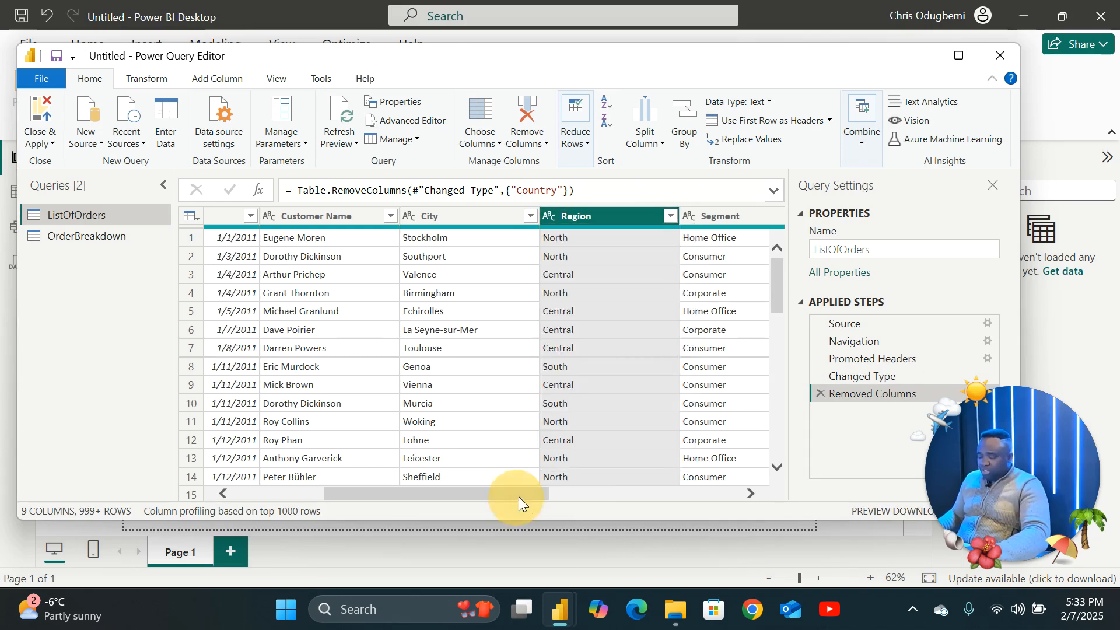
{"action": "left_click_drag", "start_coordinate": [520, 496], "coordinate": [654, 495]}
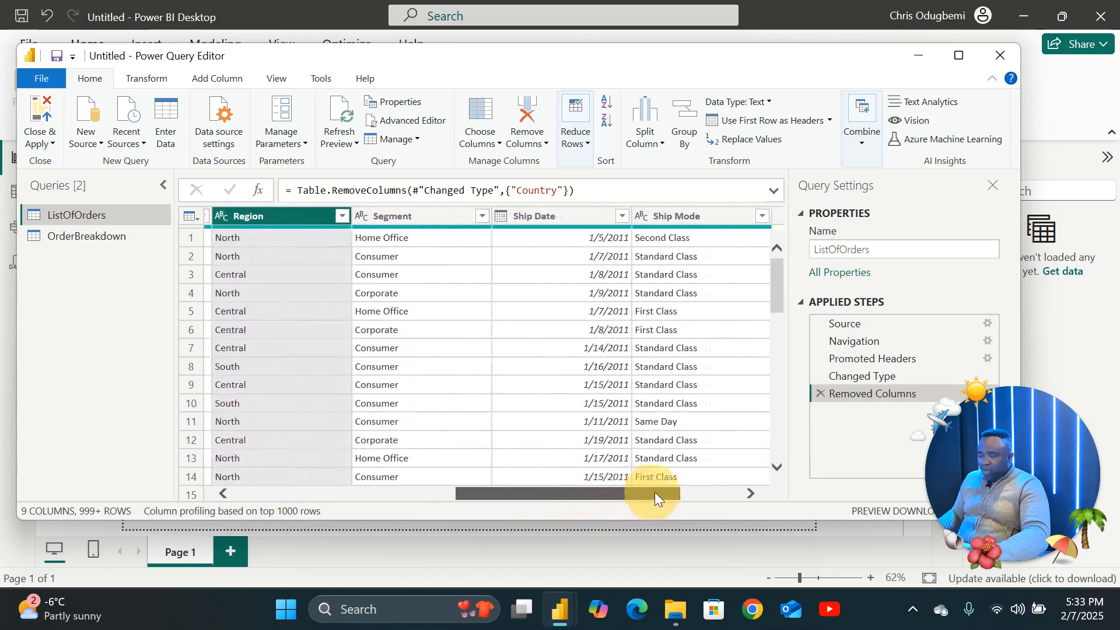
{"action": "left_click", "coordinate": [531, 217]}
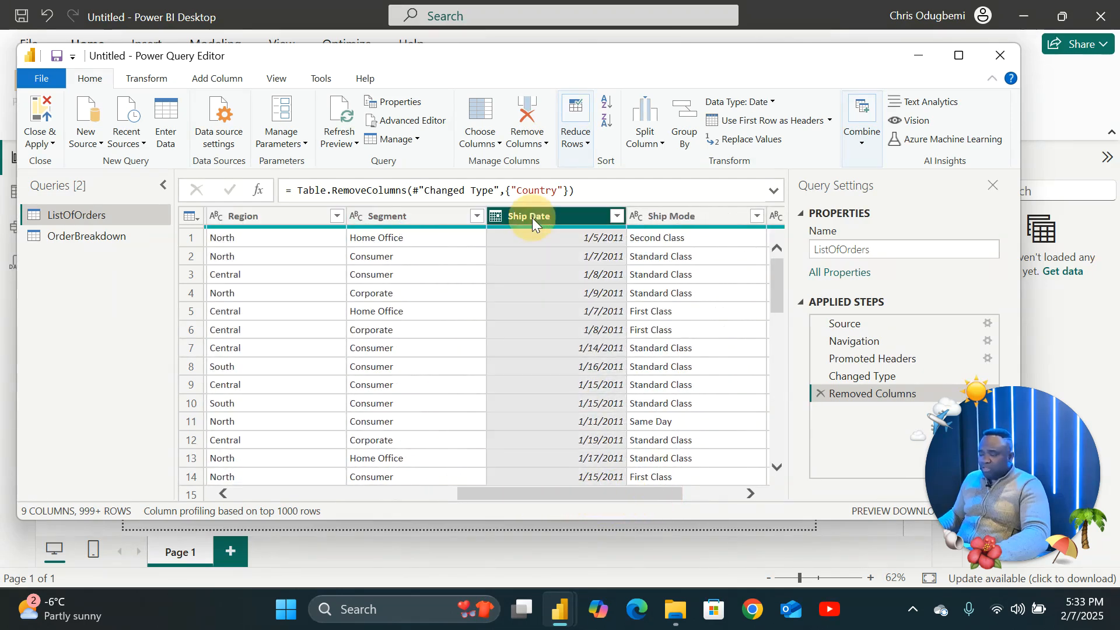
{"action": "left_click_drag", "start_coordinate": [652, 493], "coordinate": [734, 490]}
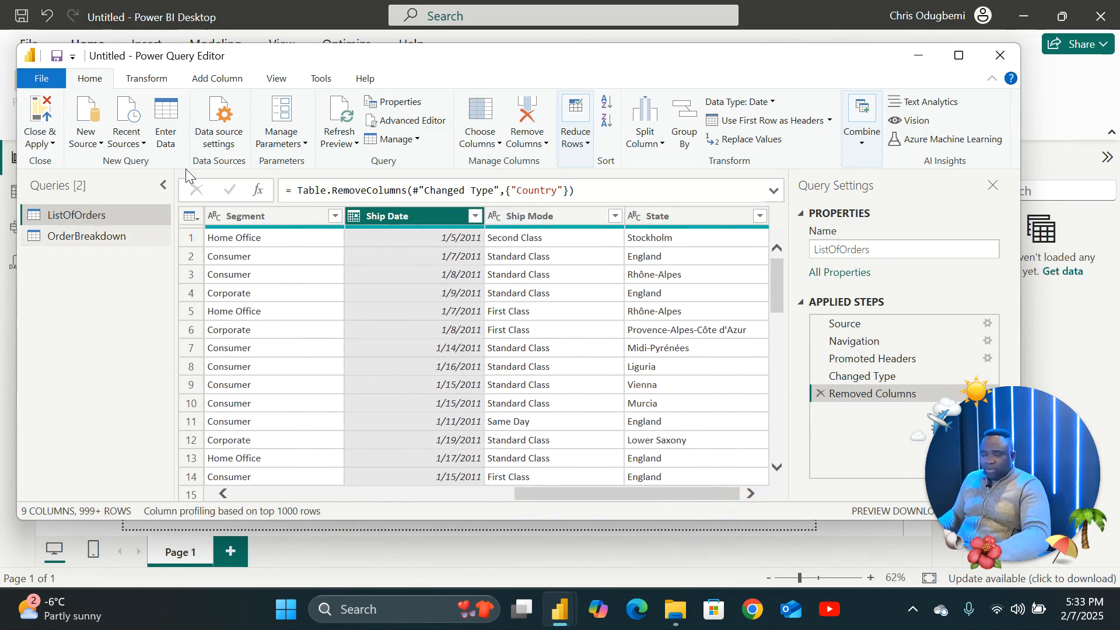
{"action": "left_click", "coordinate": [276, 78]}
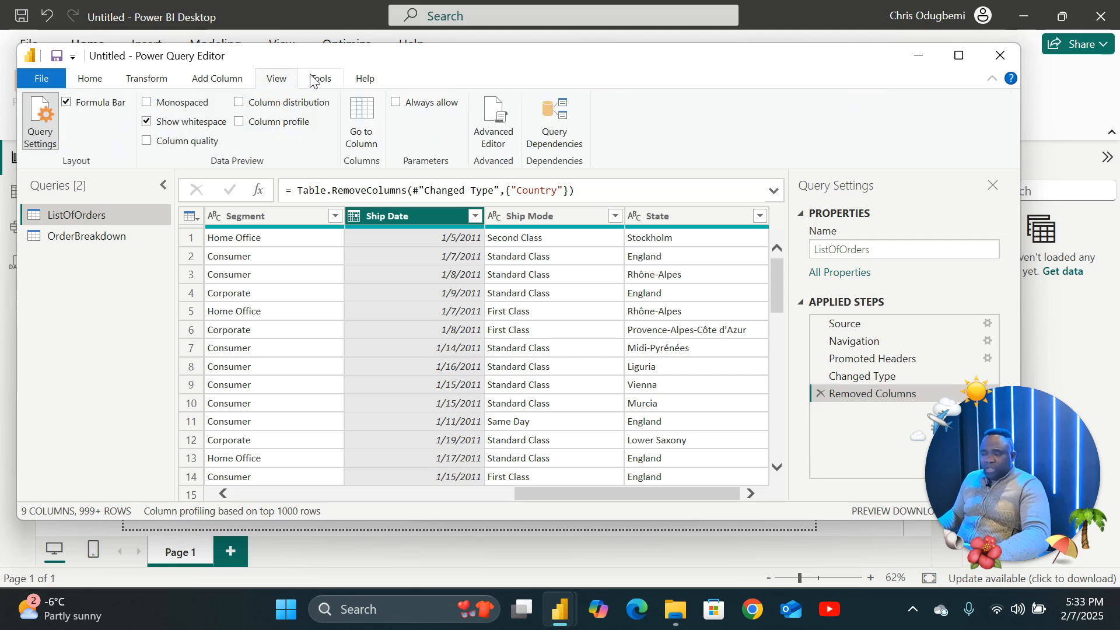
Open the OrderBreakdown query and review each of its columns and their assigned data types.
{"action": "left_click", "coordinate": [64, 238]}
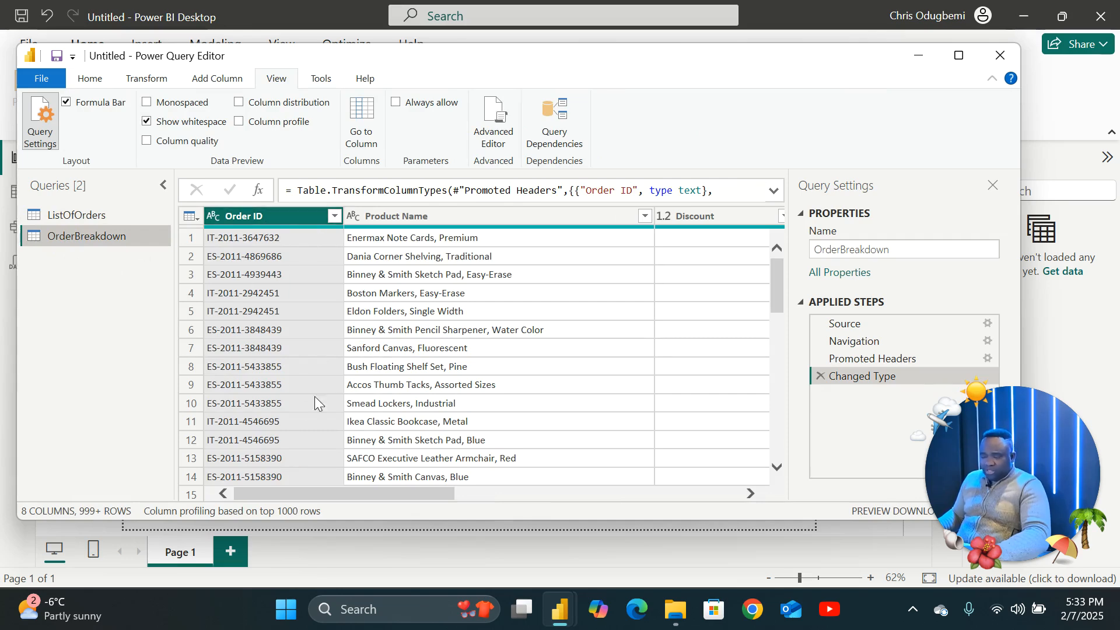
{"action": "left_click_drag", "start_coordinate": [329, 492], "coordinate": [372, 492]}
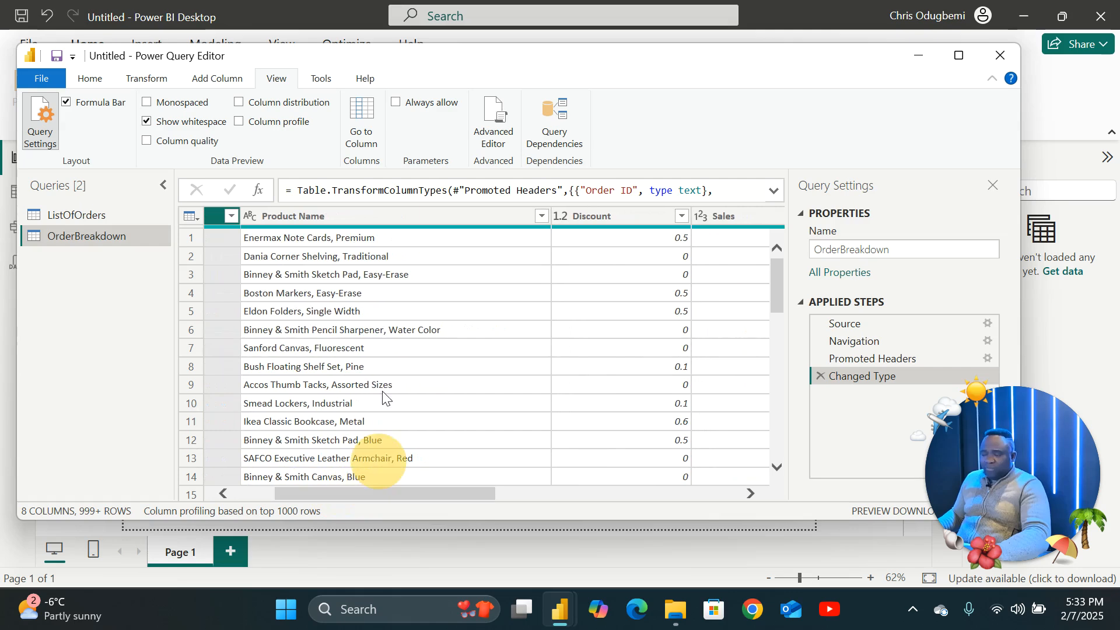
{"action": "left_click", "coordinate": [387, 213]}
{"action": "left_click", "coordinate": [607, 215]}
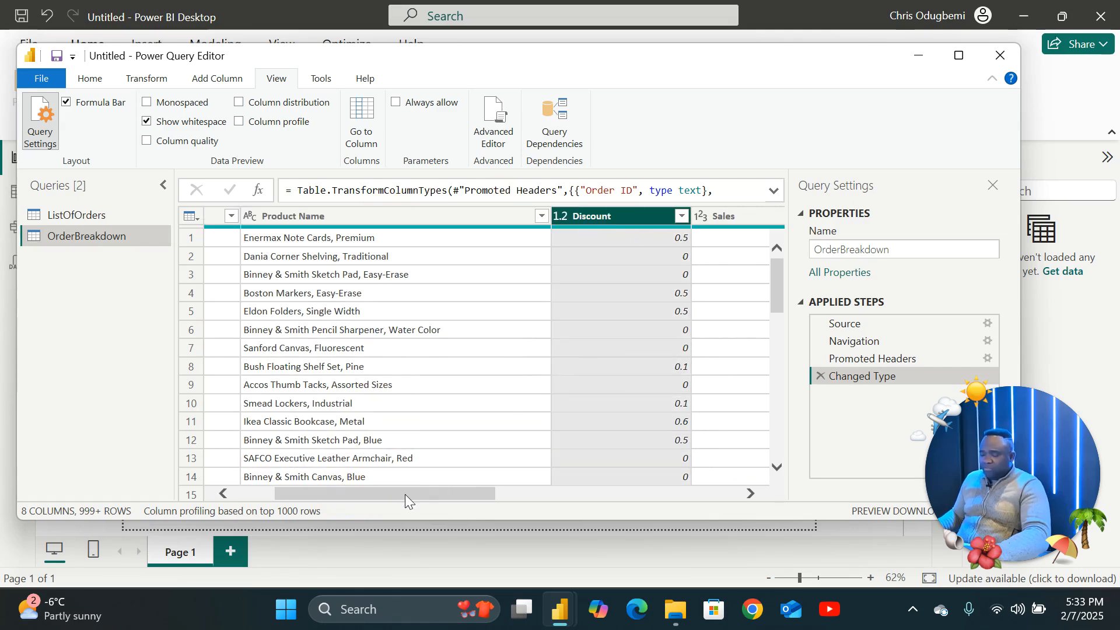
{"action": "left_click_drag", "start_coordinate": [405, 495], "coordinate": [527, 491]}
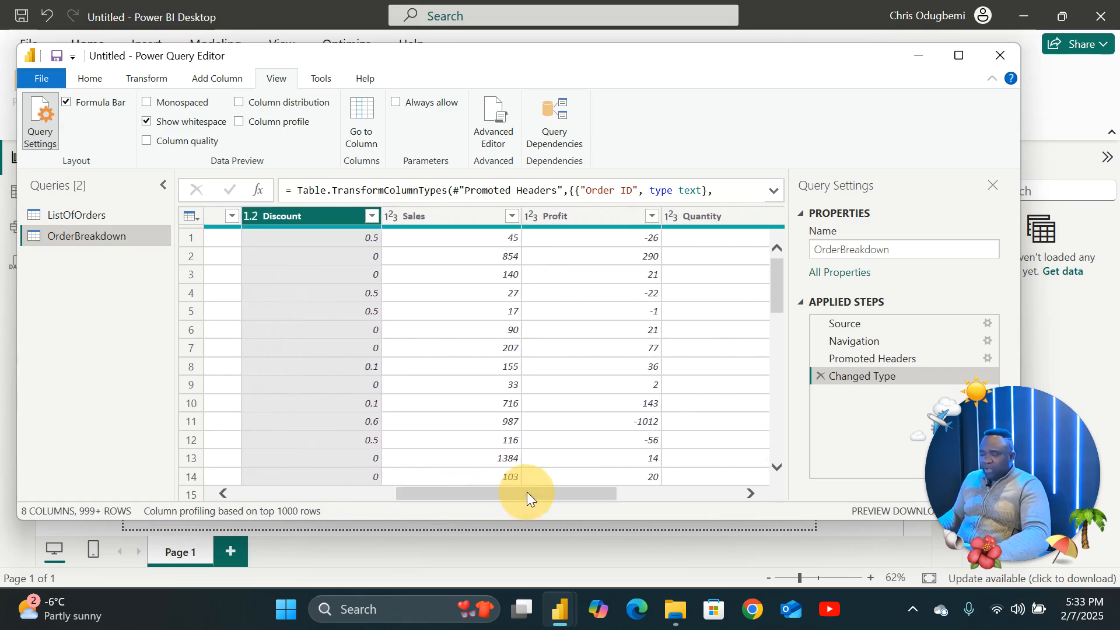
{"action": "left_click", "coordinate": [454, 217]}
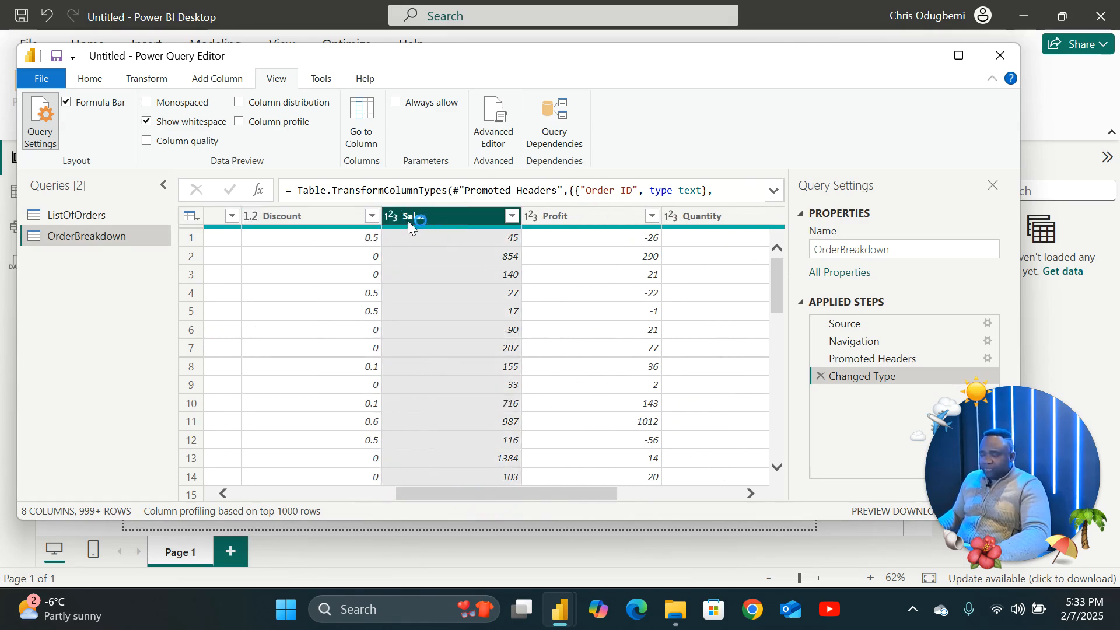
{"action": "left_click", "coordinate": [100, 79]}
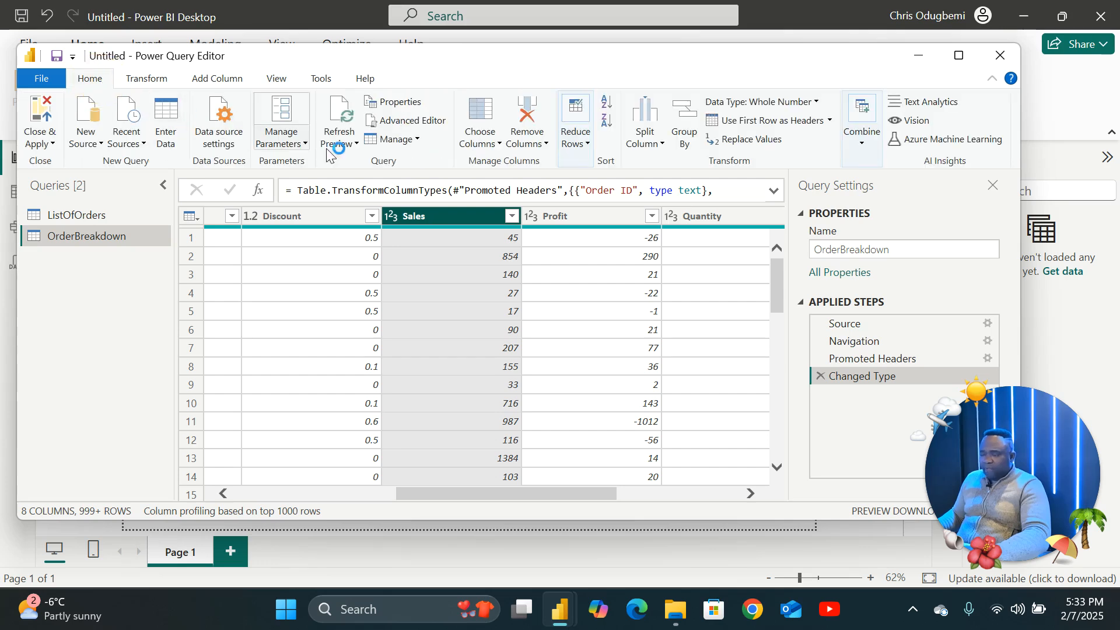
{"action": "left_click", "coordinate": [561, 215]}
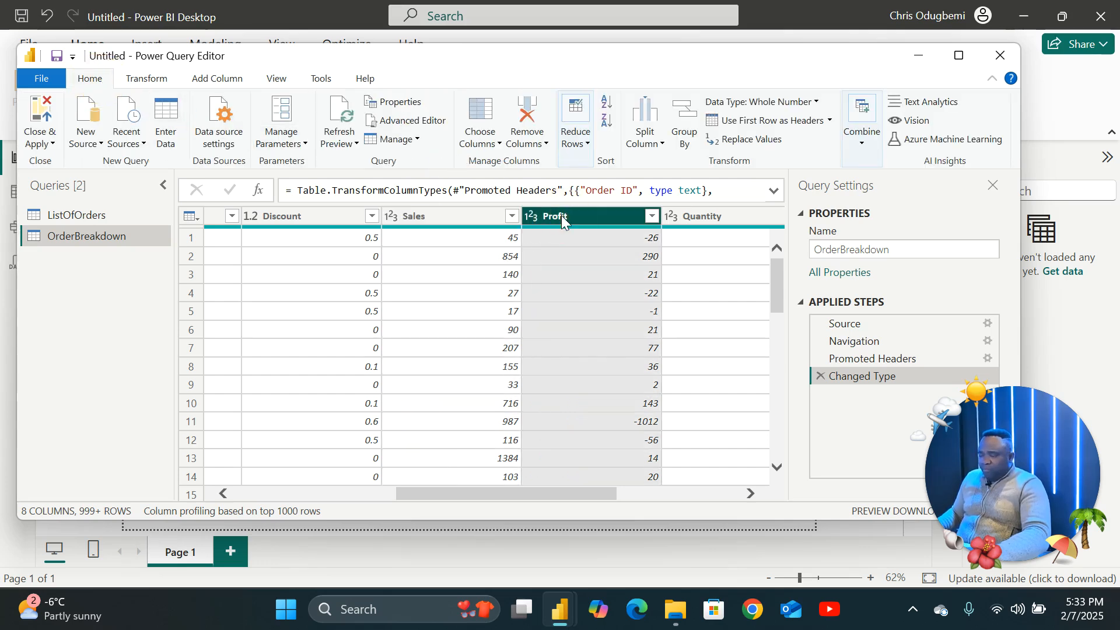
{"action": "left_click", "coordinate": [711, 217]}
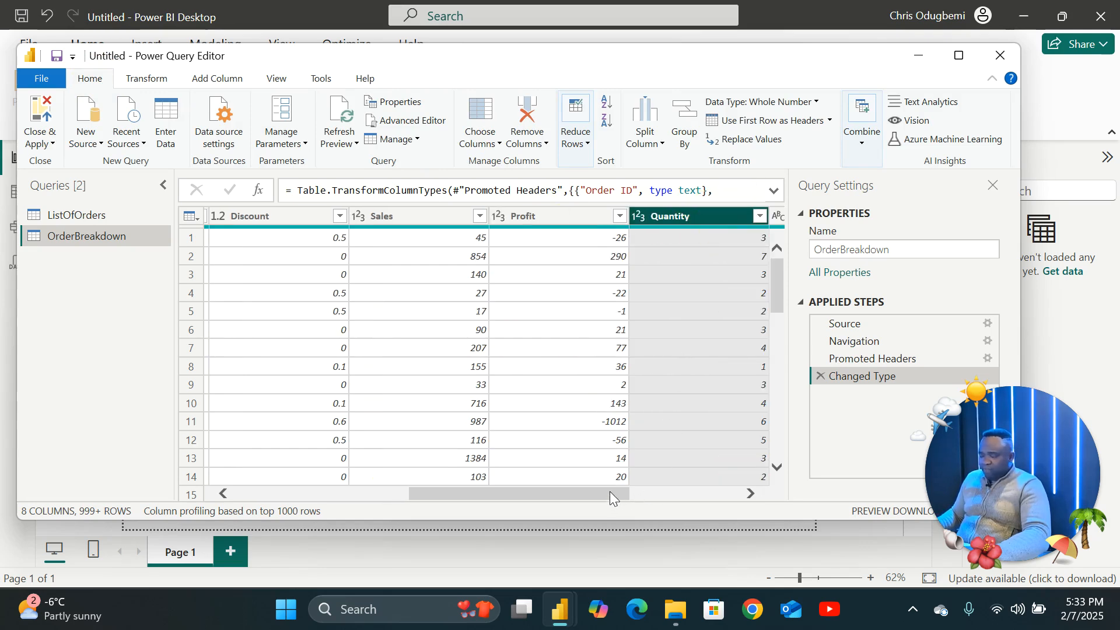
{"action": "left_click_drag", "start_coordinate": [610, 495], "coordinate": [705, 493]}
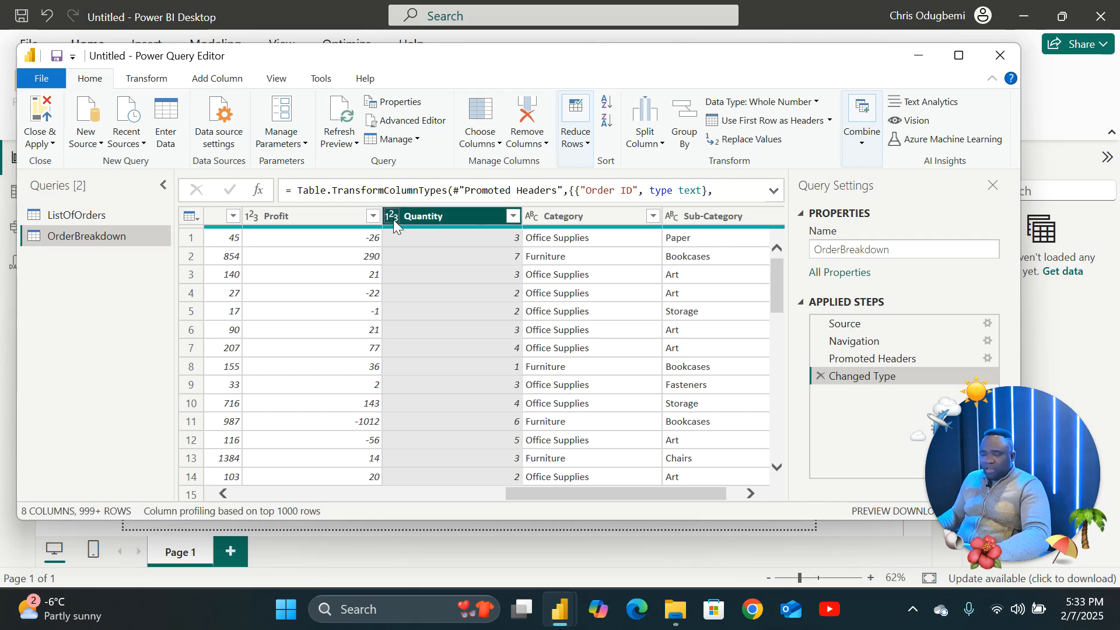
{"action": "left_click", "coordinate": [586, 220]}
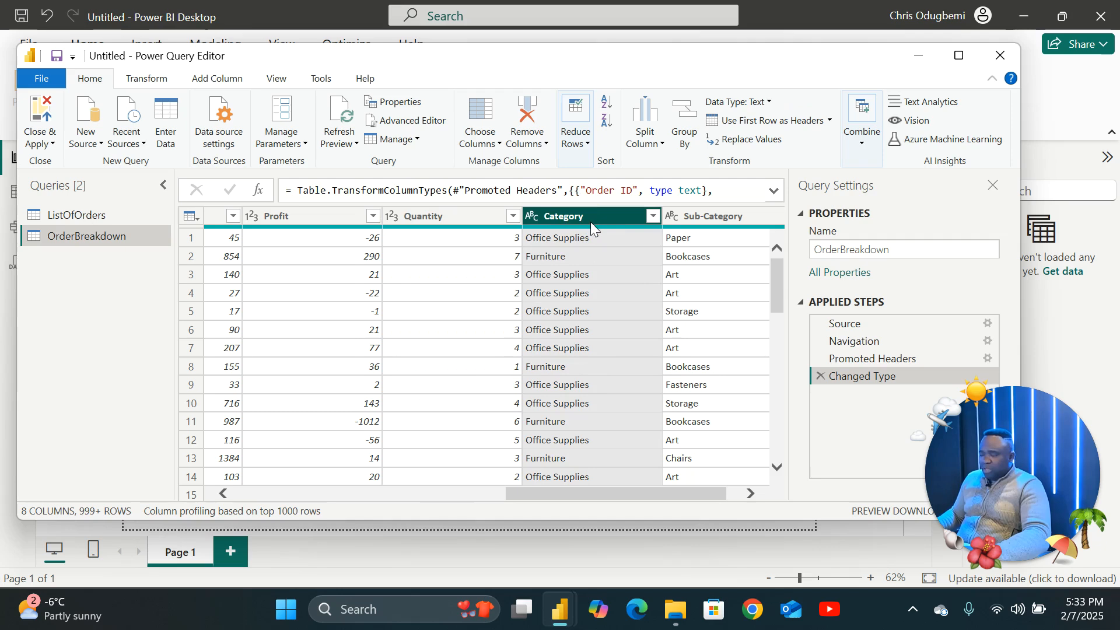
{"action": "left_click", "coordinate": [723, 216]}
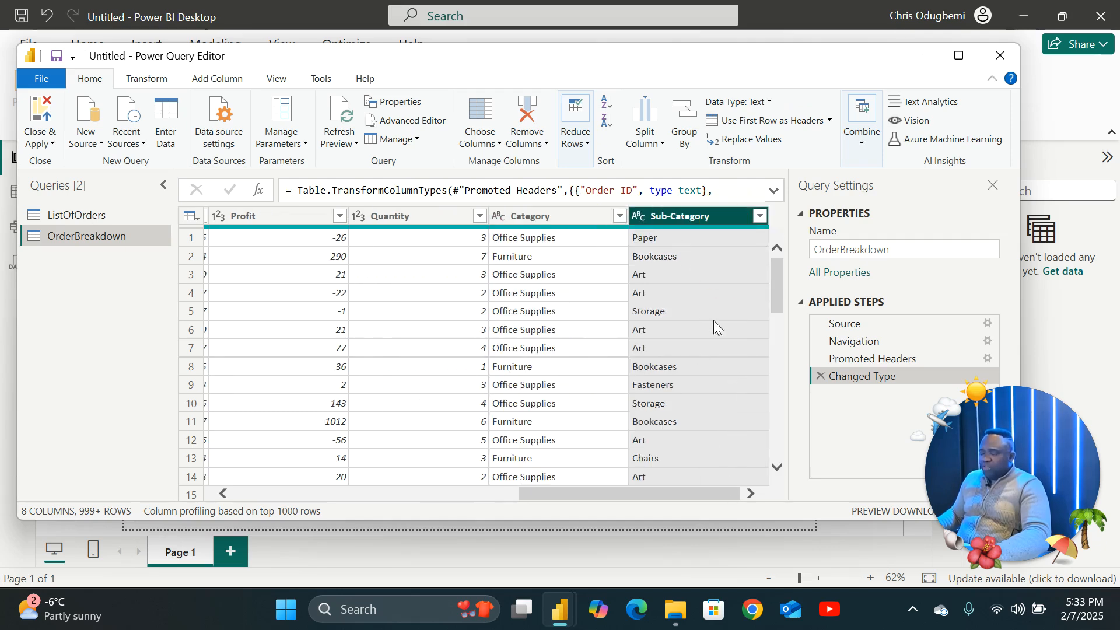
Inspect the data type options for the Sub-Category and Product Name columns without changing them.
{"action": "left_click", "coordinate": [637, 218]}
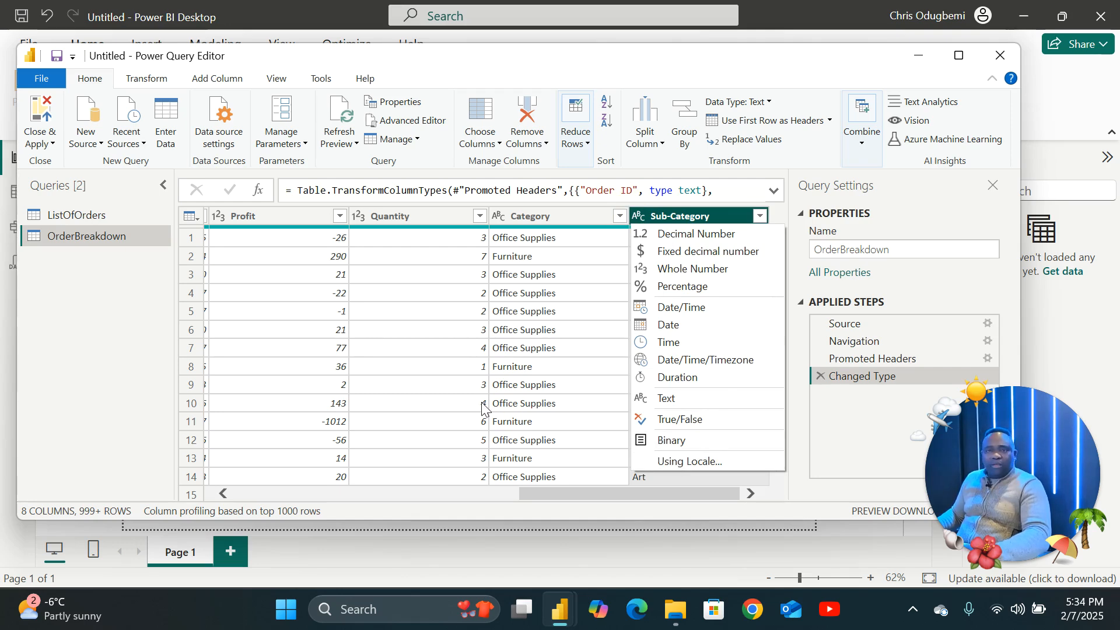
{"action": "left_click_drag", "start_coordinate": [603, 492], "coordinate": [288, 495]}
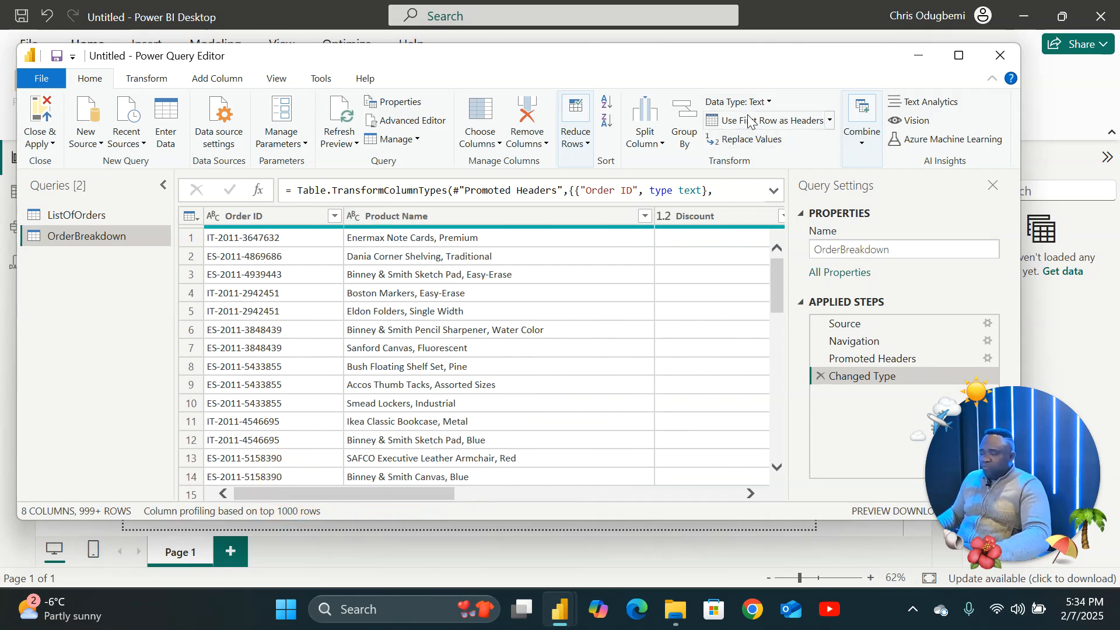
{"action": "left_click", "coordinate": [768, 104]}
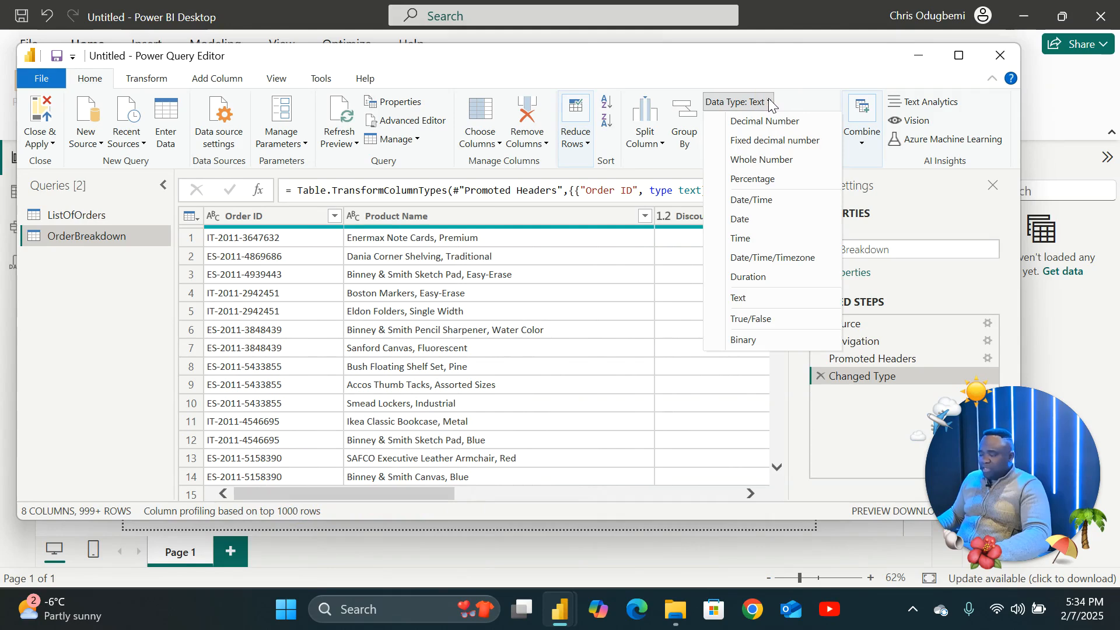
{"action": "left_click", "coordinate": [400, 212]}
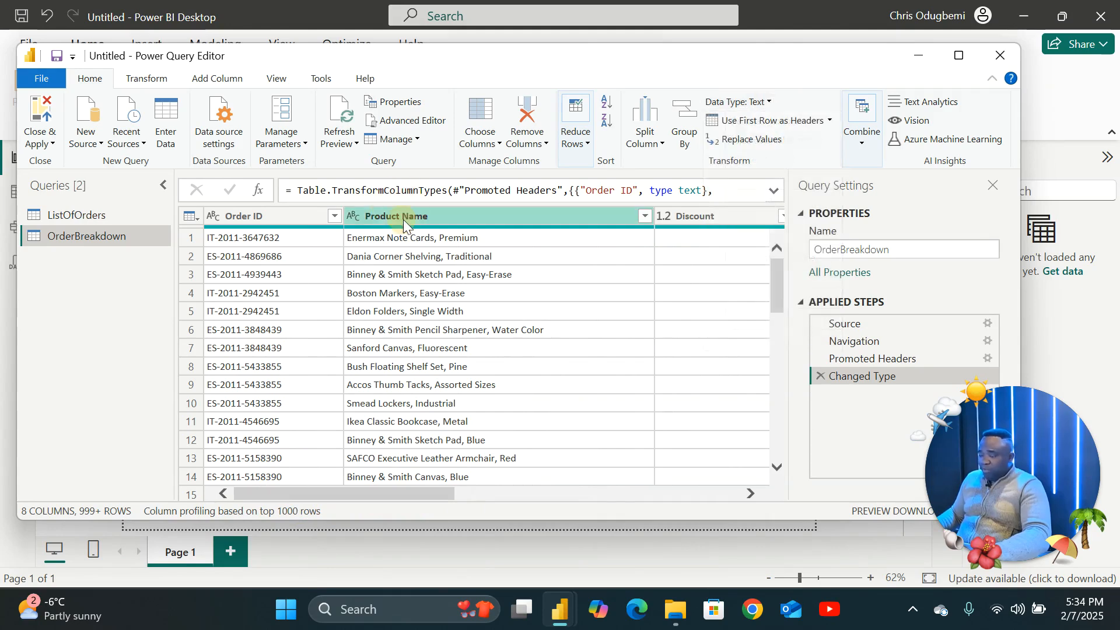
{"action": "left_click", "coordinate": [398, 217]}
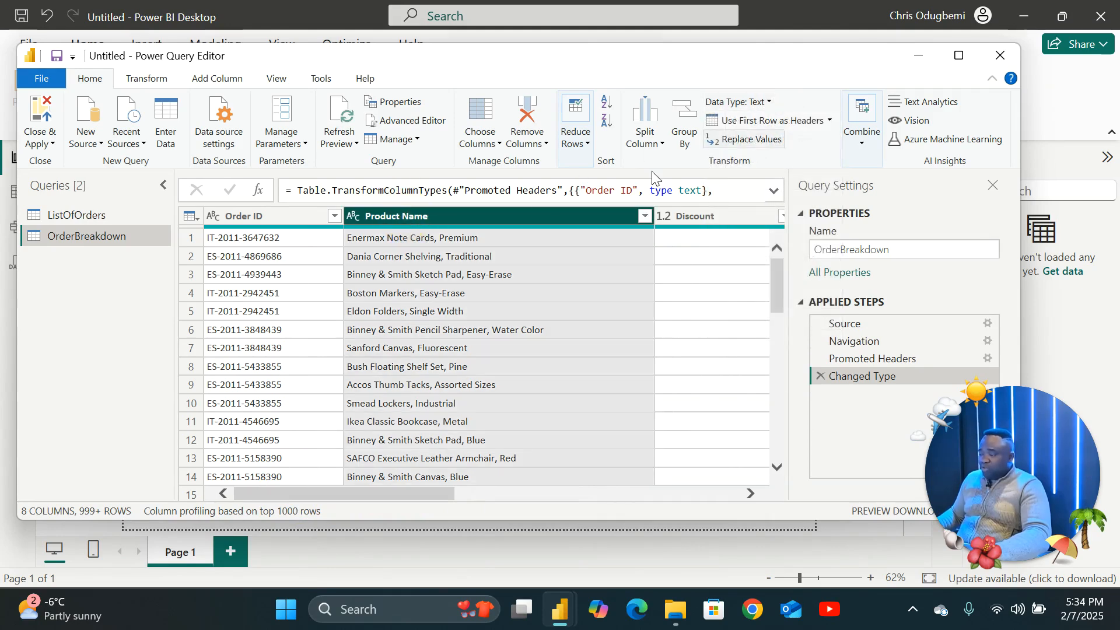
{"action": "left_click", "coordinate": [353, 217]}
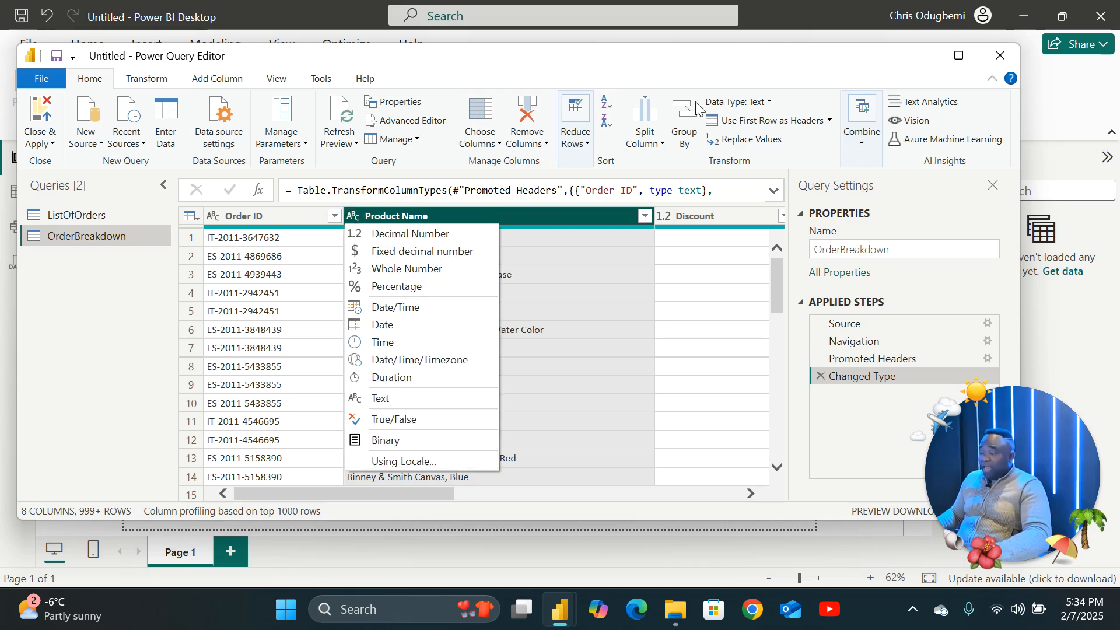
{"action": "left_click", "coordinate": [619, 294]}
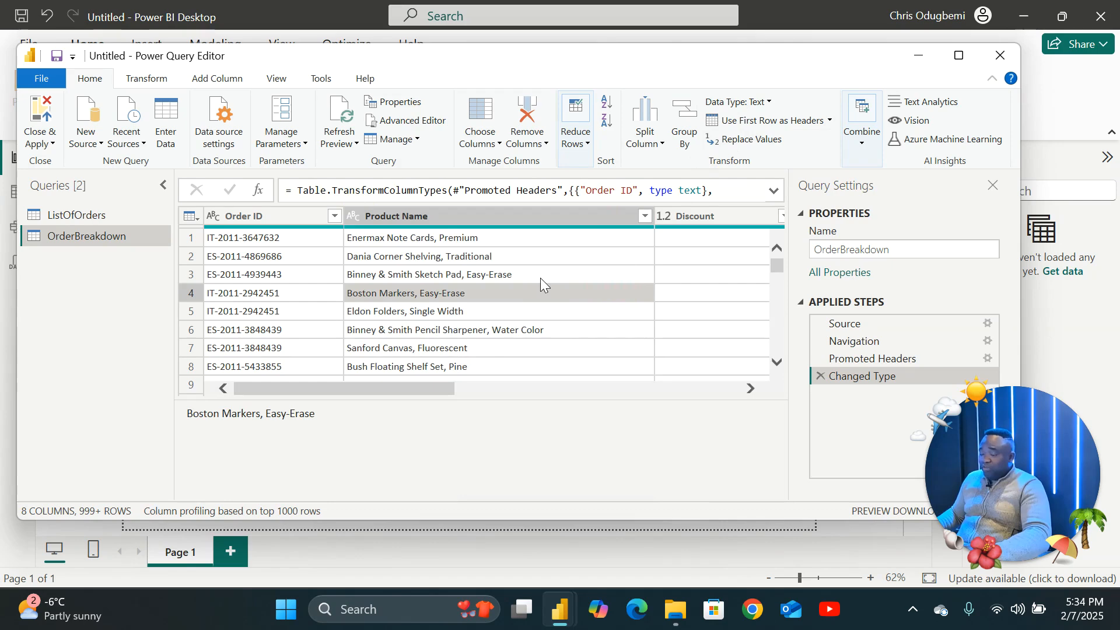
{"action": "key", "text": "Up"}
Review the Data Type lists on the Home and Transform ribbons for the Product Name column.
{"action": "left_click", "coordinate": [768, 104]}
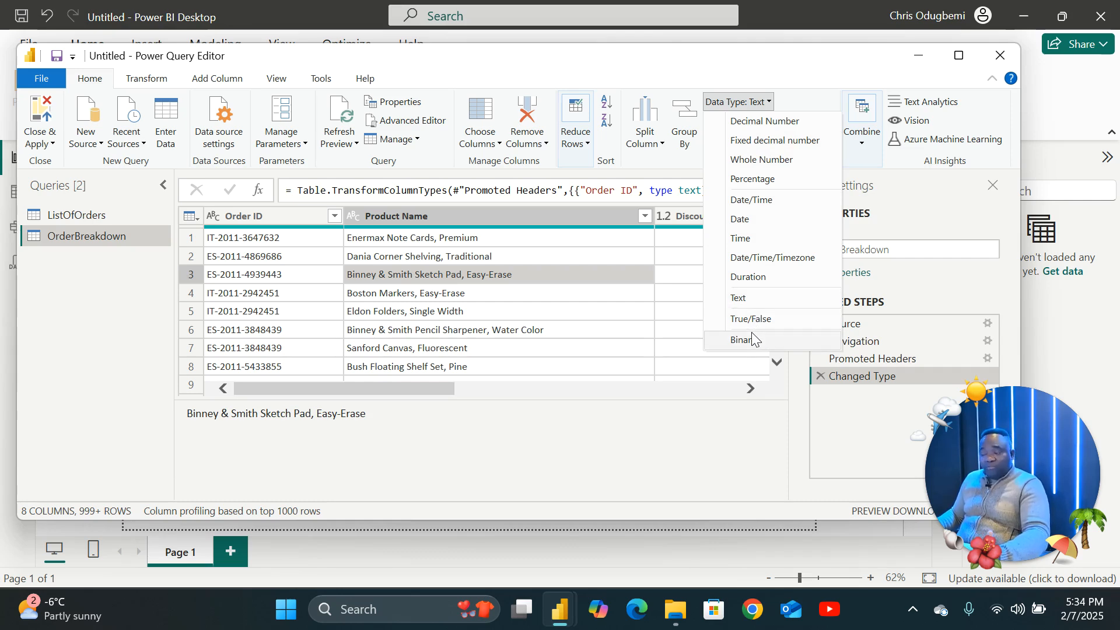
{"action": "left_click", "coordinate": [623, 327]}
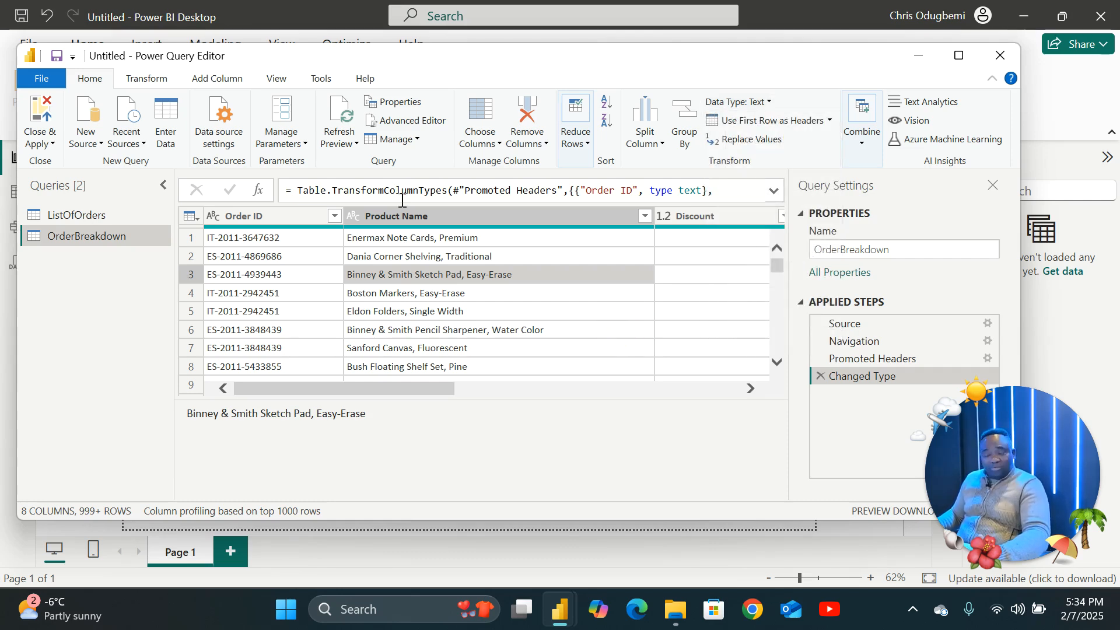
{"action": "left_click", "coordinate": [144, 80]}
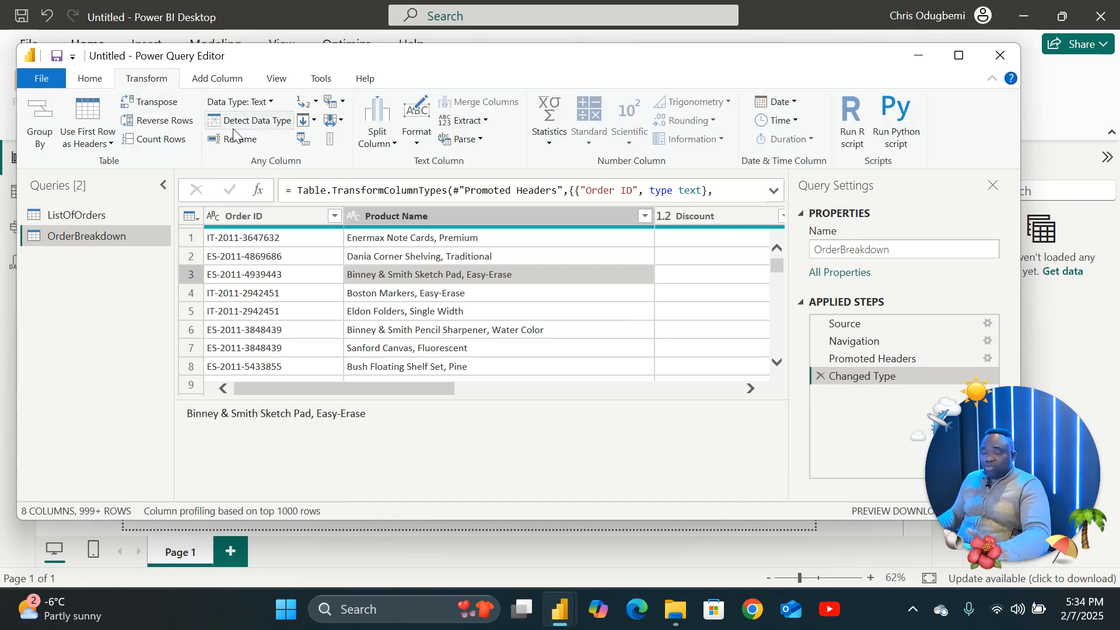
{"action": "left_click", "coordinate": [270, 103]}
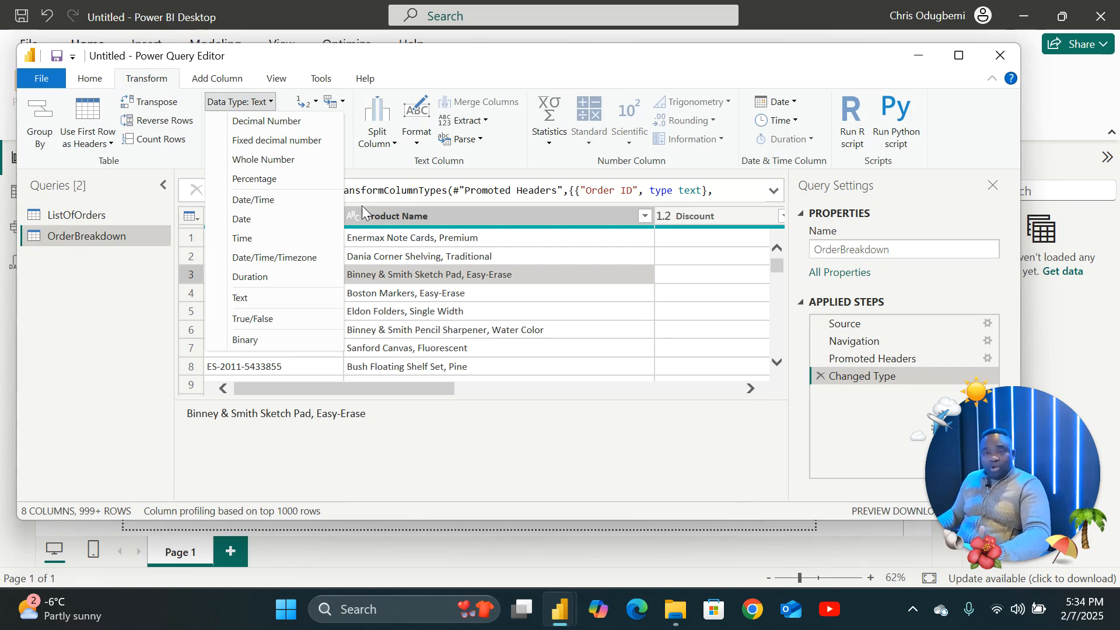
{"action": "left_click", "coordinate": [90, 79]}
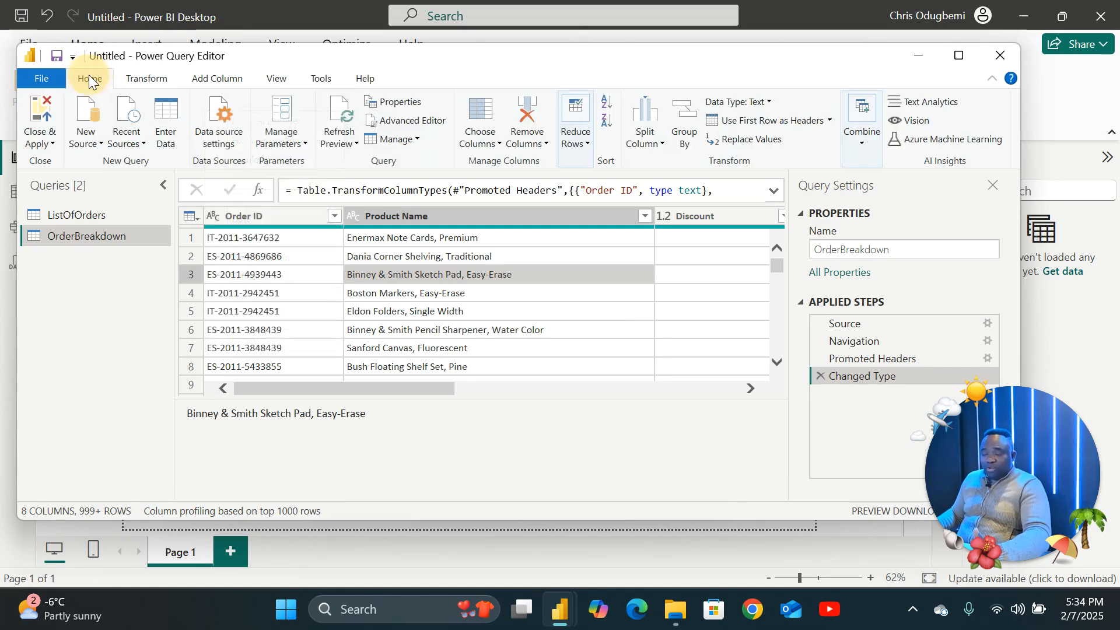
Close Power Query Editor with Close & Apply and apply the pending query changes to the report.
{"action": "left_click", "coordinate": [39, 137]}
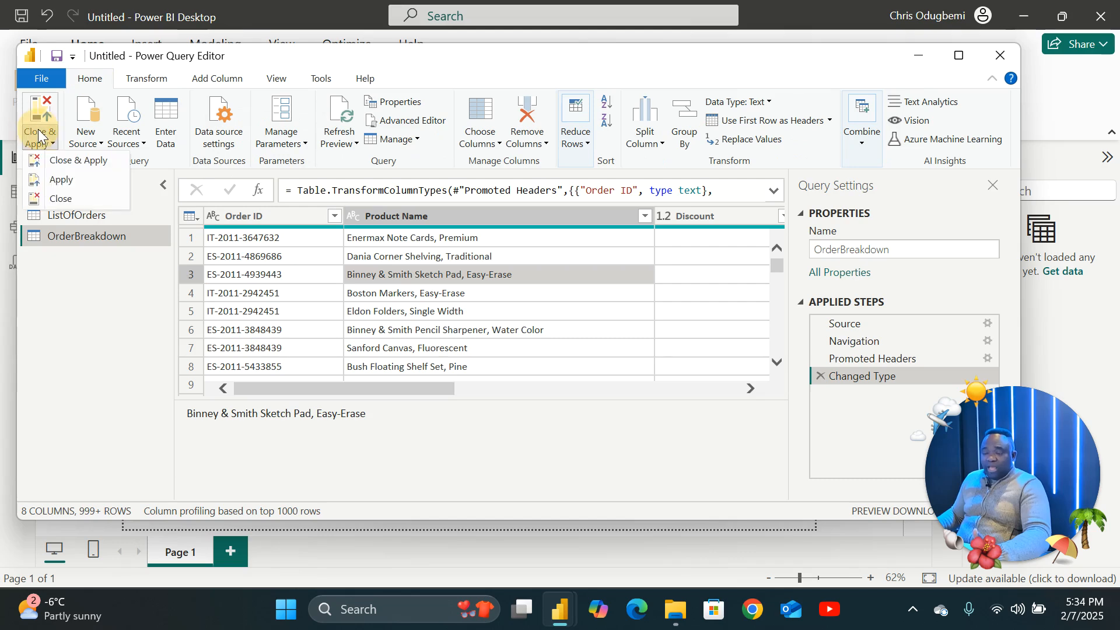
{"action": "left_click", "coordinate": [68, 162]}
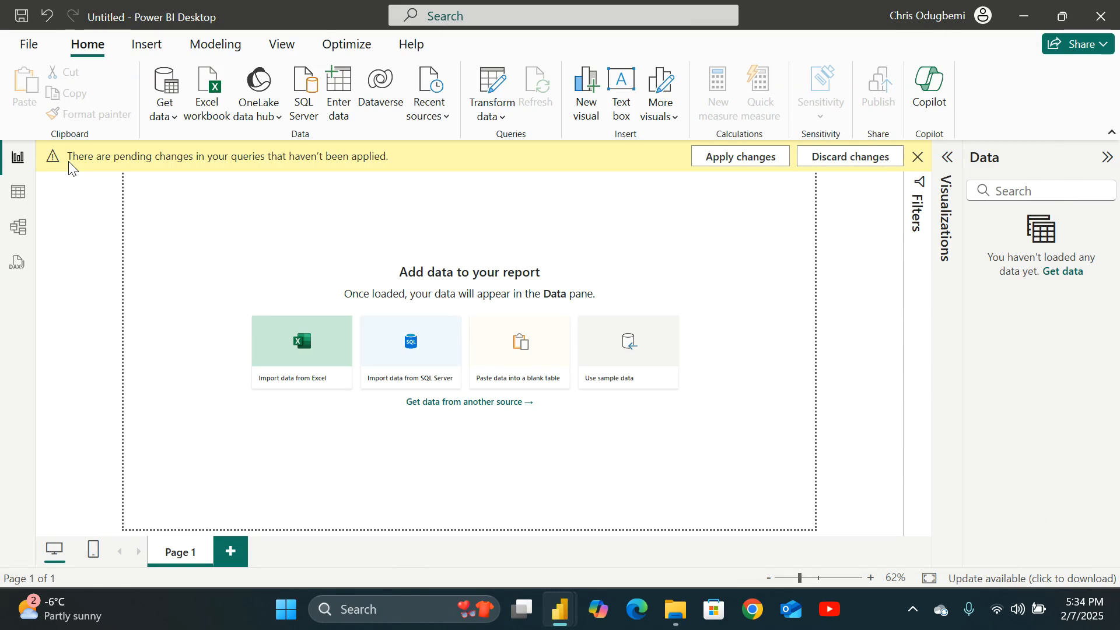
{"action": "left_click", "coordinate": [750, 158]}
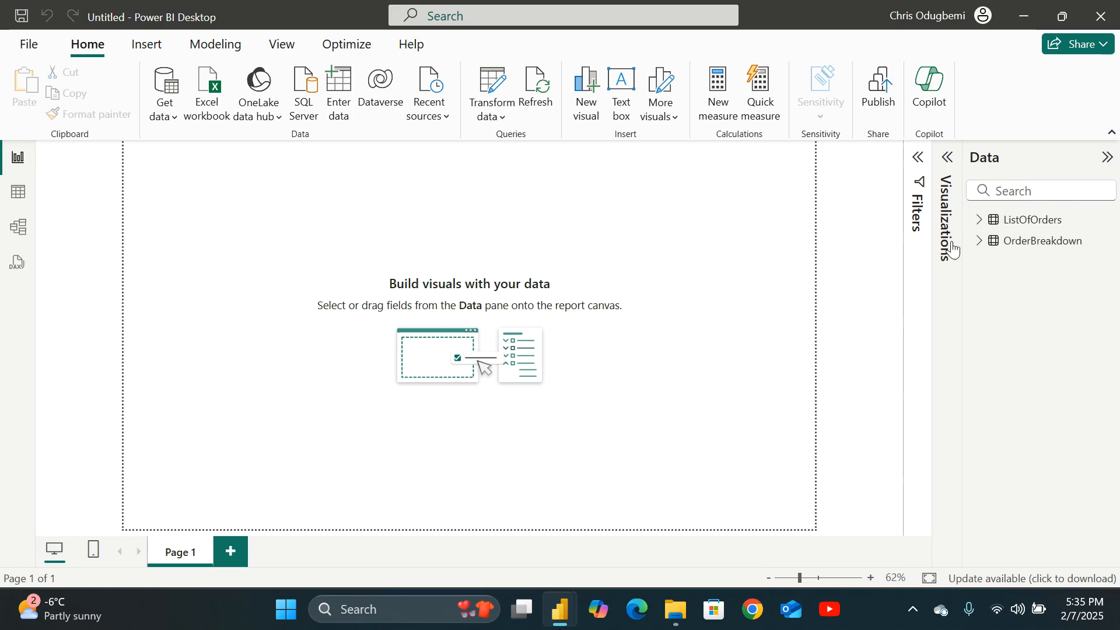
Expand the ListOfOrders and OrderBreakdown tables in the Data pane to check their loaded fields.
{"action": "left_click", "coordinate": [980, 221]}
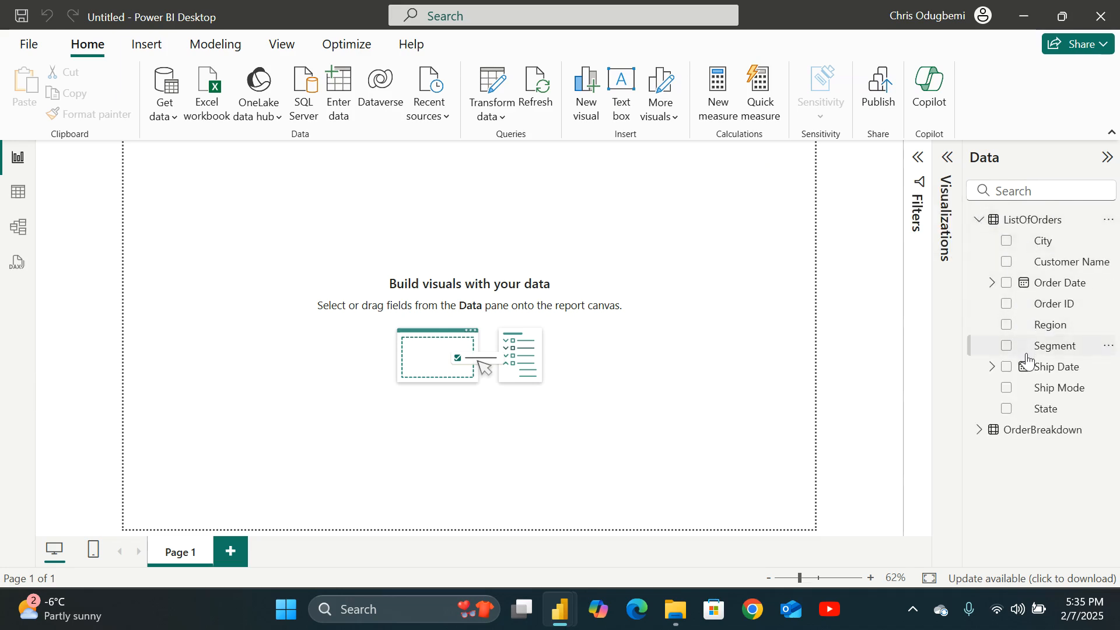
{"action": "left_click", "coordinate": [980, 430]}
{"action": "scroll", "coordinate": [1038, 431], "scroll_direction": "down", "scroll_amount": 1}
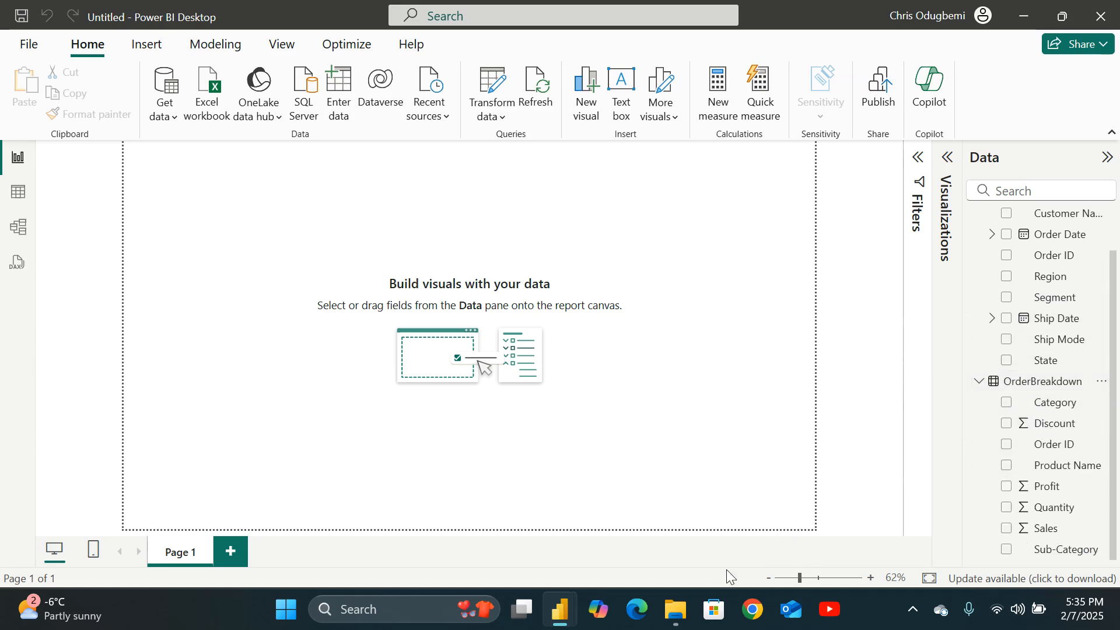
Switch to File Explorer showing the Datasets folder with the AmazingMartEU file.
{"action": "left_click", "coordinate": [676, 610]}
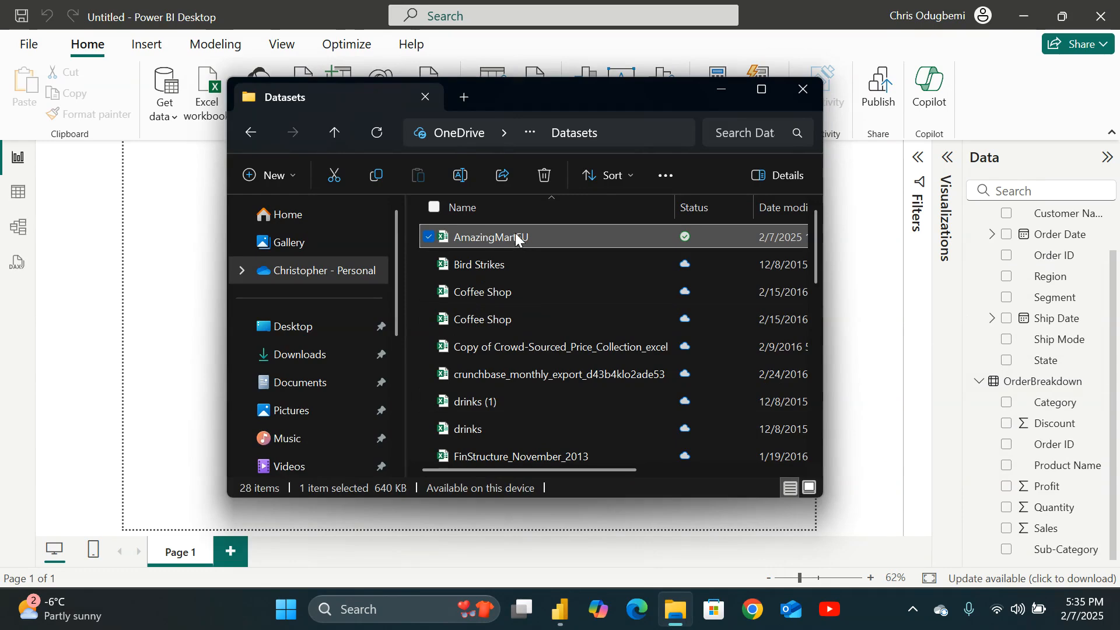
Bring the AmazingMartEU workbook up in Excel and maximize its window.
{"action": "left_click", "coordinate": [722, 91]}
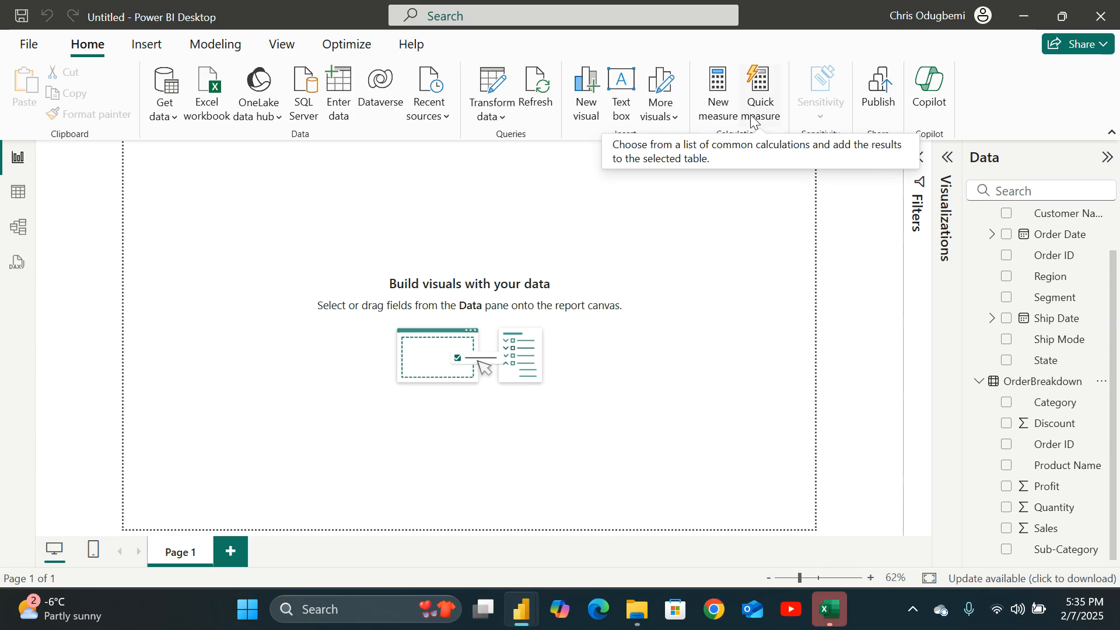
{"action": "left_click", "coordinate": [834, 612]}
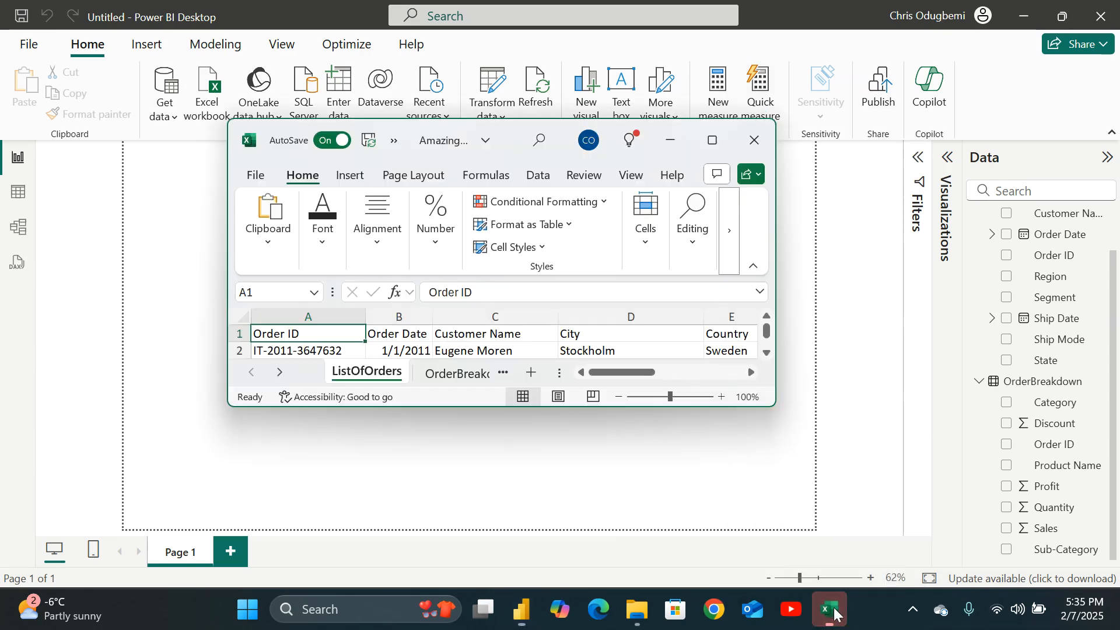
{"action": "left_click", "coordinate": [712, 140]}
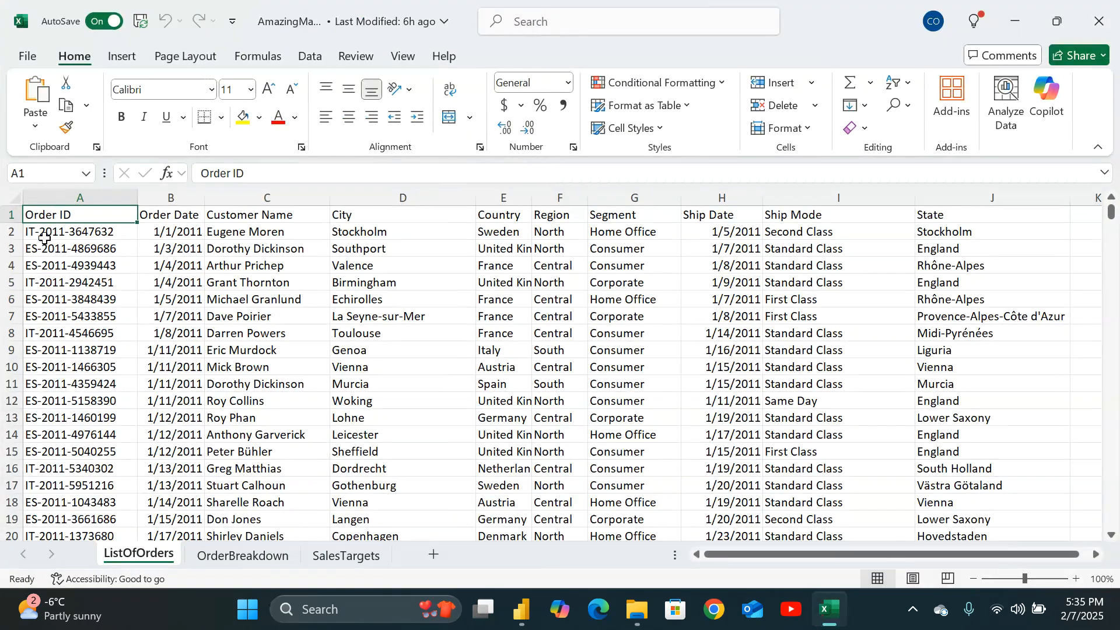
Arrange the Excel workbook and Power BI Desktop side by side on the screen.
{"action": "left_click_drag", "start_coordinate": [57, 196], "coordinate": [991, 197]}
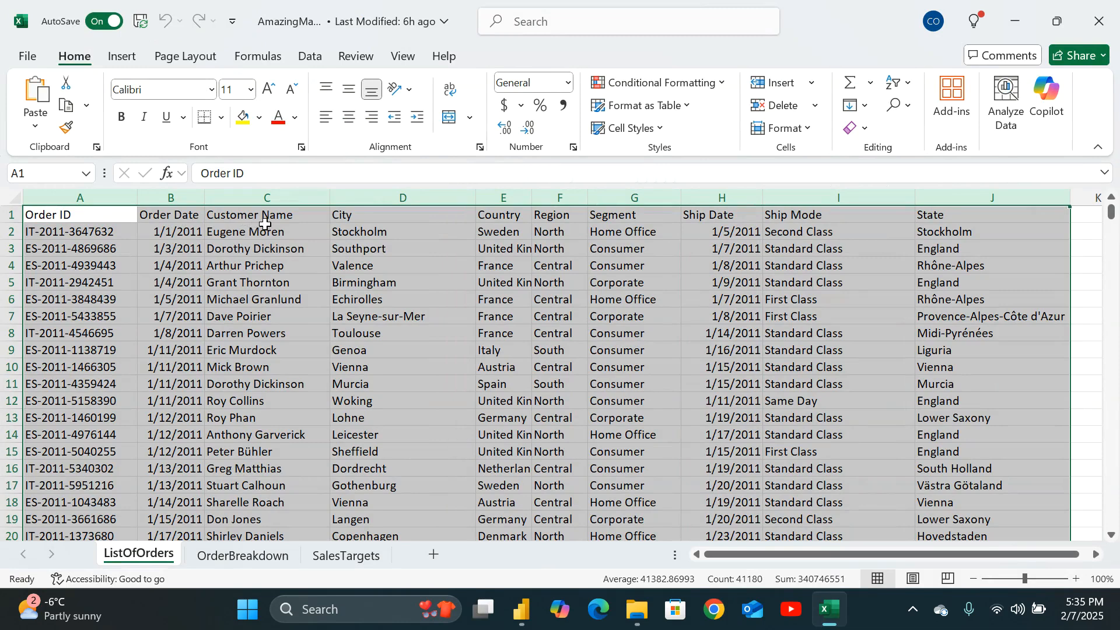
{"action": "left_click", "coordinate": [627, 20]}
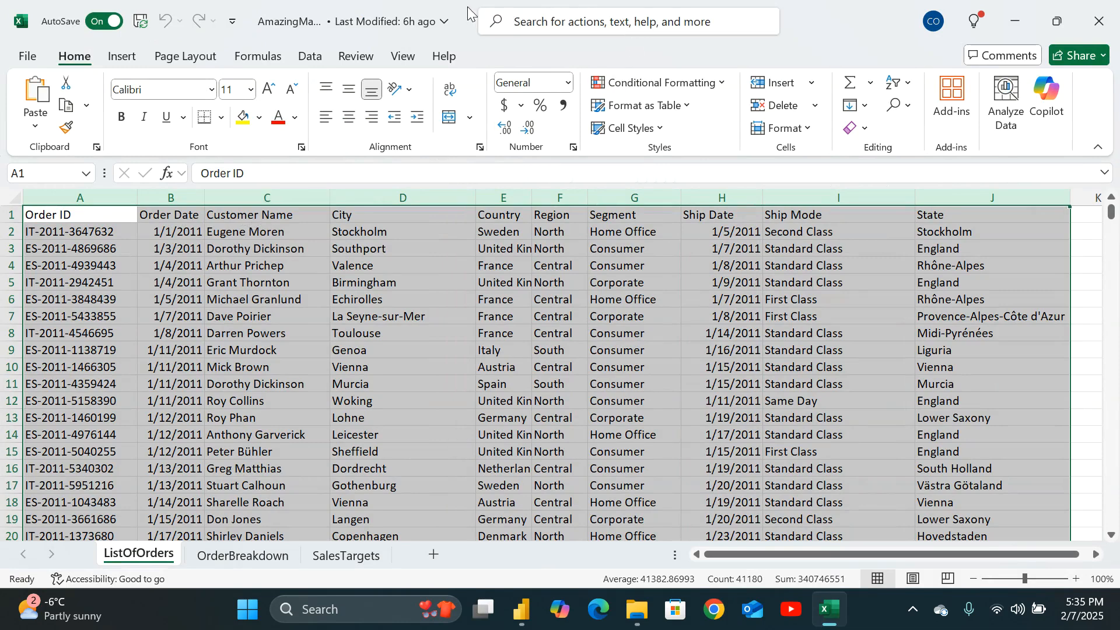
{"action": "left_click_drag", "start_coordinate": [462, 17], "coordinate": [1, 234]}
{"action": "left_click", "coordinate": [764, 251]}
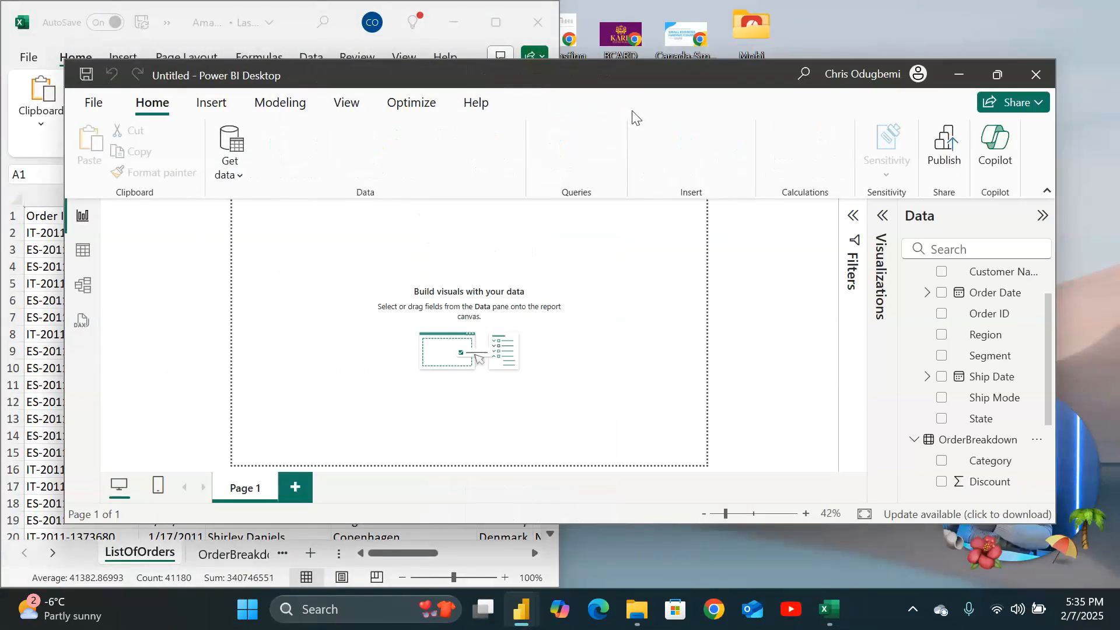
{"action": "left_click_drag", "start_coordinate": [547, 78], "coordinate": [1117, 169]}
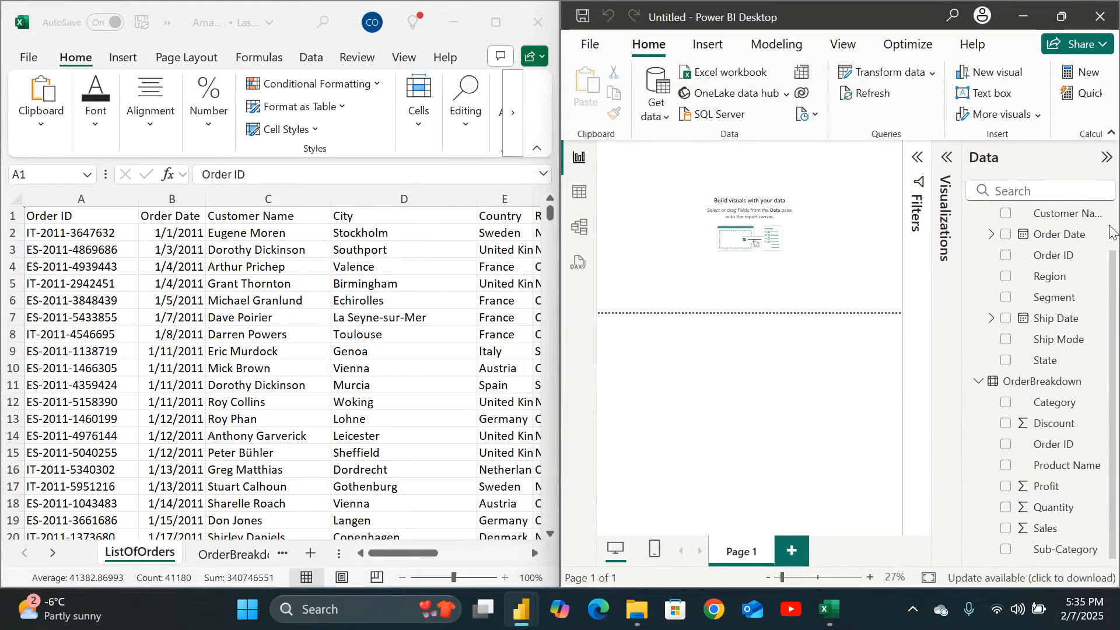
Compare the ListOfOrders sheet's column headers with the ListOfOrders fields in the Data pane.
{"action": "left_click_drag", "start_coordinate": [1113, 271], "coordinate": [1110, 189]}
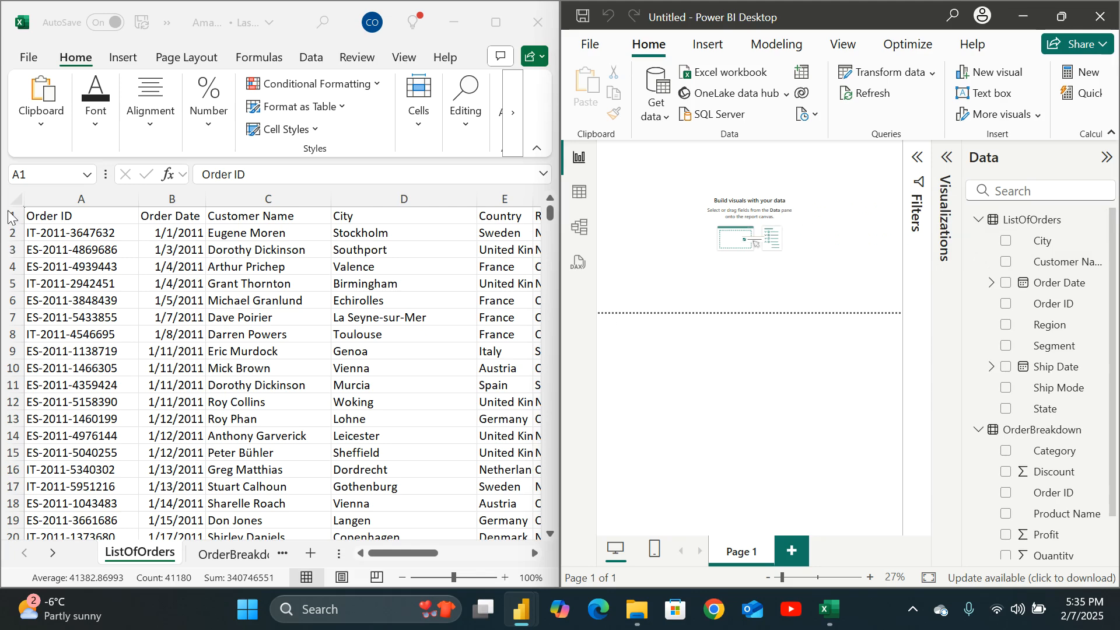
{"action": "left_click", "coordinate": [41, 213]}
{"action": "left_click", "coordinate": [156, 216]}
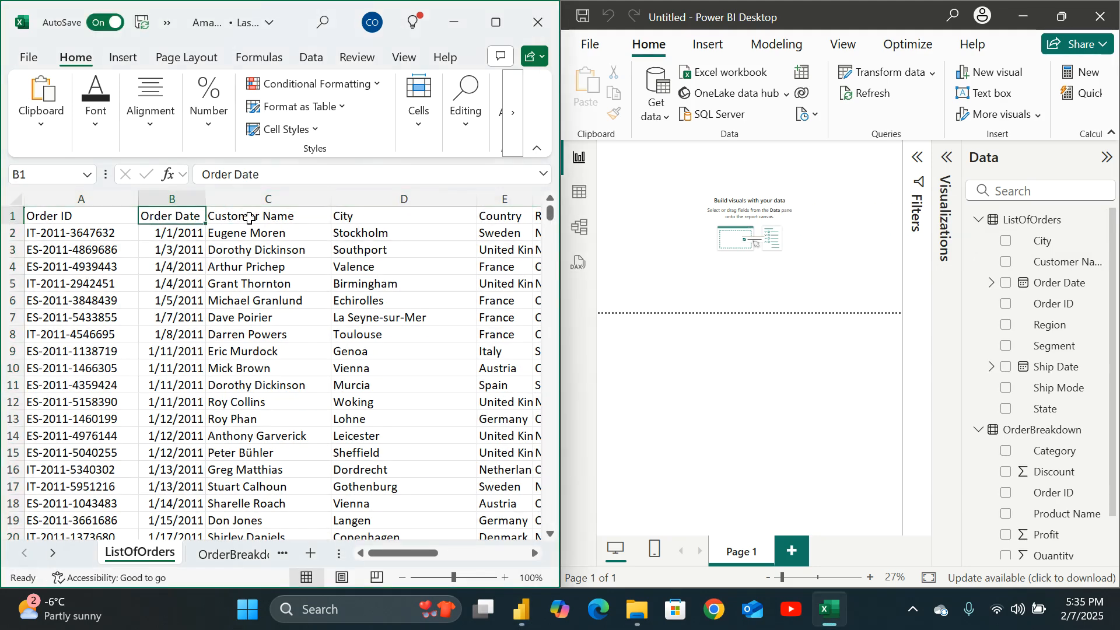
{"action": "left_click", "coordinate": [248, 218]}
{"action": "left_click", "coordinate": [400, 224]}
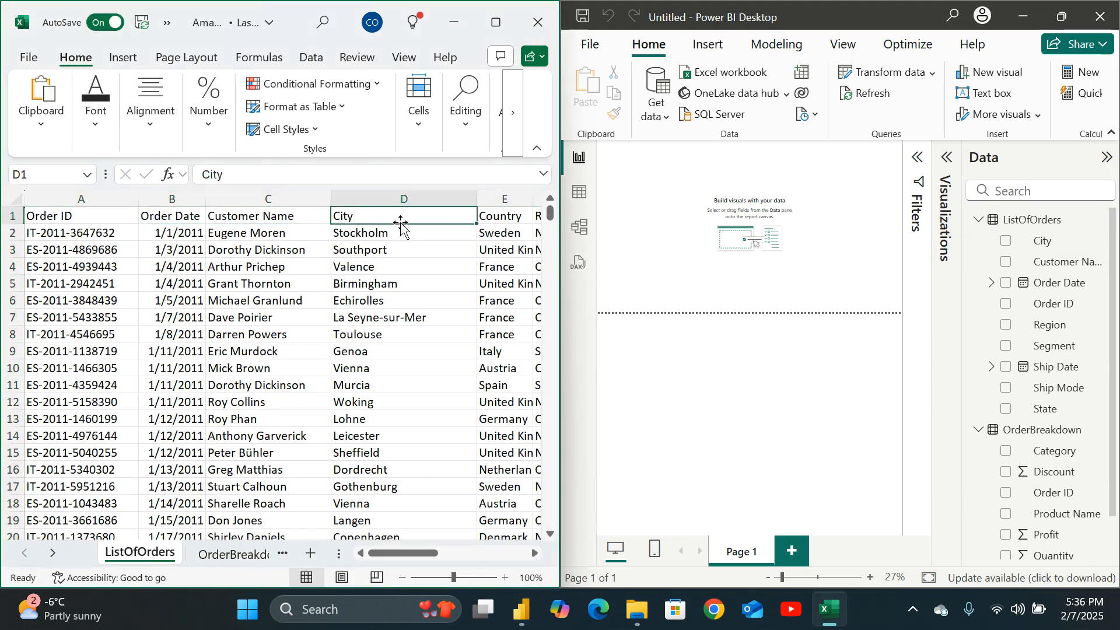
{"action": "key", "text": "Right"}
{"action": "key", "text": "Right"}
{"action": "key", "text": "Right"}
{"action": "key", "text": "Right"}
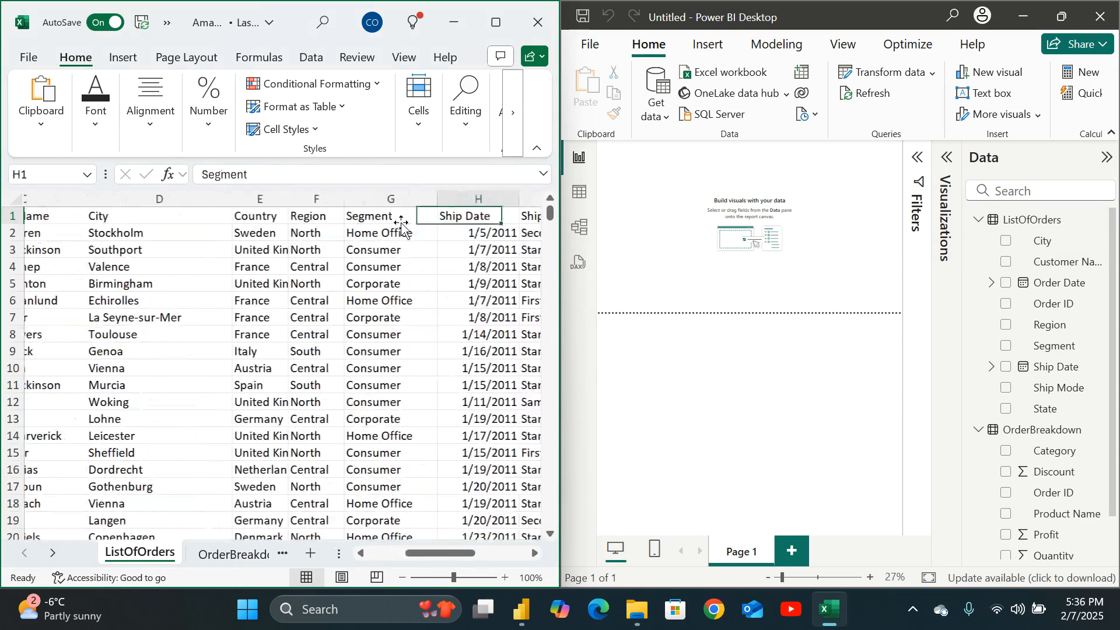
{"action": "key", "text": "Right"}
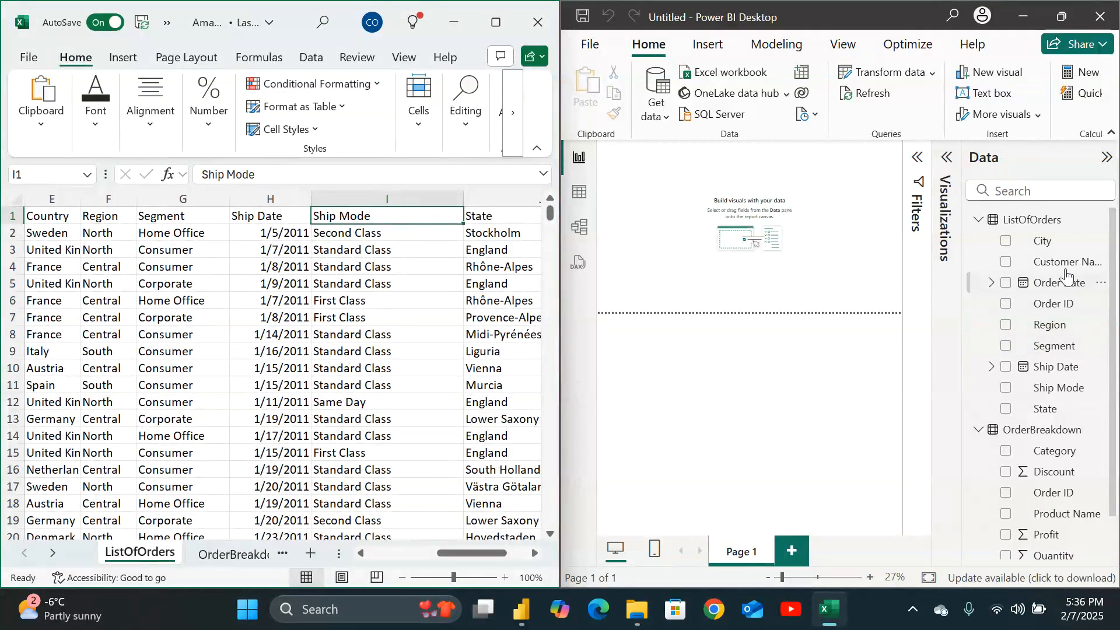
Compare the OrderBreakdown sheet's column headers with the OrderBreakdown fields in the Data pane.
{"action": "left_click", "coordinate": [979, 431]}
{"action": "left_click", "coordinate": [979, 432]}
{"action": "scroll", "coordinate": [1026, 426], "scroll_direction": "down", "scroll_amount": 1}
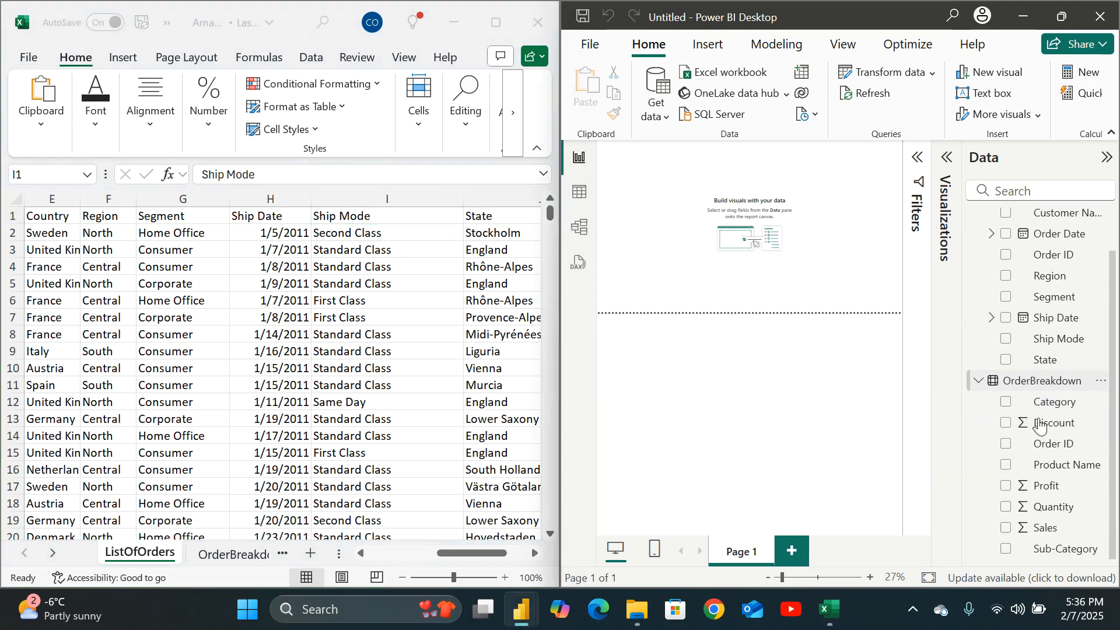
{"action": "left_click", "coordinate": [247, 551]}
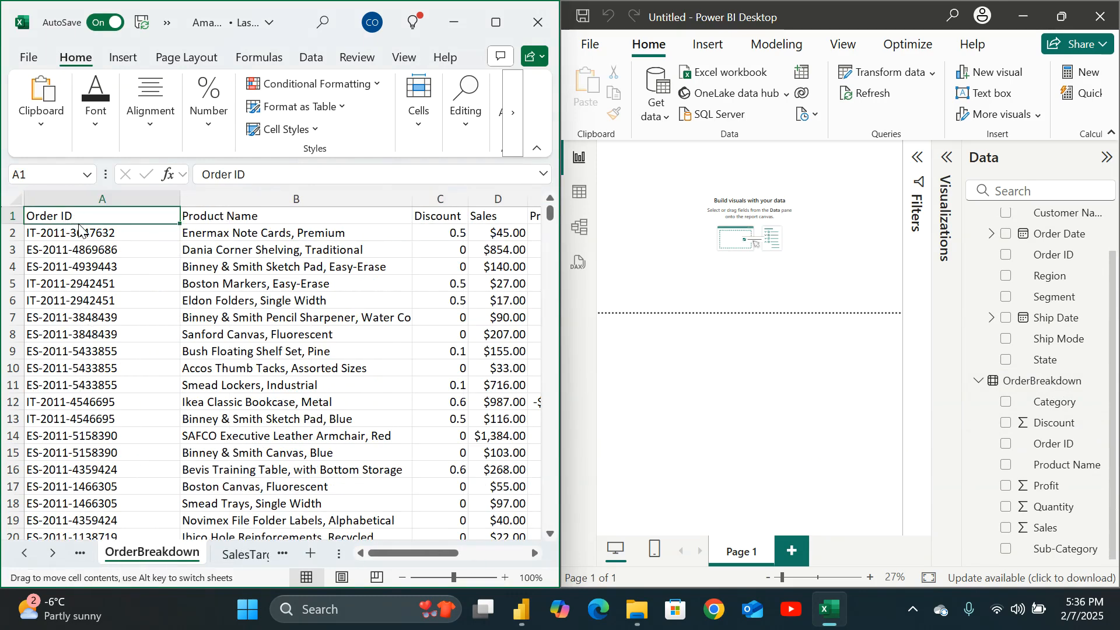
{"action": "left_click", "coordinate": [225, 219]}
{"action": "left_click", "coordinate": [429, 213]}
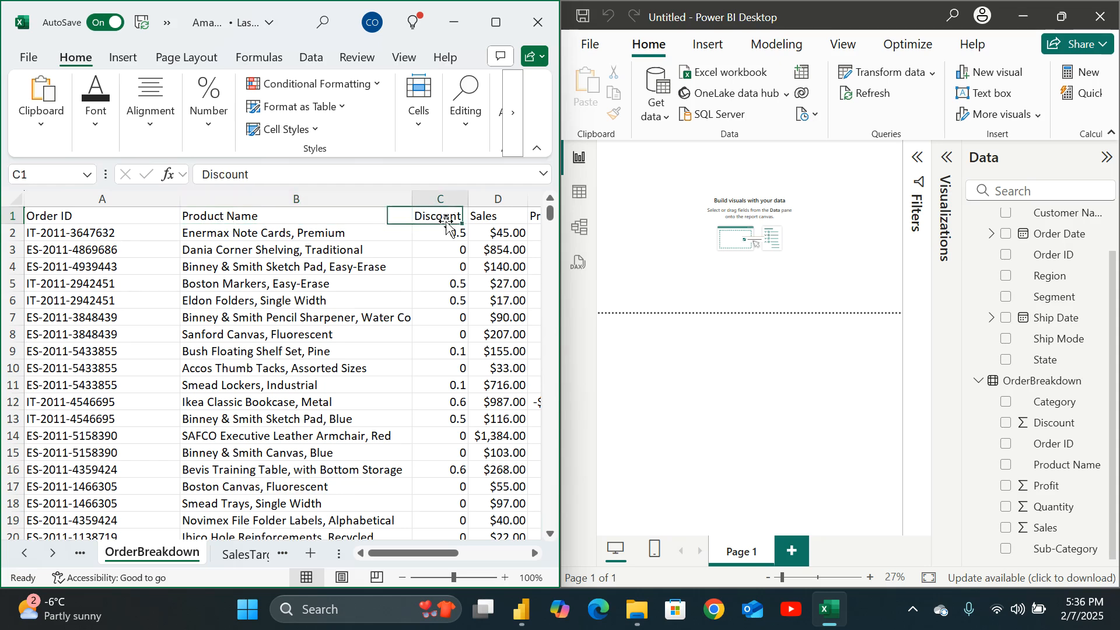
{"action": "key", "text": "Right"}
{"action": "key", "text": "Right"}
{"action": "key", "text": "Right"}
{"action": "key", "text": "Right"}
{"action": "key", "text": "Right"}
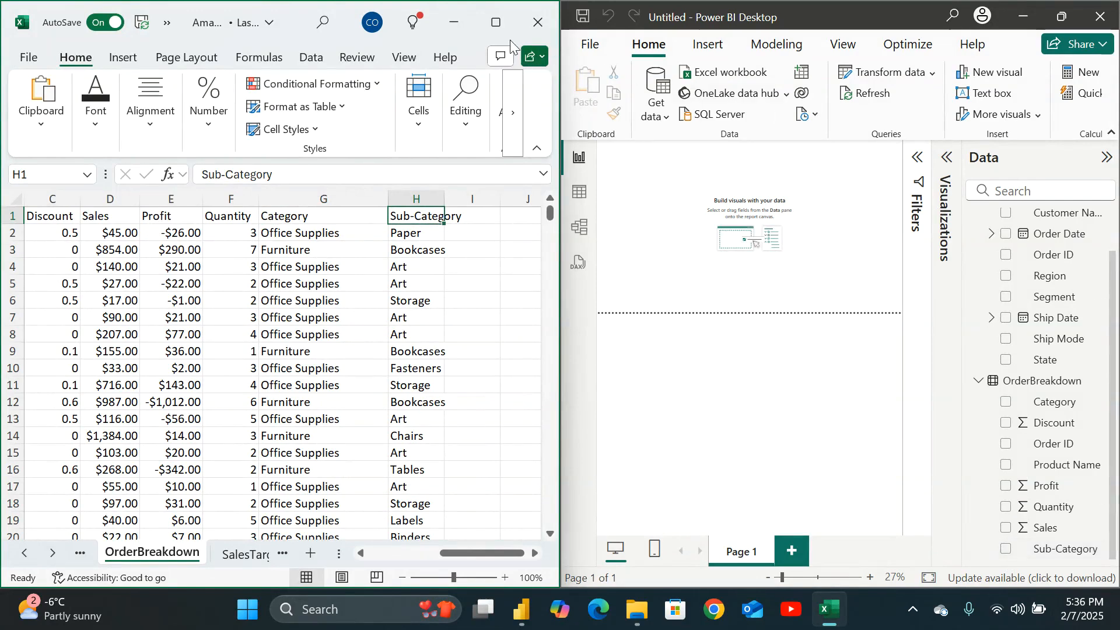
Close the Excel window and maximize Power BI Desktop.
{"action": "left_click", "coordinate": [537, 20]}
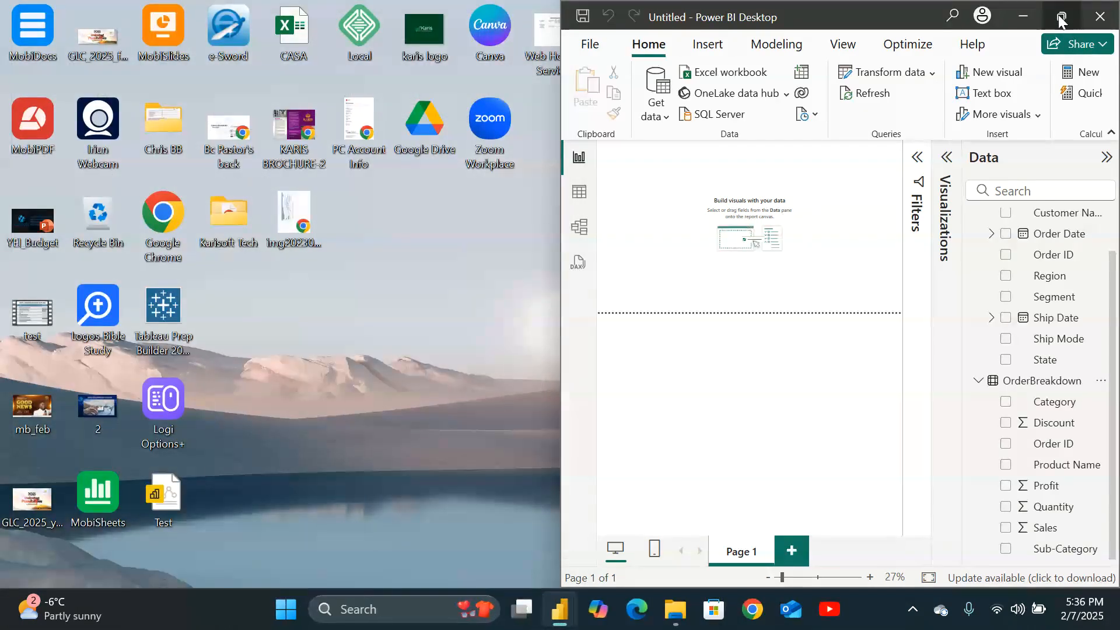
{"action": "left_click", "coordinate": [1061, 18]}
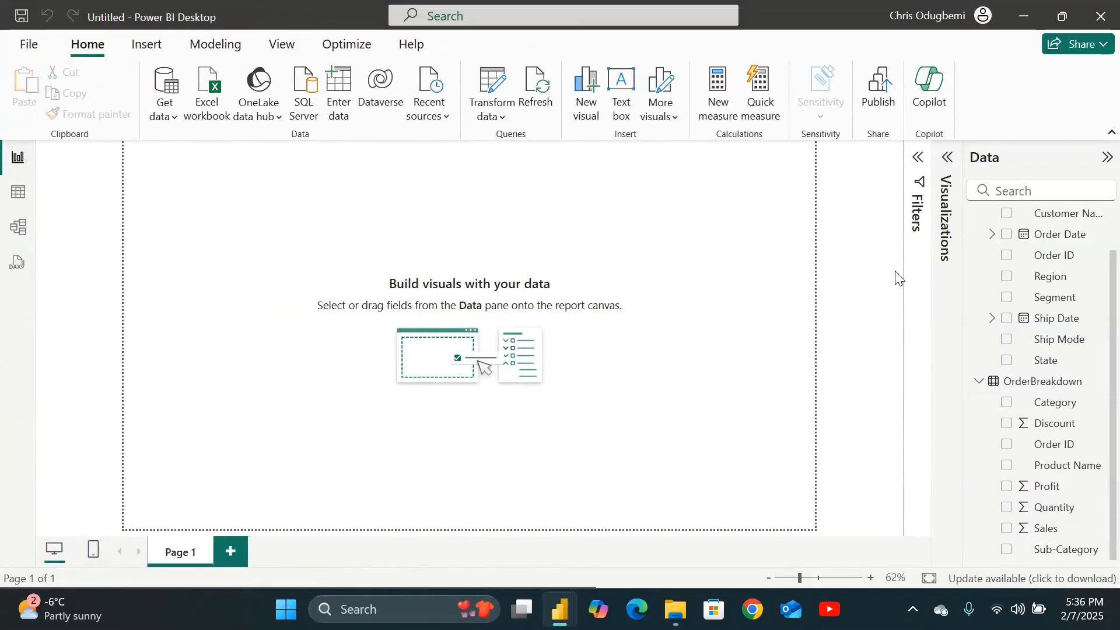
Inspect the ListOfOrders table in Table view, selecting columns to check their data types and formats.
{"action": "left_click", "coordinate": [18, 195]}
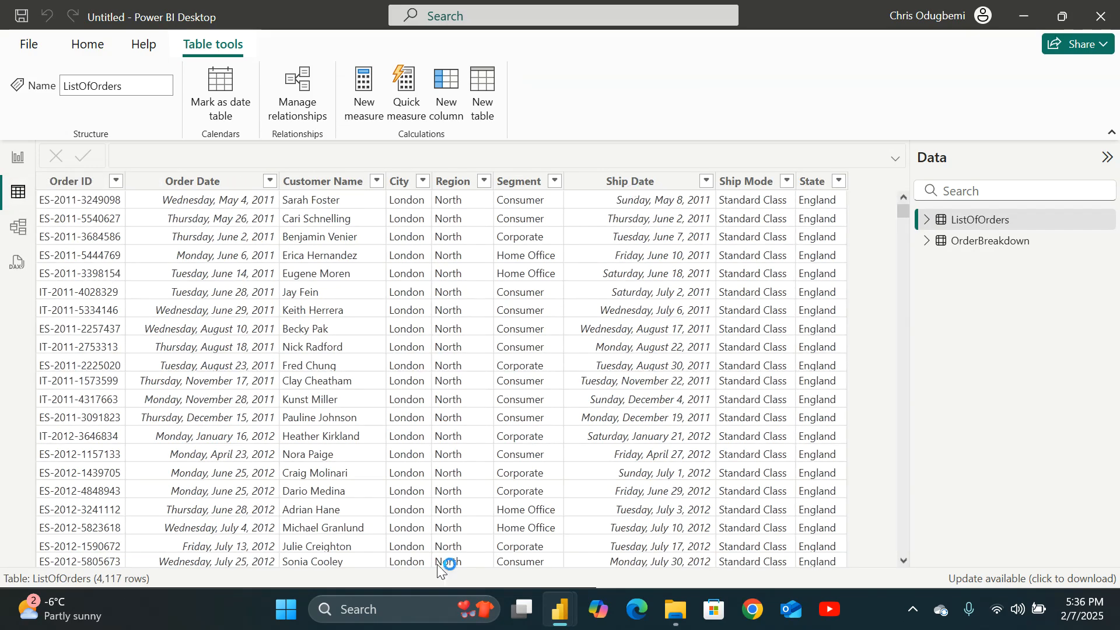
{"action": "left_click", "coordinate": [974, 225]}
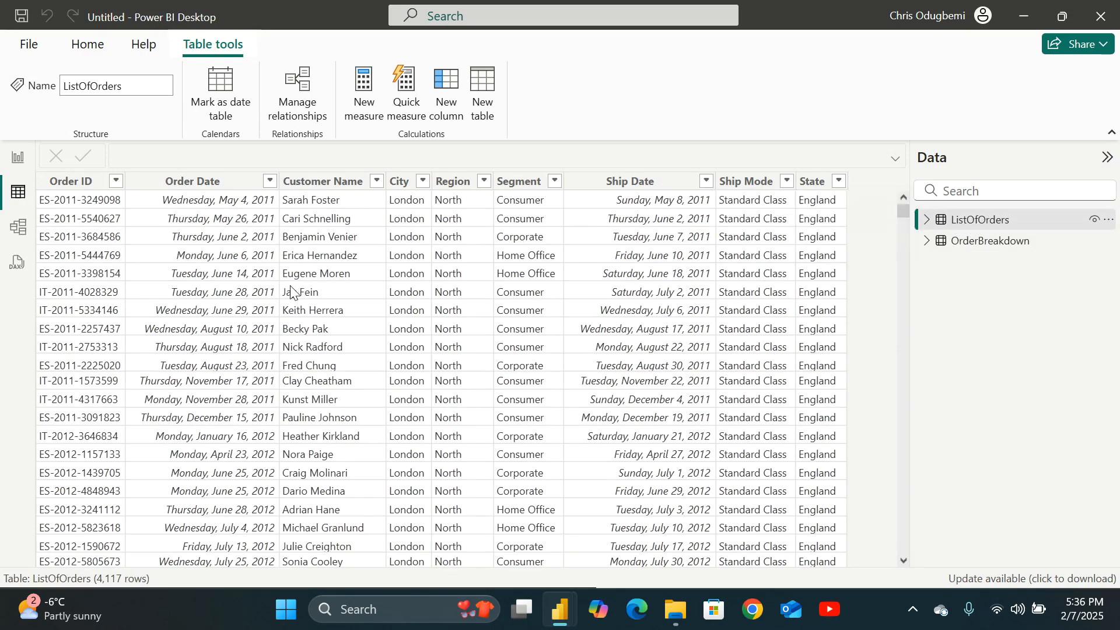
{"action": "left_click", "coordinate": [395, 286]}
{"action": "left_click", "coordinate": [326, 309]}
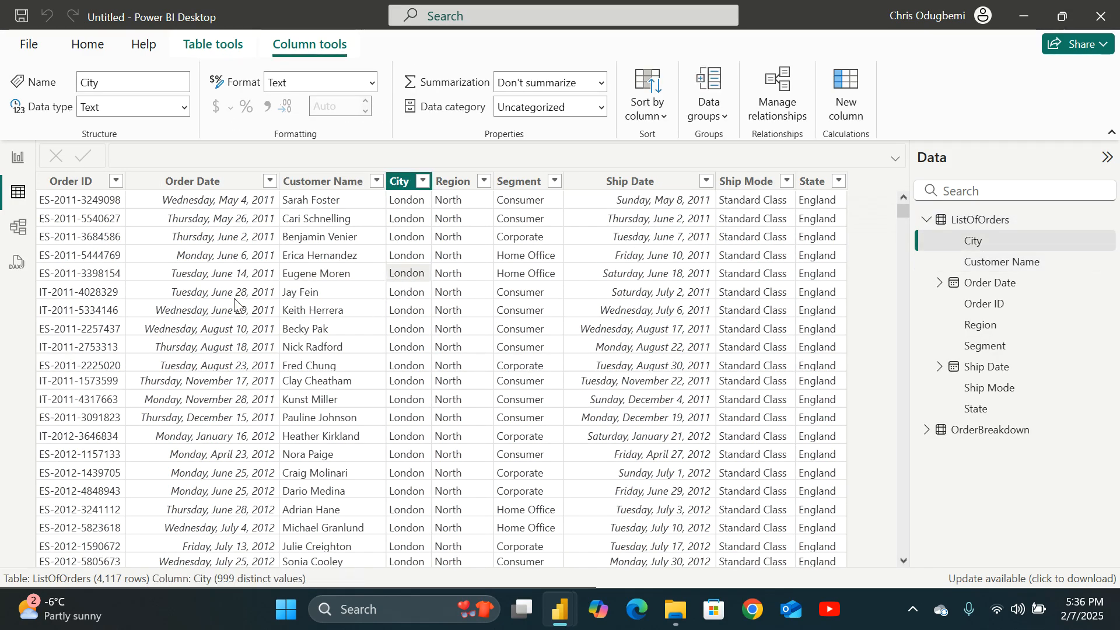
{"action": "left_click", "coordinate": [238, 292]}
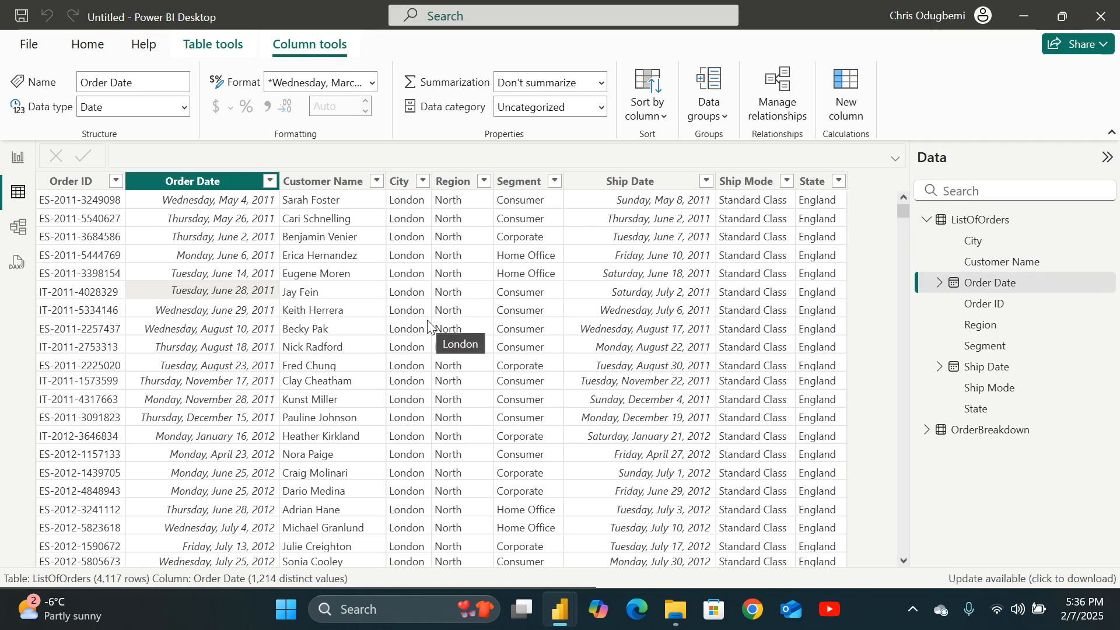
{"action": "left_click", "coordinate": [402, 317]}
{"action": "left_click", "coordinate": [243, 276]}
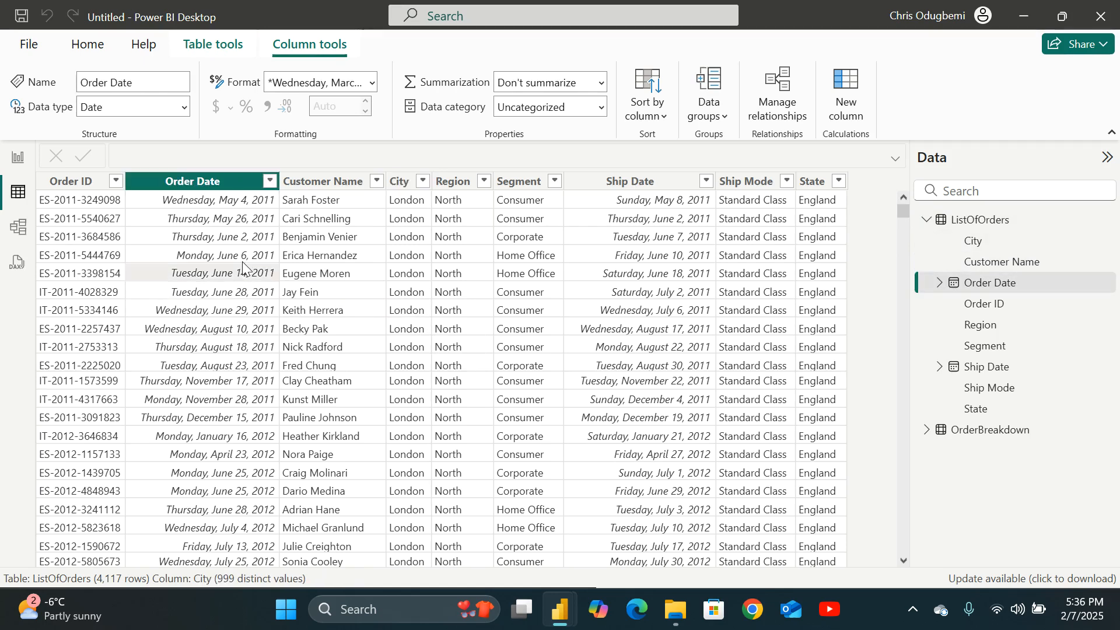
{"action": "key", "text": "Caps_Lock"}
{"action": "left_click", "coordinate": [462, 292]}
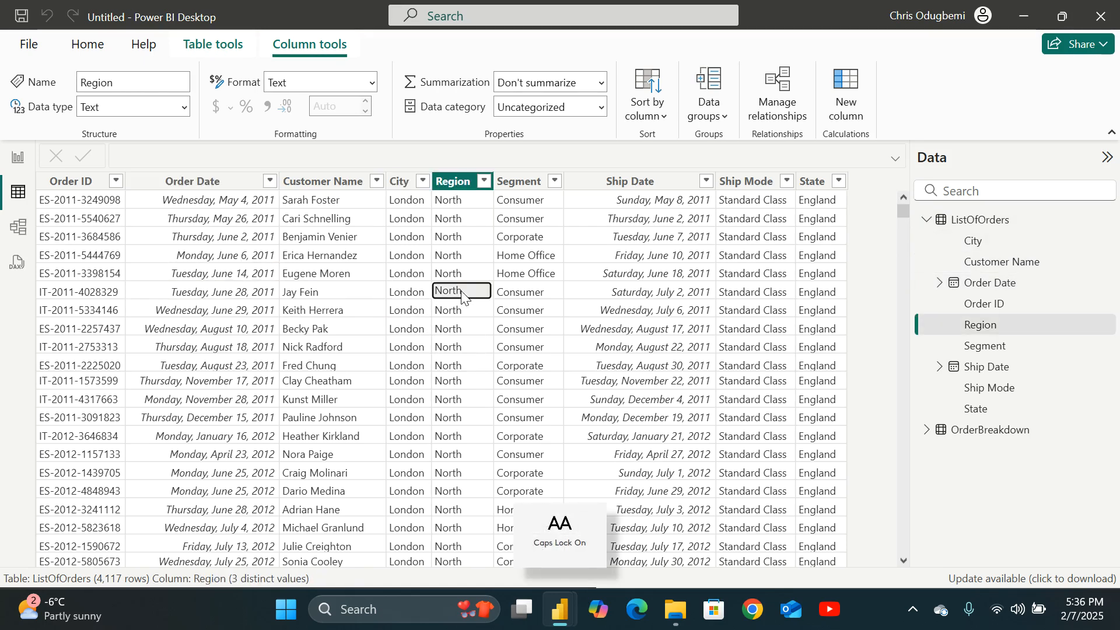
{"action": "left_click", "coordinate": [362, 291]}
{"action": "key", "text": "Right"}
{"action": "left_click", "coordinate": [674, 303]}
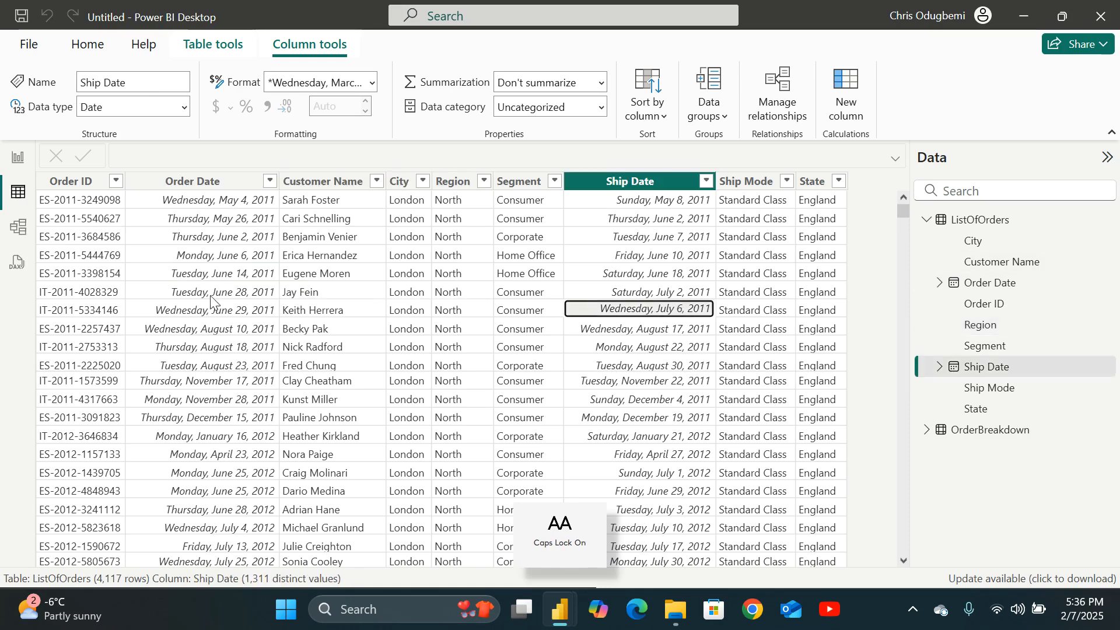
{"action": "key", "text": "Caps_Lock"}
{"action": "left_click", "coordinate": [164, 286]}
{"action": "key", "text": "Caps_Lock"}
{"action": "left_click", "coordinate": [355, 288]}
{"action": "left_click", "coordinate": [492, 229]}
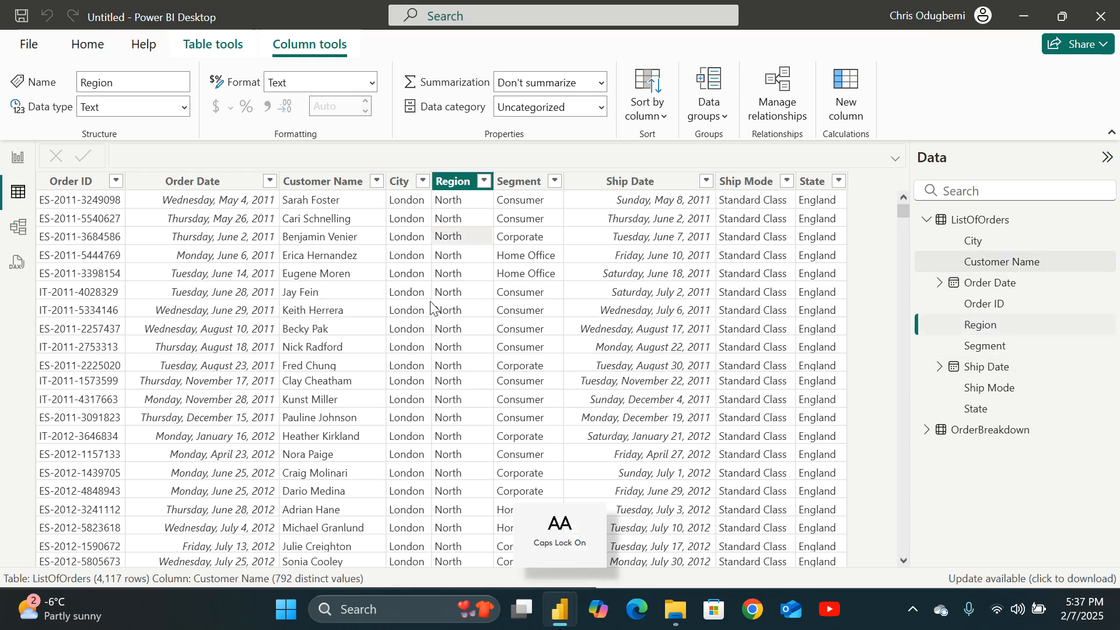
{"action": "left_click", "coordinate": [427, 296]}
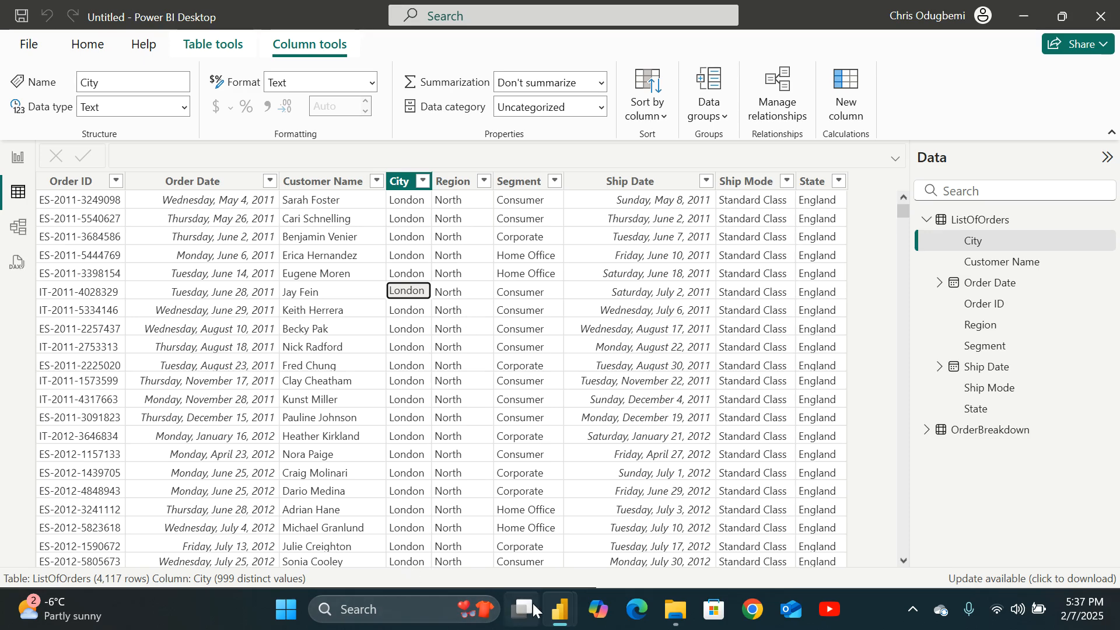
Reopen the AmazingMartEU workbook from the Datasets folder and maximize Excel.
{"action": "left_click", "coordinate": [675, 609]}
{"action": "double_click", "coordinate": [495, 240]}
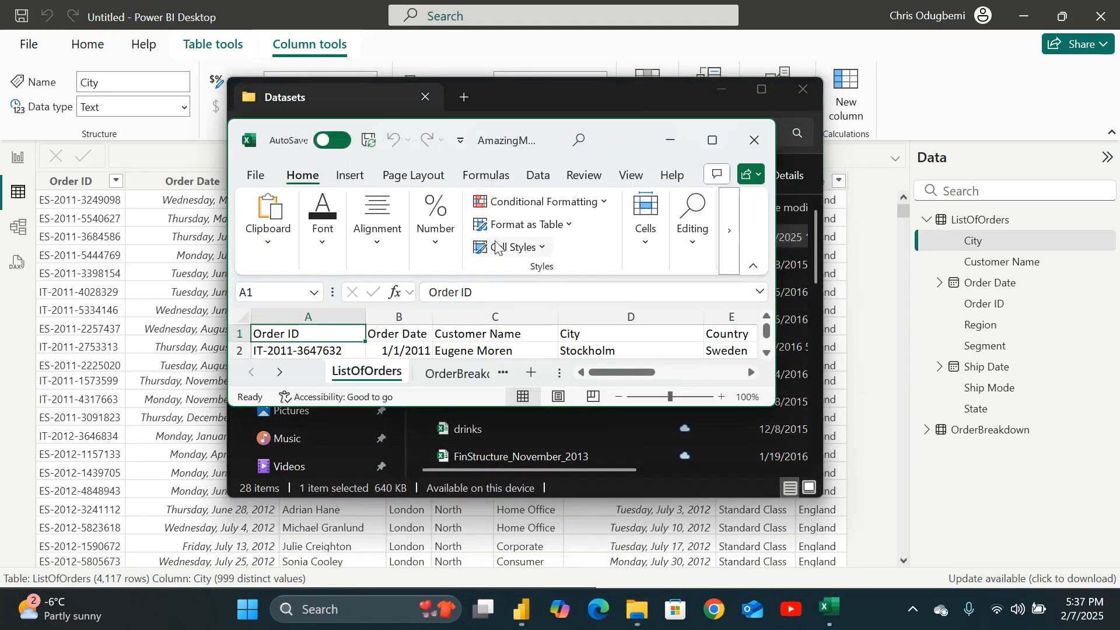
{"action": "left_click", "coordinate": [712, 140]}
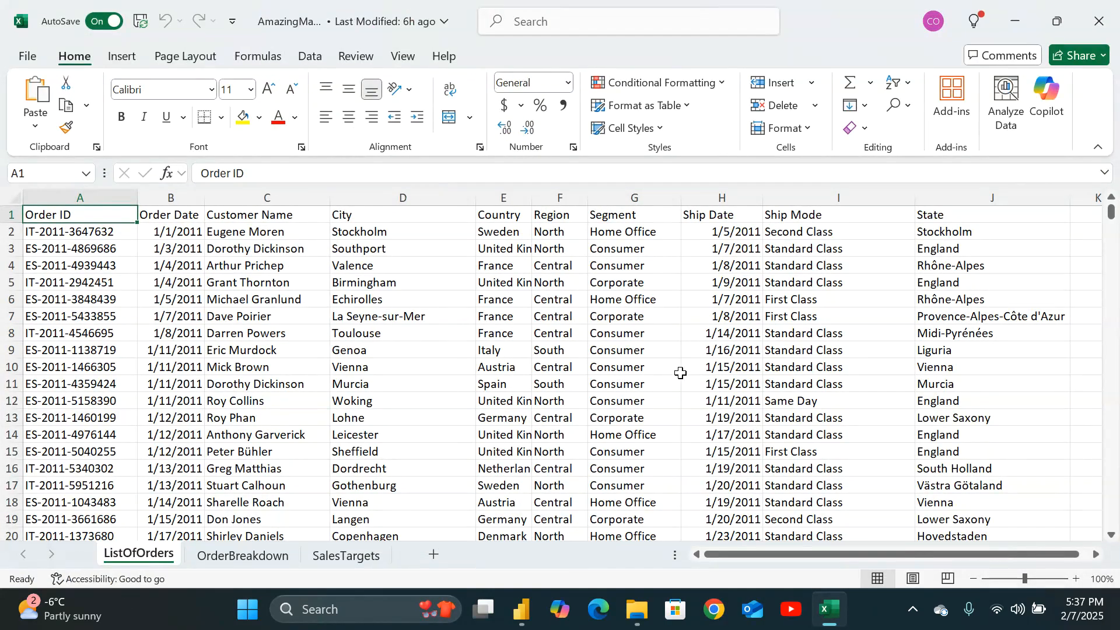
Type test text into the first Ship Mode cell and repeatedly undo and redo the edit.
{"action": "left_click", "coordinate": [798, 233]}
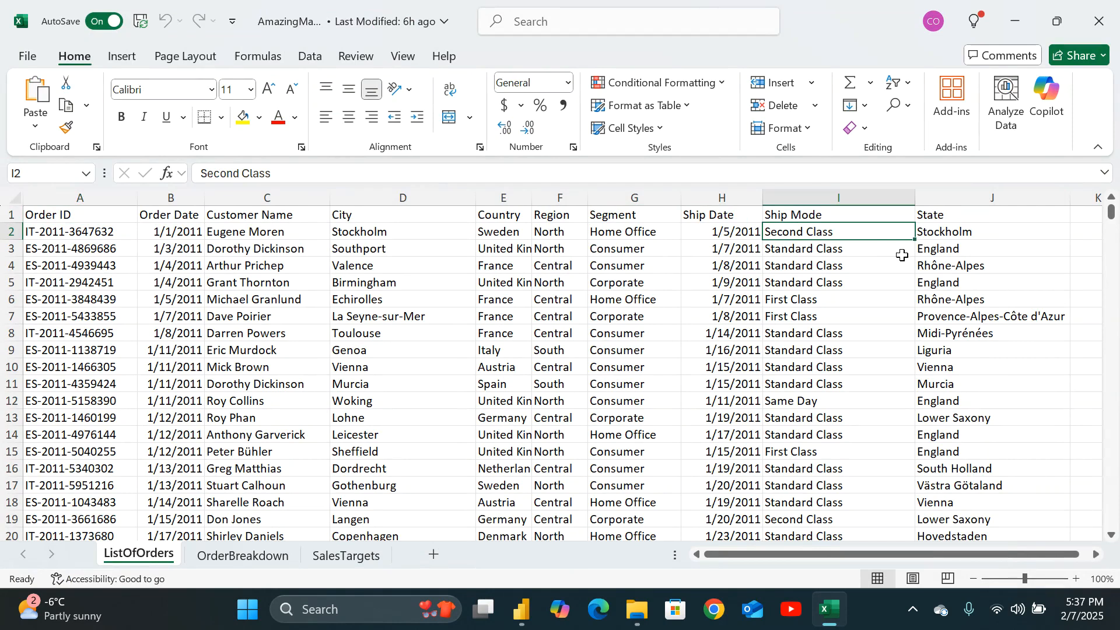
{"action": "type", "text": "SAHb;dvui"}
{"action": "key", "text": "Caps_Lock"}
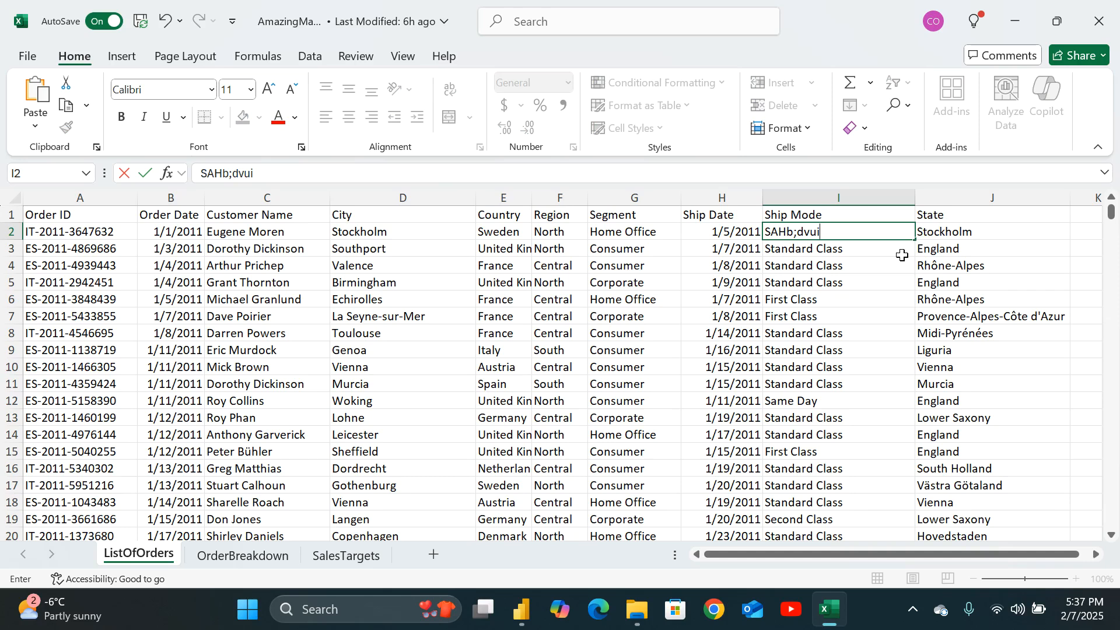
{"action": "key", "text": "BackSpace"}
{"action": "key", "text": "BackSpace"}
{"action": "key", "text": "BackSpace"}
{"action": "key", "text": "BackSpace"}
{"action": "key", "text": "BackSpace"}
{"action": "key", "text": "BackSpace"}
{"action": "key", "text": "BackSpace"}
{"action": "key", "text": "BackSpace"}
{"action": "type", "text": "A"}
{"action": "key", "text": "ctrl+y"}
{"action": "key", "text": "ctrl+z"}
{"action": "key", "text": "ctrl+y"}
{"action": "key", "text": "ctrl+z"}
{"action": "key", "text": "ctrl+y"}
{"action": "key", "text": "ctrl+z"}
{"action": "key", "text": "ctrl+y"}
{"action": "key", "text": "ctrl+z"}
{"action": "key", "text": "ctrl+y"}
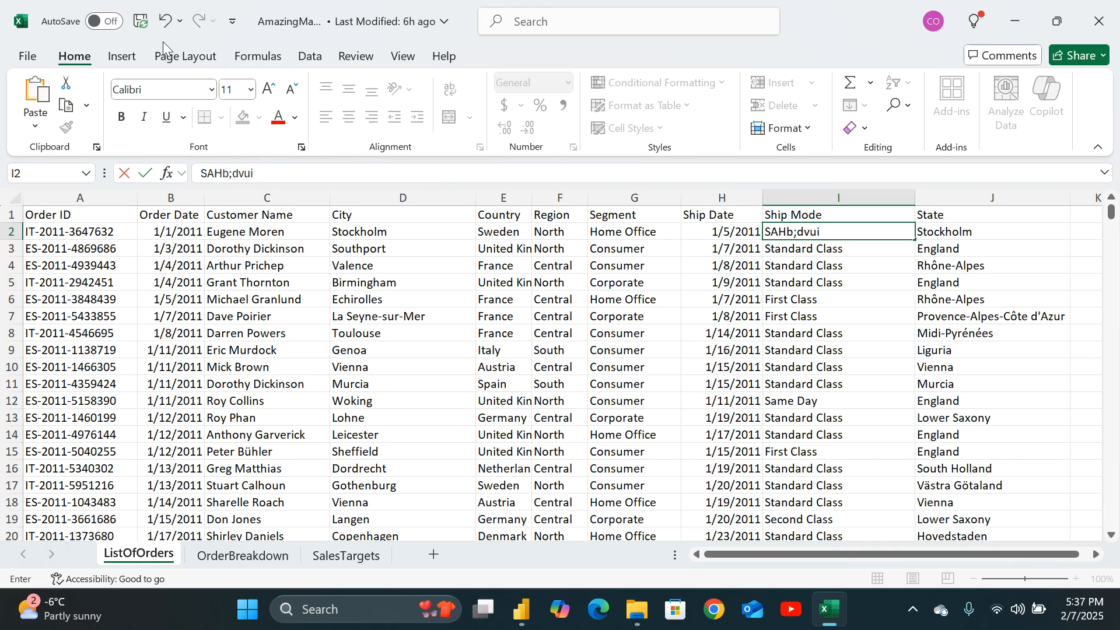
{"action": "key", "text": "ctrl+z"}
{"action": "key", "text": "ctrl+y"}
{"action": "key", "text": "ctrl+z"}
{"action": "key", "text": "ctrl+y"}
{"action": "key", "text": "ctrl+z"}
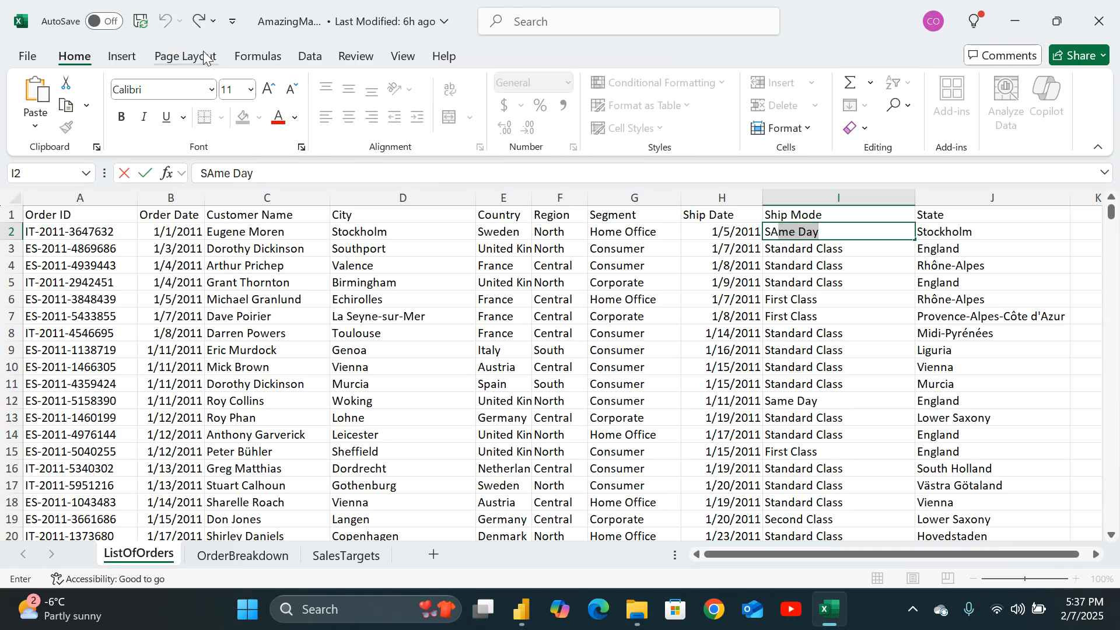
{"action": "key", "text": "ctrl+y"}
{"action": "key", "text": "ctrl+z"}
{"action": "key", "text": "ctrl+y"}
{"action": "key", "text": "ctrl+z"}
{"action": "key", "text": "ctrl+y"}
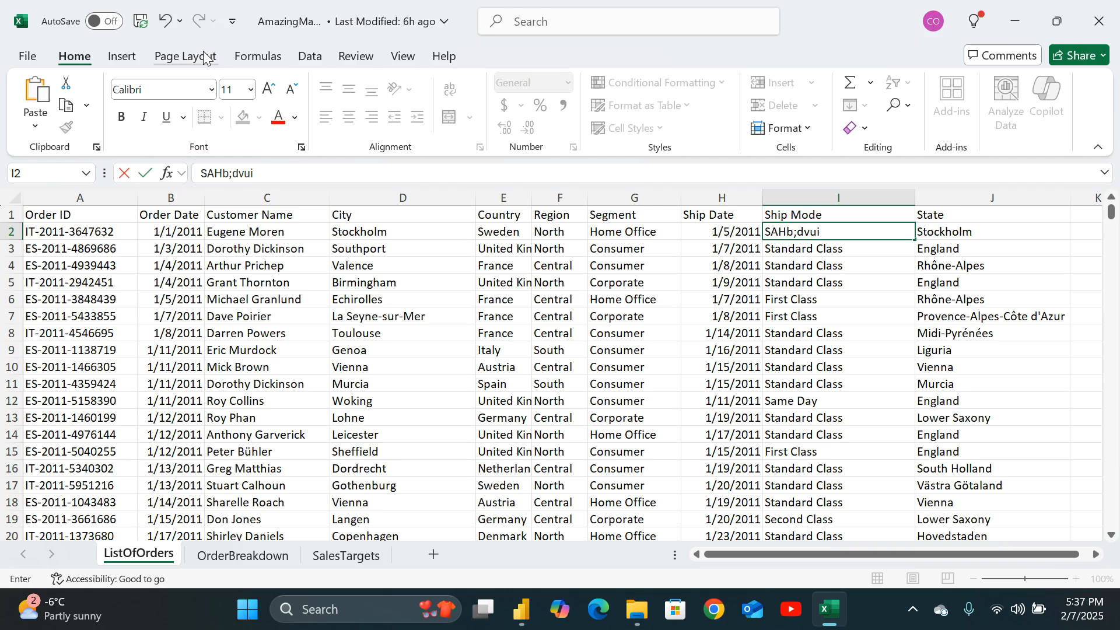
{"action": "key", "text": "ctrl+z"}
Close the AmazingMartEU workbook without saving the changes and minimize the Datasets folder window.
{"action": "left_click", "coordinate": [1098, 22]}
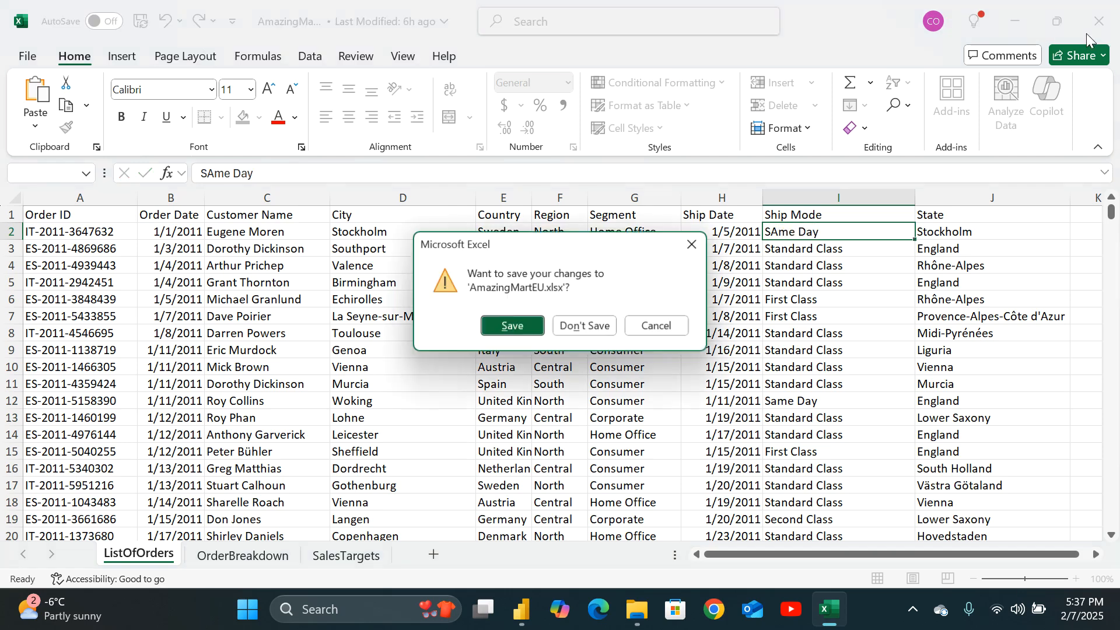
{"action": "left_click", "coordinate": [570, 323]}
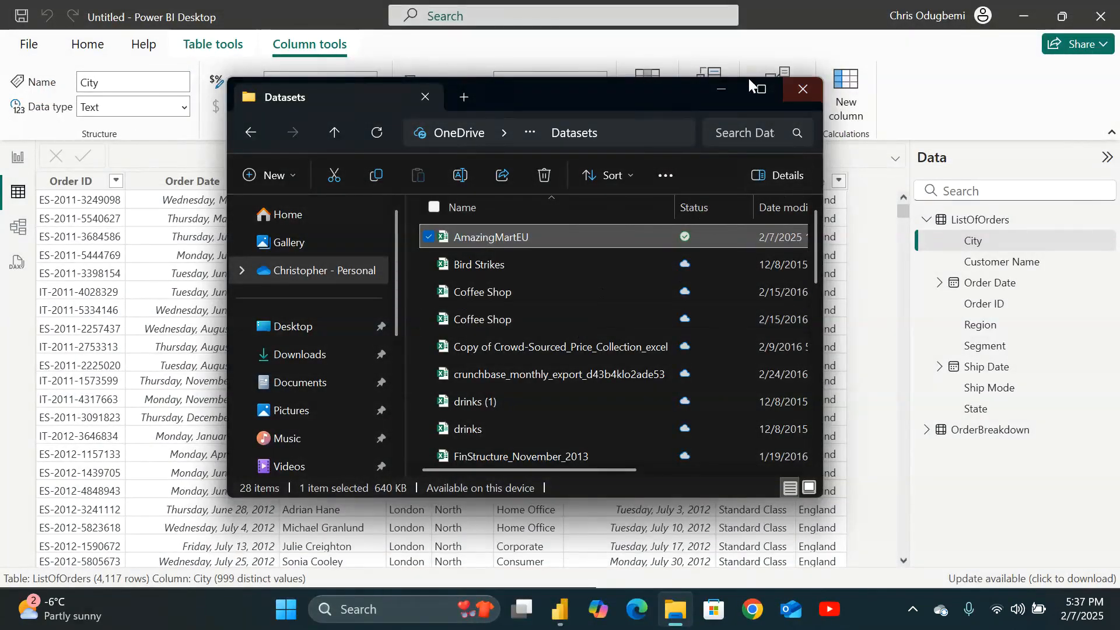
{"action": "left_click", "coordinate": [720, 87]}
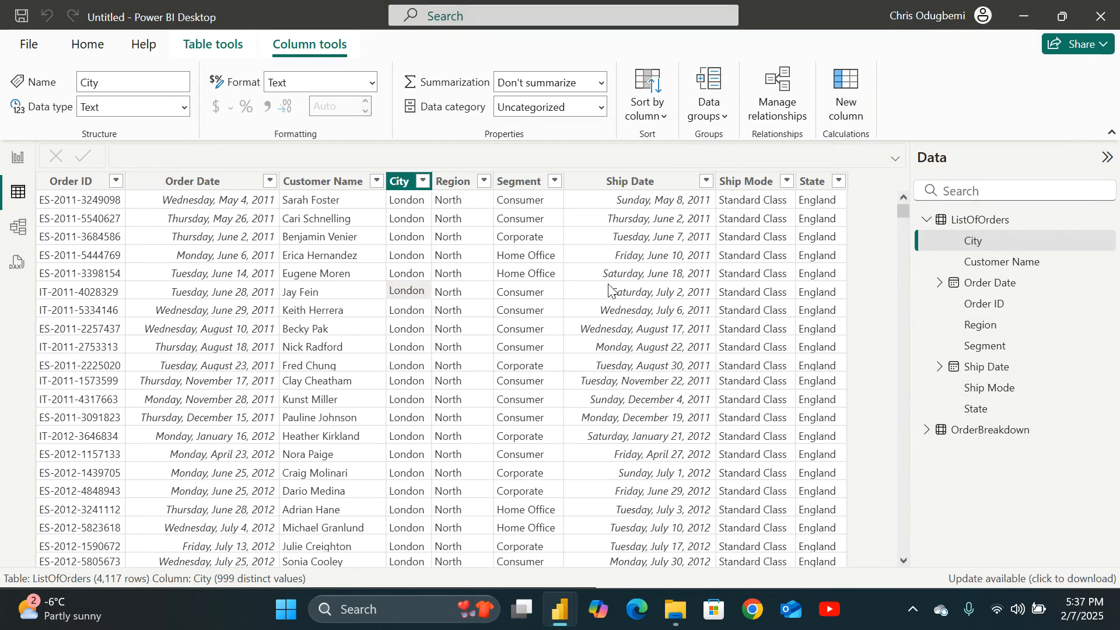
Inspect the ListOfOrders columns in Table view, selecting each column to check its data type and options.
{"action": "key", "text": "Right"}
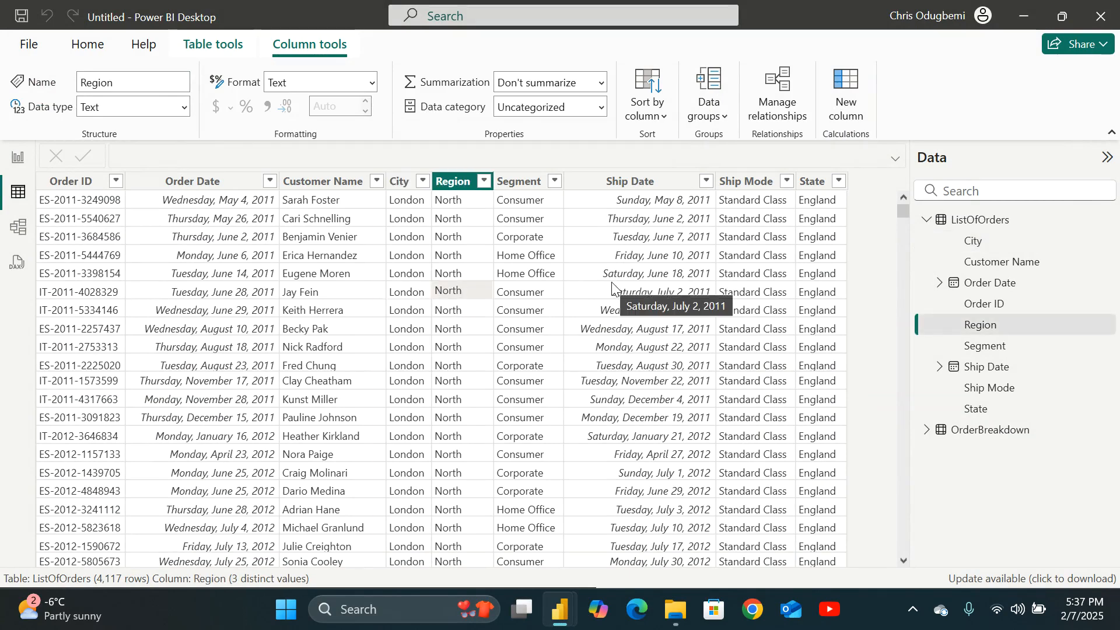
{"action": "left_click", "coordinate": [505, 302]}
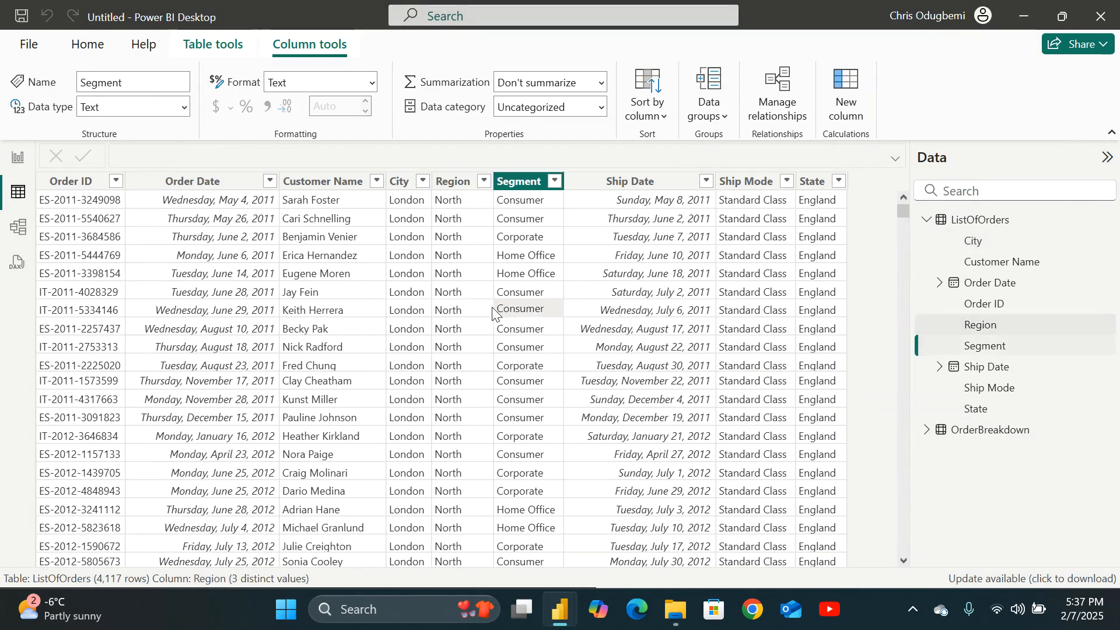
{"action": "left_click", "coordinate": [404, 296]}
{"action": "left_click", "coordinate": [645, 344]}
{"action": "key", "text": "Caps_Lock"}
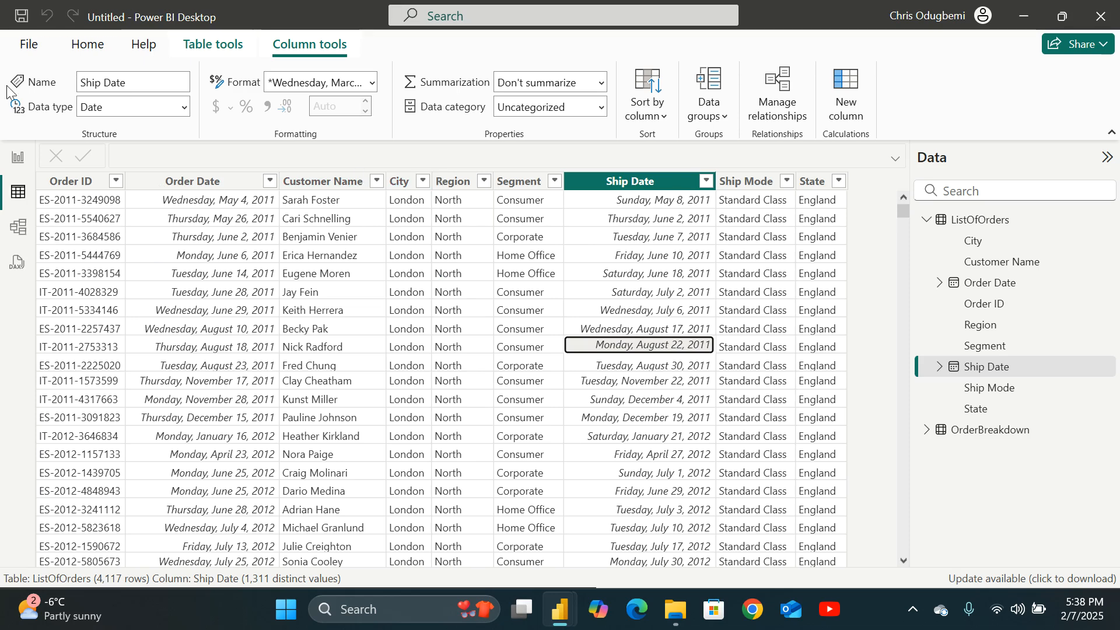
{"action": "left_click", "coordinate": [17, 158]}
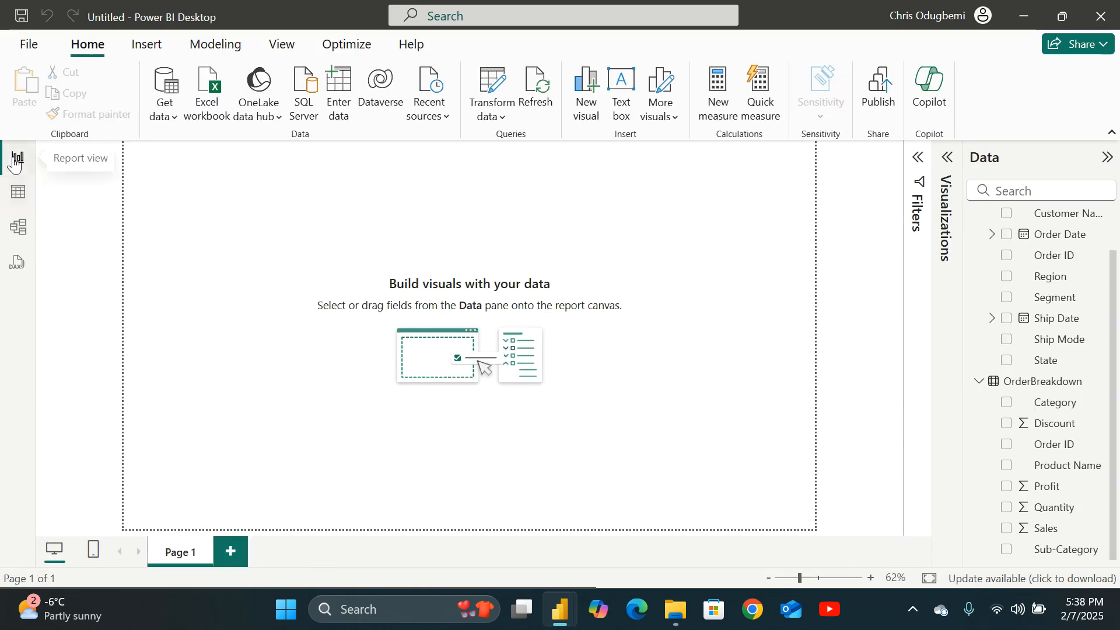
{"action": "left_click", "coordinate": [20, 193]}
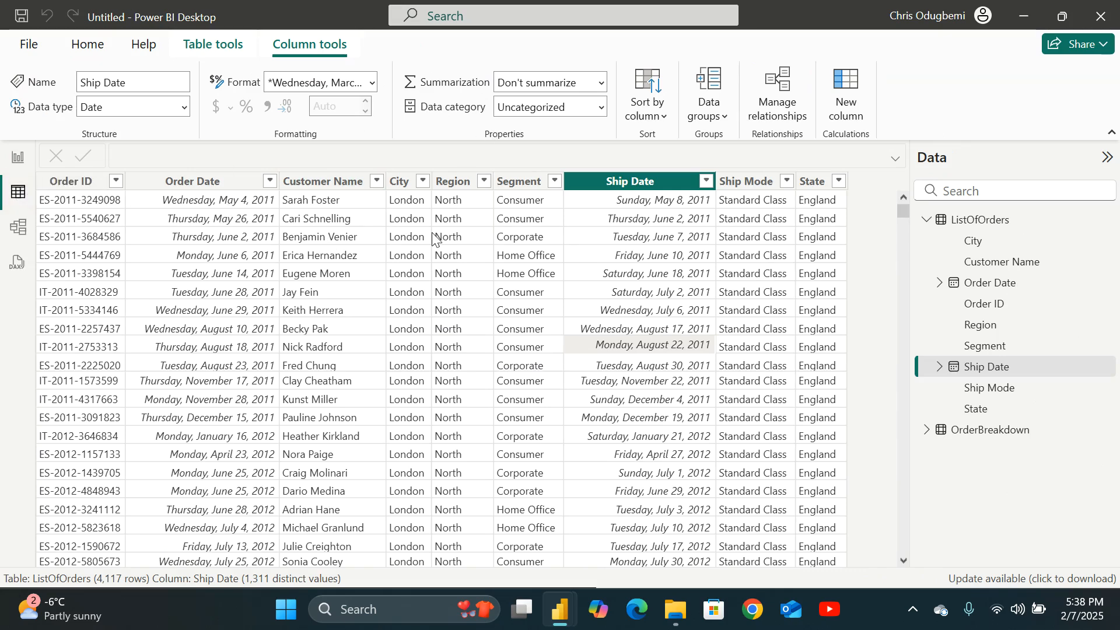
{"action": "left_click", "coordinate": [186, 185]}
{"action": "right_click", "coordinate": [196, 184]}
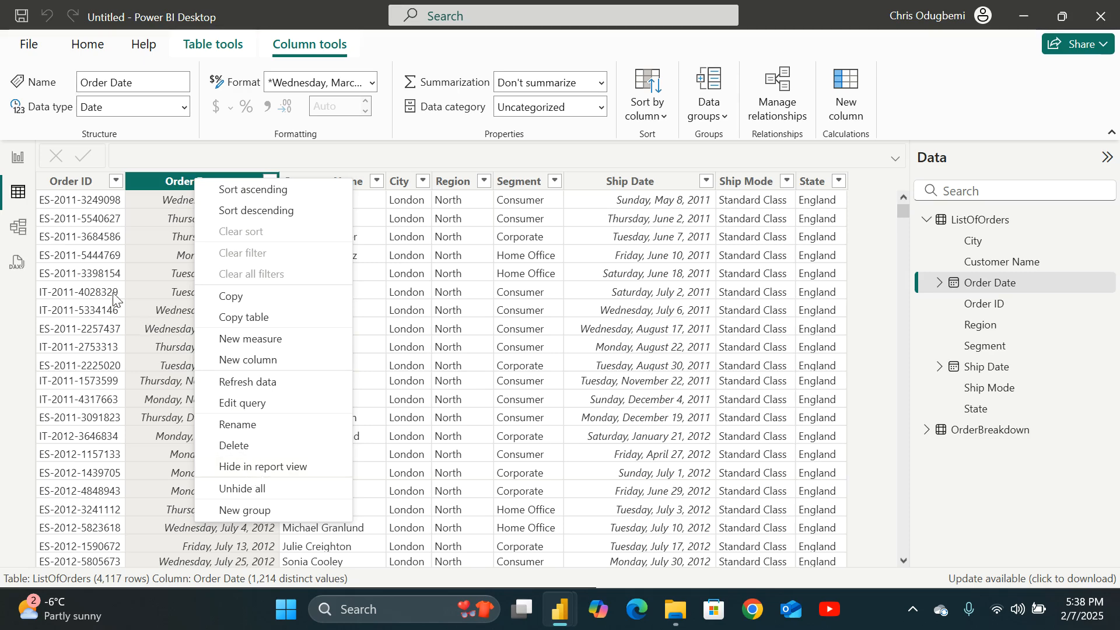
{"action": "left_click", "coordinate": [55, 178]}
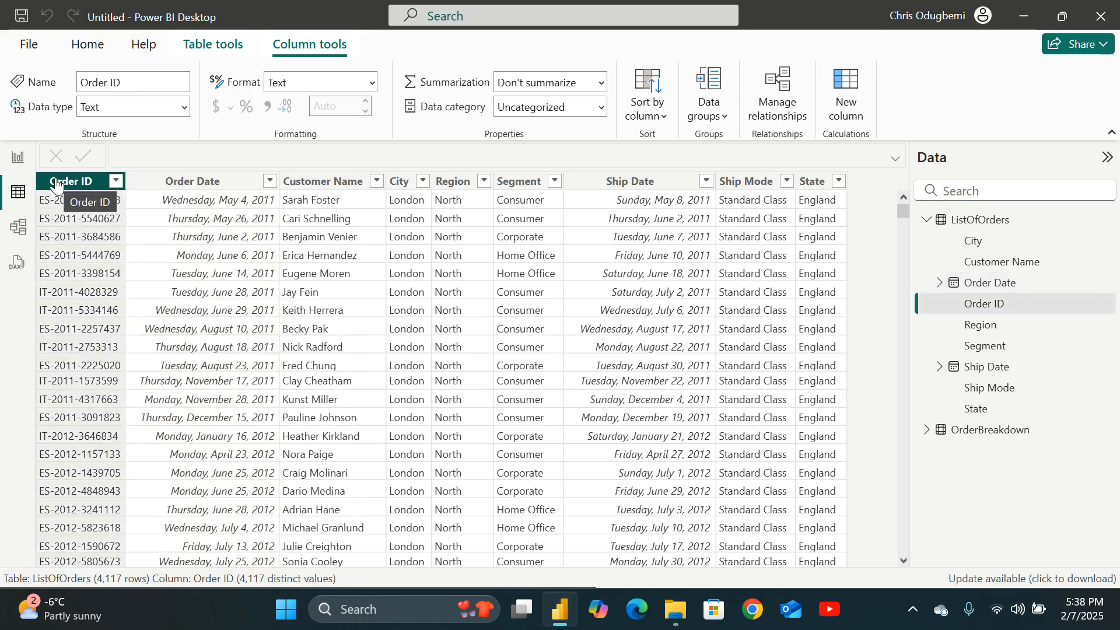
{"action": "right_click", "coordinate": [55, 178]}
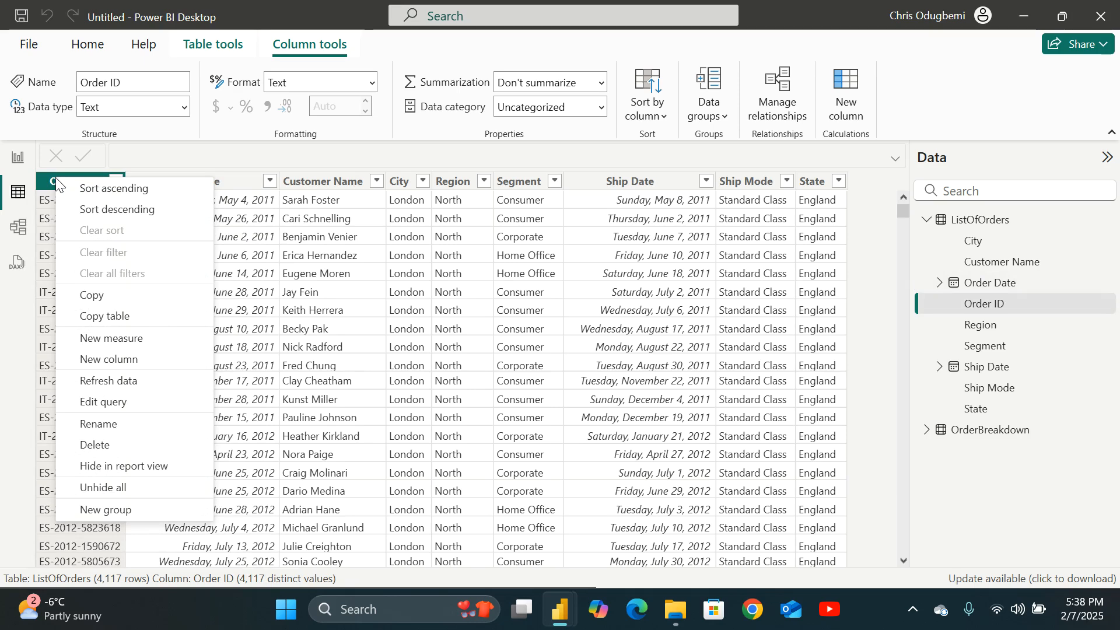
{"action": "key", "text": "Escape"}
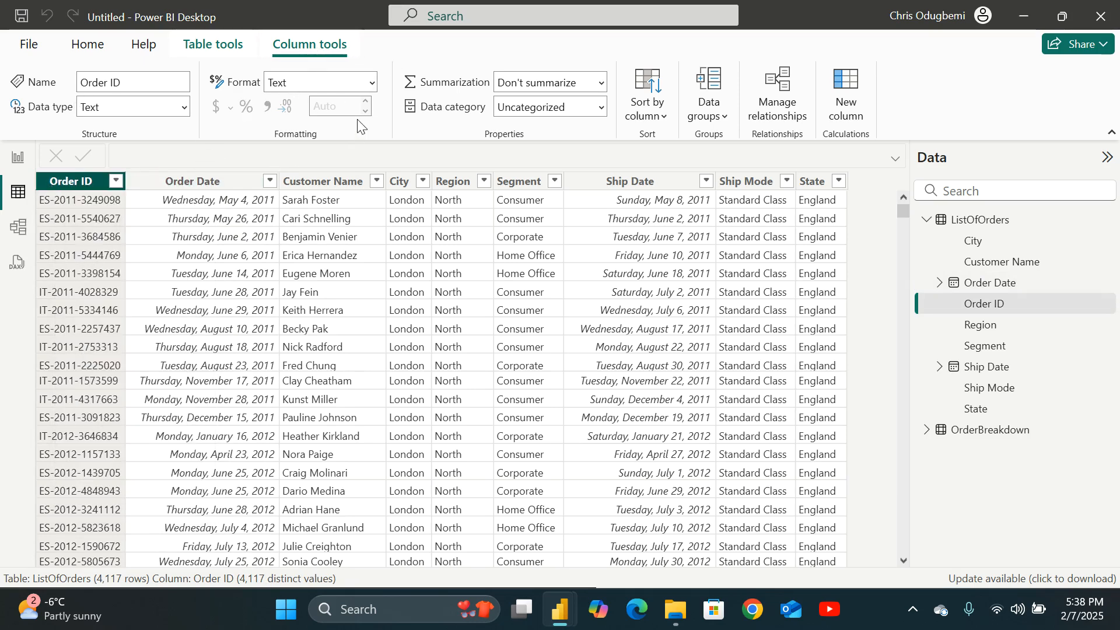
Browse the format, data type and data category options for the Order ID and Segment columns.
{"action": "left_click", "coordinate": [374, 82]}
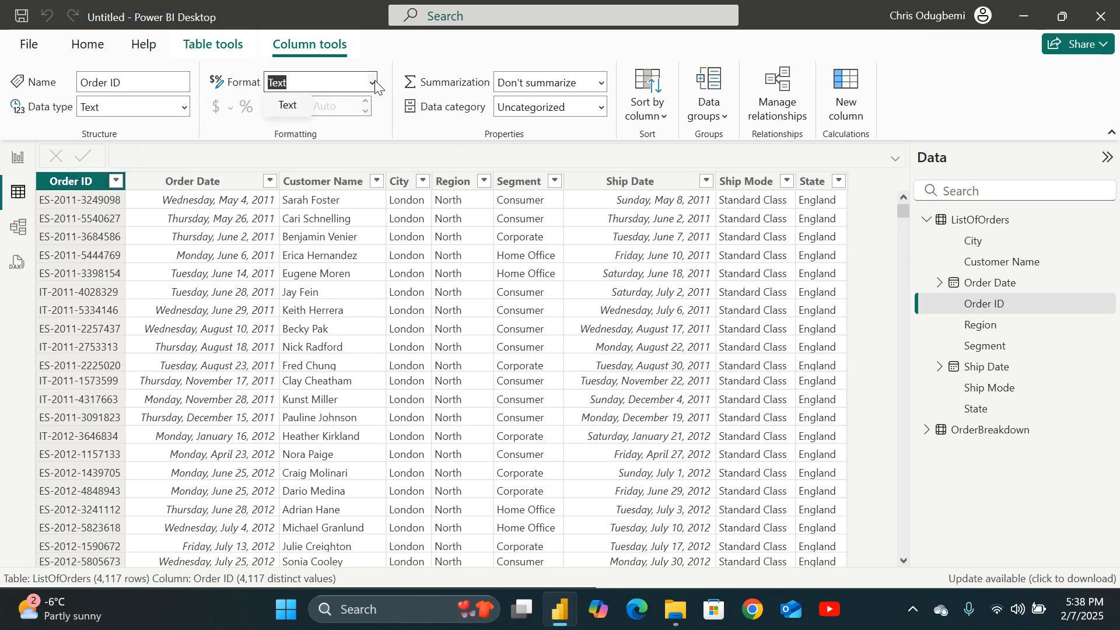
{"action": "left_click", "coordinate": [374, 82]}
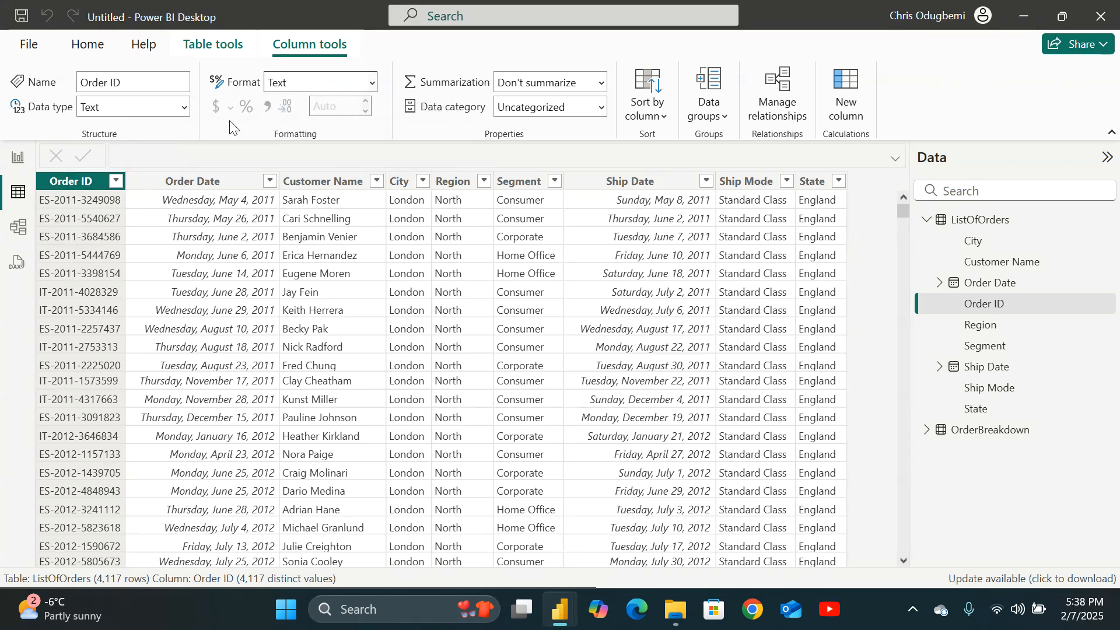
{"action": "left_click", "coordinate": [184, 107]}
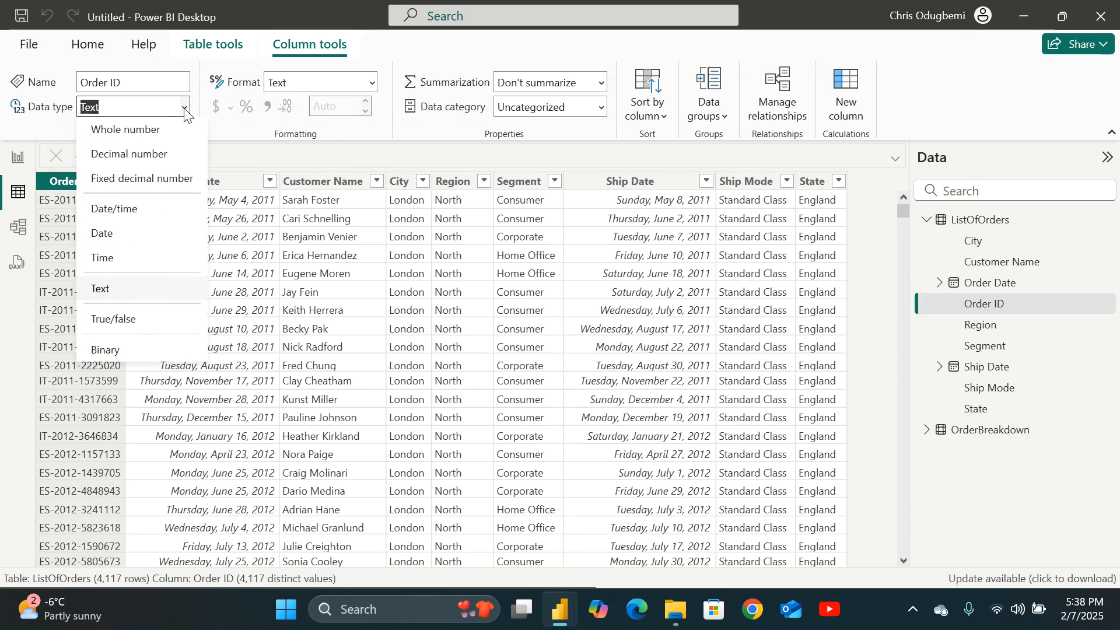
{"action": "left_click", "coordinate": [517, 181]}
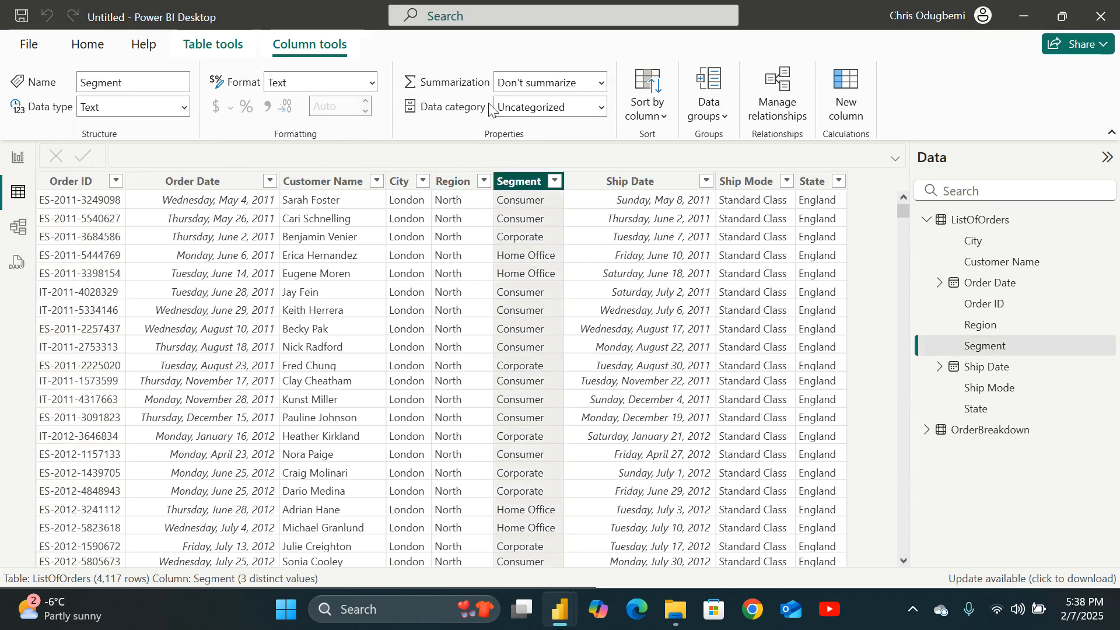
{"action": "left_click", "coordinate": [600, 109]}
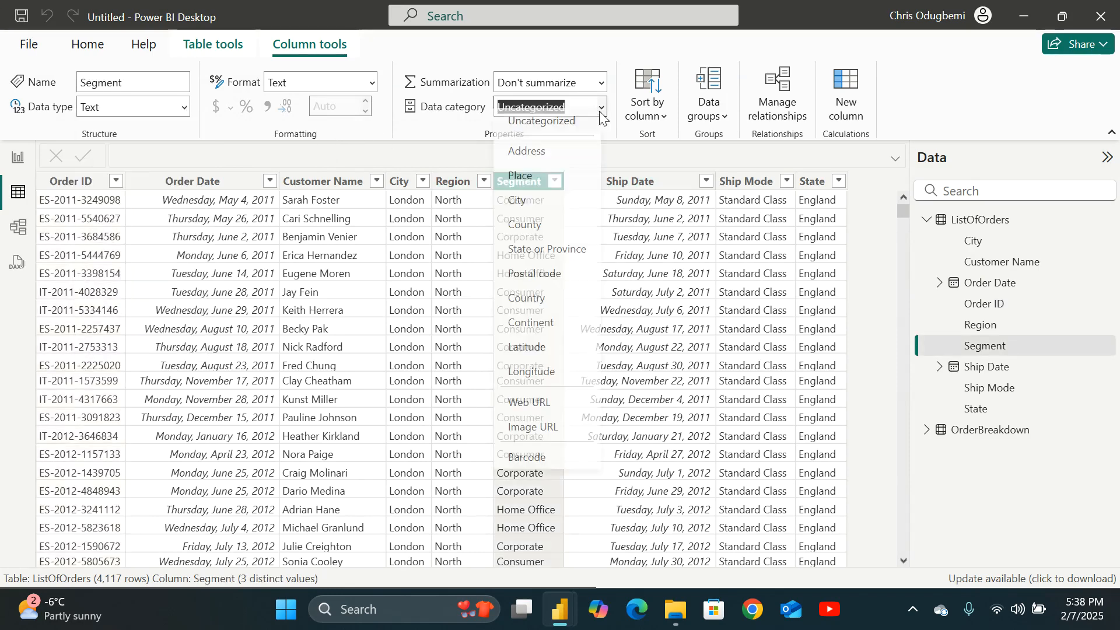
{"action": "left_click", "coordinate": [79, 185]}
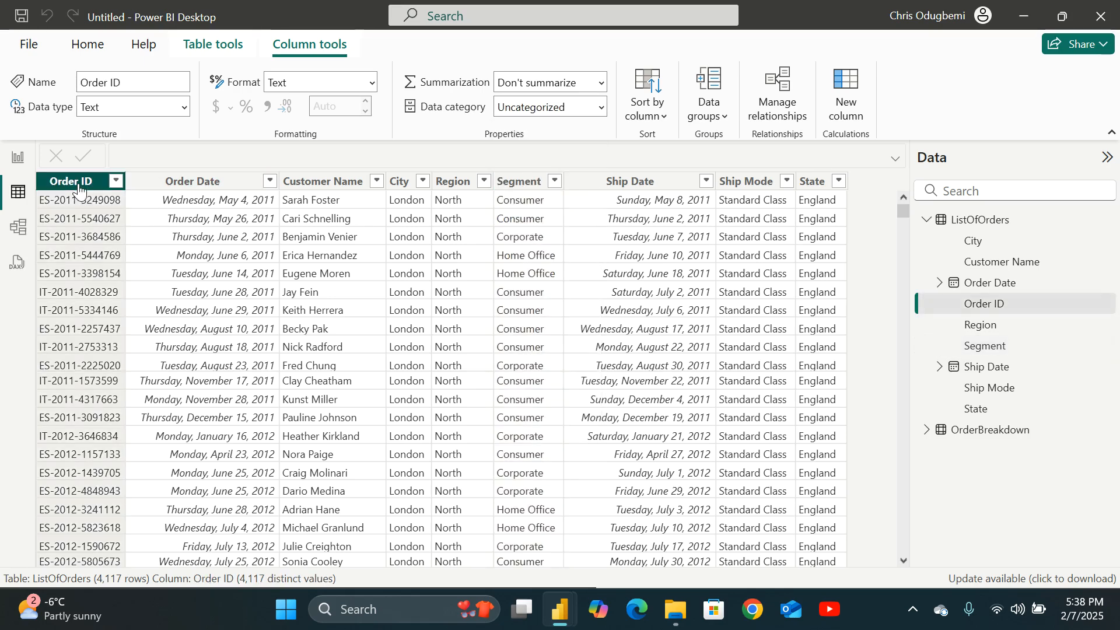
{"action": "left_click", "coordinate": [600, 110]}
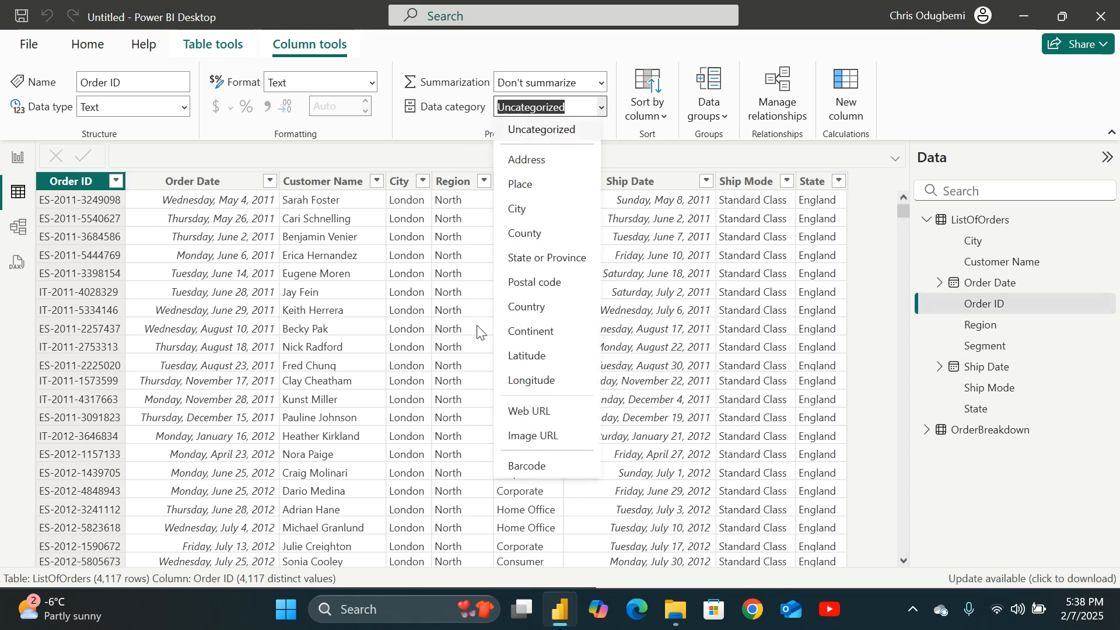
{"action": "left_click", "coordinate": [396, 185]}
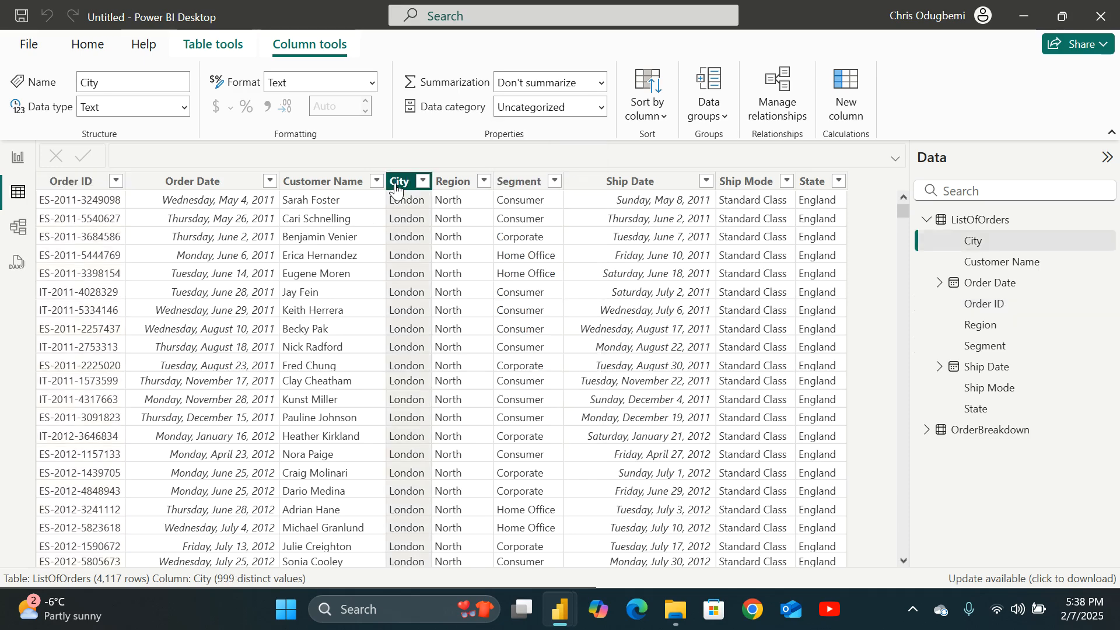
Set the data category of the City column to City and the State column to State or Province.
{"action": "left_click", "coordinate": [601, 107]}
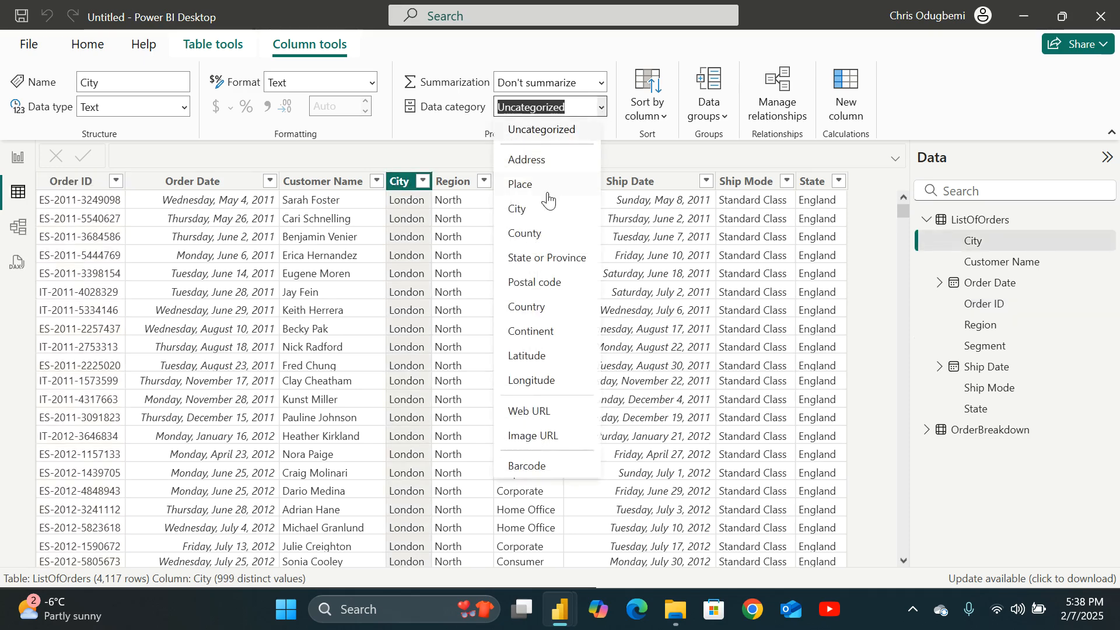
{"action": "left_click", "coordinate": [520, 210]}
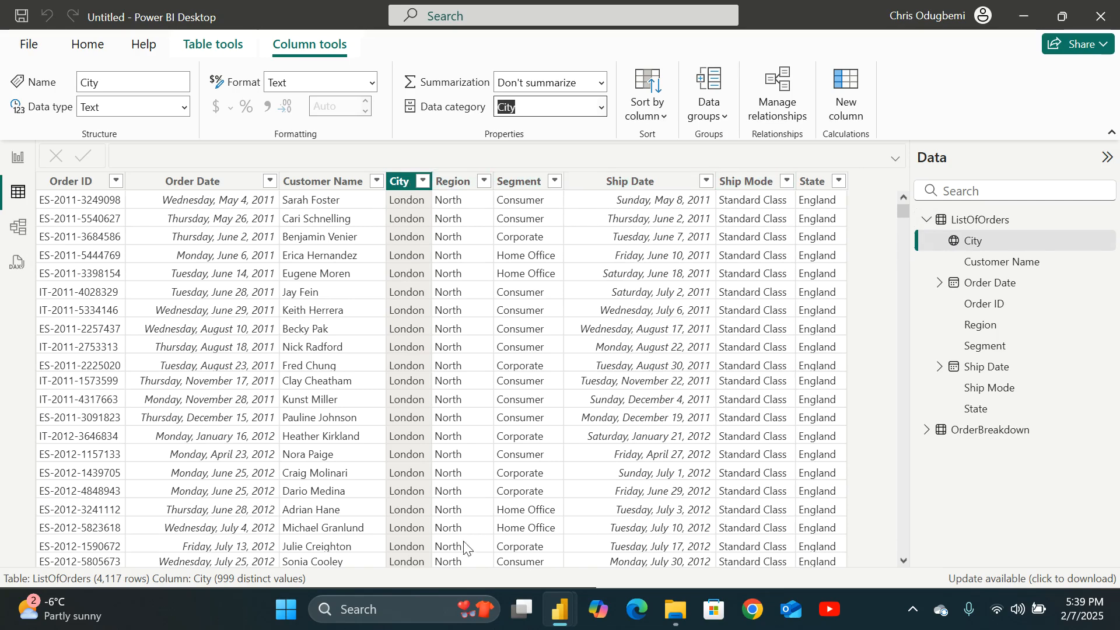
{"action": "left_click", "coordinate": [734, 182]}
{"action": "left_click", "coordinate": [808, 184]}
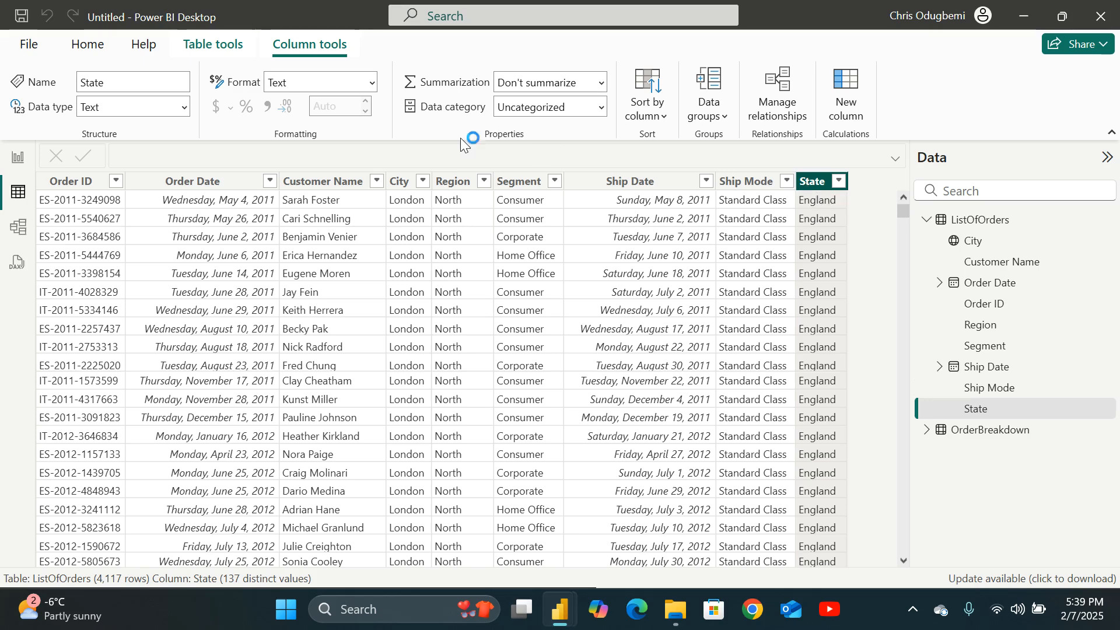
{"action": "left_click", "coordinate": [601, 107]}
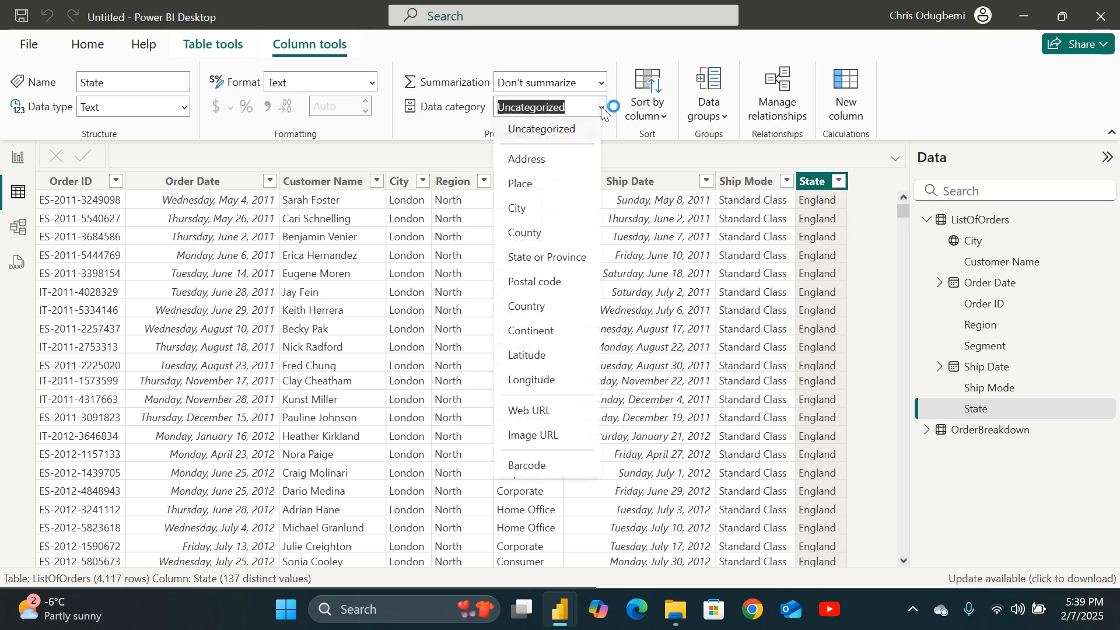
{"action": "left_click", "coordinate": [543, 259]}
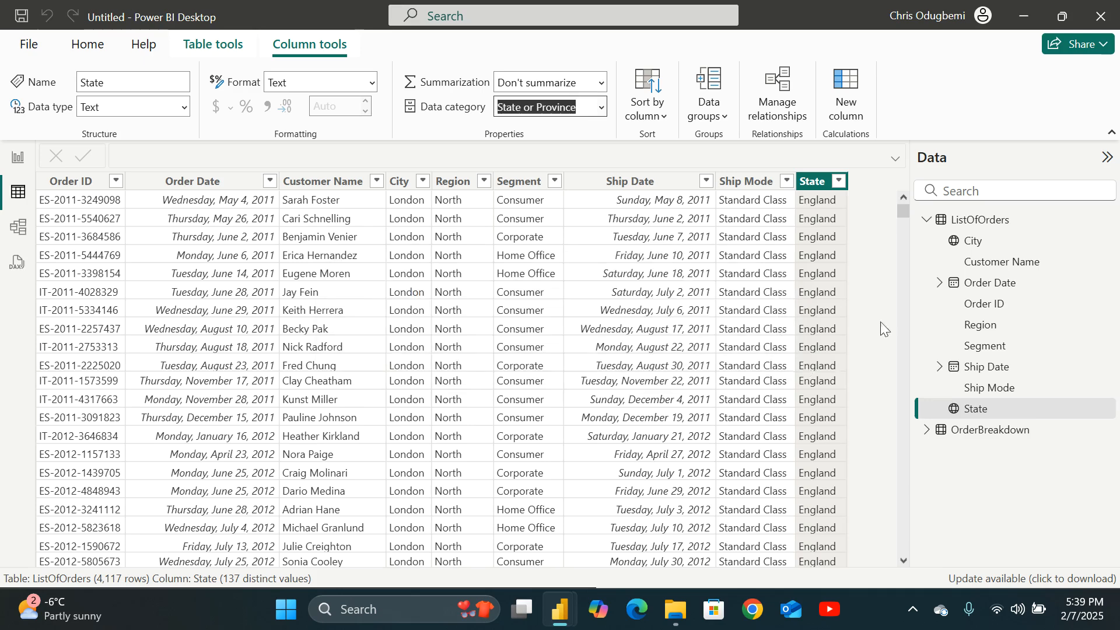
Open the OrderBreakdown table and display the Sales column with a thousands separator.
{"action": "left_click", "coordinate": [927, 430]}
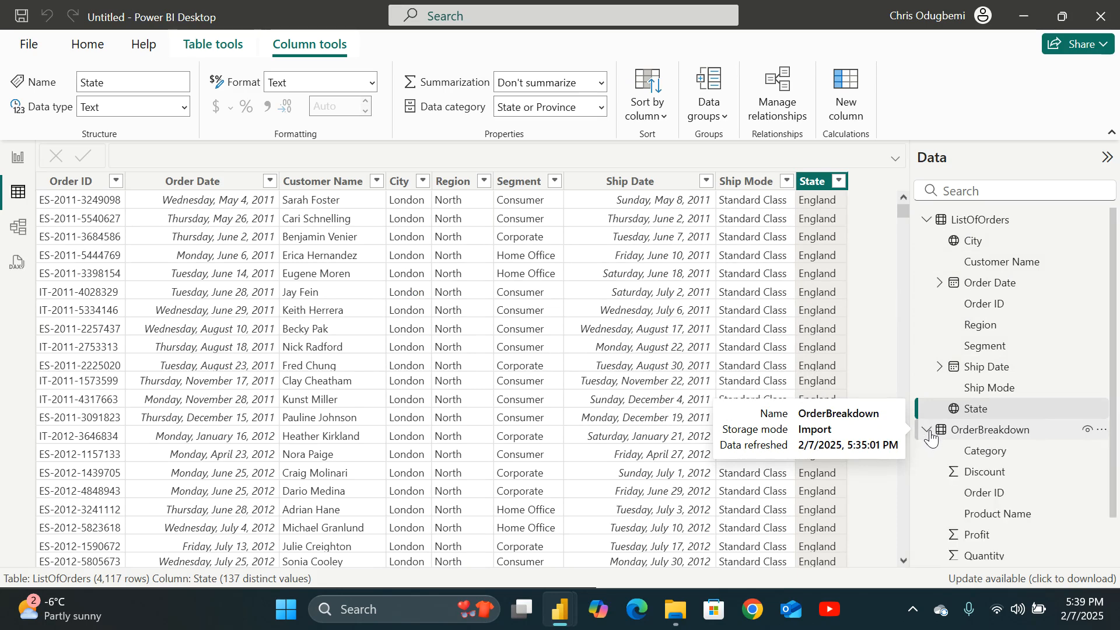
{"action": "scroll", "coordinate": [957, 440], "scroll_direction": "down", "scroll_amount": 2}
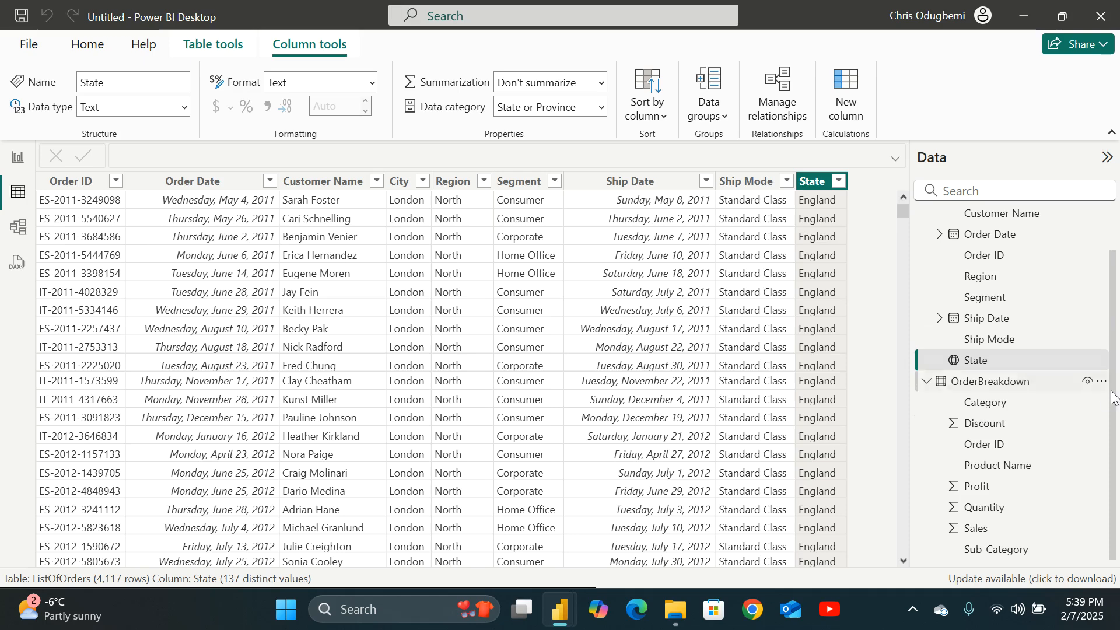
{"action": "left_click", "coordinate": [985, 367]}
{"action": "left_click", "coordinate": [979, 385]}
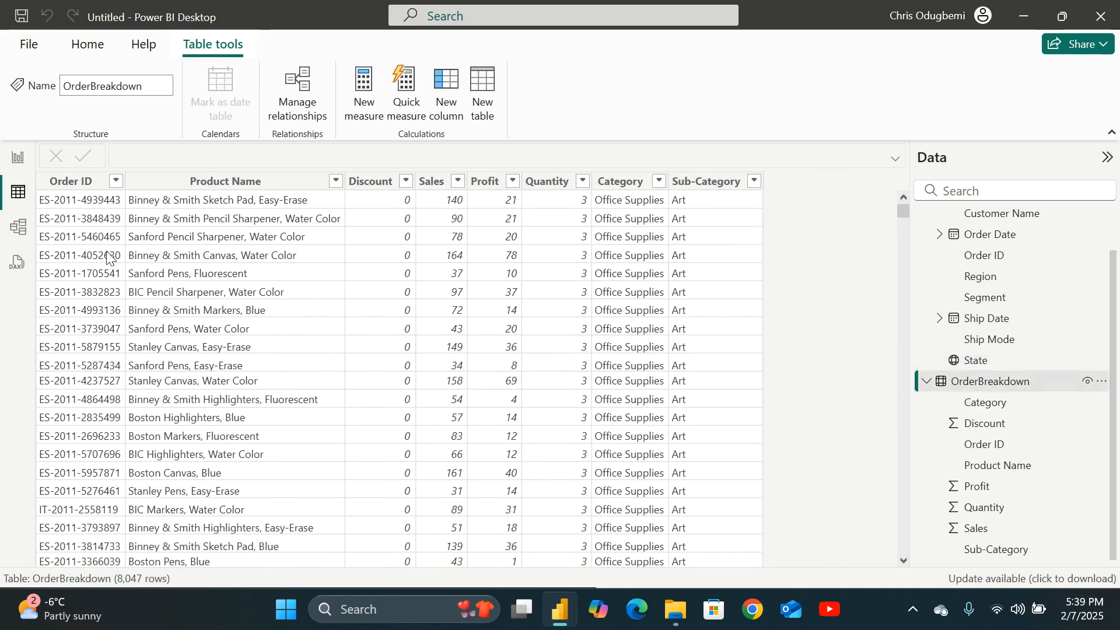
{"action": "left_click", "coordinate": [431, 185]}
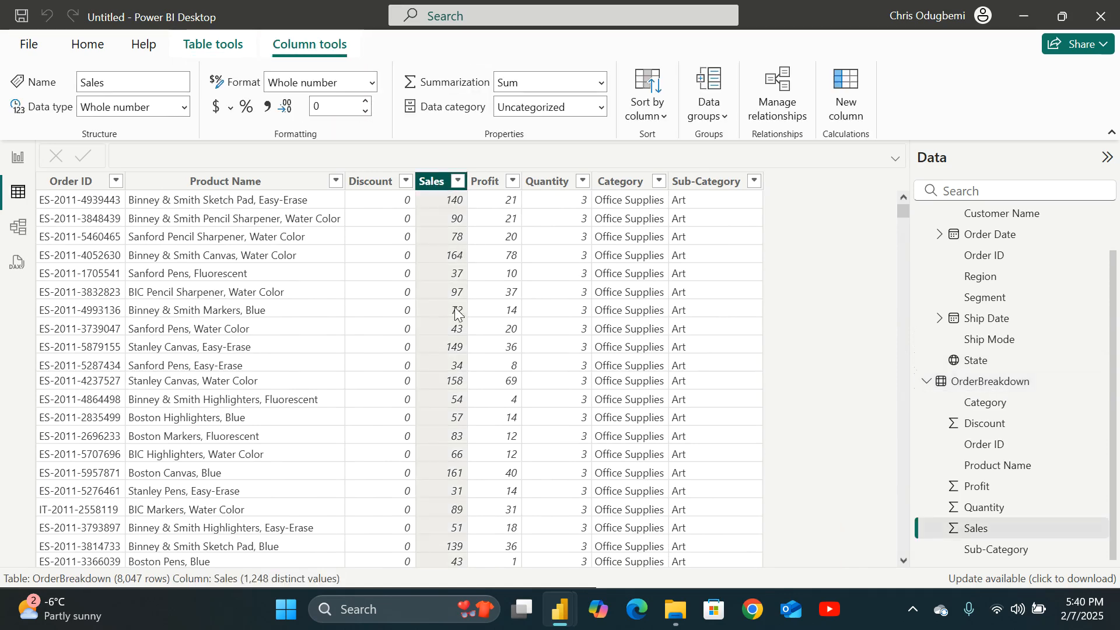
{"action": "scroll", "coordinate": [455, 315], "scroll_direction": "down", "scroll_amount": 1}
{"action": "scroll", "coordinate": [455, 315], "scroll_direction": "down", "scroll_amount": 5}
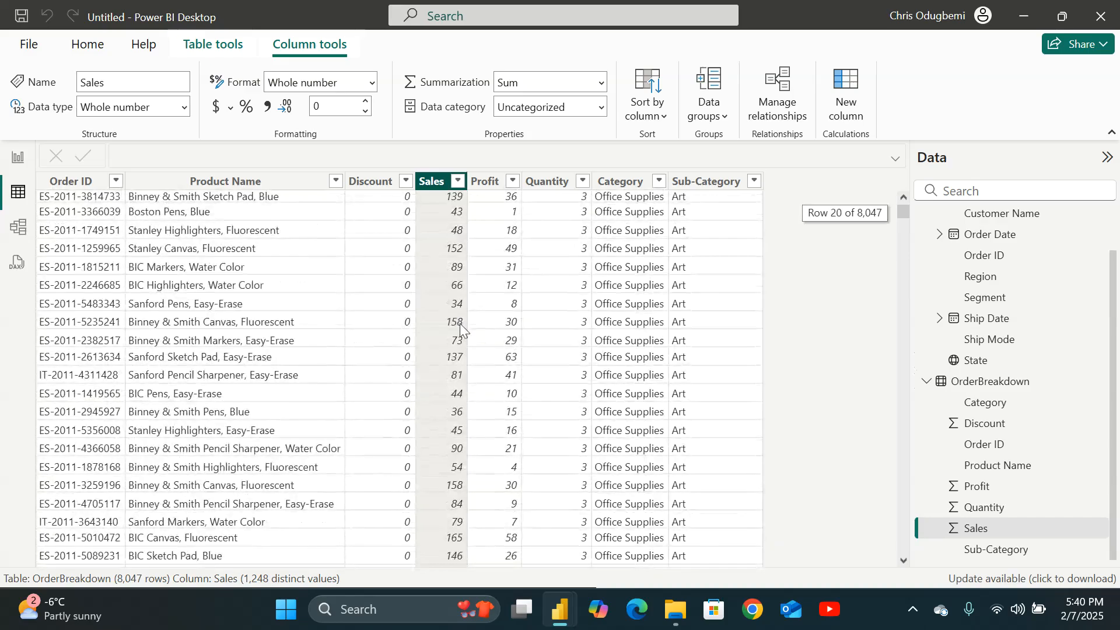
{"action": "scroll", "coordinate": [459, 349], "scroll_direction": "down", "scroll_amount": 13}
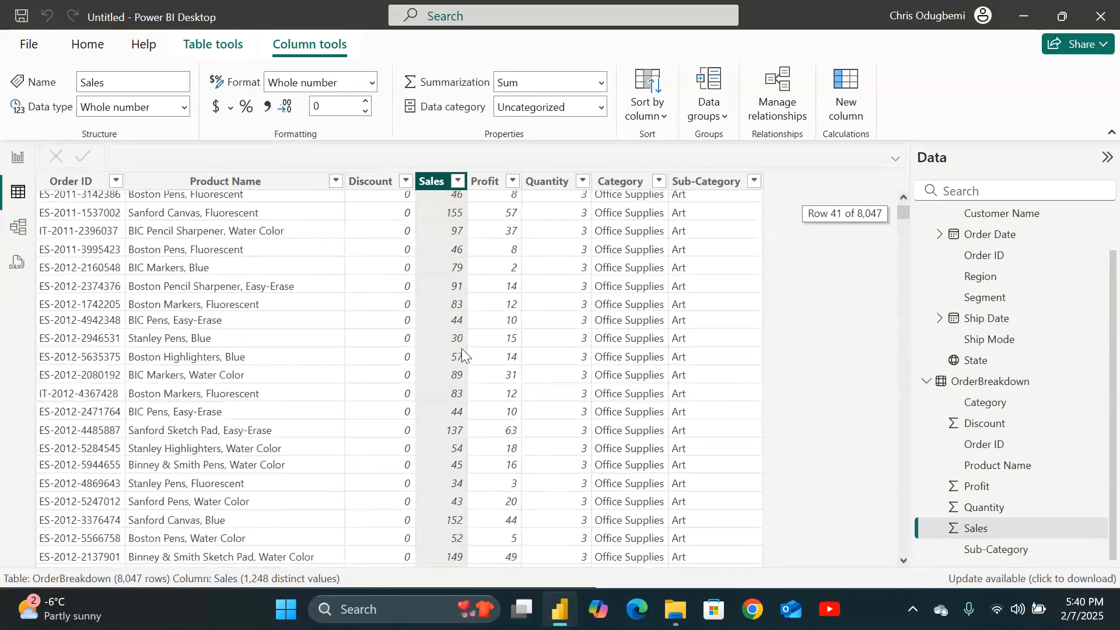
{"action": "scroll", "coordinate": [461, 348], "scroll_direction": "up", "scroll_amount": 14}
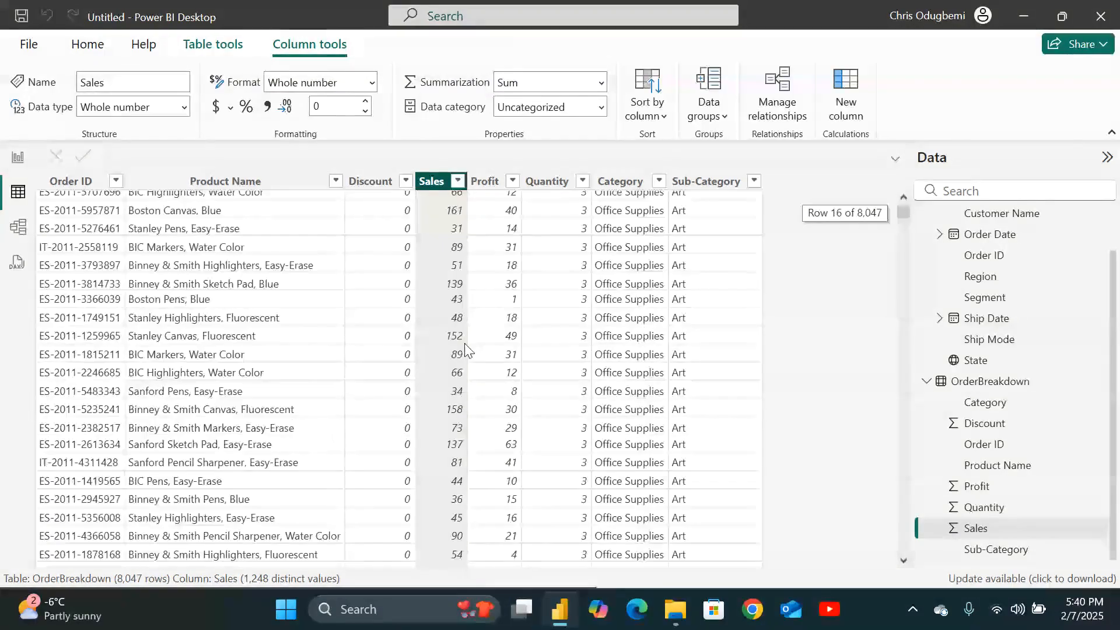
{"action": "left_click", "coordinate": [267, 108]}
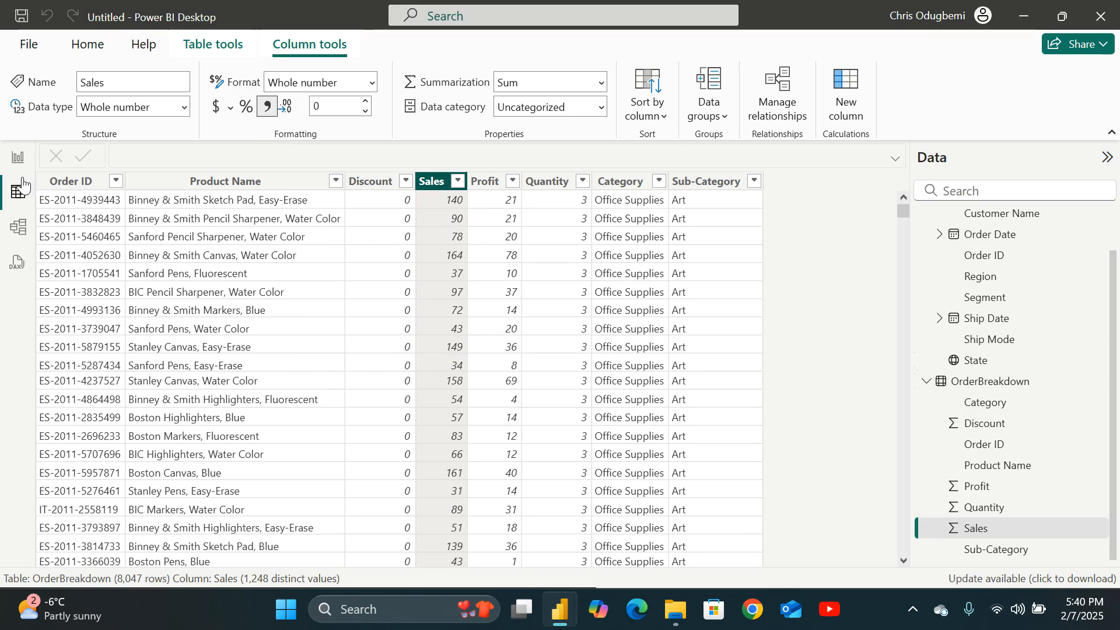
Switch to Report view and bring back the Datasets folder window.
{"action": "left_click", "coordinate": [17, 161]}
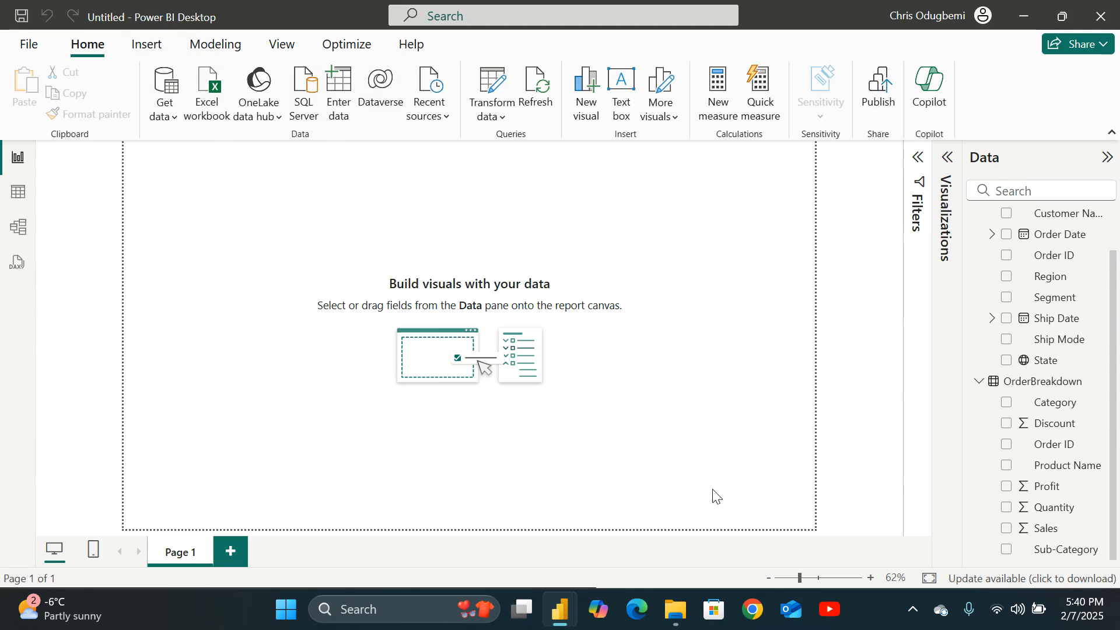
{"action": "left_click", "coordinate": [676, 610]}
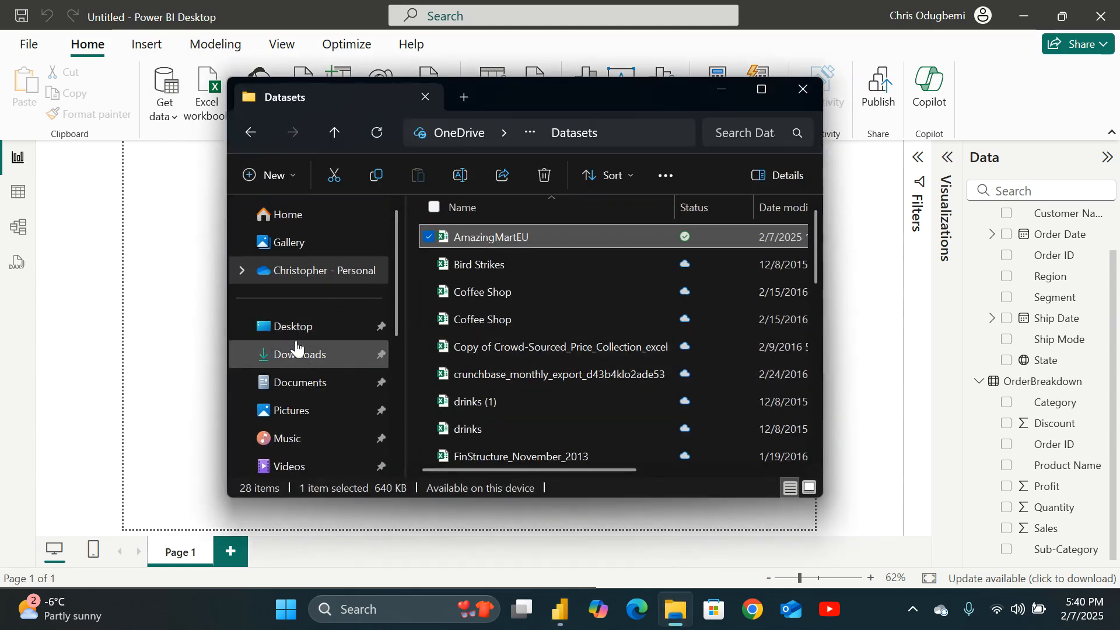
Insert the AM logo image from the Downloads folder onto the report page.
{"action": "left_click", "coordinate": [294, 357]}
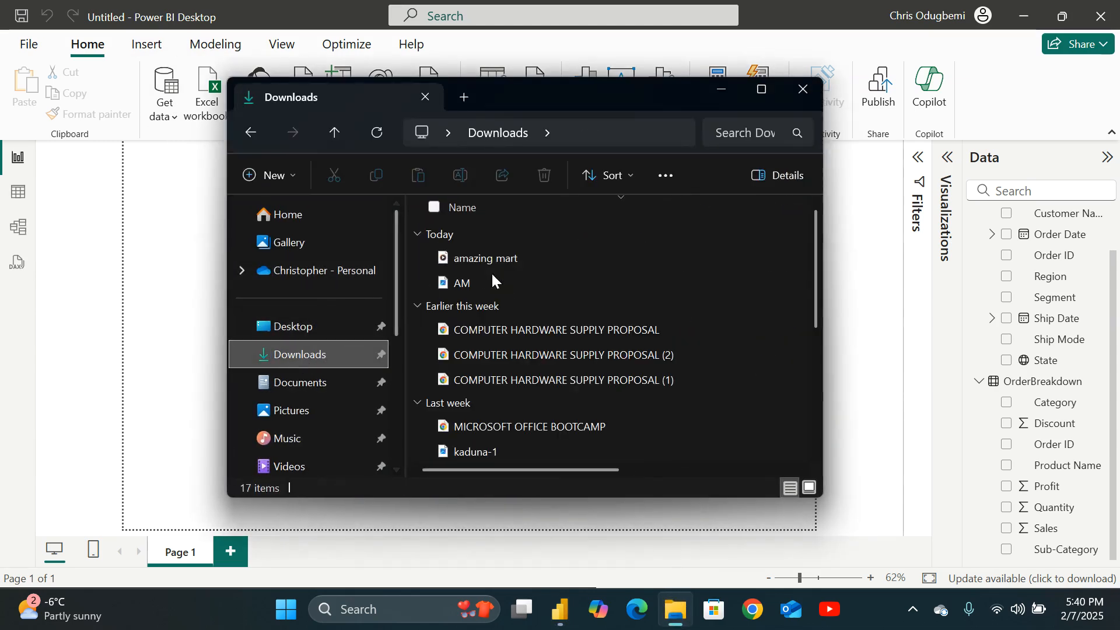
{"action": "left_click", "coordinate": [723, 89]}
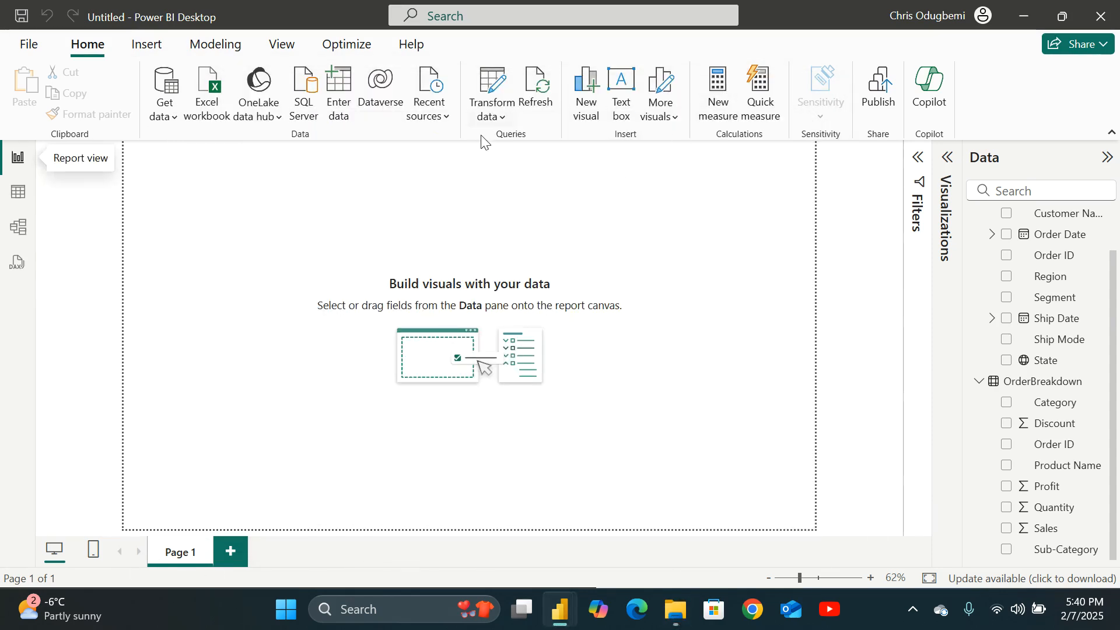
{"action": "left_click", "coordinate": [148, 44]}
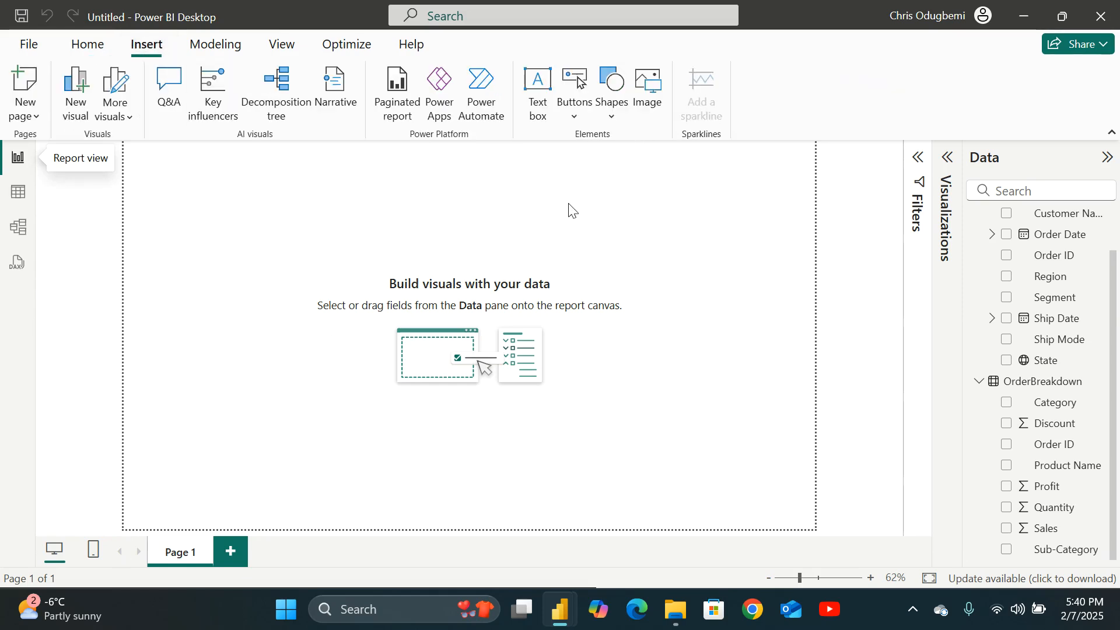
{"action": "left_click", "coordinate": [649, 88]}
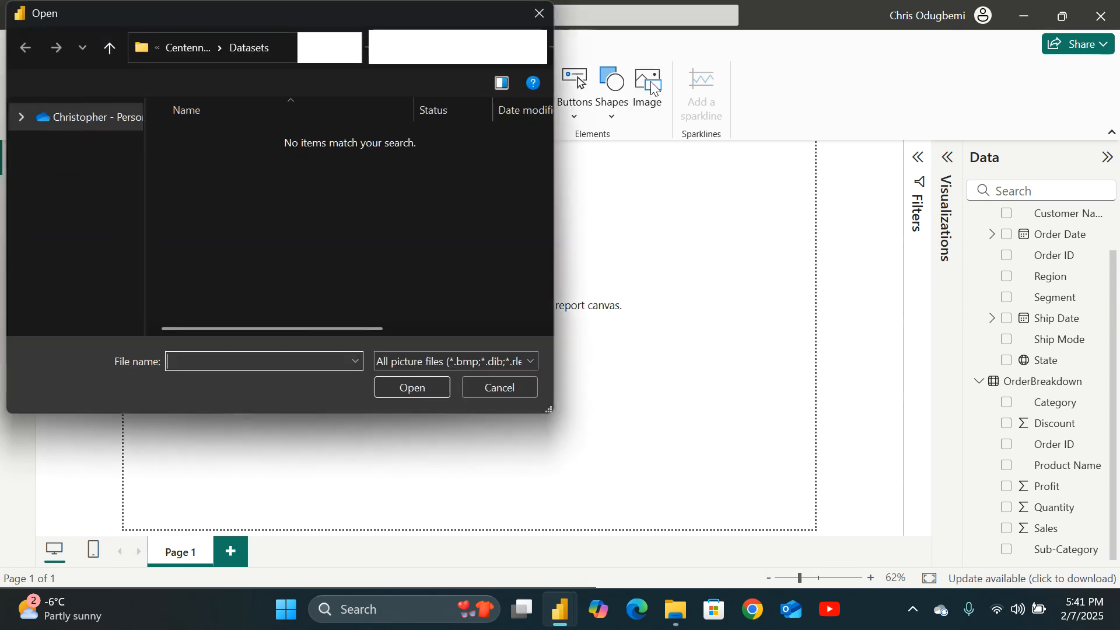
{"action": "left_click", "coordinate": [61, 258]}
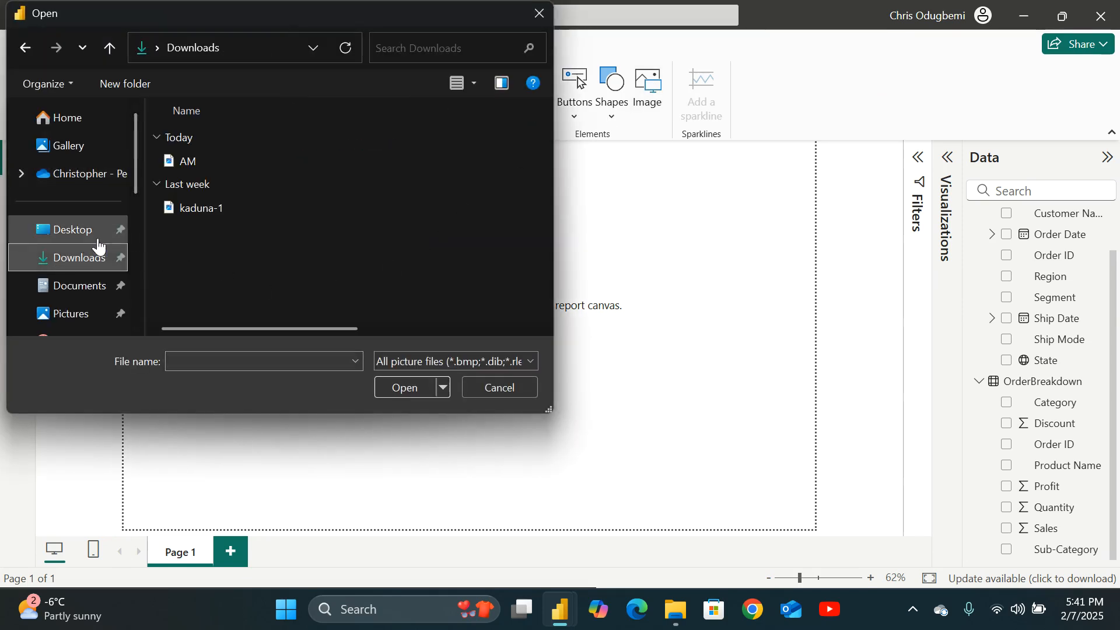
{"action": "left_click", "coordinate": [196, 157]}
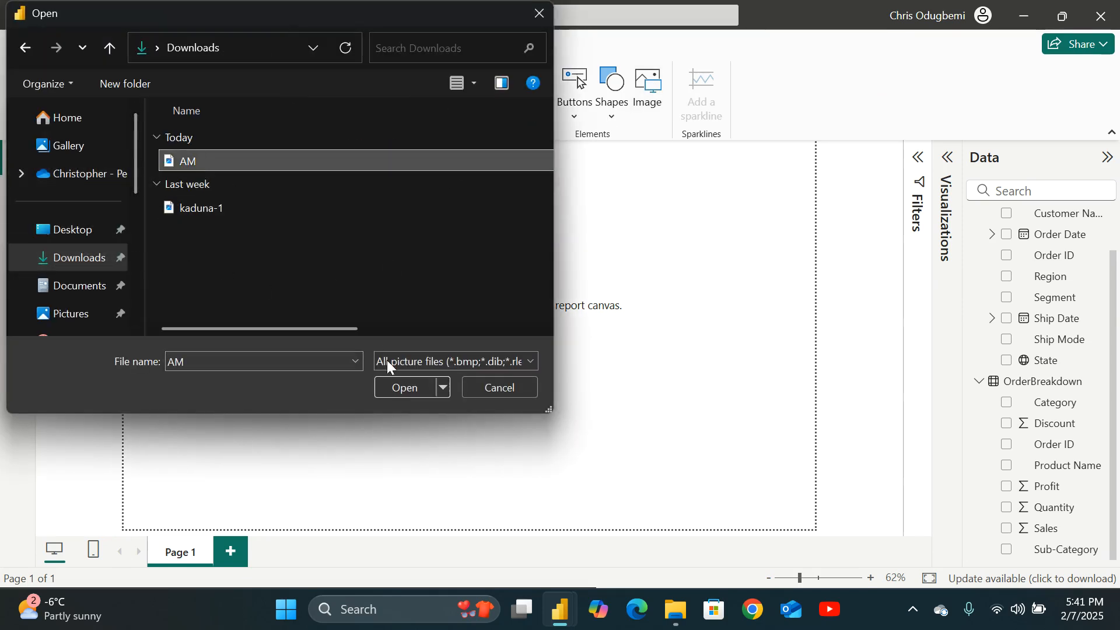
{"action": "left_click", "coordinate": [401, 388]}
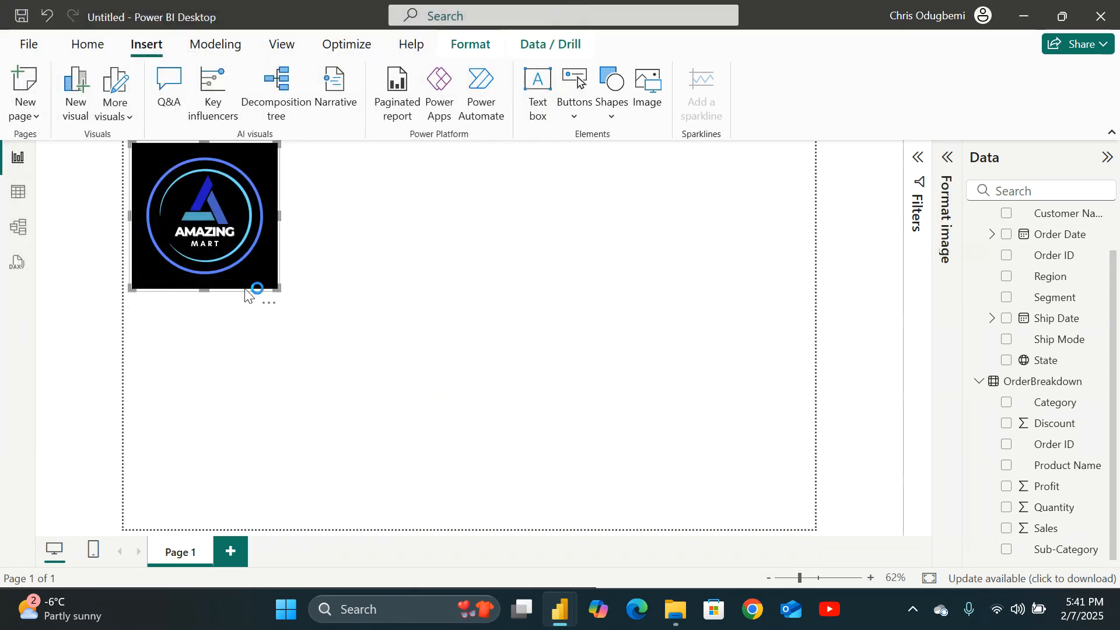
Resize the logo image to a small square and position it in the page's top-left corner.
{"action": "left_click_drag", "start_coordinate": [271, 287], "coordinate": [320, 350]}
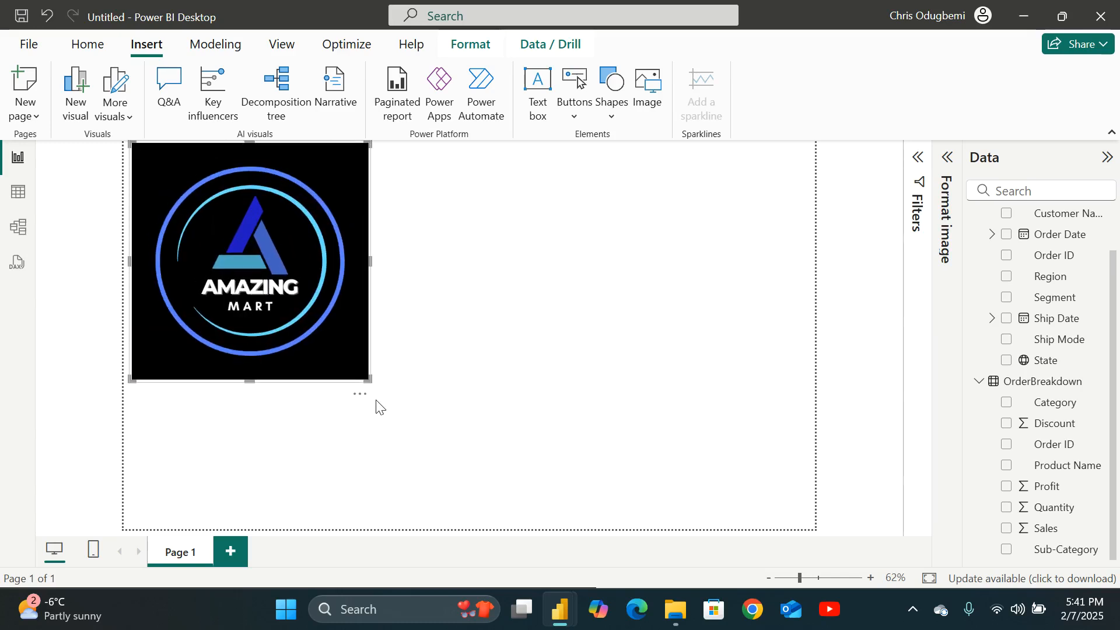
{"action": "left_click_drag", "start_coordinate": [368, 380], "coordinate": [222, 232]}
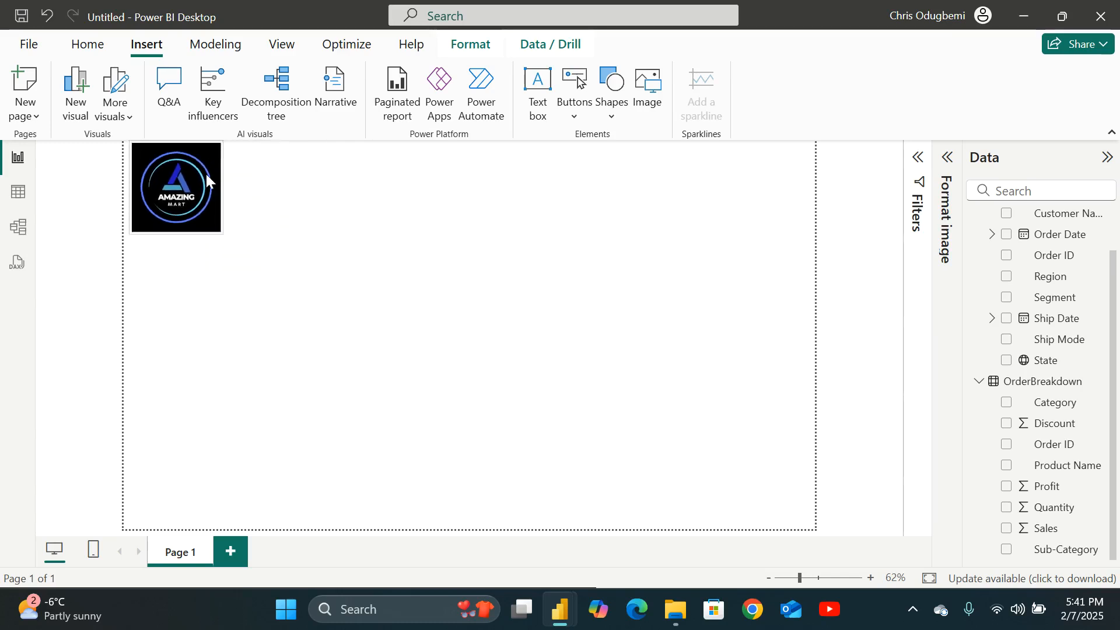
{"action": "left_click_drag", "start_coordinate": [206, 172], "coordinate": [162, 175]}
{"action": "left_click_drag", "start_coordinate": [205, 220], "coordinate": [203, 217]}
{"action": "left_click", "coordinate": [86, 175]}
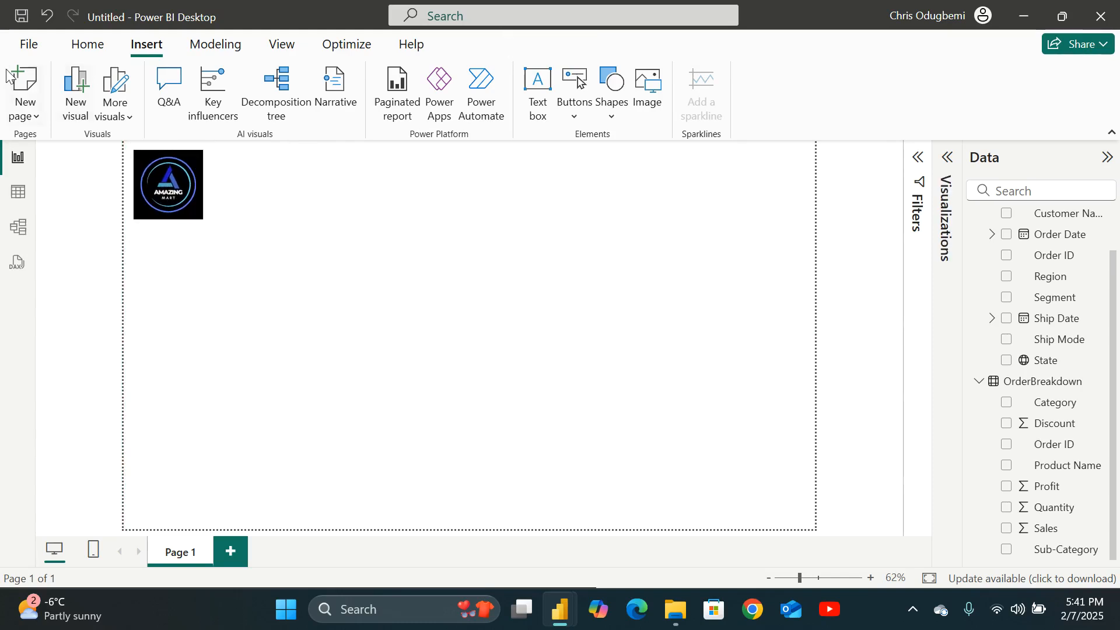
Save the report to the Desktop as a Power BI file named Practice.
{"action": "left_click", "coordinate": [32, 47]}
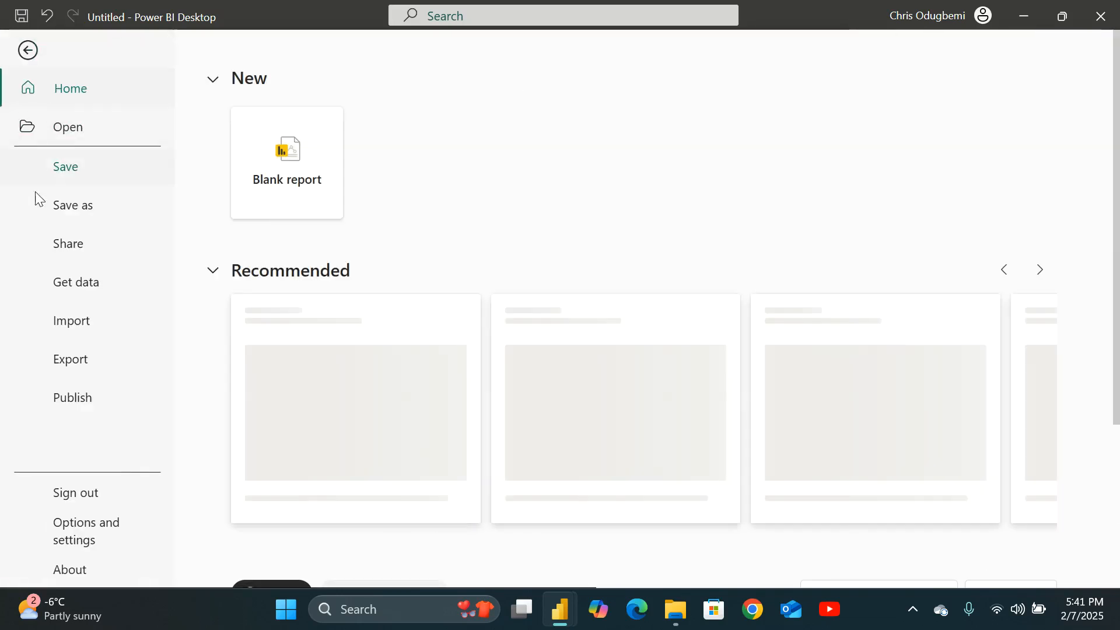
{"action": "left_click", "coordinate": [78, 207]}
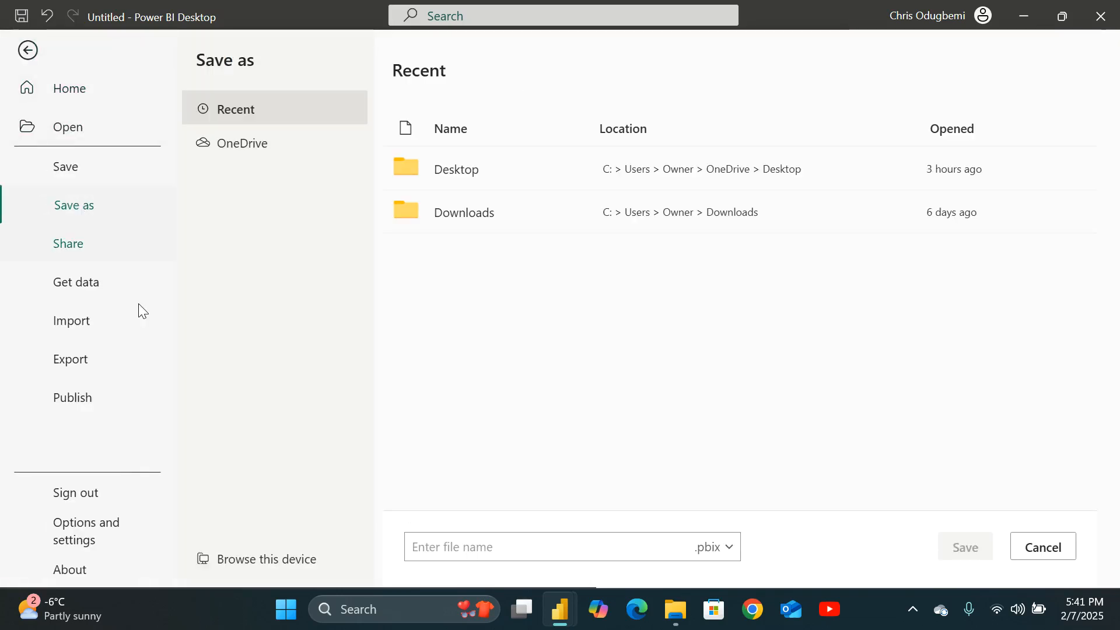
{"action": "left_click", "coordinate": [254, 560]}
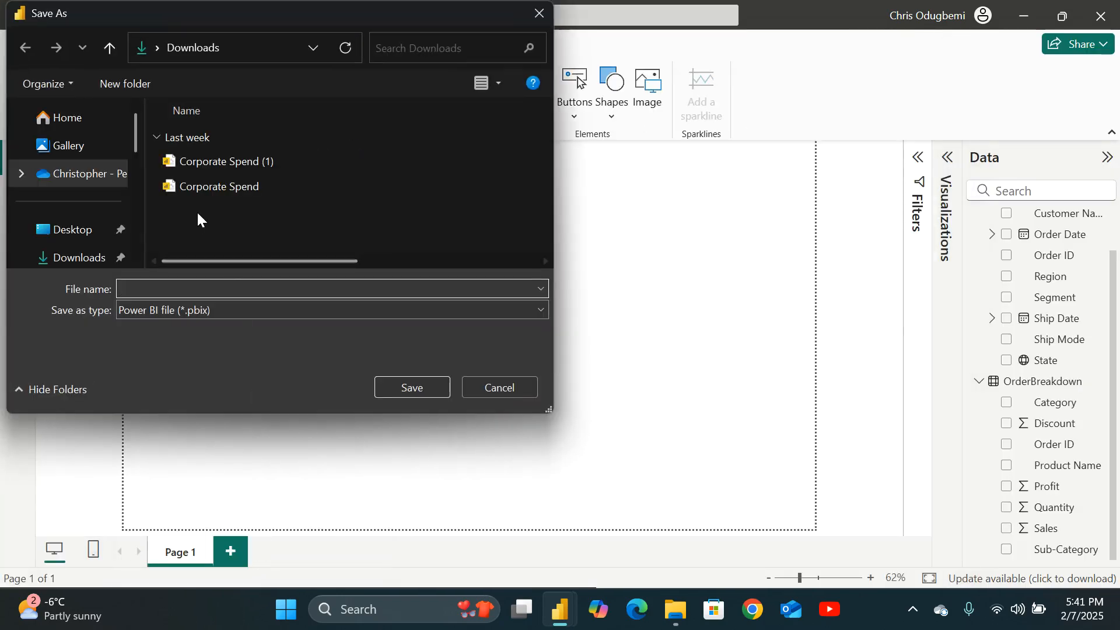
{"action": "left_click", "coordinate": [71, 230]}
{"action": "left_click", "coordinate": [247, 285]}
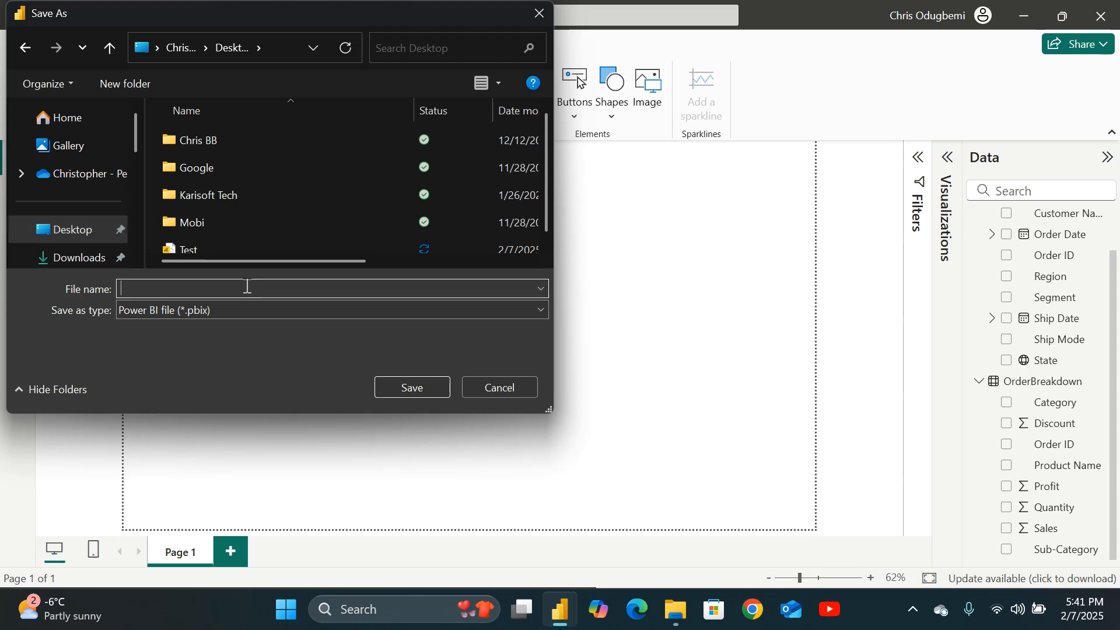
{"action": "type", "text": "P"}
{"action": "key", "text": "Caps_Lock"}
{"action": "type", "text": "ractice"}
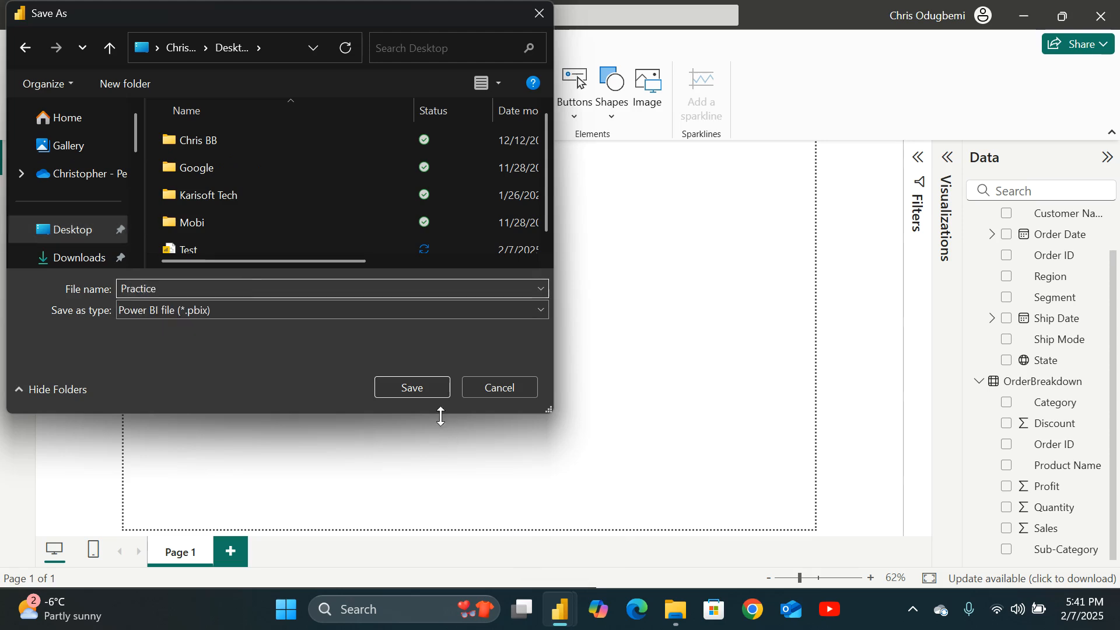
{"action": "left_click", "coordinate": [426, 386]}
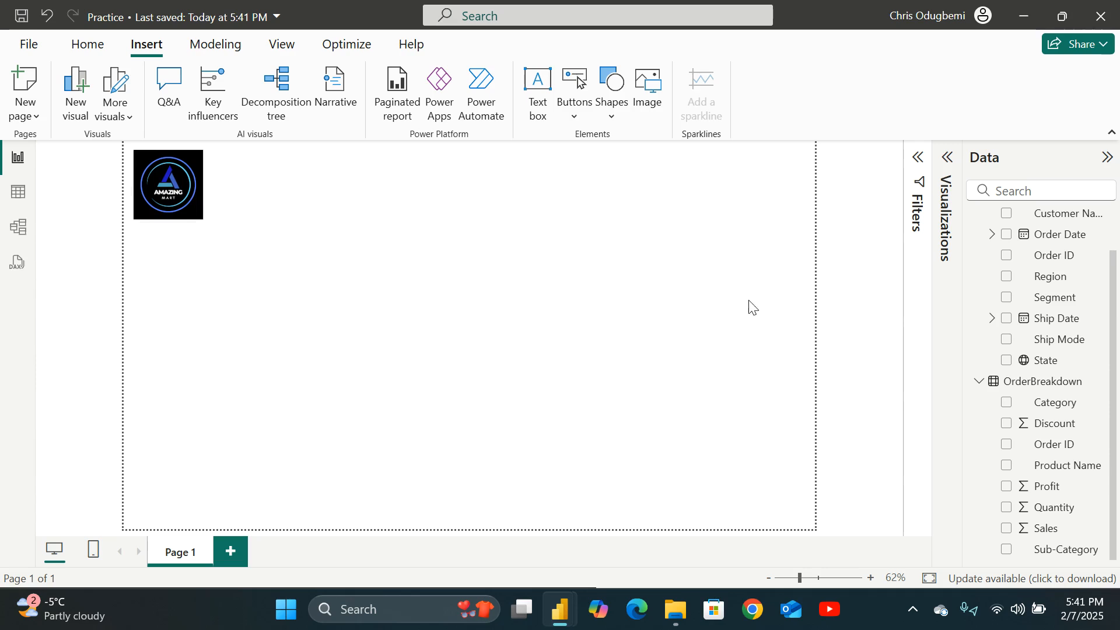
Add a new Card visual and place it beside the logo, widening it slightly.
{"action": "left_click", "coordinate": [947, 158]}
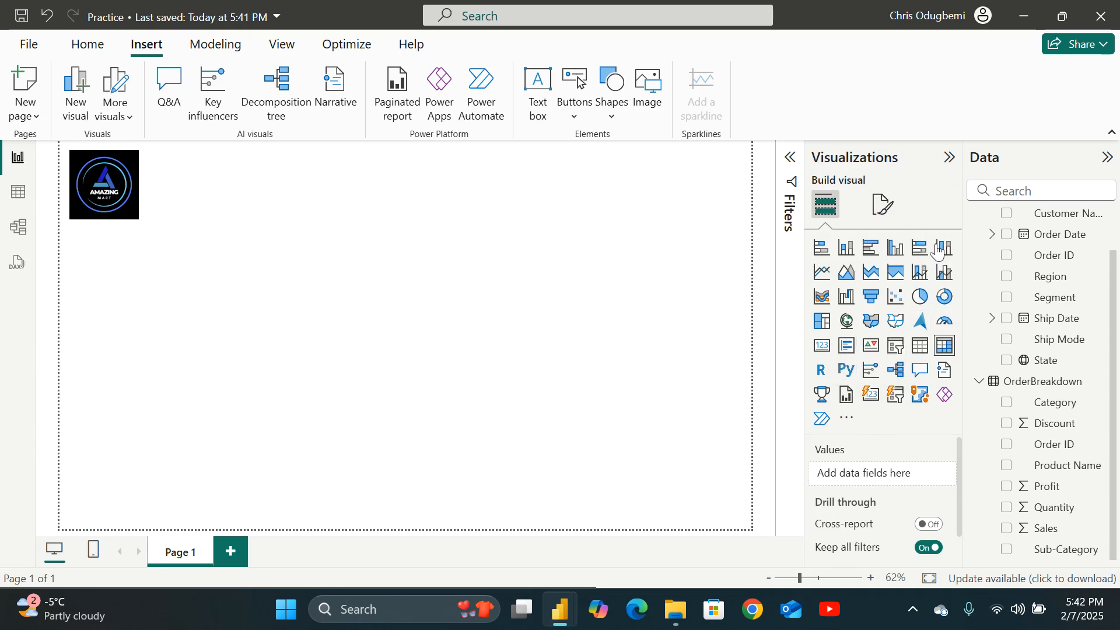
{"action": "left_click", "coordinate": [873, 400]}
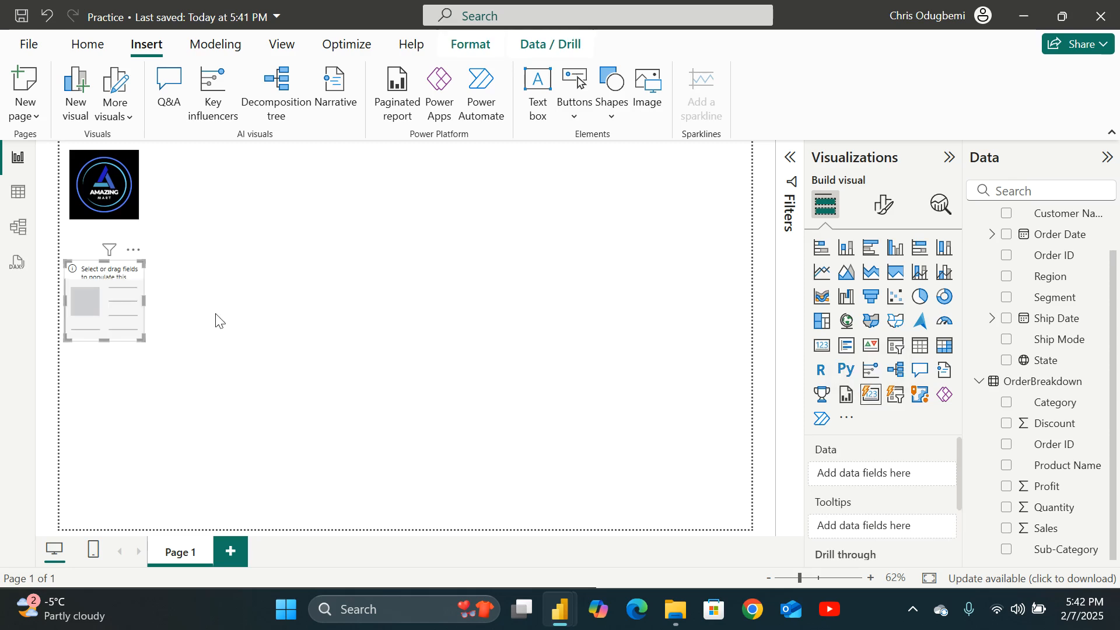
{"action": "left_click_drag", "start_coordinate": [89, 303], "coordinate": [203, 193]}
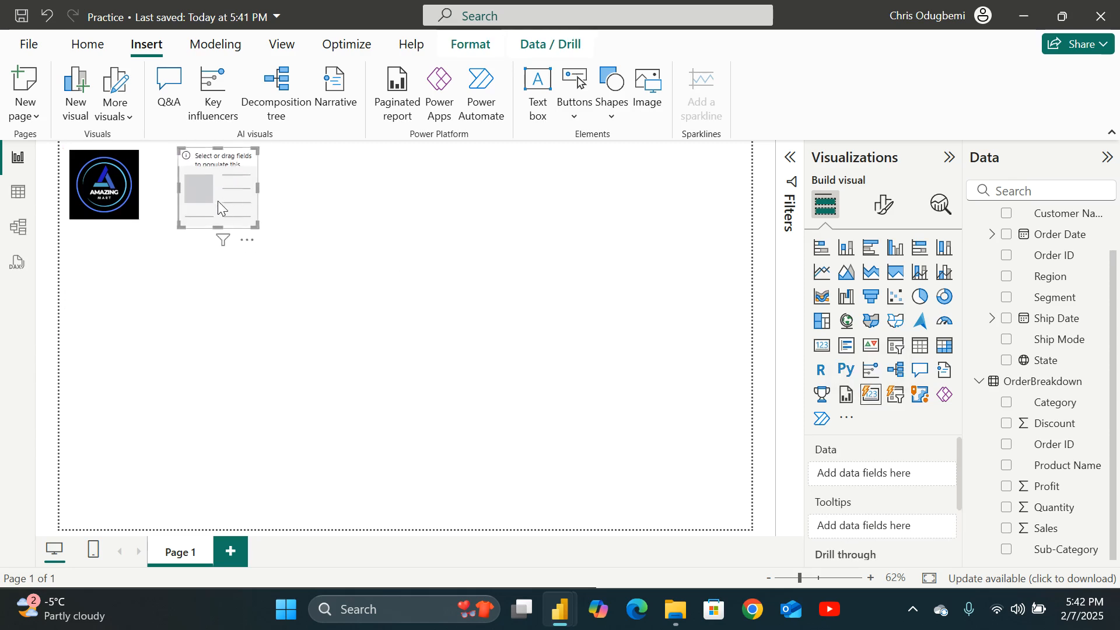
{"action": "left_click_drag", "start_coordinate": [176, 185], "coordinate": [165, 184]}
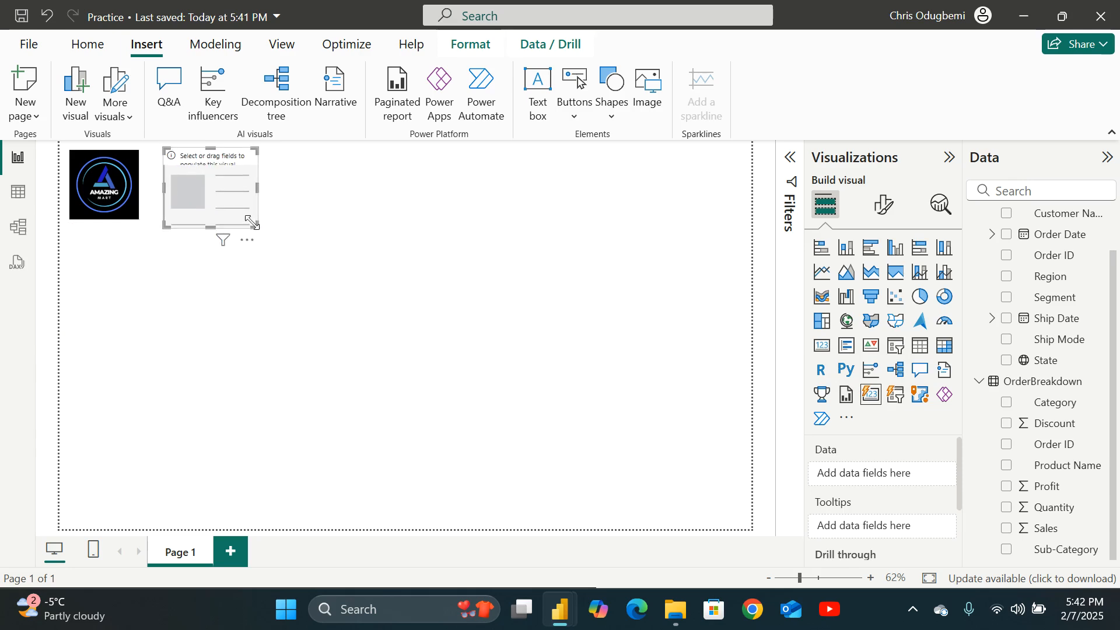
{"action": "mouse_move", "coordinate": [257, 227]}
{"action": "left_mouse_down"}
{"action": "mouse_move", "coordinate": [264, 217]}
{"action": "mouse_move", "coordinate": [222, 194]}
{"action": "mouse_move", "coordinate": [282, 192]}
{"action": "mouse_move", "coordinate": [278, 225]}
{"action": "left_mouse_up"}
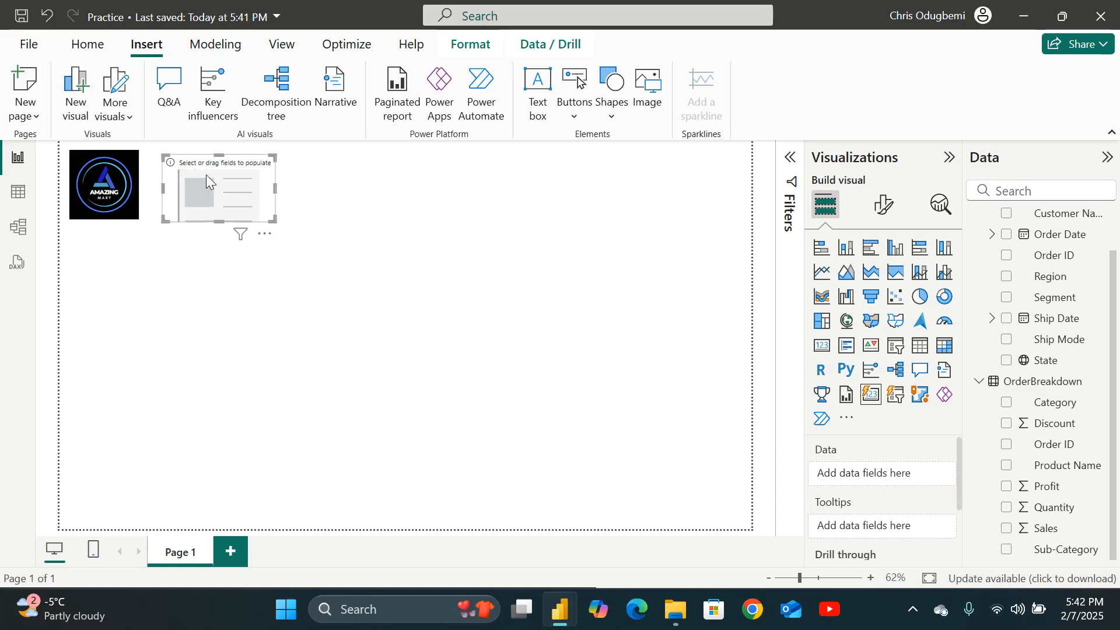
{"action": "scroll", "coordinate": [908, 470], "scroll_direction": "down", "scroll_amount": 2}
{"action": "scroll", "coordinate": [910, 471], "scroll_direction": "up", "scroll_amount": 2}
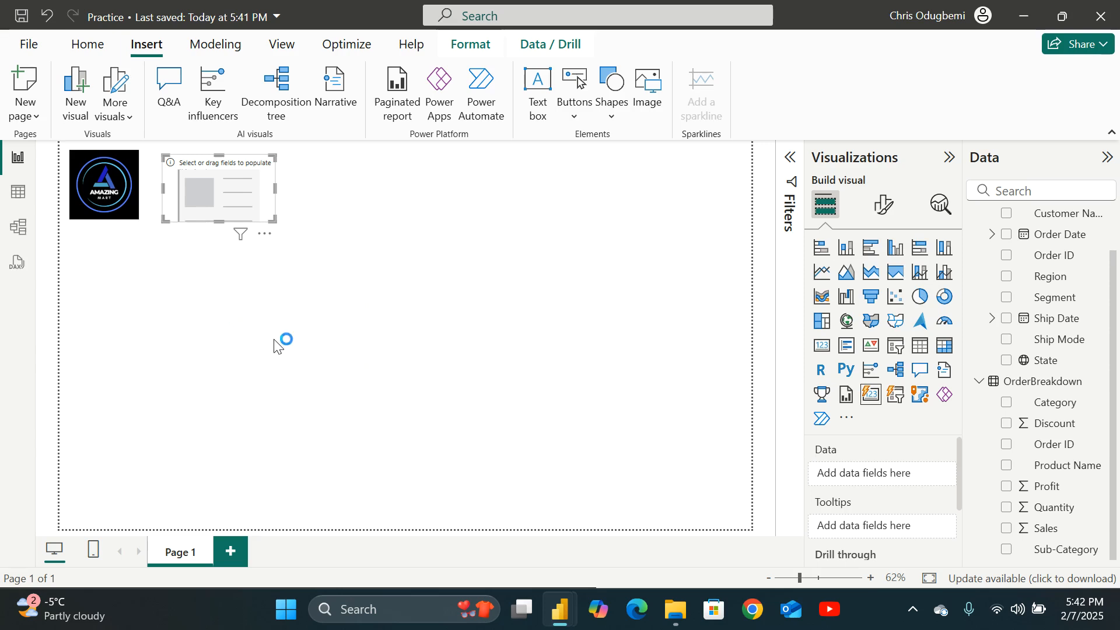
Add the Sales field from OrderBreakdown to the card visual and widen the card slightly beside the logo.
{"action": "left_click", "coordinate": [314, 332]}
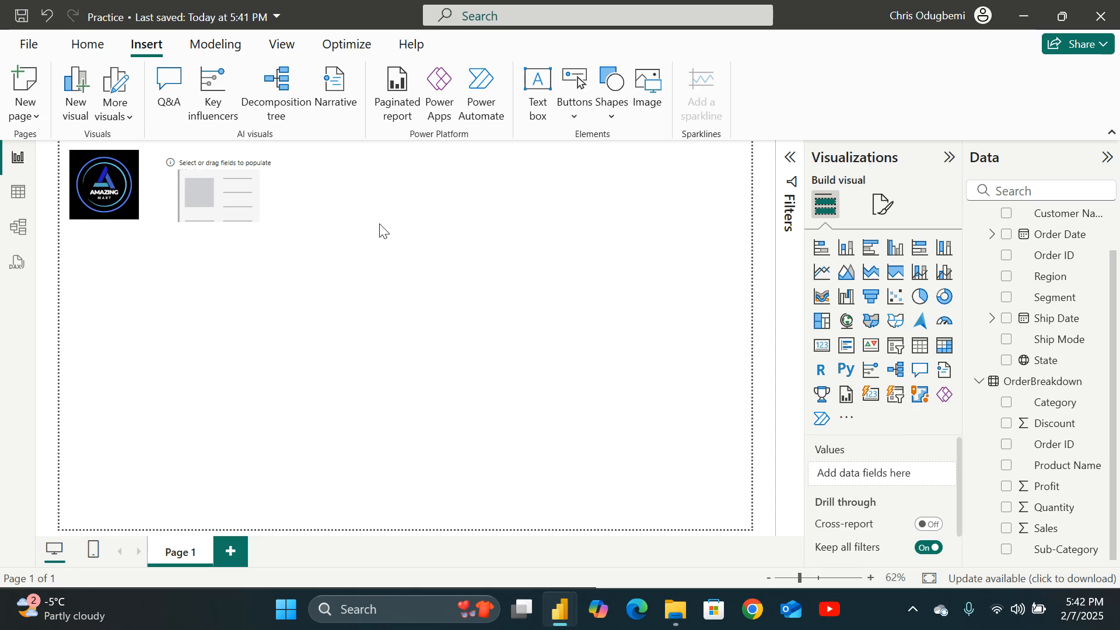
{"action": "left_click", "coordinate": [234, 201]}
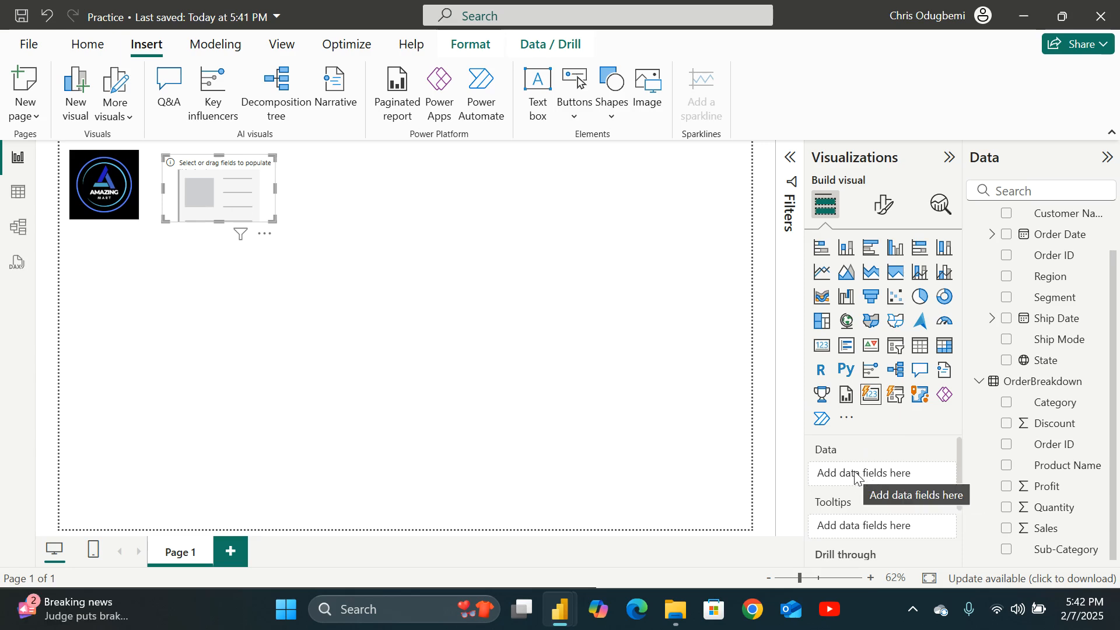
{"action": "left_click", "coordinate": [299, 325]}
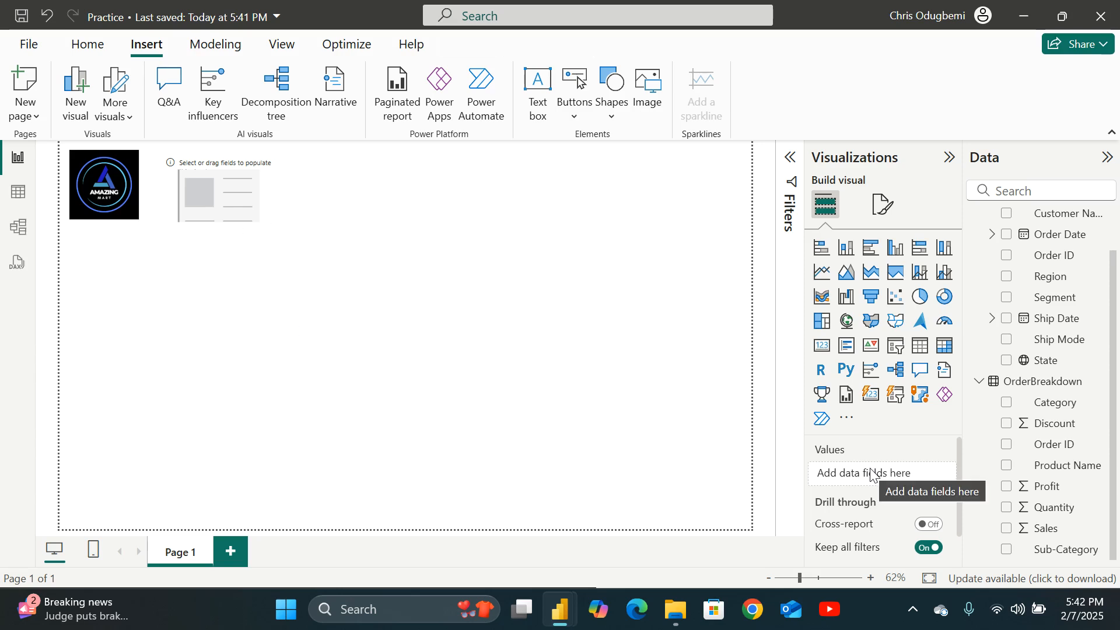
{"action": "left_click", "coordinate": [248, 209]}
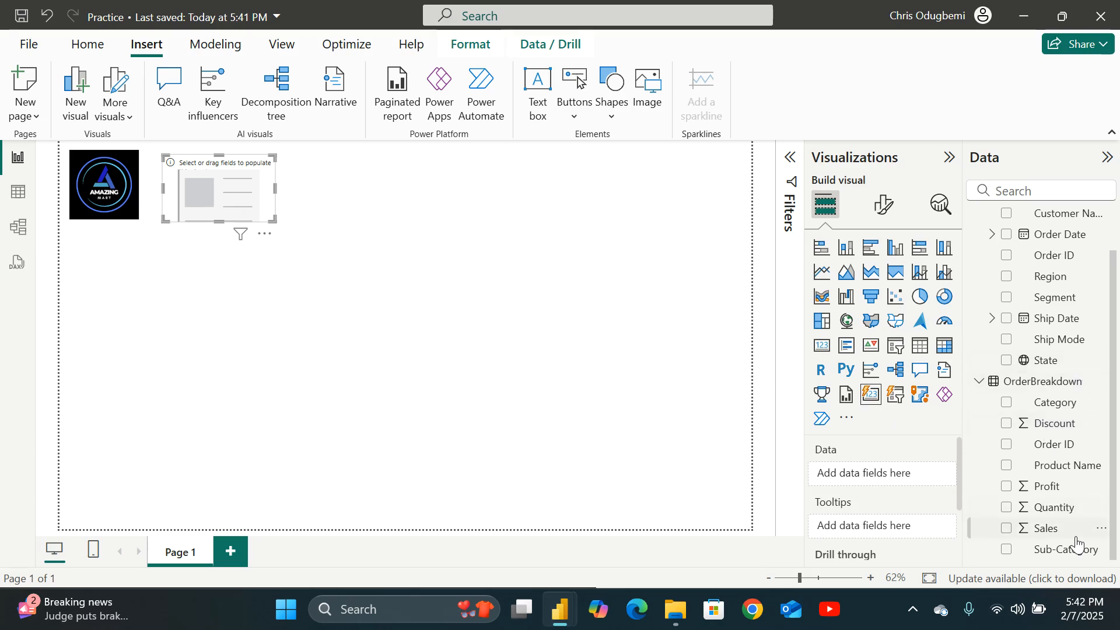
{"action": "left_click", "coordinate": [1006, 528]}
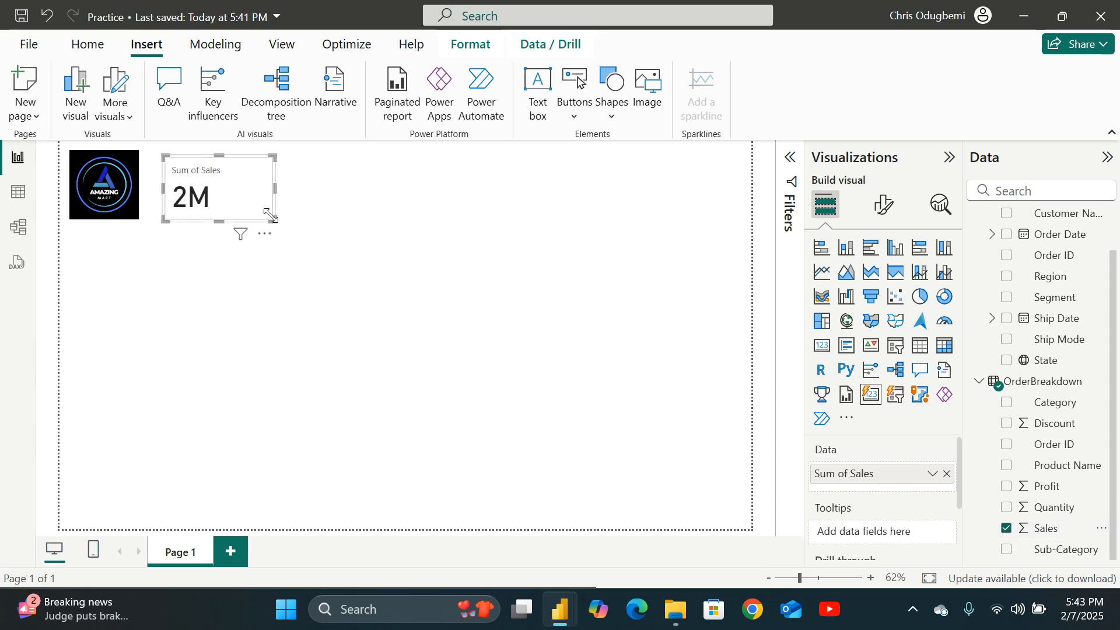
{"action": "left_click_drag", "start_coordinate": [270, 216], "coordinate": [286, 221]}
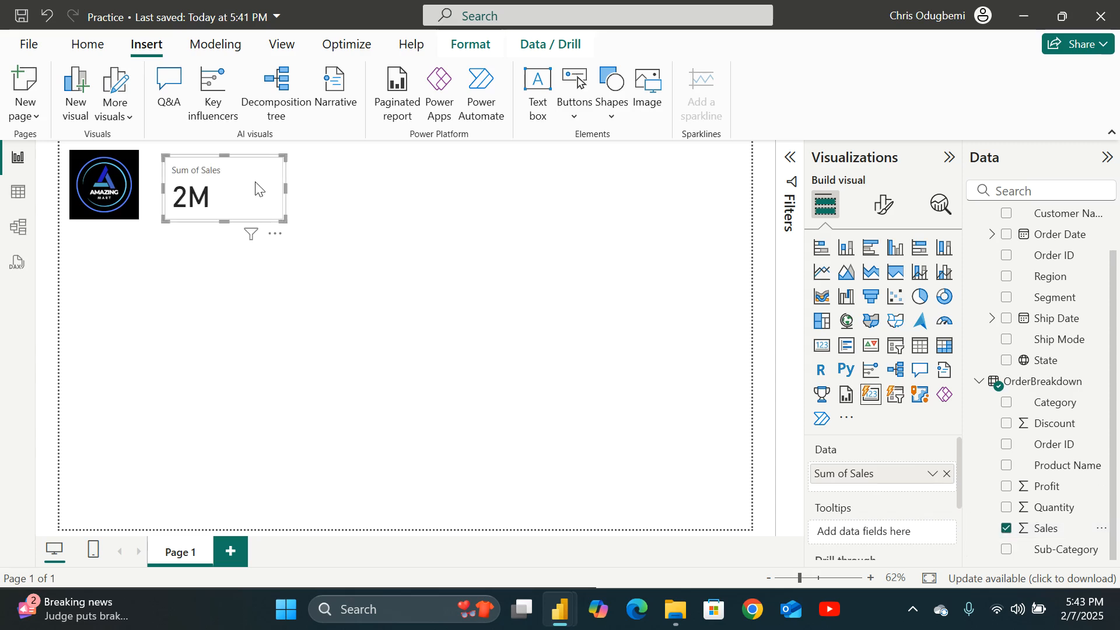
{"action": "left_click_drag", "start_coordinate": [254, 175], "coordinate": [258, 178]}
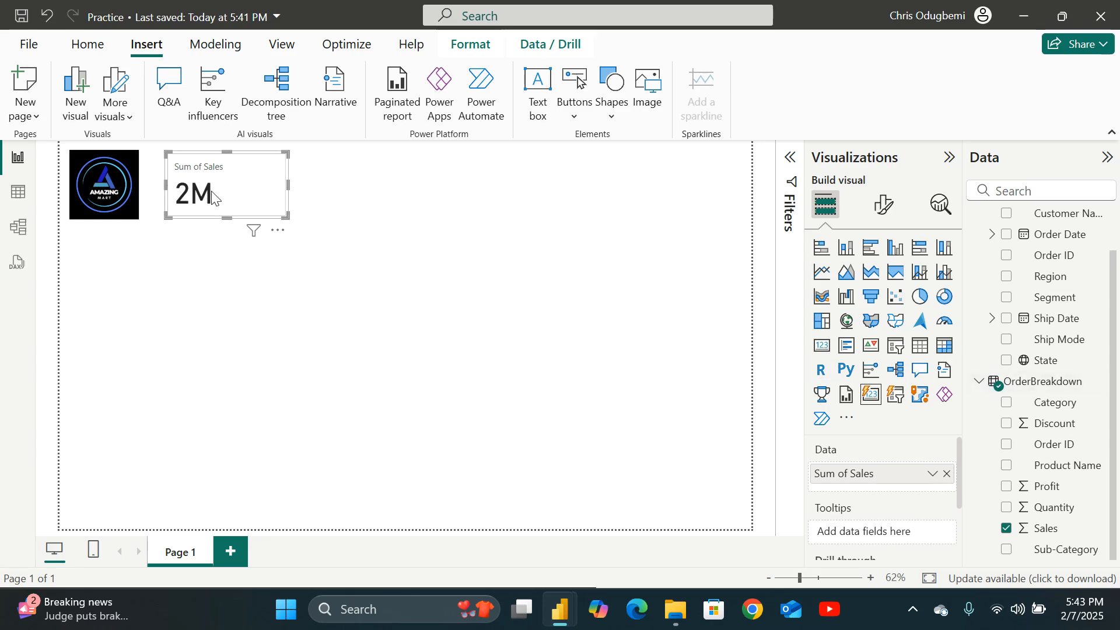
Try switching the card's layout arrangement to Grid and back to Single row.
{"action": "left_click", "coordinate": [884, 204]}
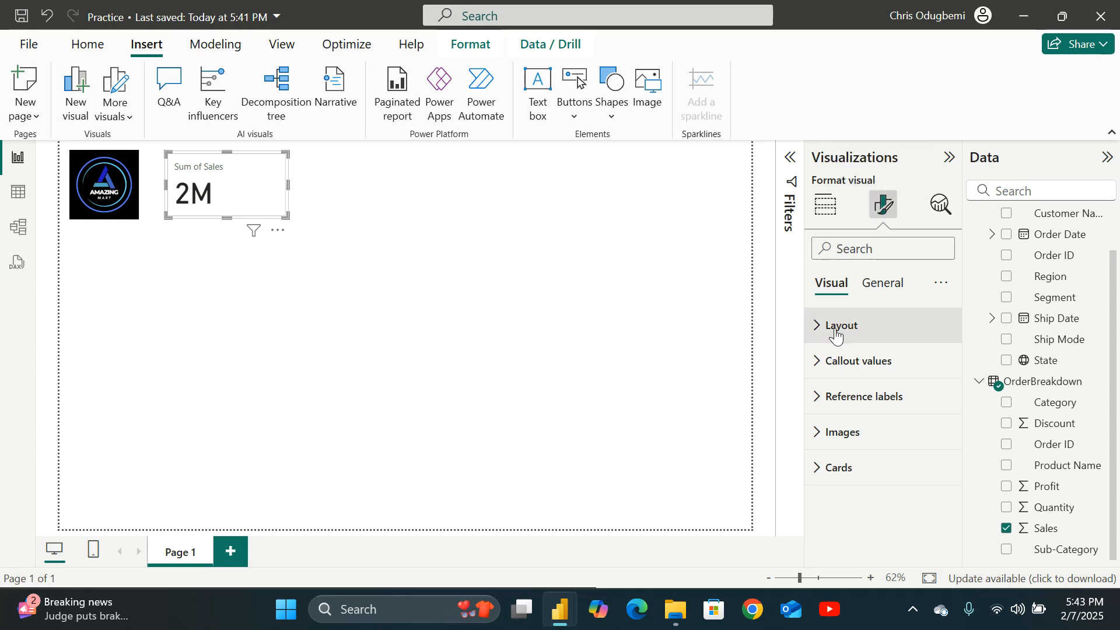
{"action": "left_click", "coordinate": [815, 326]}
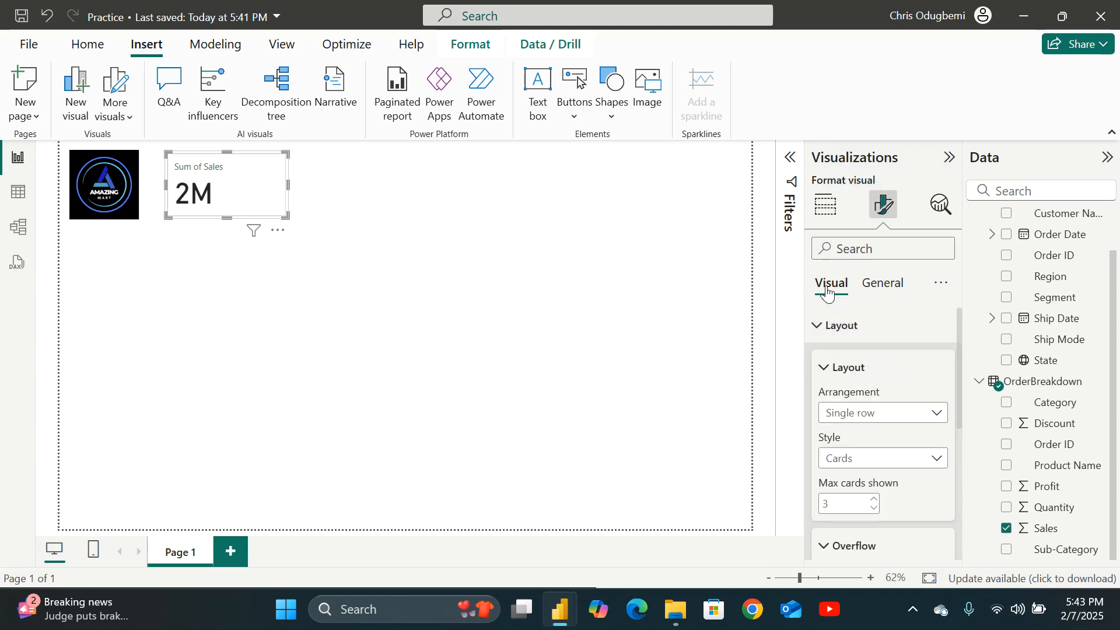
{"action": "left_click", "coordinate": [885, 284]}
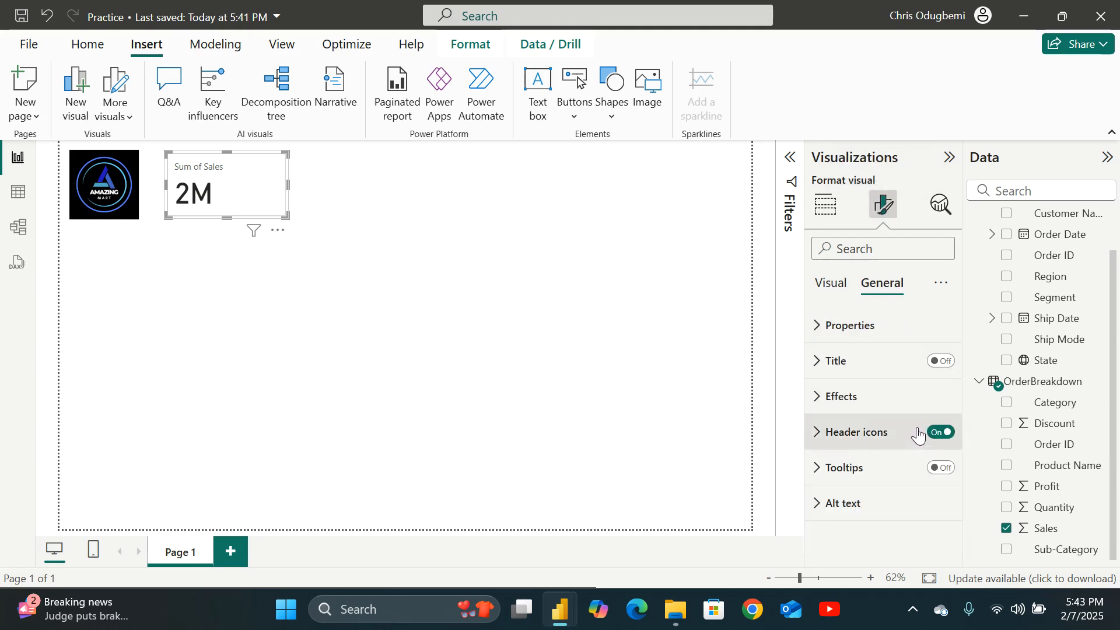
{"action": "left_click", "coordinate": [827, 286]}
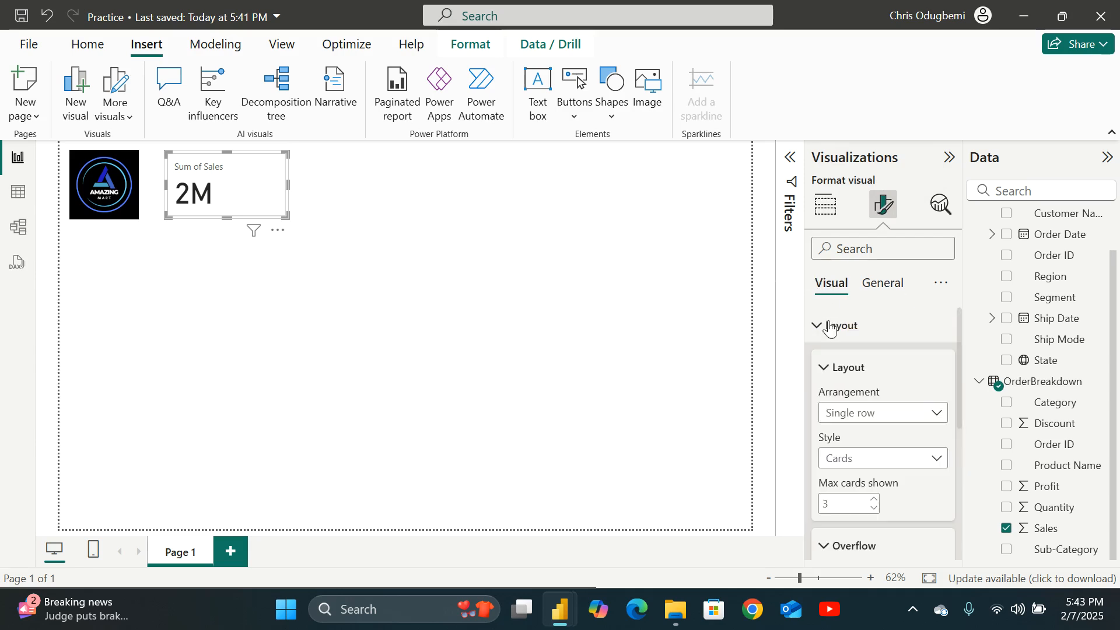
{"action": "scroll", "coordinate": [852, 375], "scroll_direction": "down", "scroll_amount": 3}
{"action": "scroll", "coordinate": [852, 375], "scroll_direction": "up", "scroll_amount": 4}
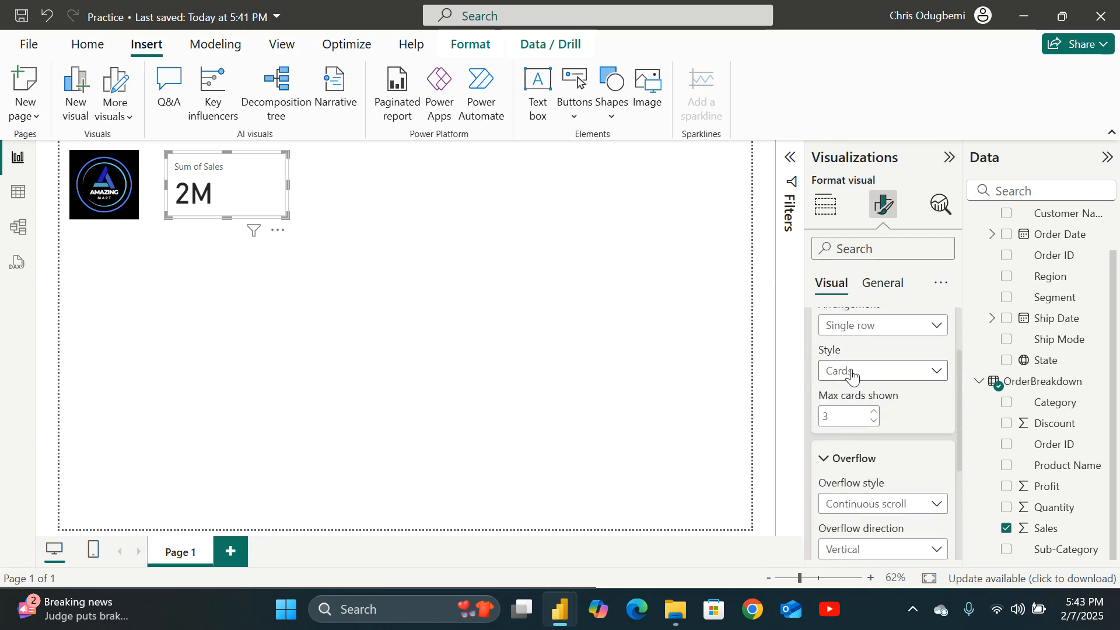
{"action": "left_click", "coordinate": [934, 418]}
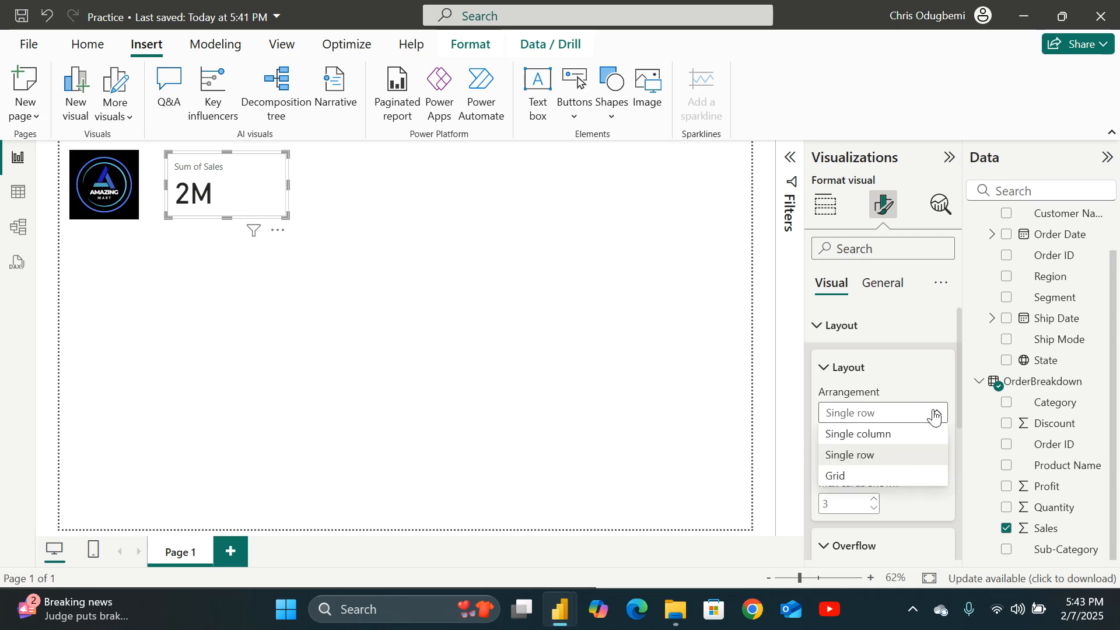
{"action": "left_click", "coordinate": [866, 483]}
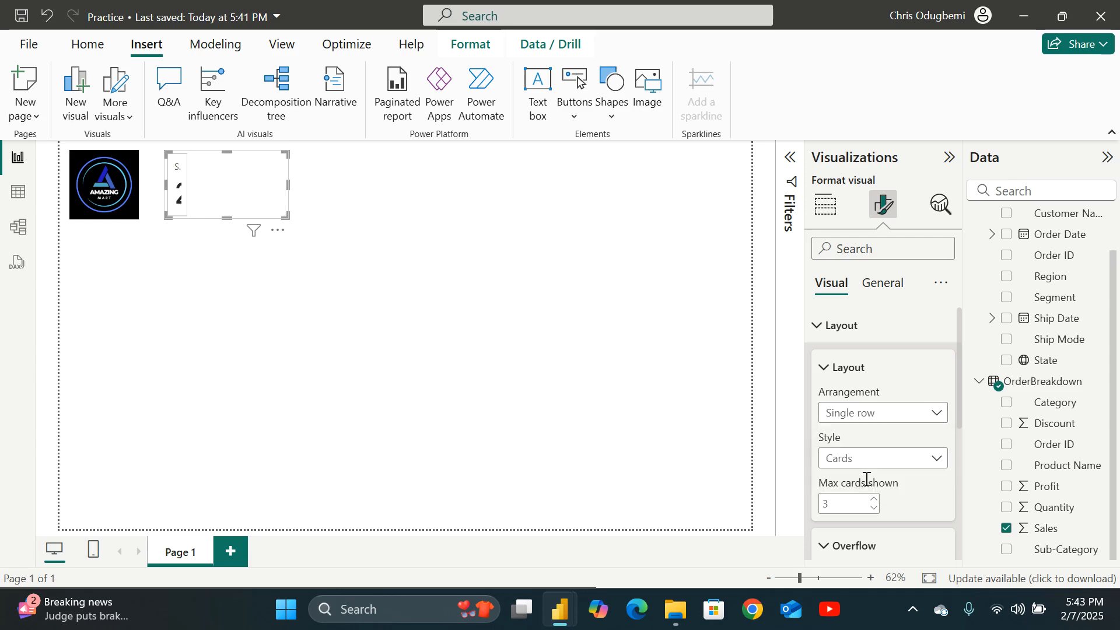
{"action": "left_click", "coordinate": [937, 424]}
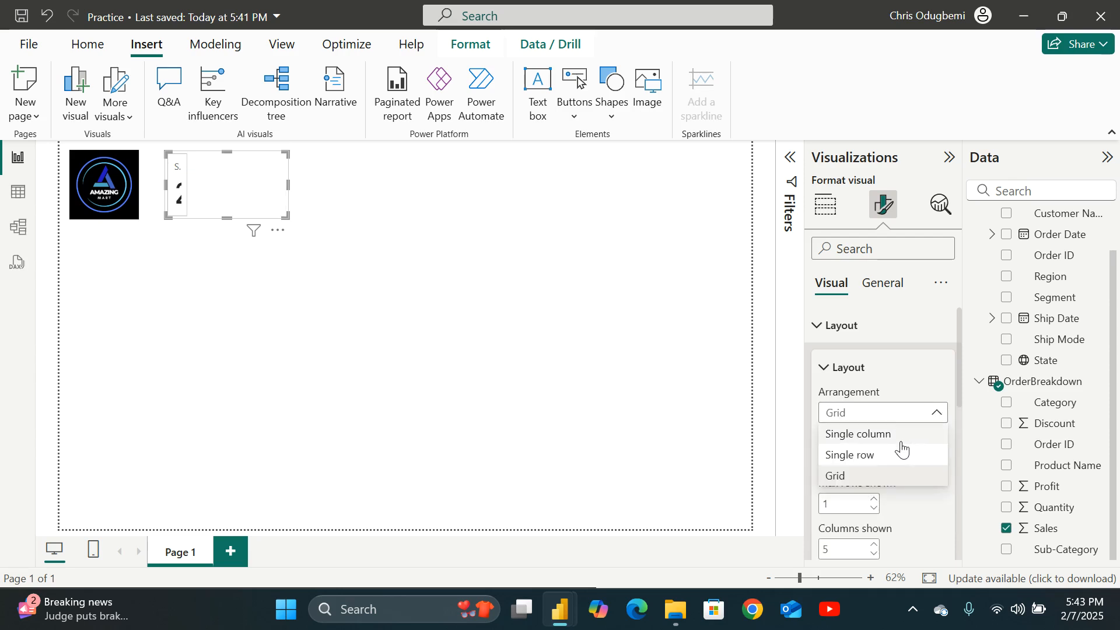
{"action": "left_click", "coordinate": [867, 454]}
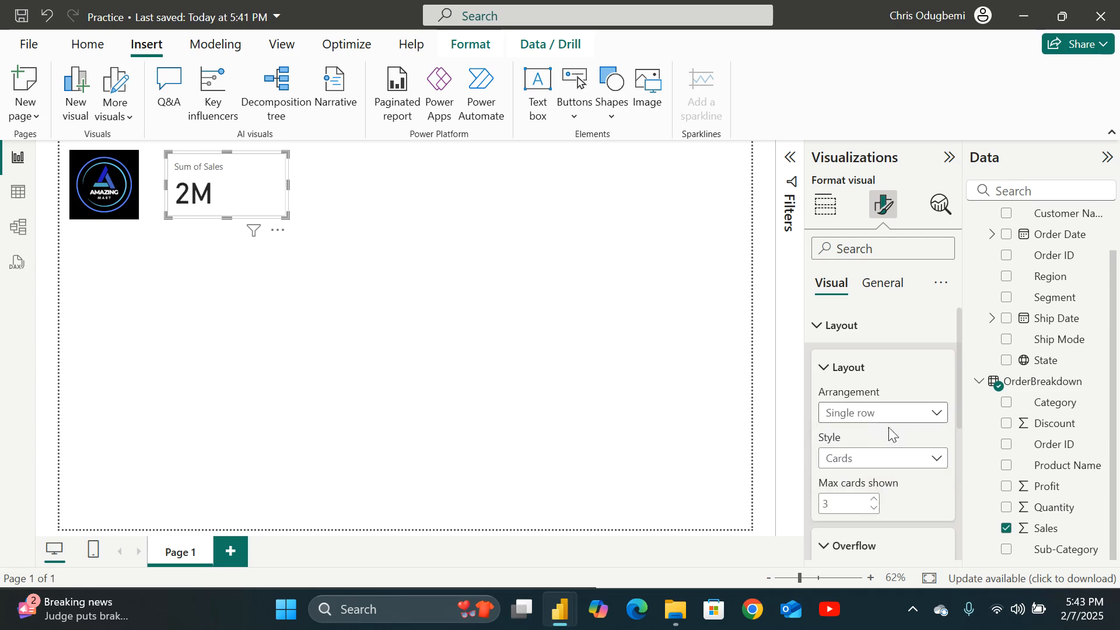
Try switching the card's layout style to Table and back to Cards.
{"action": "scroll", "coordinate": [927, 443], "scroll_direction": "down", "scroll_amount": 2}
{"action": "left_click", "coordinate": [933, 374]}
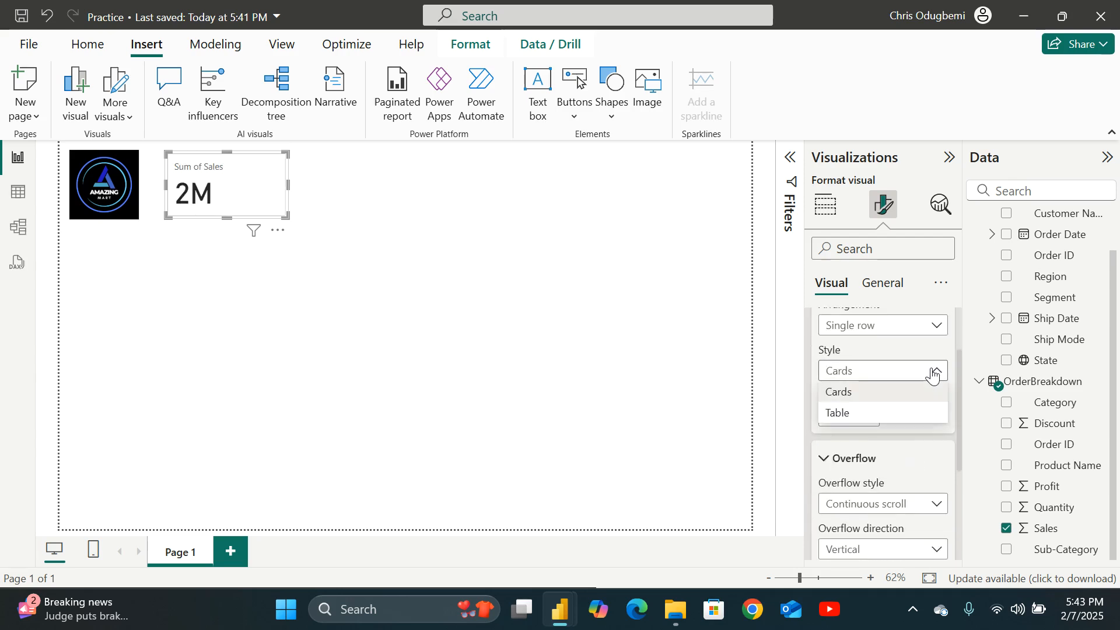
{"action": "left_click", "coordinate": [844, 413]}
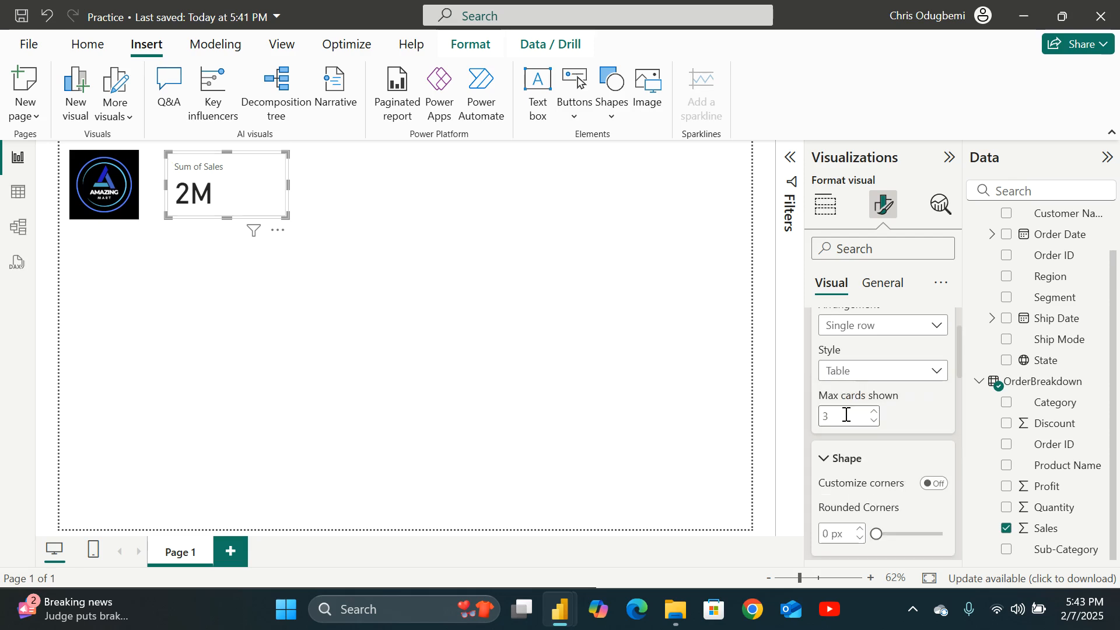
{"action": "left_click", "coordinate": [921, 371]}
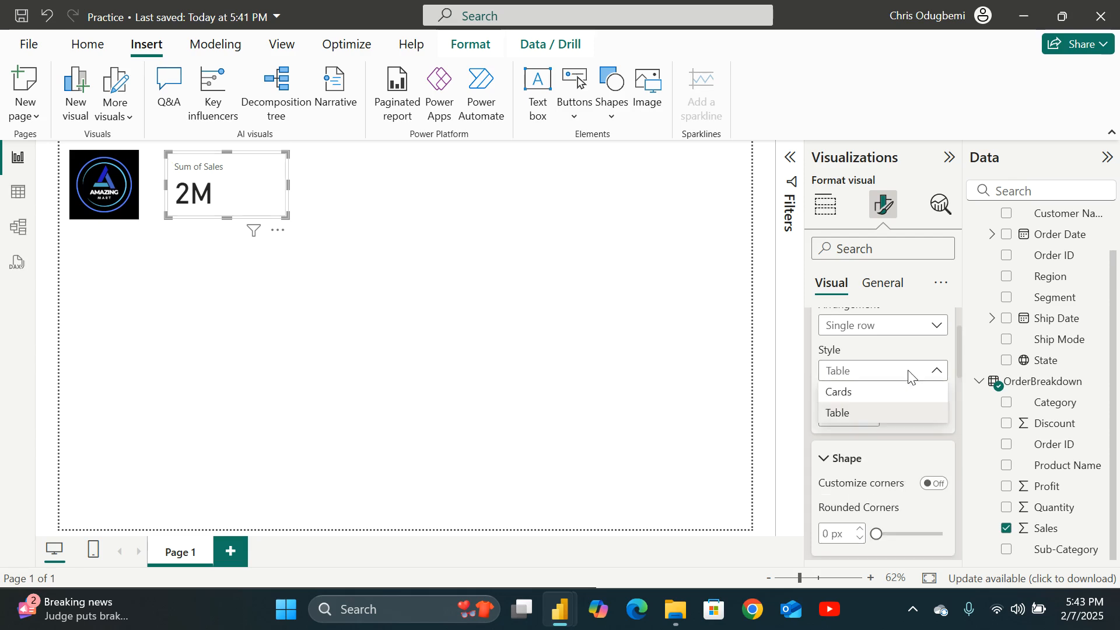
{"action": "left_click", "coordinate": [862, 396]}
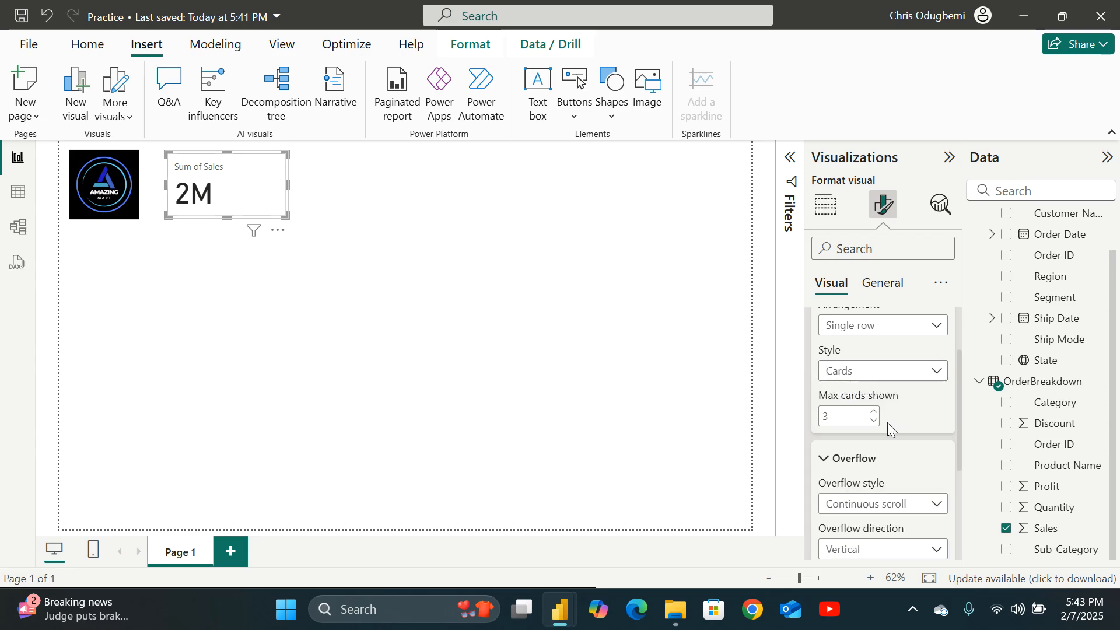
{"action": "scroll", "coordinate": [895, 425], "scroll_direction": "down", "scroll_amount": 2}
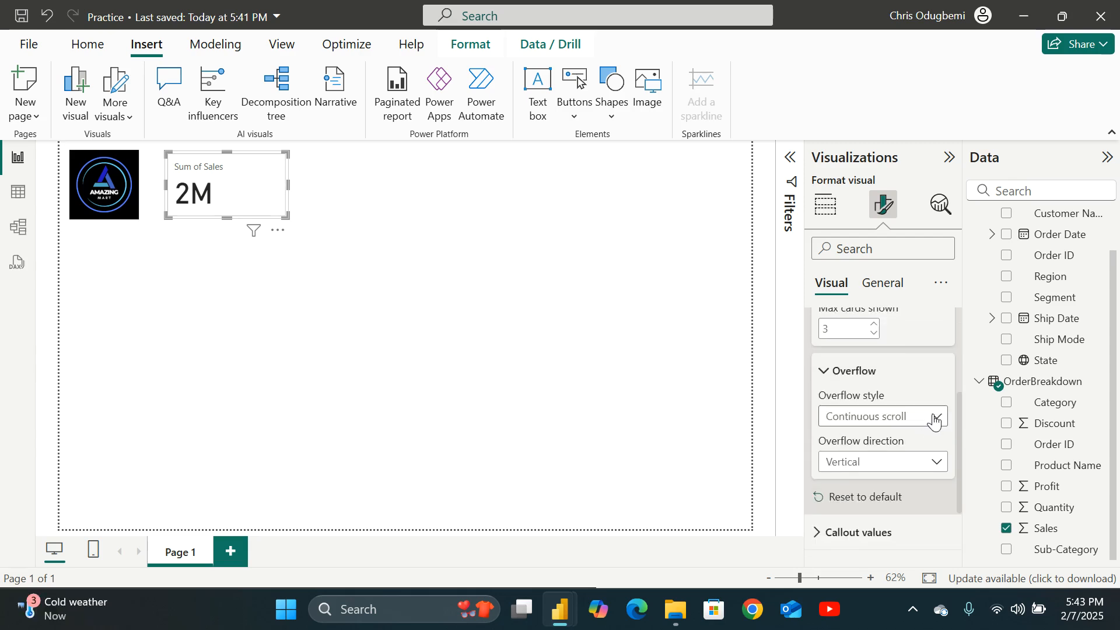
{"action": "scroll", "coordinate": [933, 418], "scroll_direction": "up", "scroll_amount": 4}
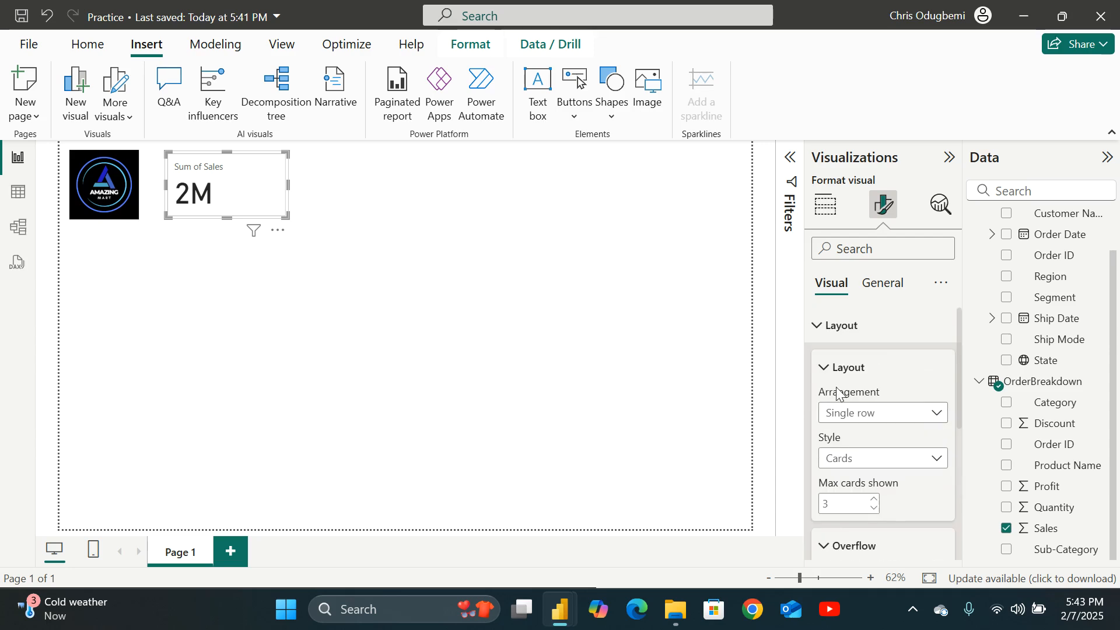
{"action": "left_click", "coordinate": [814, 330]}
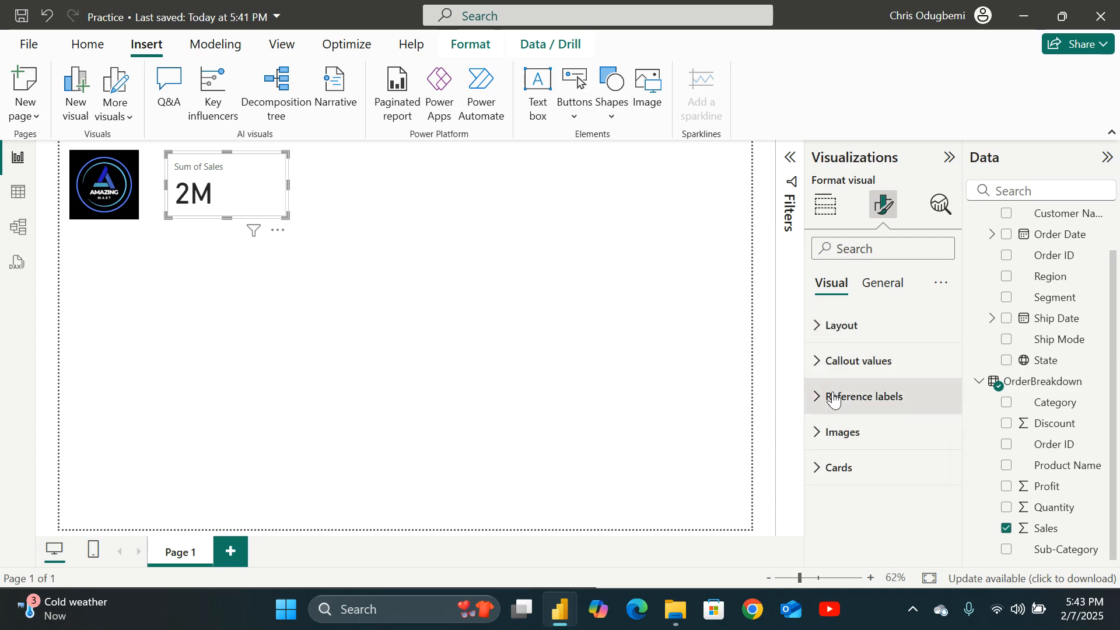
Center-align the card's callout values horizontally.
{"action": "left_click", "coordinate": [817, 362]}
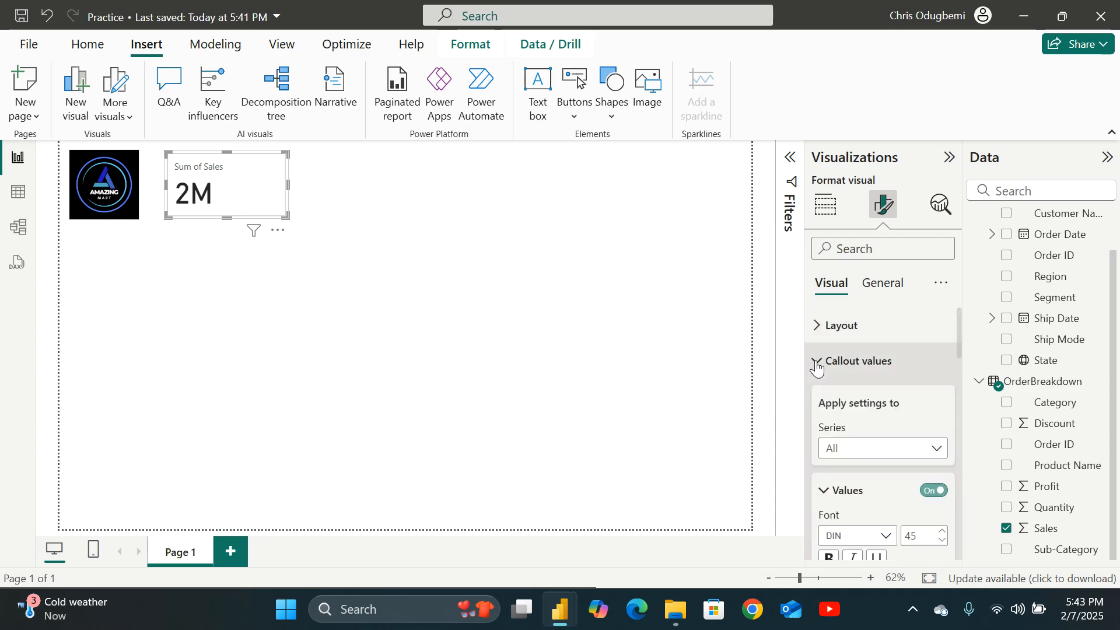
{"action": "scroll", "coordinate": [853, 385], "scroll_direction": "down", "scroll_amount": 2}
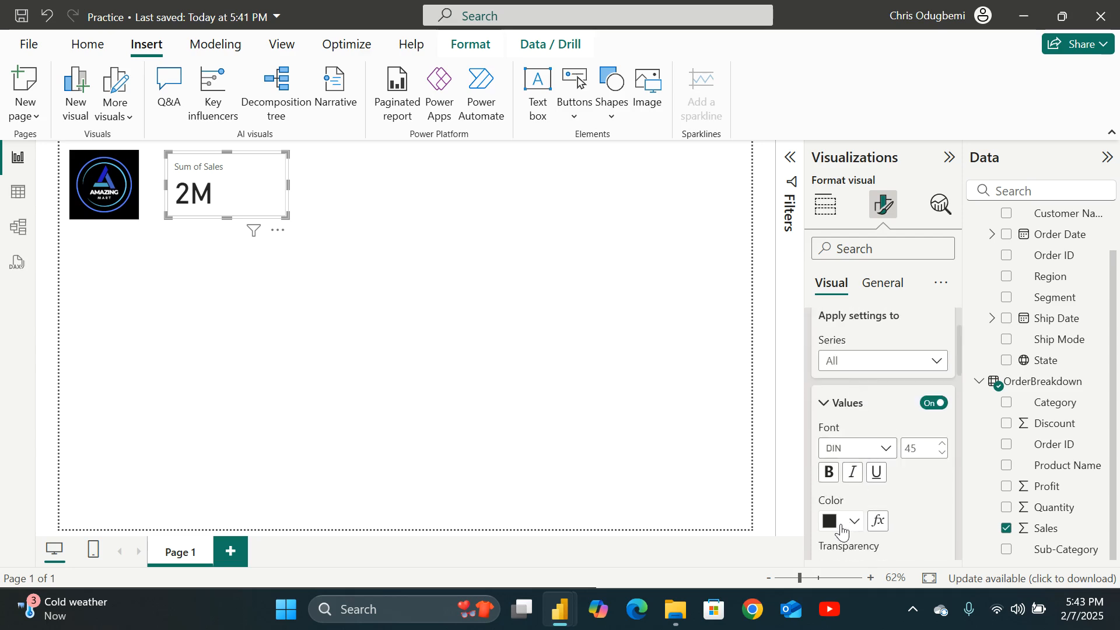
{"action": "scroll", "coordinate": [891, 470], "scroll_direction": "down", "scroll_amount": 4}
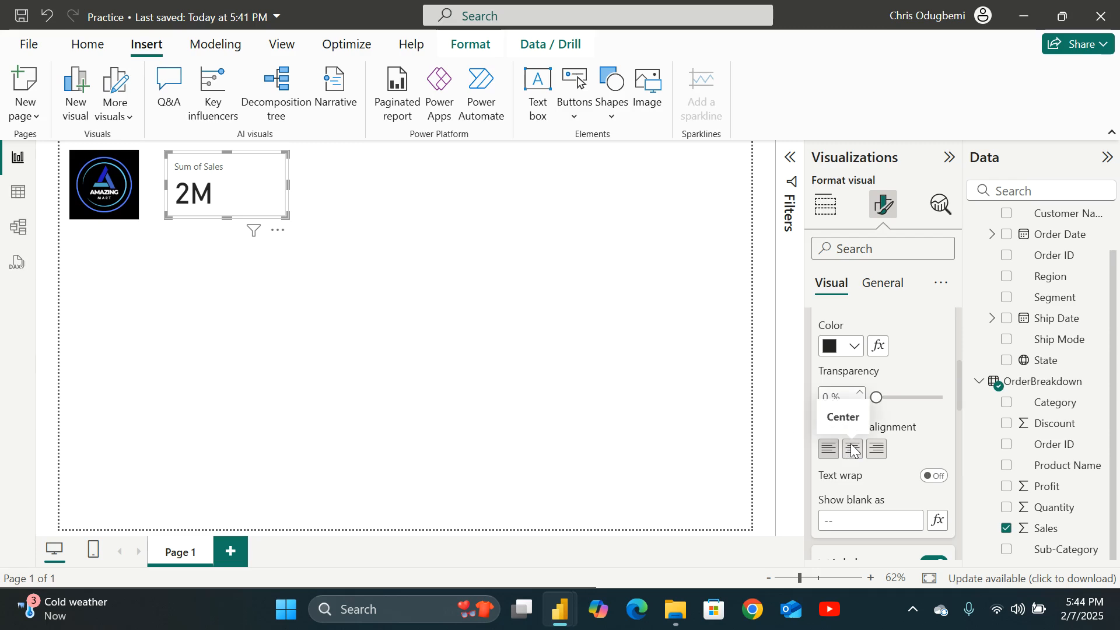
{"action": "left_click", "coordinate": [852, 459]}
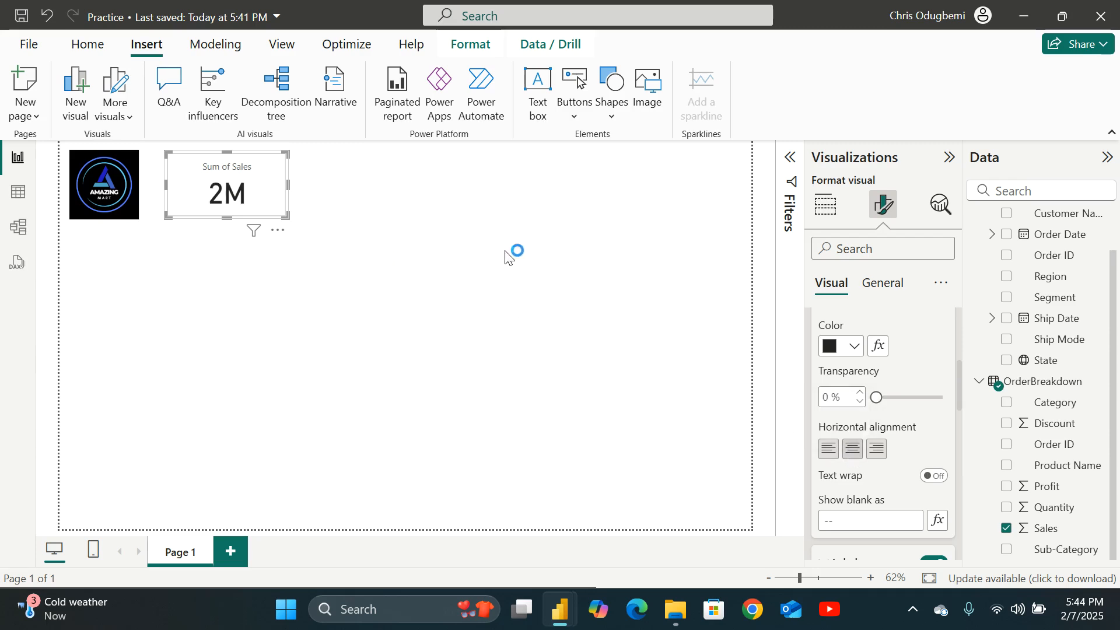
Set the card label's font size to 15.
{"action": "scroll", "coordinate": [913, 437], "scroll_direction": "down", "scroll_amount": 1}
{"action": "scroll", "coordinate": [913, 443], "scroll_direction": "down", "scroll_amount": 2}
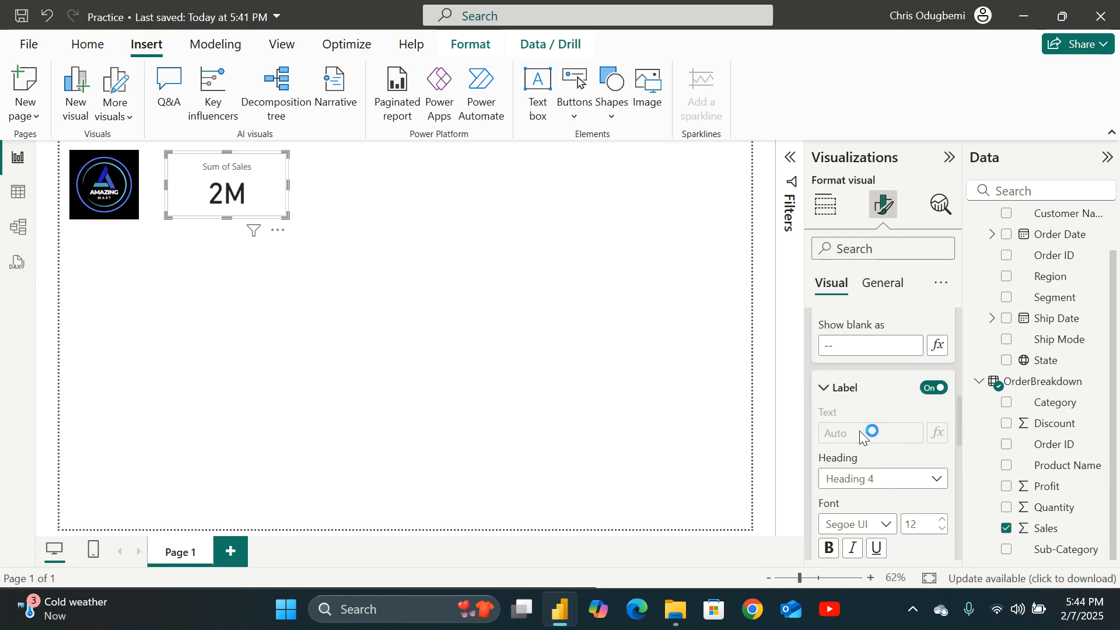
{"action": "scroll", "coordinate": [857, 432], "scroll_direction": "down", "scroll_amount": 2}
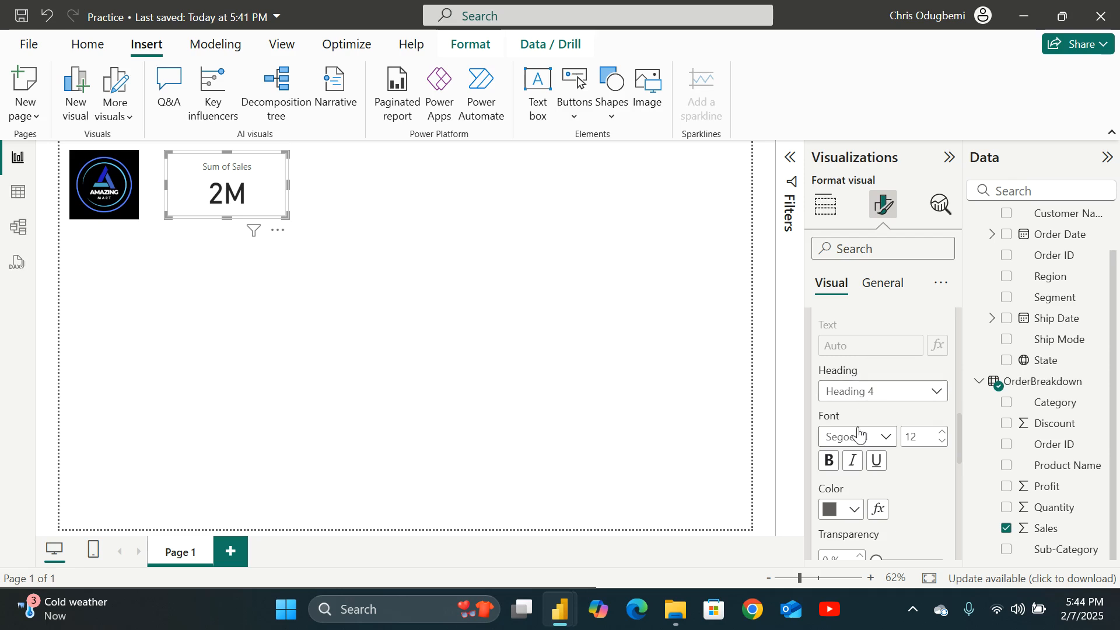
{"action": "scroll", "coordinate": [850, 429], "scroll_direction": "down", "scroll_amount": 4}
{"action": "scroll", "coordinate": [831, 376], "scroll_direction": "down", "scroll_amount": 2}
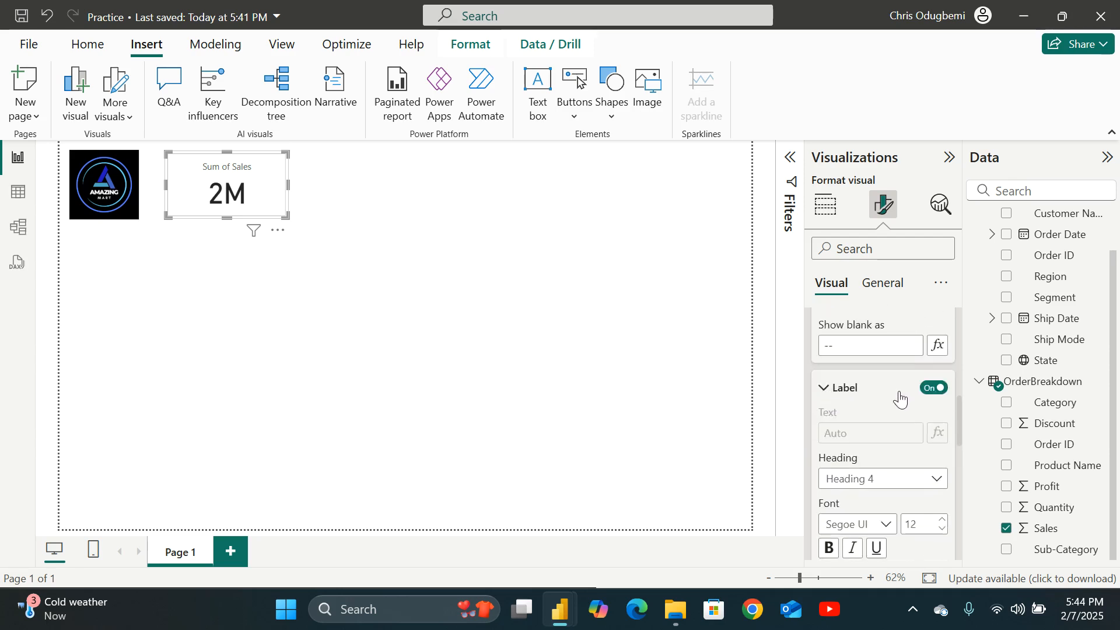
{"action": "scroll", "coordinate": [882, 414], "scroll_direction": "down", "scroll_amount": 2}
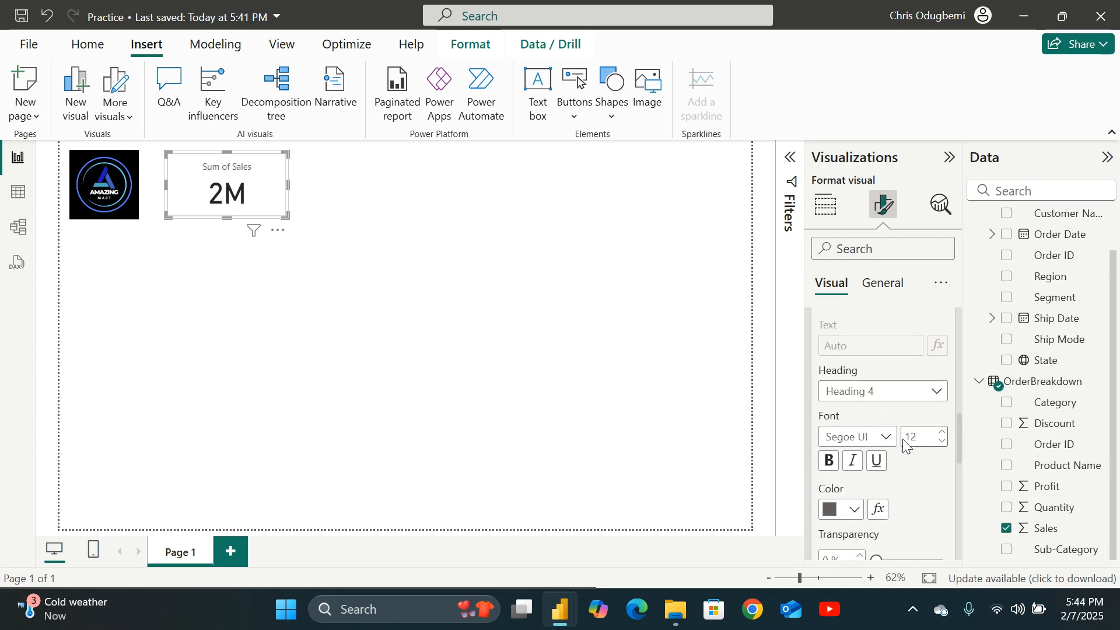
{"action": "scroll", "coordinate": [886, 411], "scroll_direction": "down", "scroll_amount": 2}
{"action": "scroll", "coordinate": [886, 412], "scroll_direction": "up", "scroll_amount": 2}
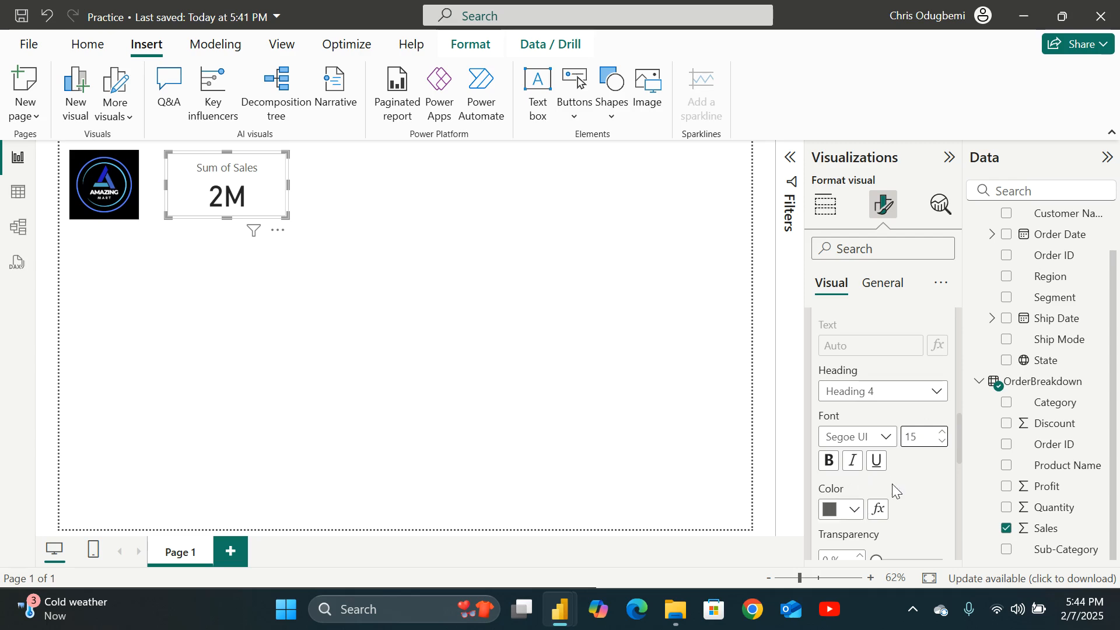
Browse the card's callout layout, reference labels and images formatting options.
{"action": "scroll", "coordinate": [893, 489], "scroll_direction": "down", "scroll_amount": 3}
{"action": "scroll", "coordinate": [895, 486], "scroll_direction": "down", "scroll_amount": 2}
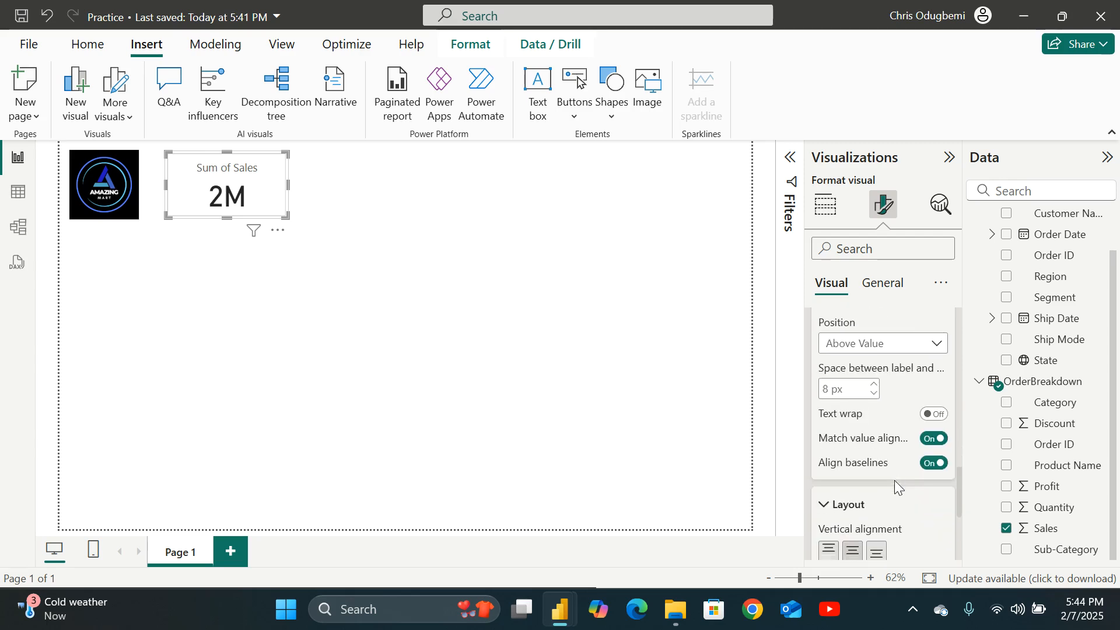
{"action": "scroll", "coordinate": [897, 486], "scroll_direction": "down", "scroll_amount": 4}
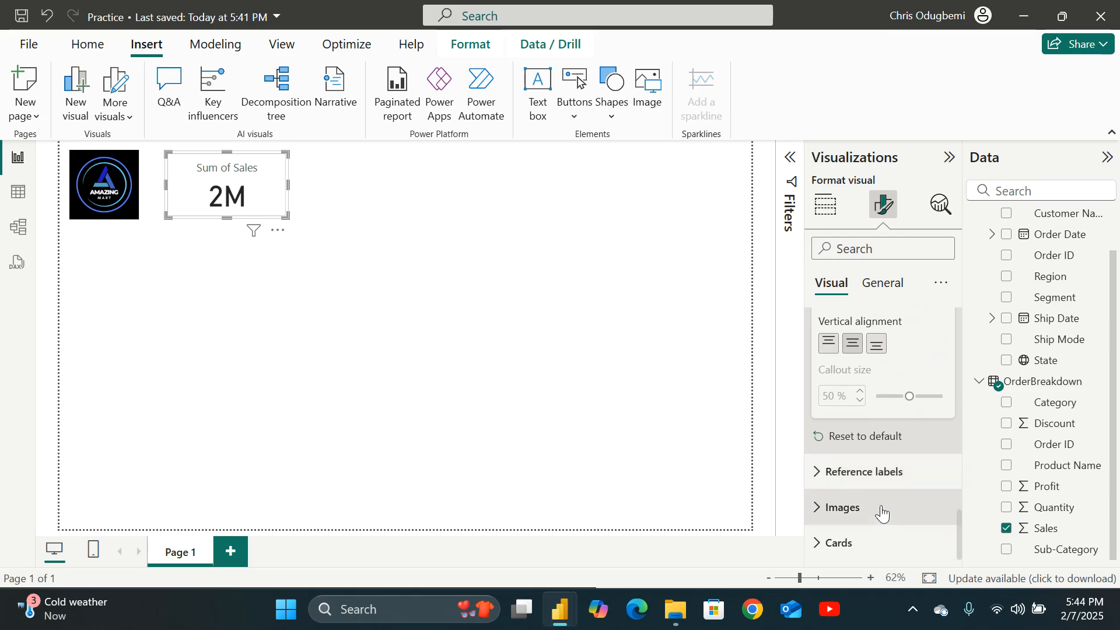
{"action": "left_click", "coordinate": [833, 507]}
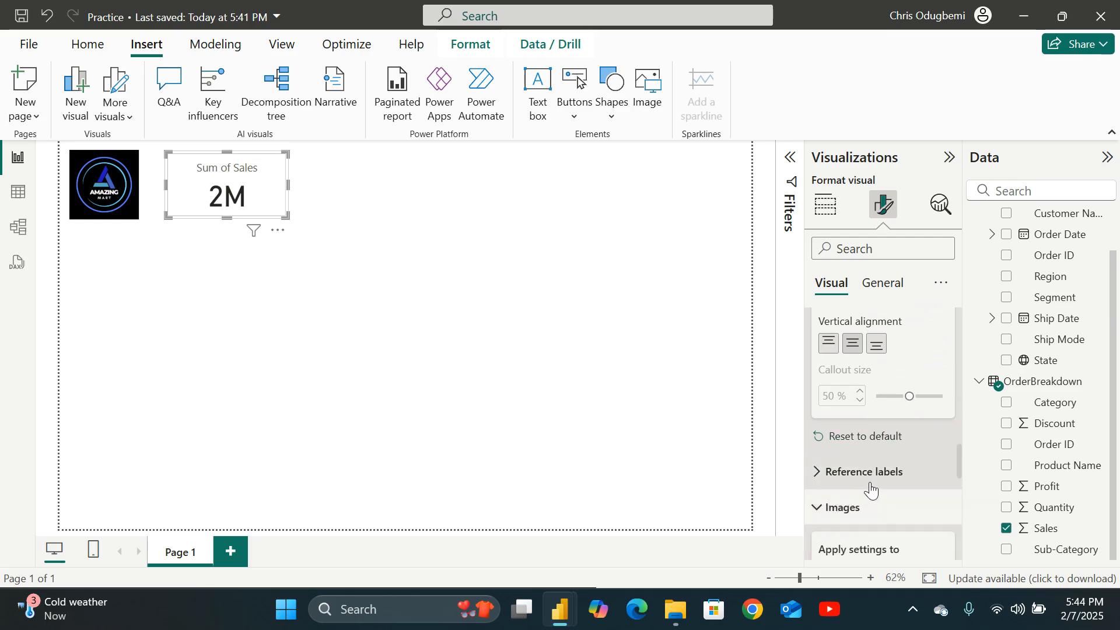
{"action": "scroll", "coordinate": [870, 484], "scroll_direction": "down", "scroll_amount": 4}
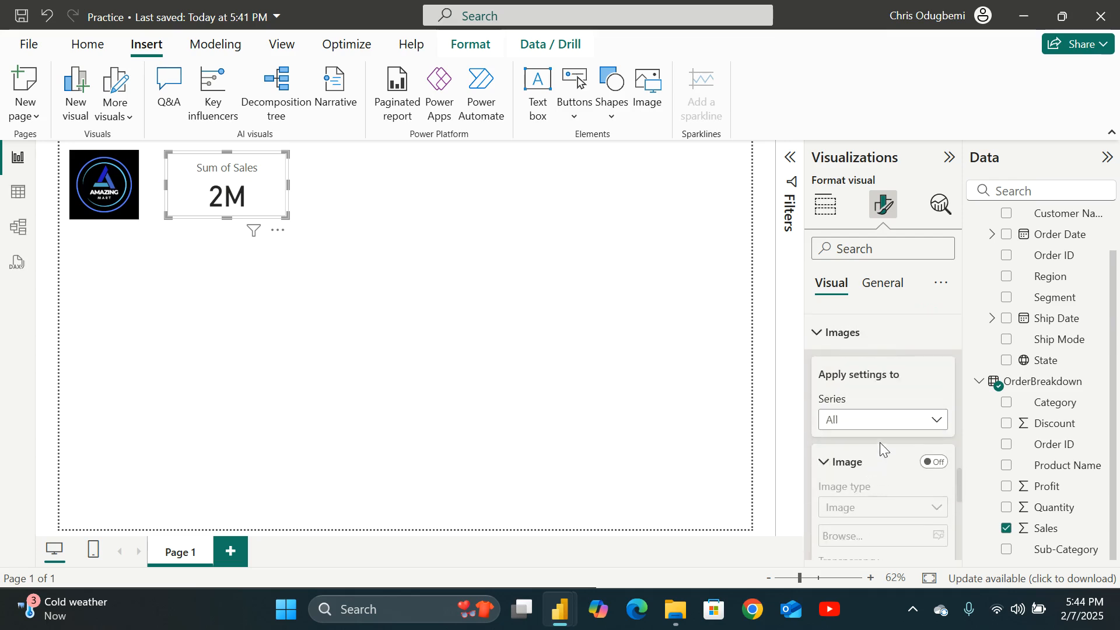
{"action": "scroll", "coordinate": [878, 408], "scroll_direction": "down", "scroll_amount": 5}
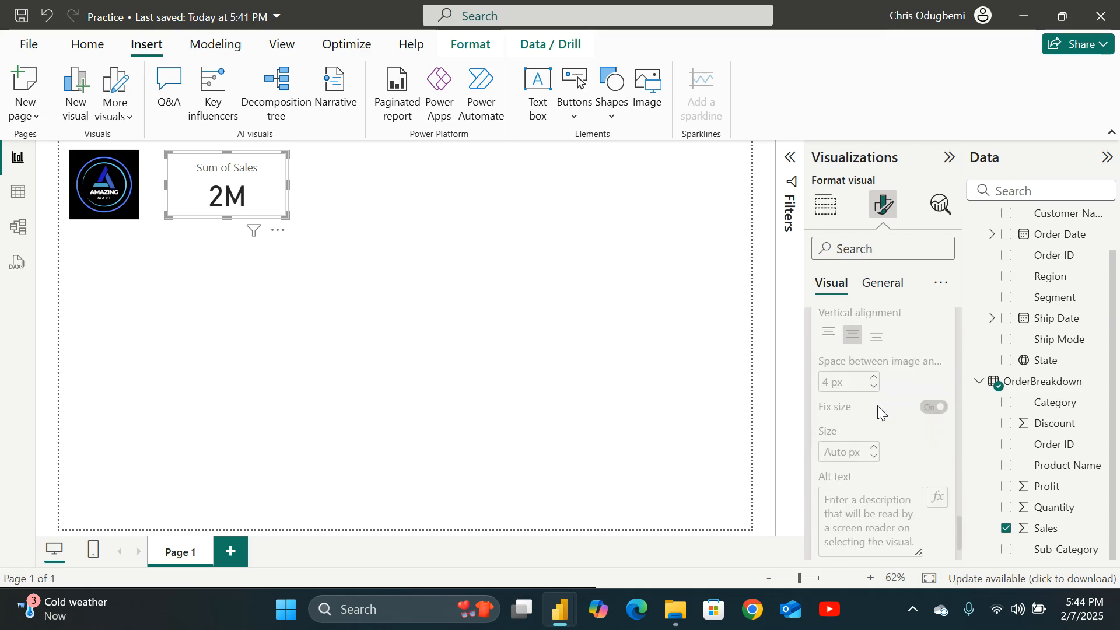
{"action": "scroll", "coordinate": [877, 405], "scroll_direction": "up", "scroll_amount": 5}
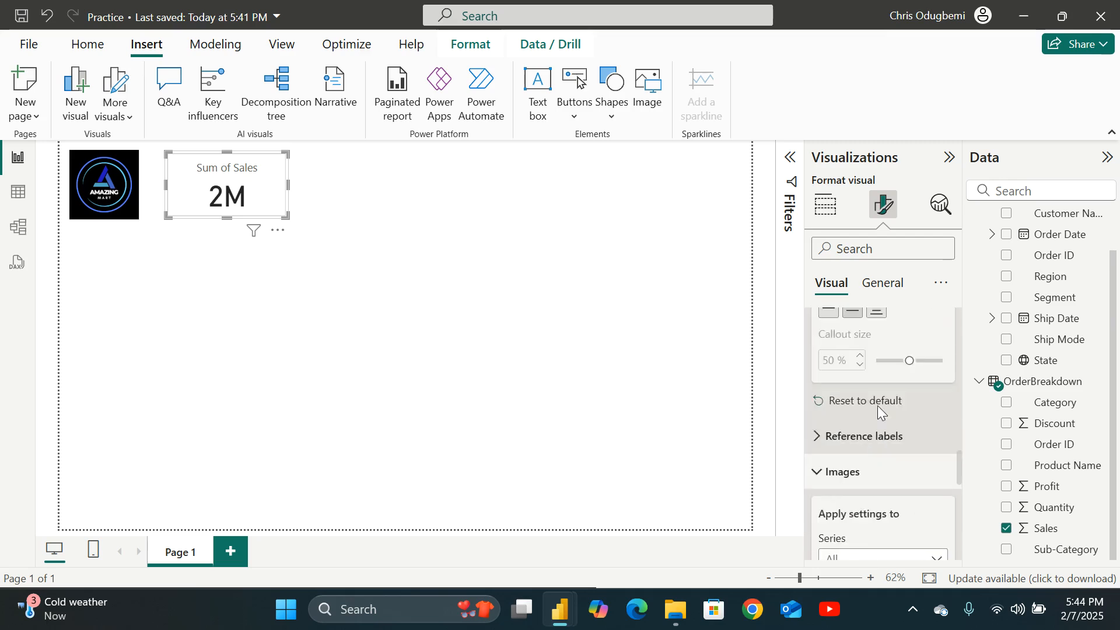
Set the card's background color to blue in the general effects settings.
{"action": "left_click", "coordinate": [894, 287]}
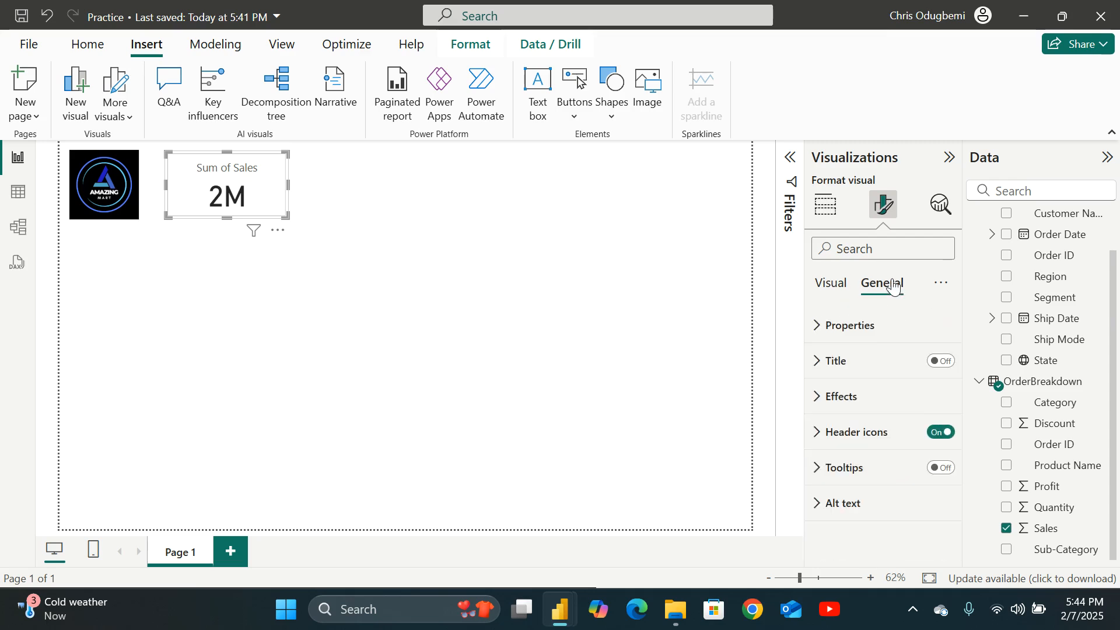
{"action": "left_click", "coordinate": [819, 399]}
{"action": "scroll", "coordinate": [866, 400], "scroll_direction": "down", "scroll_amount": 2}
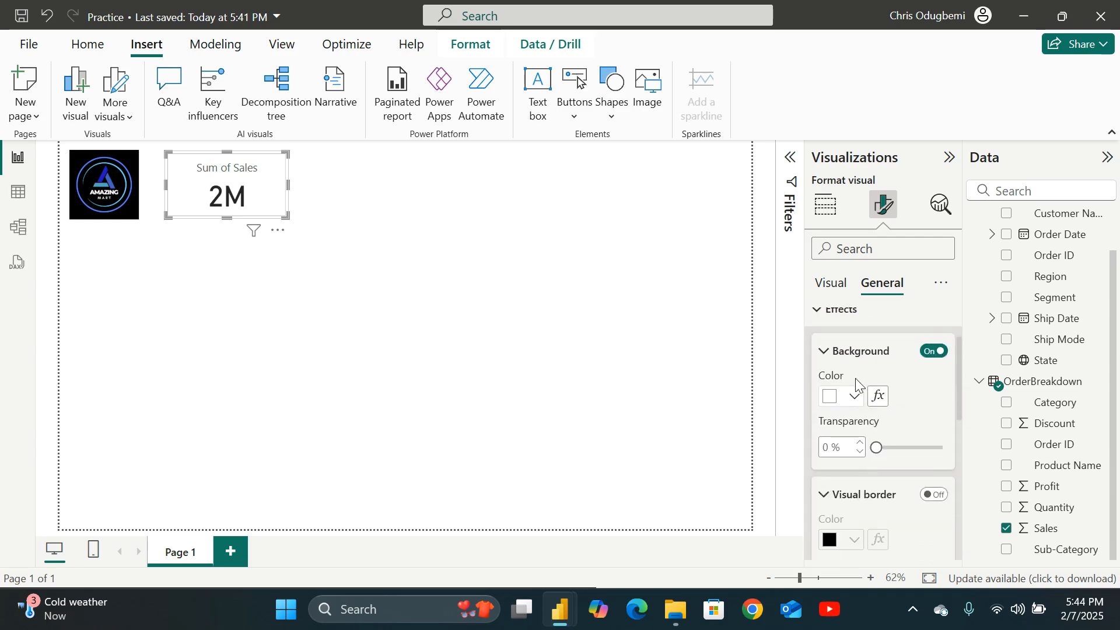
{"action": "scroll", "coordinate": [855, 385], "scroll_direction": "up", "scroll_amount": 2}
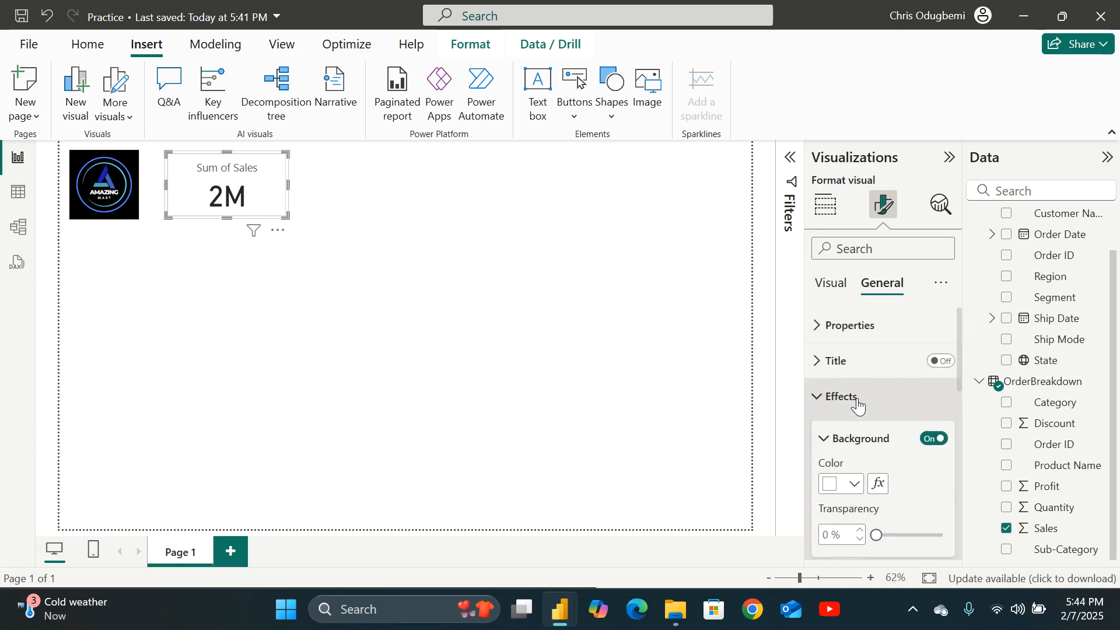
{"action": "left_click", "coordinate": [855, 484]}
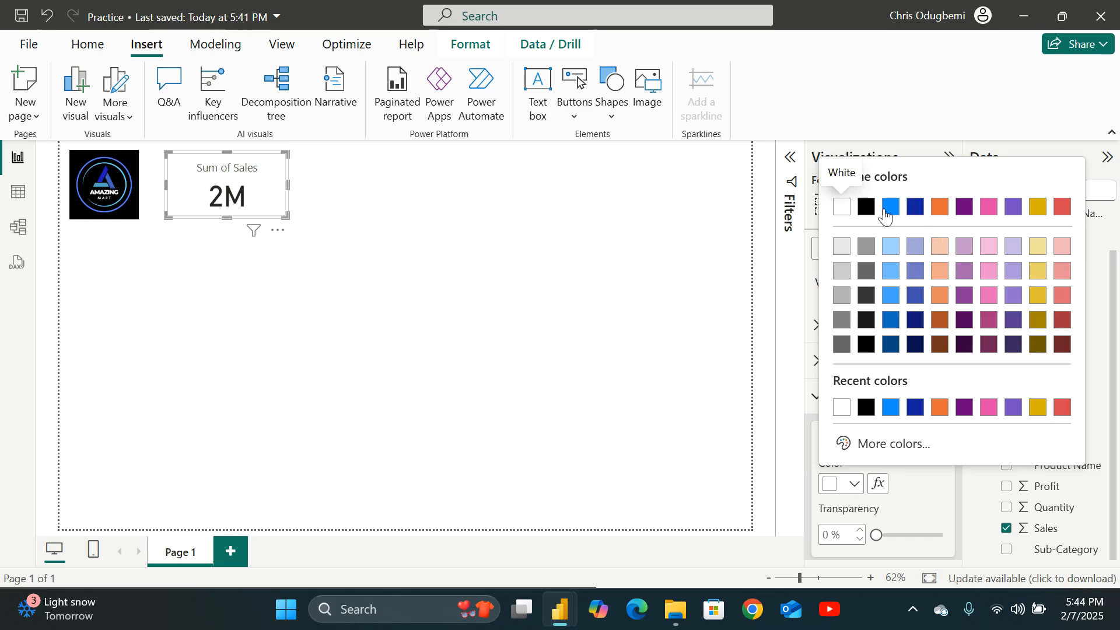
{"action": "left_click", "coordinate": [891, 208]}
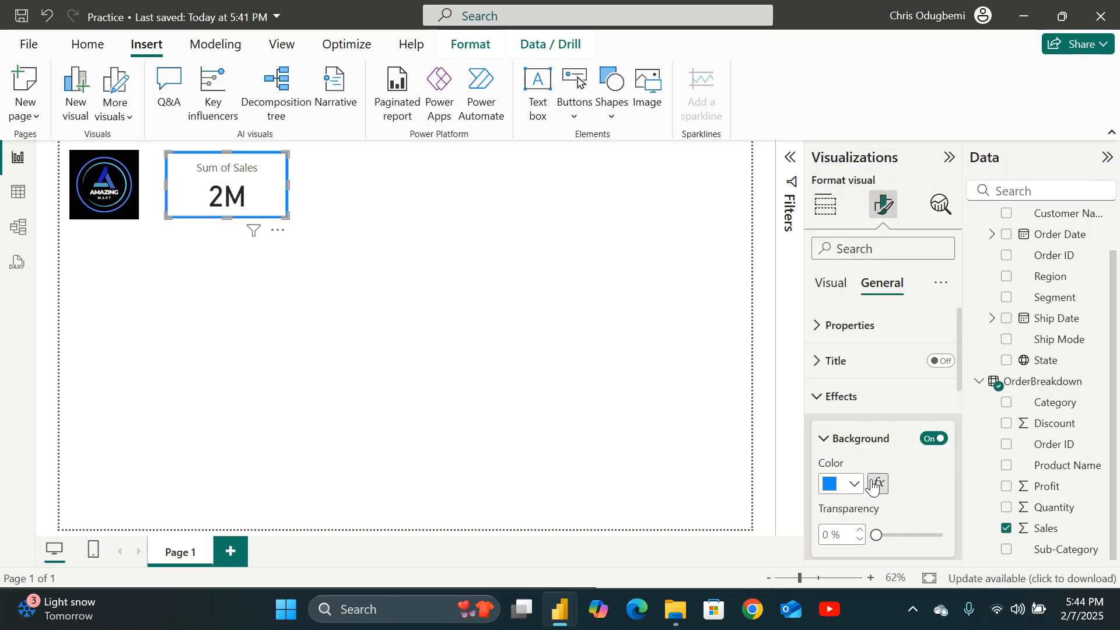
Reselect the card, toggle its visual border and change its background color back to white.
{"action": "scroll", "coordinate": [867, 500], "scroll_direction": "down", "scroll_amount": 2}
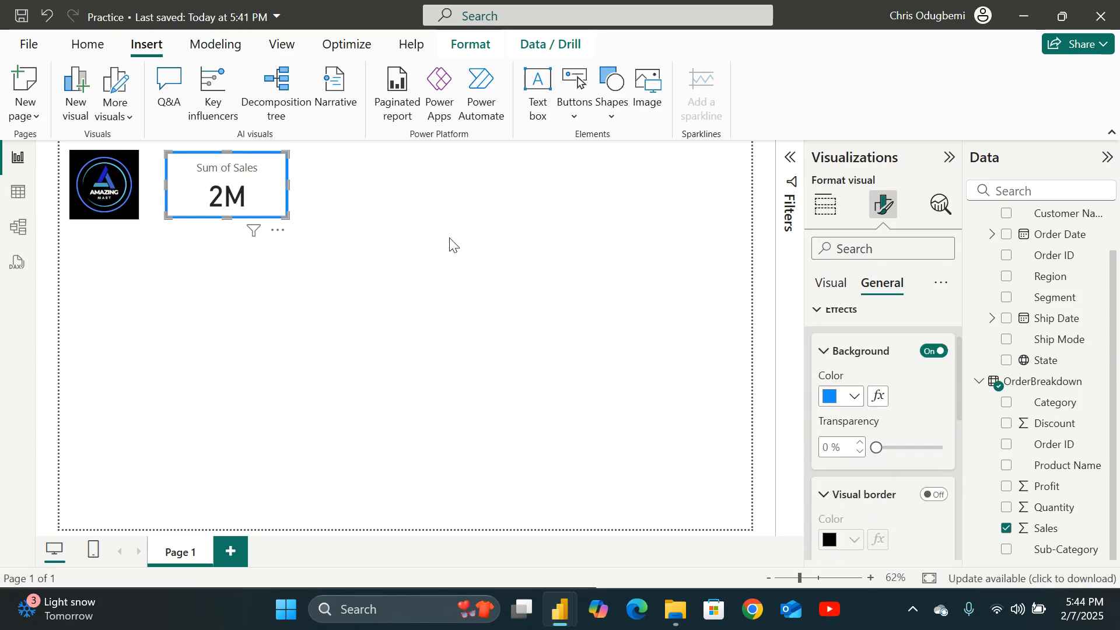
{"action": "left_click", "coordinate": [418, 286]}
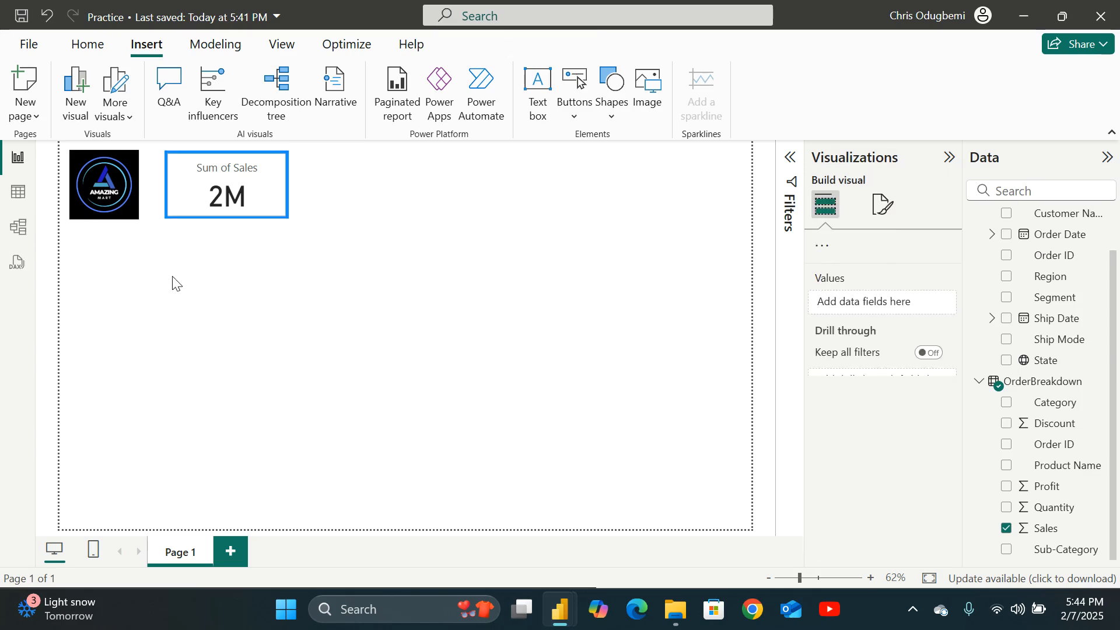
{"action": "left_click", "coordinate": [232, 189]}
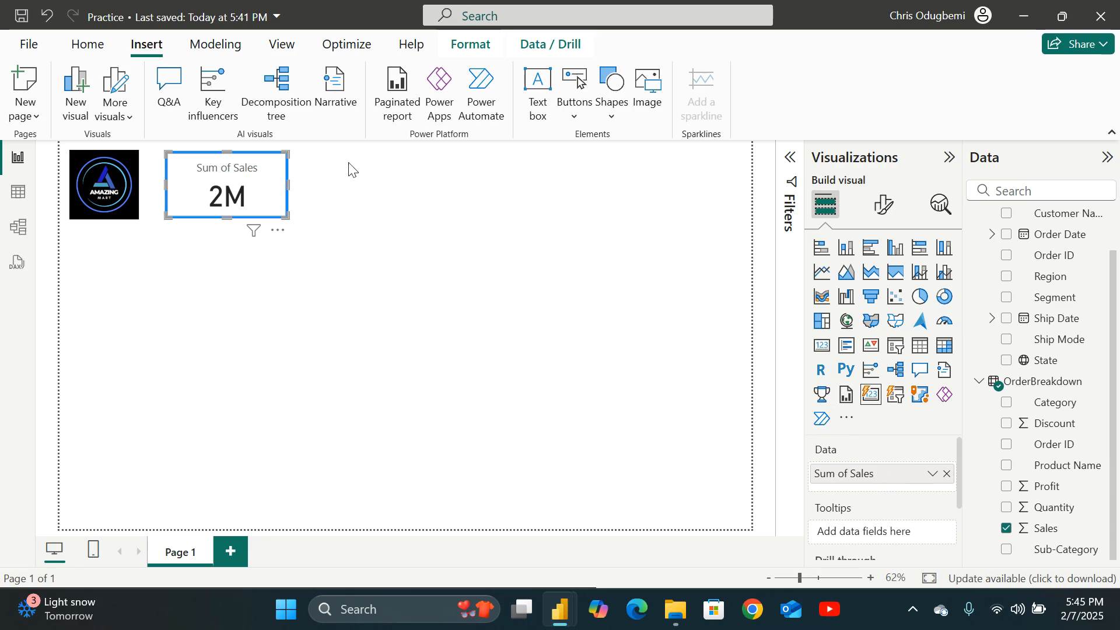
{"action": "left_click", "coordinate": [883, 204]}
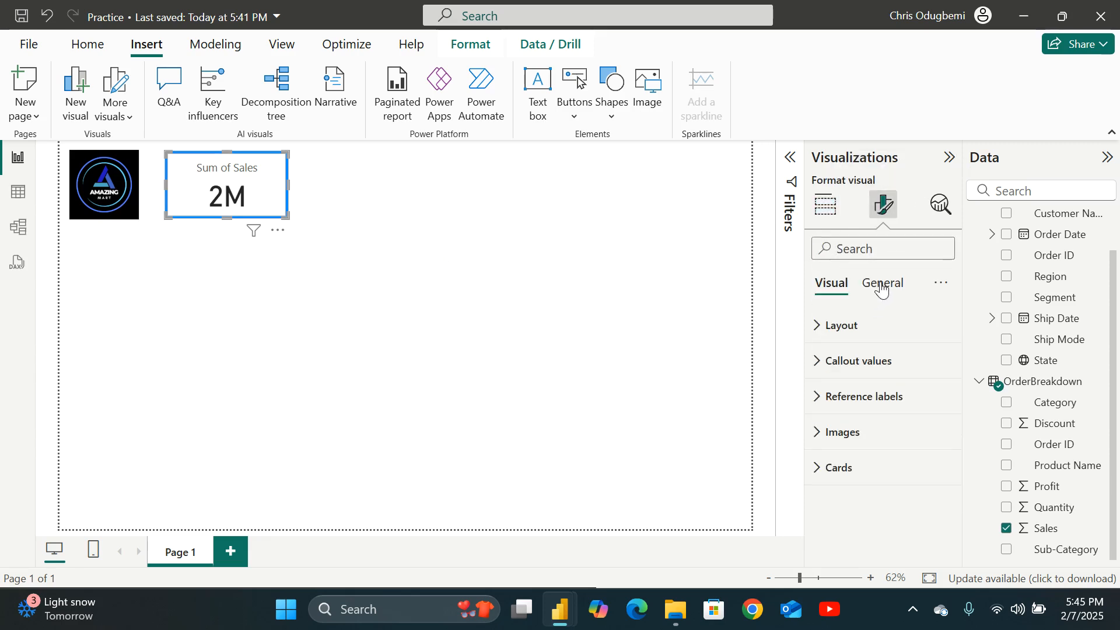
{"action": "left_click", "coordinate": [883, 286]}
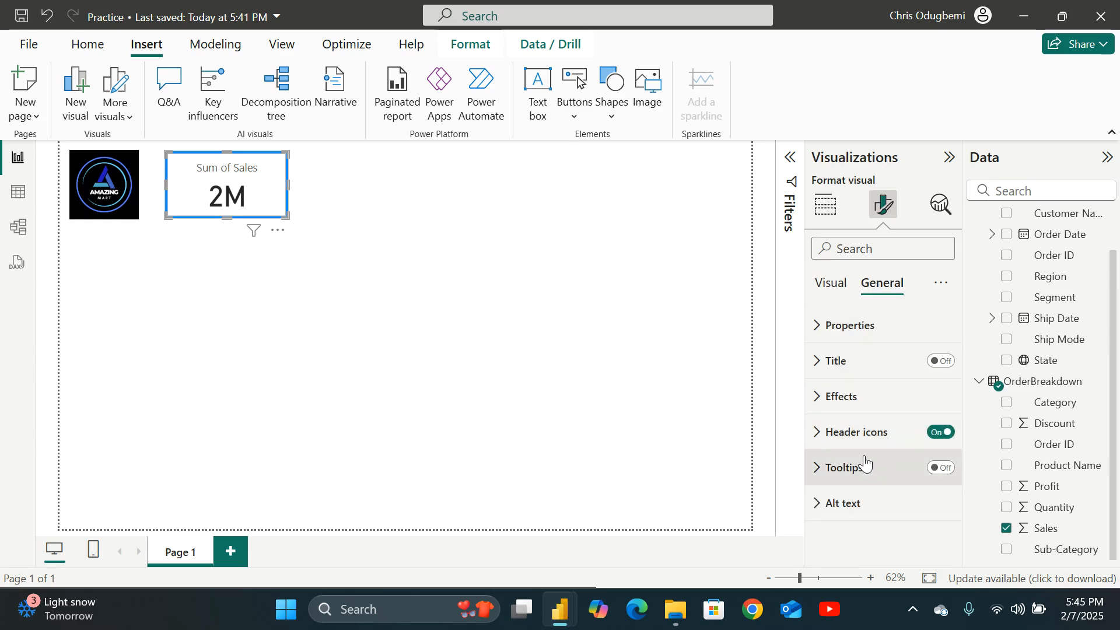
{"action": "left_click", "coordinate": [821, 400]}
{"action": "scroll", "coordinate": [881, 400], "scroll_direction": "down", "scroll_amount": 3}
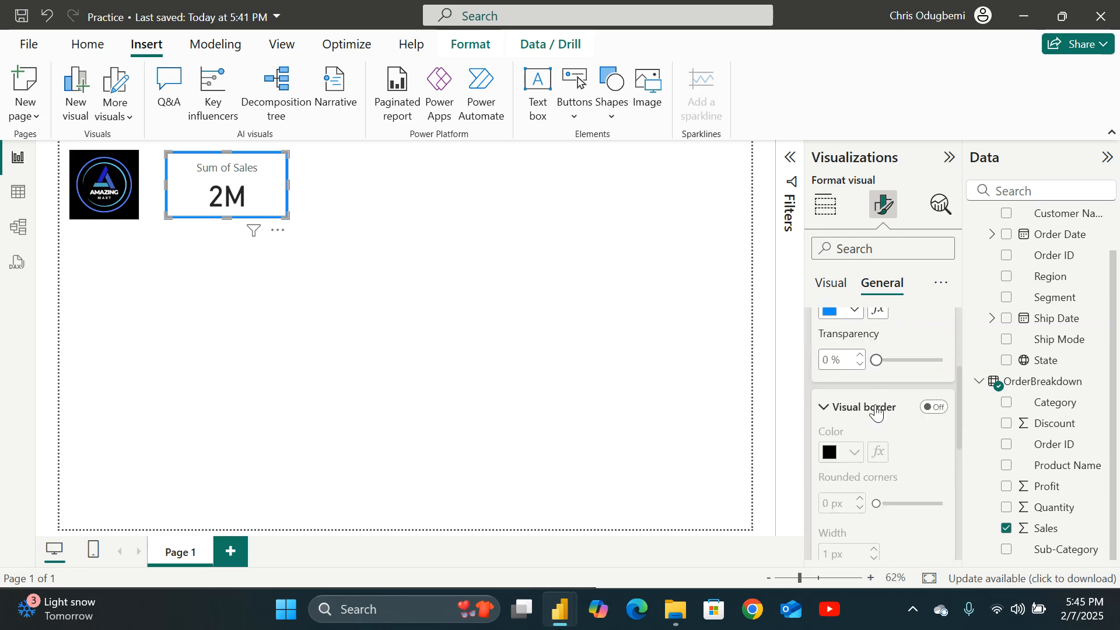
{"action": "mouse_move", "coordinate": [876, 360]}
{"action": "left_mouse_down"}
{"action": "mouse_move", "coordinate": [897, 361]}
{"action": "mouse_move", "coordinate": [870, 369]}
{"action": "left_mouse_up"}
{"action": "scroll", "coordinate": [842, 429], "scroll_direction": "up", "scroll_amount": 5}
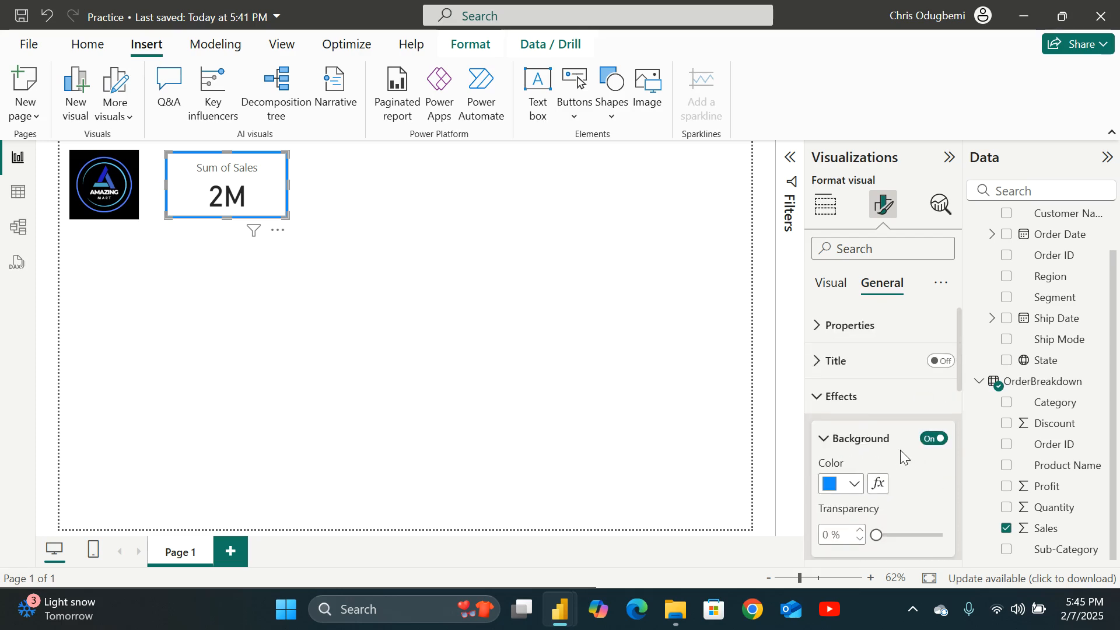
{"action": "left_click", "coordinate": [831, 441]}
{"action": "left_click", "coordinate": [934, 481]}
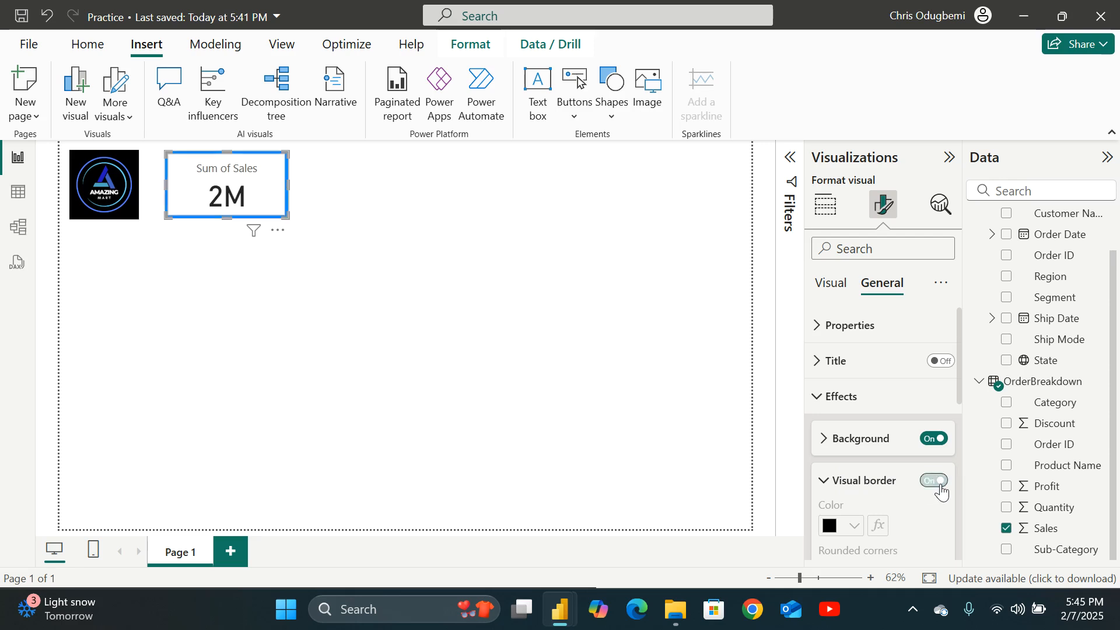
{"action": "left_click", "coordinate": [824, 448]}
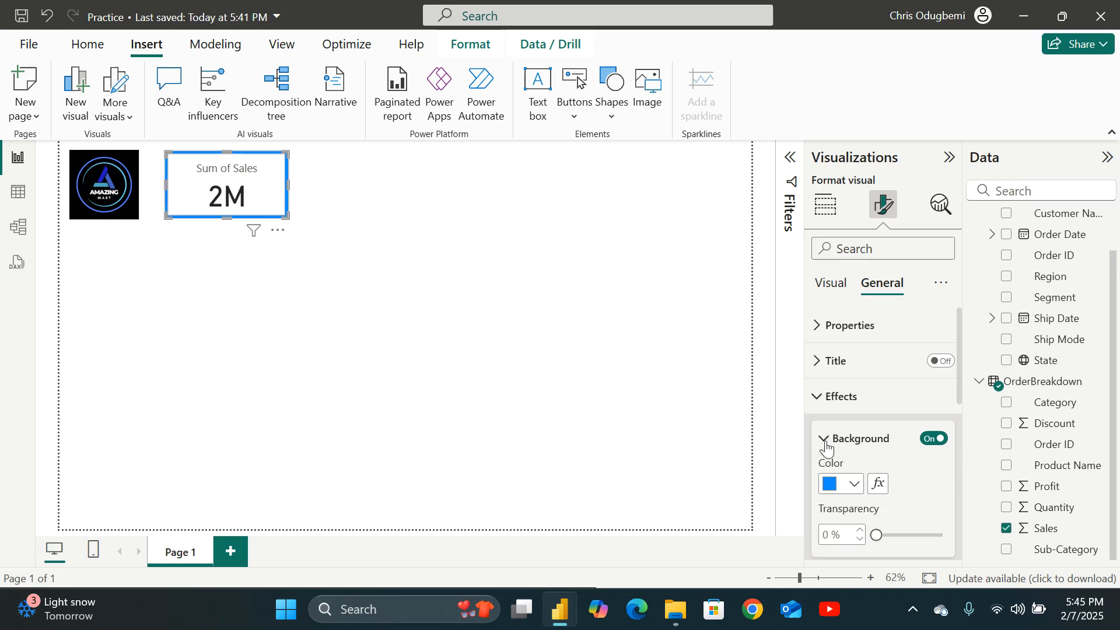
{"action": "left_click", "coordinate": [855, 487]}
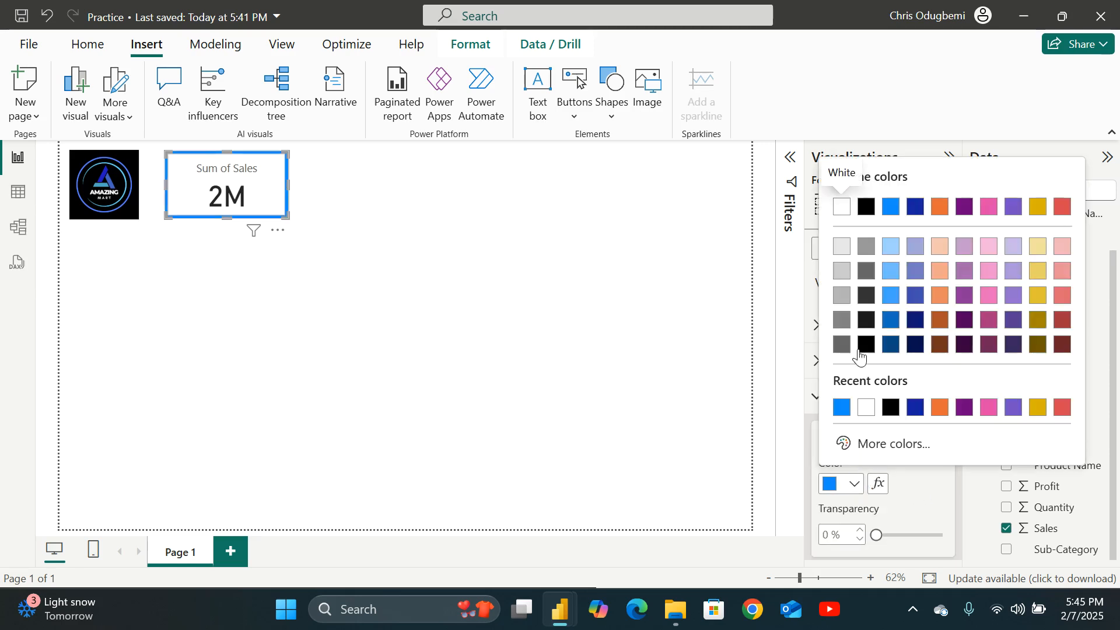
{"action": "left_click", "coordinate": [841, 208]}
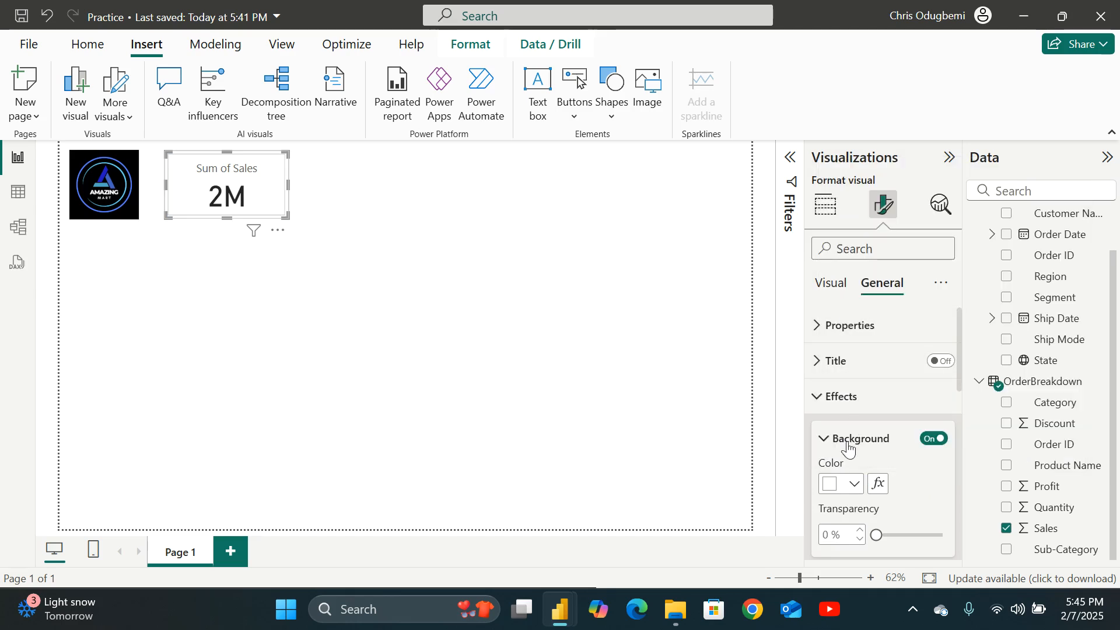
Try setting the card's style to Table while switching its arrangement to Single column and back to Single row.
{"action": "left_click", "coordinate": [289, 190]}
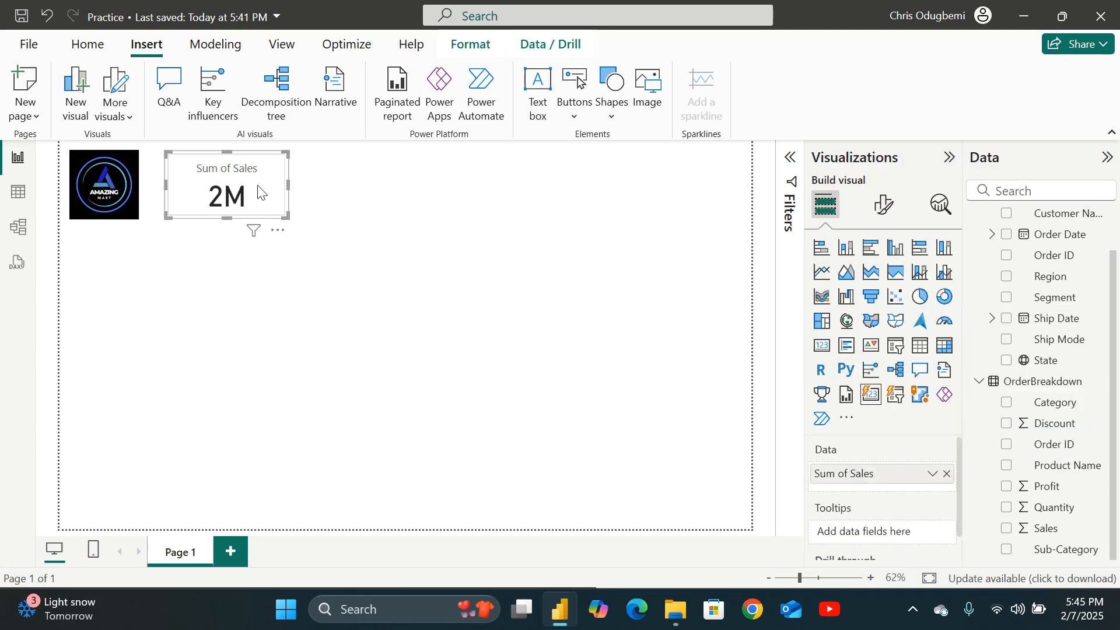
{"action": "left_click", "coordinate": [334, 187]}
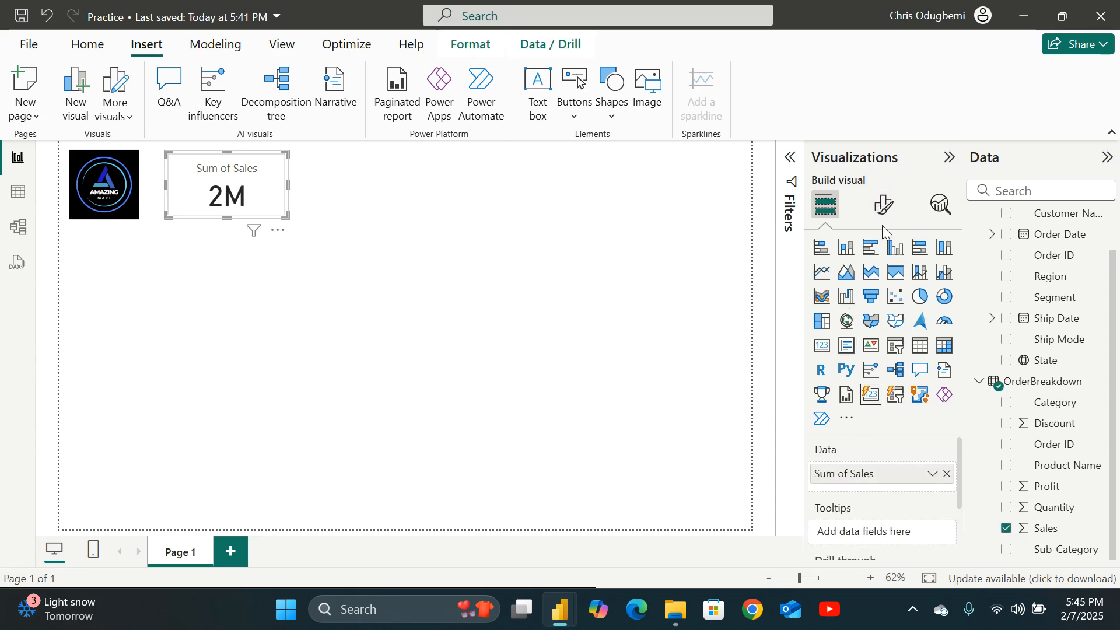
{"action": "left_click", "coordinate": [884, 204]}
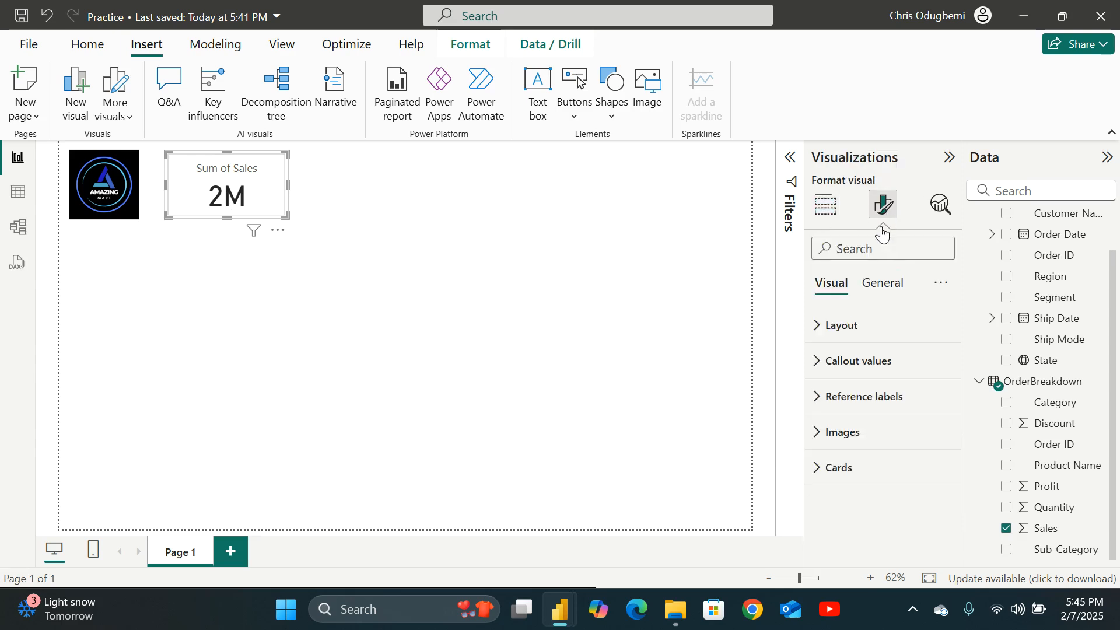
{"action": "left_click", "coordinate": [834, 327]}
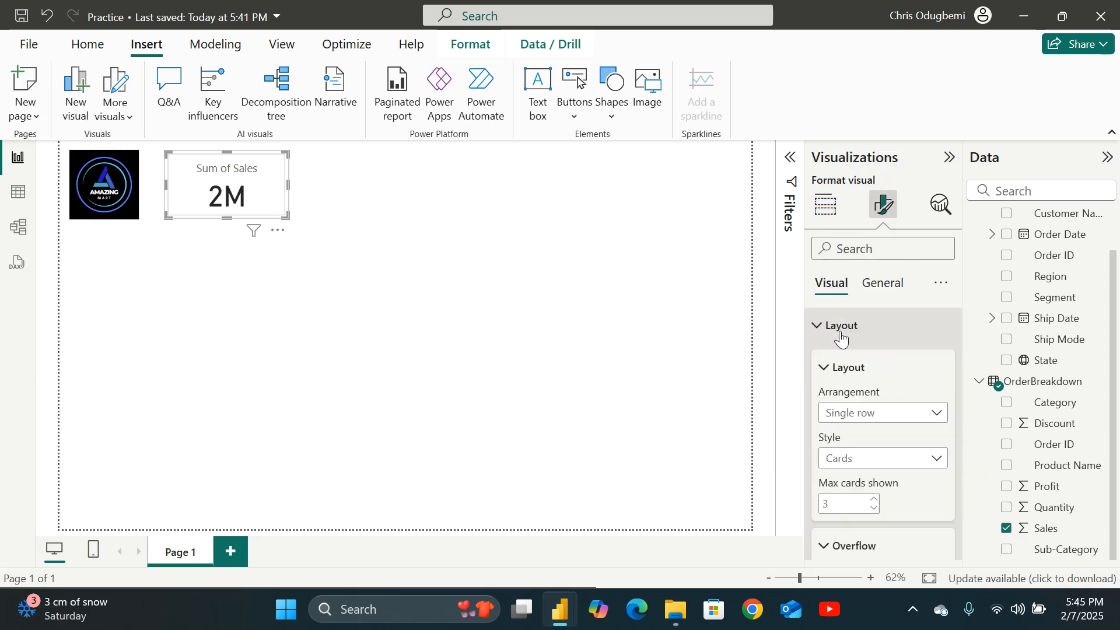
{"action": "left_click", "coordinate": [935, 413]}
{"action": "left_click", "coordinate": [894, 448]}
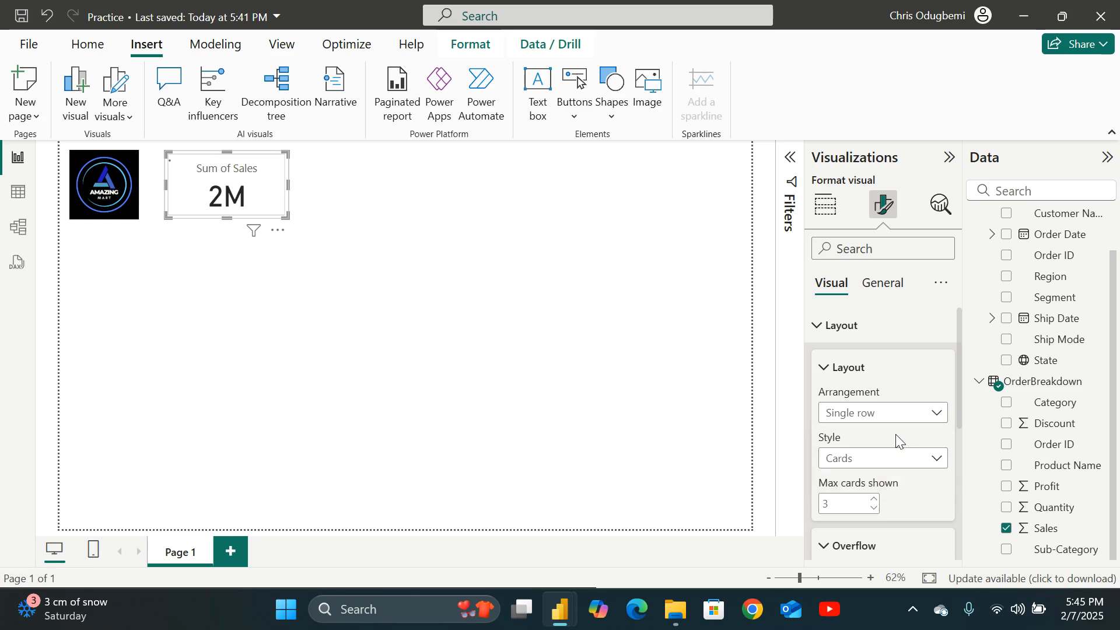
{"action": "left_click", "coordinate": [943, 462]}
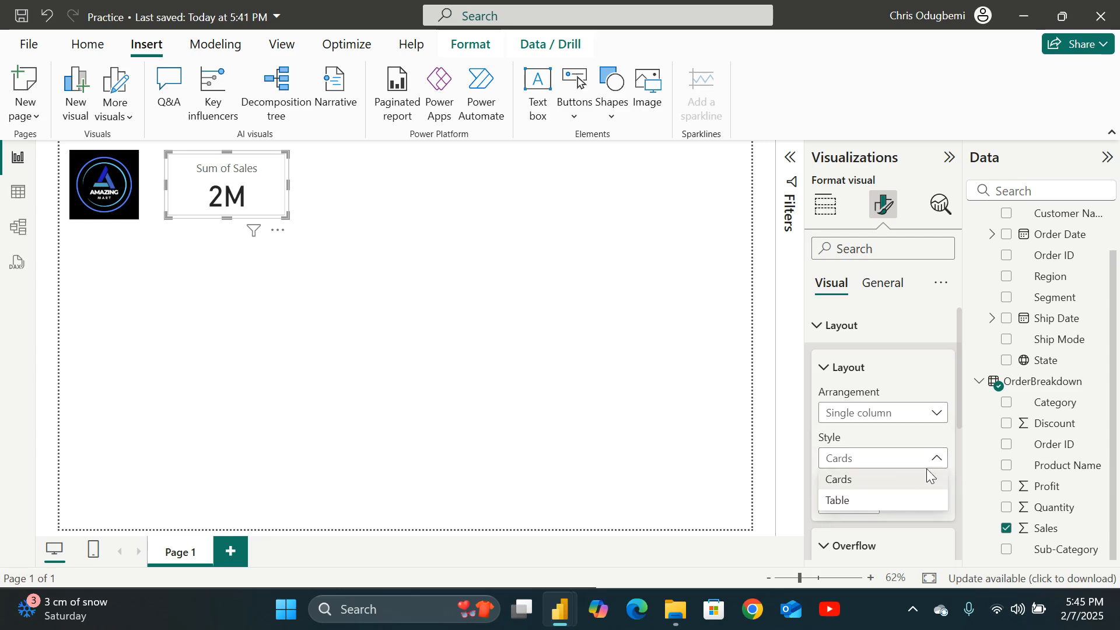
{"action": "left_click", "coordinate": [885, 502]}
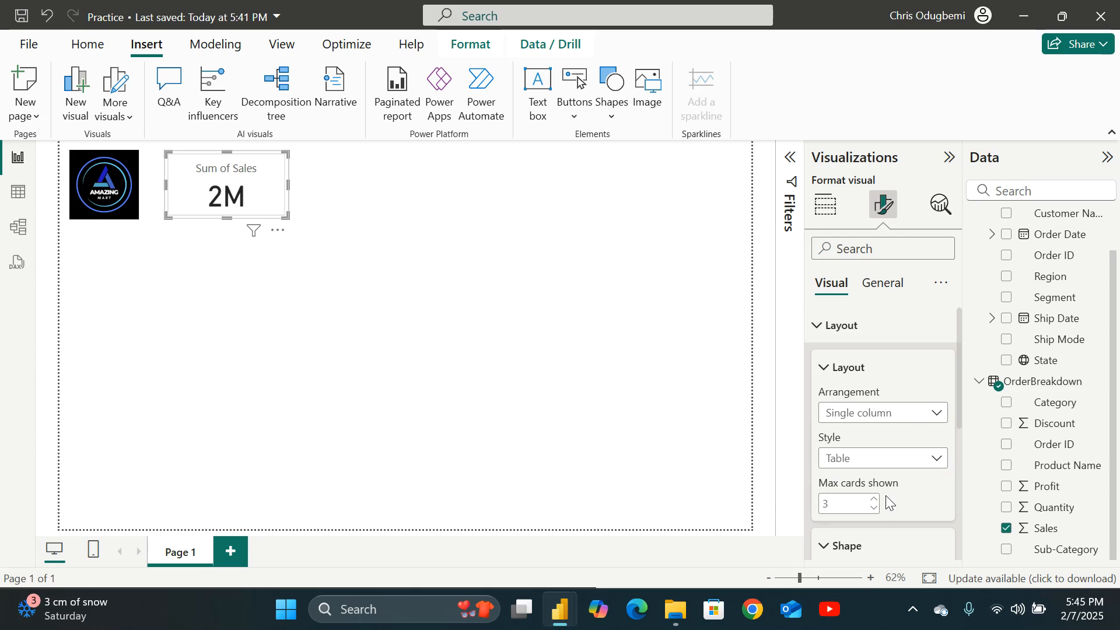
{"action": "left_click", "coordinate": [936, 415]}
{"action": "left_click", "coordinate": [872, 456]}
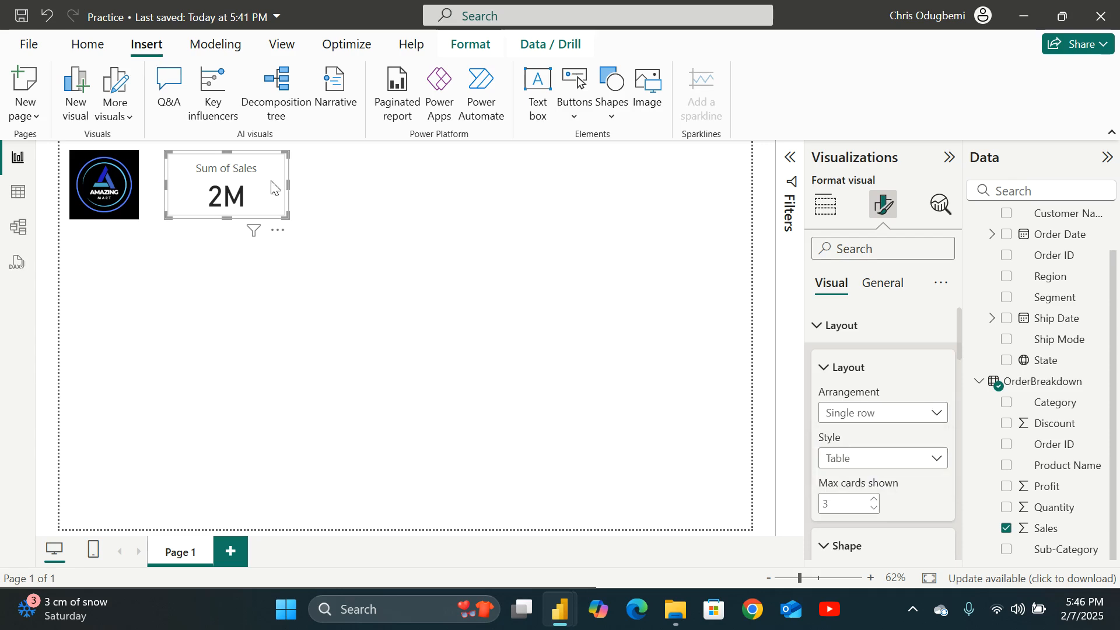
Replace the card with a new Card visual, moving and resizing it beside the logo.
{"action": "key", "text": "Delete"}
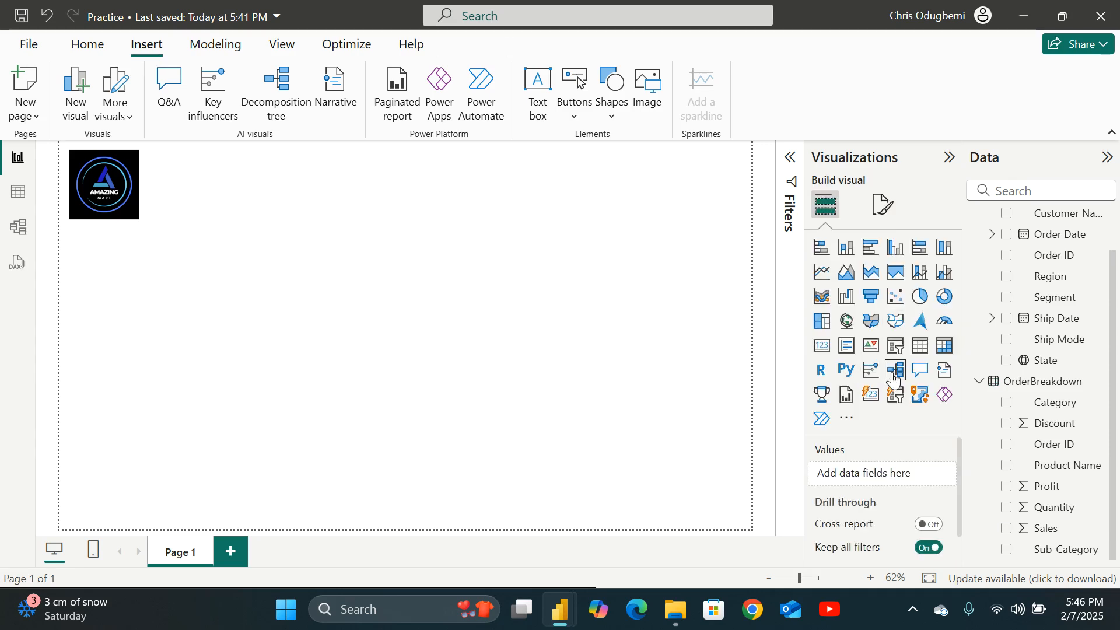
{"action": "left_click", "coordinate": [871, 395]}
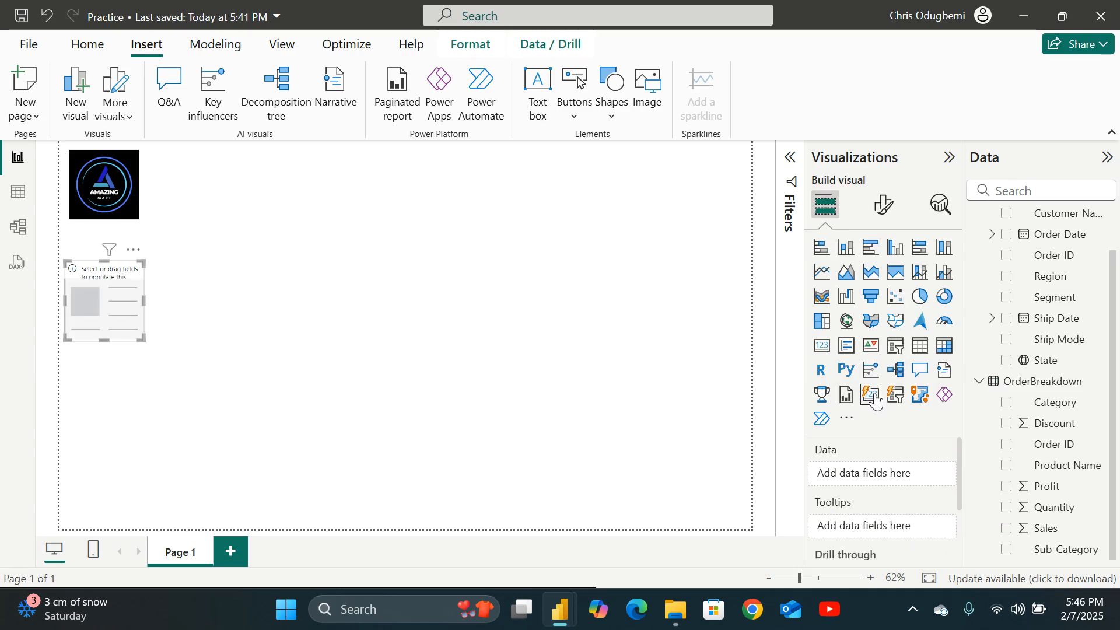
{"action": "left_click_drag", "start_coordinate": [127, 288], "coordinate": [232, 187]}
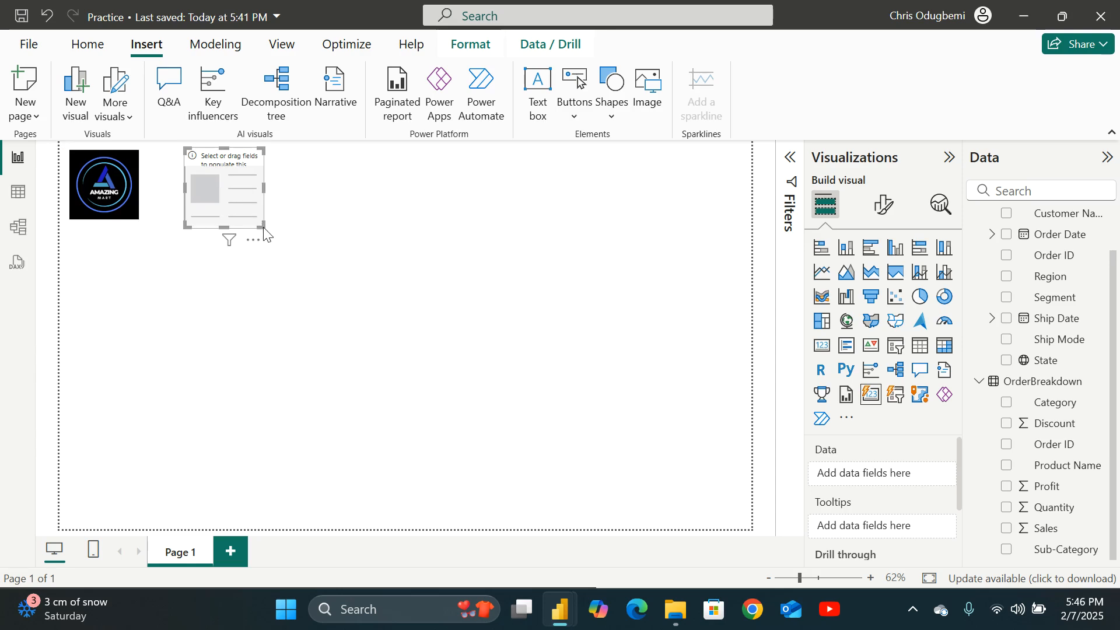
{"action": "left_click_drag", "start_coordinate": [264, 231], "coordinate": [272, 223]}
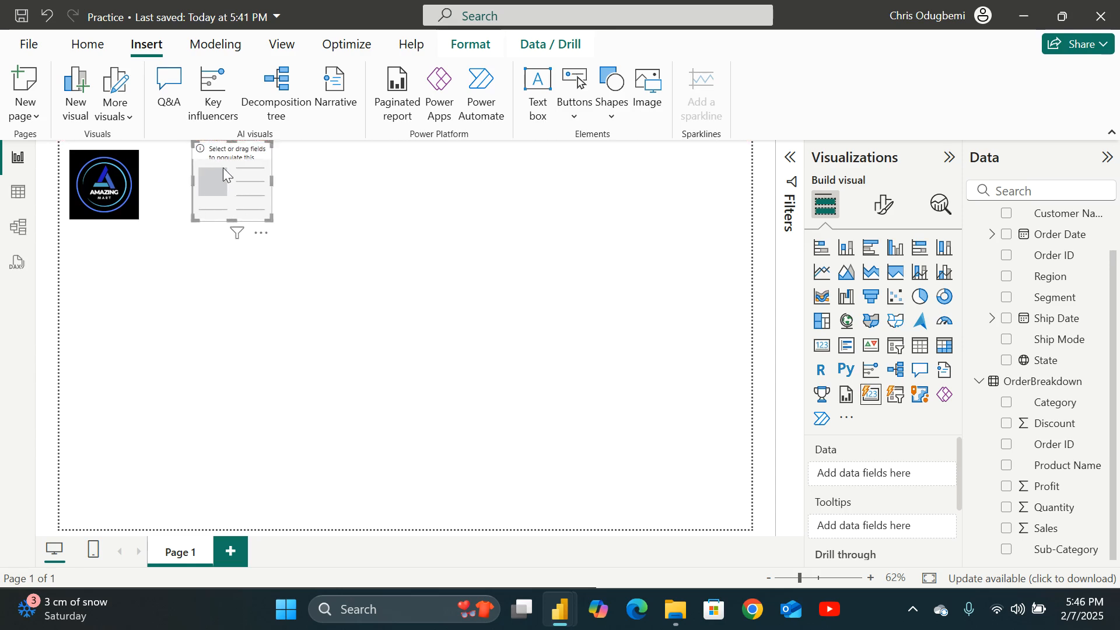
{"action": "left_click_drag", "start_coordinate": [223, 172], "coordinate": [163, 186]}
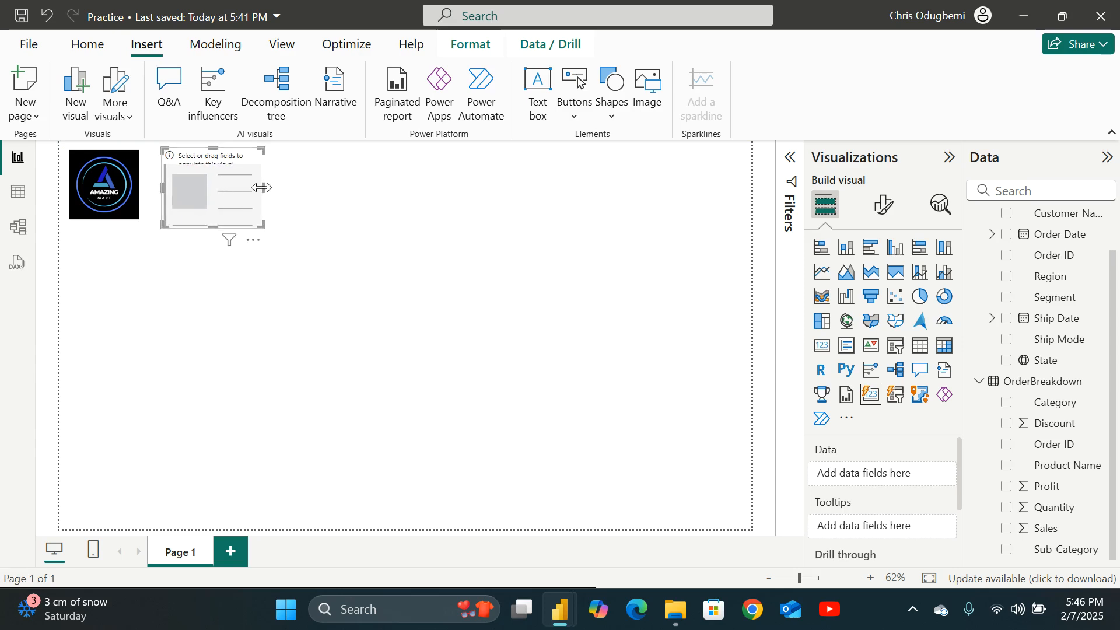
{"action": "left_click_drag", "start_coordinate": [261, 187], "coordinate": [286, 188]}
{"action": "left_click_drag", "start_coordinate": [284, 225], "coordinate": [257, 203]}
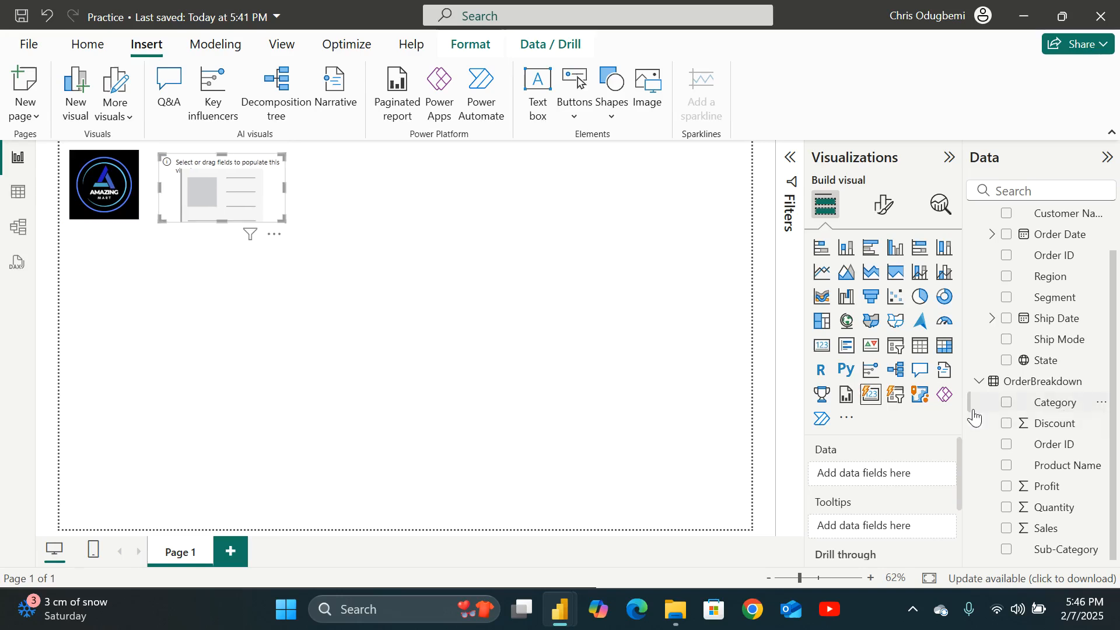
Add the Sales field to the new card and set the card's general background color to blue.
{"action": "left_click", "coordinate": [1007, 528]}
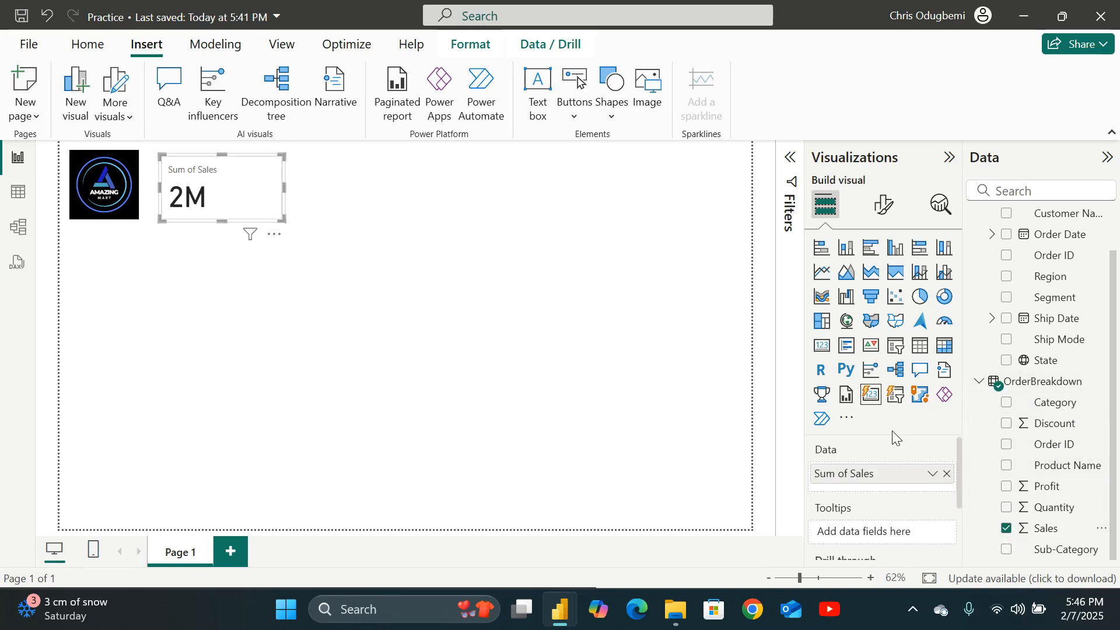
{"action": "left_click", "coordinate": [883, 204]}
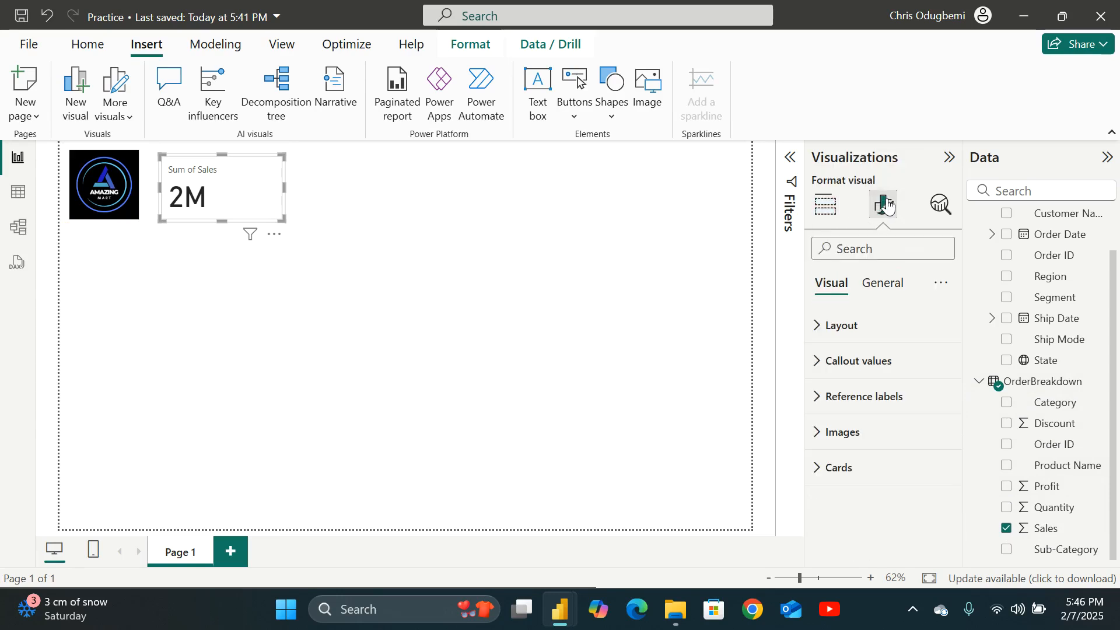
{"action": "left_click", "coordinate": [822, 328]}
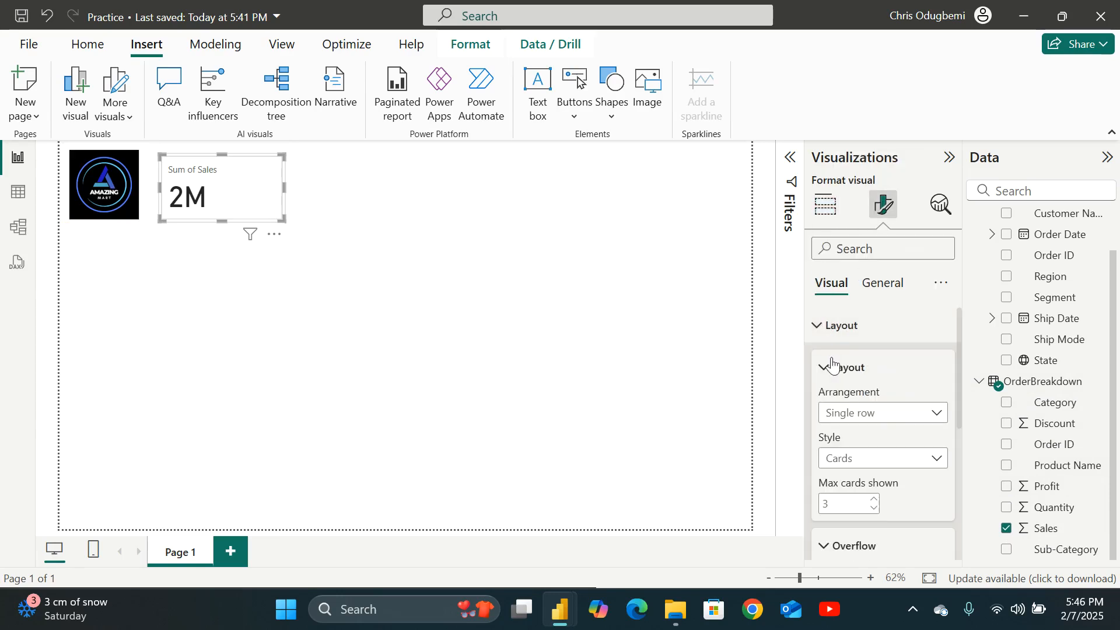
{"action": "scroll", "coordinate": [839, 380], "scroll_direction": "down", "scroll_amount": 5}
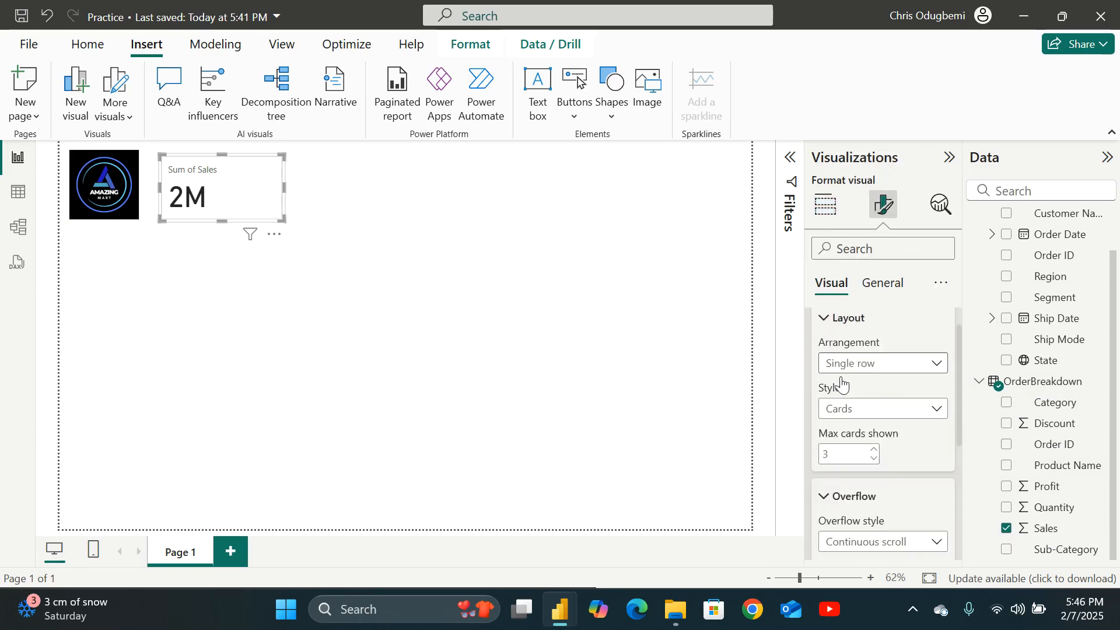
{"action": "left_click", "coordinate": [874, 285]}
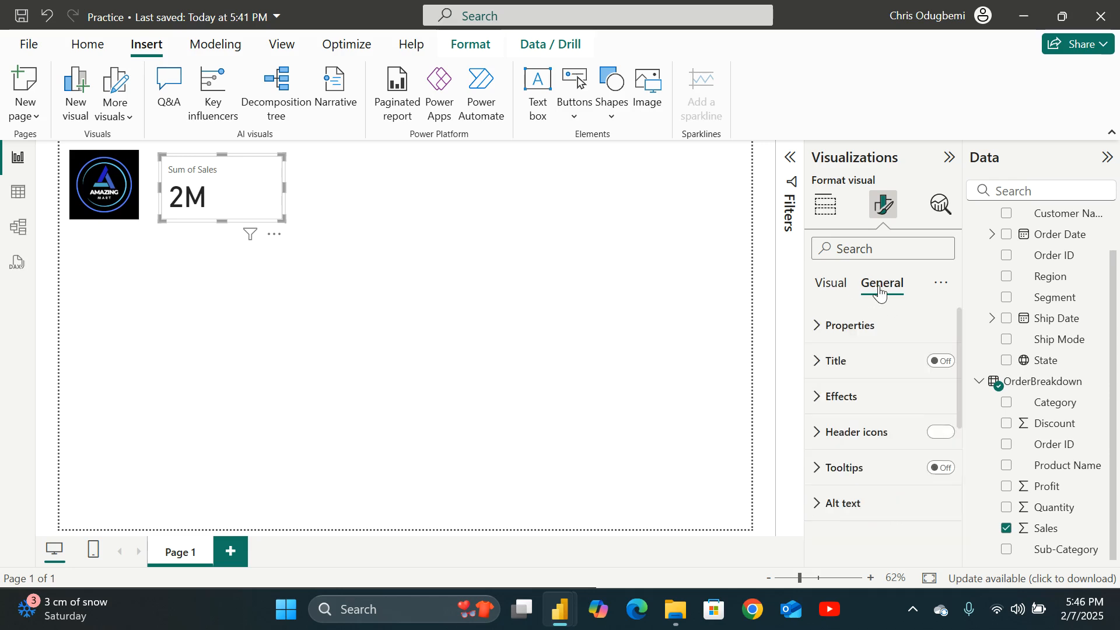
{"action": "left_click", "coordinate": [822, 363]}
{"action": "left_click", "coordinate": [823, 363]}
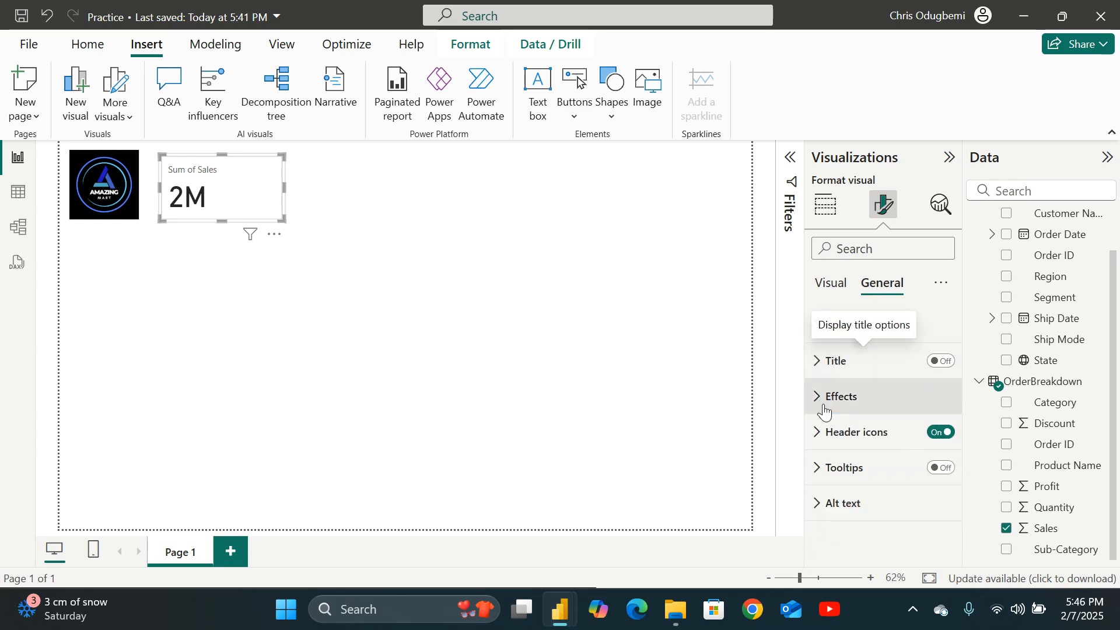
{"action": "left_click", "coordinate": [821, 395]}
{"action": "left_click", "coordinate": [854, 484]}
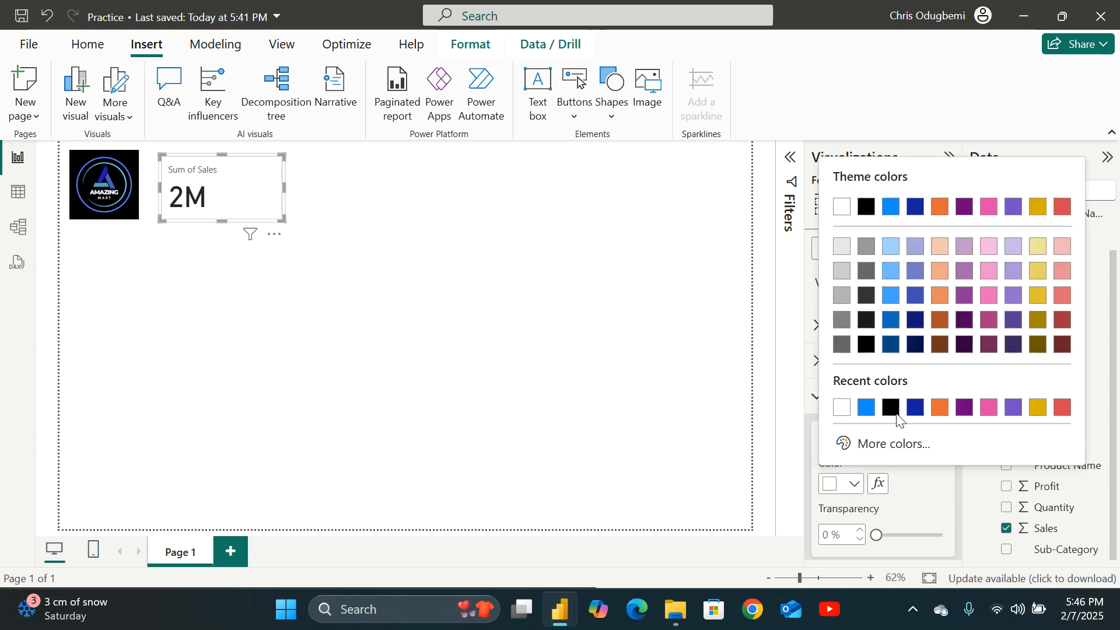
{"action": "left_click", "coordinate": [891, 207]}
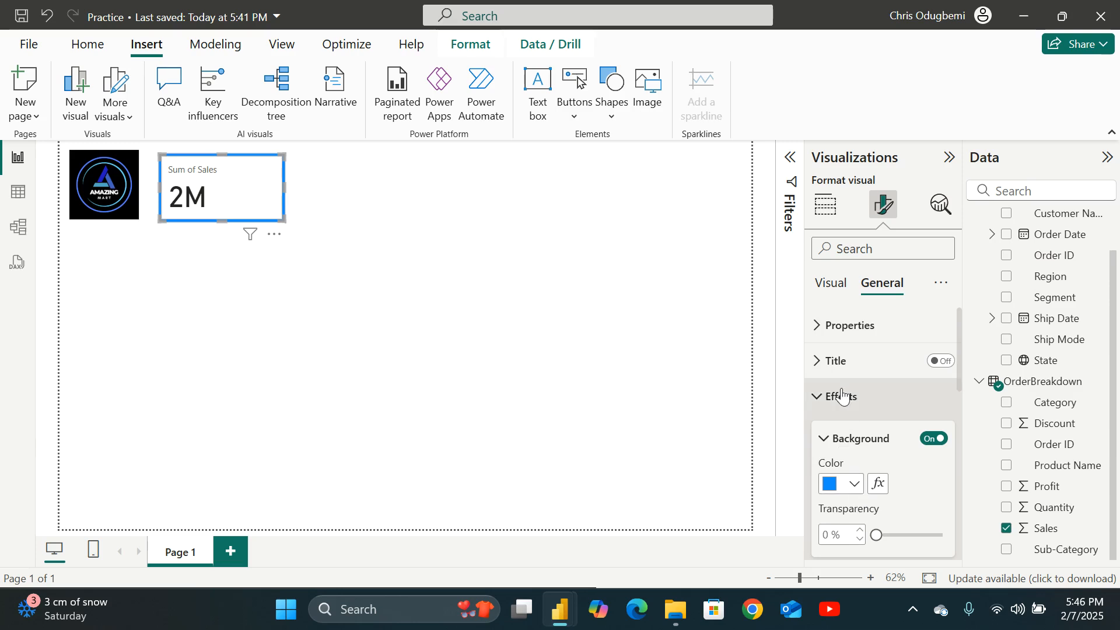
Change the header icons' background color to blue and then back to white.
{"action": "scroll", "coordinate": [842, 454], "scroll_direction": "down", "scroll_amount": 2}
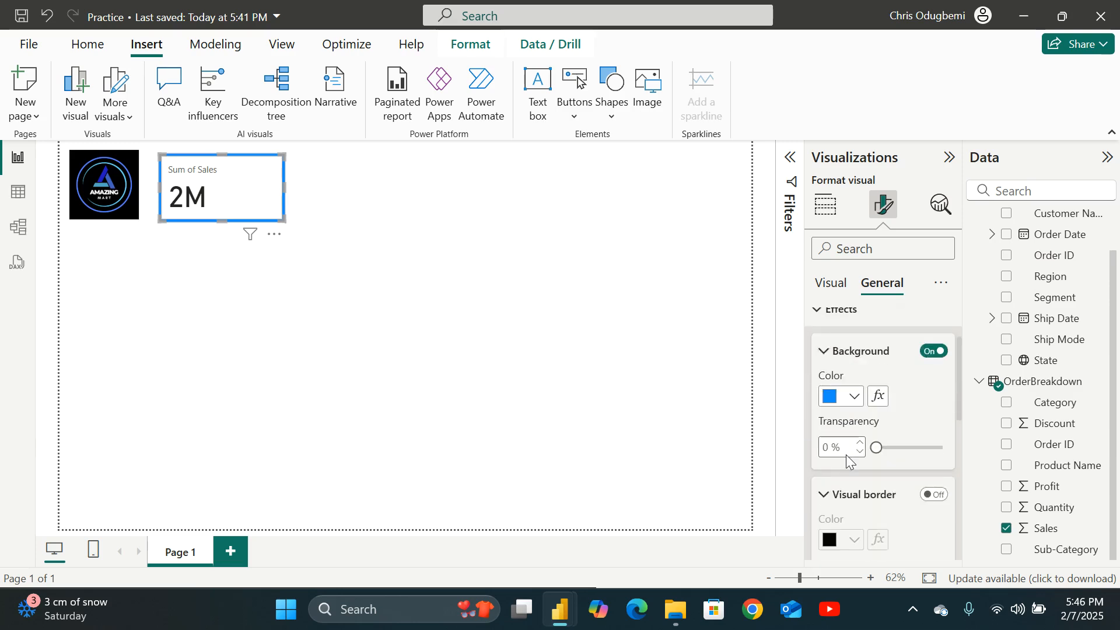
{"action": "scroll", "coordinate": [847, 481], "scroll_direction": "down", "scroll_amount": 2}
{"action": "scroll", "coordinate": [839, 473], "scroll_direction": "down", "scroll_amount": 3}
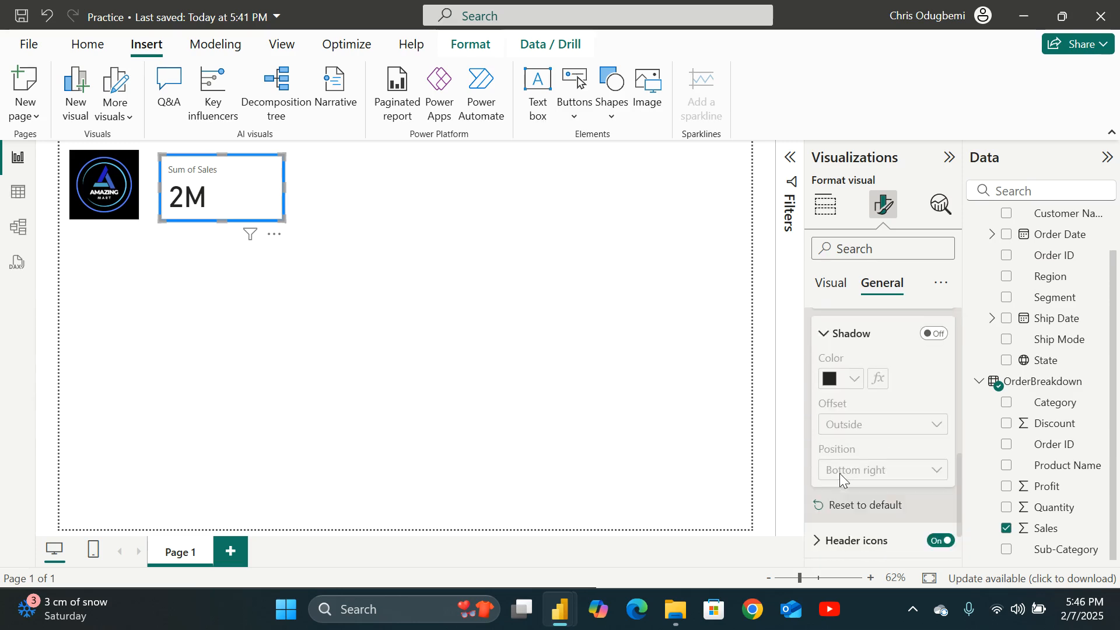
{"action": "scroll", "coordinate": [839, 474], "scroll_direction": "down", "scroll_amount": 1}
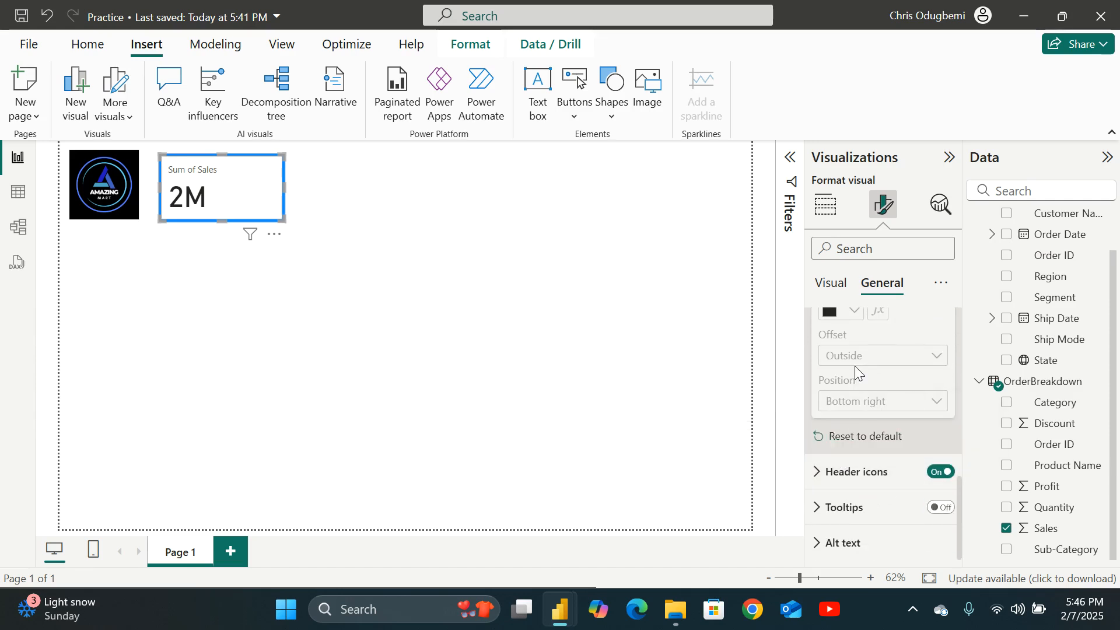
{"action": "scroll", "coordinate": [855, 369], "scroll_direction": "up", "scroll_amount": 3}
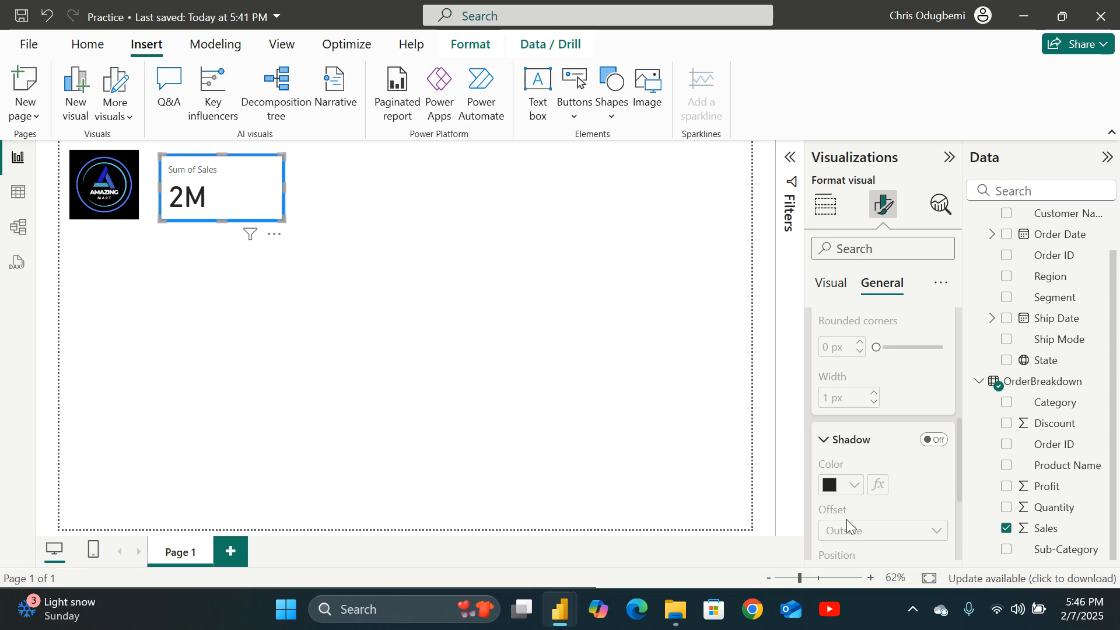
{"action": "scroll", "coordinate": [845, 519], "scroll_direction": "down", "scroll_amount": 3}
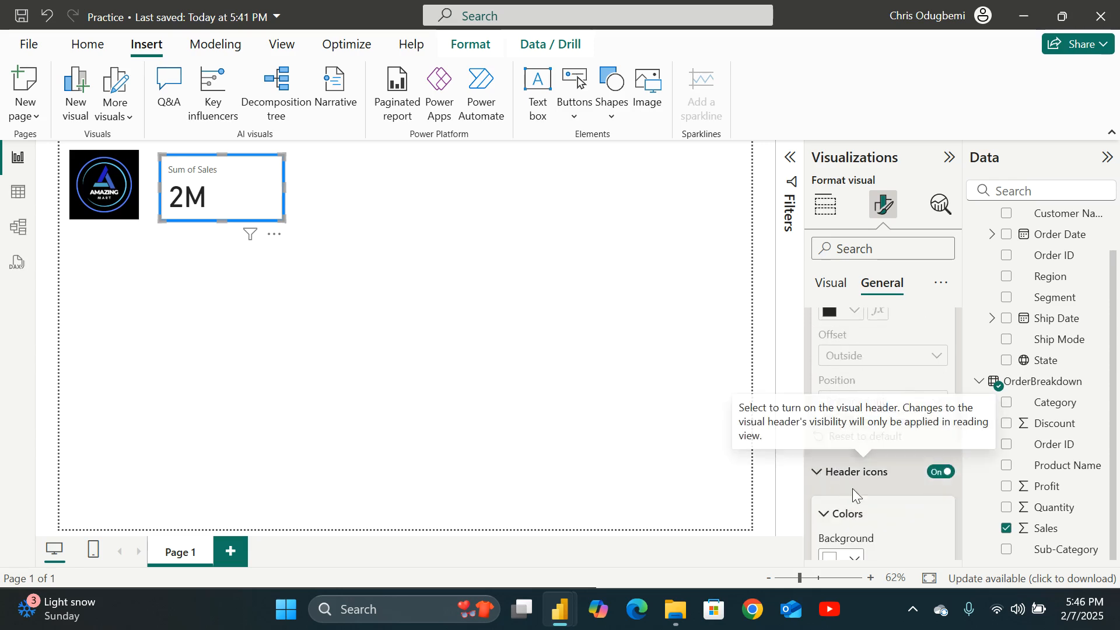
{"action": "scroll", "coordinate": [852, 490], "scroll_direction": "down", "scroll_amount": 3}
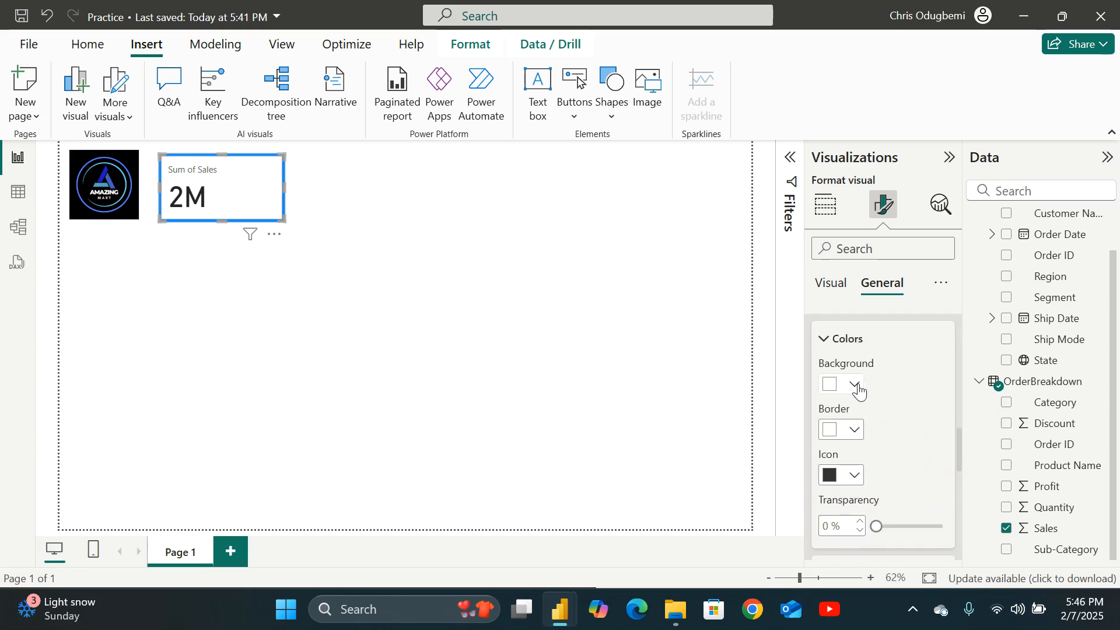
{"action": "left_click", "coordinate": [855, 385]}
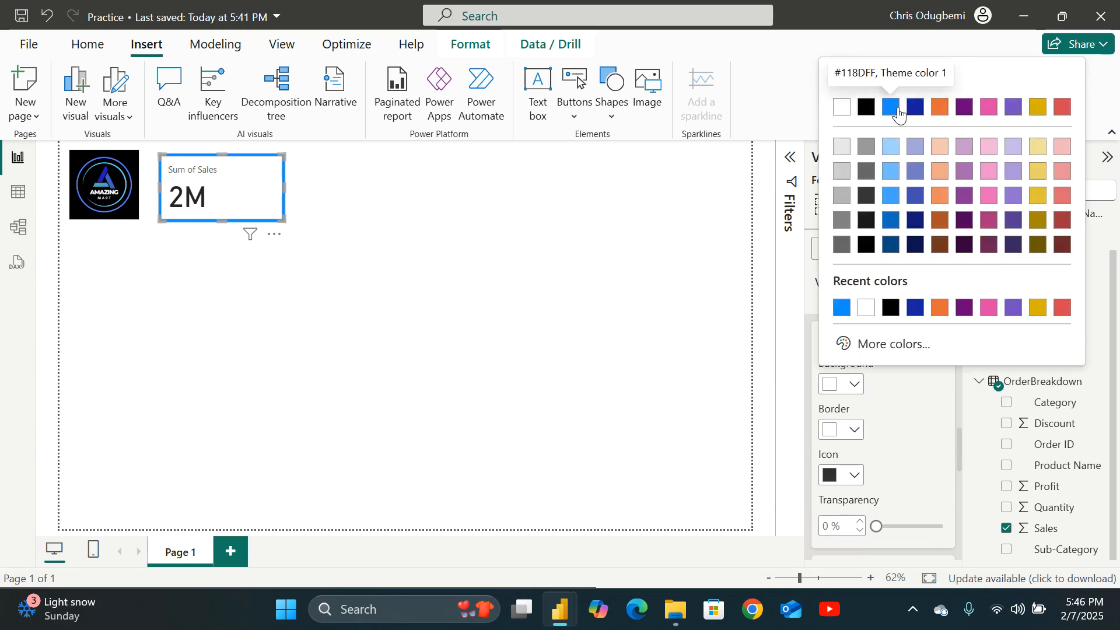
{"action": "left_click", "coordinate": [891, 108]}
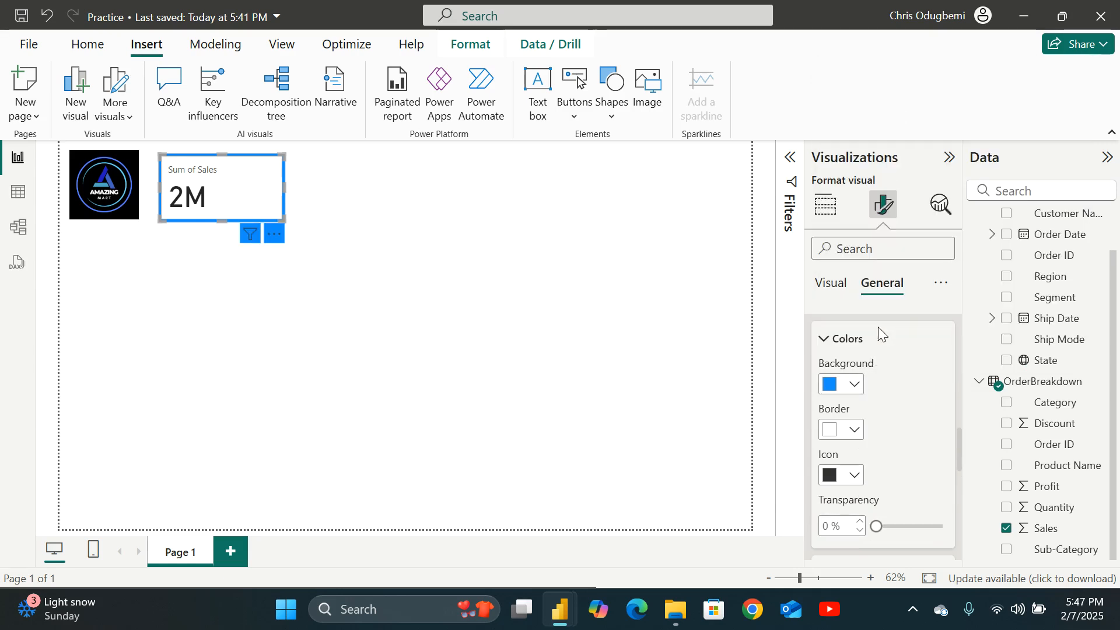
{"action": "left_click", "coordinate": [854, 385]}
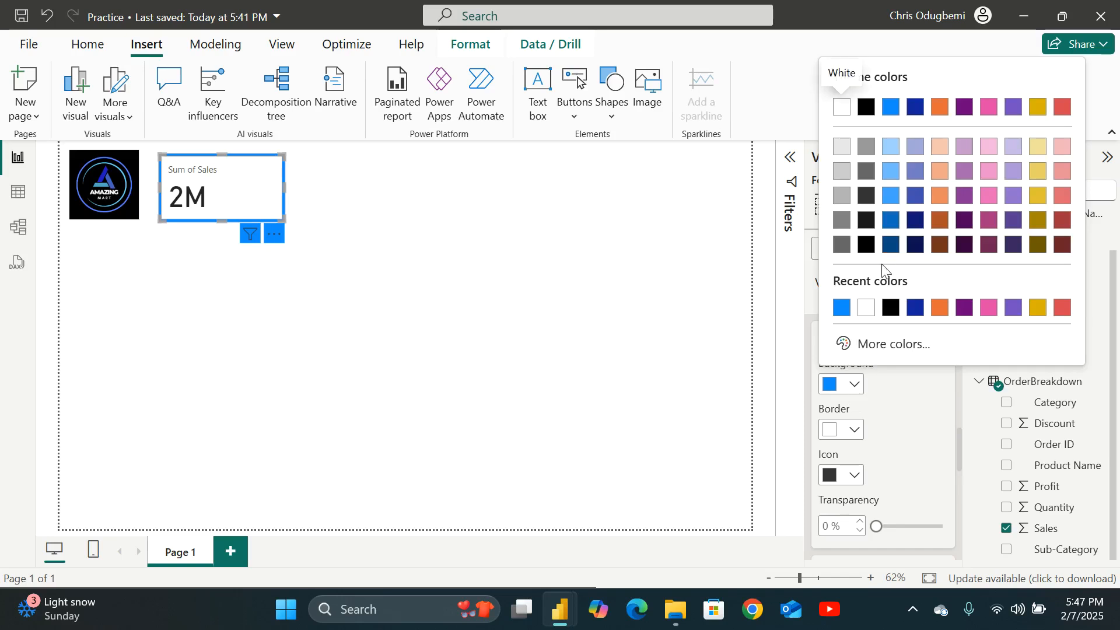
{"action": "left_click", "coordinate": [867, 308]}
Browse the card's Title, Layout, Callout values, Images and Cards format settings.
{"action": "scroll", "coordinate": [862, 471], "scroll_direction": "up", "scroll_amount": 10}
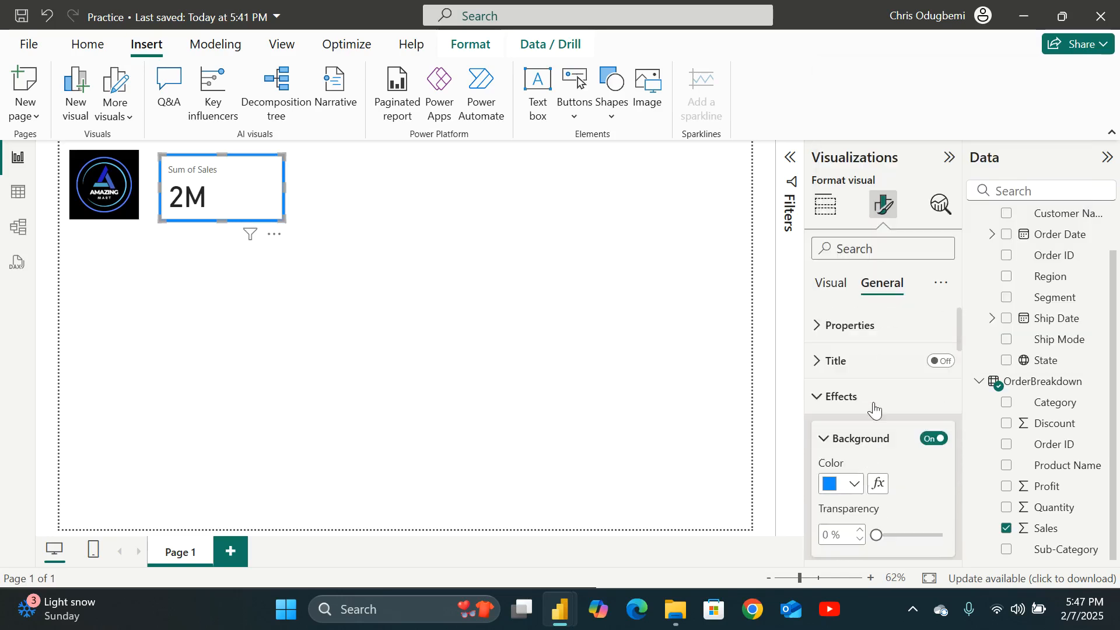
{"action": "left_click", "coordinate": [839, 360]}
{"action": "left_click", "coordinate": [831, 283]}
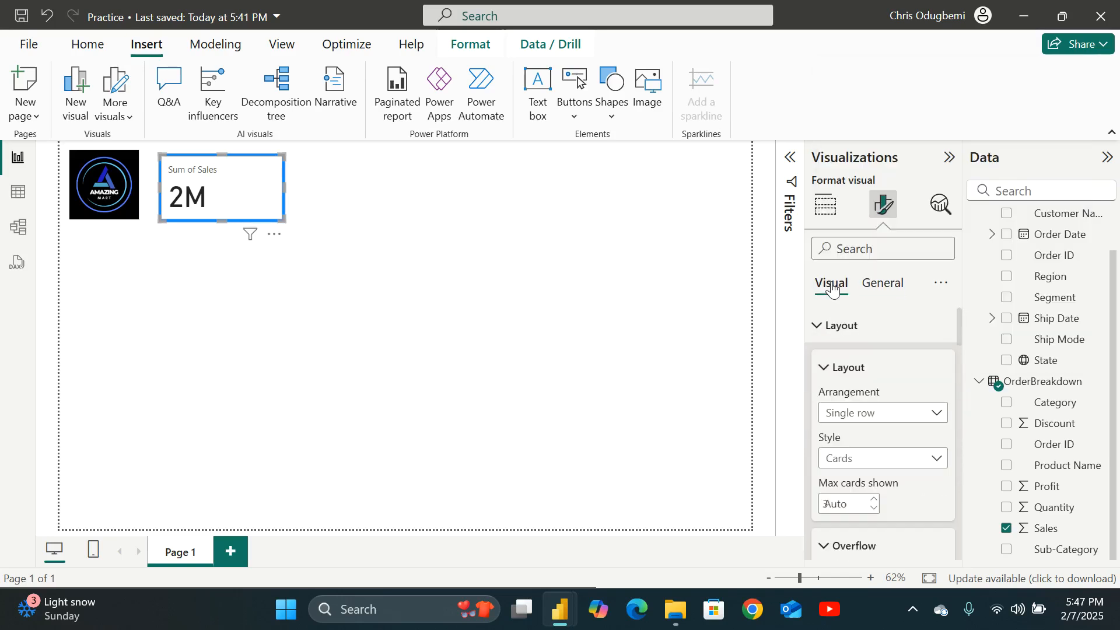
{"action": "left_click", "coordinate": [822, 326]}
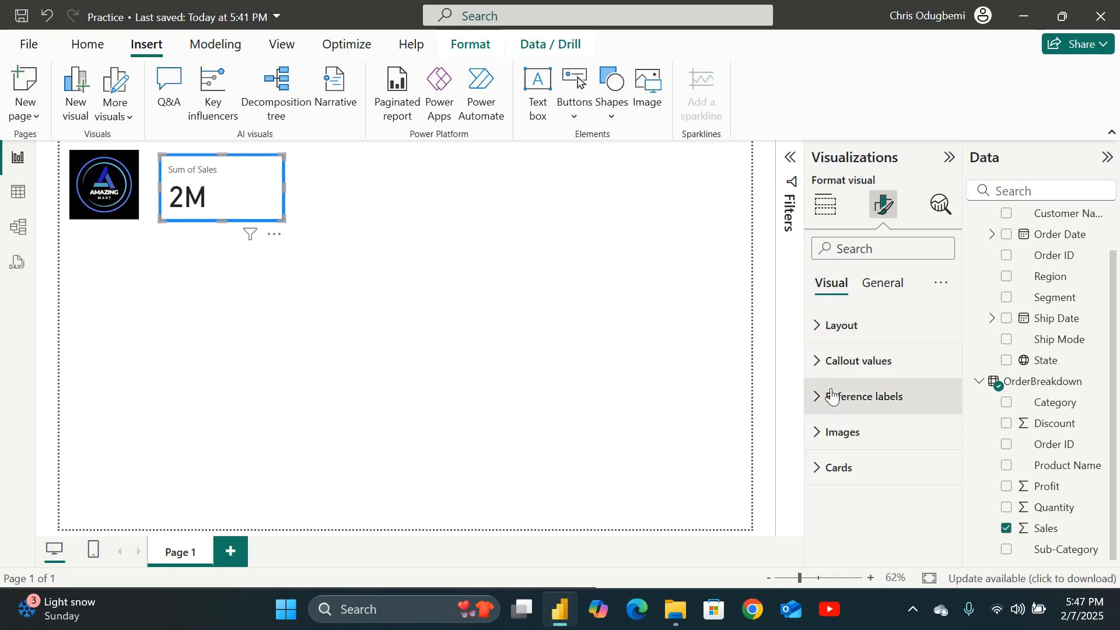
{"action": "left_click", "coordinate": [818, 367]}
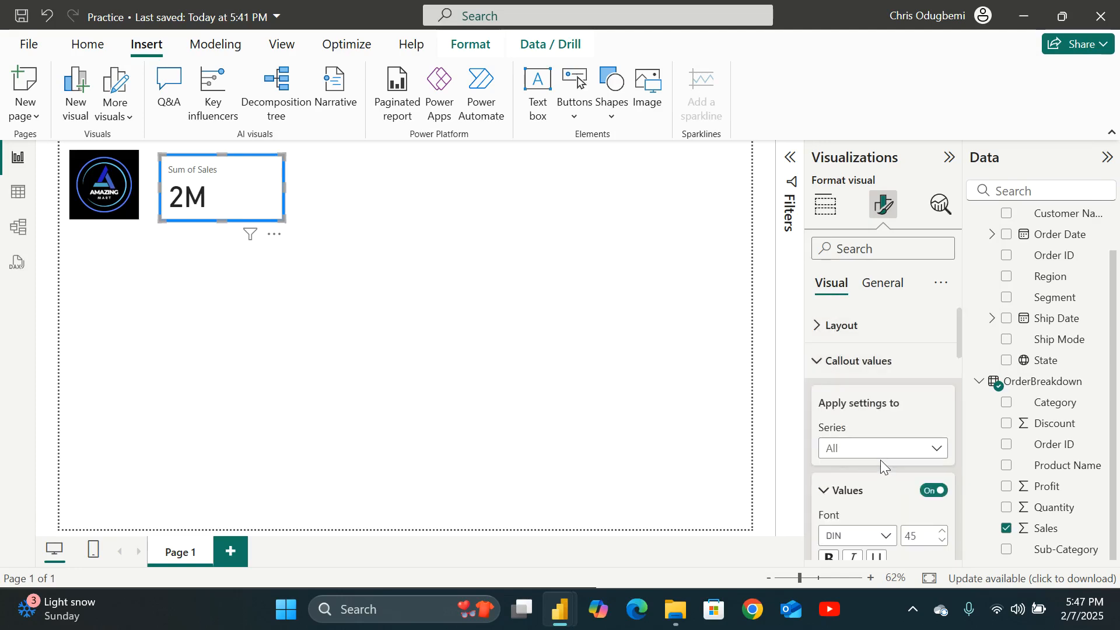
{"action": "scroll", "coordinate": [879, 517], "scroll_direction": "down", "scroll_amount": 3}
{"action": "scroll", "coordinate": [854, 408], "scroll_direction": "up", "scroll_amount": 3}
{"action": "left_click", "coordinate": [828, 328]}
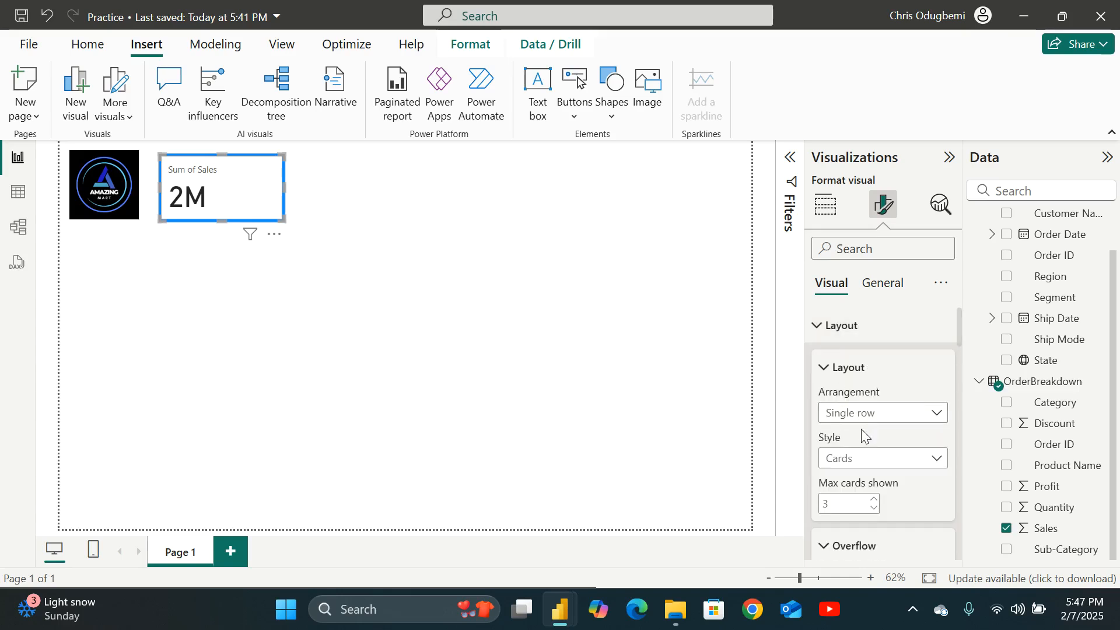
{"action": "scroll", "coordinate": [861, 432], "scroll_direction": "down", "scroll_amount": 5}
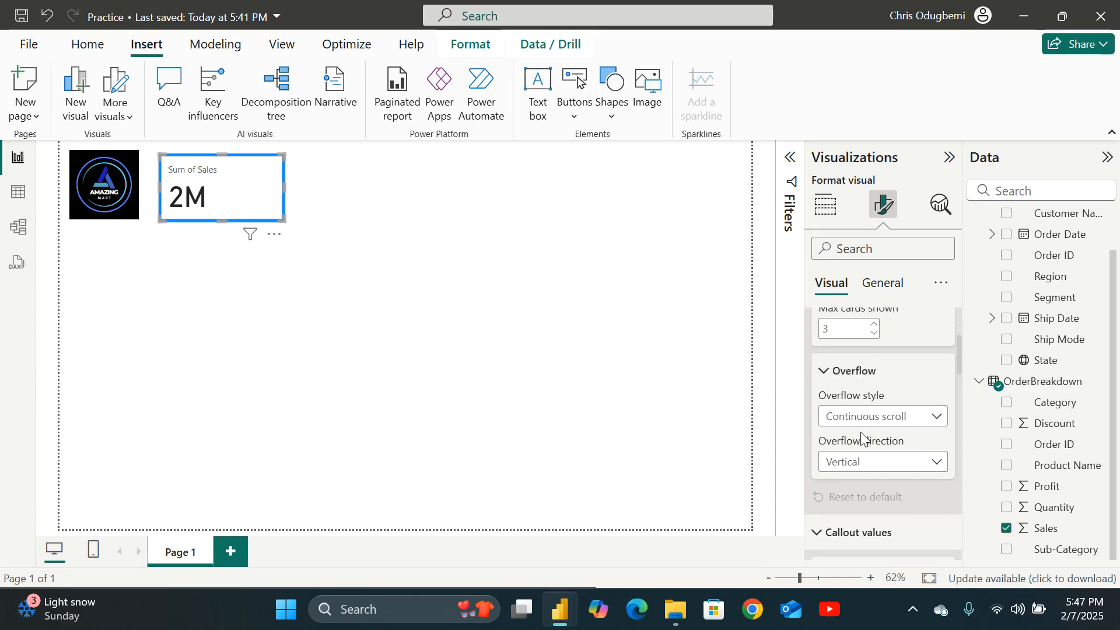
{"action": "scroll", "coordinate": [863, 428], "scroll_direction": "down", "scroll_amount": 3}
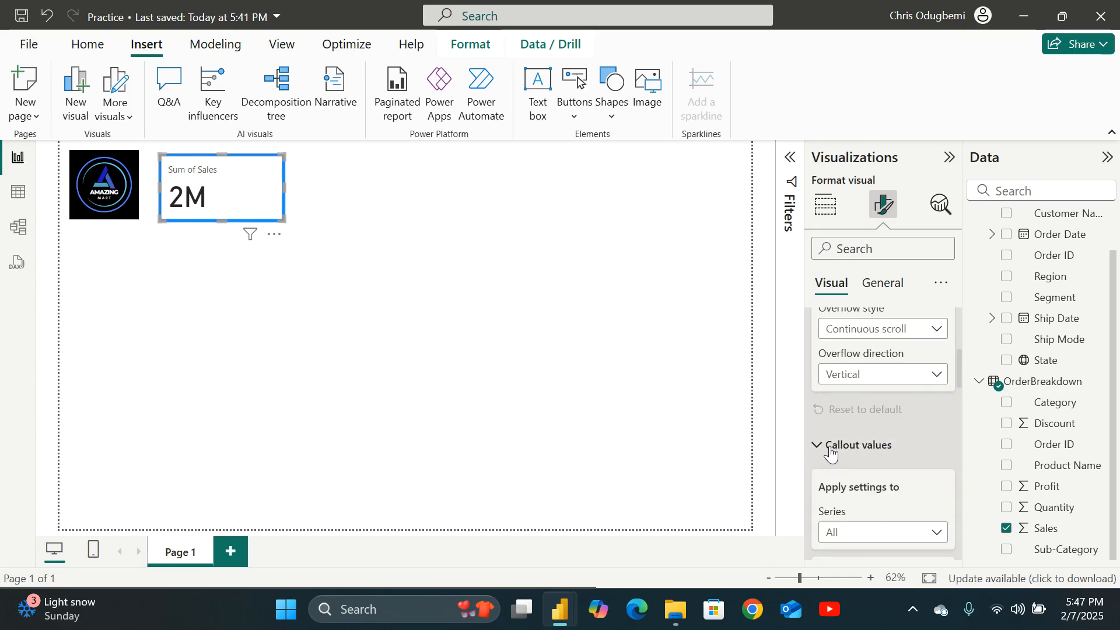
{"action": "left_click", "coordinate": [824, 446]}
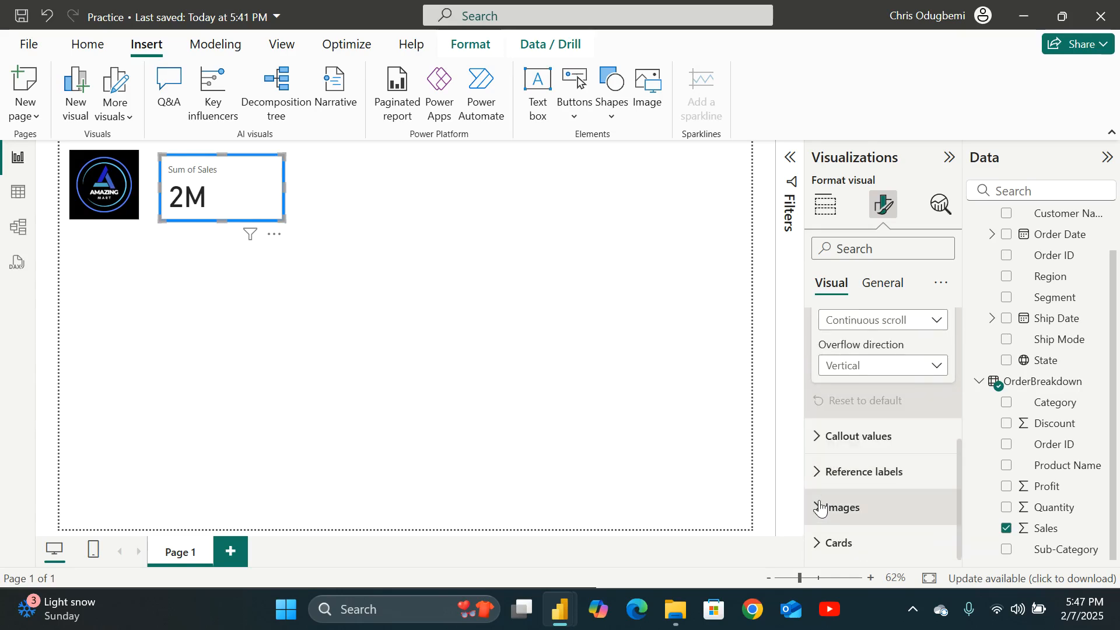
{"action": "left_click", "coordinate": [841, 505]}
{"action": "scroll", "coordinate": [839, 497], "scroll_direction": "down", "scroll_amount": 10}
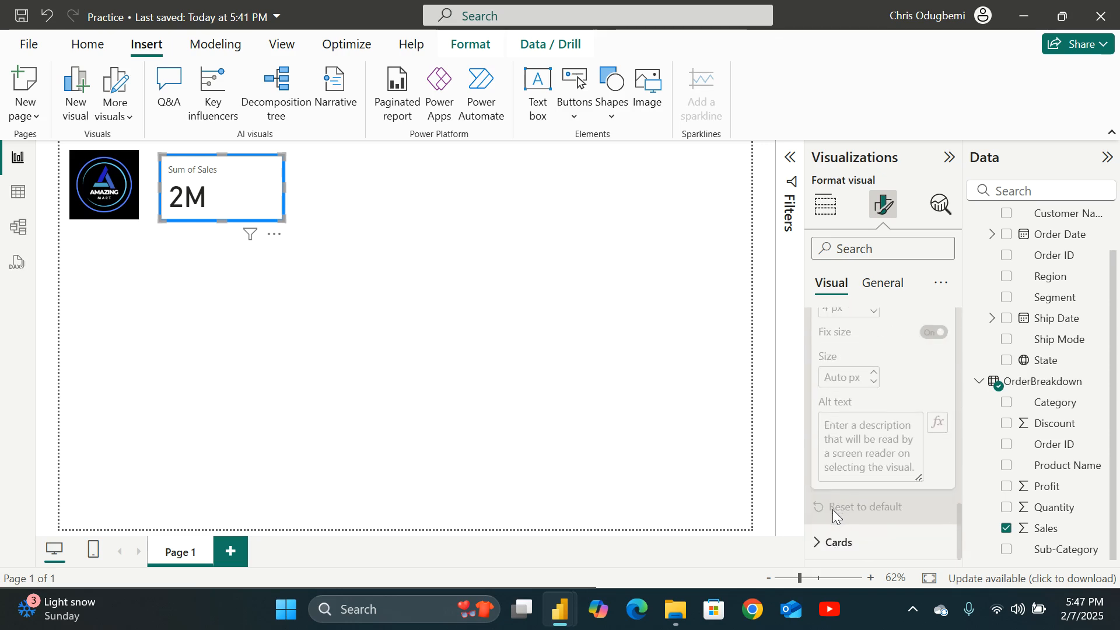
{"action": "left_click", "coordinate": [817, 544]}
{"action": "scroll", "coordinate": [852, 507], "scroll_direction": "down", "scroll_amount": 5}
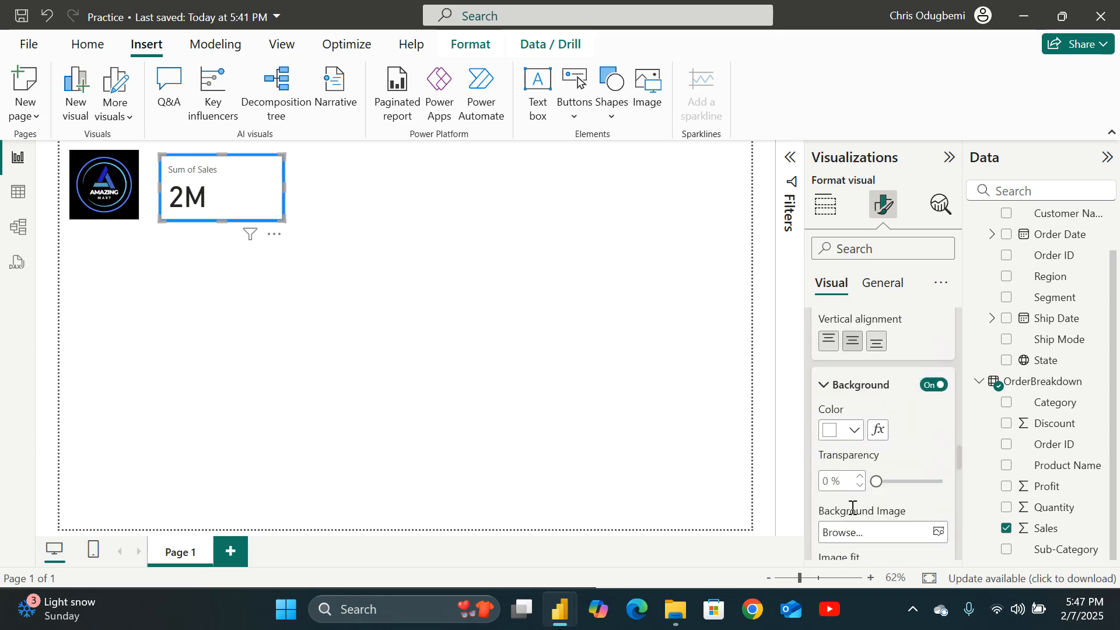
{"action": "scroll", "coordinate": [857, 496], "scroll_direction": "up", "scroll_amount": 3}
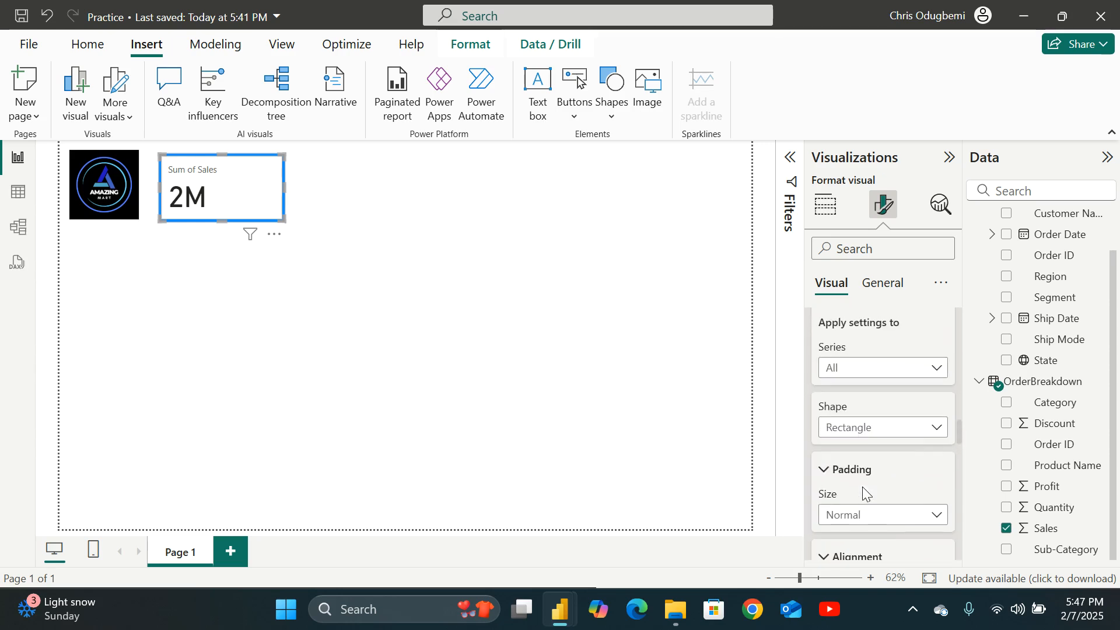
{"action": "scroll", "coordinate": [862, 486], "scroll_direction": "down", "scroll_amount": 7}
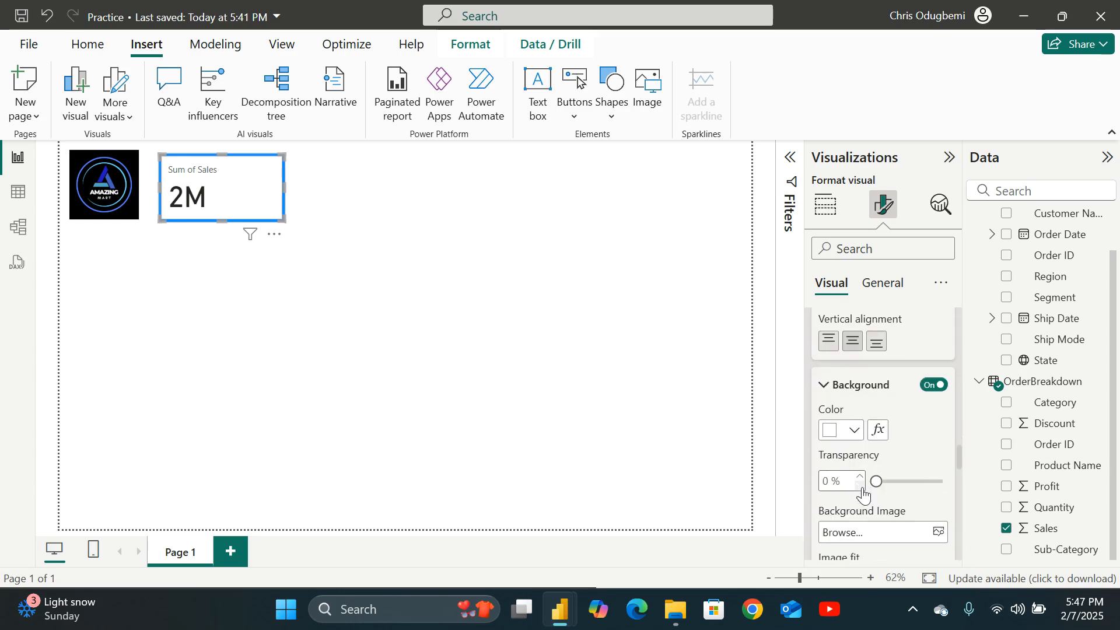
Set the background color in the card's Cards settings to blue.
{"action": "left_click", "coordinate": [854, 432]}
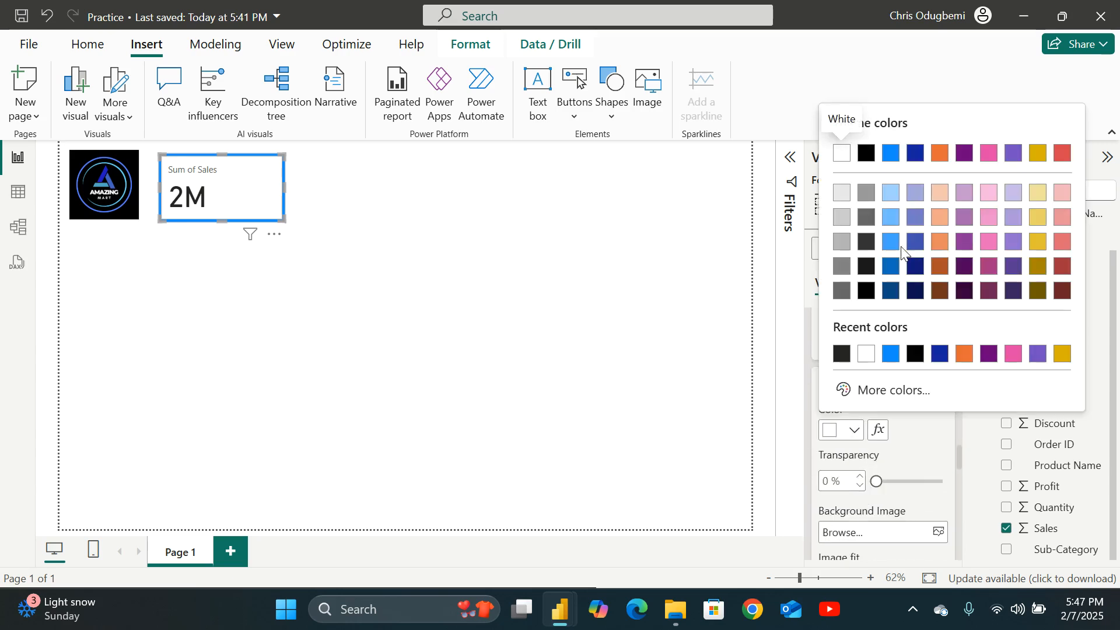
{"action": "left_click", "coordinate": [892, 154]}
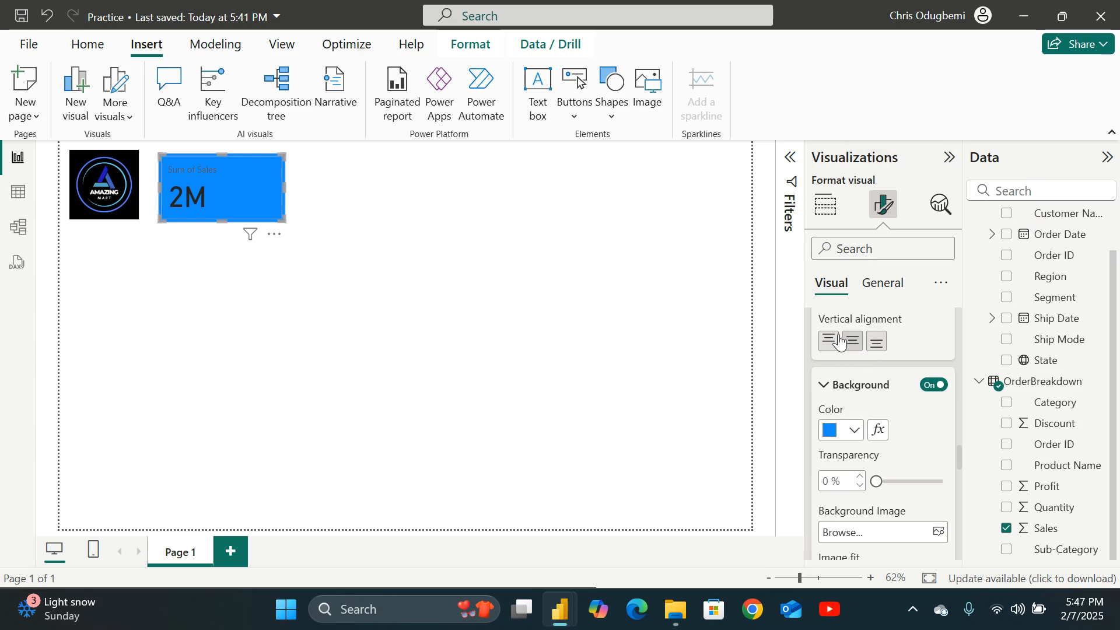
{"action": "scroll", "coordinate": [860, 362], "scroll_direction": "up", "scroll_amount": 6}
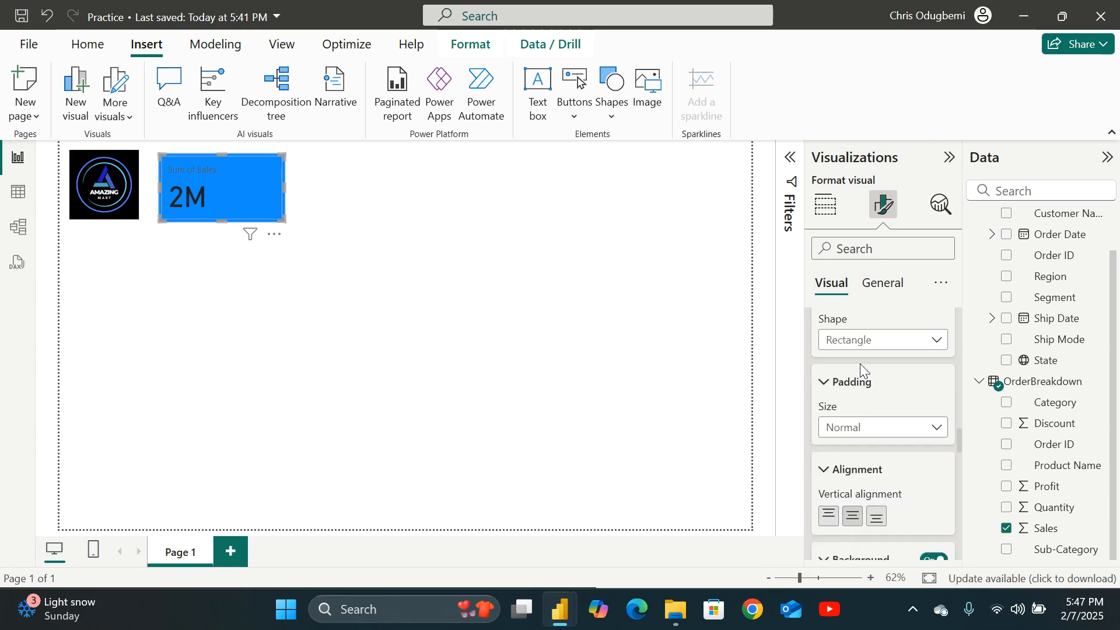
{"action": "scroll", "coordinate": [861, 371], "scroll_direction": "up", "scroll_amount": 8}
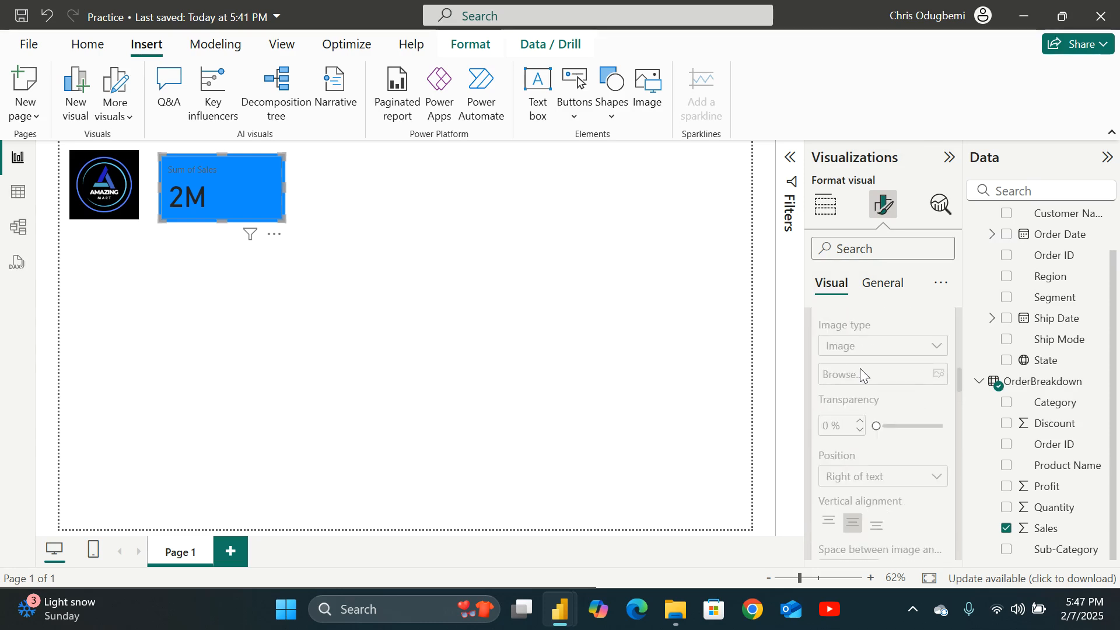
{"action": "scroll", "coordinate": [860, 375], "scroll_direction": "up", "scroll_amount": 8}
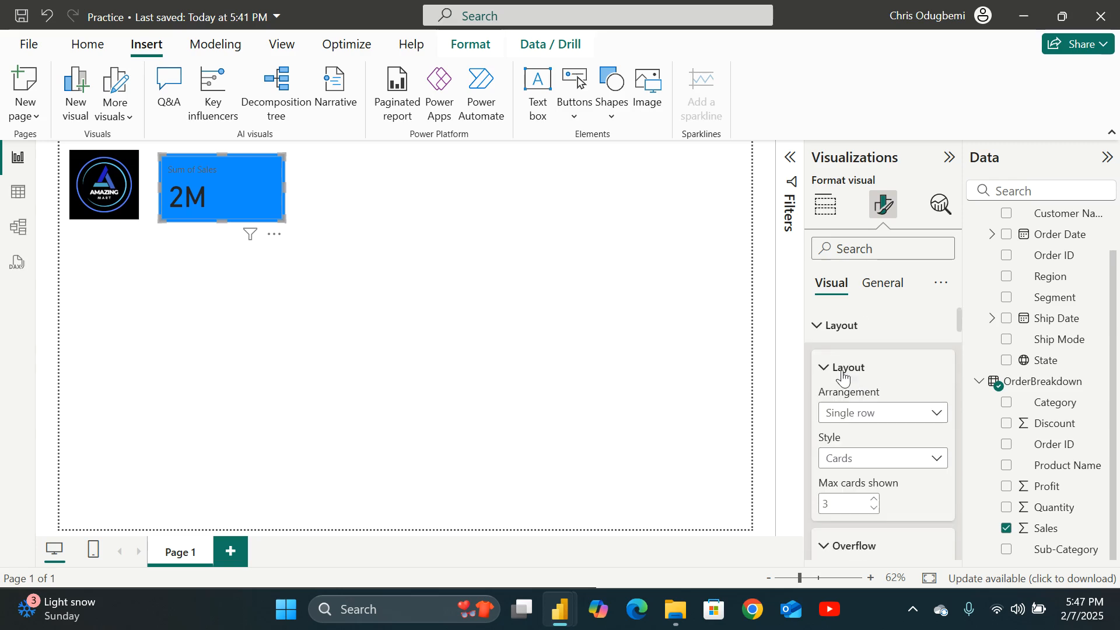
{"action": "left_click", "coordinate": [824, 367]}
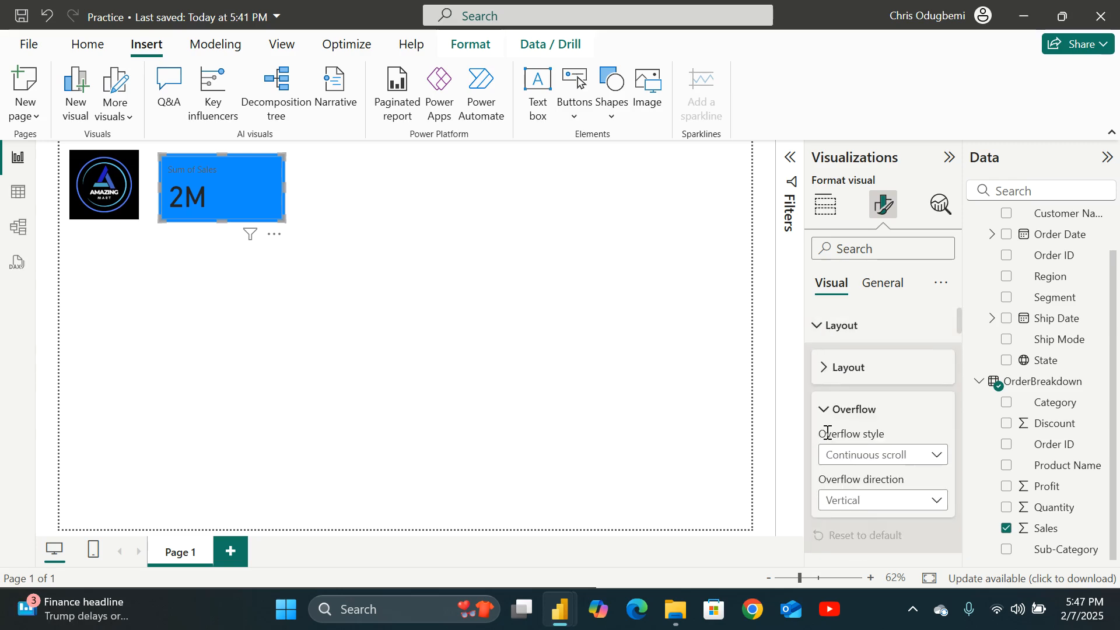
Browse the card's Visual and General format settings, including Layout, Title, Images, Cards and Callout values.
{"action": "left_click", "coordinate": [824, 412]}
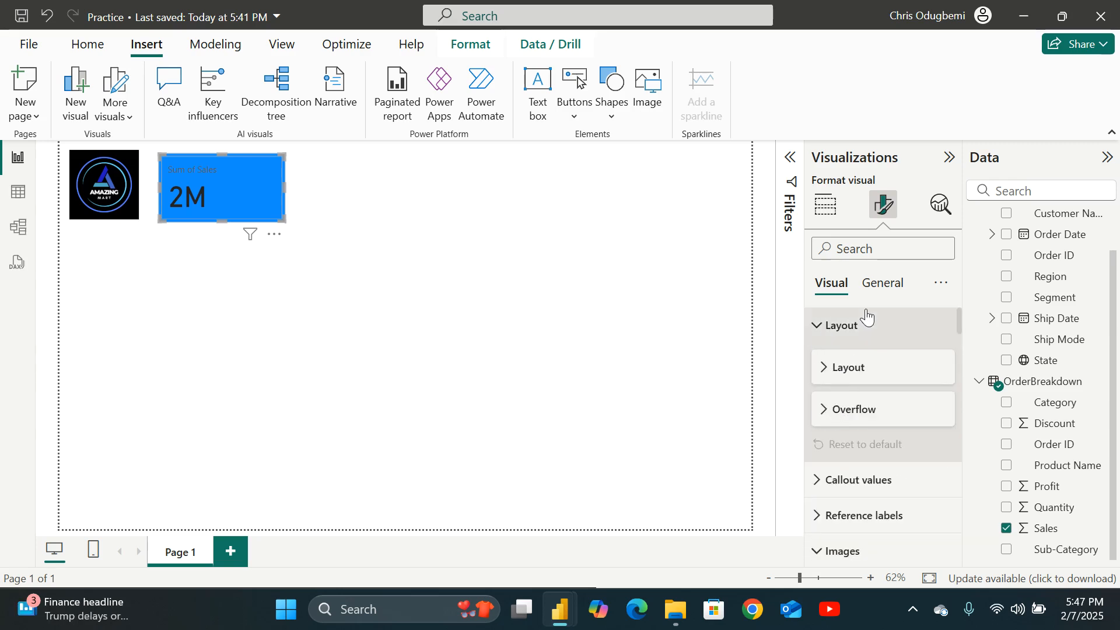
{"action": "left_click", "coordinate": [880, 283]}
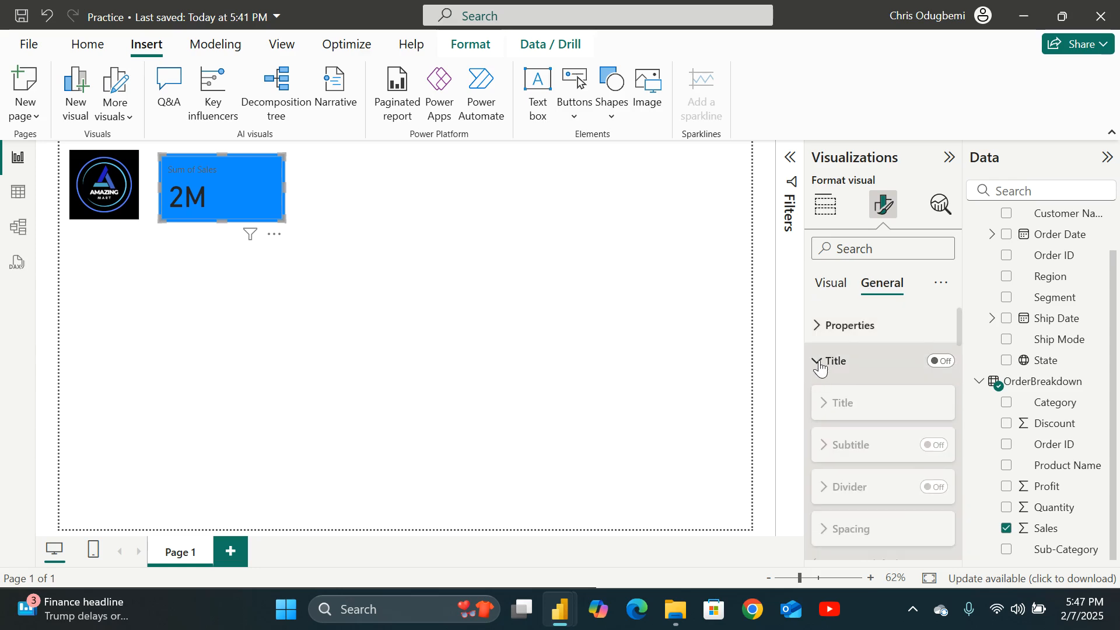
{"action": "left_click", "coordinate": [817, 361]}
{"action": "scroll", "coordinate": [848, 439], "scroll_direction": "down", "scroll_amount": 3}
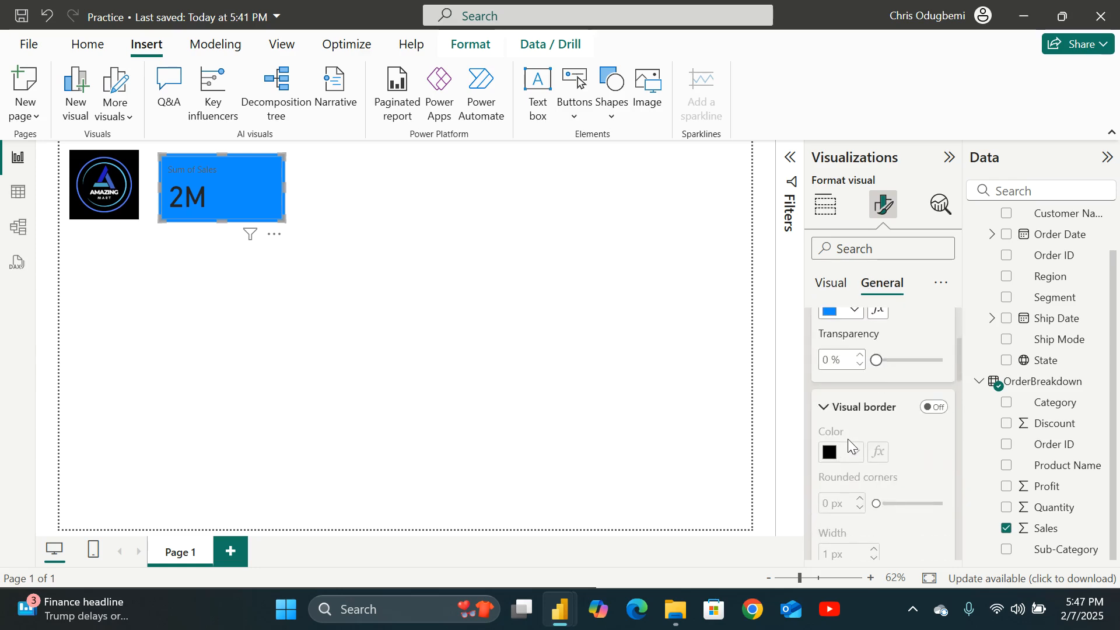
{"action": "left_click", "coordinate": [830, 282]}
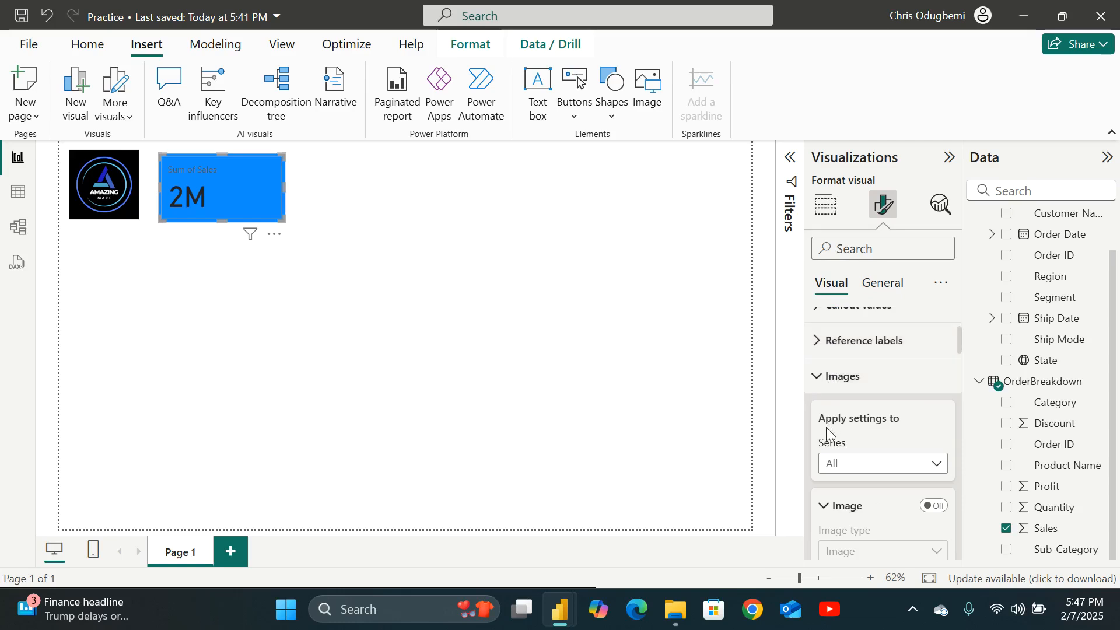
{"action": "scroll", "coordinate": [827, 426], "scroll_direction": "up", "scroll_amount": 3}
{"action": "left_click", "coordinate": [823, 368]}
{"action": "left_click", "coordinate": [820, 322]}
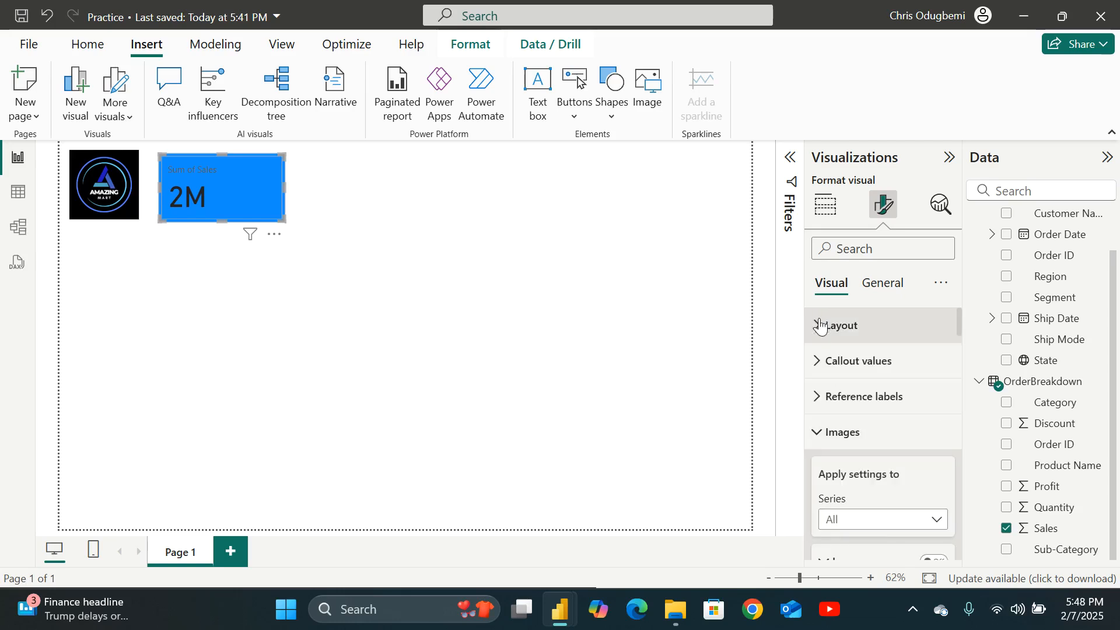
{"action": "scroll", "coordinate": [824, 402], "scroll_direction": "down", "scroll_amount": 2}
{"action": "scroll", "coordinate": [823, 403], "scroll_direction": "up", "scroll_amount": 1}
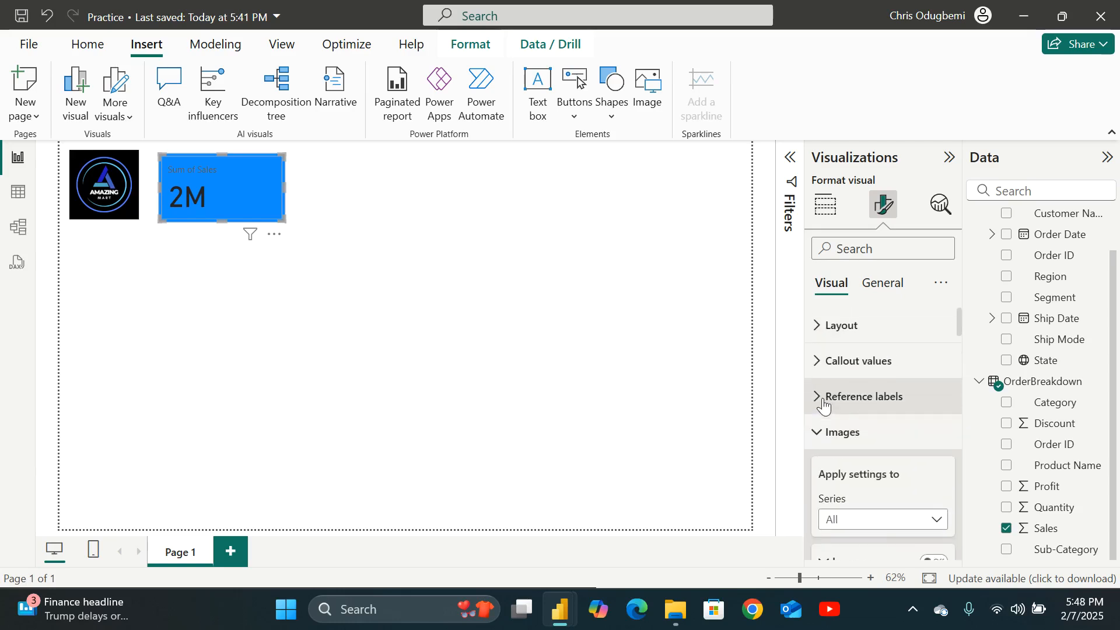
{"action": "left_click", "coordinate": [820, 432]}
{"action": "scroll", "coordinate": [846, 452], "scroll_direction": "down", "scroll_amount": 2}
{"action": "scroll", "coordinate": [847, 452], "scroll_direction": "down", "scroll_amount": 3}
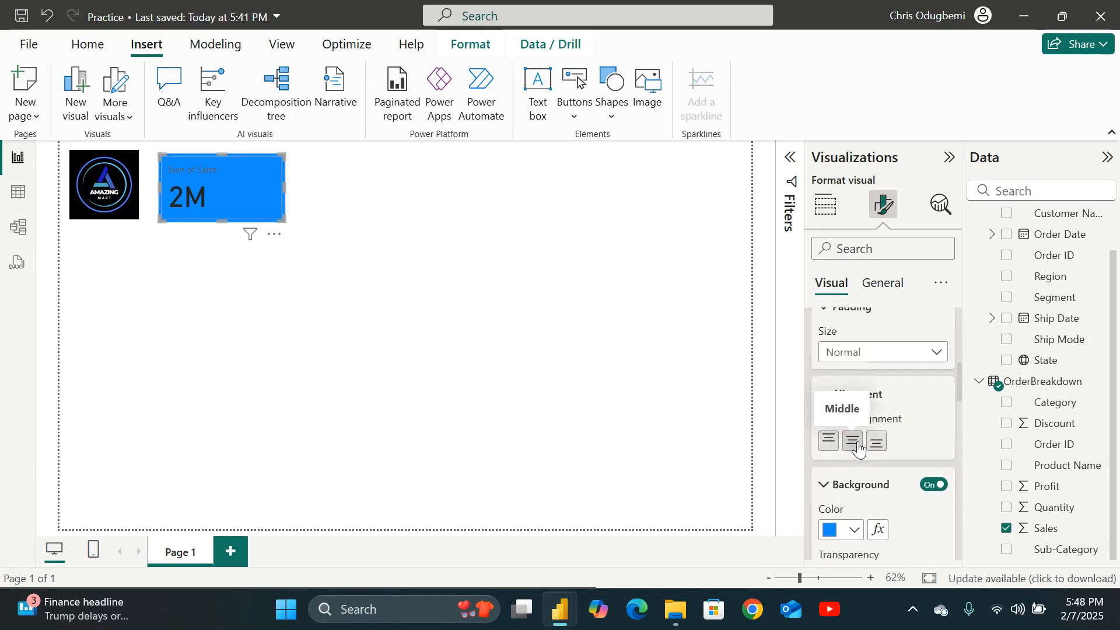
{"action": "scroll", "coordinate": [854, 446], "scroll_direction": "down", "scroll_amount": 3}
{"action": "scroll", "coordinate": [859, 445], "scroll_direction": "down", "scroll_amount": 2}
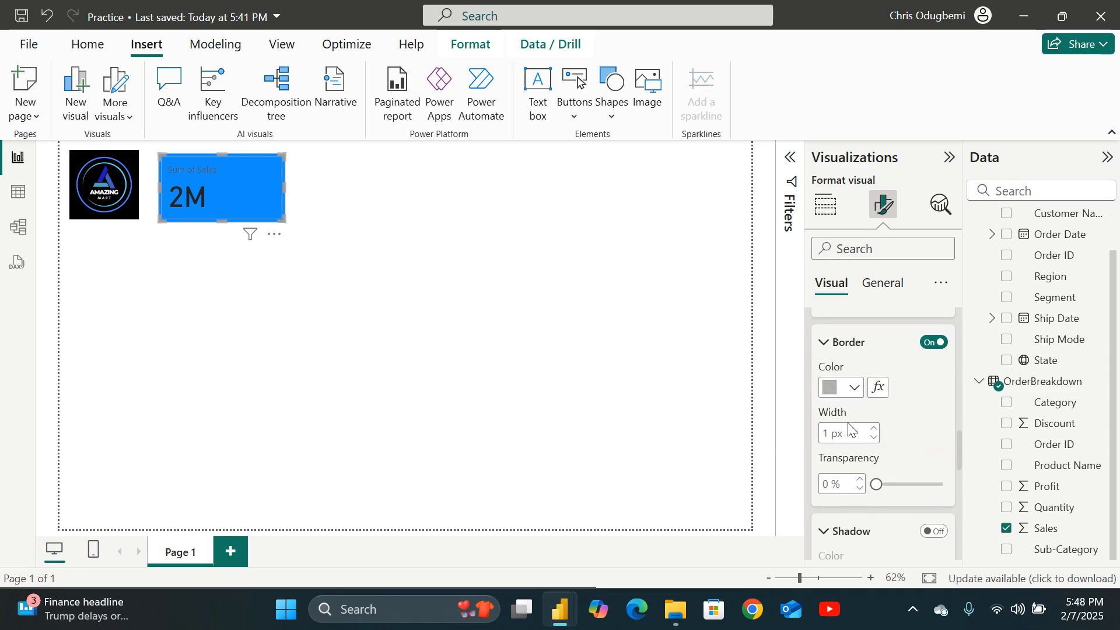
{"action": "scroll", "coordinate": [848, 428], "scroll_direction": "down", "scroll_amount": 5}
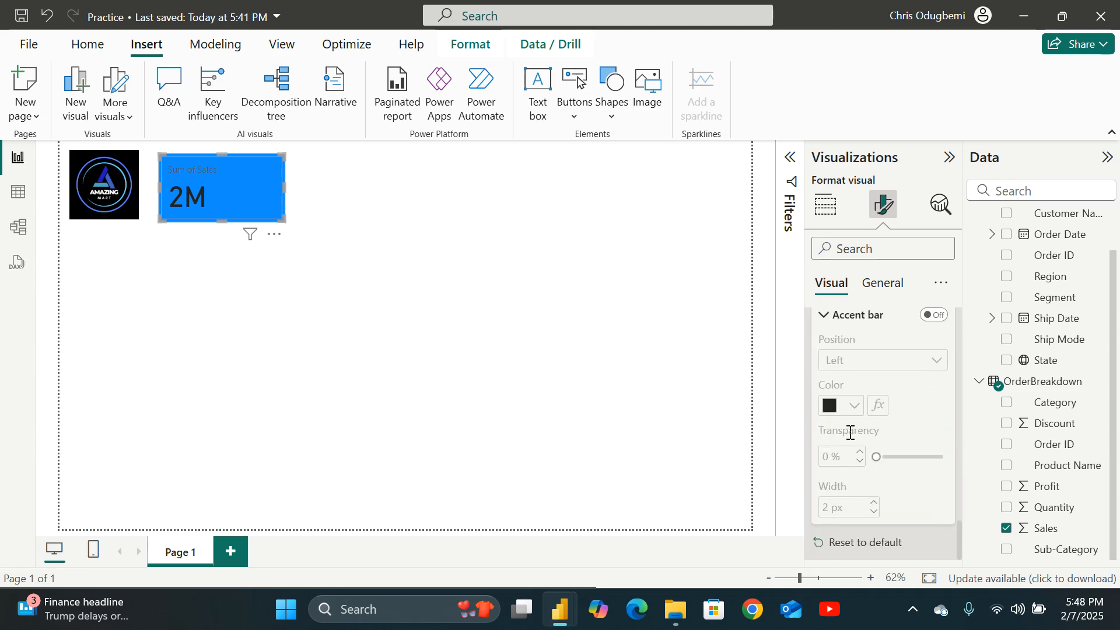
{"action": "scroll", "coordinate": [850, 428], "scroll_direction": "up", "scroll_amount": 15}
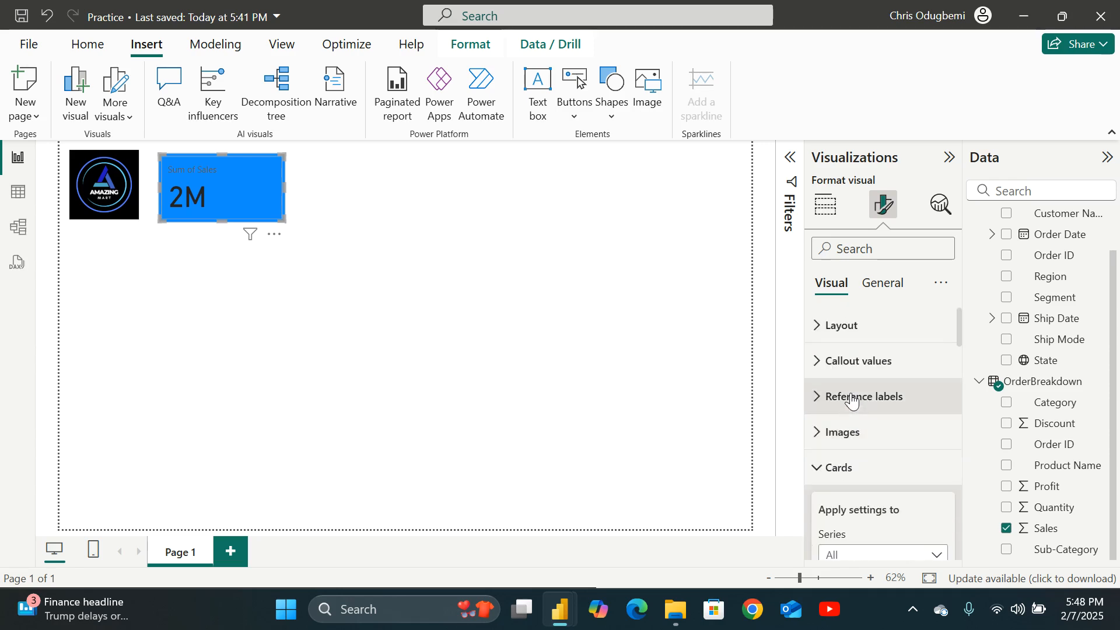
{"action": "left_click", "coordinate": [817, 324]}
{"action": "scroll", "coordinate": [840, 407], "scroll_direction": "down", "scroll_amount": 3}
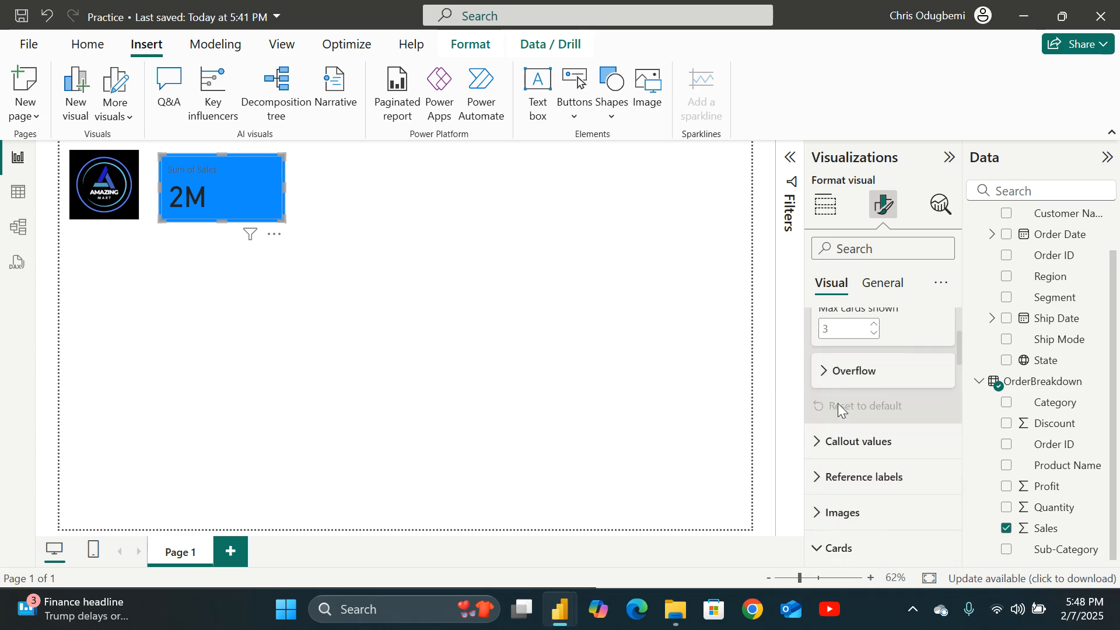
{"action": "left_click", "coordinate": [828, 373]}
{"action": "scroll", "coordinate": [828, 391], "scroll_direction": "down", "scroll_amount": 6}
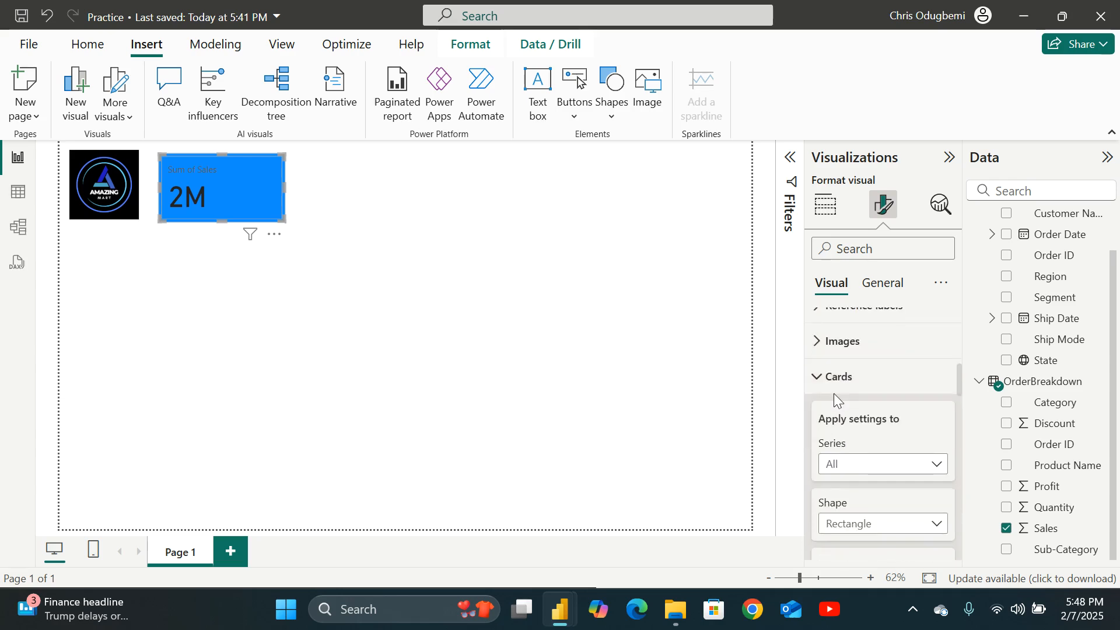
{"action": "scroll", "coordinate": [834, 394], "scroll_direction": "up", "scroll_amount": 3}
{"action": "scroll", "coordinate": [834, 396], "scroll_direction": "down", "scroll_amount": 2}
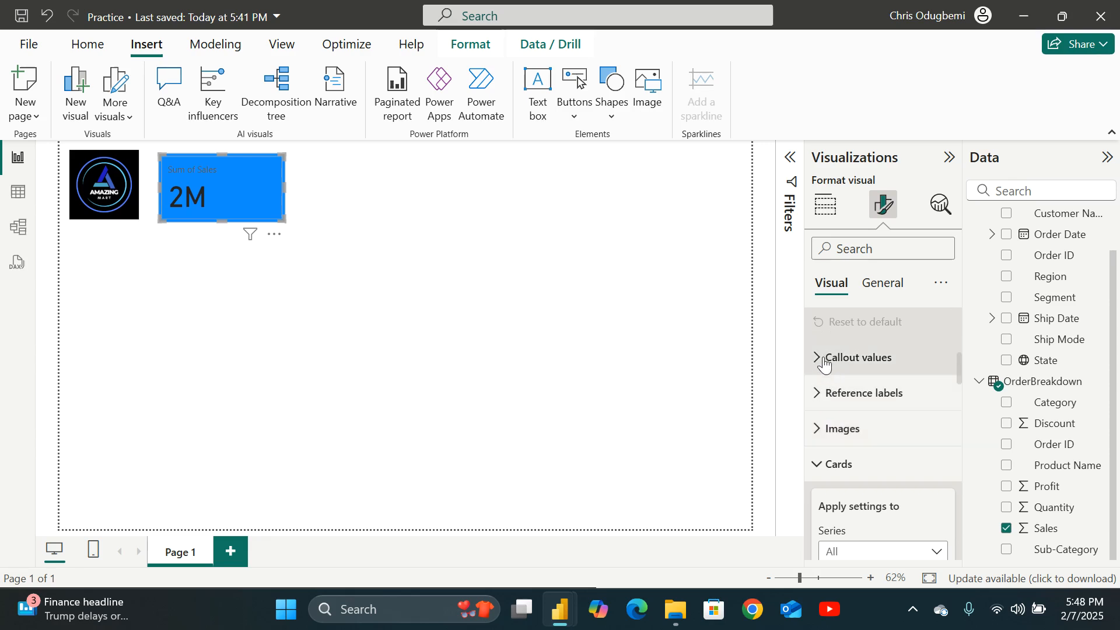
Center the card's callout value horizontally.
{"action": "left_click", "coordinate": [823, 358]}
{"action": "scroll", "coordinate": [839, 432], "scroll_direction": "down", "scroll_amount": 5}
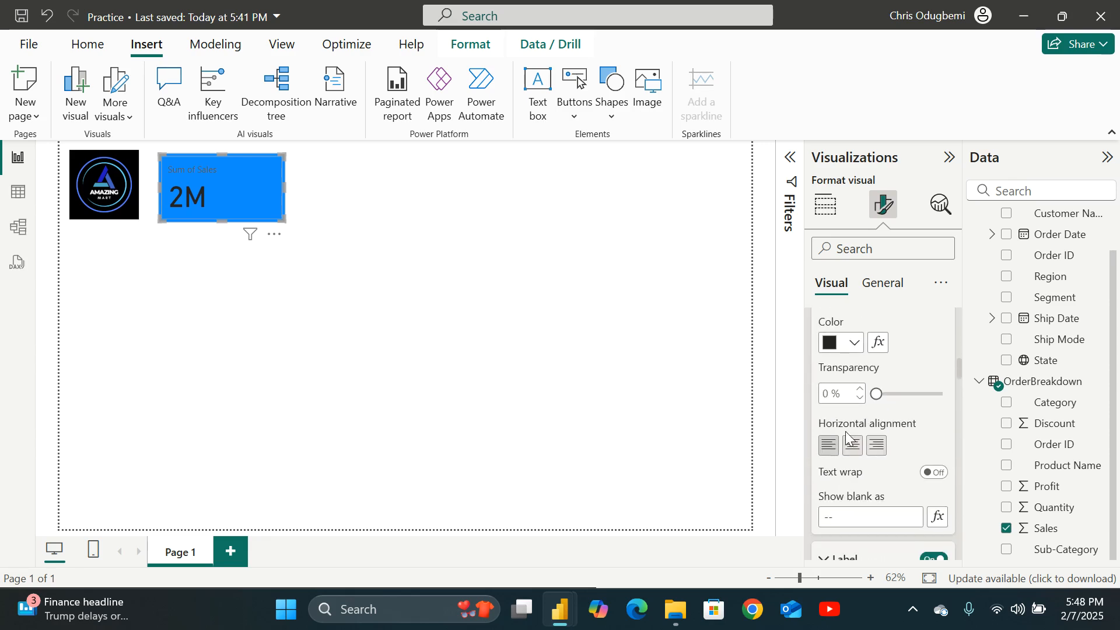
{"action": "left_click", "coordinate": [851, 444]}
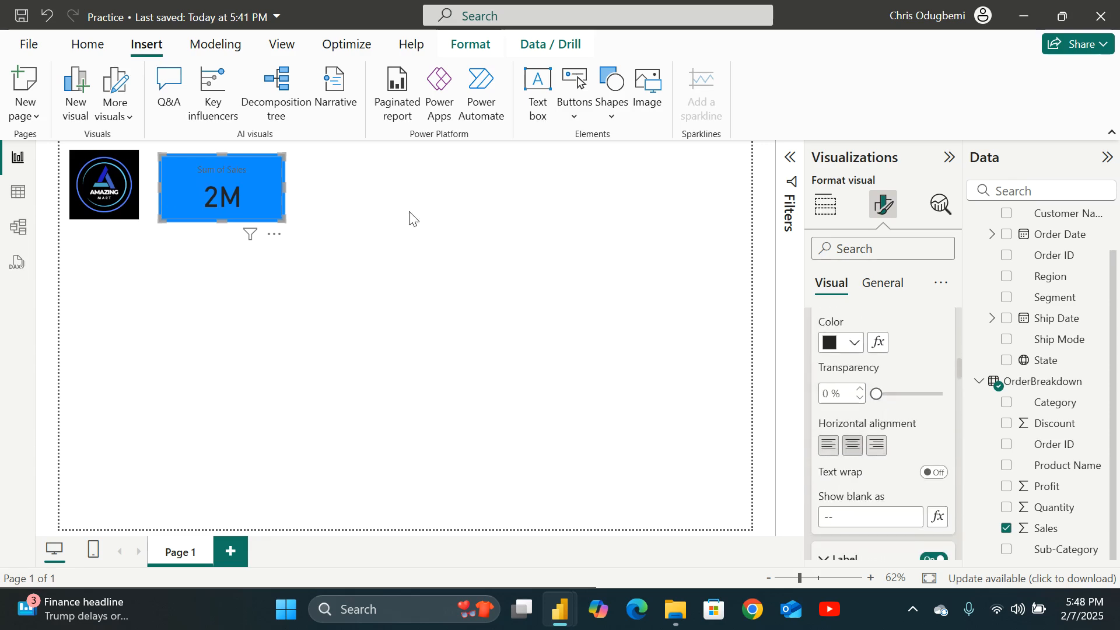
{"action": "left_click", "coordinate": [367, 211]}
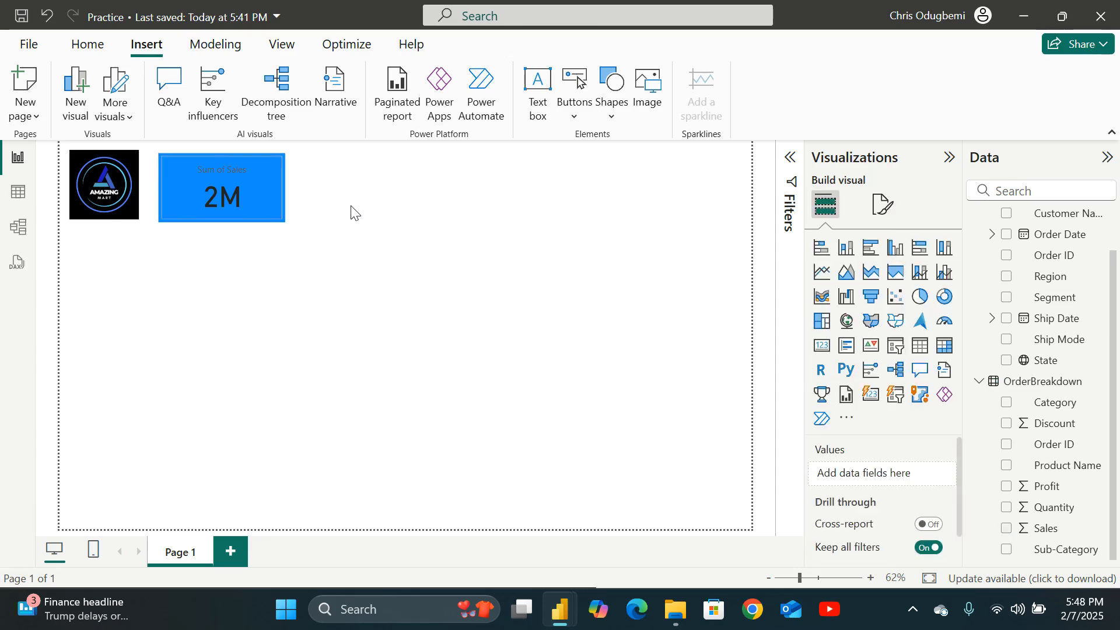
Copy the Sales card visual and paste duplicates of it onto the page.
{"action": "left_click", "coordinate": [267, 191]}
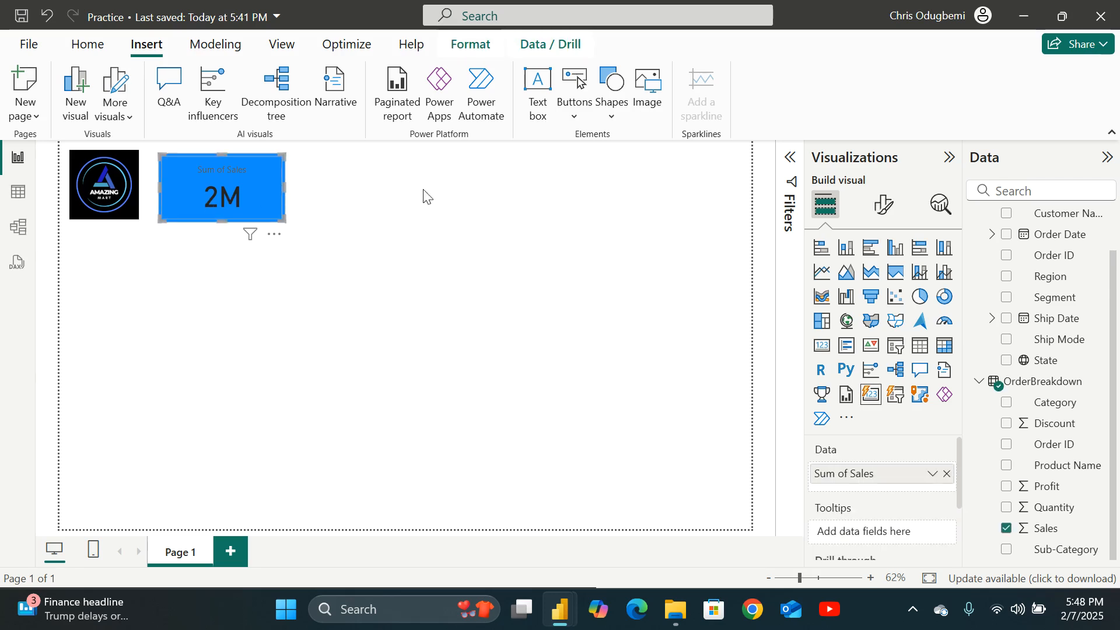
{"action": "right_click", "coordinate": [250, 191]}
{"action": "mouse_move", "coordinate": [299, 263]}
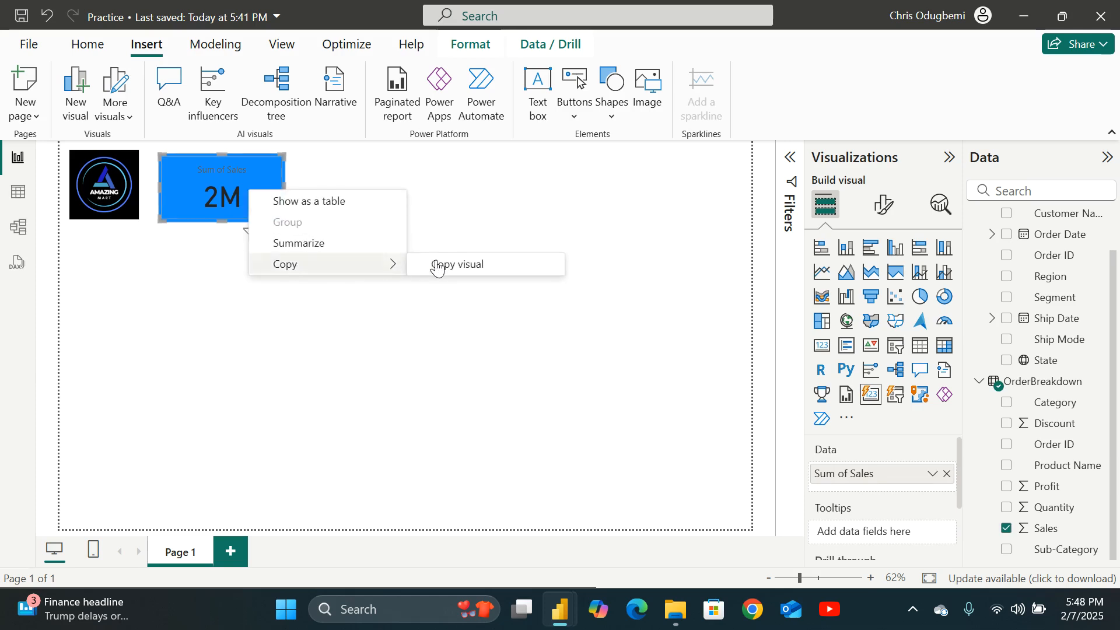
{"action": "left_click", "coordinate": [454, 268]}
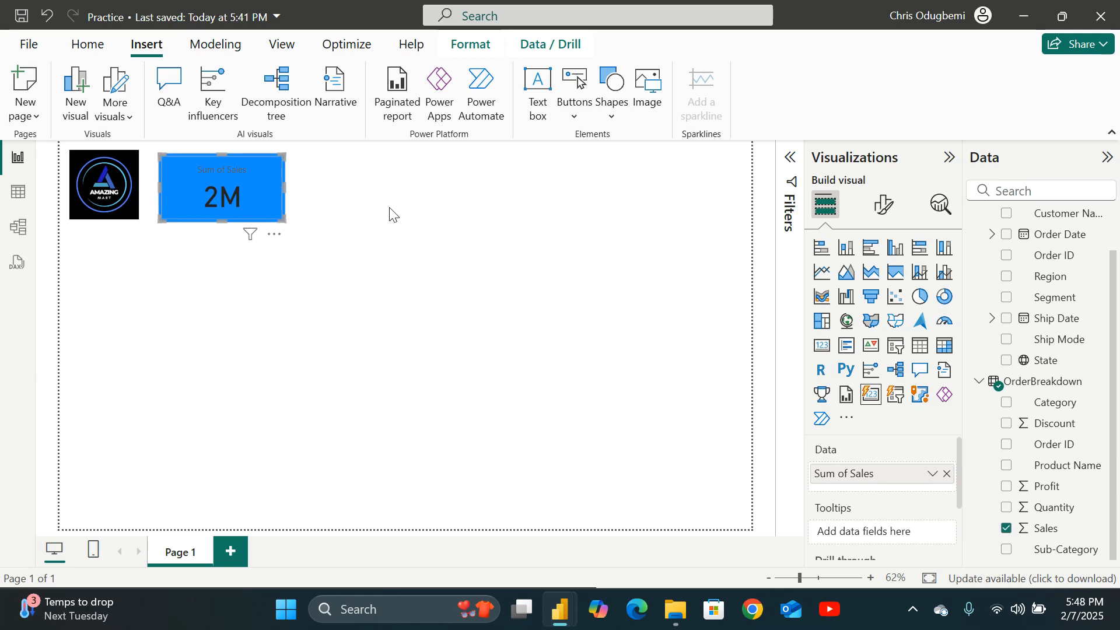
{"action": "key", "text": "ctrl+v"}
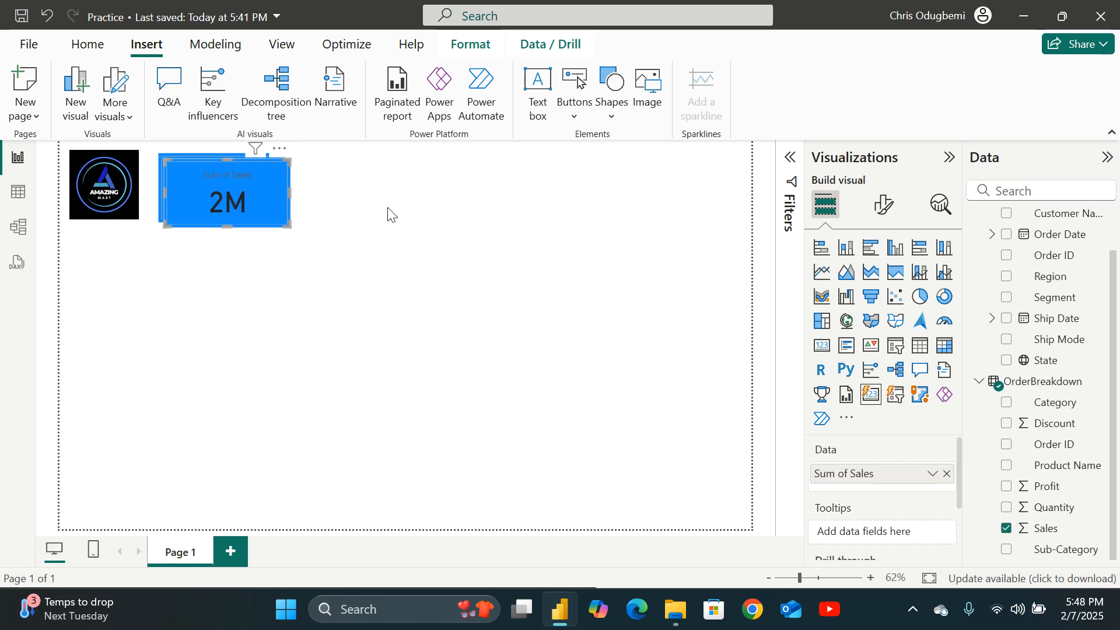
{"action": "key", "text": "ctrl+v"}
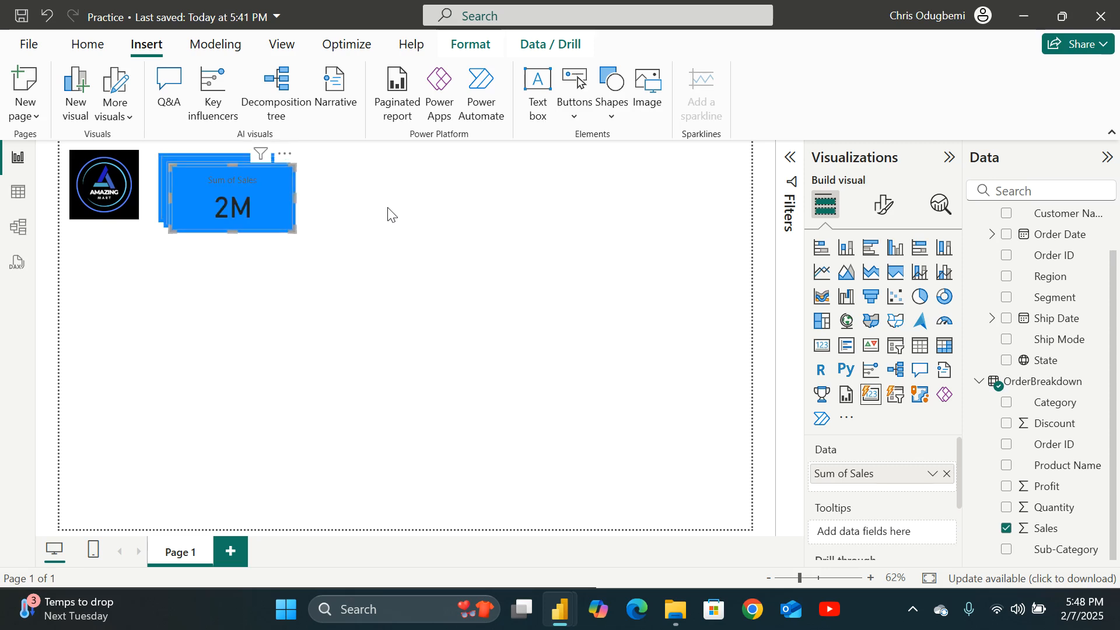
Arrange the four cards in an evenly spaced row beside the logo.
{"action": "left_click_drag", "start_coordinate": [258, 186], "coordinate": [684, 169]}
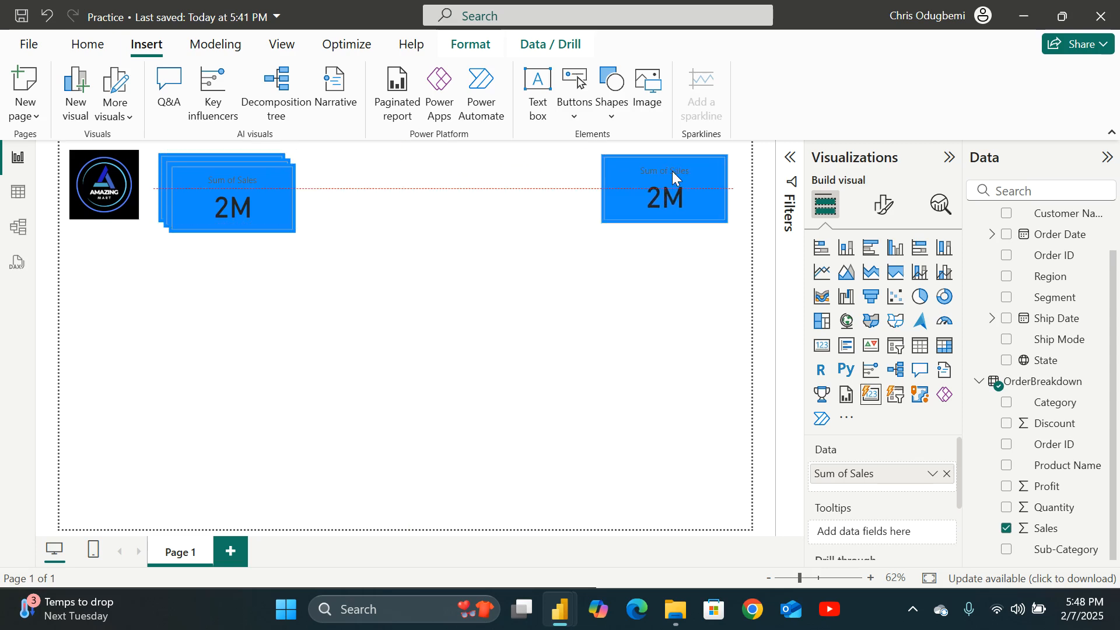
{"action": "left_click_drag", "start_coordinate": [248, 193], "coordinate": [496, 189]}
{"action": "left_click_drag", "start_coordinate": [197, 190], "coordinate": [337, 187]}
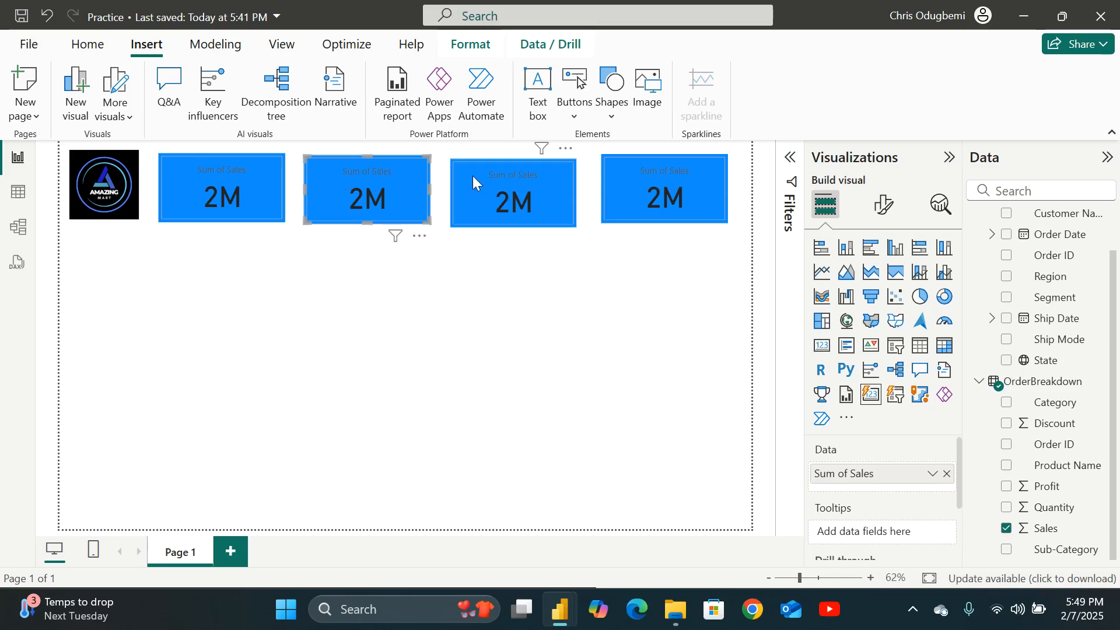
{"action": "left_click_drag", "start_coordinate": [473, 175], "coordinate": [472, 170]}
{"action": "mouse_move", "coordinate": [653, 172]}
{"action": "left_mouse_down"}
{"action": "mouse_move", "coordinate": [640, 173]}
{"action": "mouse_move", "coordinate": [652, 172]}
{"action": "left_mouse_up"}
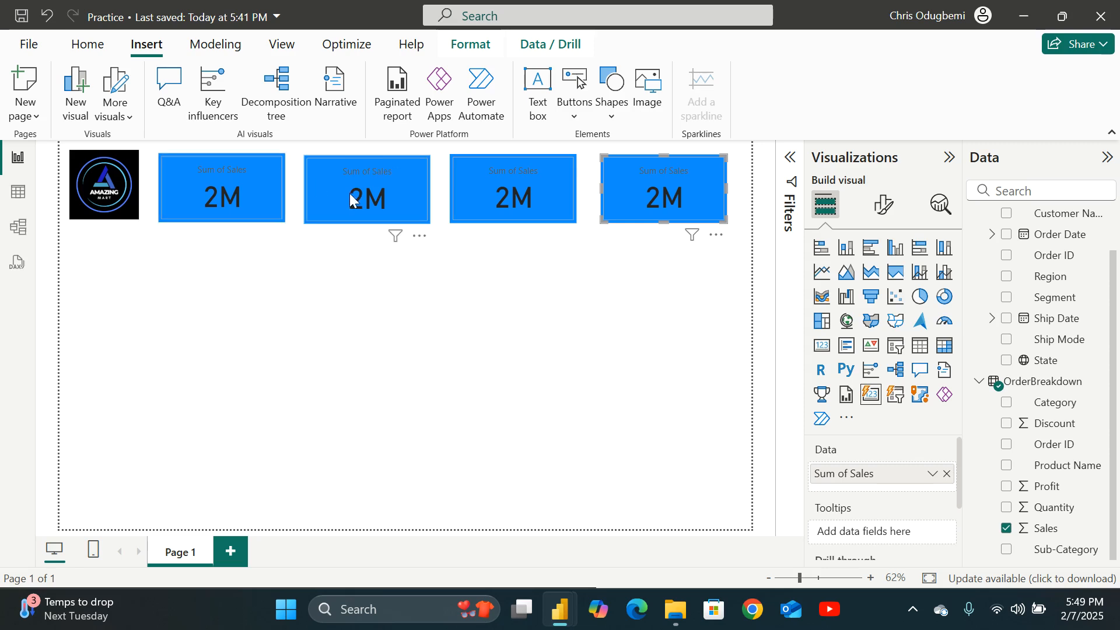
Replace Sales with Profit in the second card.
{"action": "left_click", "coordinate": [329, 193]}
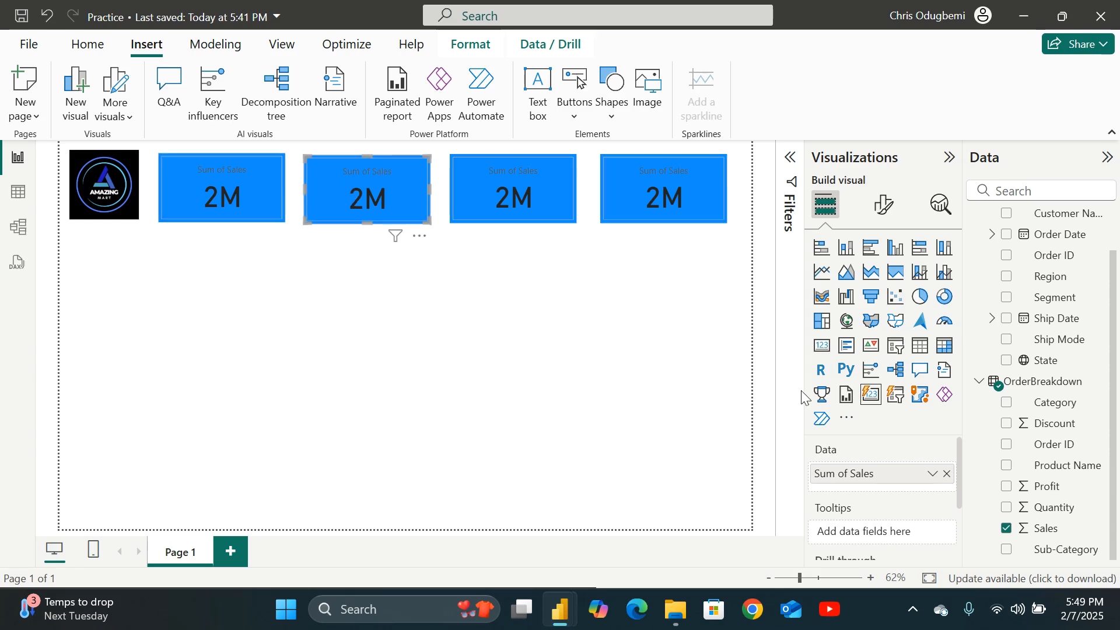
{"action": "left_click", "coordinate": [946, 473]}
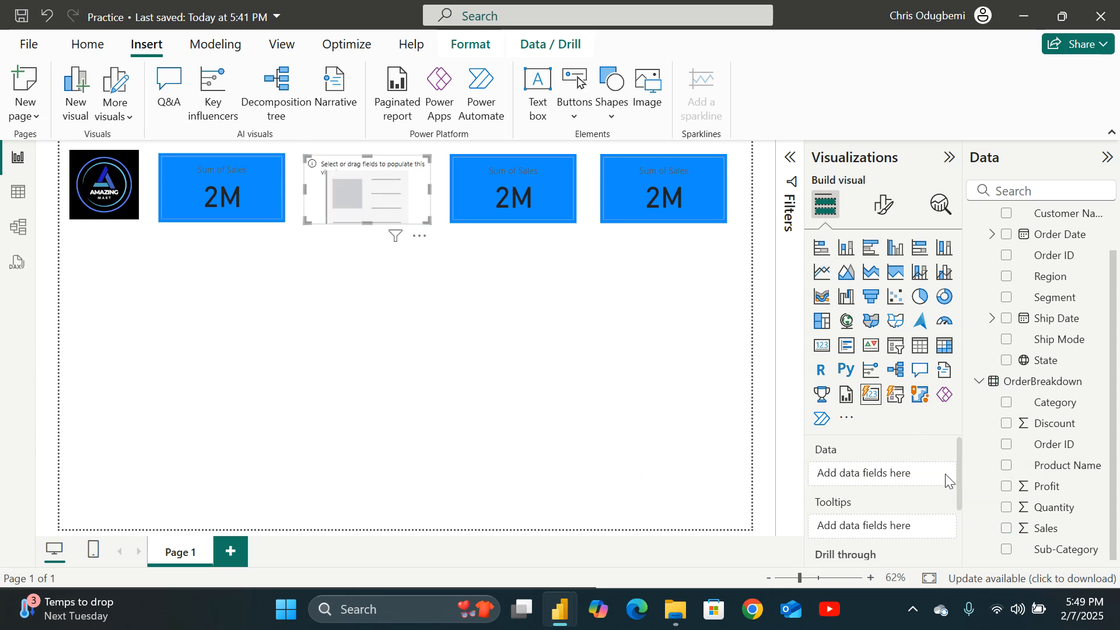
{"action": "left_click", "coordinate": [1006, 488]}
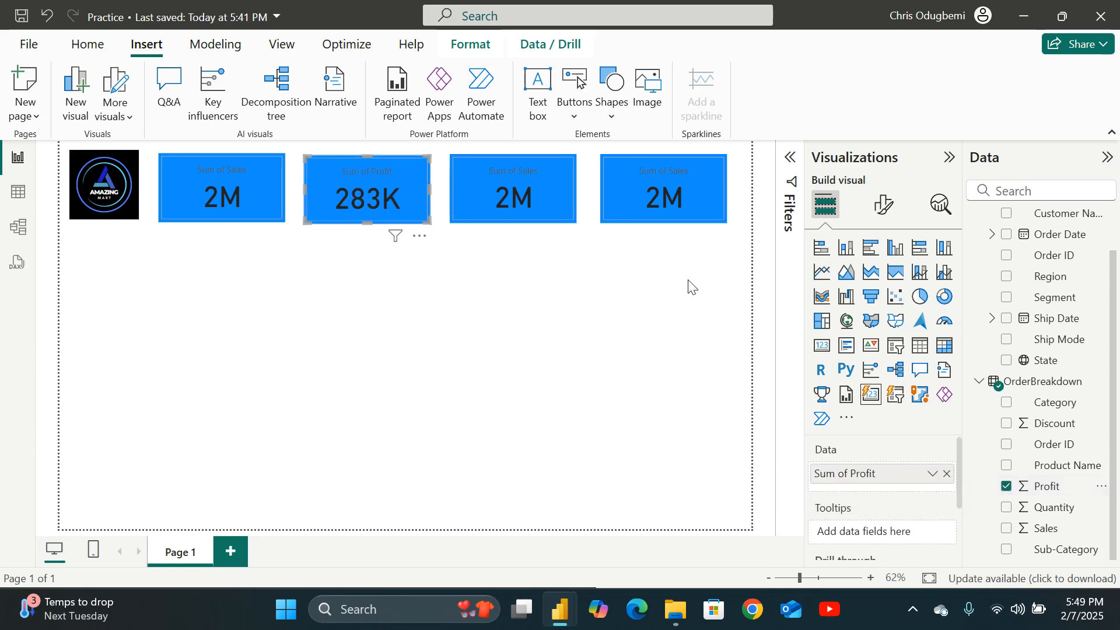
Replace Sales with Quantity in the third card.
{"action": "left_click", "coordinate": [531, 177]}
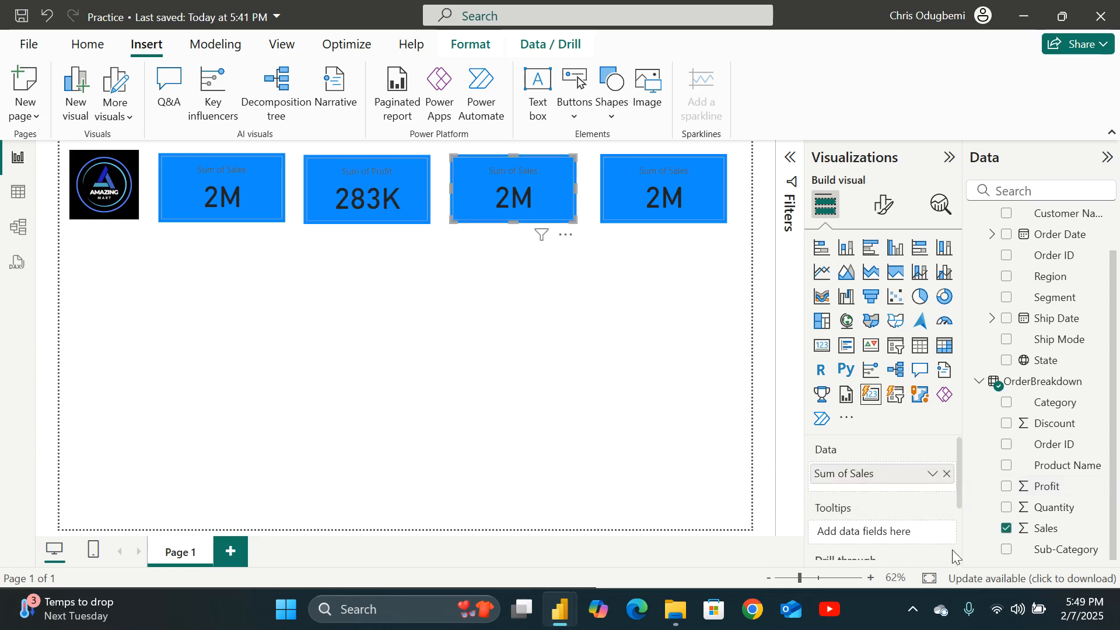
{"action": "left_click", "coordinate": [945, 473]}
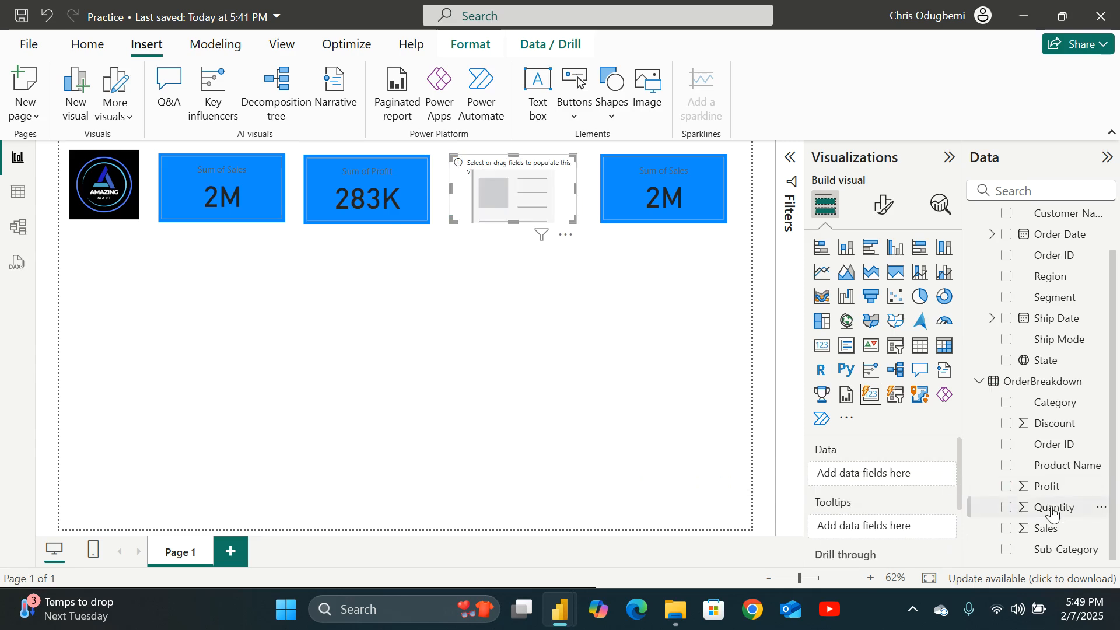
{"action": "left_click", "coordinate": [1006, 510]}
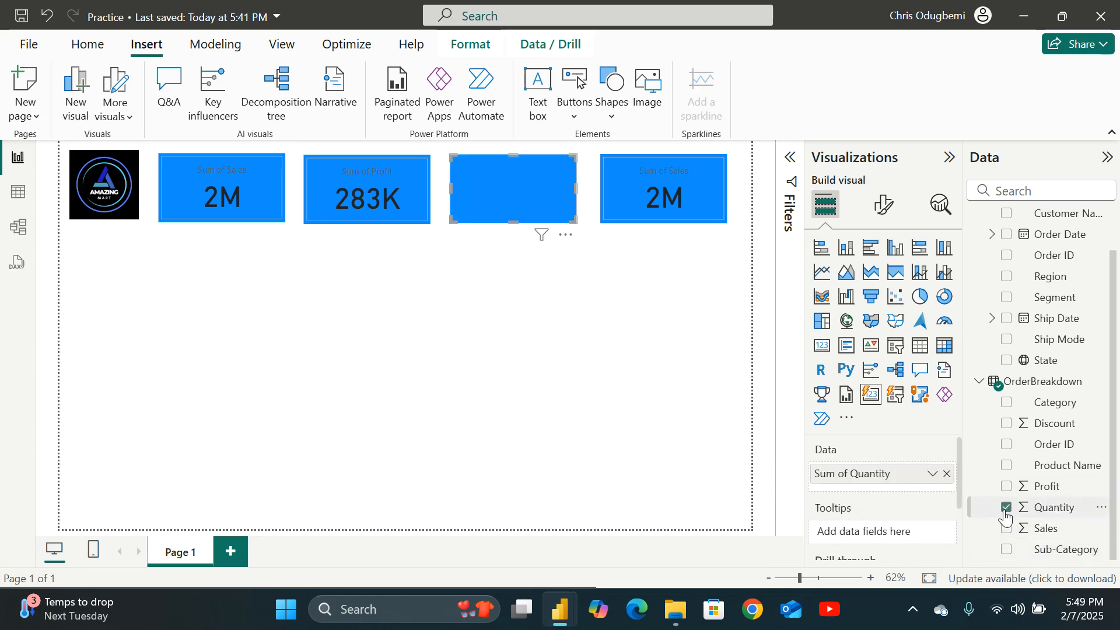
Replace Sales with Discount in the fourth card.
{"action": "left_click", "coordinate": [659, 176]}
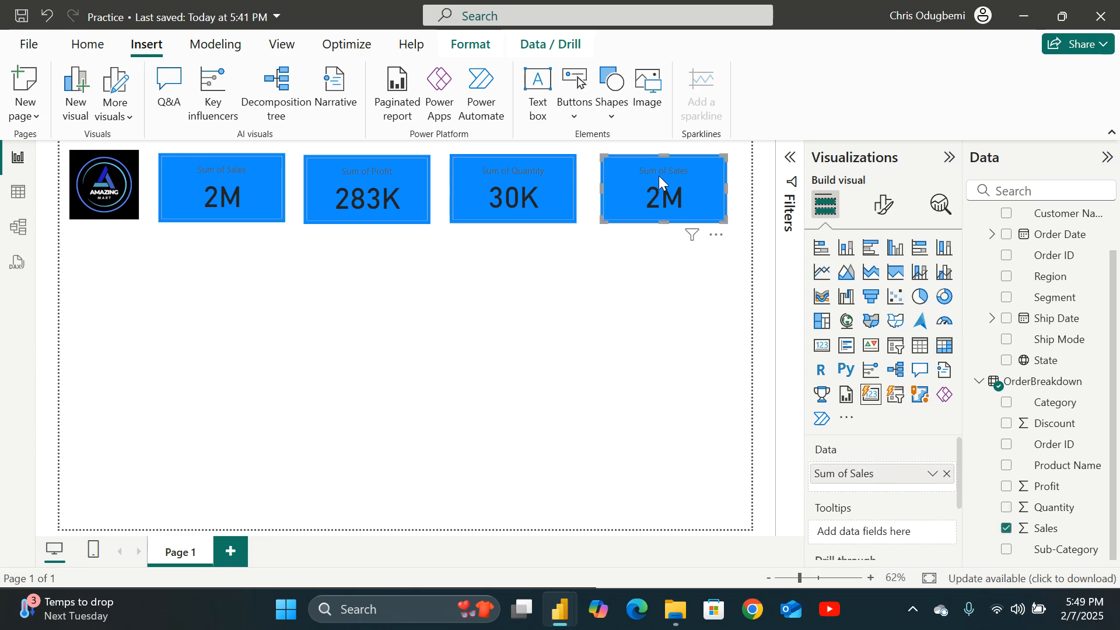
{"action": "left_click", "coordinate": [947, 473]}
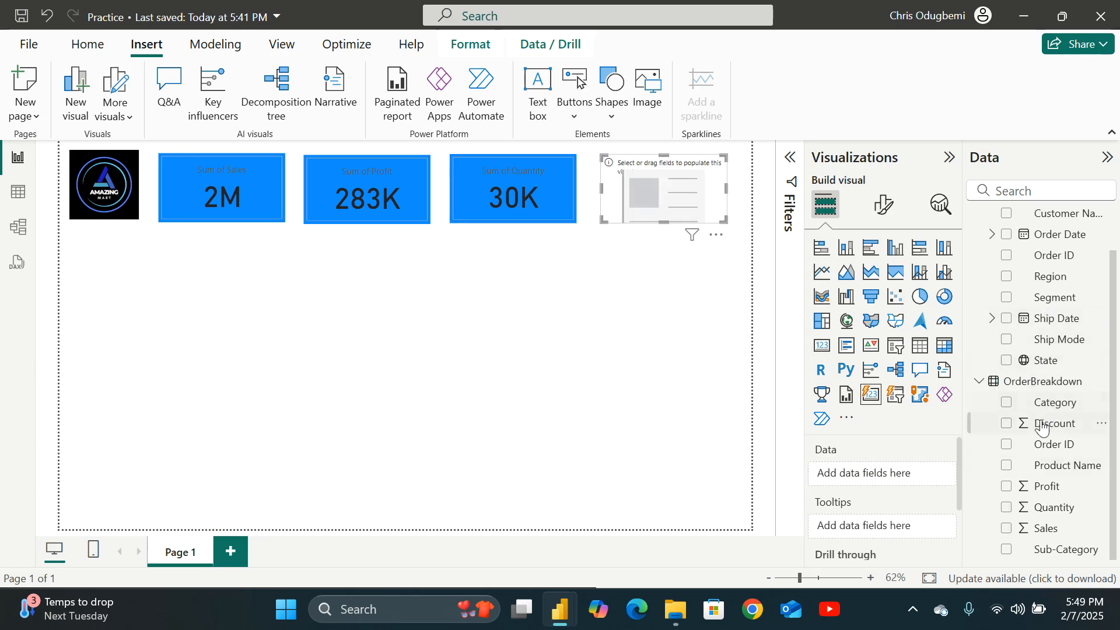
{"action": "left_click", "coordinate": [1006, 424]}
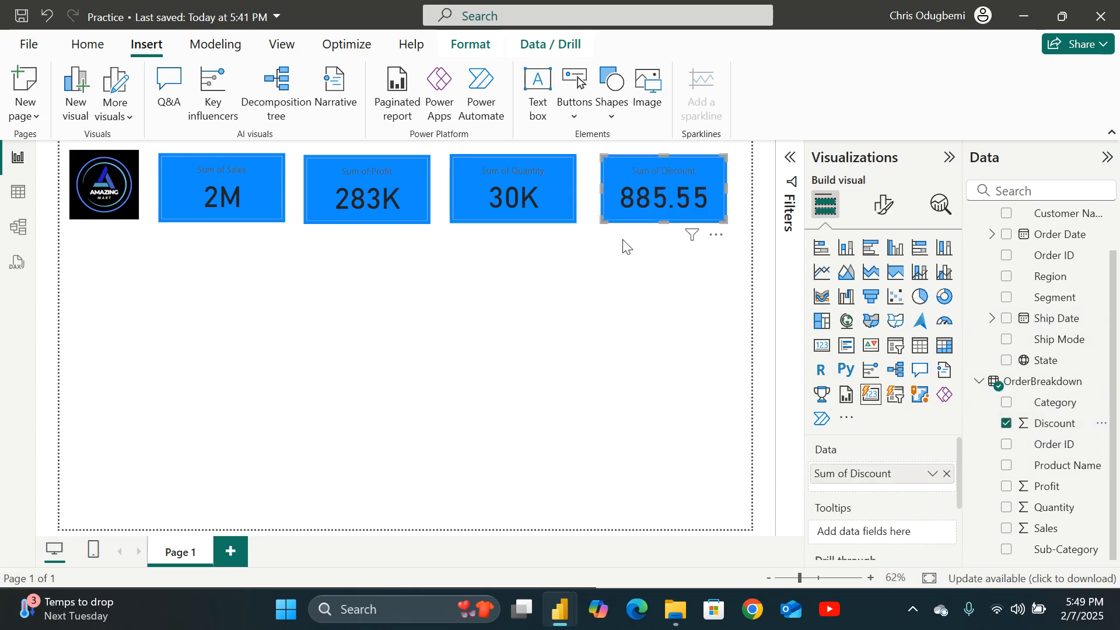
Add a clustered column chart below the logo showing Sales by Category.
{"action": "left_click", "coordinate": [391, 297]}
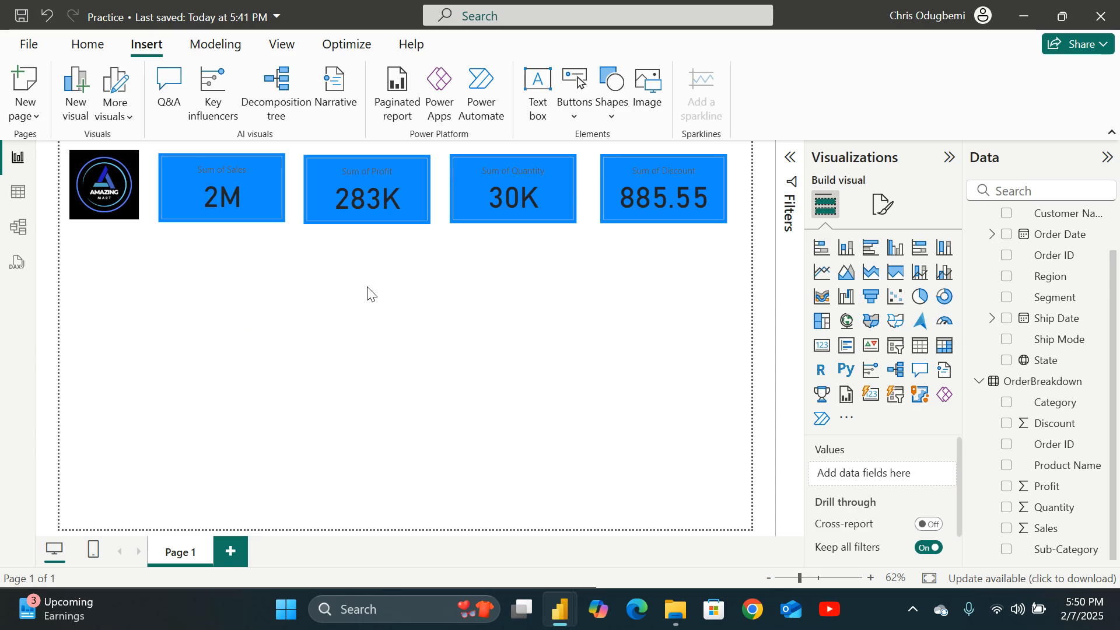
{"action": "left_click", "coordinate": [897, 250]}
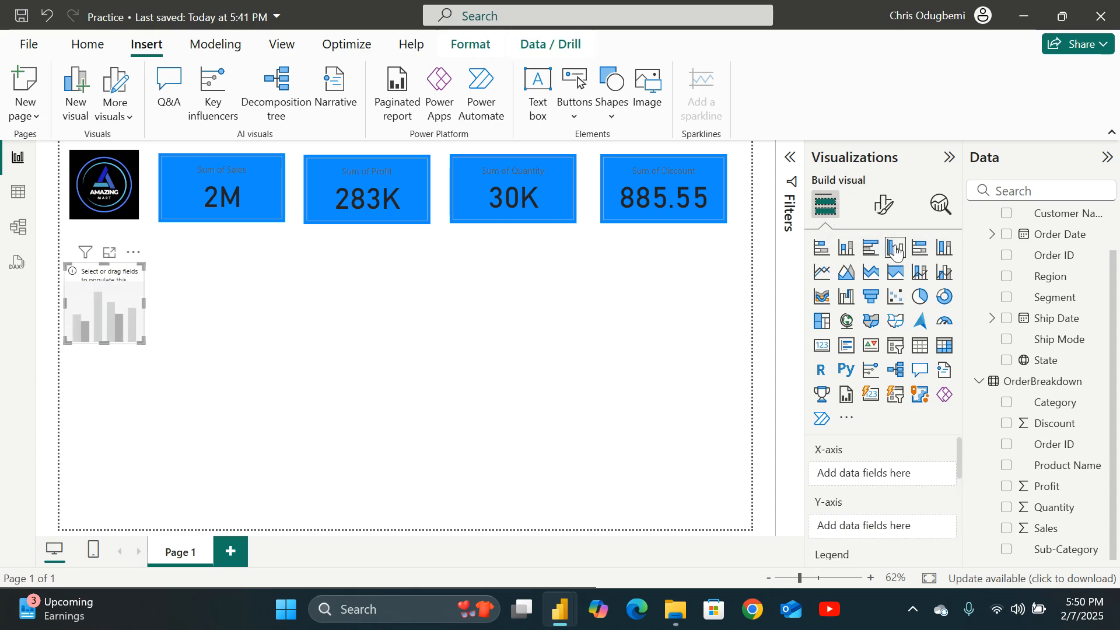
{"action": "left_click_drag", "start_coordinate": [128, 309], "coordinate": [142, 308]}
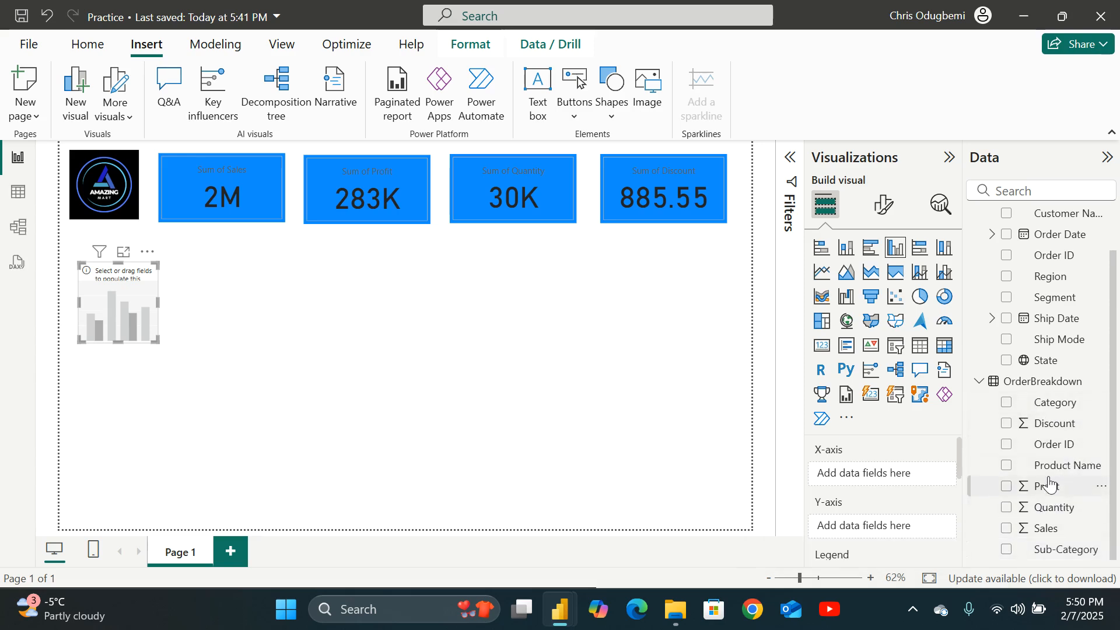
{"action": "scroll", "coordinate": [1048, 484], "scroll_direction": "up", "scroll_amount": 2}
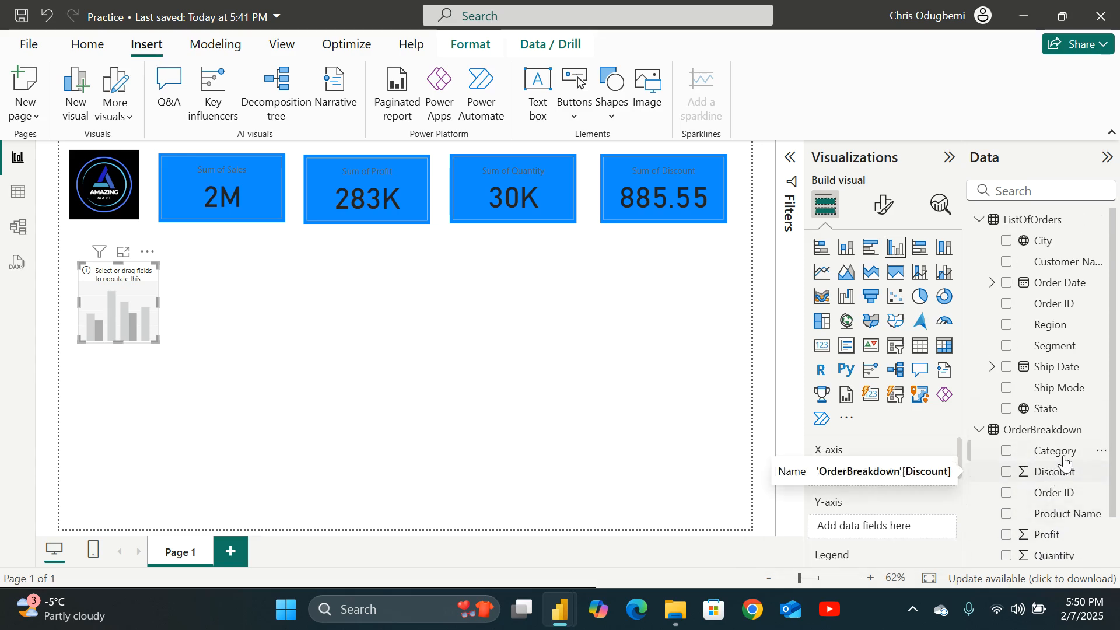
{"action": "scroll", "coordinate": [1117, 440], "scroll_direction": "down", "scroll_amount": 2}
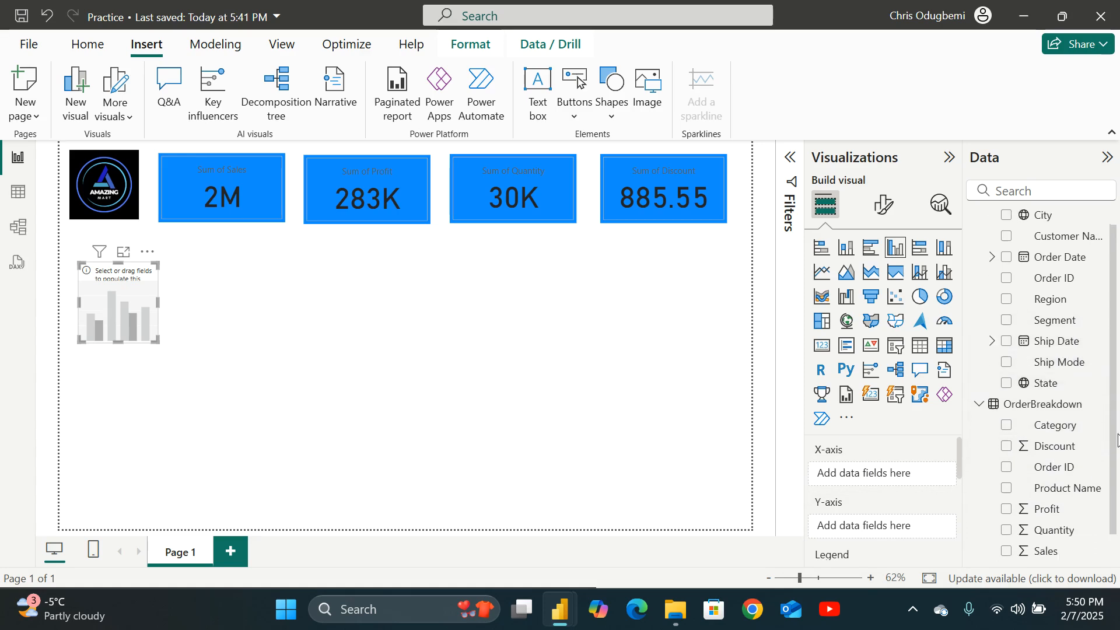
{"action": "scroll", "coordinate": [1116, 441], "scroll_direction": "down", "scroll_amount": 1}
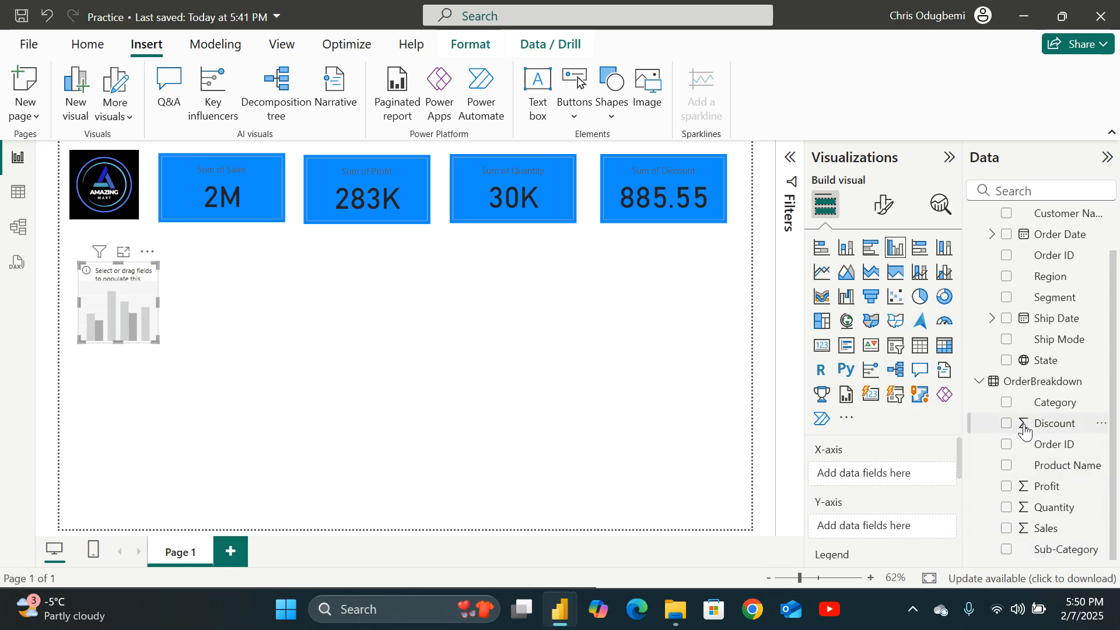
{"action": "scroll", "coordinate": [1025, 429], "scroll_direction": "up", "scroll_amount": 2}
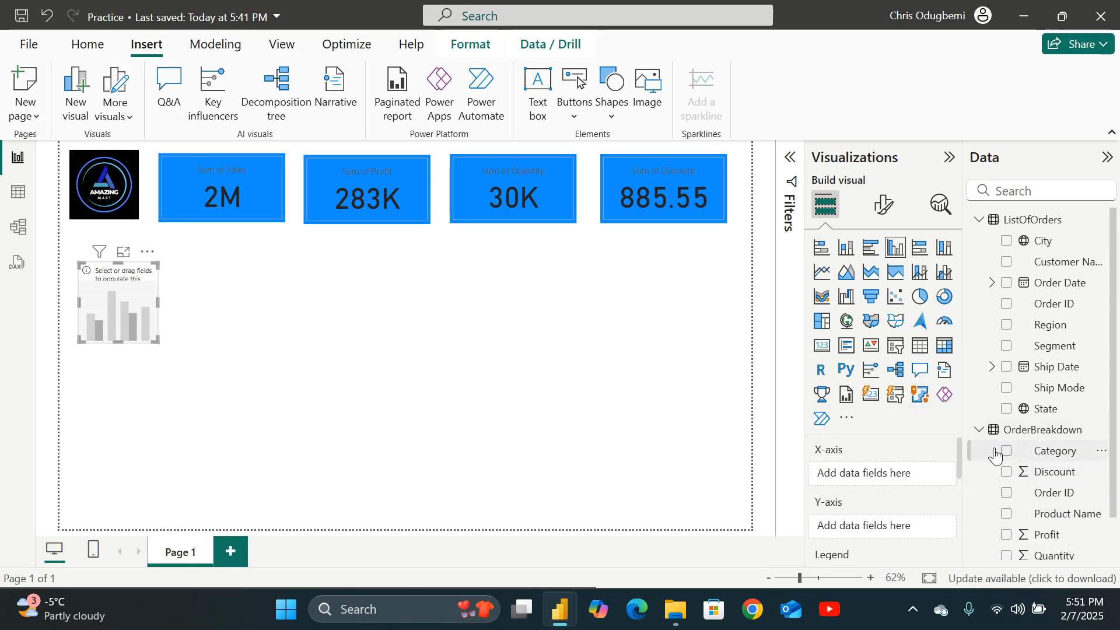
{"action": "left_click", "coordinate": [1007, 451]}
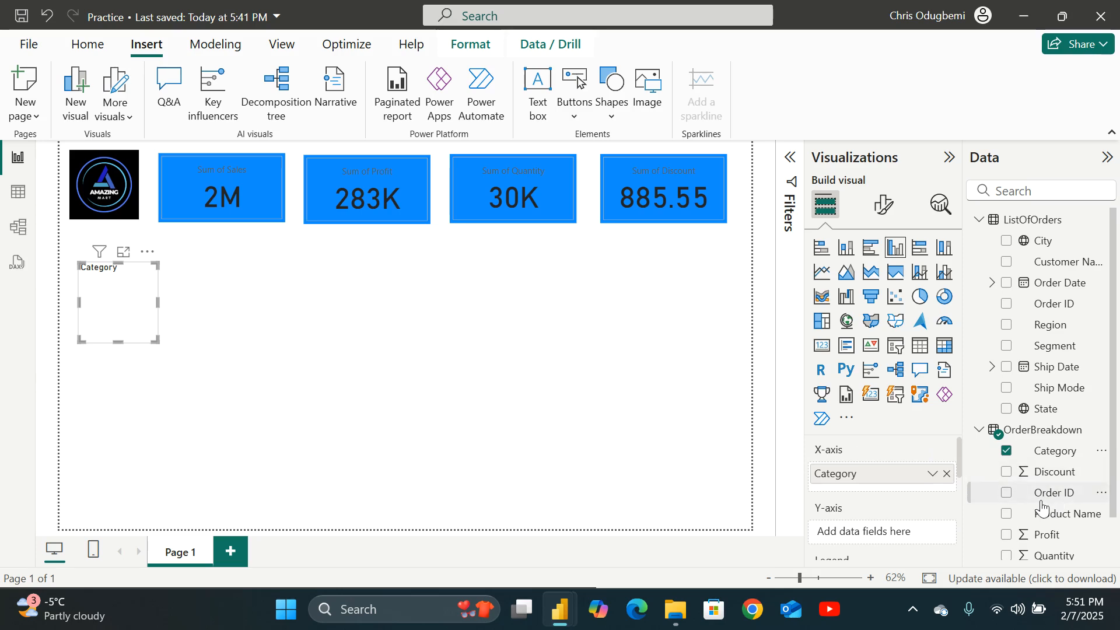
{"action": "scroll", "coordinate": [1038, 527], "scroll_direction": "down", "scroll_amount": 2}
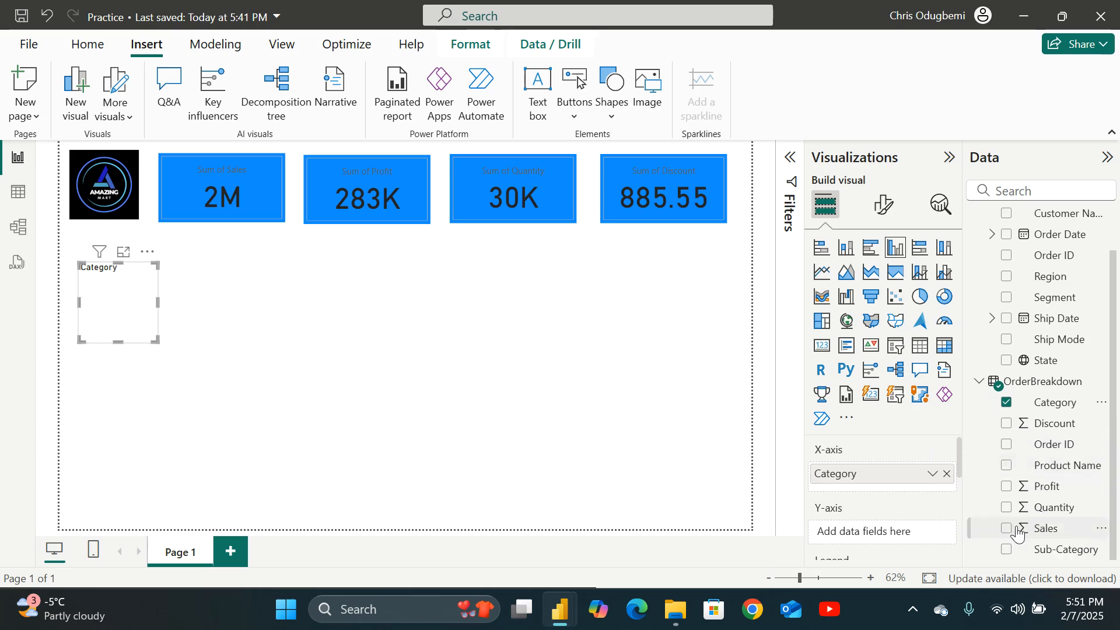
{"action": "left_click", "coordinate": [1005, 527]}
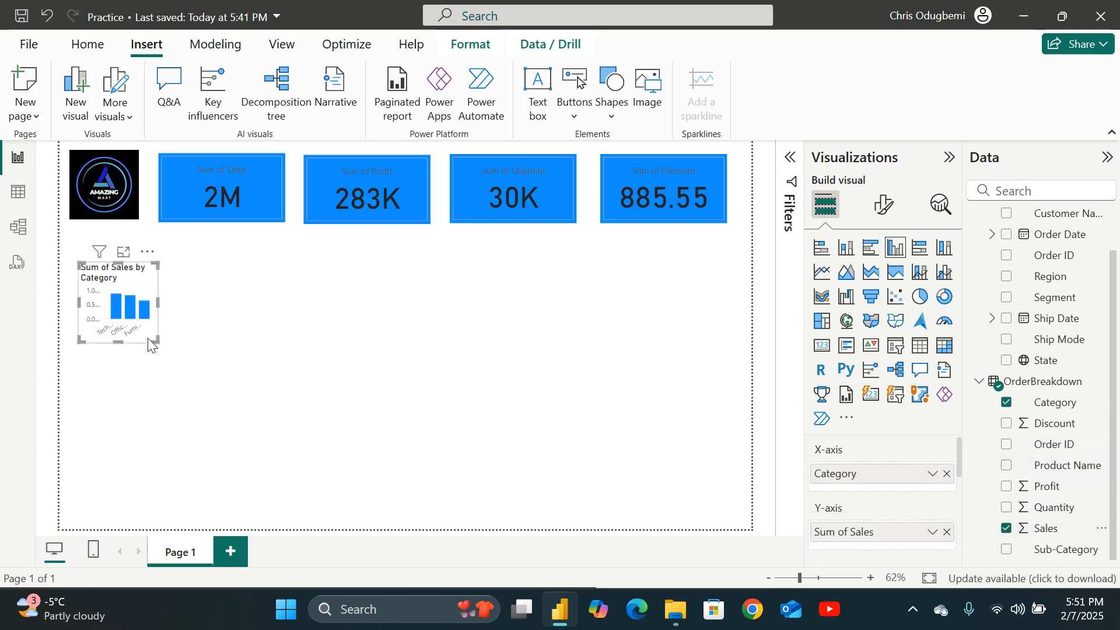
Resize the column chart so it spans below the logo and first two cards.
{"action": "left_click_drag", "start_coordinate": [155, 340], "coordinate": [284, 359]}
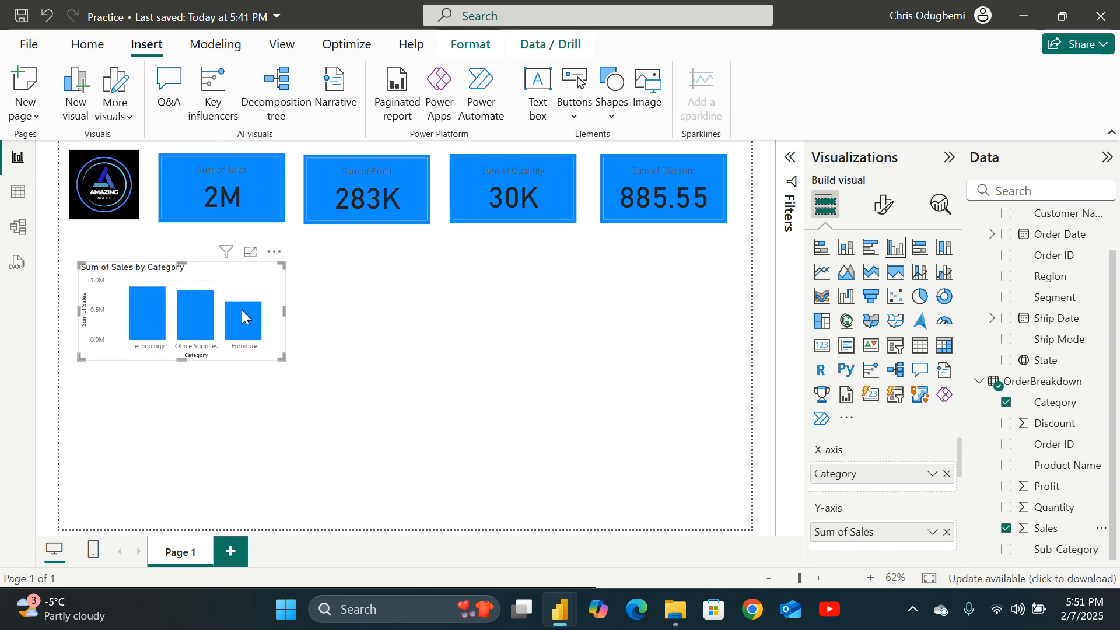
{"action": "left_click_drag", "start_coordinate": [181, 264], "coordinate": [181, 250]}
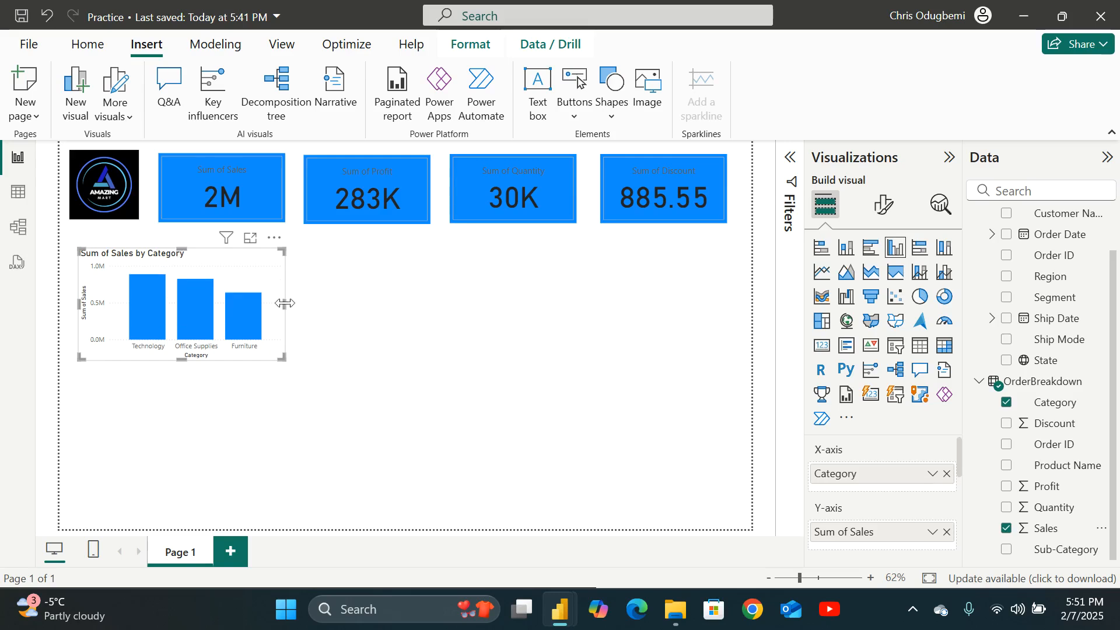
{"action": "left_click_drag", "start_coordinate": [285, 304], "coordinate": [295, 304]}
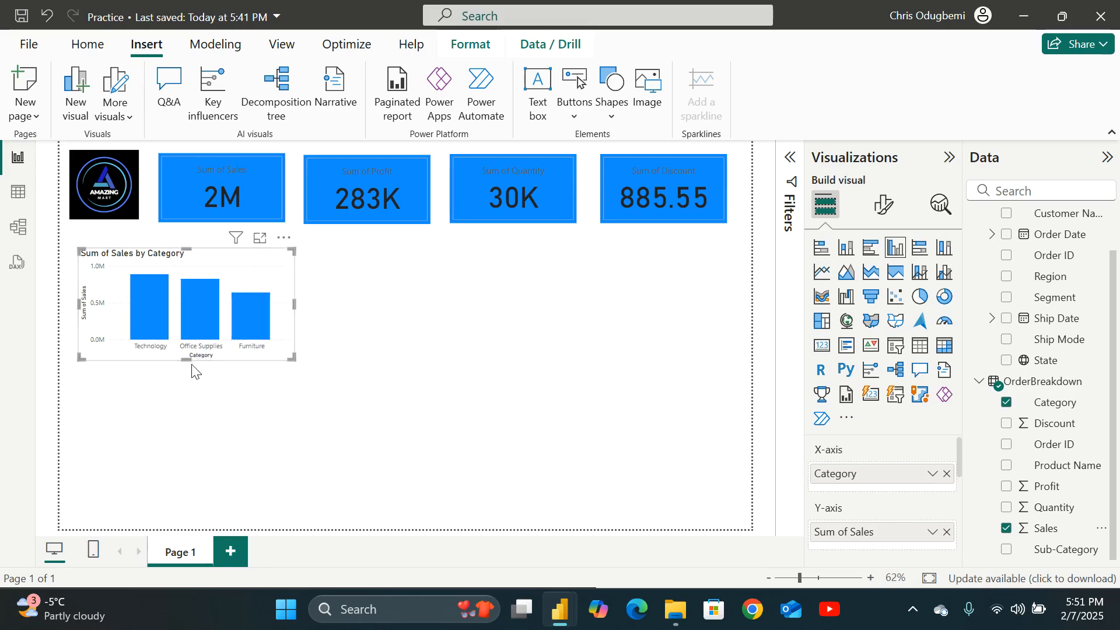
{"action": "left_click_drag", "start_coordinate": [193, 361], "coordinate": [194, 371]}
{"action": "left_click_drag", "start_coordinate": [292, 368], "coordinate": [291, 361]}
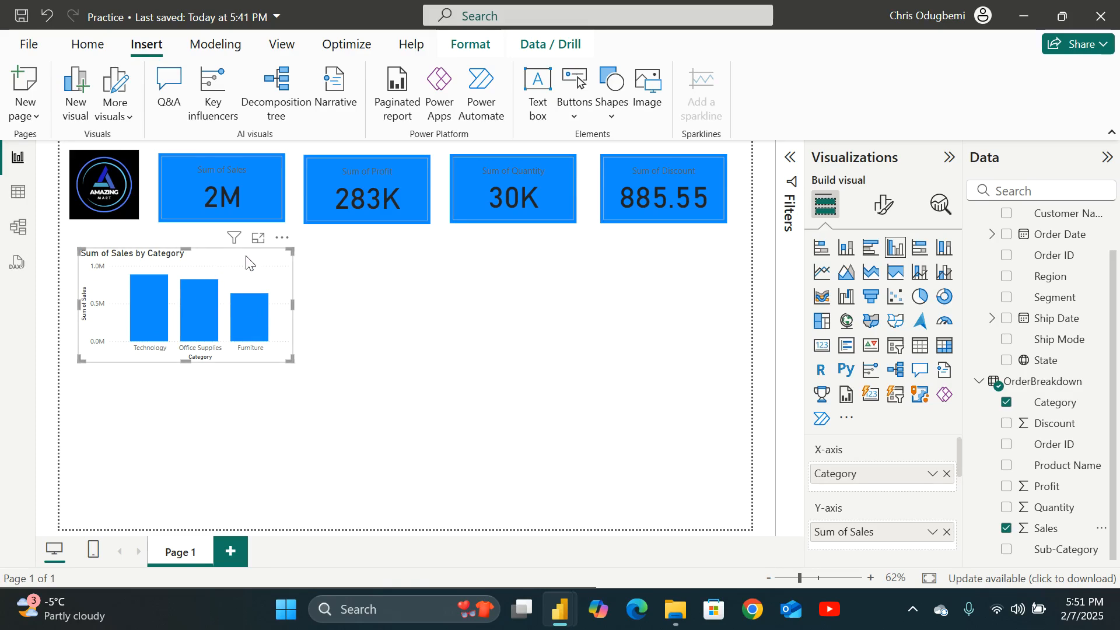
Set the chart's X-axis label color to black.
{"action": "left_click", "coordinate": [884, 215]}
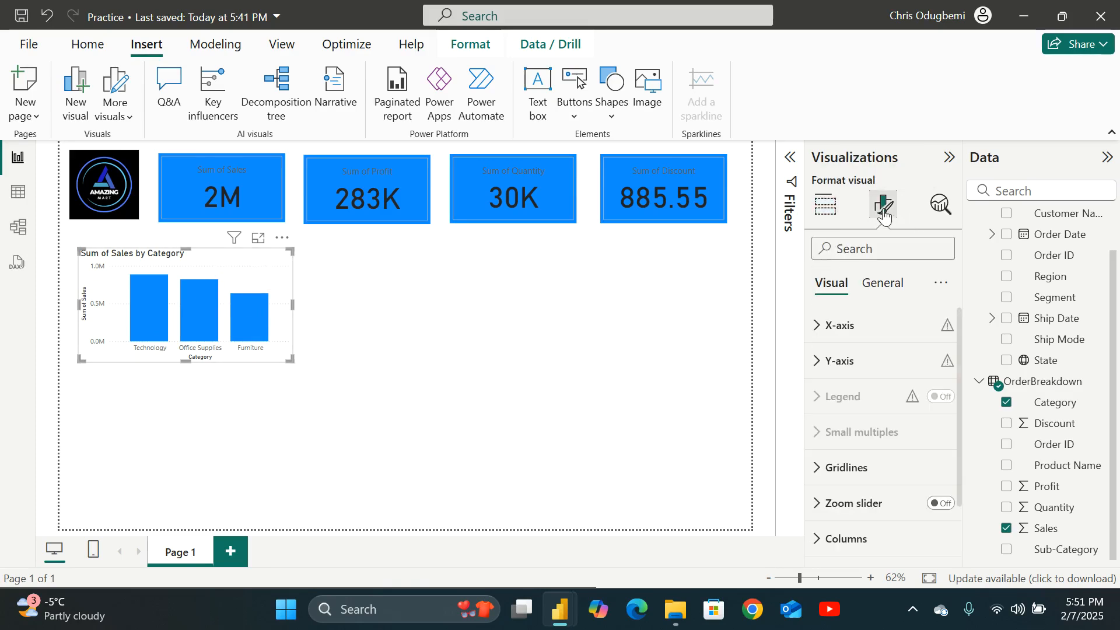
{"action": "left_click", "coordinate": [817, 328]}
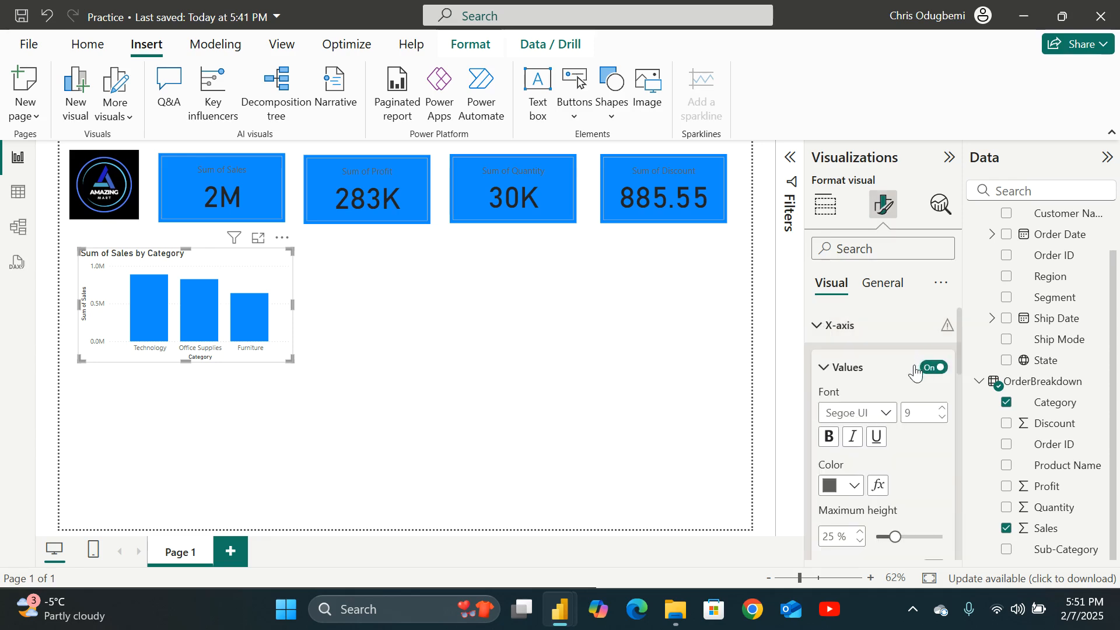
{"action": "left_click", "coordinate": [846, 483]}
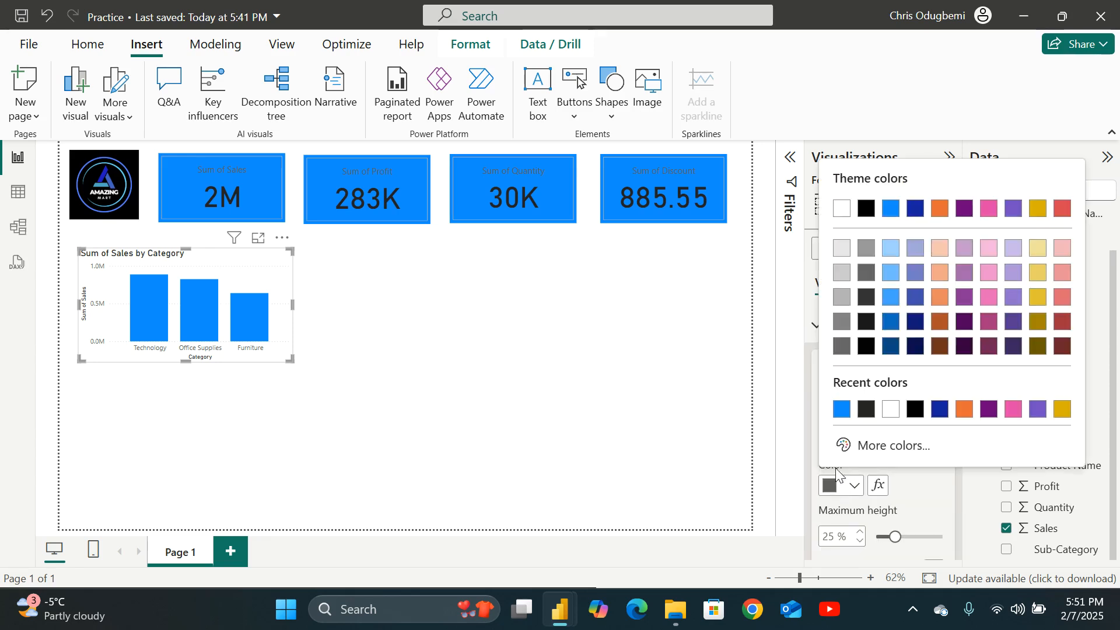
{"action": "left_click", "coordinate": [864, 209]}
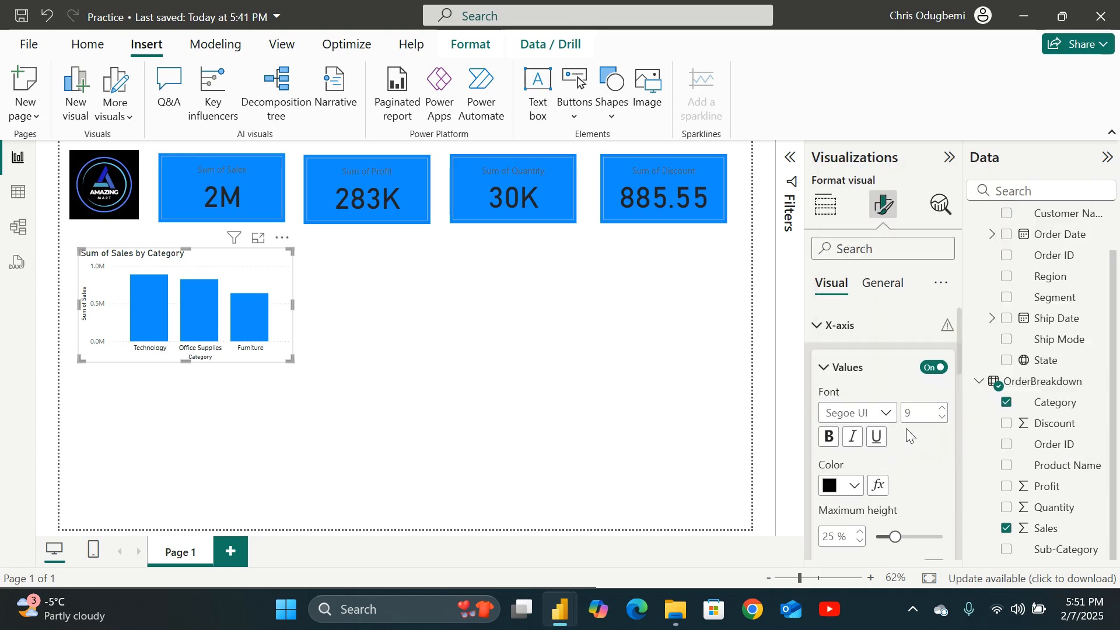
Turn off the chart's X-axis title.
{"action": "scroll", "coordinate": [887, 420], "scroll_direction": "down", "scroll_amount": 3}
{"action": "scroll", "coordinate": [869, 409], "scroll_direction": "up", "scroll_amount": 3}
{"action": "left_click", "coordinate": [824, 367]}
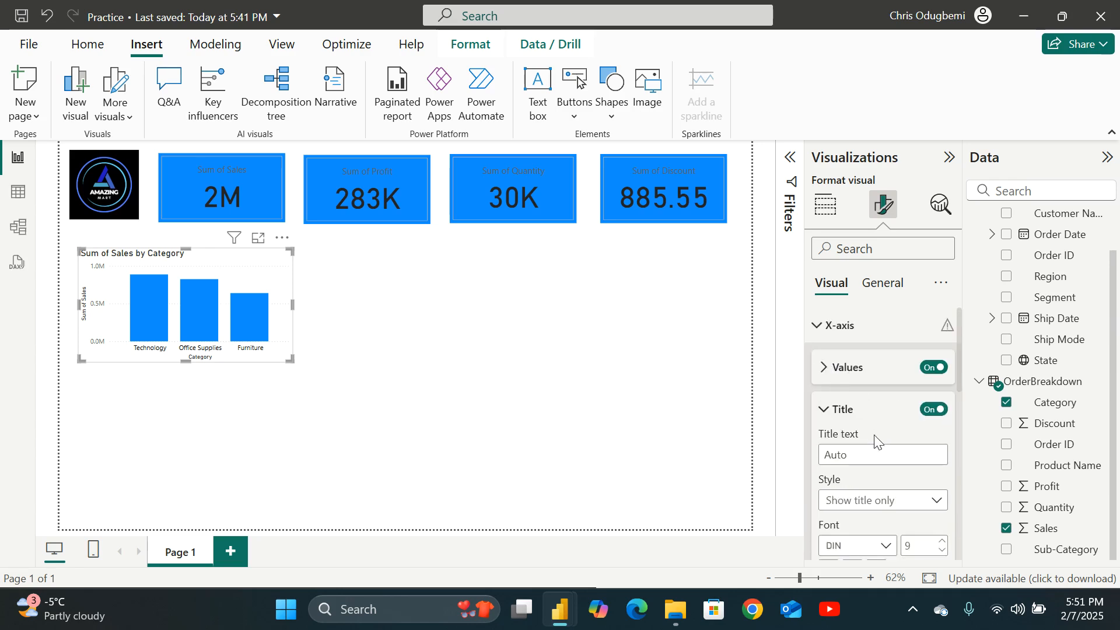
{"action": "scroll", "coordinate": [874, 445], "scroll_direction": "down", "scroll_amount": 2}
{"action": "scroll", "coordinate": [874, 435], "scroll_direction": "up", "scroll_amount": 2}
{"action": "left_click", "coordinate": [935, 412]}
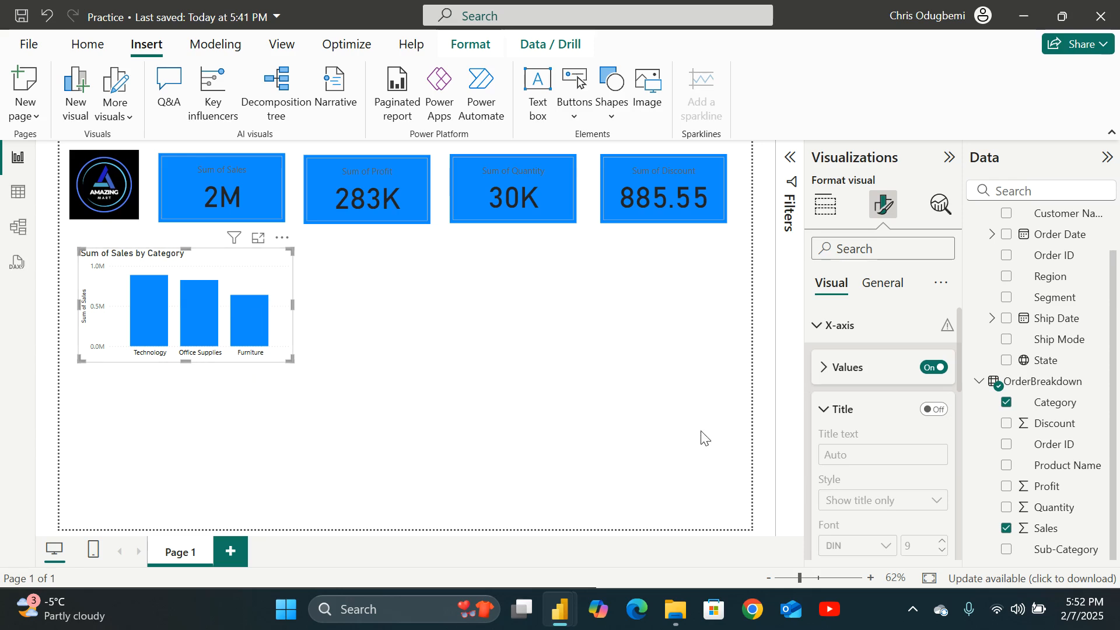
Turn off the chart's Y-axis title.
{"action": "left_click", "coordinate": [823, 409]}
{"action": "scroll", "coordinate": [848, 428], "scroll_direction": "down", "scroll_amount": 3}
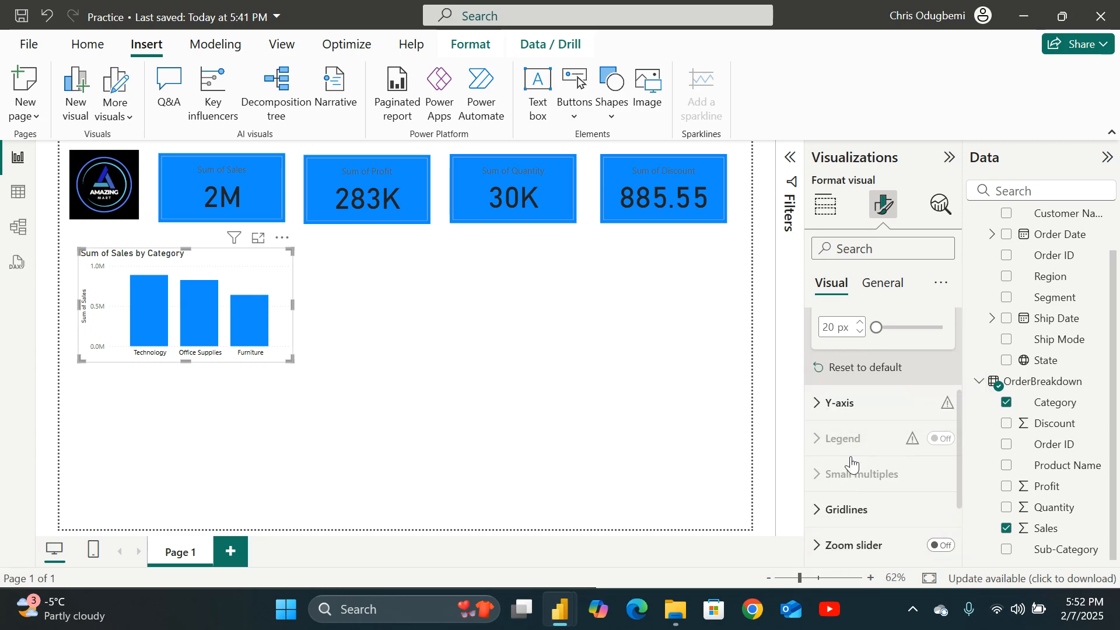
{"action": "left_click", "coordinate": [824, 401]}
{"action": "scroll", "coordinate": [913, 470], "scroll_direction": "down", "scroll_amount": 3}
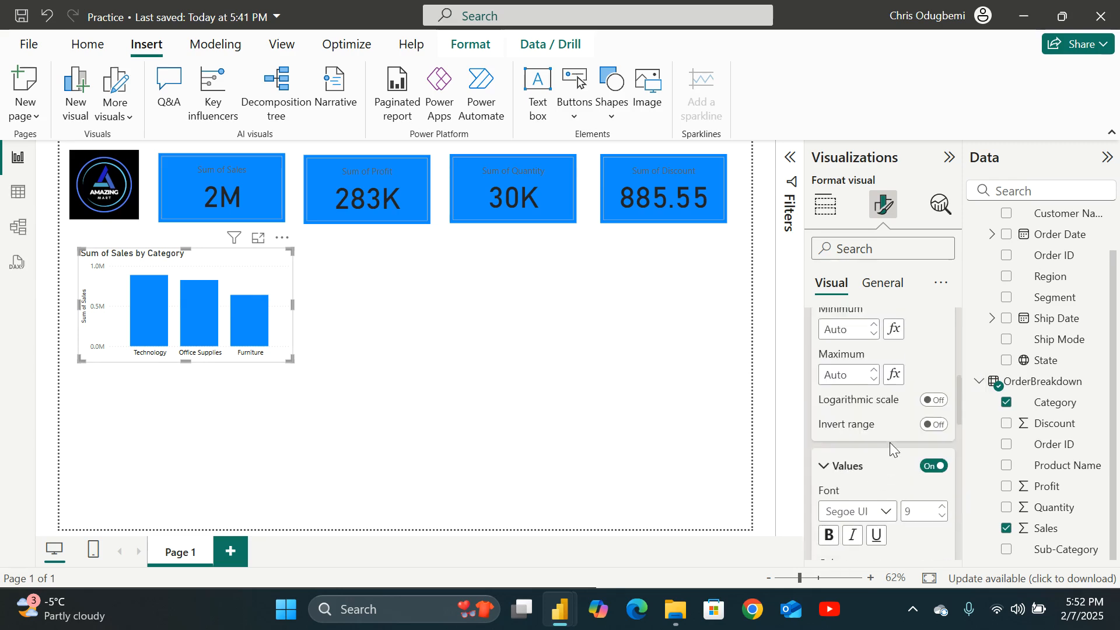
{"action": "scroll", "coordinate": [892, 449], "scroll_direction": "up", "scroll_amount": 2}
{"action": "scroll", "coordinate": [904, 474], "scroll_direction": "down", "scroll_amount": 2}
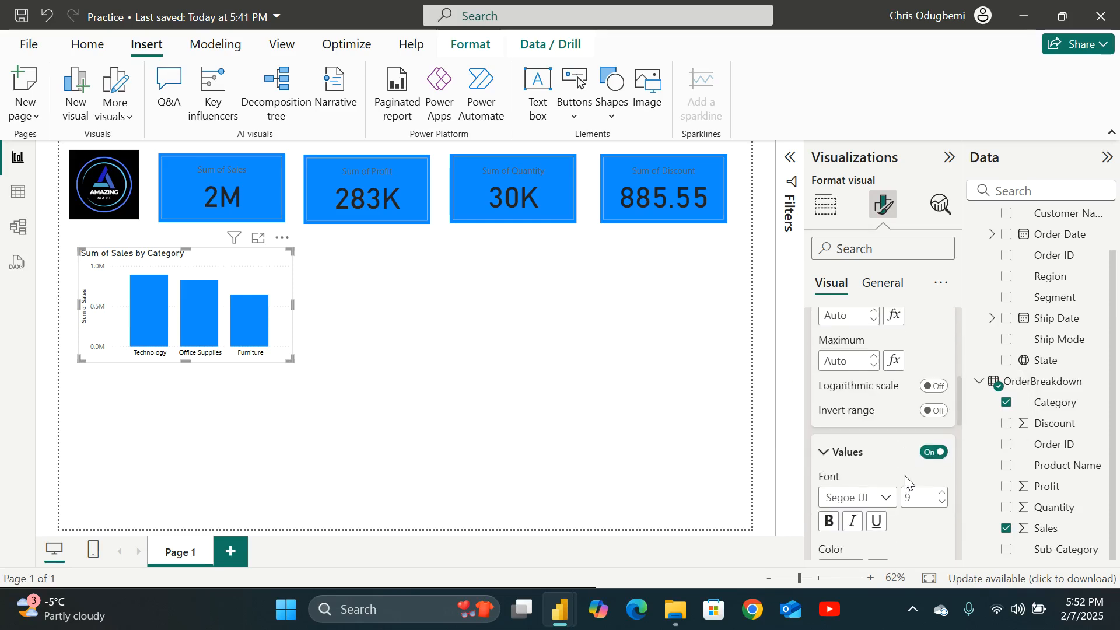
{"action": "scroll", "coordinate": [910, 476], "scroll_direction": "down", "scroll_amount": 1}
{"action": "scroll", "coordinate": [911, 477], "scroll_direction": "down", "scroll_amount": 1}
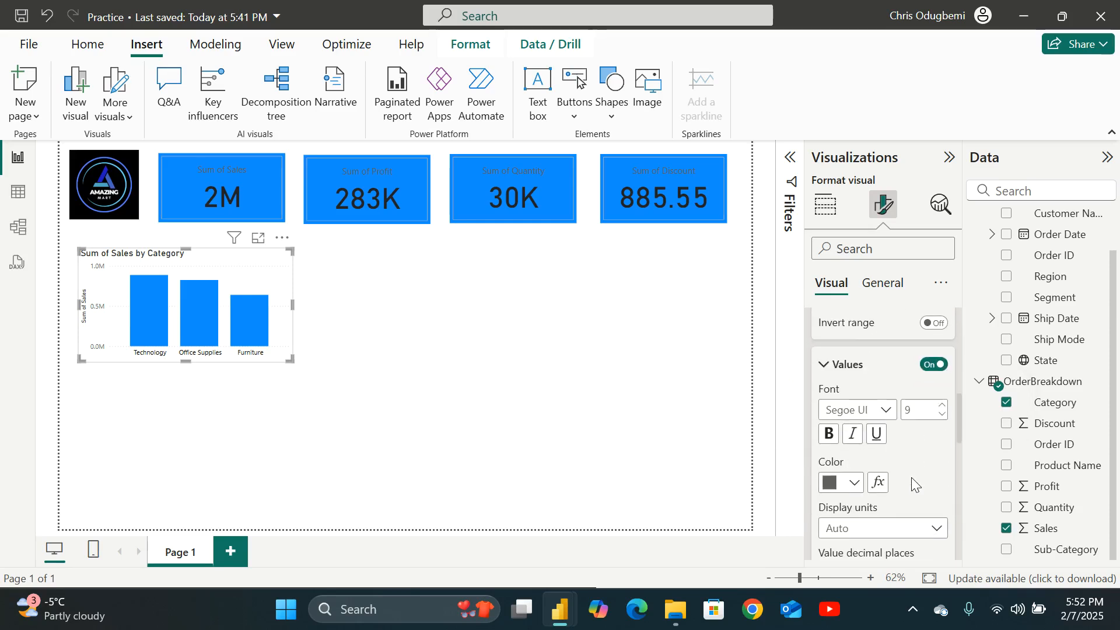
{"action": "scroll", "coordinate": [891, 441], "scroll_direction": "down", "scroll_amount": 4}
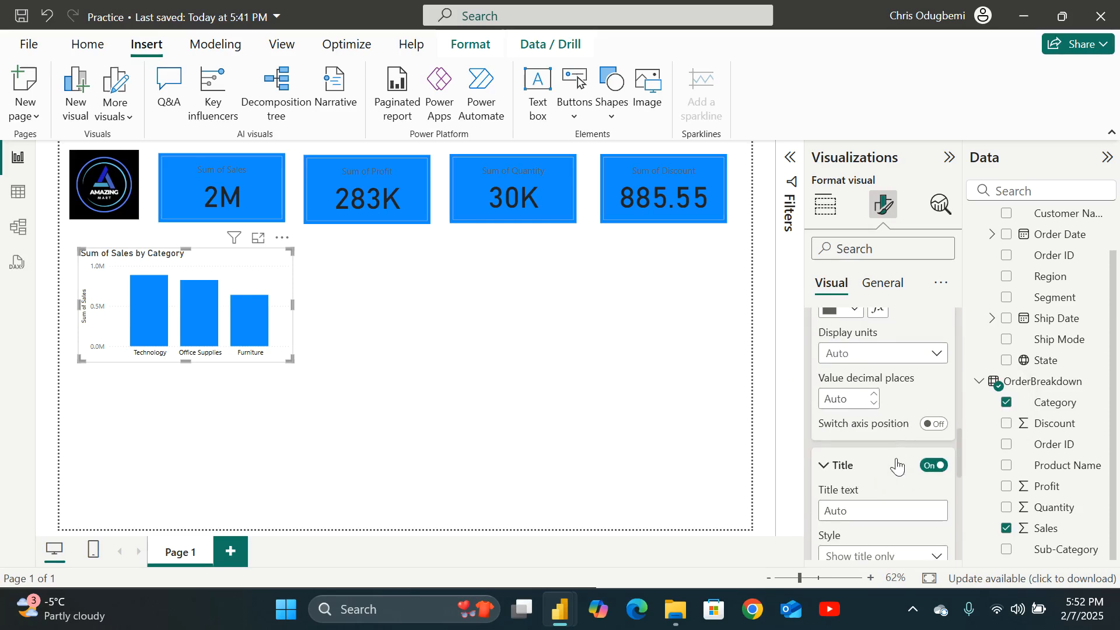
{"action": "left_click", "coordinate": [932, 466]}
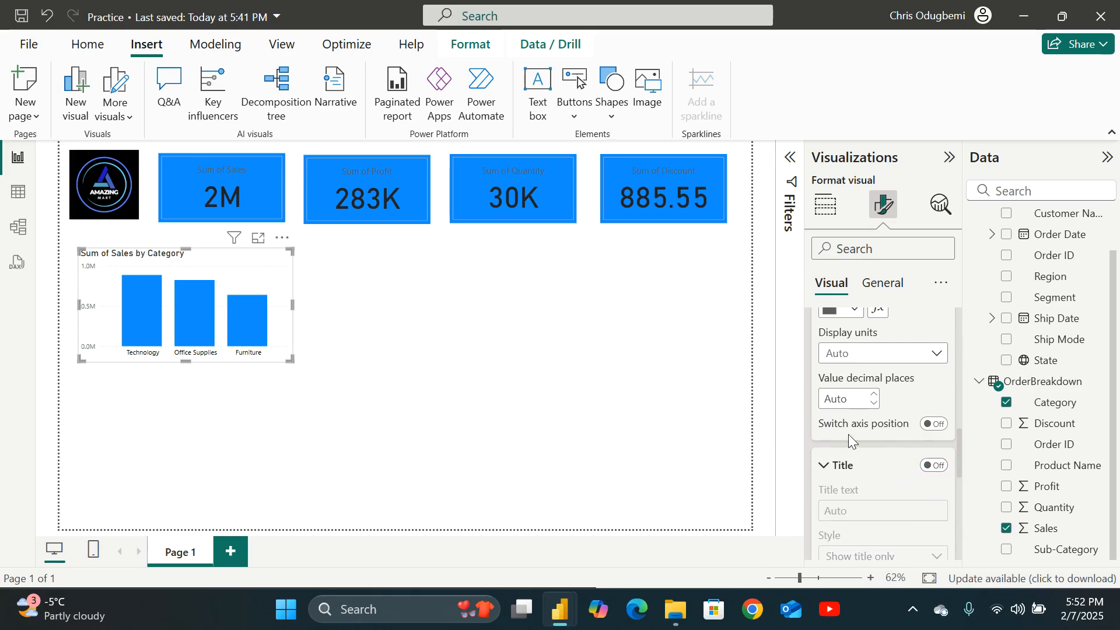
Set the chart's horizontal gridline color to white.
{"action": "scroll", "coordinate": [884, 425], "scroll_direction": "down", "scroll_amount": 6}
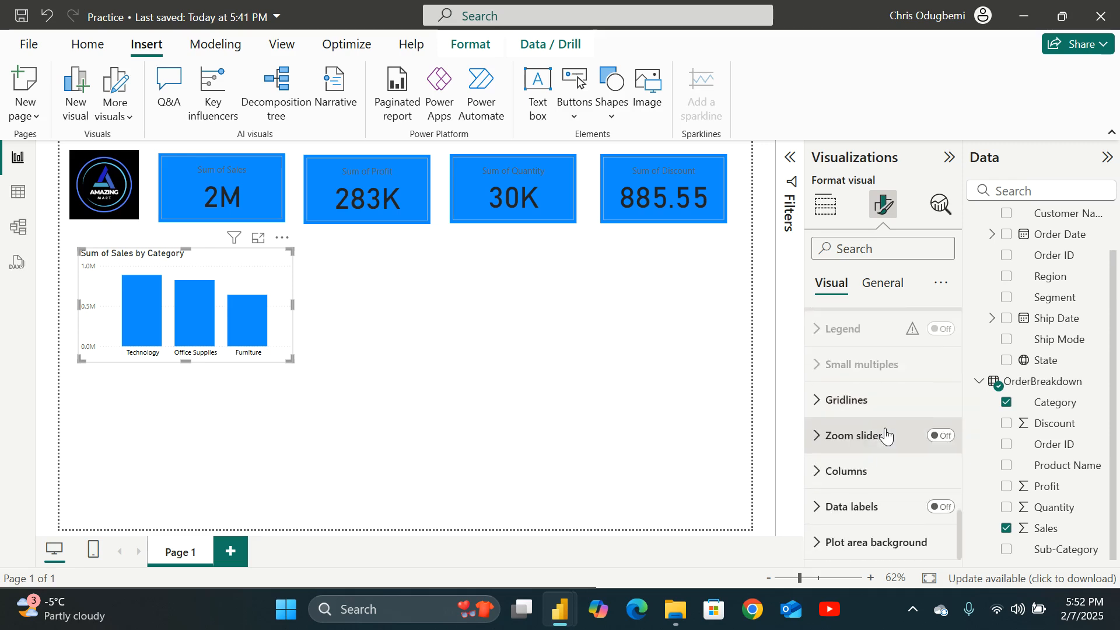
{"action": "scroll", "coordinate": [874, 439], "scroll_direction": "up", "scroll_amount": 4}
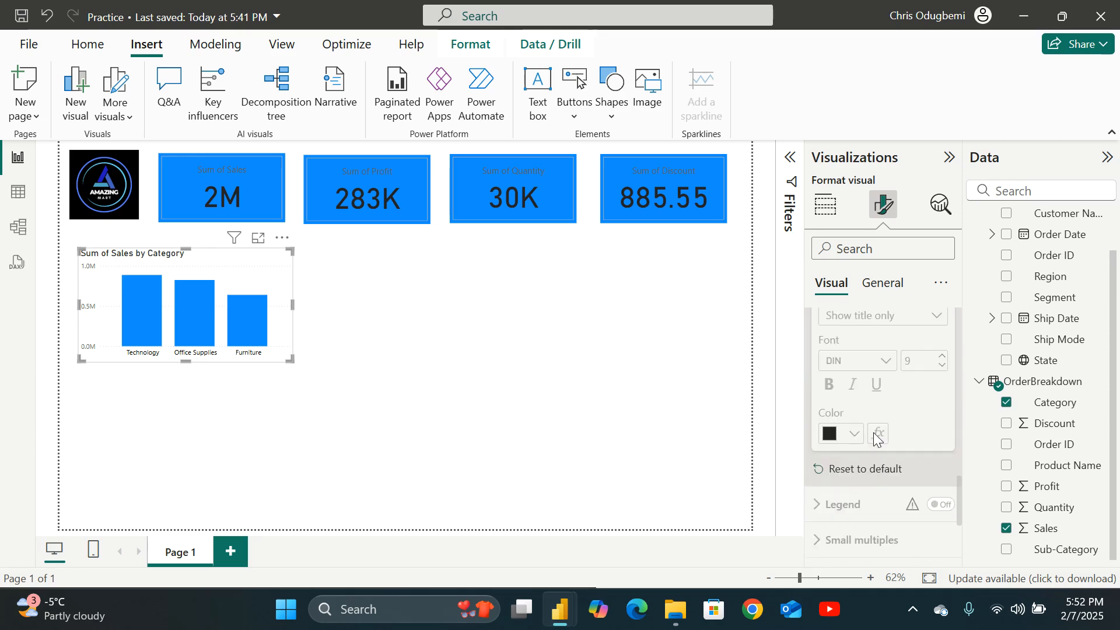
{"action": "scroll", "coordinate": [875, 438], "scroll_direction": "down", "scroll_amount": 4}
{"action": "scroll", "coordinate": [875, 440], "scroll_direction": "up", "scroll_amount": 9}
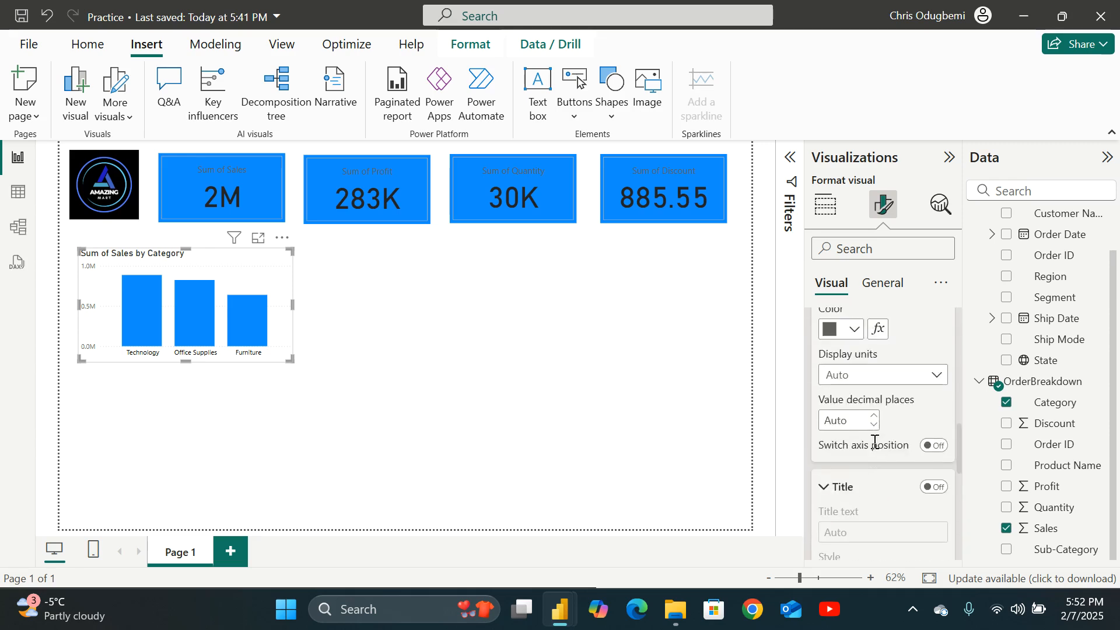
{"action": "scroll", "coordinate": [874, 442], "scroll_direction": "down", "scroll_amount": 6}
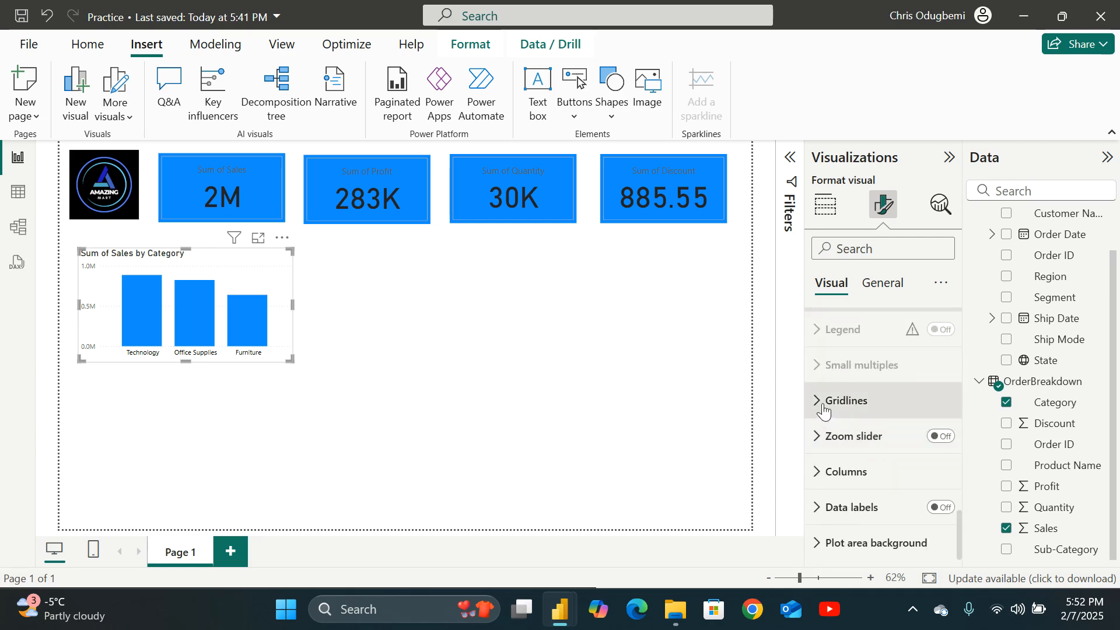
{"action": "left_click", "coordinate": [822, 402]}
{"action": "scroll", "coordinate": [872, 429], "scroll_direction": "down", "scroll_amount": 2}
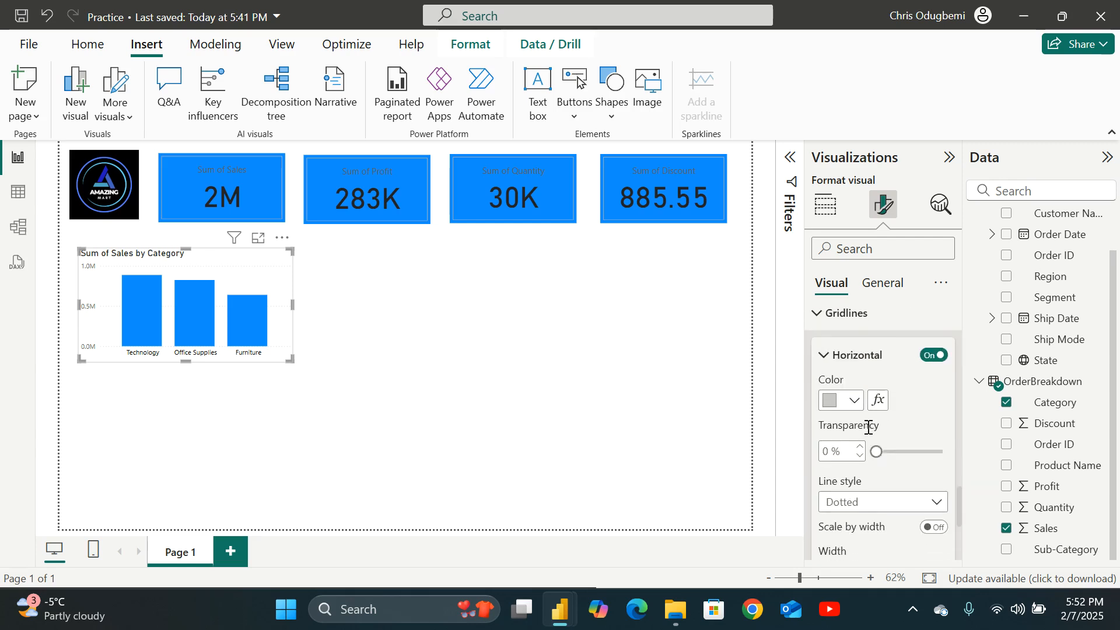
{"action": "left_click", "coordinate": [860, 412]}
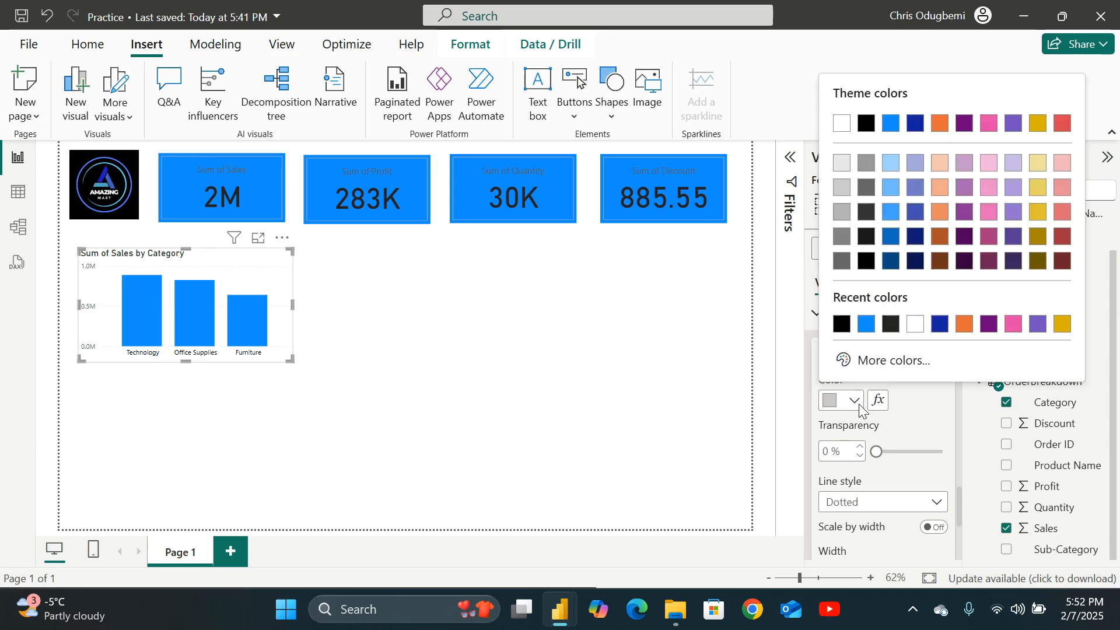
{"action": "left_click", "coordinate": [842, 324]}
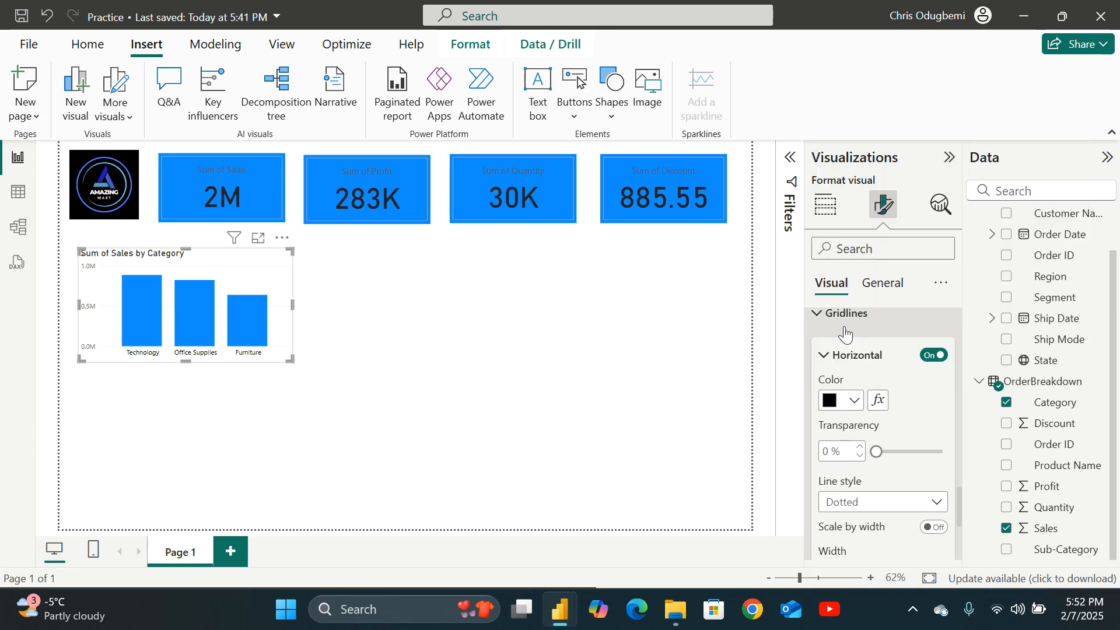
{"action": "left_click", "coordinate": [855, 401]}
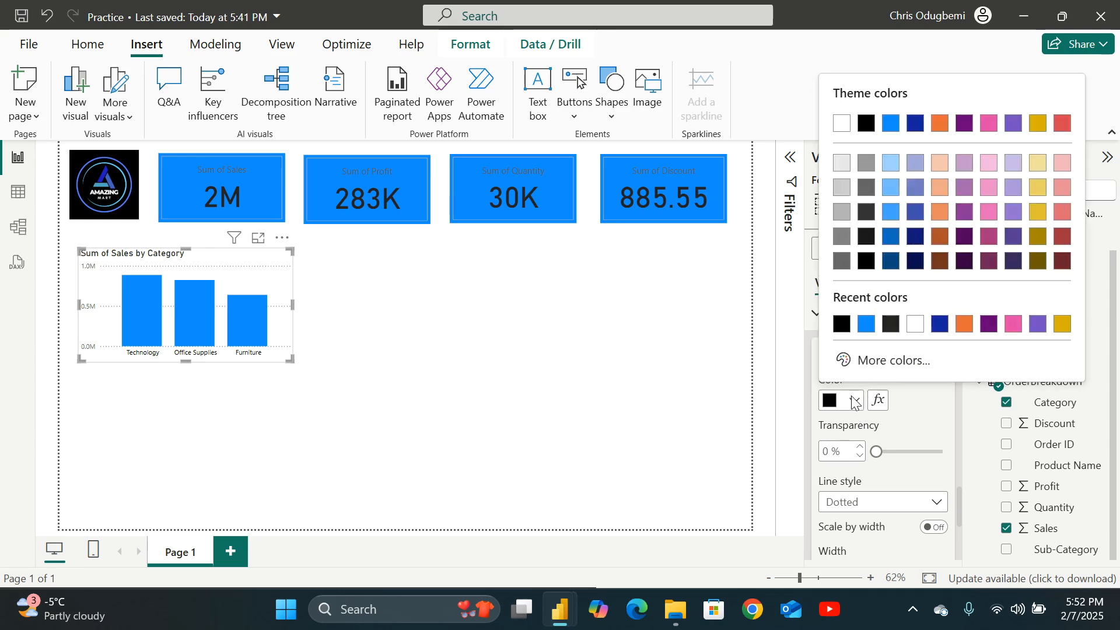
{"action": "left_click", "coordinate": [840, 124]}
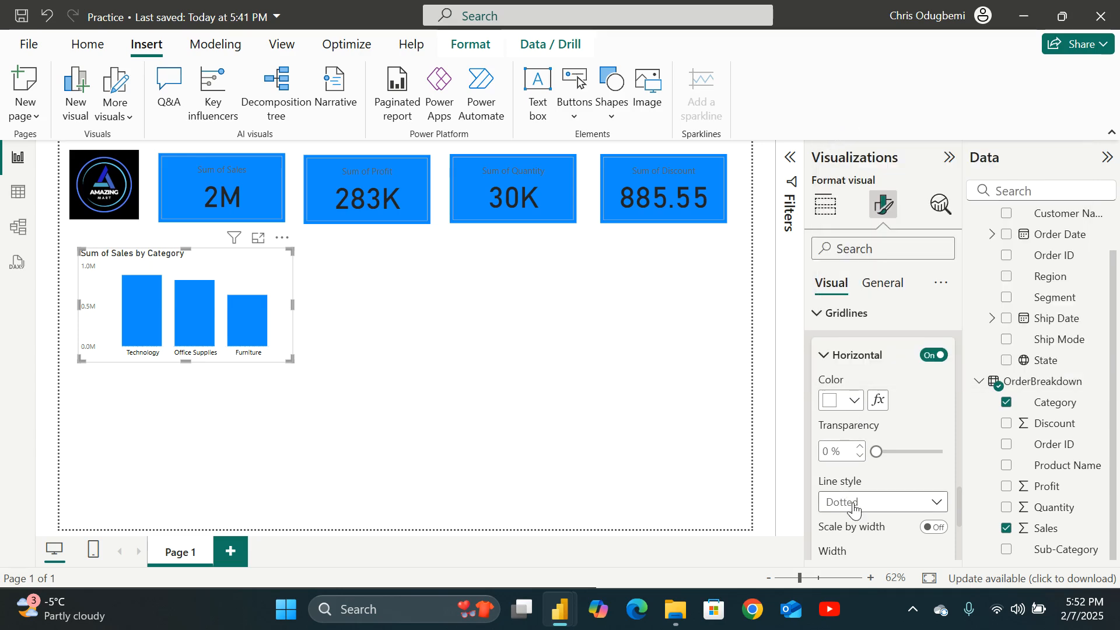
Turn on the chart's data labels.
{"action": "scroll", "coordinate": [854, 507], "scroll_direction": "down", "scroll_amount": 5}
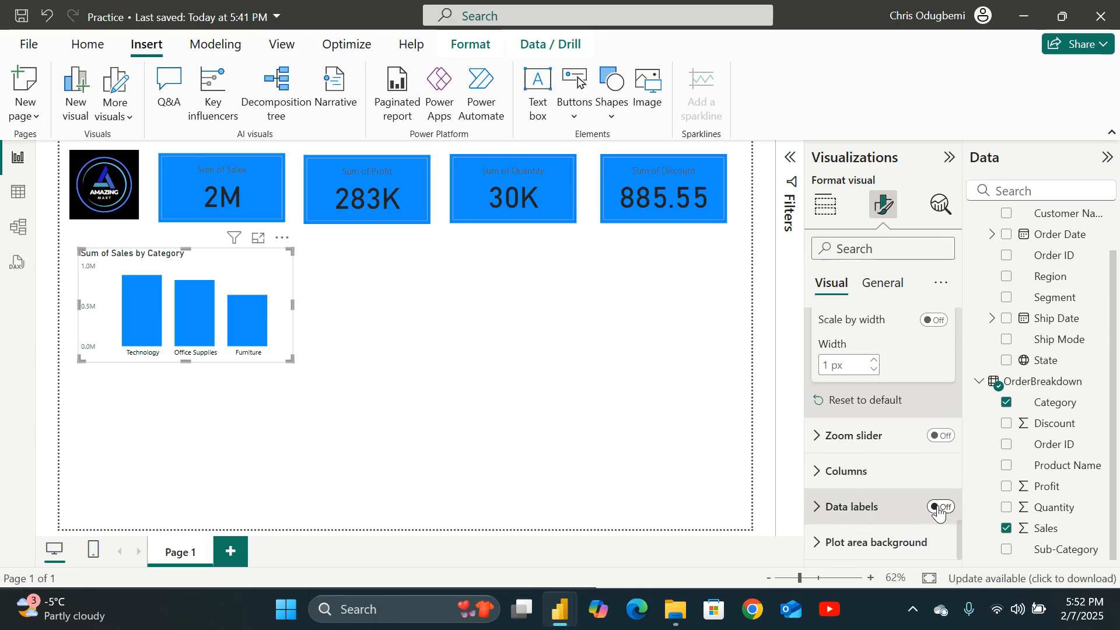
{"action": "left_click", "coordinate": [938, 508]}
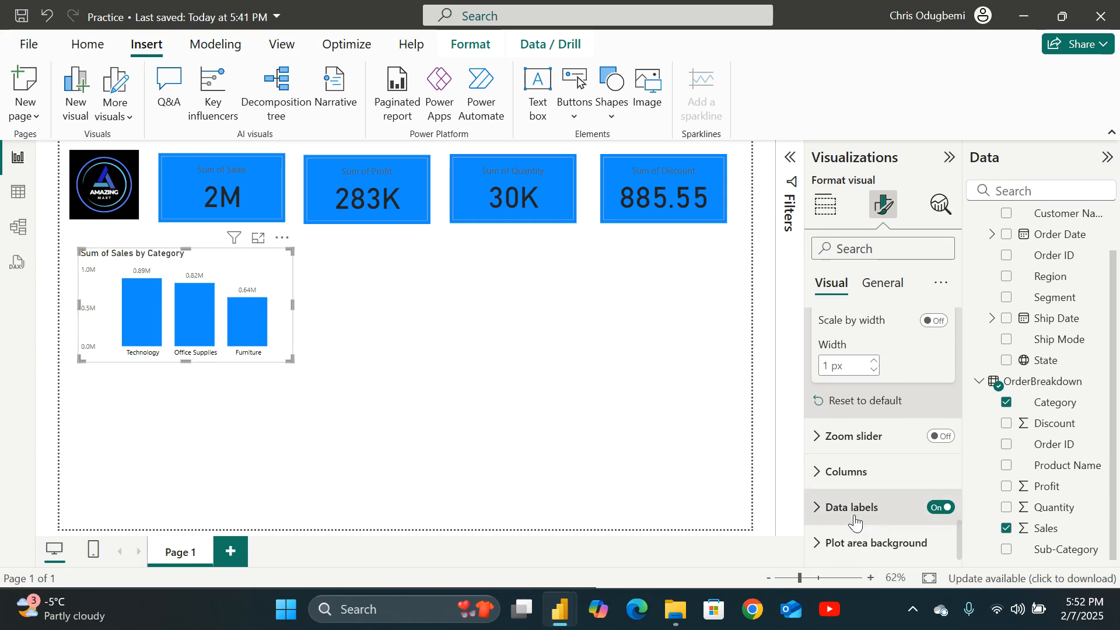
Try a vertical orientation for the data labels, then return it to horizontal.
{"action": "left_click", "coordinate": [822, 513]}
{"action": "scroll", "coordinate": [845, 496], "scroll_direction": "down", "scroll_amount": 5}
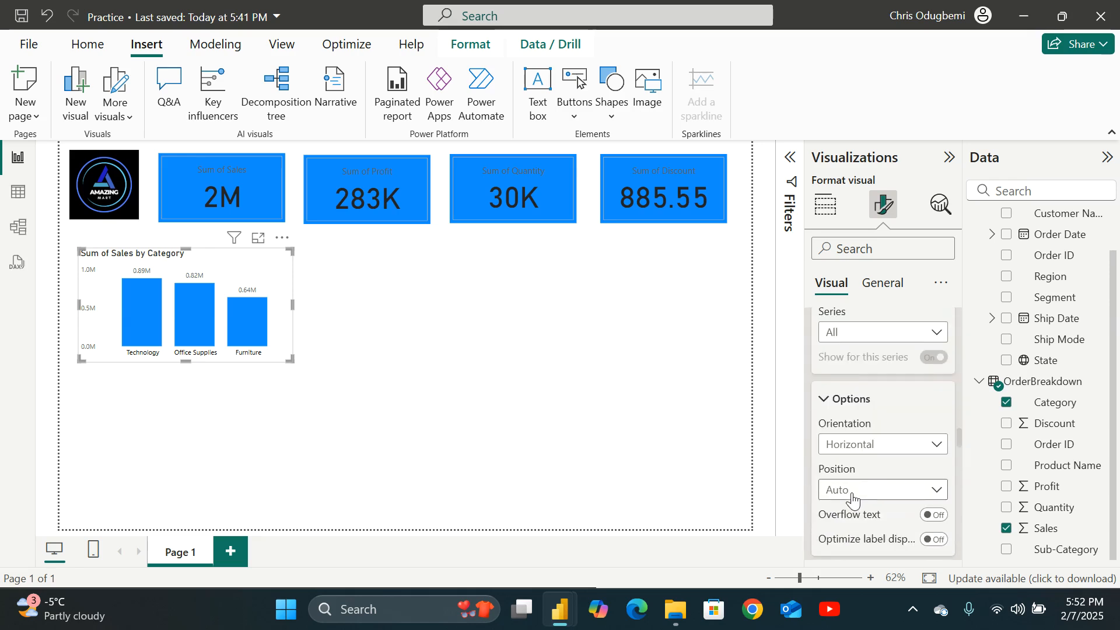
{"action": "scroll", "coordinate": [896, 419], "scroll_direction": "up", "scroll_amount": 2}
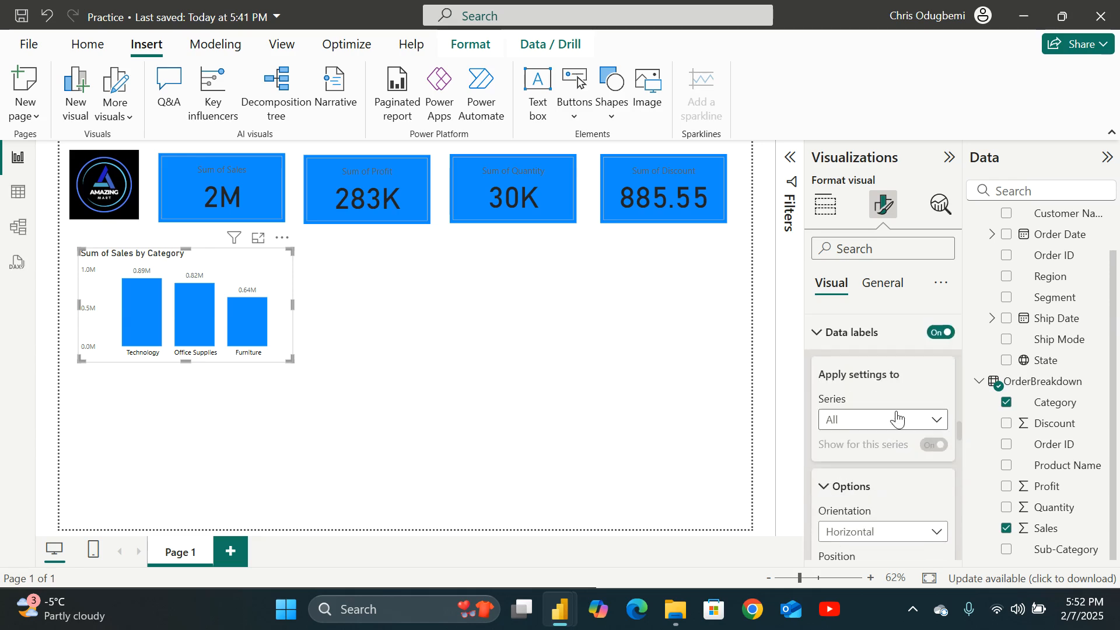
{"action": "left_click", "coordinate": [936, 420]}
{"action": "left_click", "coordinate": [935, 440]}
{"action": "scroll", "coordinate": [938, 446], "scroll_direction": "down", "scroll_amount": 2}
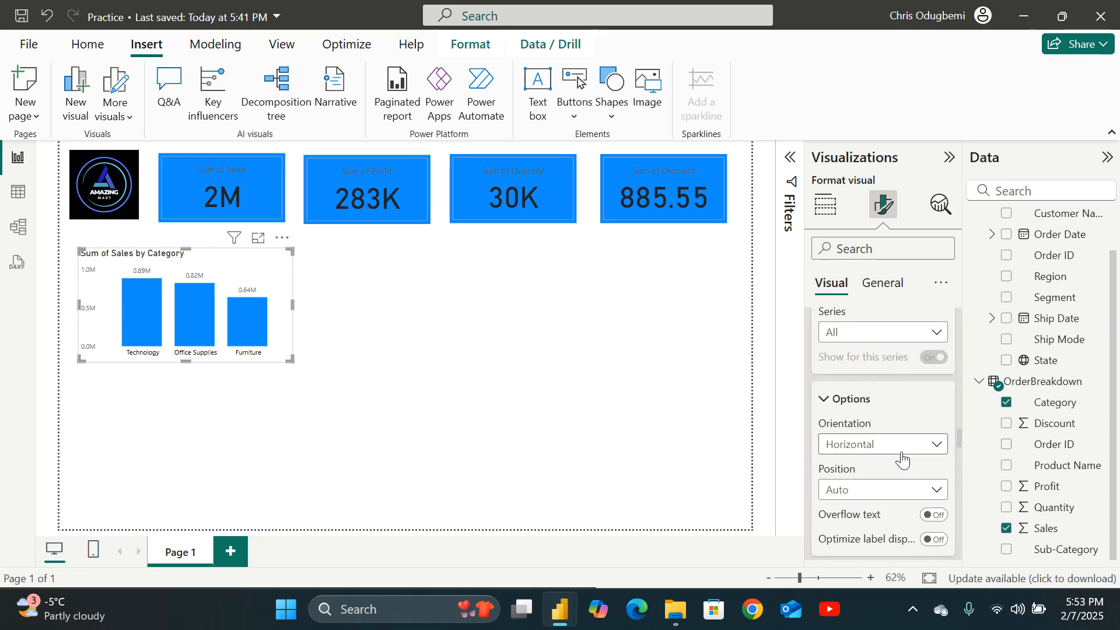
{"action": "left_click", "coordinate": [938, 446]}
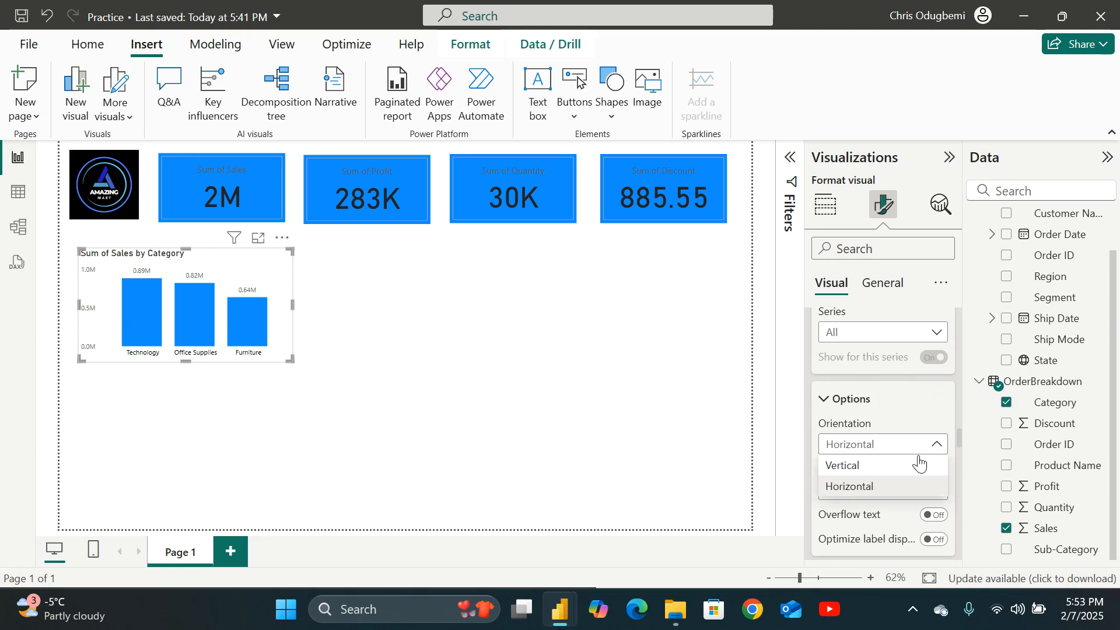
{"action": "left_click", "coordinate": [863, 469]}
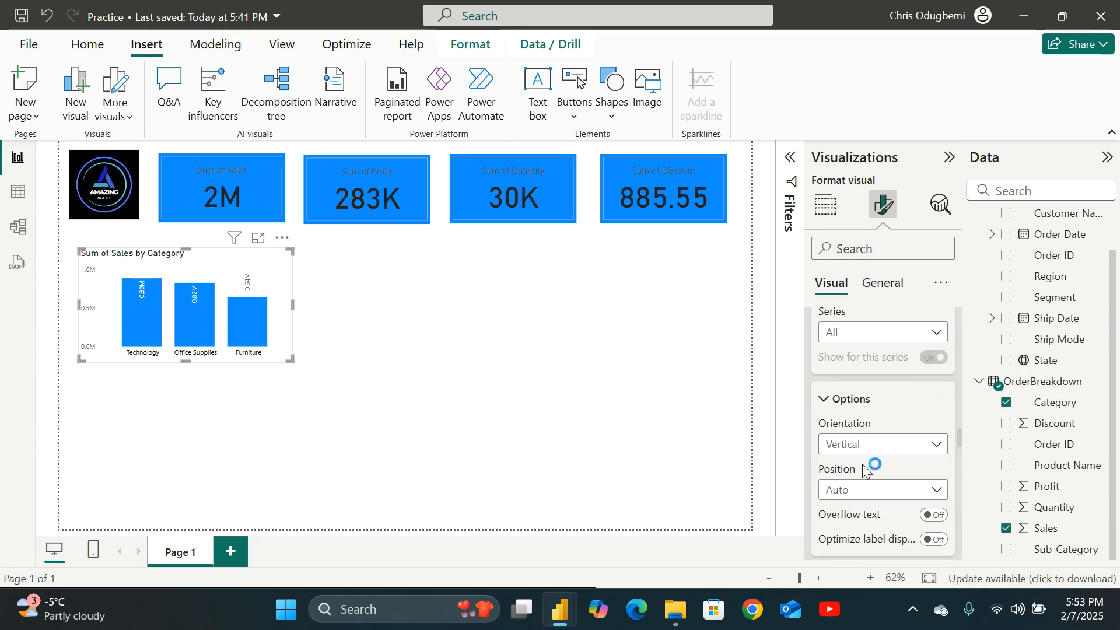
{"action": "left_click", "coordinate": [941, 446]}
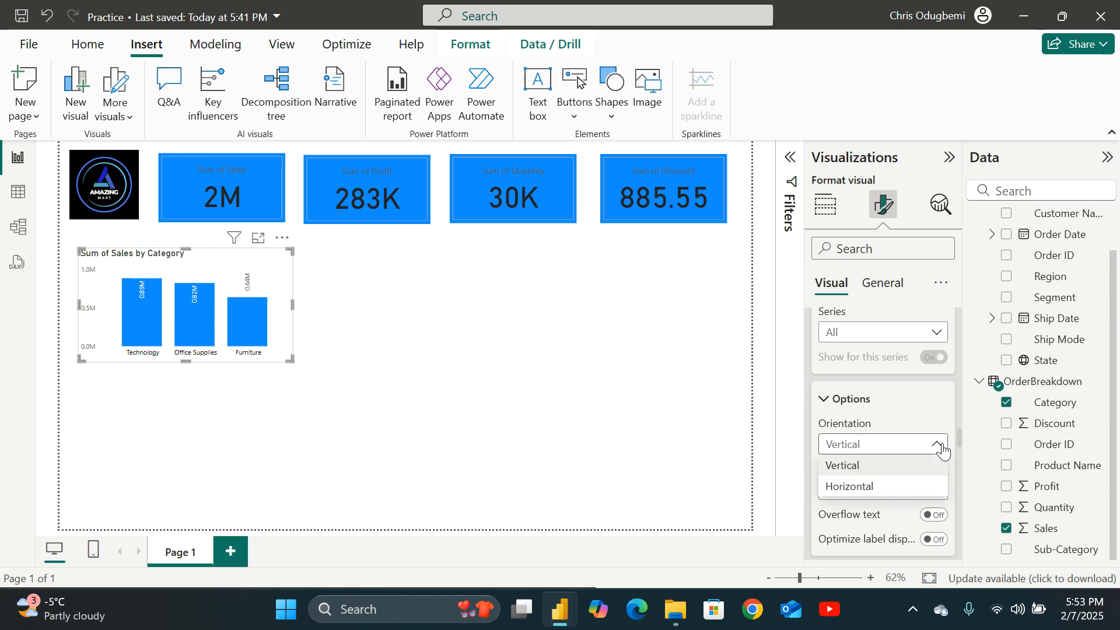
{"action": "left_click", "coordinate": [871, 487]}
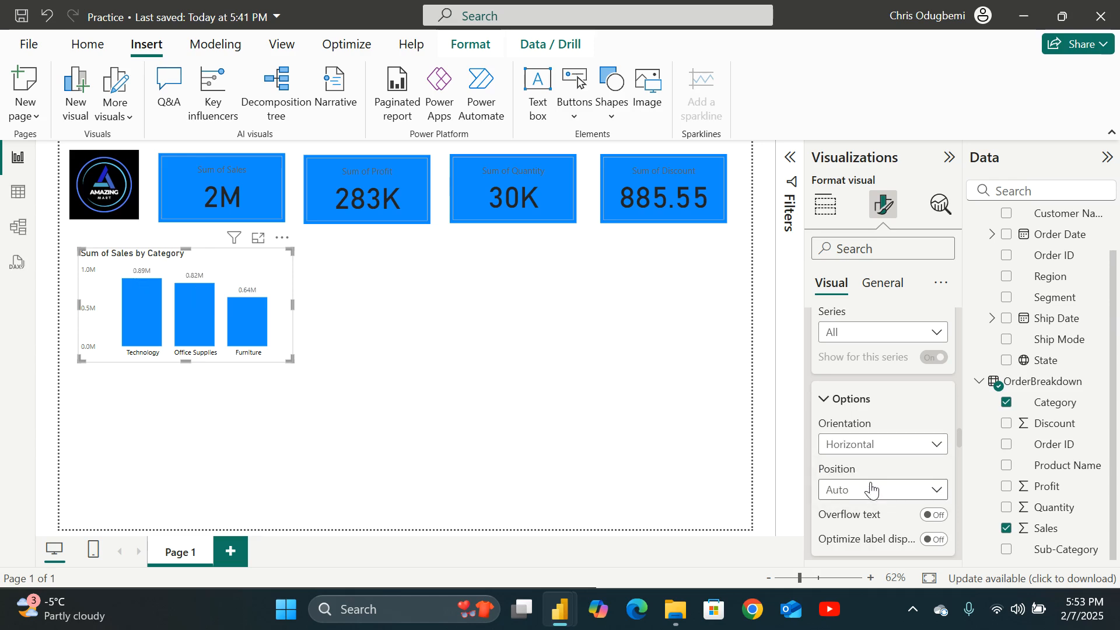
Set the data label values' color to black.
{"action": "scroll", "coordinate": [872, 489], "scroll_direction": "down", "scroll_amount": 3}
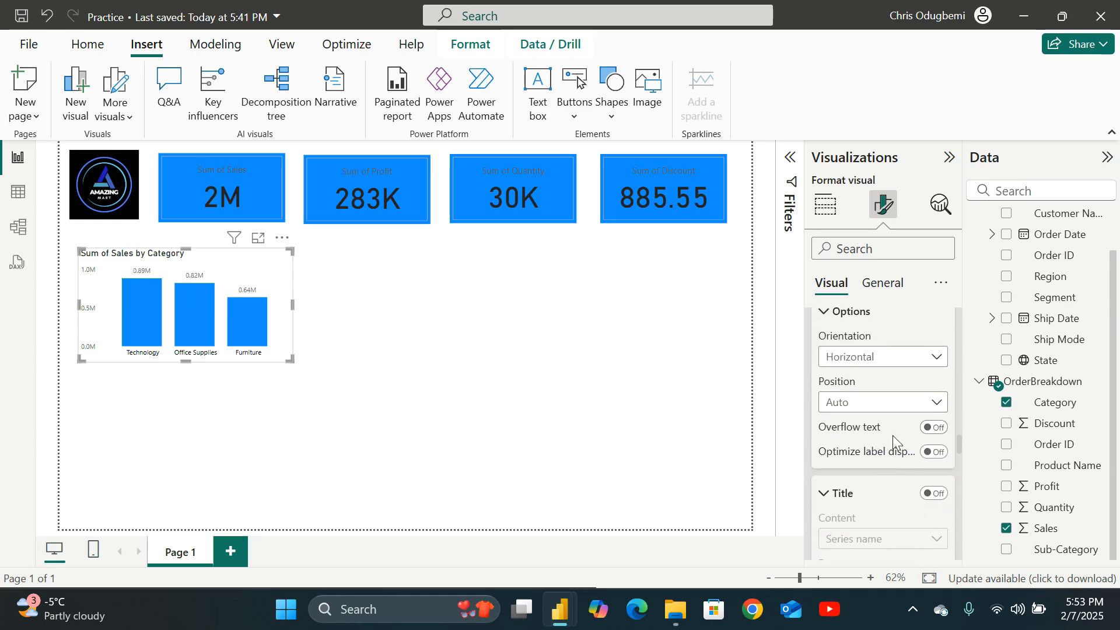
{"action": "scroll", "coordinate": [898, 492], "scroll_direction": "down", "scroll_amount": 5}
{"action": "scroll", "coordinate": [875, 470], "scroll_direction": "down", "scroll_amount": 3}
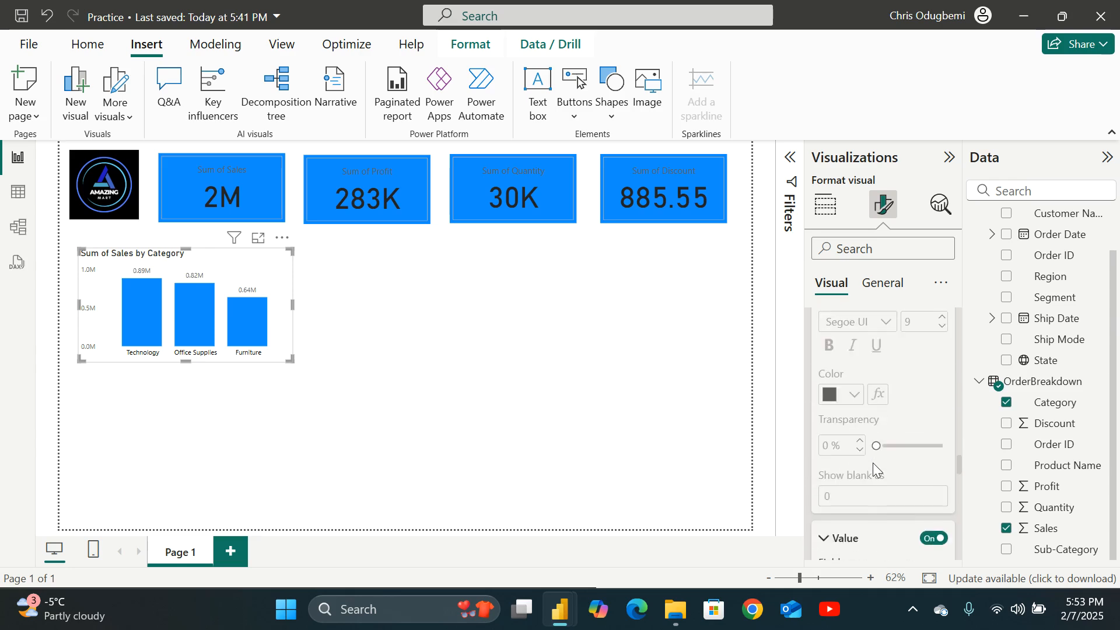
{"action": "scroll", "coordinate": [856, 426], "scroll_direction": "down", "scroll_amount": 5}
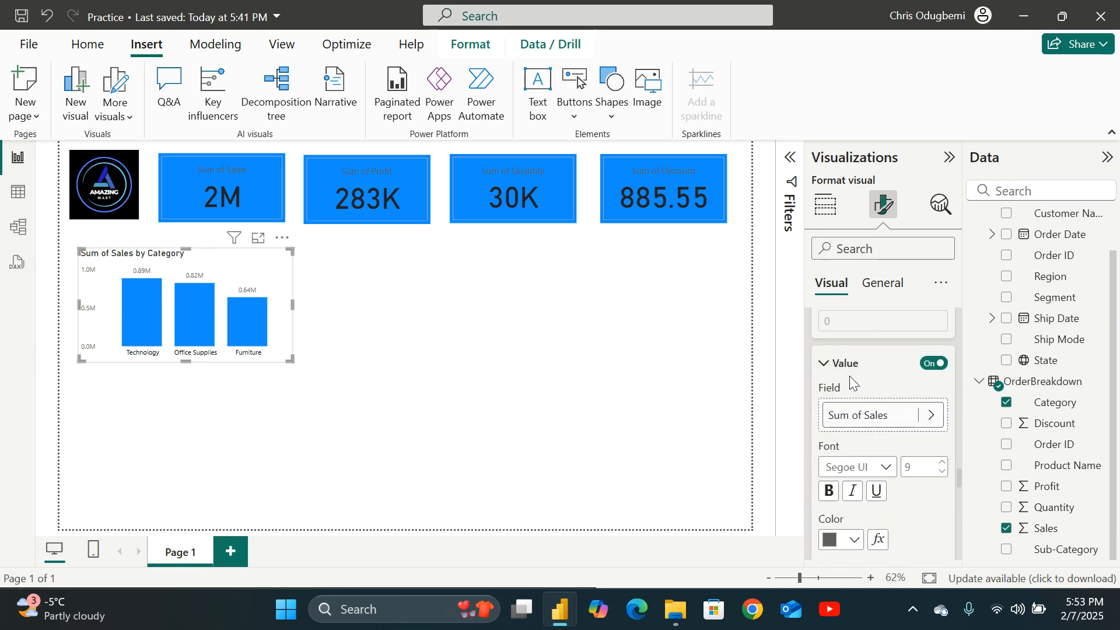
{"action": "left_click", "coordinate": [933, 365]}
{"action": "left_click", "coordinate": [936, 366]}
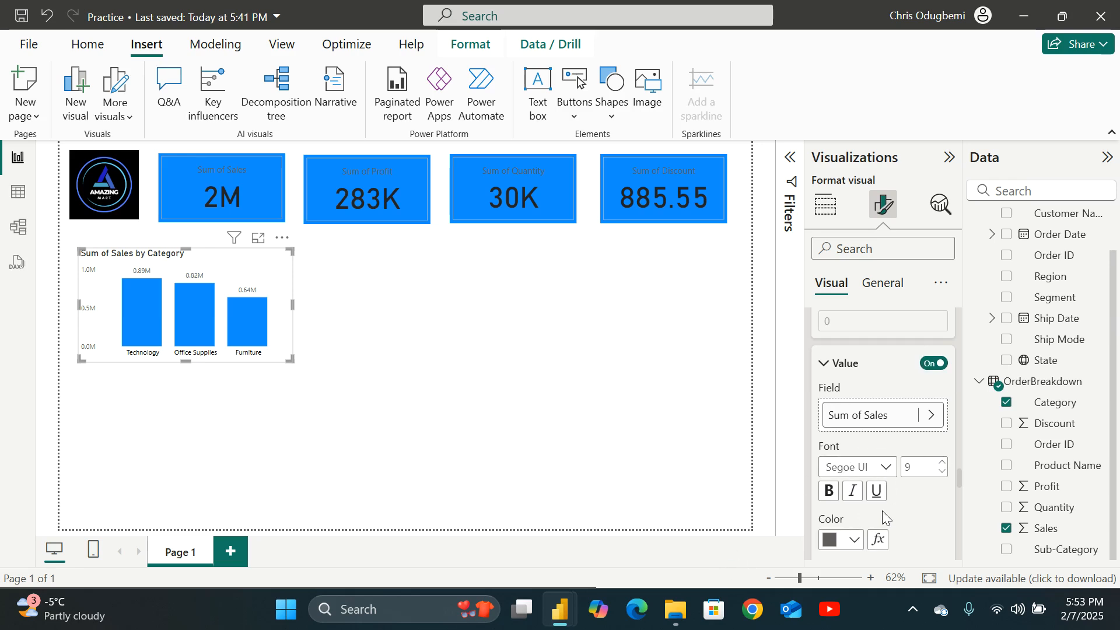
{"action": "left_click", "coordinate": [853, 543]}
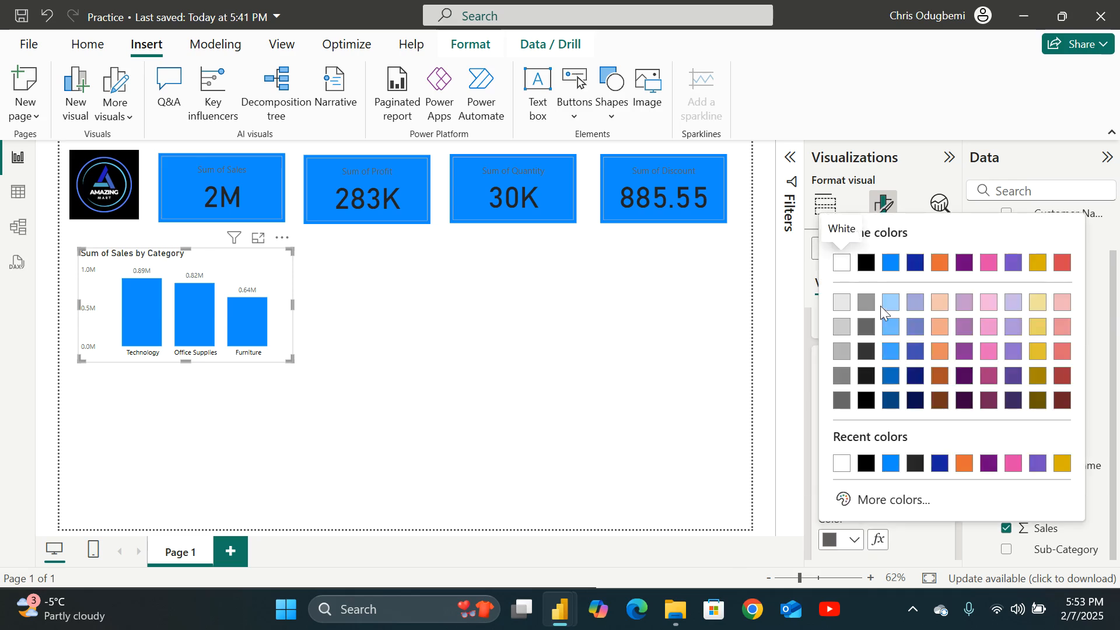
{"action": "left_click", "coordinate": [863, 265]}
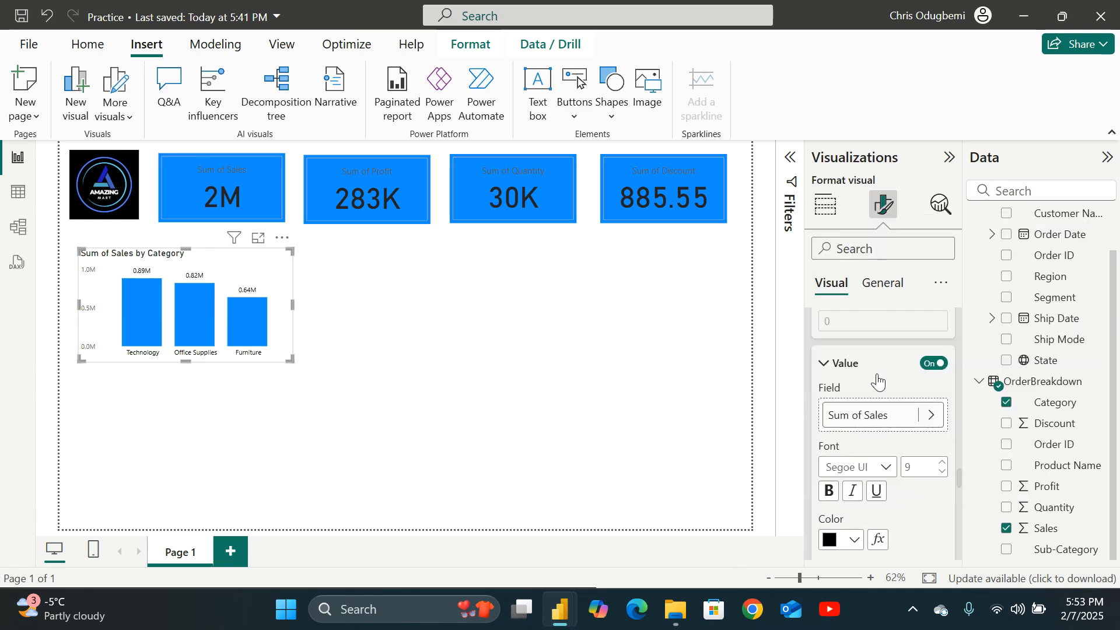
Try making the data label values bold, then turn bold off again.
{"action": "scroll", "coordinate": [880, 553], "scroll_direction": "down", "scroll_amount": 5}
{"action": "scroll", "coordinate": [831, 419], "scroll_direction": "up", "scroll_amount": 3}
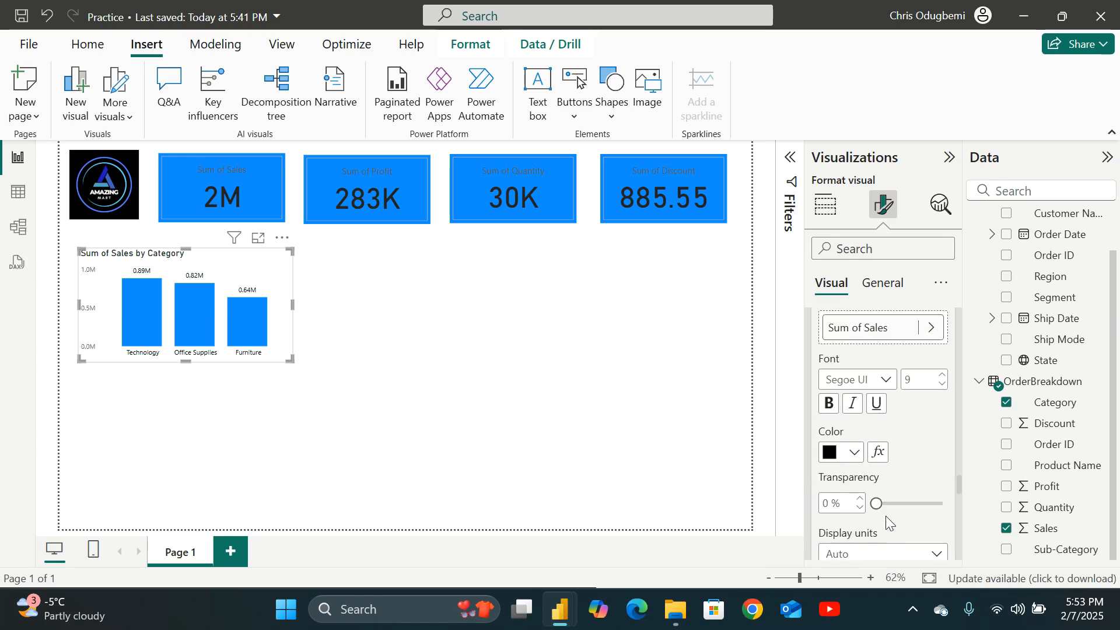
{"action": "left_click", "coordinate": [830, 412]}
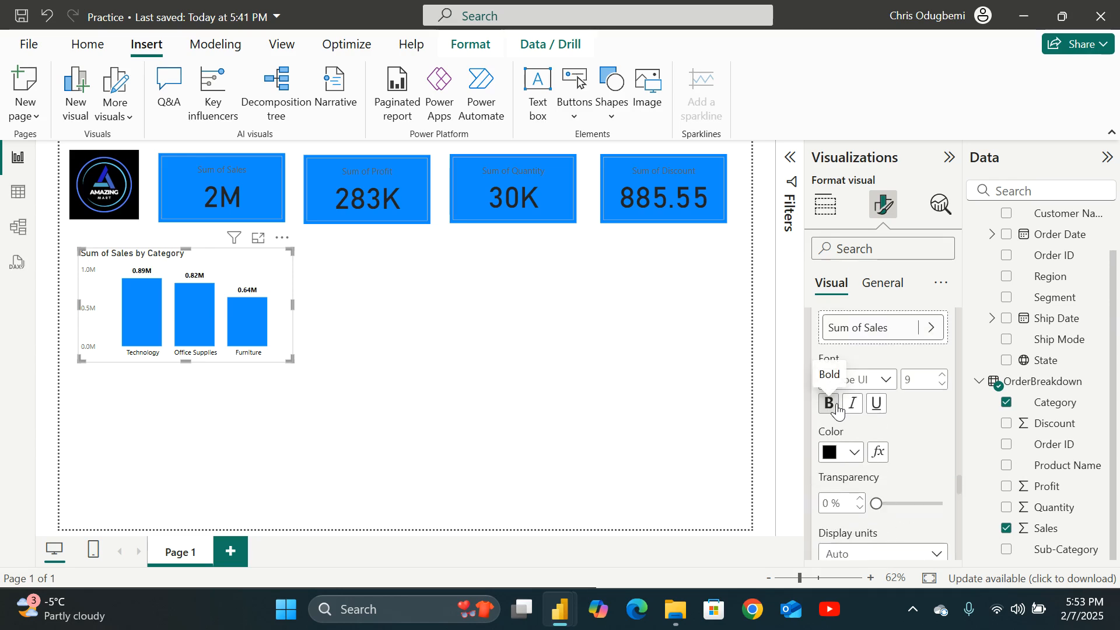
{"action": "left_click", "coordinate": [838, 411]}
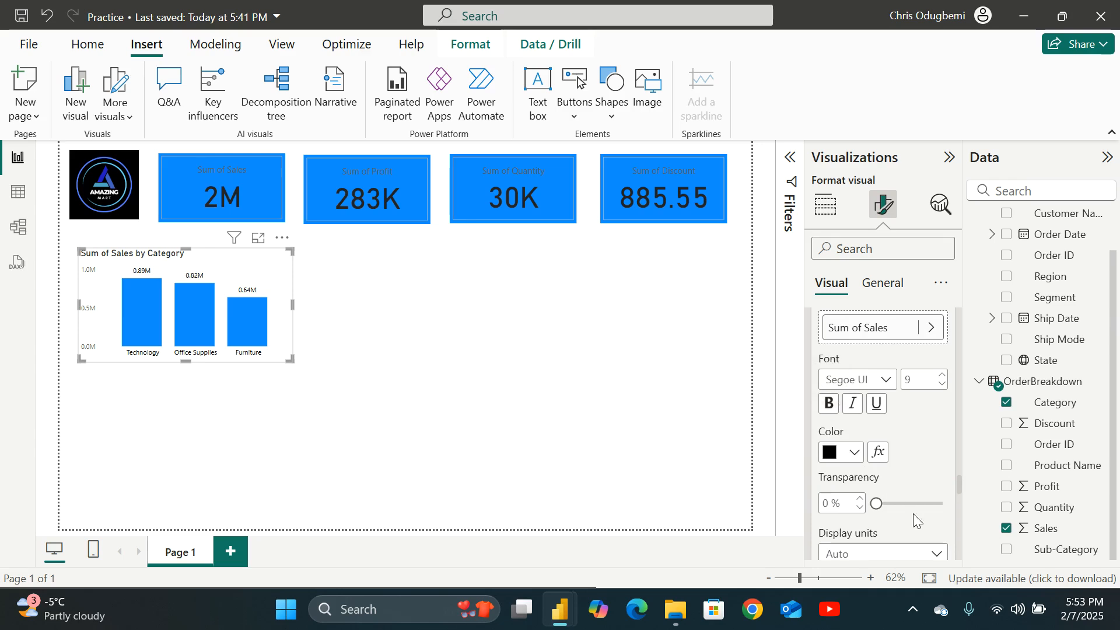
{"action": "scroll", "coordinate": [943, 524], "scroll_direction": "down", "scroll_amount": 5}
{"action": "scroll", "coordinate": [880, 362], "scroll_direction": "up", "scroll_amount": 6}
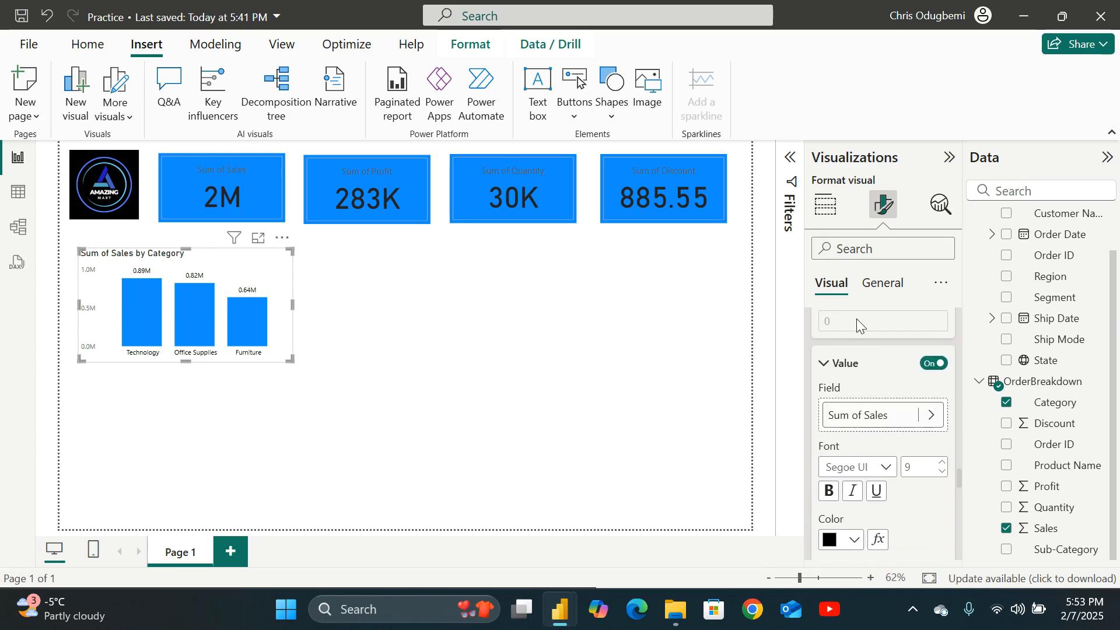
Give the chart a light grey background with 48% transparency.
{"action": "left_click", "coordinate": [882, 286]}
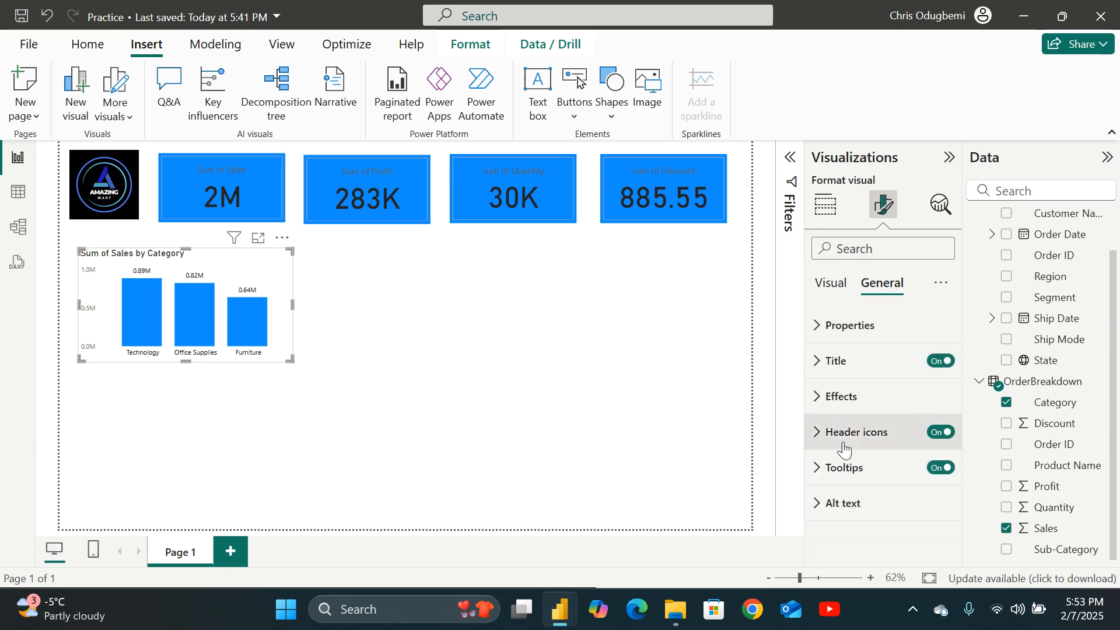
{"action": "left_click", "coordinate": [818, 401]}
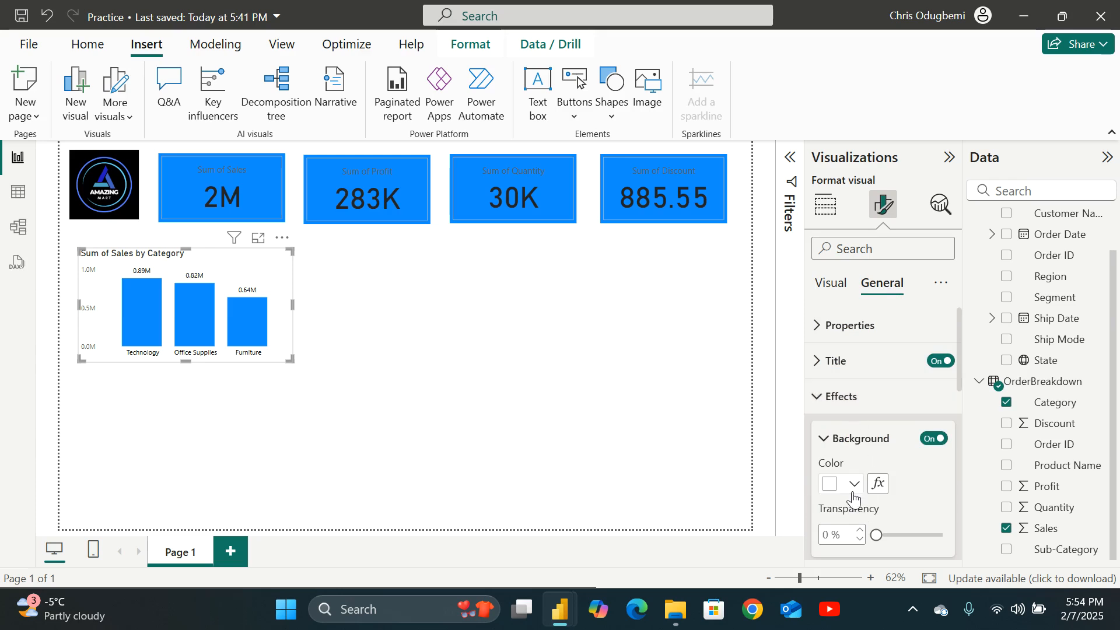
{"action": "left_click", "coordinate": [853, 486]}
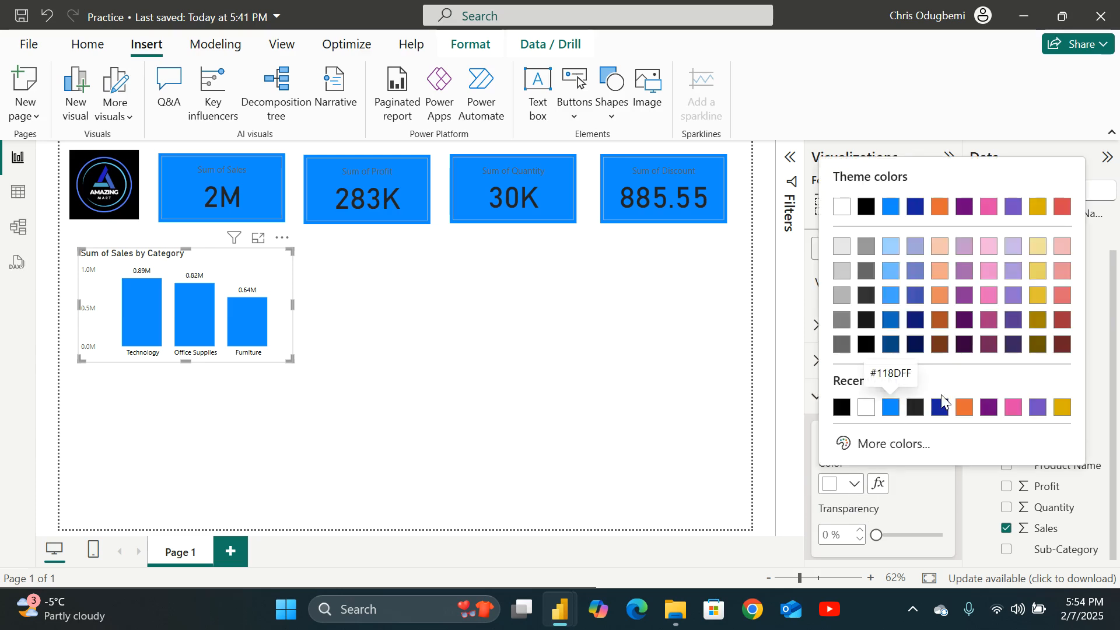
{"action": "left_click", "coordinate": [940, 247]}
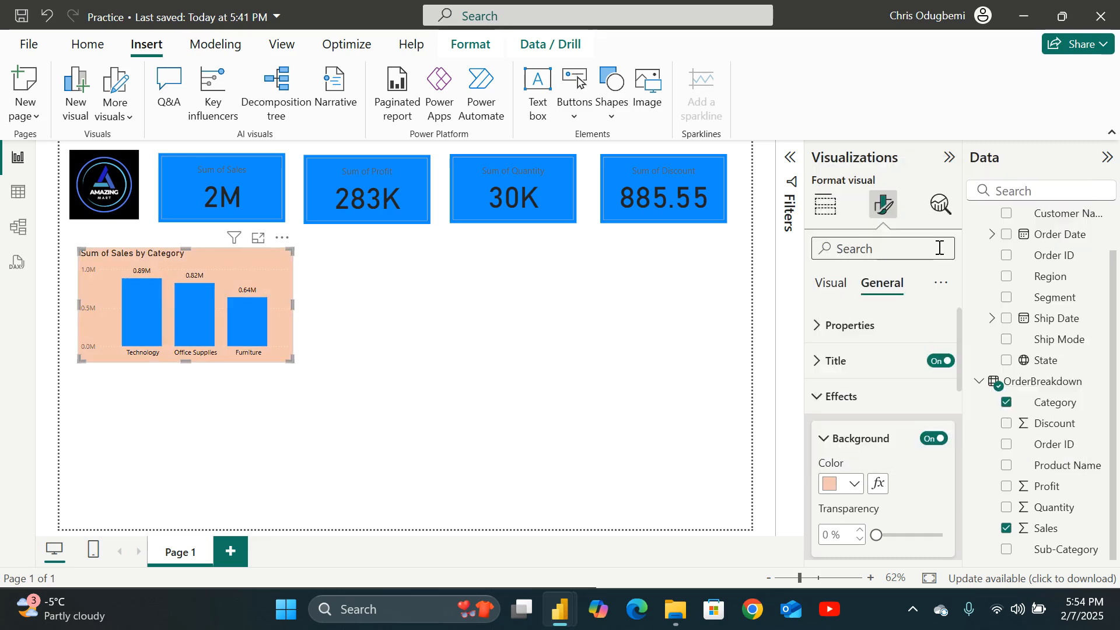
{"action": "left_click", "coordinate": [853, 484]}
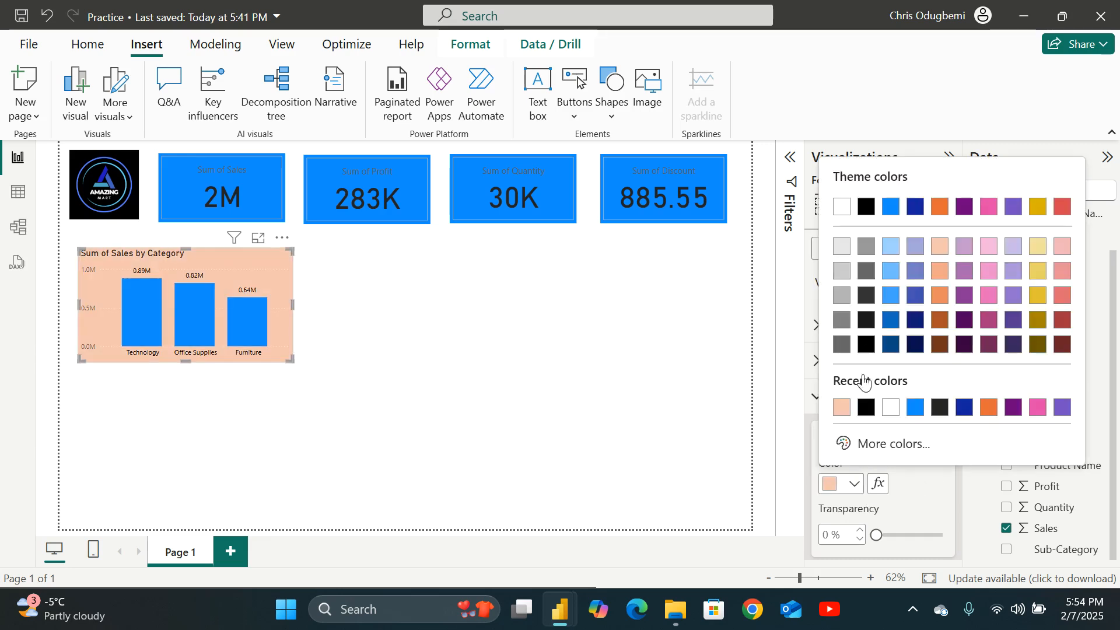
{"action": "left_click", "coordinate": [841, 247]}
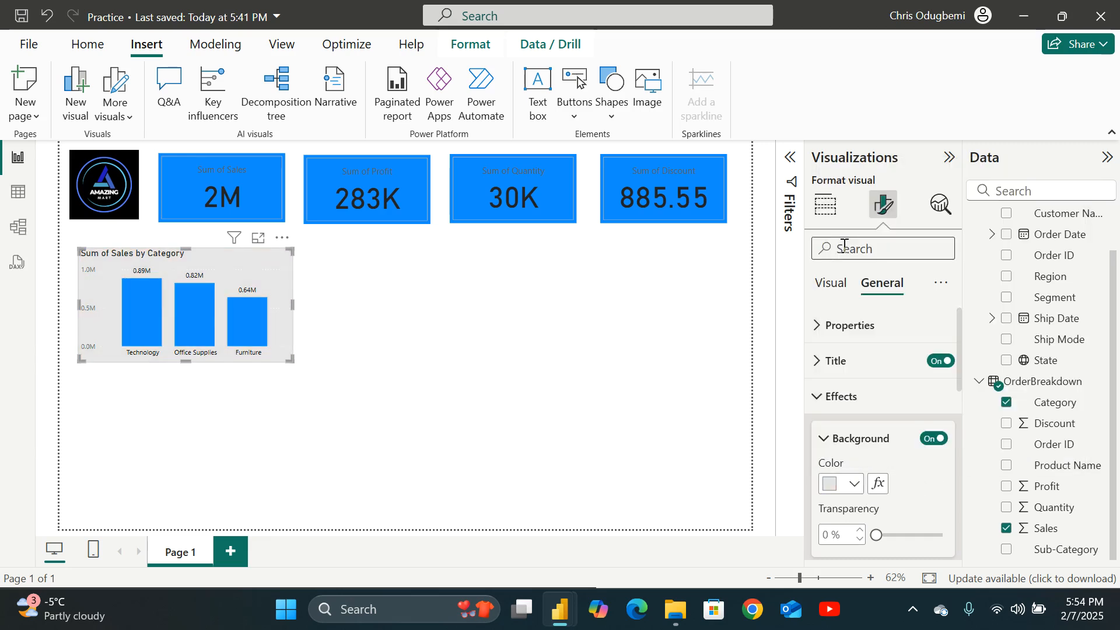
{"action": "scroll", "coordinate": [883, 506], "scroll_direction": "down", "scroll_amount": 3}
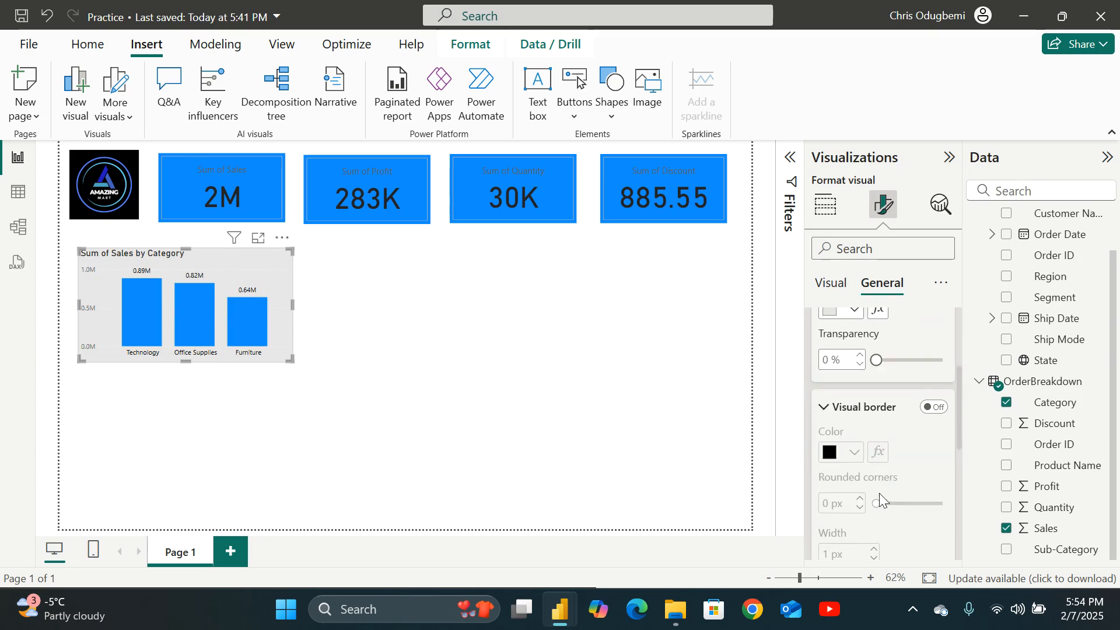
{"action": "left_click_drag", "start_coordinate": [876, 353], "coordinate": [907, 365]}
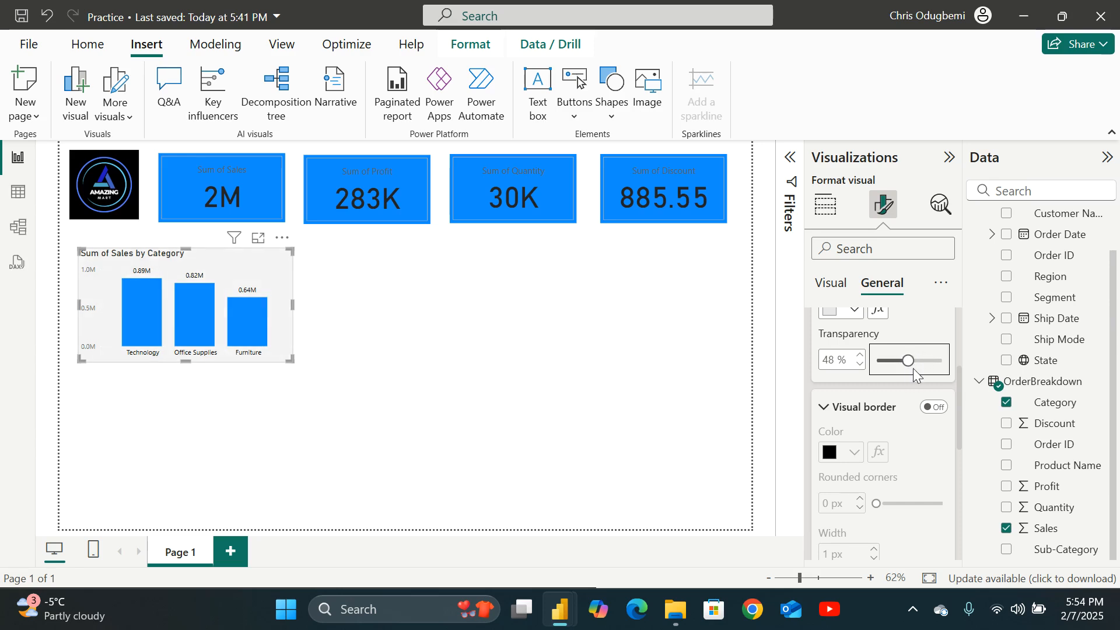
Turn on the chart's shadow and set its color to dark blue #12239E.
{"action": "scroll", "coordinate": [855, 449], "scroll_direction": "down", "scroll_amount": 5}
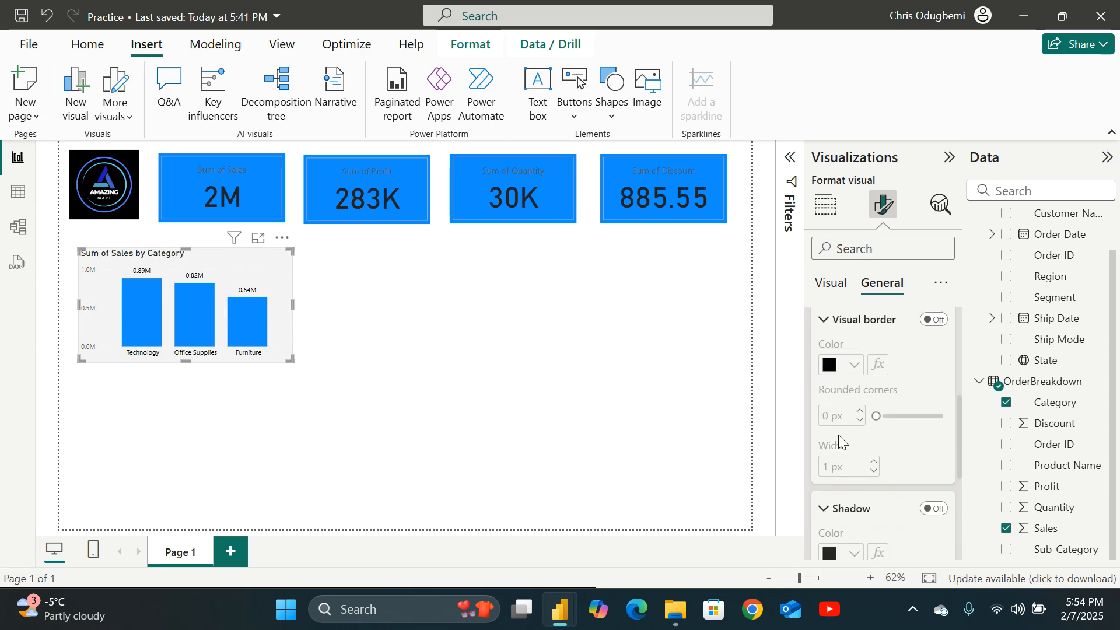
{"action": "left_click", "coordinate": [933, 333]}
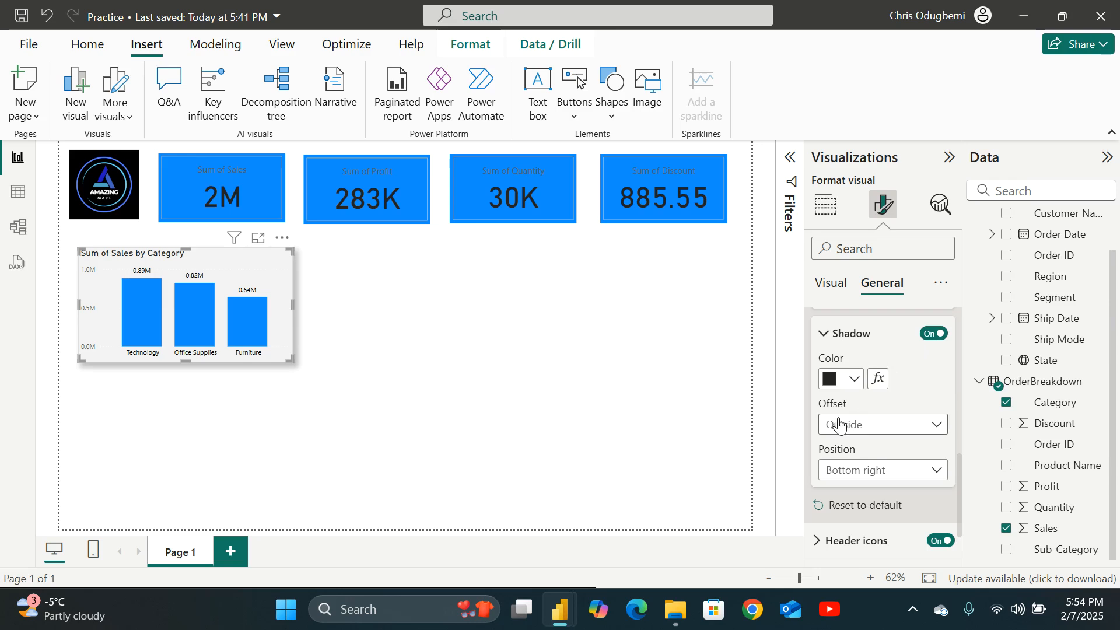
{"action": "left_click", "coordinate": [873, 428]}
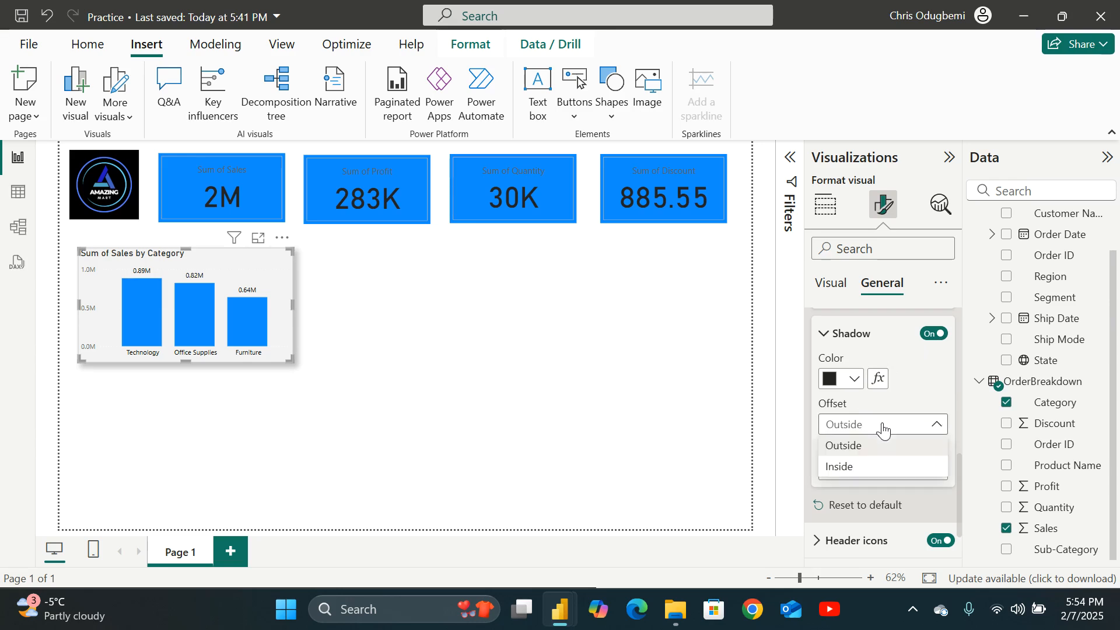
{"action": "left_click", "coordinate": [856, 380]}
{"action": "left_click", "coordinate": [854, 380]}
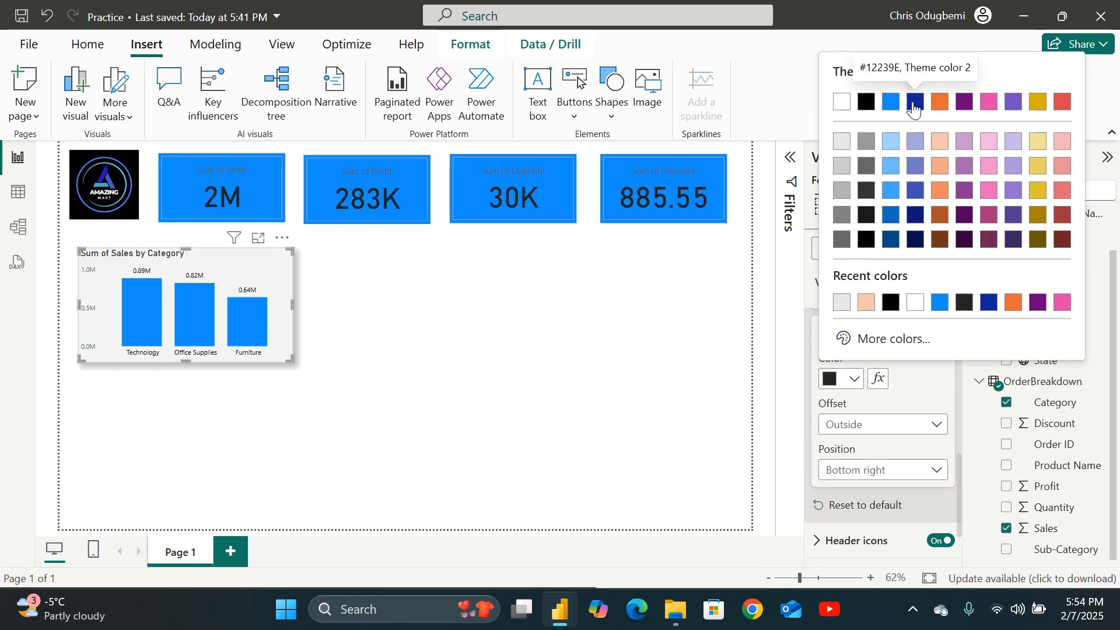
{"action": "left_click", "coordinate": [914, 102]}
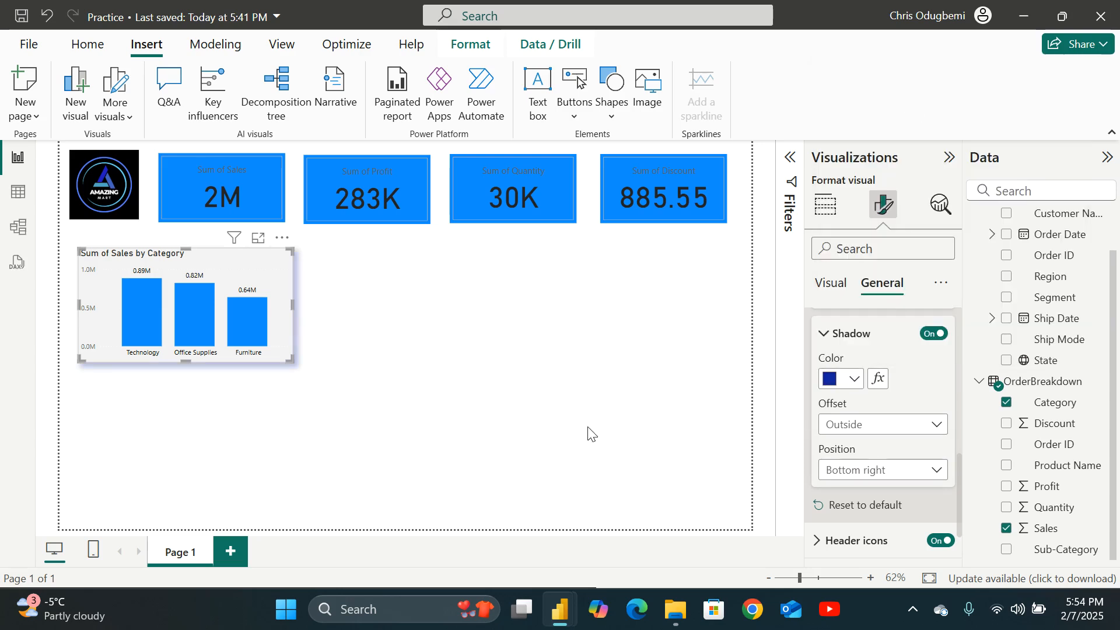
Deselect and reselect the chart to reopen its visual format settings.
{"action": "left_click", "coordinate": [560, 387]}
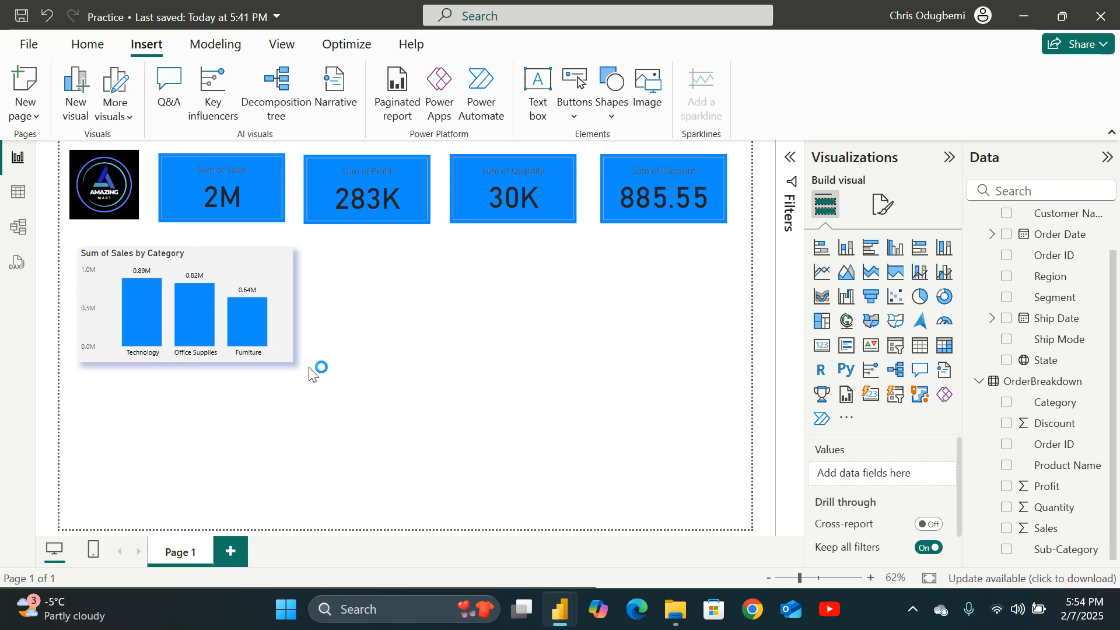
{"action": "left_click", "coordinate": [289, 276]}
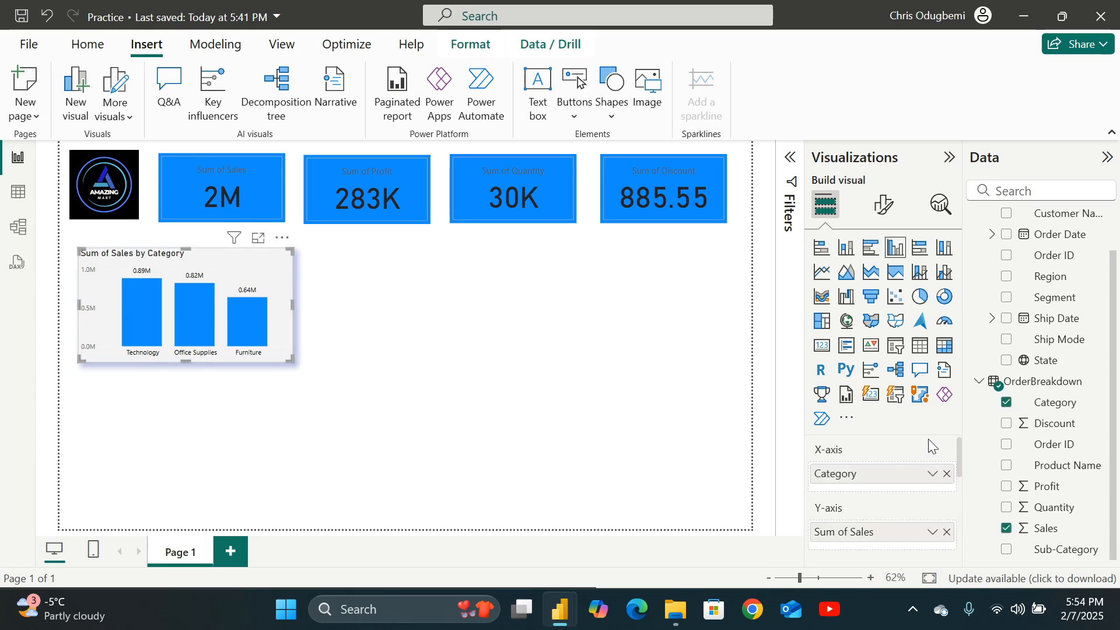
{"action": "left_click", "coordinate": [885, 205]}
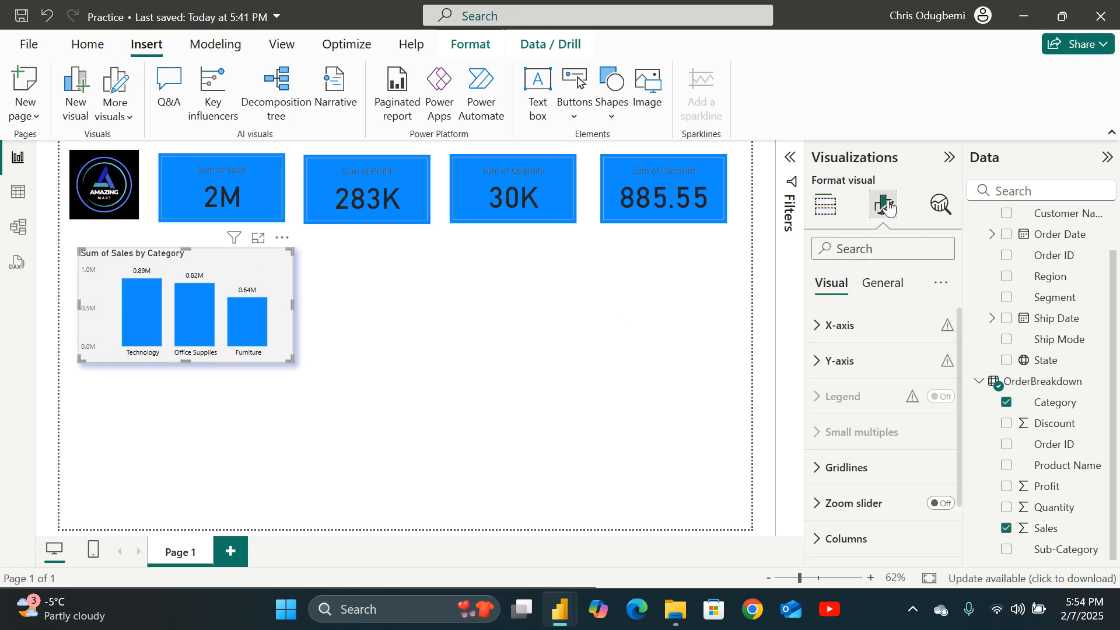
Examine the chart's general format settings, expanding the header icon colors and icon toggles.
{"action": "scroll", "coordinate": [869, 400], "scroll_direction": "down", "scroll_amount": 2}
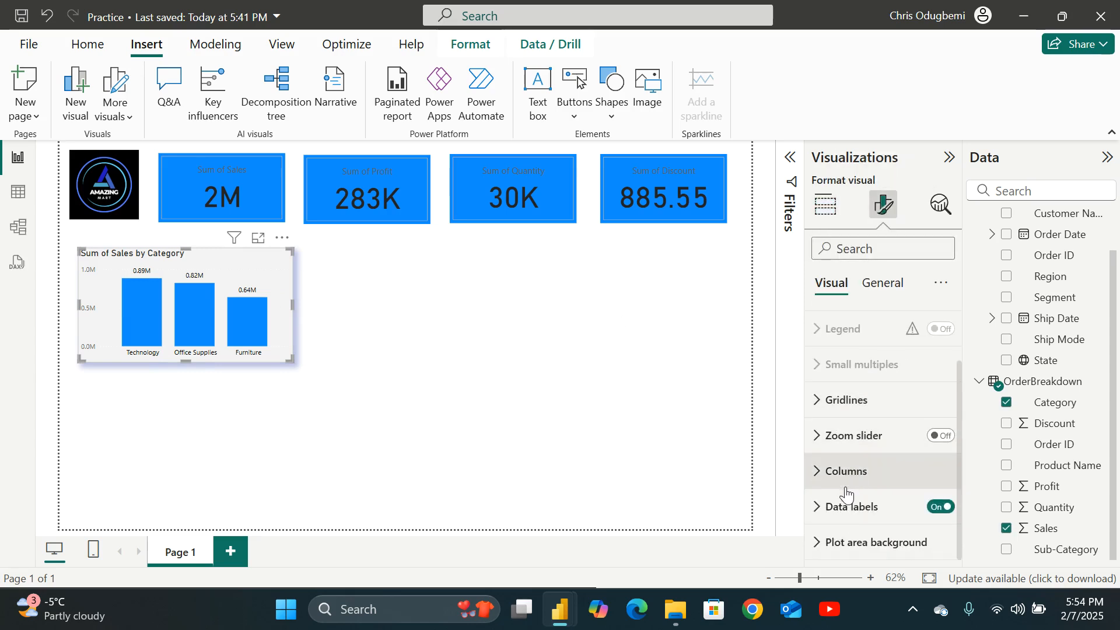
{"action": "scroll", "coordinate": [846, 493], "scroll_direction": "up", "scroll_amount": 2}
{"action": "left_click", "coordinate": [882, 283]}
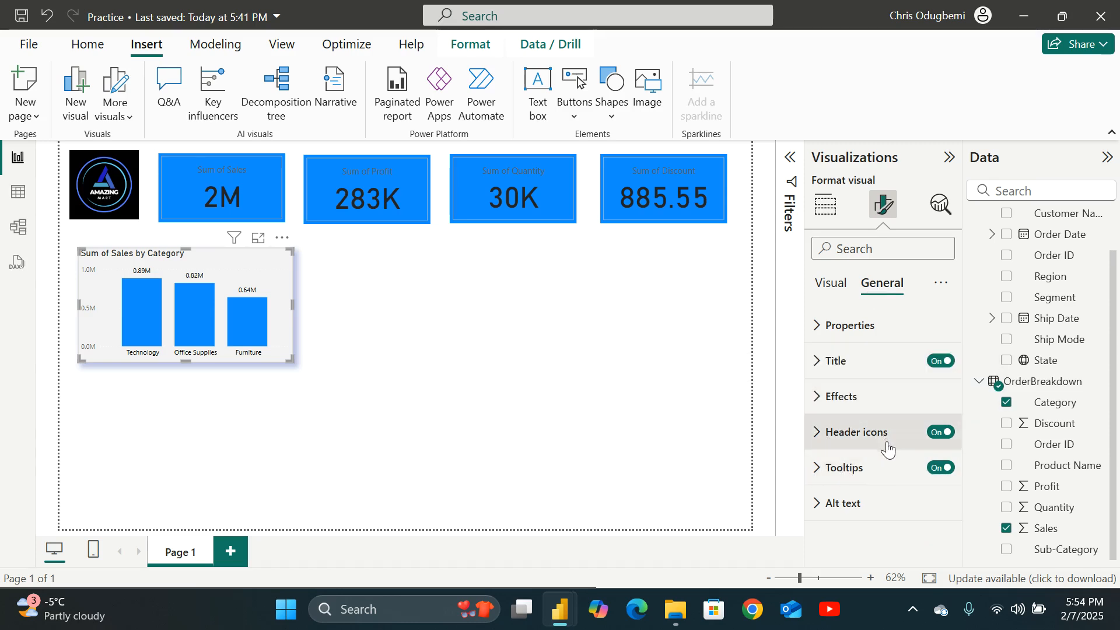
{"action": "left_click", "coordinate": [821, 437]}
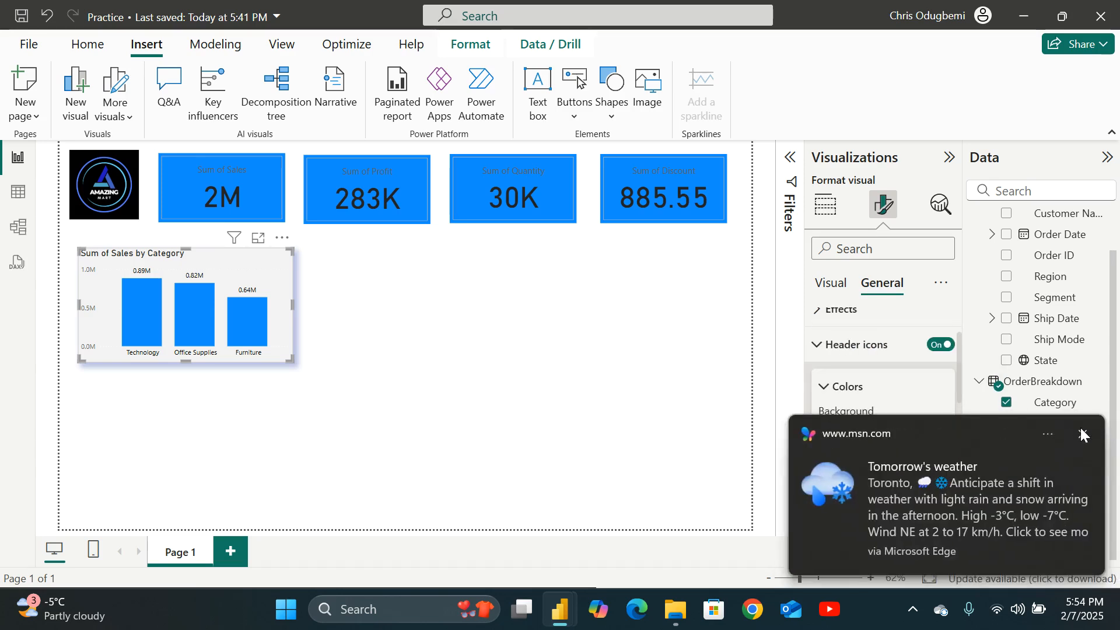
{"action": "left_click", "coordinate": [1082, 434]}
{"action": "scroll", "coordinate": [851, 437], "scroll_direction": "down", "scroll_amount": 3}
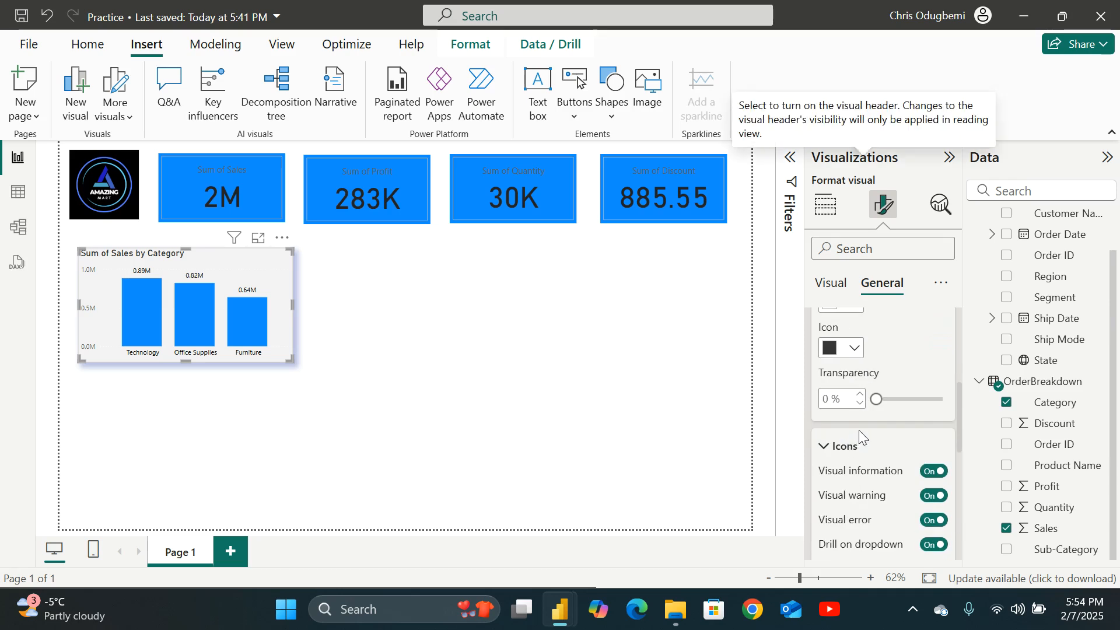
{"action": "scroll", "coordinate": [860, 437], "scroll_direction": "down", "scroll_amount": 1}
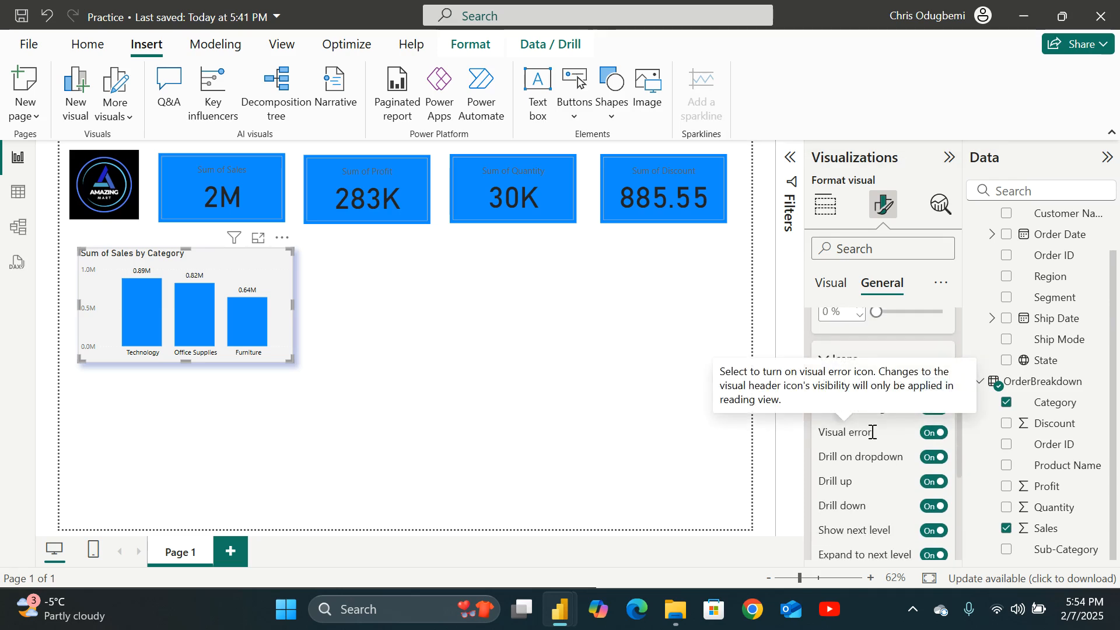
{"action": "scroll", "coordinate": [871, 432], "scroll_direction": "up", "scroll_amount": 3}
{"action": "scroll", "coordinate": [883, 417], "scroll_direction": "up", "scroll_amount": 1}
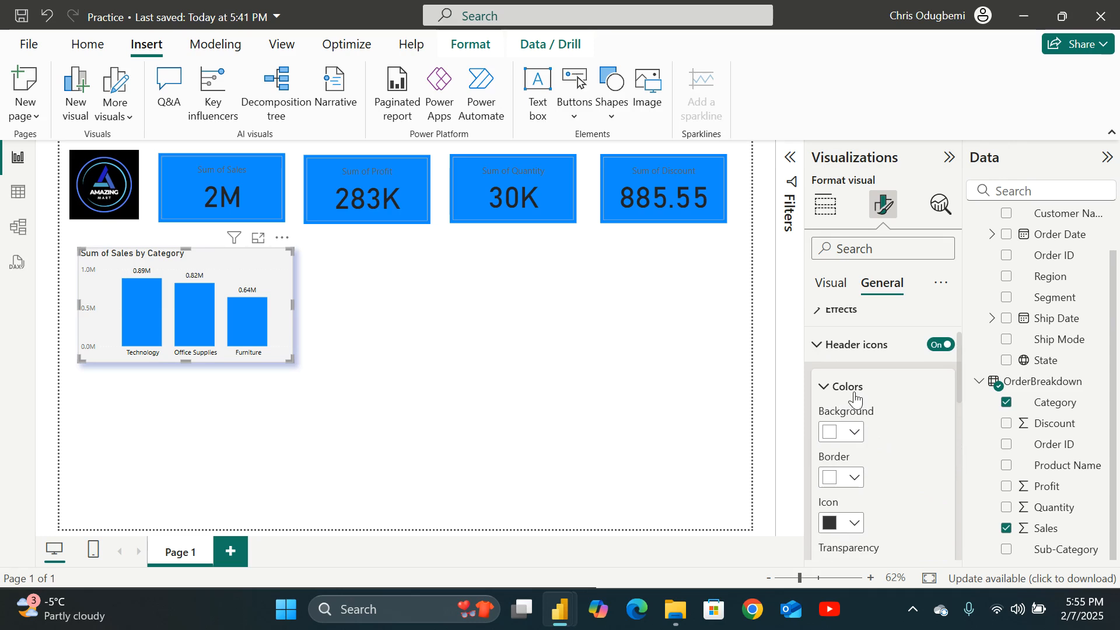
{"action": "scroll", "coordinate": [857, 400], "scroll_direction": "down", "scroll_amount": 4}
{"action": "scroll", "coordinate": [871, 388], "scroll_direction": "down", "scroll_amount": 4}
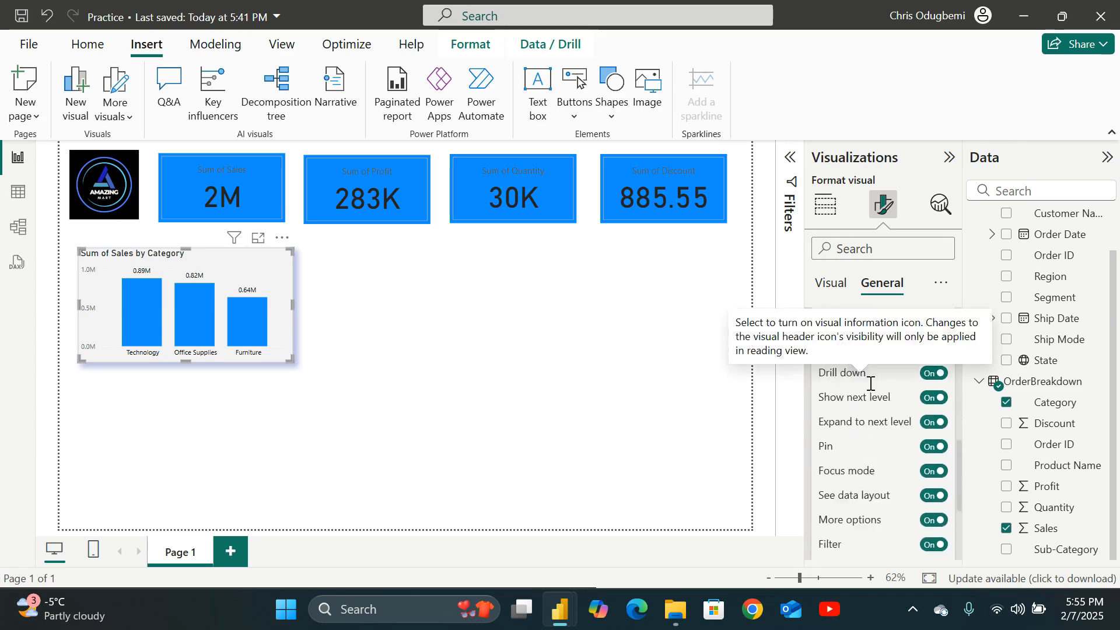
{"action": "scroll", "coordinate": [876, 396], "scroll_direction": "down", "scroll_amount": 2}
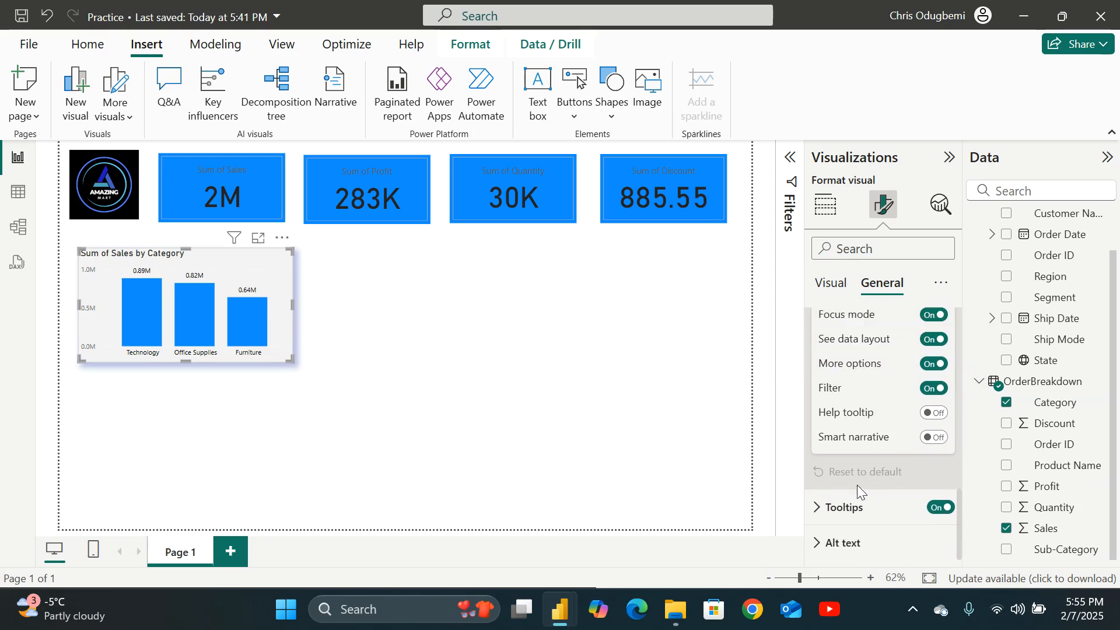
Expand the chart's tooltip settings and review its options, text and background formatting.
{"action": "left_click", "coordinate": [821, 508]}
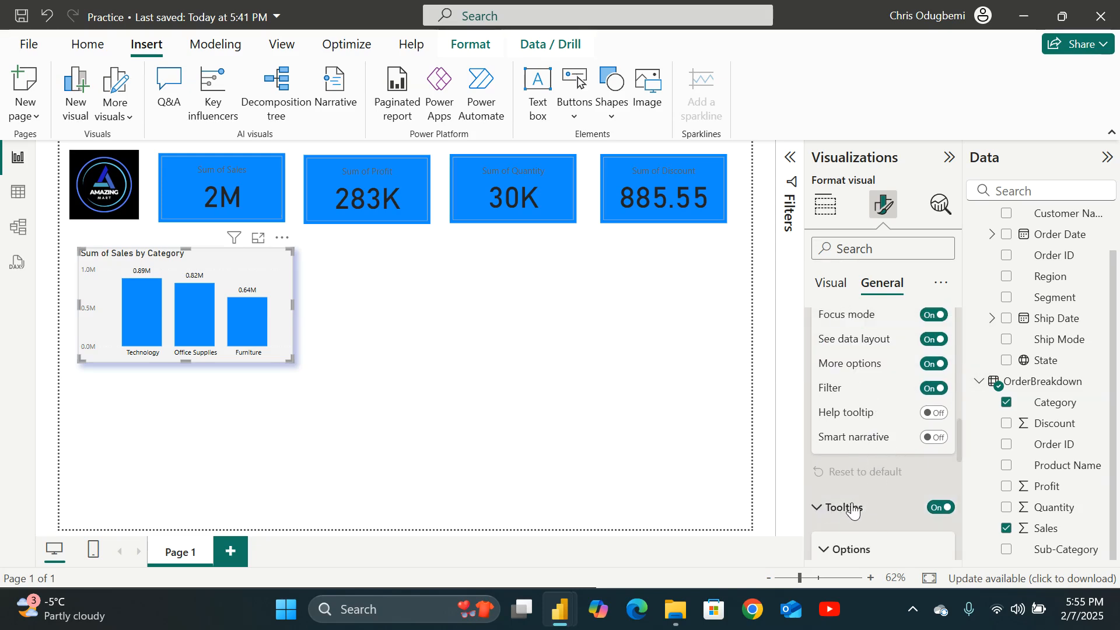
{"action": "mouse_move", "coordinate": [253, 319]}
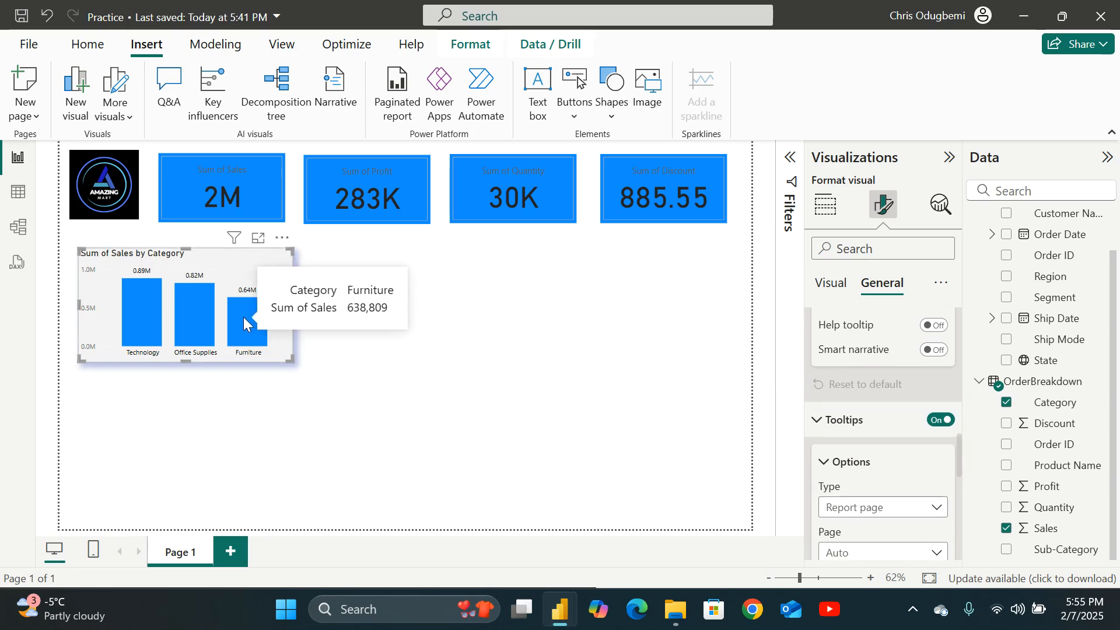
{"action": "mouse_move", "coordinate": [181, 309]}
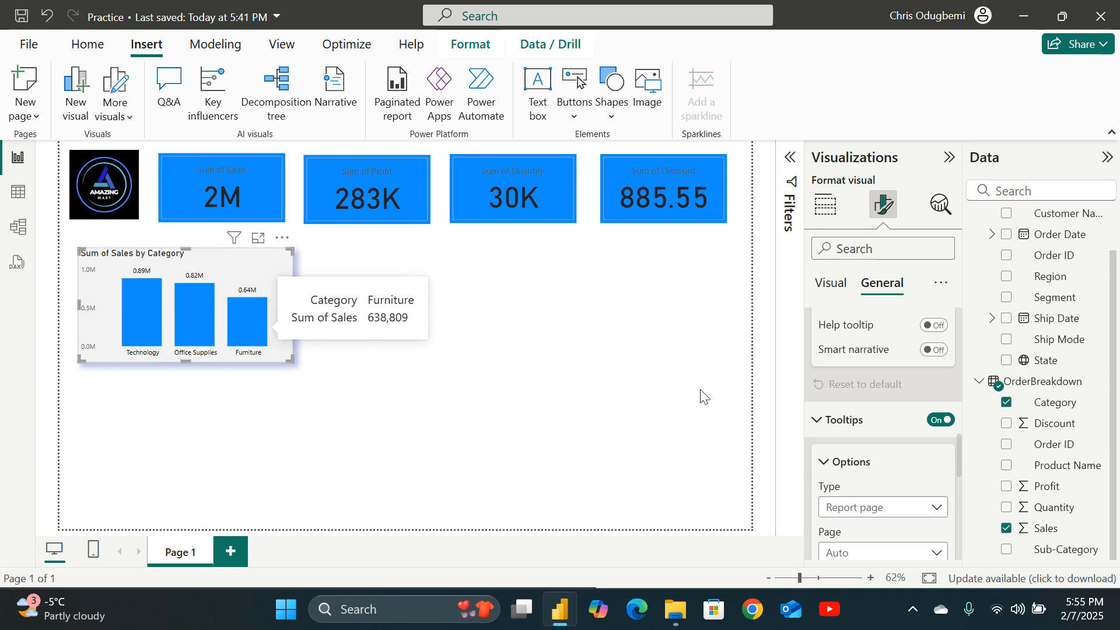
{"action": "scroll", "coordinate": [894, 460], "scroll_direction": "down", "scroll_amount": 5}
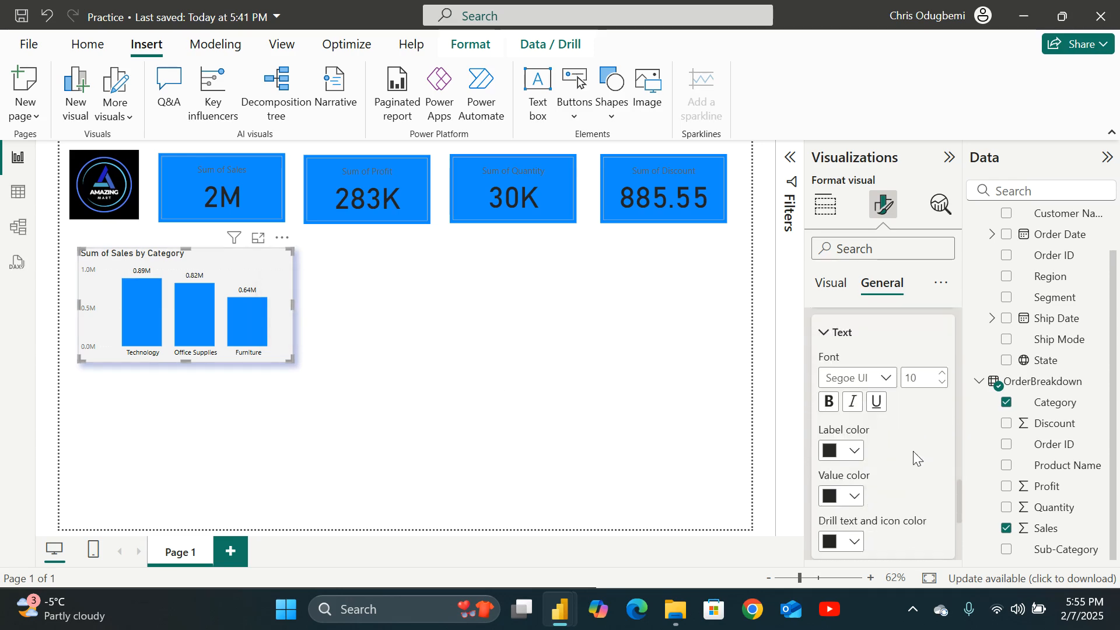
{"action": "scroll", "coordinate": [913, 452], "scroll_direction": "down", "scroll_amount": 3}
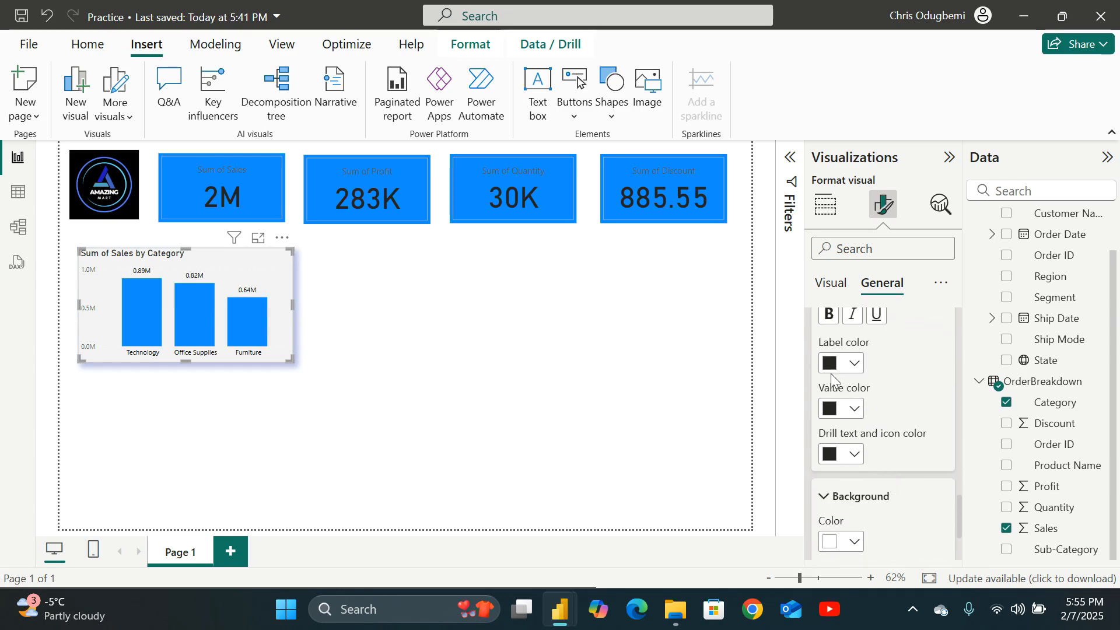
{"action": "scroll", "coordinate": [883, 386], "scroll_direction": "up", "scroll_amount": 3}
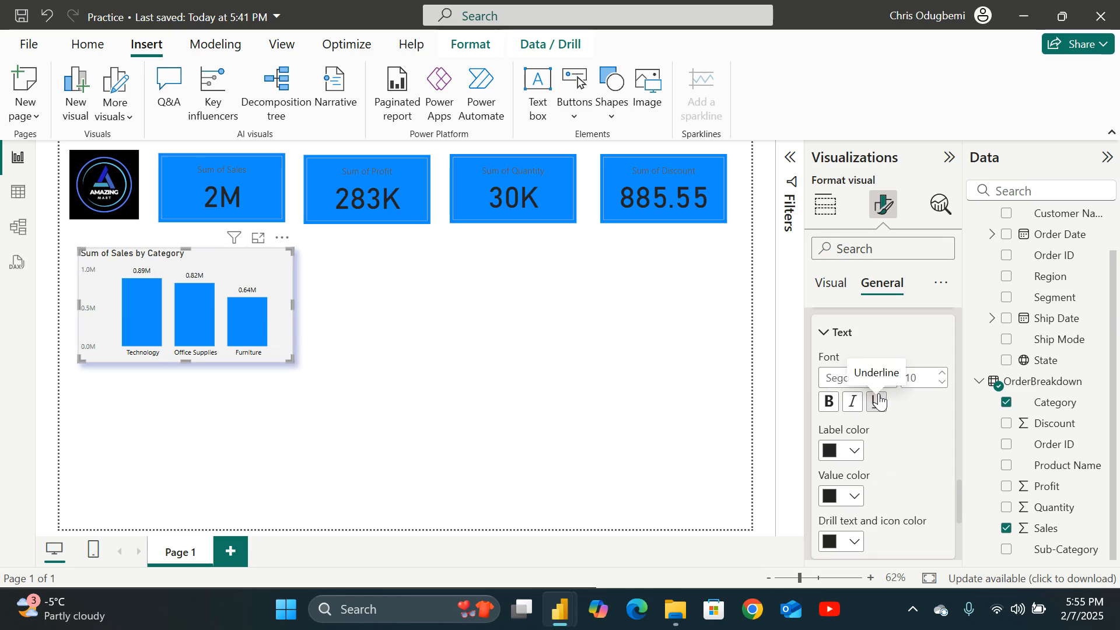
{"action": "scroll", "coordinate": [860, 432], "scroll_direction": "down", "scroll_amount": 5}
{"action": "scroll", "coordinate": [857, 446], "scroll_direction": "down", "scroll_amount": 1}
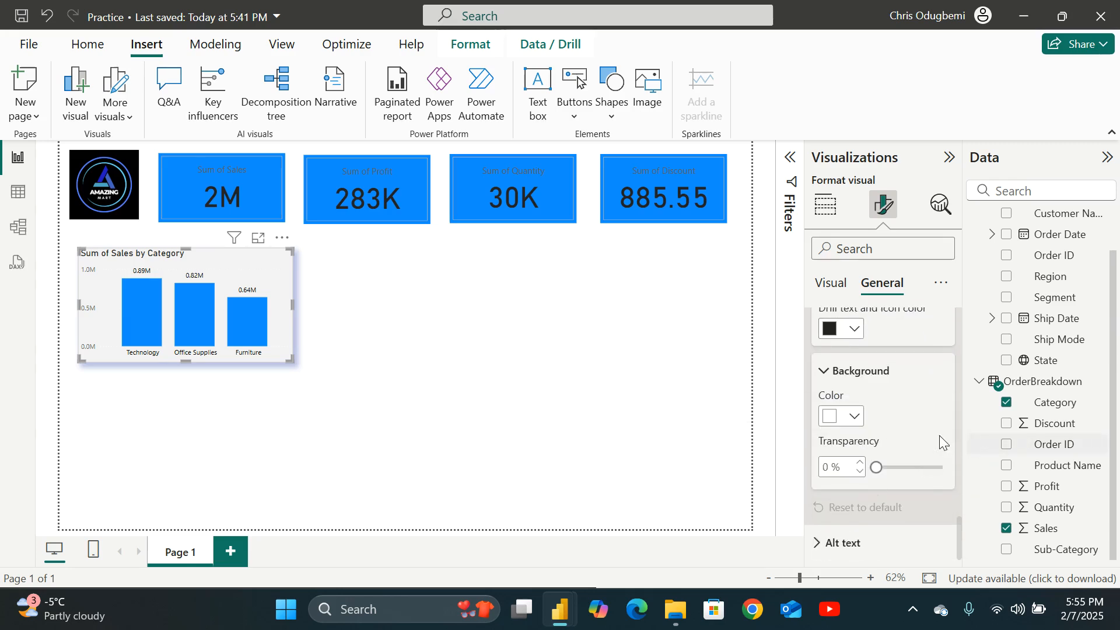
{"action": "scroll", "coordinate": [888, 444], "scroll_direction": "up", "scroll_amount": 5}
{"action": "scroll", "coordinate": [882, 469], "scroll_direction": "up", "scroll_amount": 8}
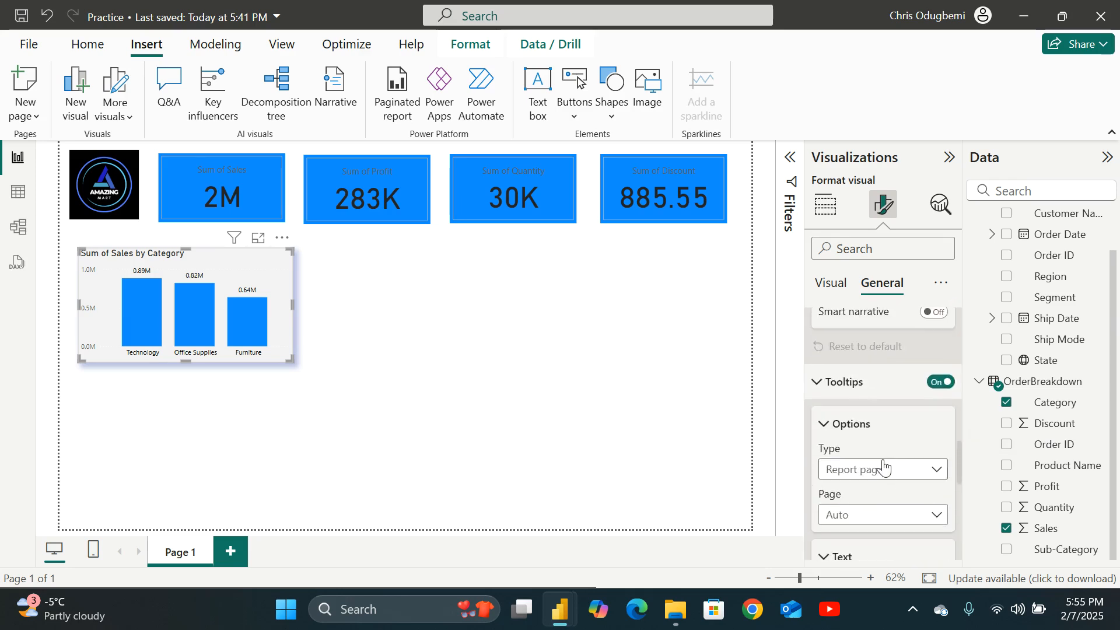
{"action": "scroll", "coordinate": [881, 464], "scroll_direction": "down", "scroll_amount": 4}
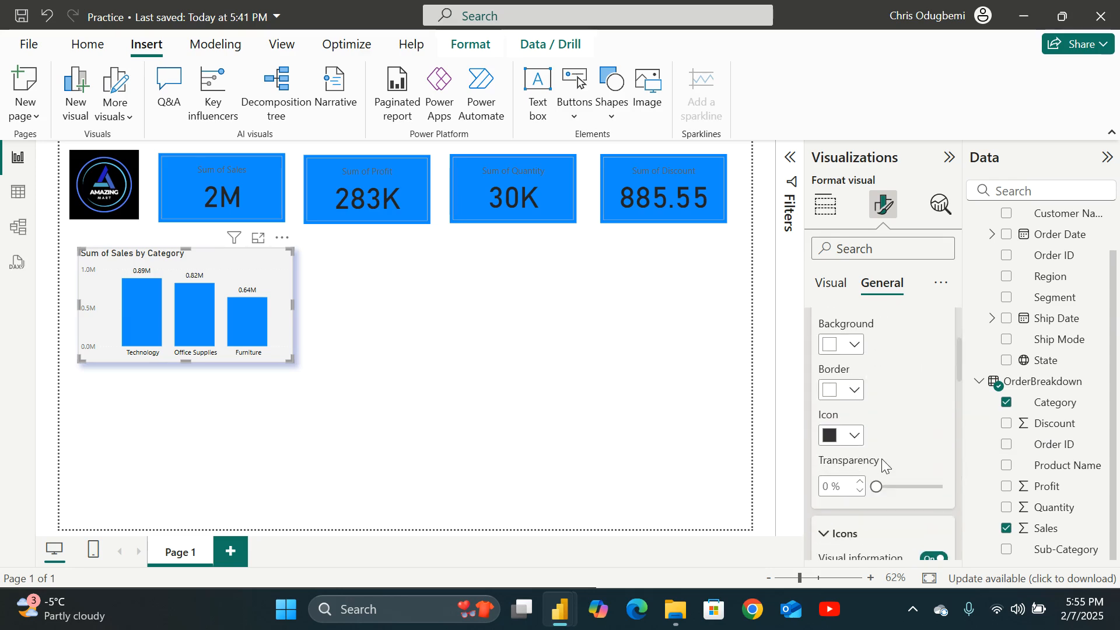
{"action": "scroll", "coordinate": [881, 465], "scroll_direction": "up", "scroll_amount": 2}
{"action": "scroll", "coordinate": [882, 464], "scroll_direction": "down", "scroll_amount": 2}
Cross-filter the KPI cards by each category bar of the sales chart in turn, then clear the selection.
{"action": "left_click", "coordinate": [248, 326]}
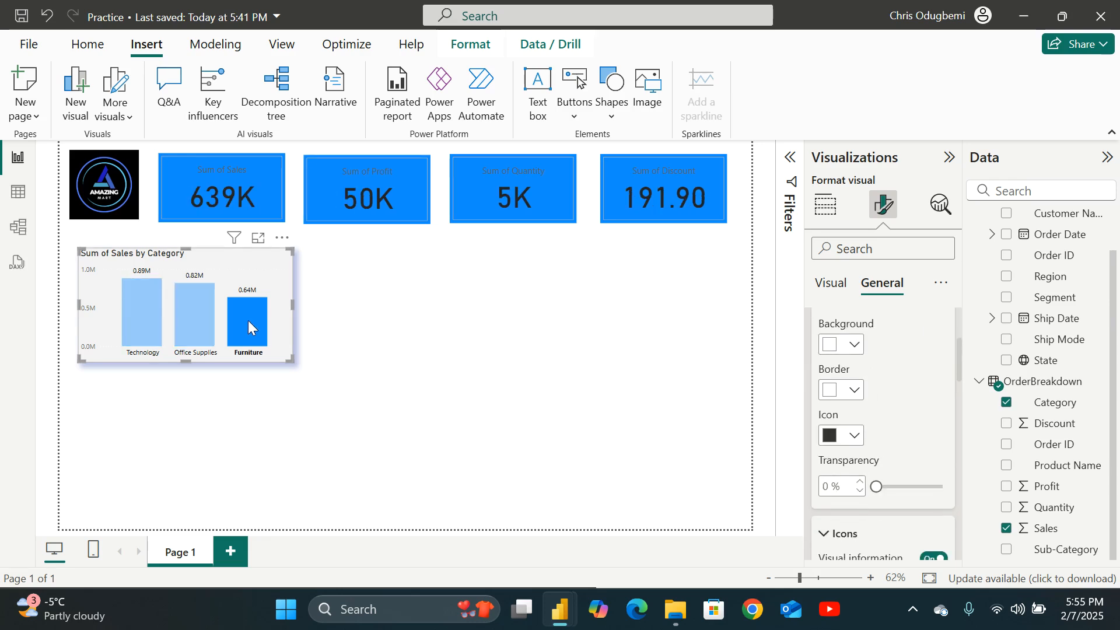
{"action": "right_click", "coordinate": [249, 322]}
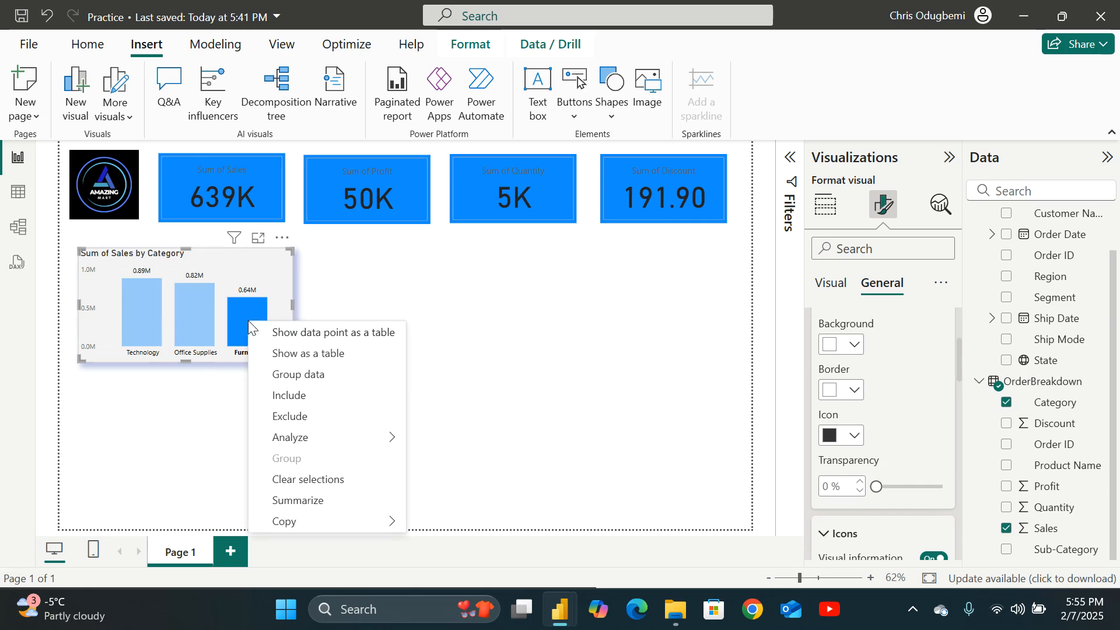
{"action": "left_click", "coordinate": [201, 312]}
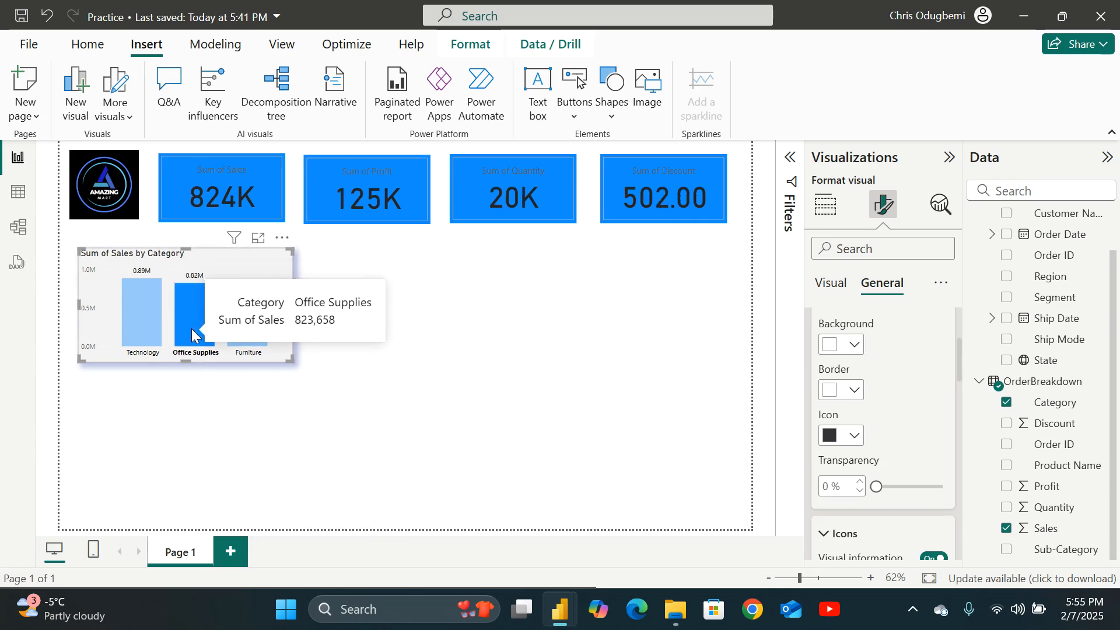
{"action": "left_click", "coordinate": [139, 317]}
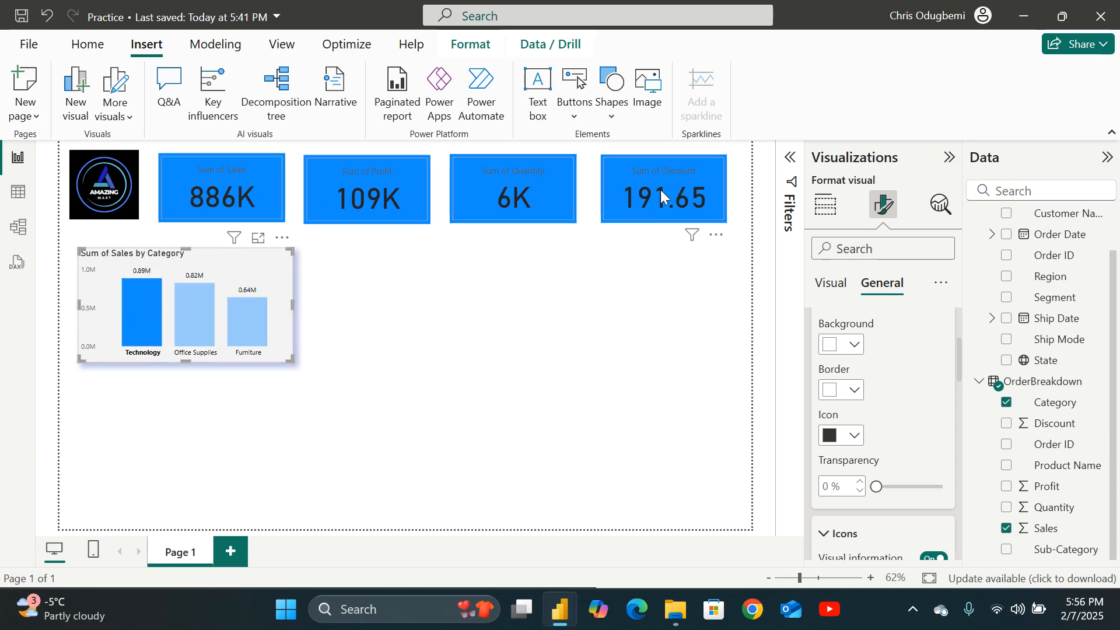
{"action": "left_click", "coordinate": [340, 345]}
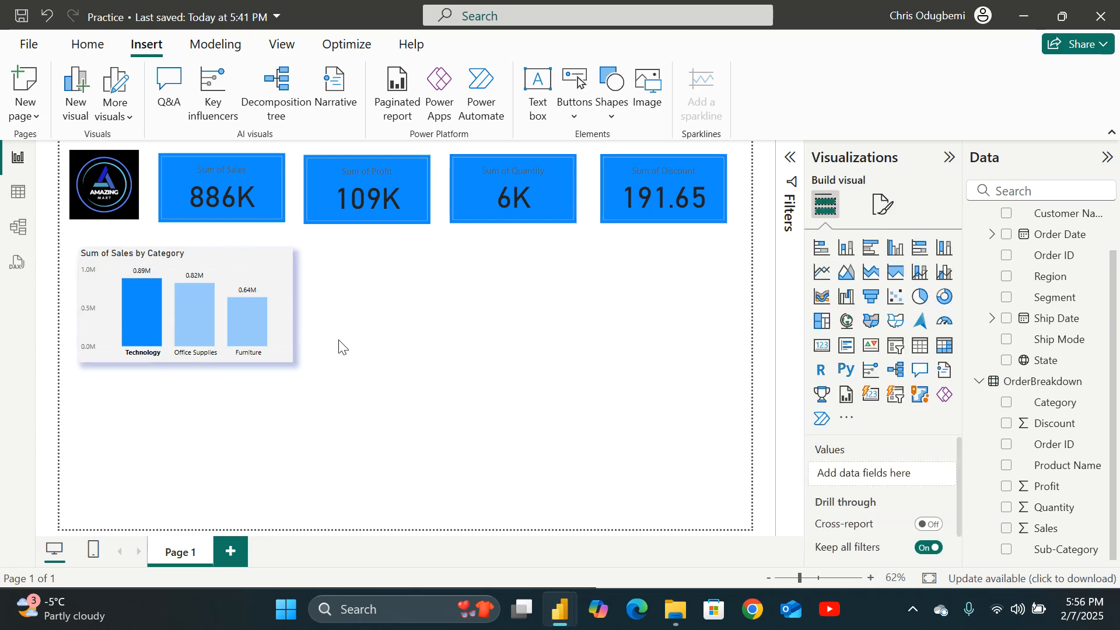
{"action": "left_click", "coordinate": [188, 317]}
{"action": "left_click", "coordinate": [184, 316]}
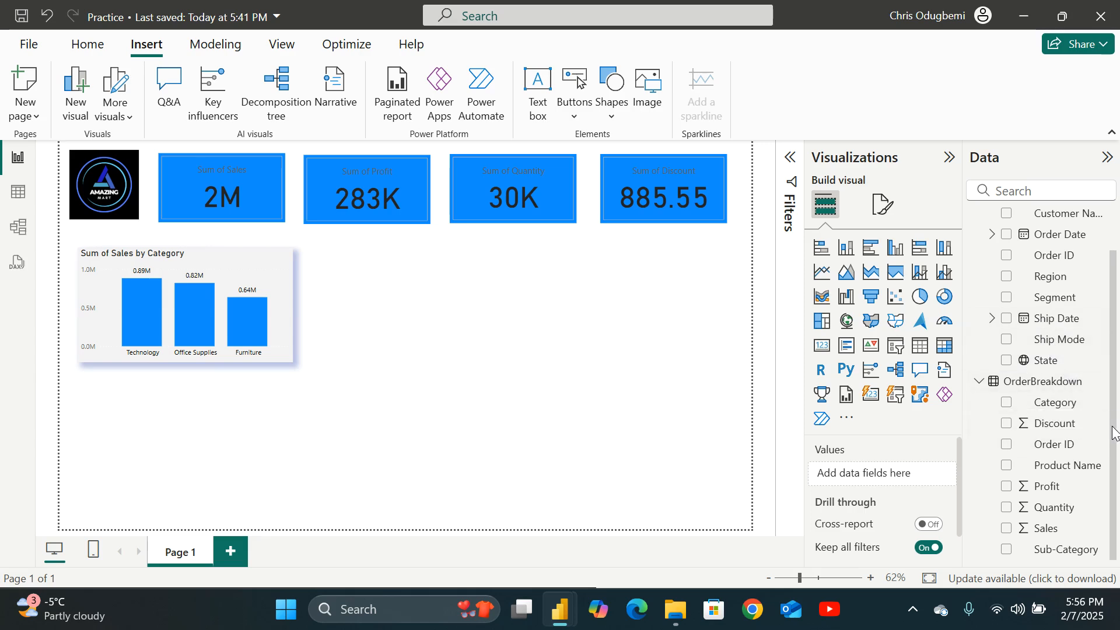
Add a clustered column chart beside the sales chart showing Sum of Profit by Category.
{"action": "scroll", "coordinate": [1113, 439], "scroll_direction": "up", "scroll_amount": 1}
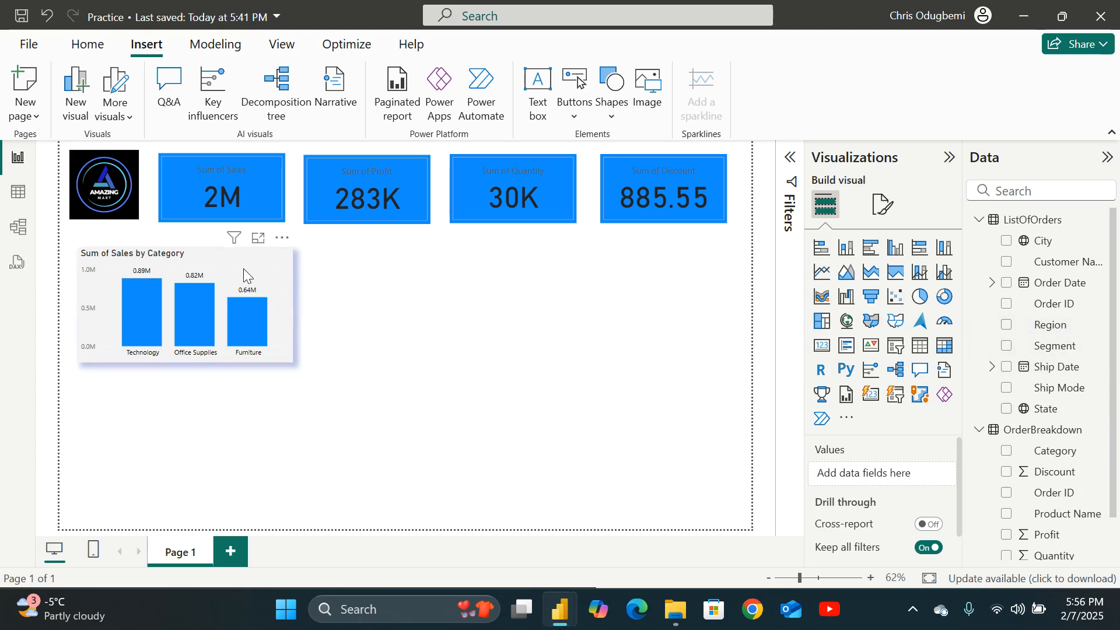
{"action": "left_click", "coordinate": [896, 248]}
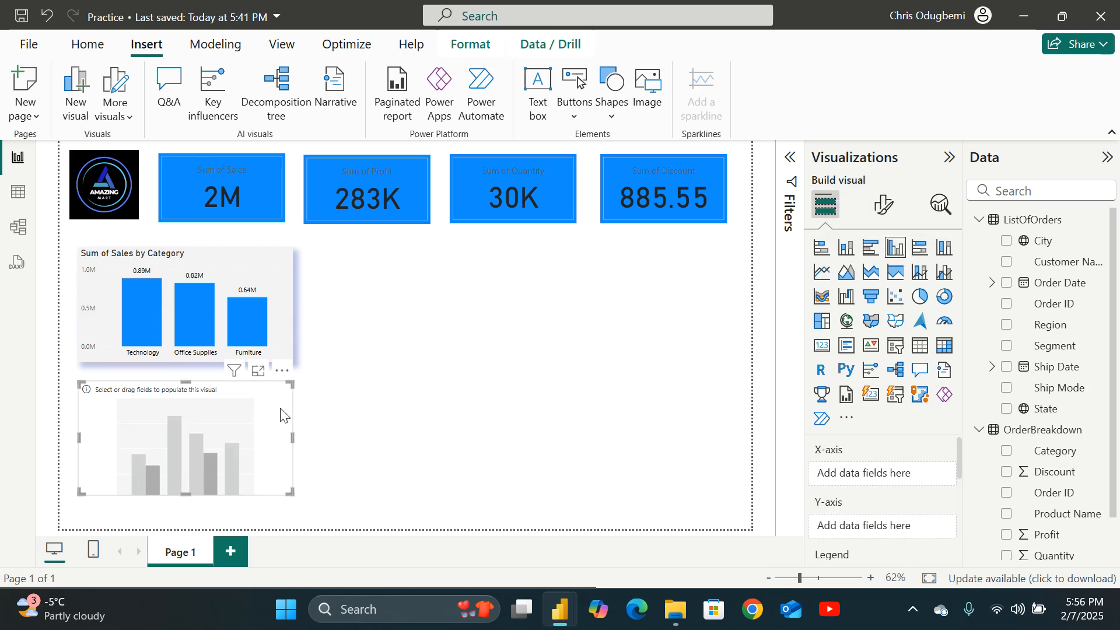
{"action": "left_click_drag", "start_coordinate": [252, 406], "coordinate": [487, 287]}
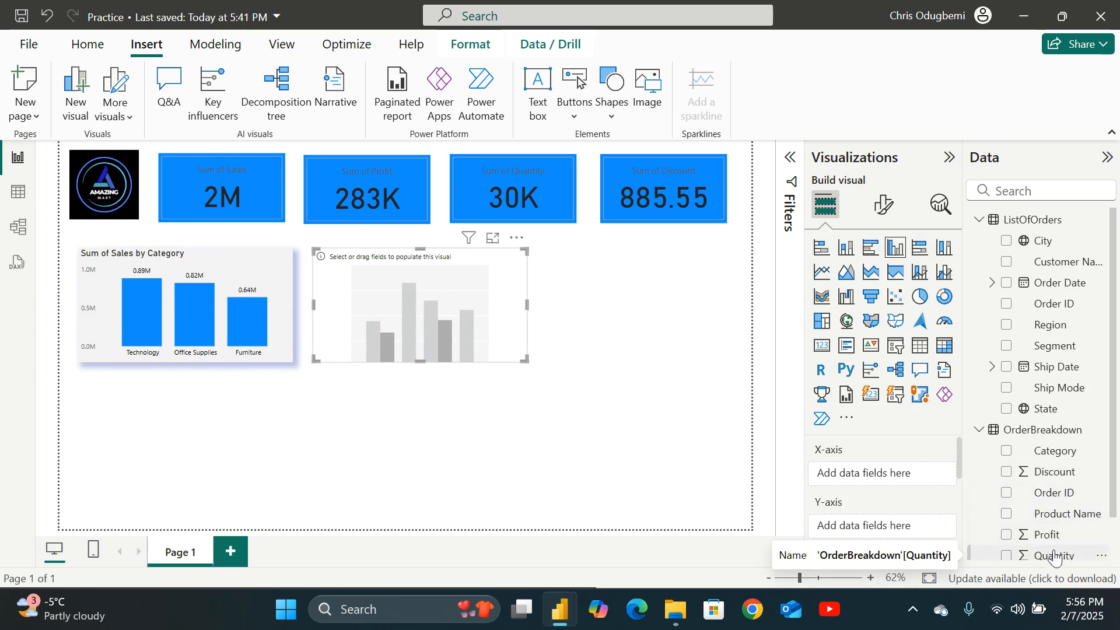
{"action": "left_click", "coordinate": [1005, 535]}
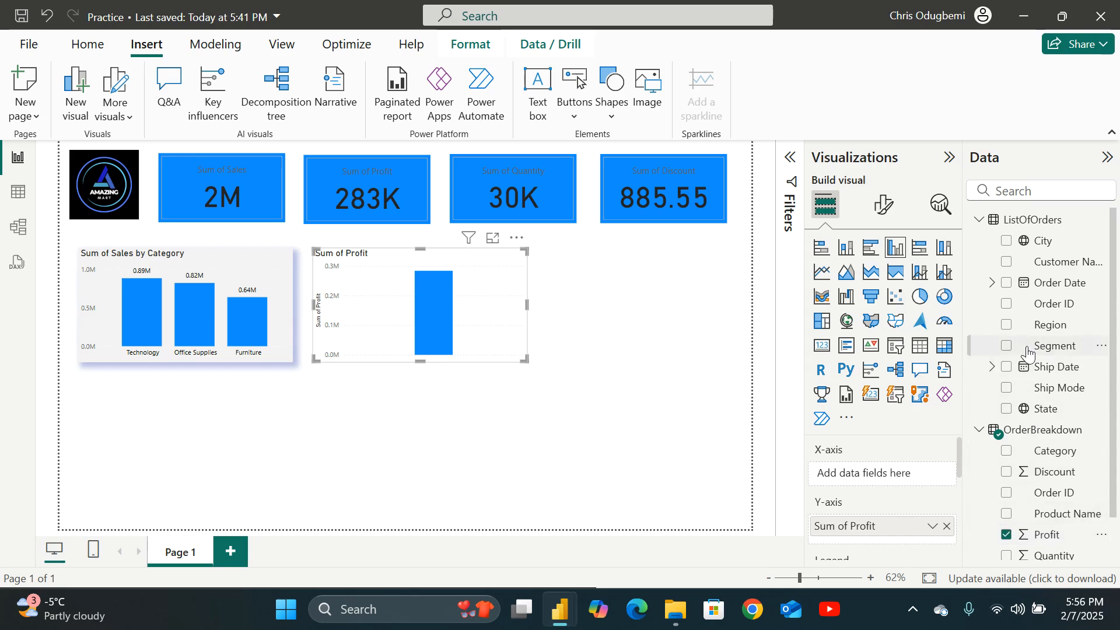
{"action": "left_click", "coordinate": [1007, 452]}
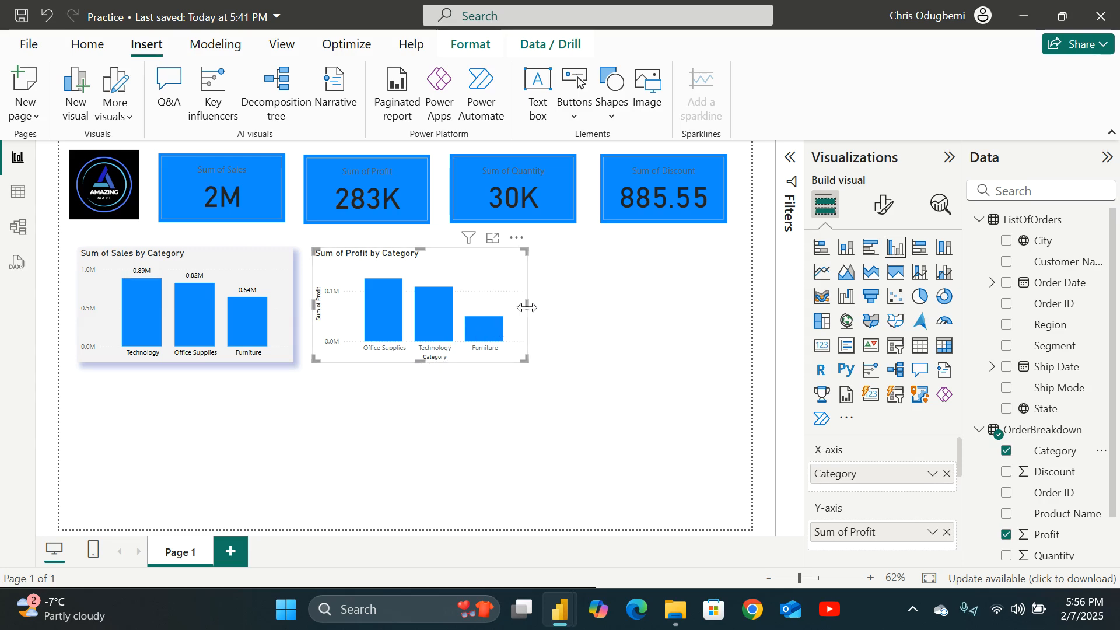
Copy the sales chart's formatting onto the profit chart with Format painter.
{"action": "left_click", "coordinate": [232, 260]}
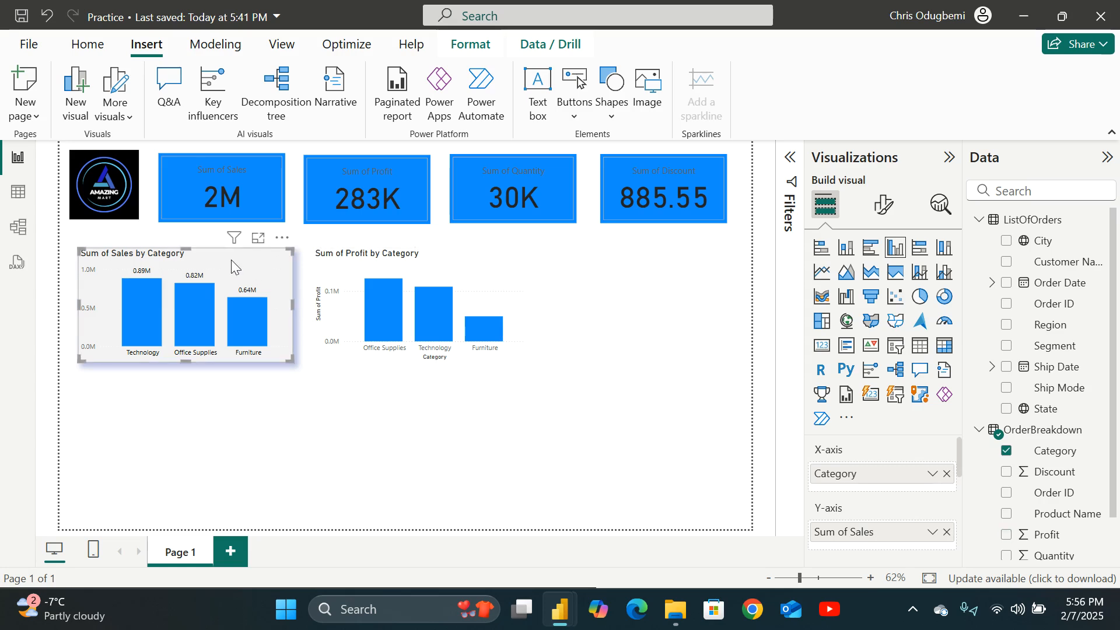
{"action": "left_click", "coordinate": [85, 47]}
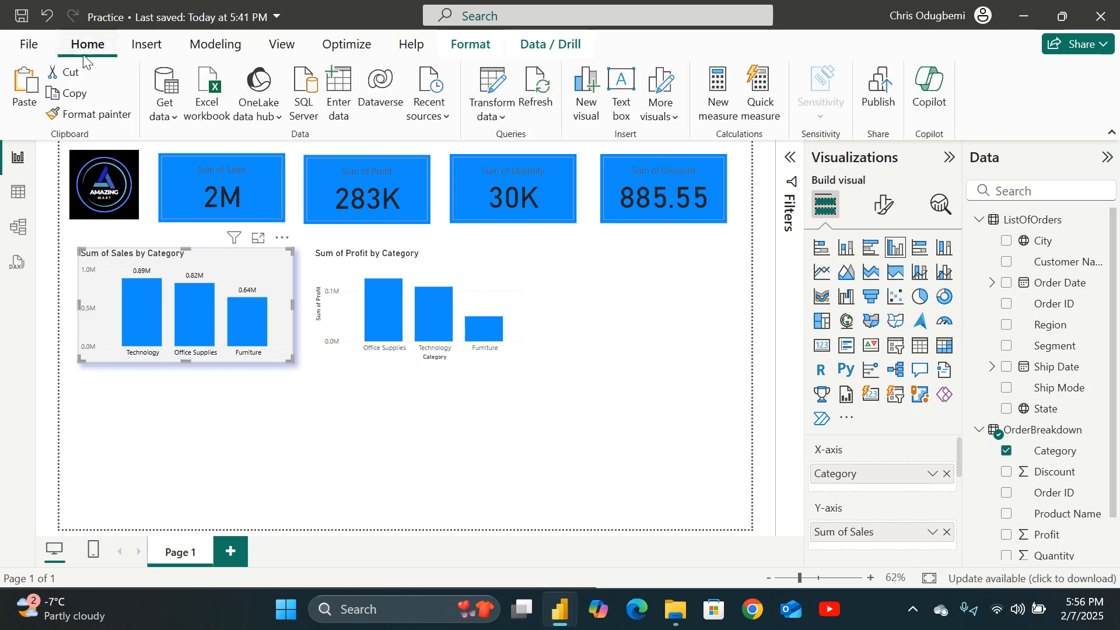
{"action": "left_click", "coordinate": [85, 117]}
{"action": "left_click", "coordinate": [404, 280]}
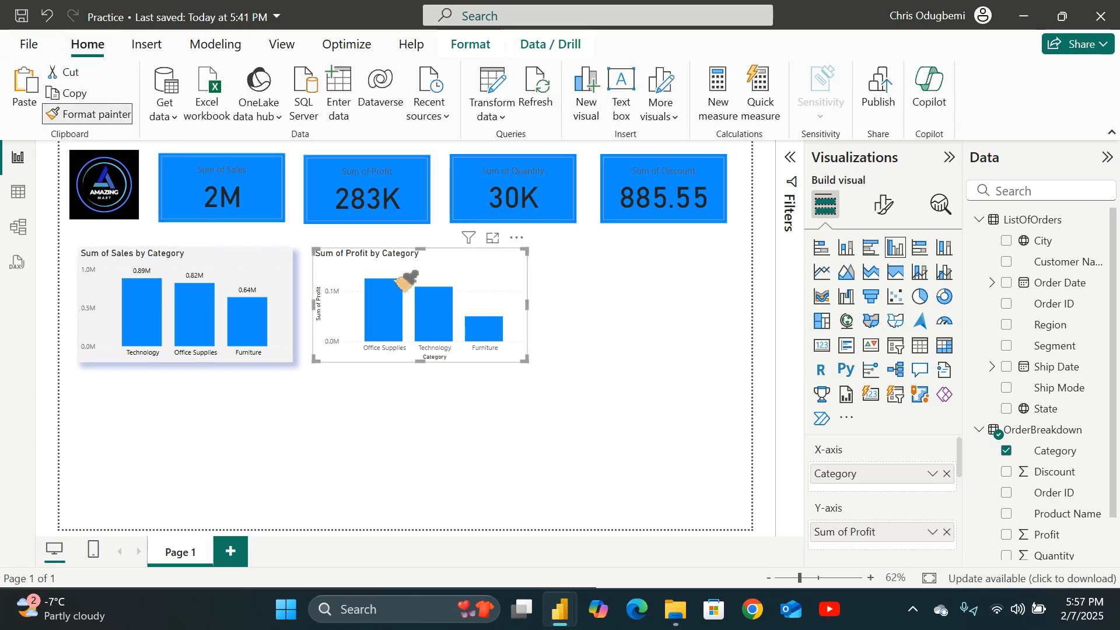
{"action": "left_click", "coordinate": [404, 280]}
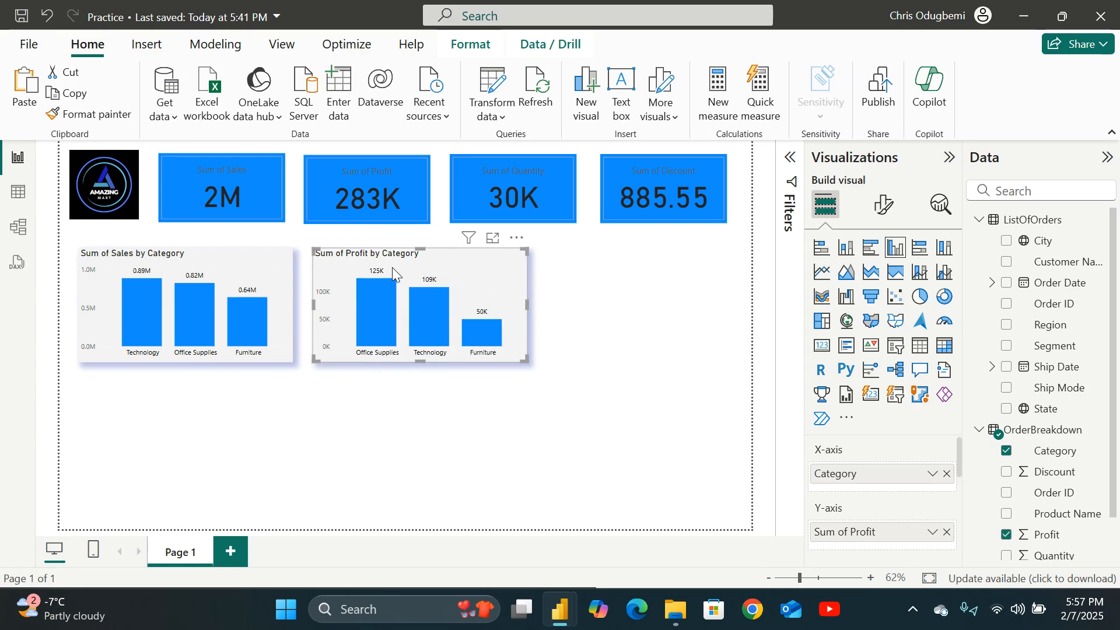
{"action": "left_click", "coordinate": [602, 359]}
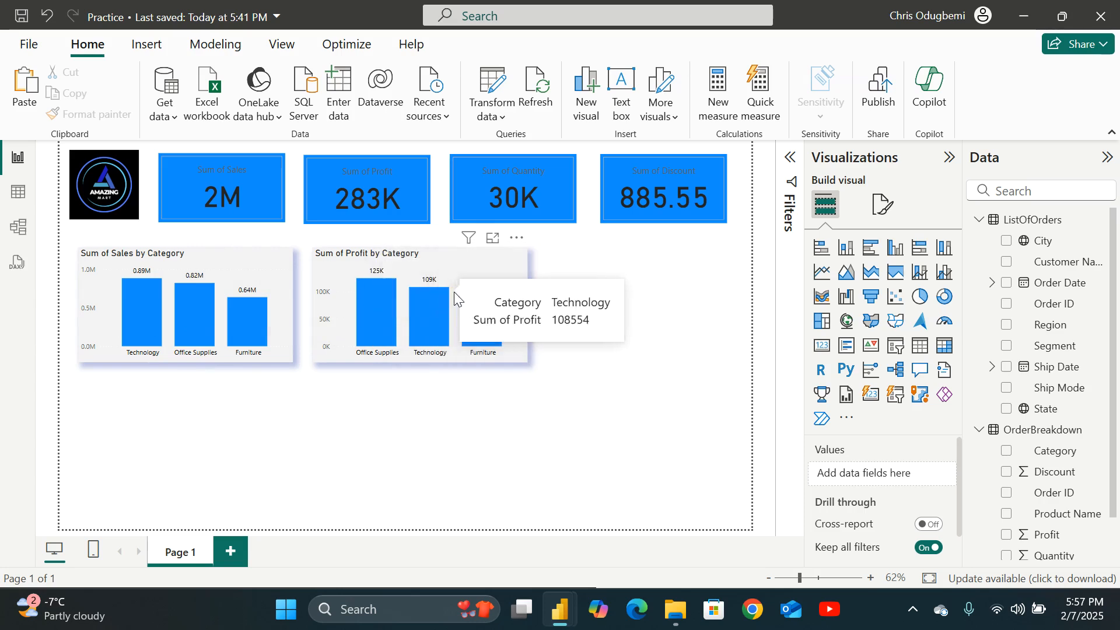
{"action": "scroll", "coordinate": [1049, 376], "scroll_direction": "down", "scroll_amount": 1}
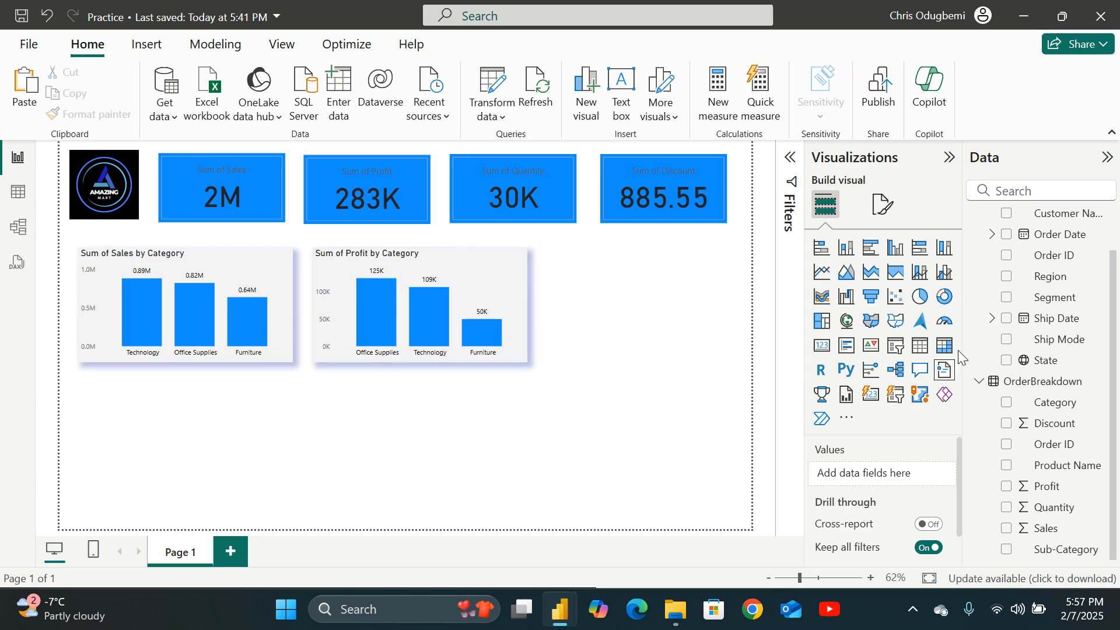
{"action": "scroll", "coordinate": [1062, 391], "scroll_direction": "up", "scroll_amount": 2}
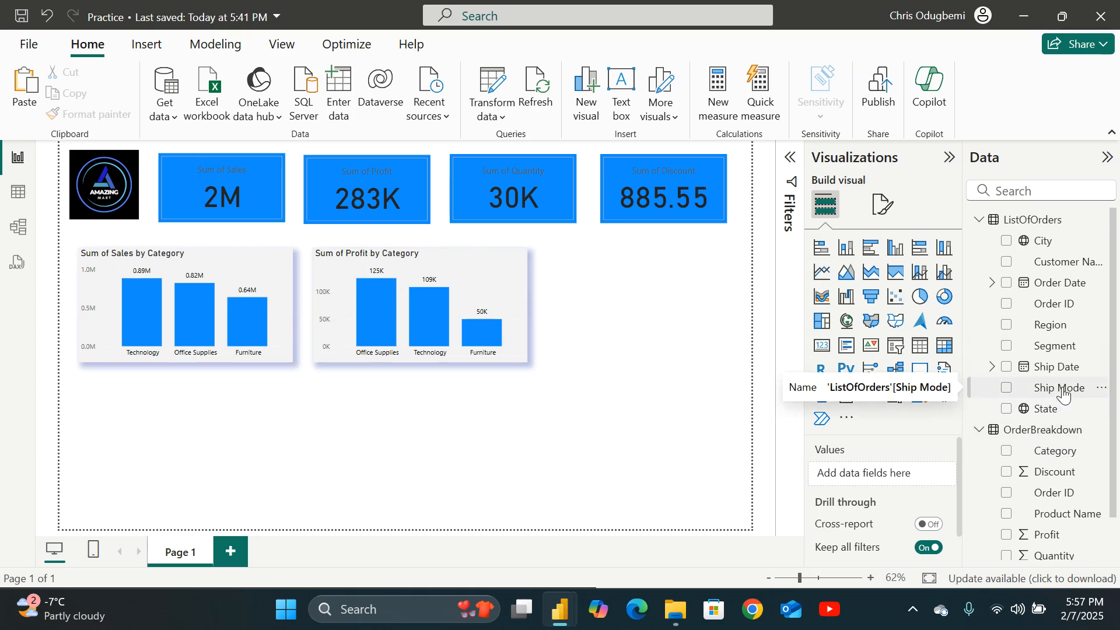
Insert a new clustered column chart and position it to the right of the profit chart, shifting both charts slightly left.
{"action": "scroll", "coordinate": [1064, 394], "scroll_direction": "down", "scroll_amount": 2}
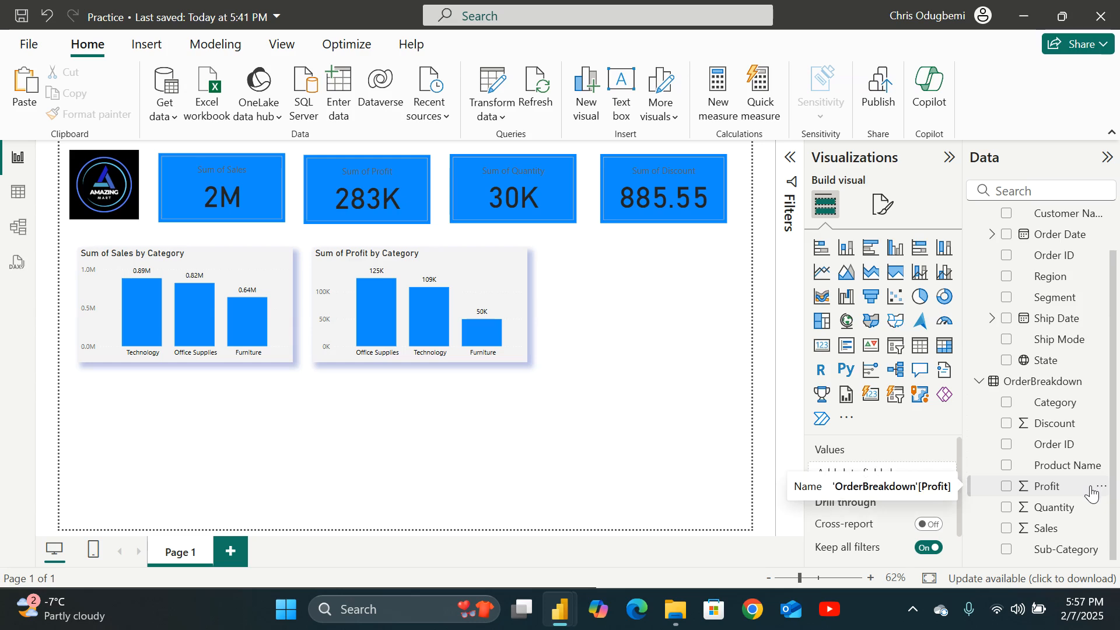
{"action": "scroll", "coordinate": [1092, 493], "scroll_direction": "up", "scroll_amount": 2}
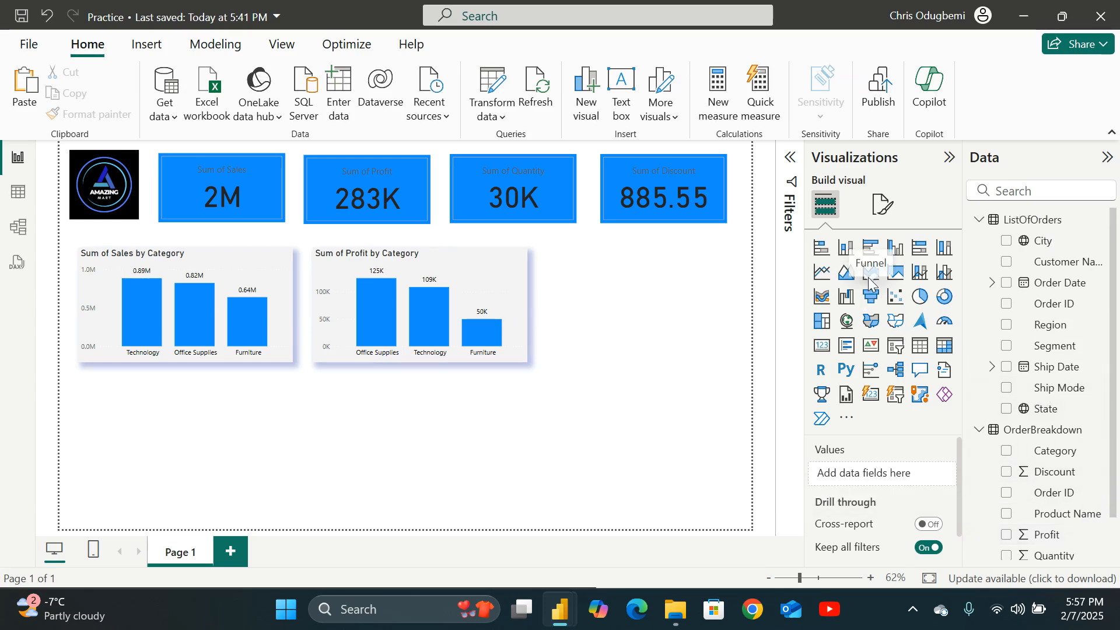
{"action": "left_click", "coordinate": [896, 249]}
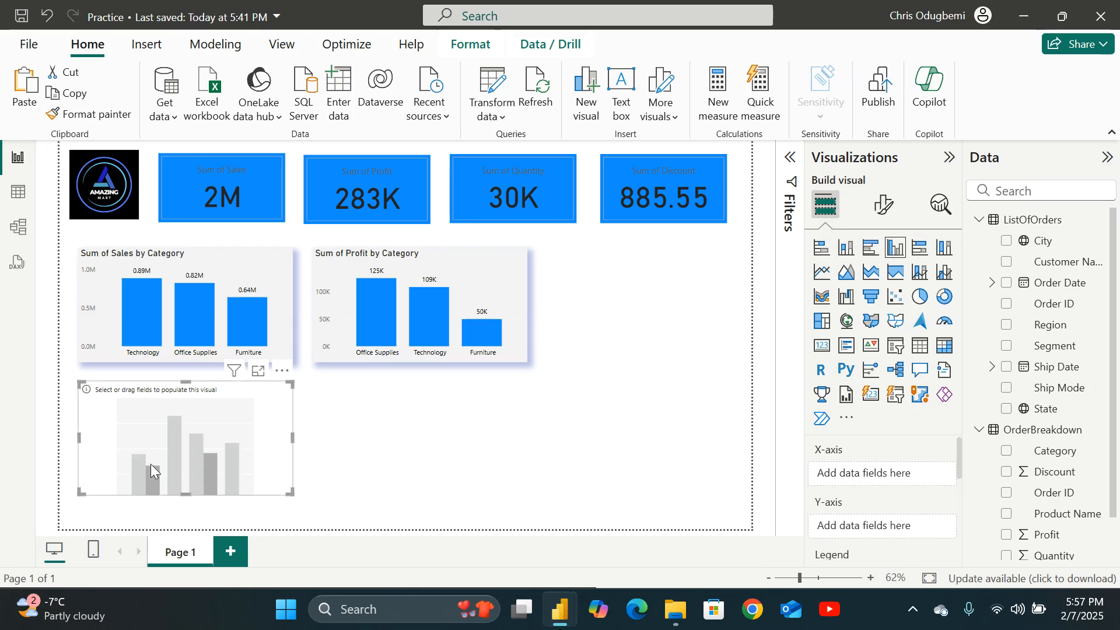
{"action": "left_click_drag", "start_coordinate": [157, 456], "coordinate": [668, 324]}
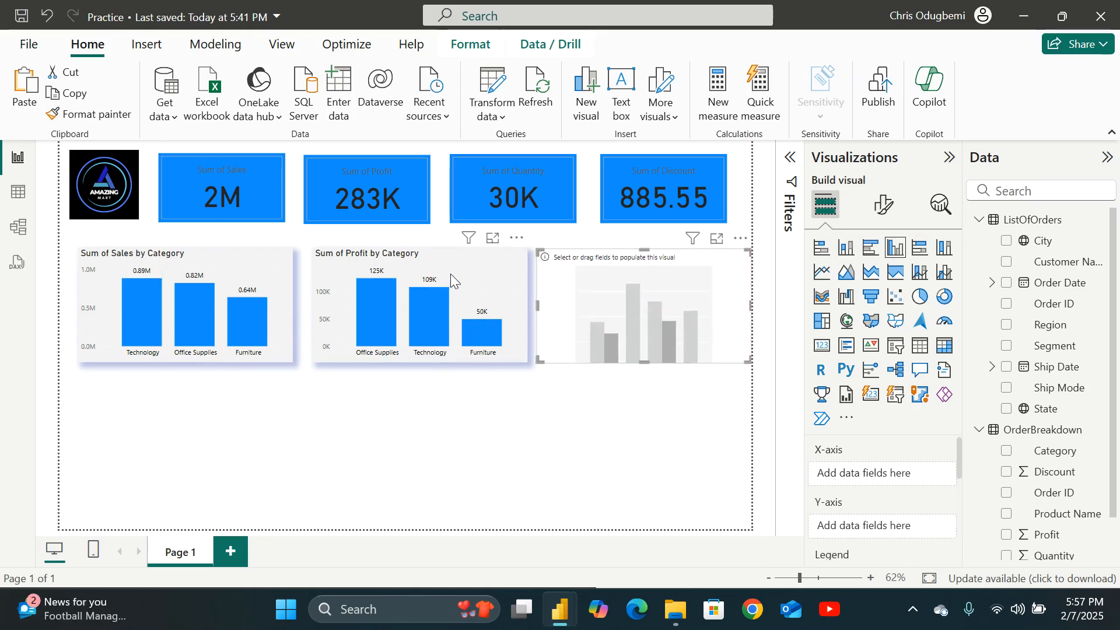
{"action": "left_click_drag", "start_coordinate": [446, 272], "coordinate": [439, 276]}
{"action": "left_click_drag", "start_coordinate": [590, 264], "coordinate": [574, 261]}
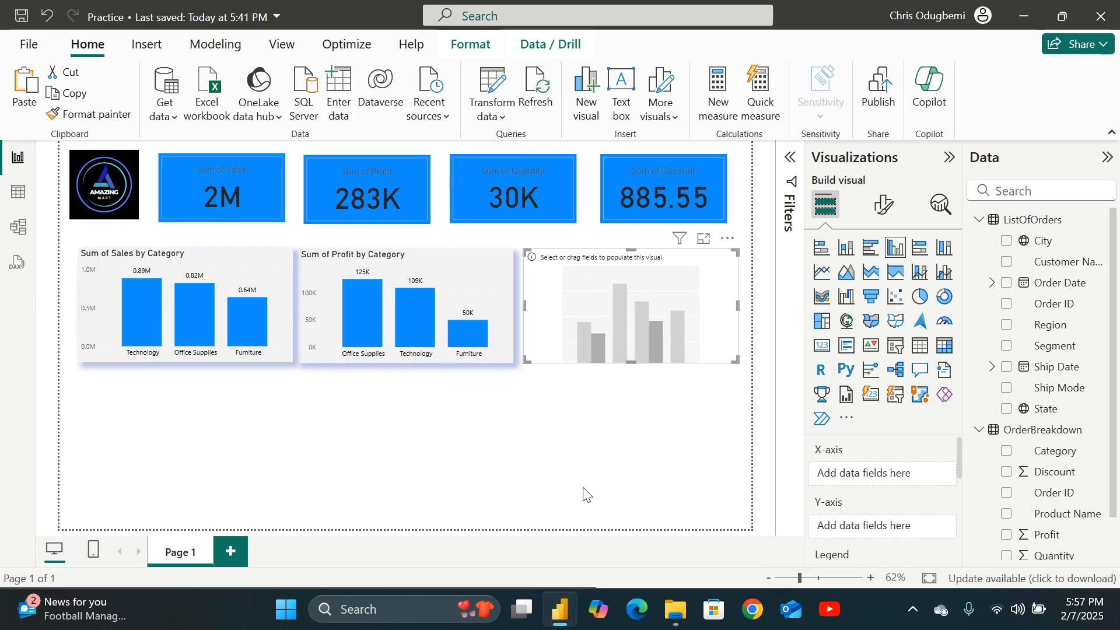
Populate the new chart with Region on the X-axis and Sales on the Y-axis.
{"action": "left_click", "coordinate": [1006, 325]}
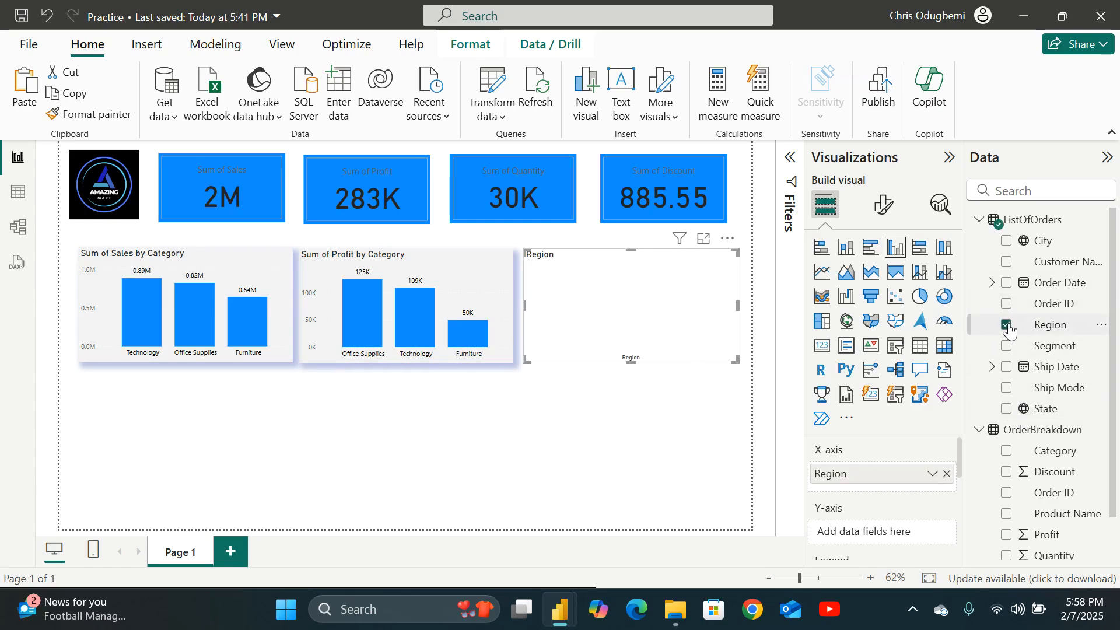
{"action": "scroll", "coordinate": [1016, 522], "scroll_direction": "down", "scroll_amount": 1}
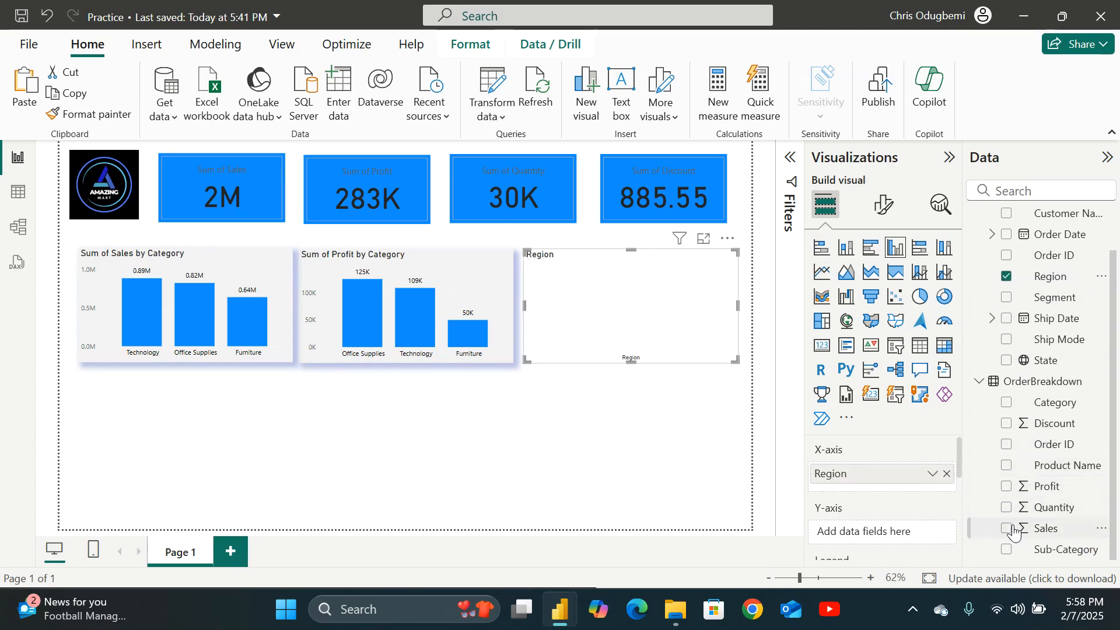
{"action": "left_click", "coordinate": [1013, 529]}
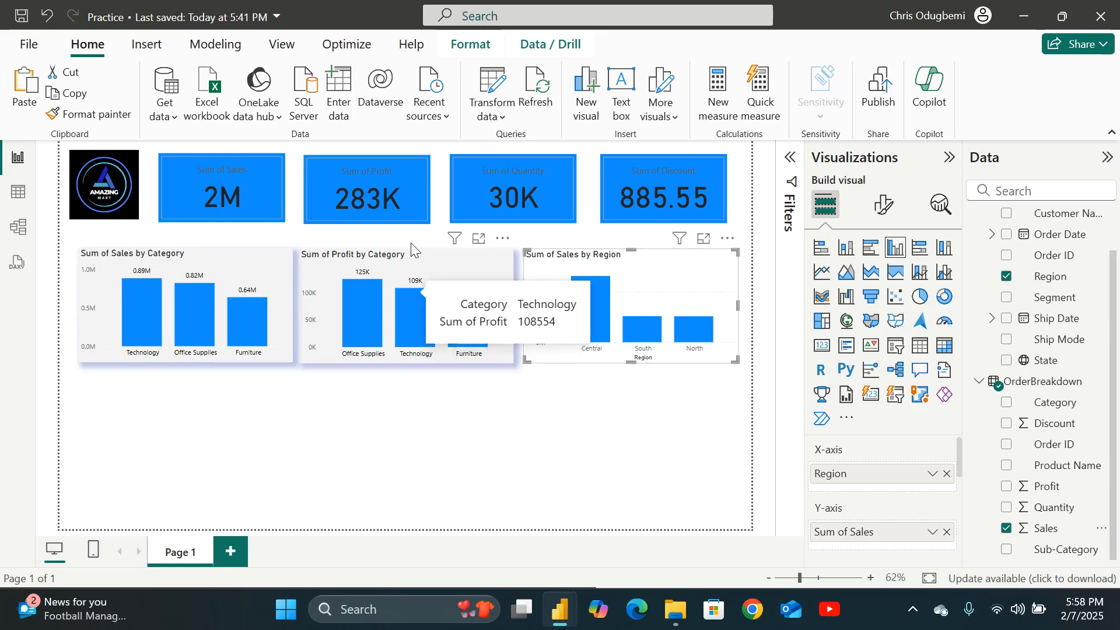
Copy the profit chart's formatting onto the Sum of Sales by Region chart with Format painter.
{"action": "left_click", "coordinate": [427, 261]}
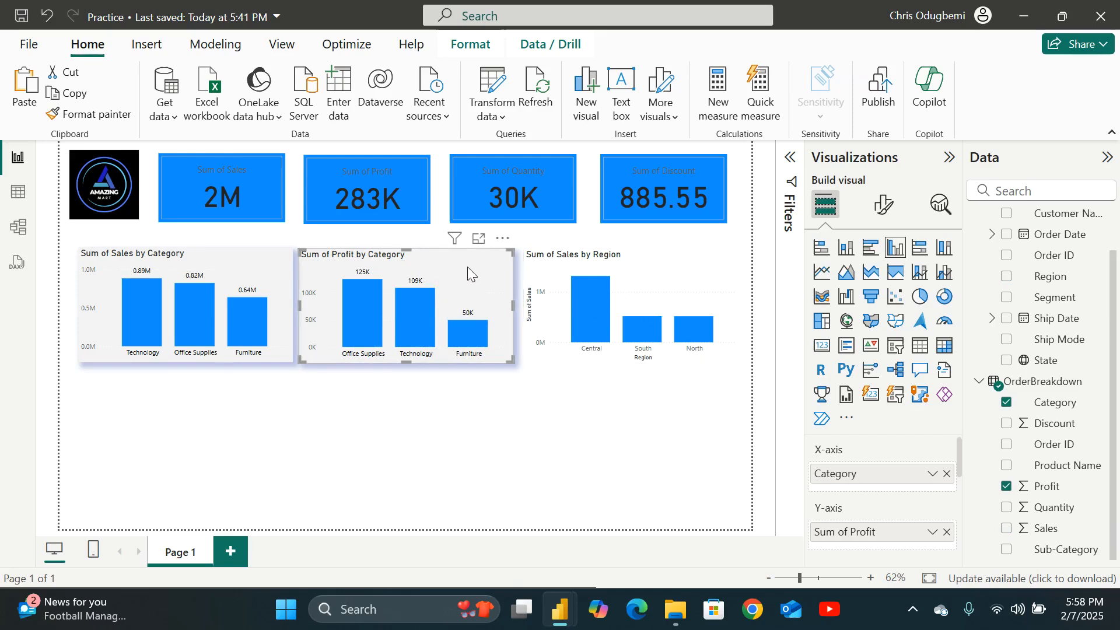
{"action": "left_click", "coordinate": [110, 115]}
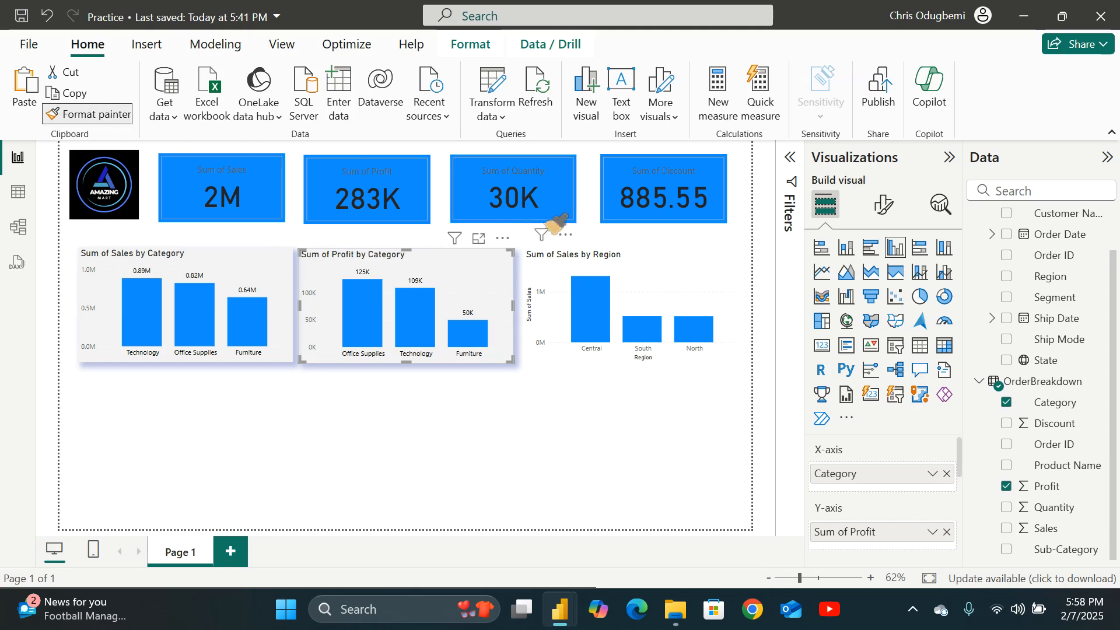
{"action": "left_click", "coordinate": [614, 280]}
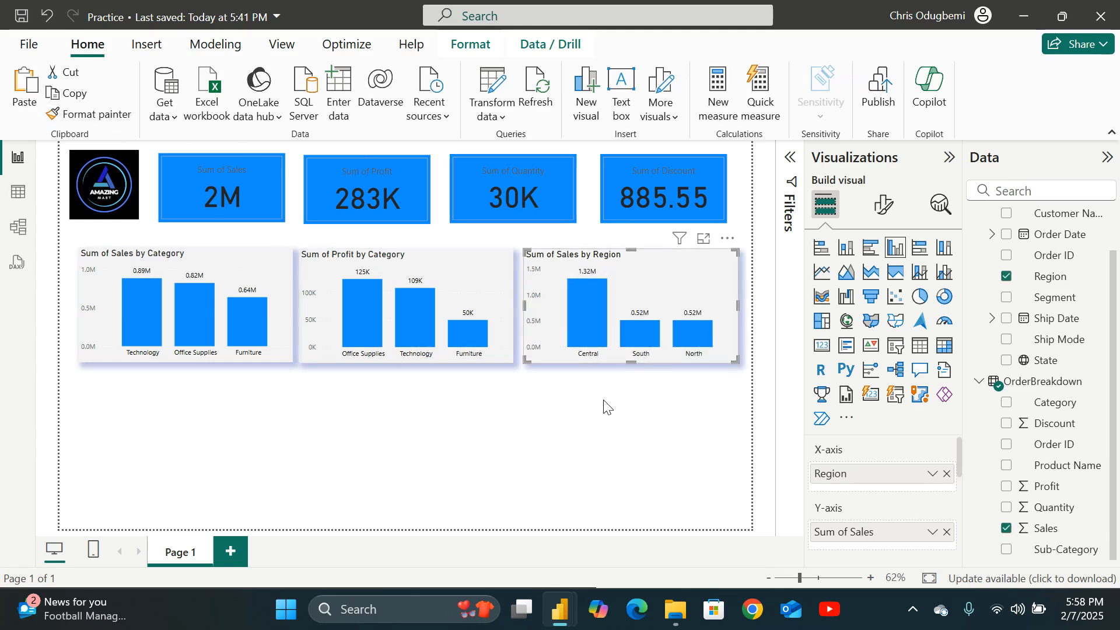
{"action": "left_click", "coordinate": [586, 430]}
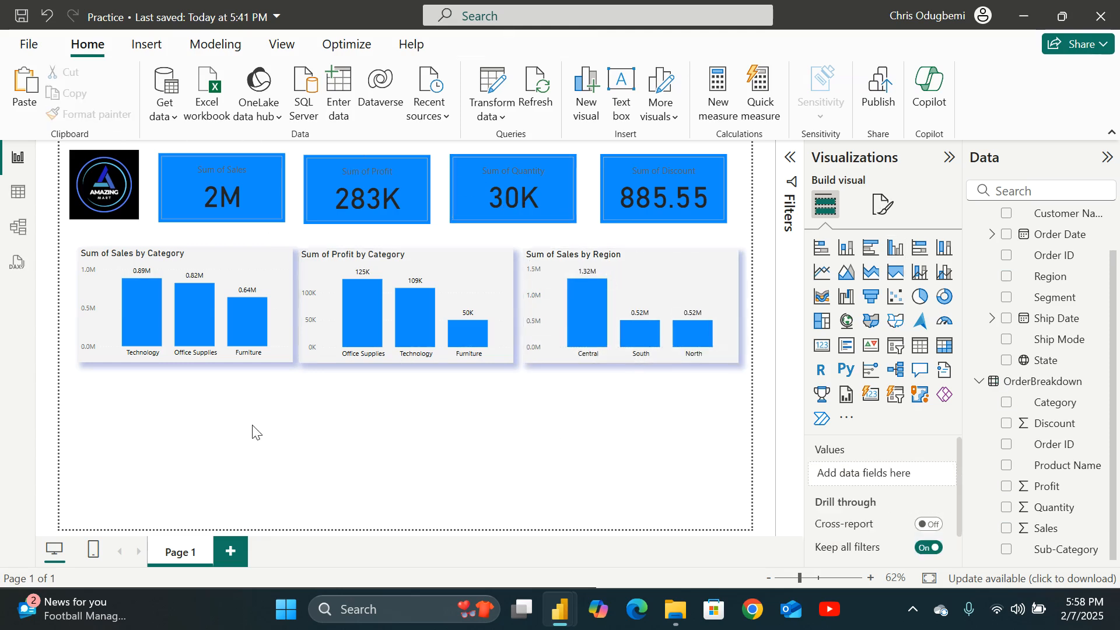
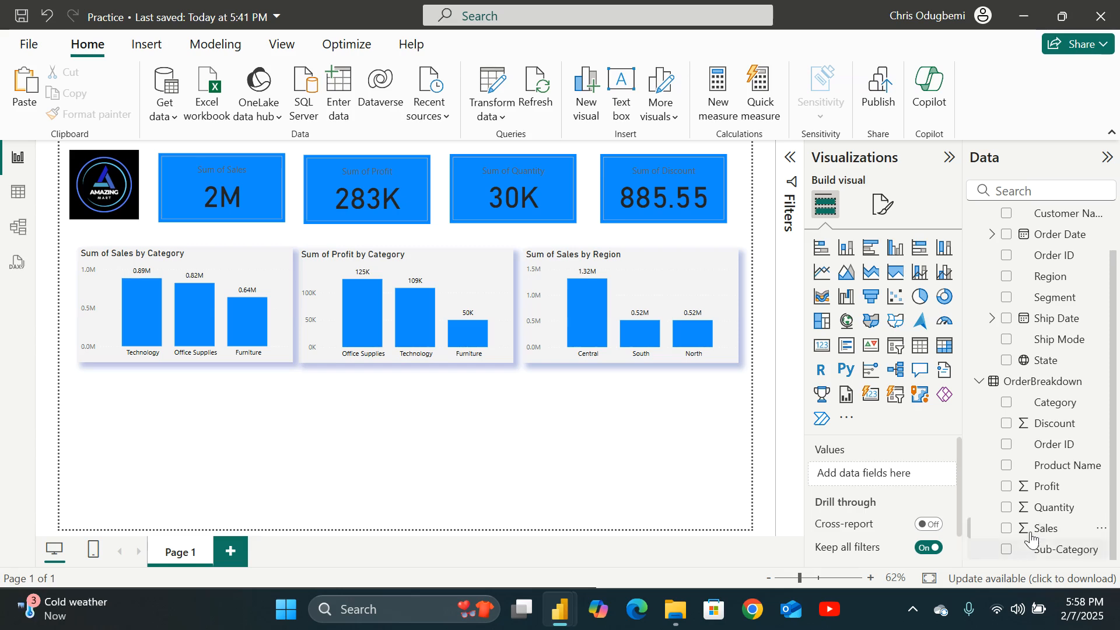
Insert a line chart of Sales by Order Date below the category charts and enlarge it slightly.
{"action": "left_click", "coordinate": [822, 273]}
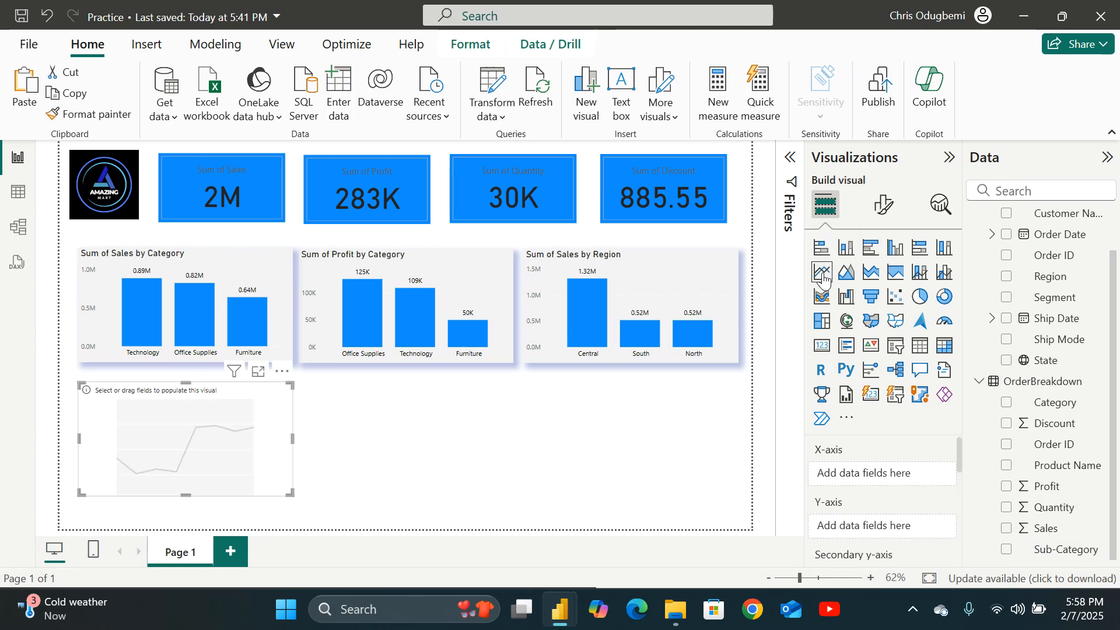
{"action": "left_click", "coordinate": [1006, 235]}
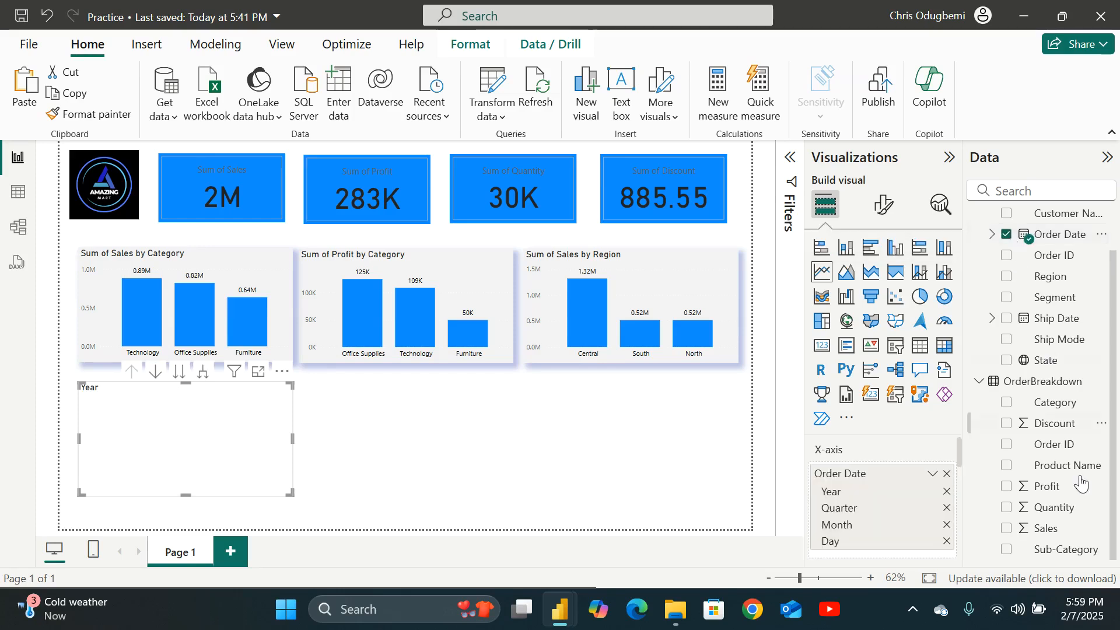
{"action": "left_click", "coordinate": [1006, 529]}
{"action": "left_click_drag", "start_coordinate": [292, 494], "coordinate": [302, 502]}
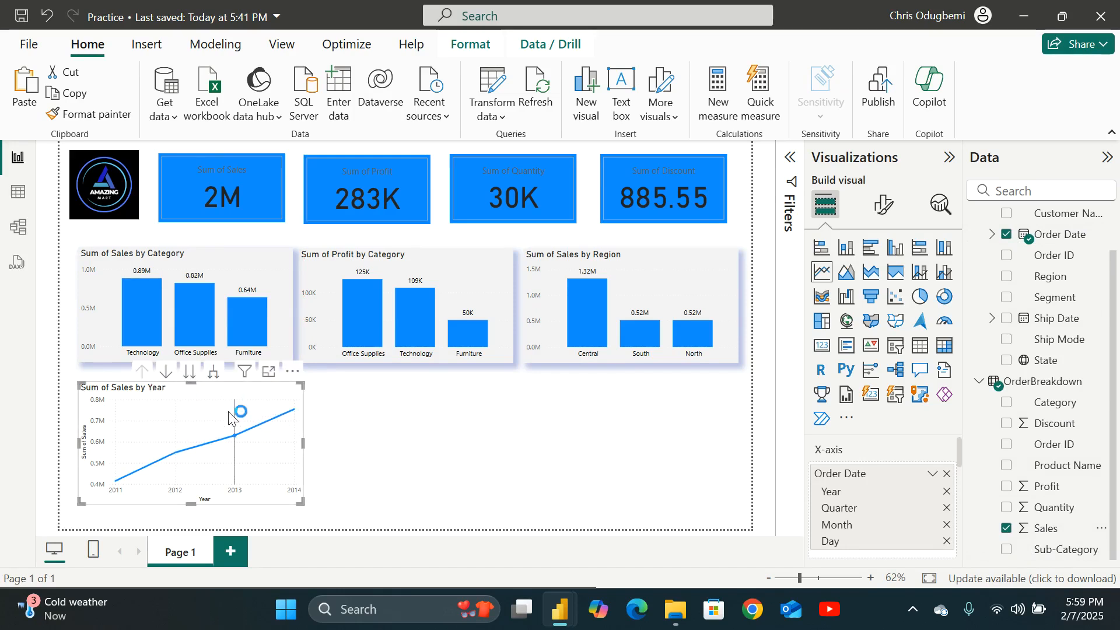
Open the line chart in focus mode and expand the Order Date date hierarchy in the field list.
{"action": "left_click", "coordinate": [268, 372]}
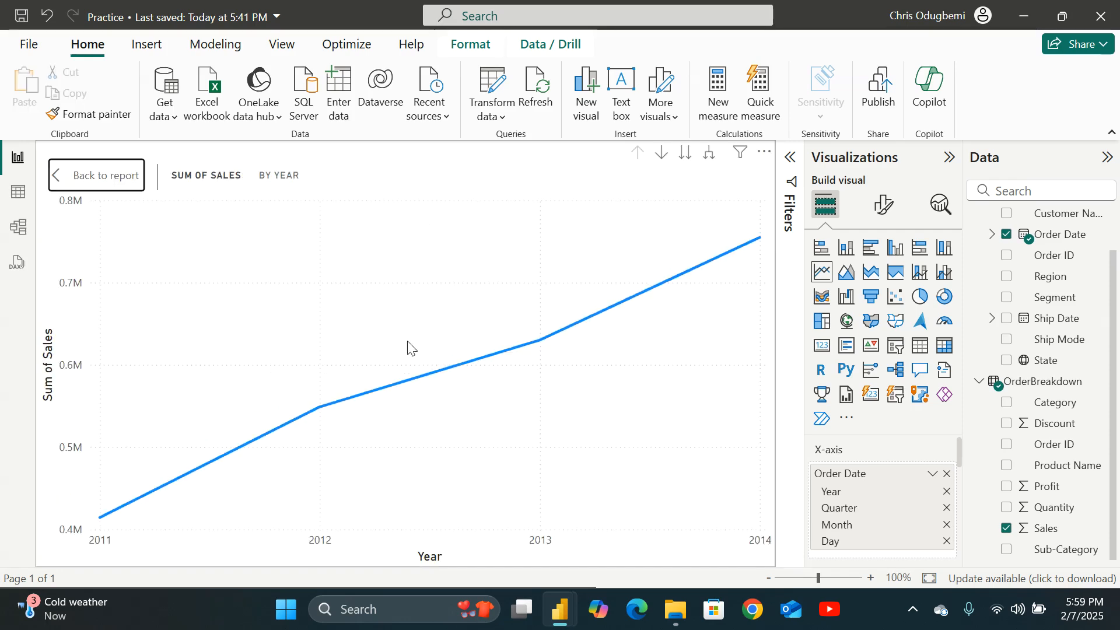
{"action": "left_click", "coordinate": [91, 191]}
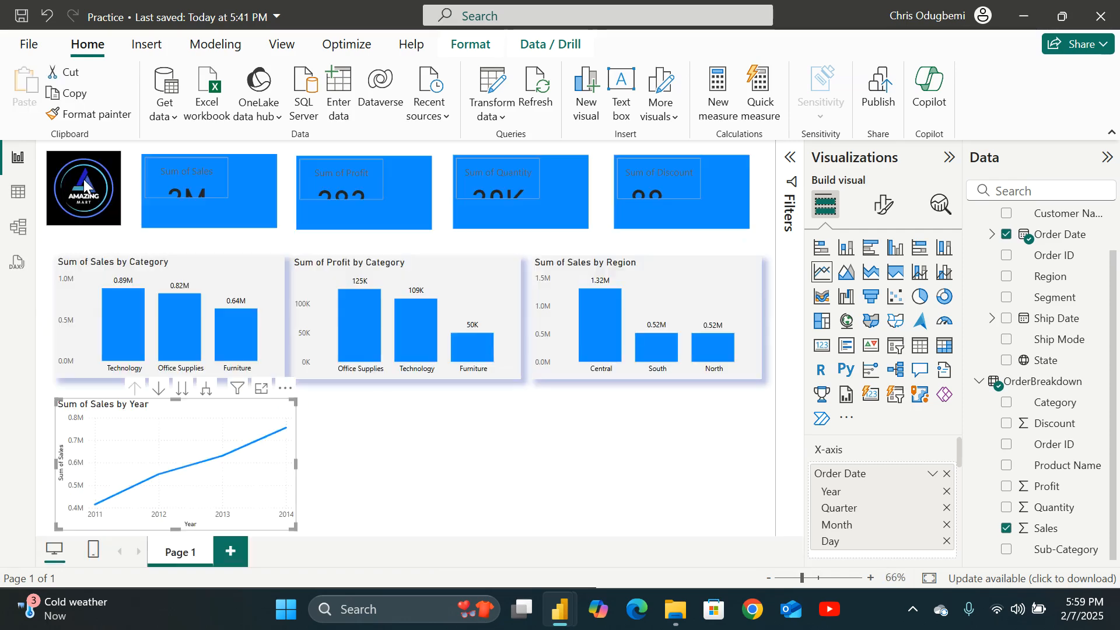
{"action": "left_click", "coordinate": [268, 372]}
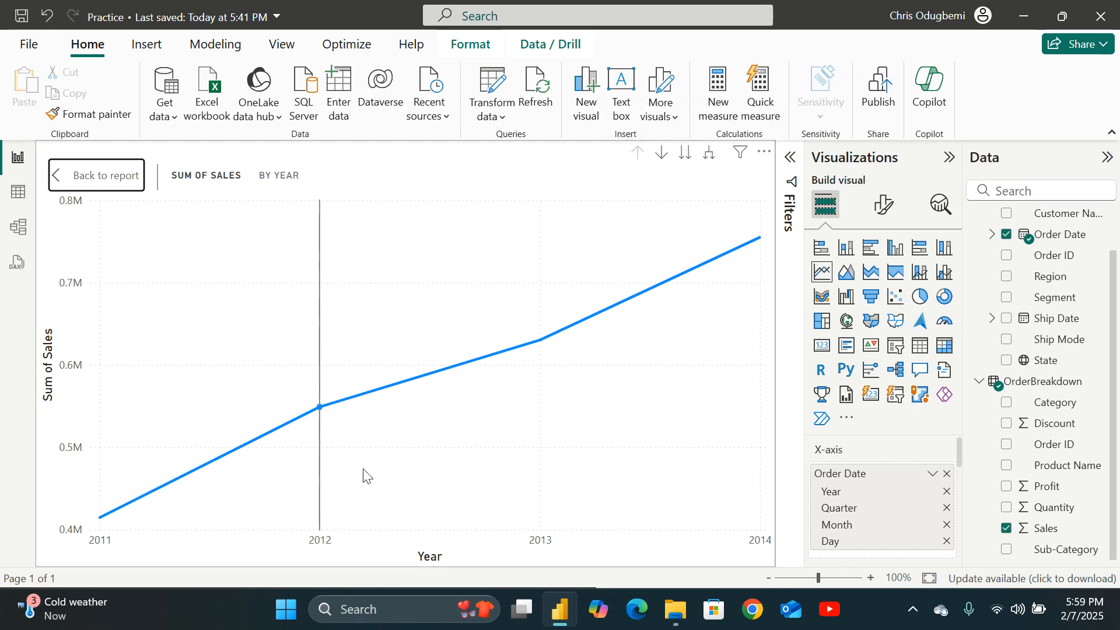
{"action": "left_click", "coordinate": [993, 235]}
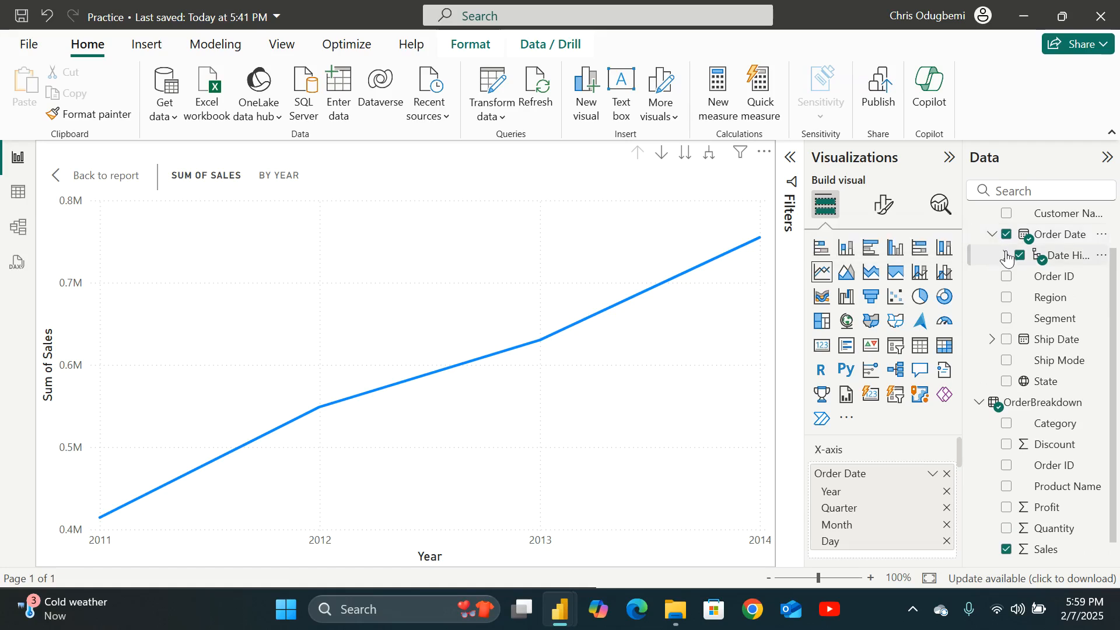
{"action": "left_click", "coordinate": [1004, 255]}
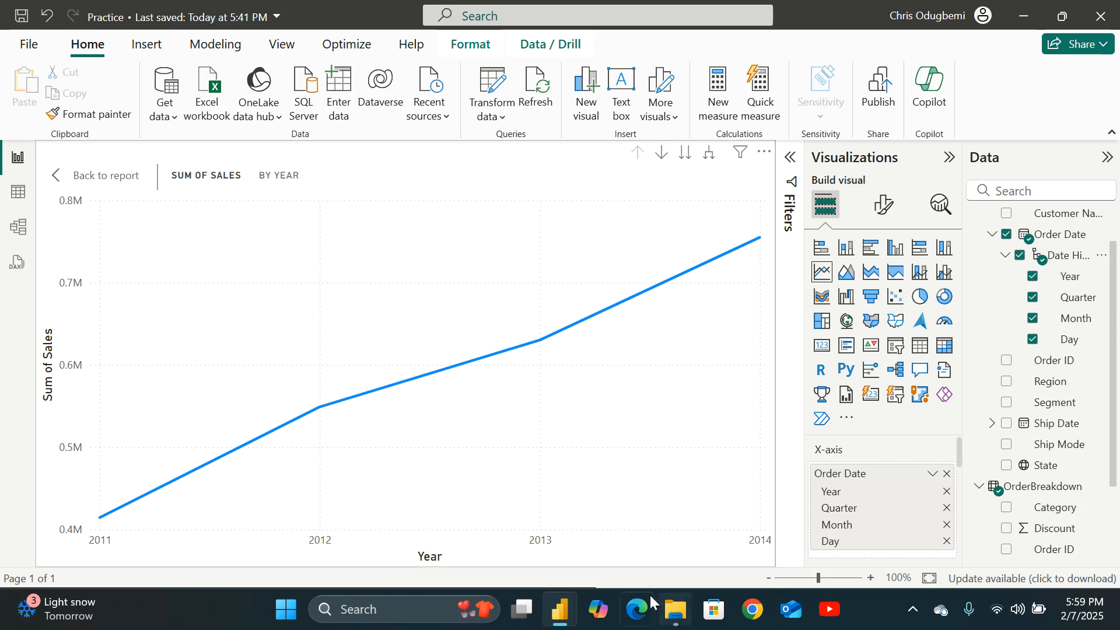
{"action": "mouse_move", "coordinate": [645, 500]}
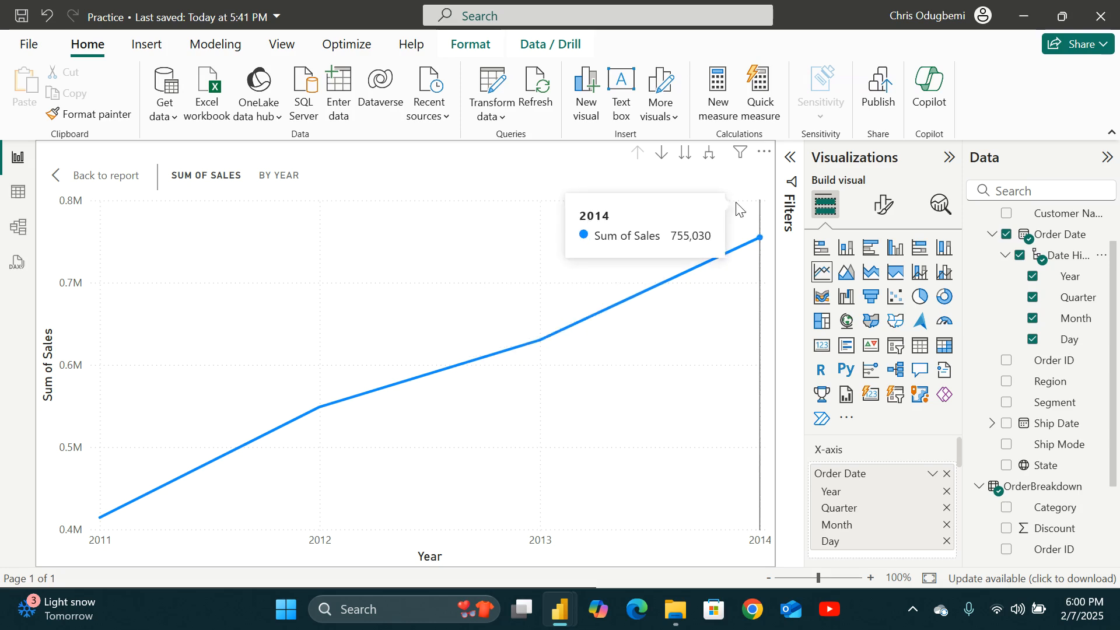
Expand the focused chart down one level at a time through quarter, month and day.
{"action": "left_click", "coordinate": [709, 155]}
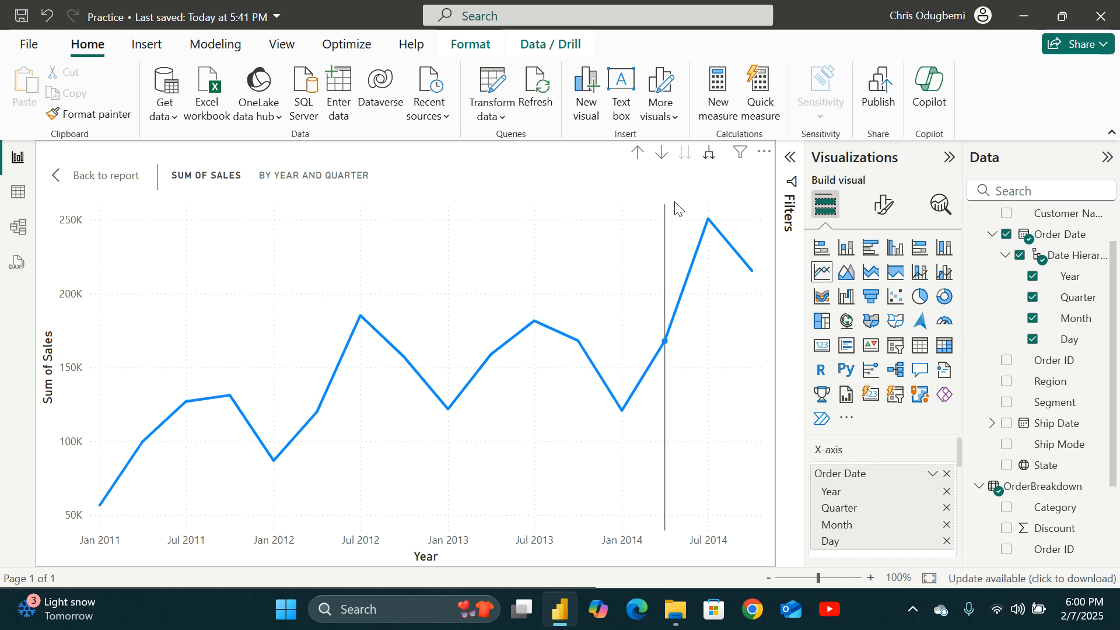
{"action": "left_click", "coordinate": [710, 157]}
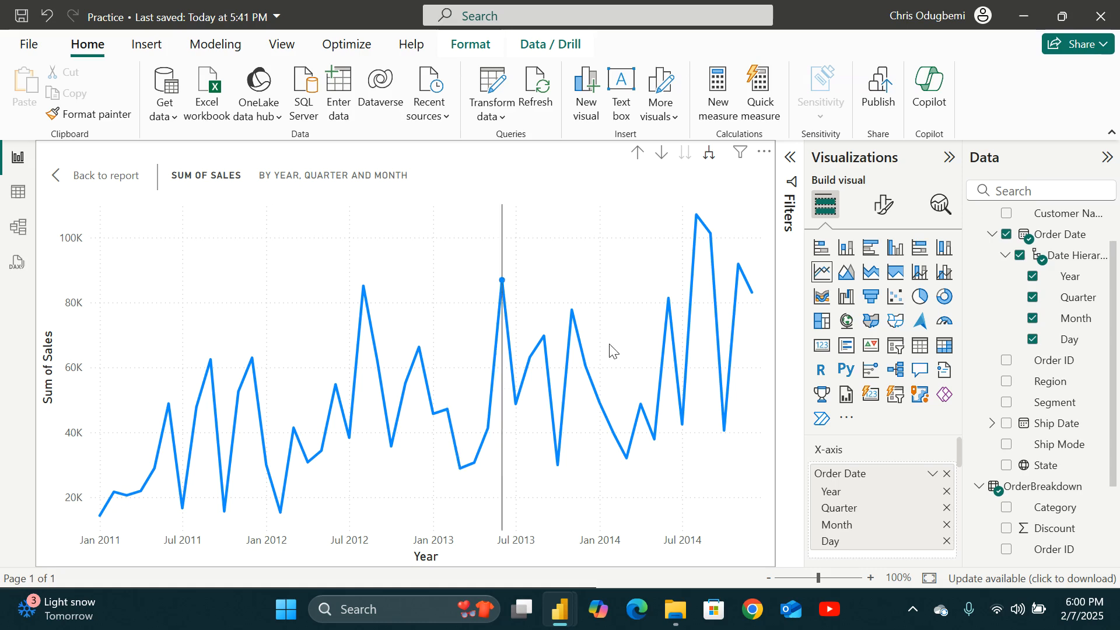
{"action": "left_click", "coordinate": [710, 155]}
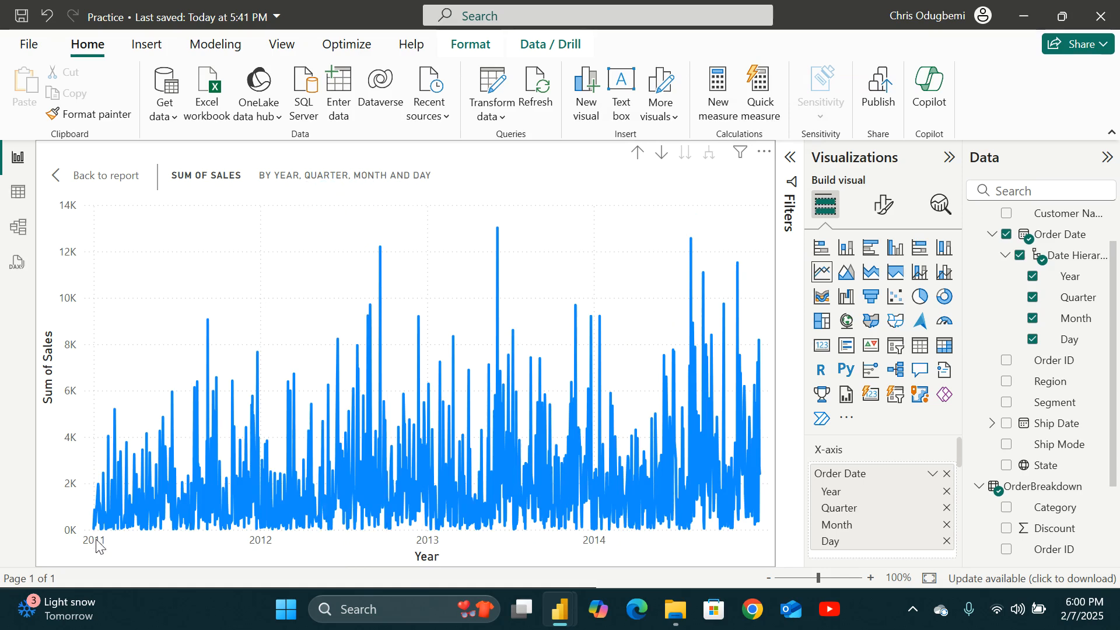
{"action": "mouse_move", "coordinate": [673, 521]}
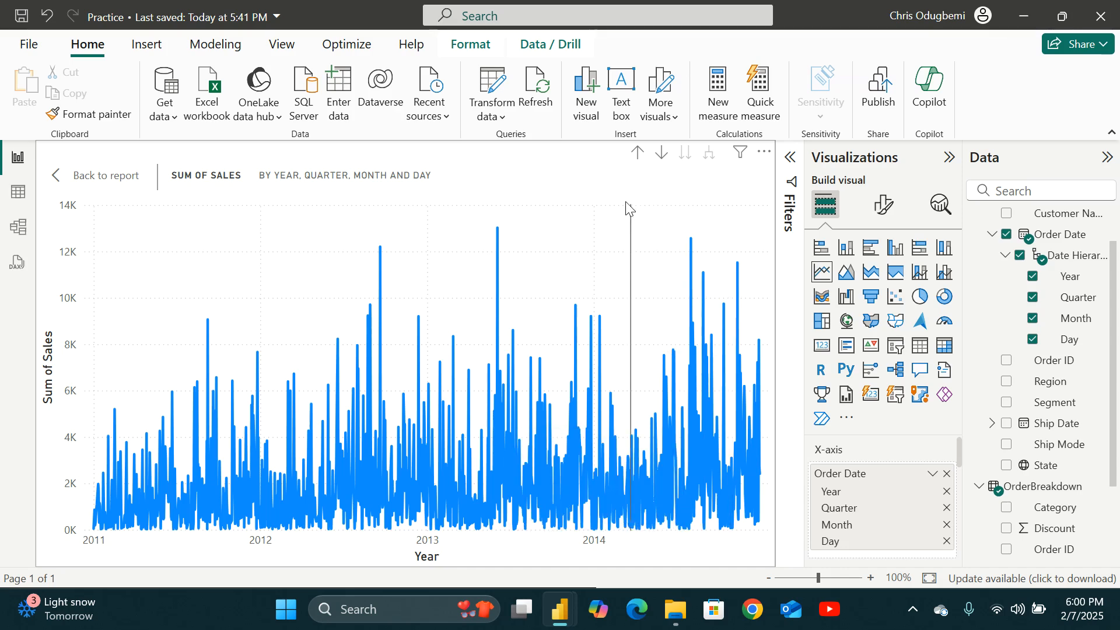
Drill the focused chart back up to the year level and return to the report.
{"action": "left_click", "coordinate": [637, 152]}
{"action": "left_click", "coordinate": [638, 153]}
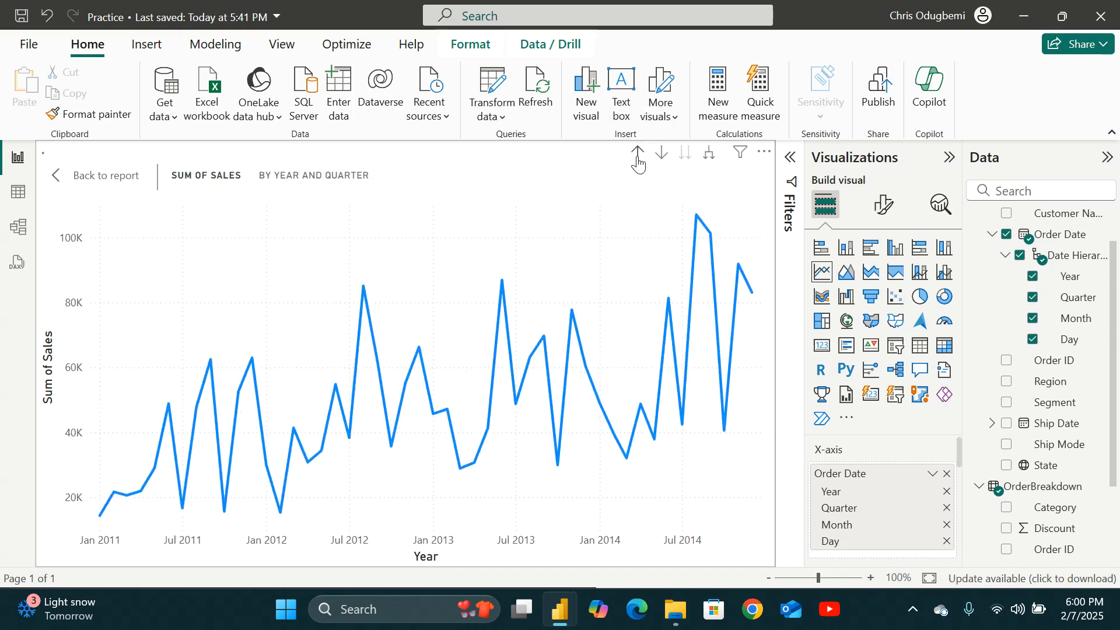
{"action": "left_click", "coordinate": [637, 153]}
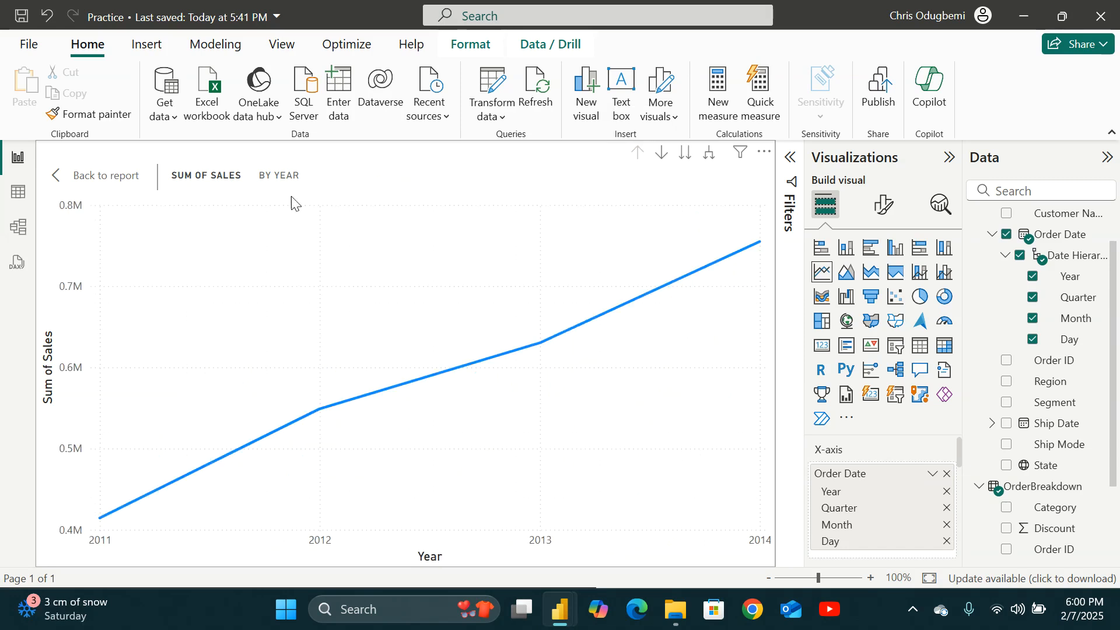
{"action": "left_click", "coordinate": [61, 181]}
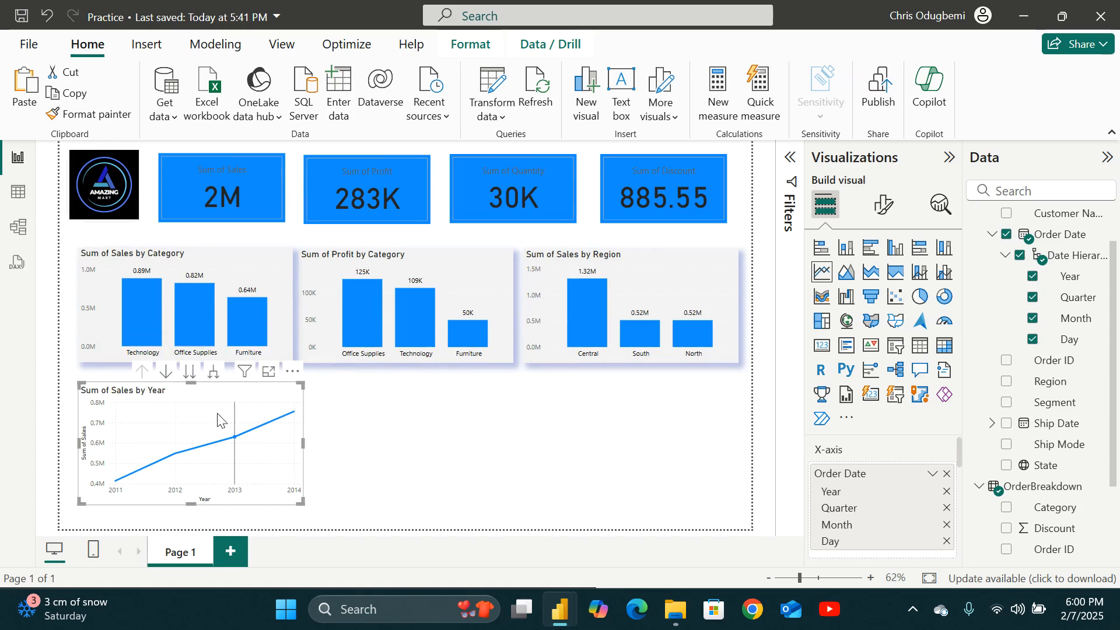
Add Profit as a second line to the sales-by-year chart.
{"action": "scroll", "coordinate": [940, 454], "scroll_direction": "down", "scroll_amount": 3}
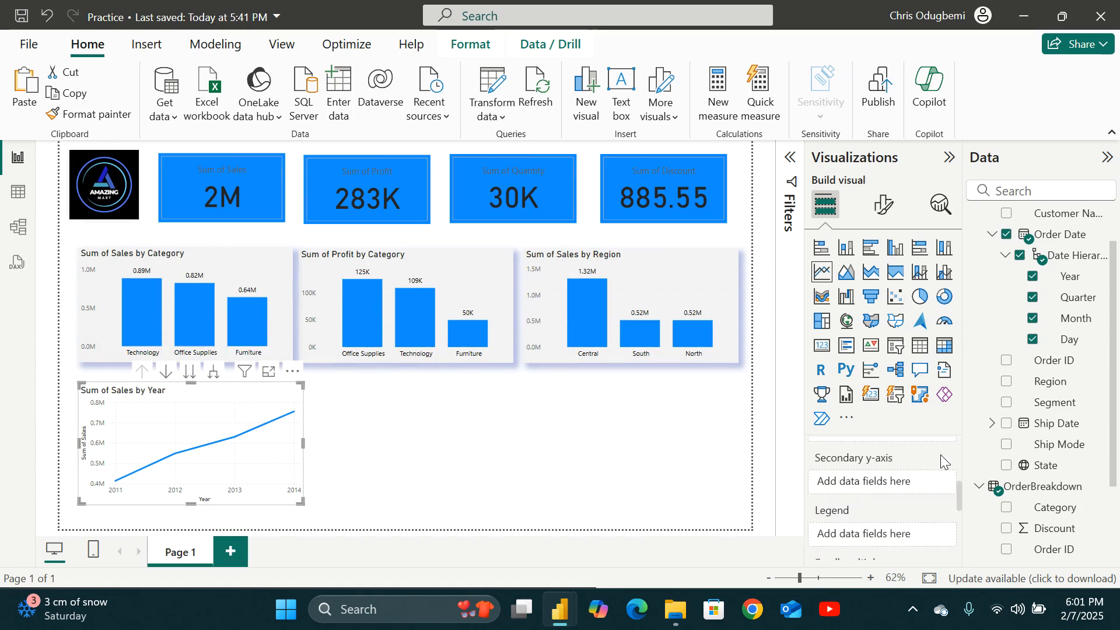
{"action": "scroll", "coordinate": [919, 477], "scroll_direction": "up", "scroll_amount": 2}
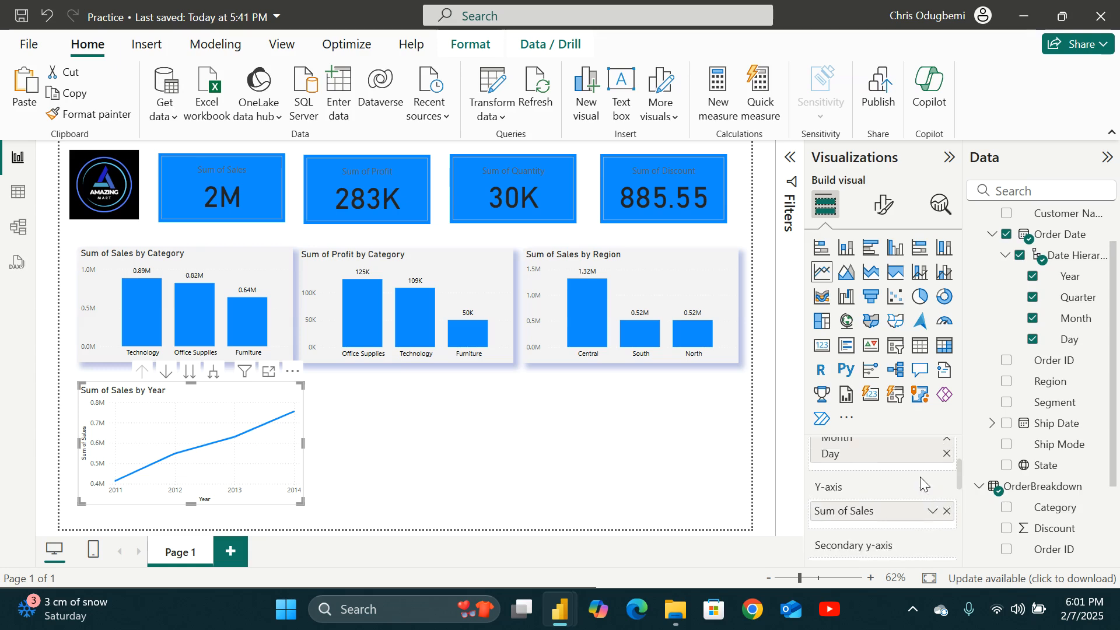
{"action": "scroll", "coordinate": [921, 489], "scroll_direction": "down", "scroll_amount": 2}
{"action": "scroll", "coordinate": [919, 488], "scroll_direction": "down", "scroll_amount": 1}
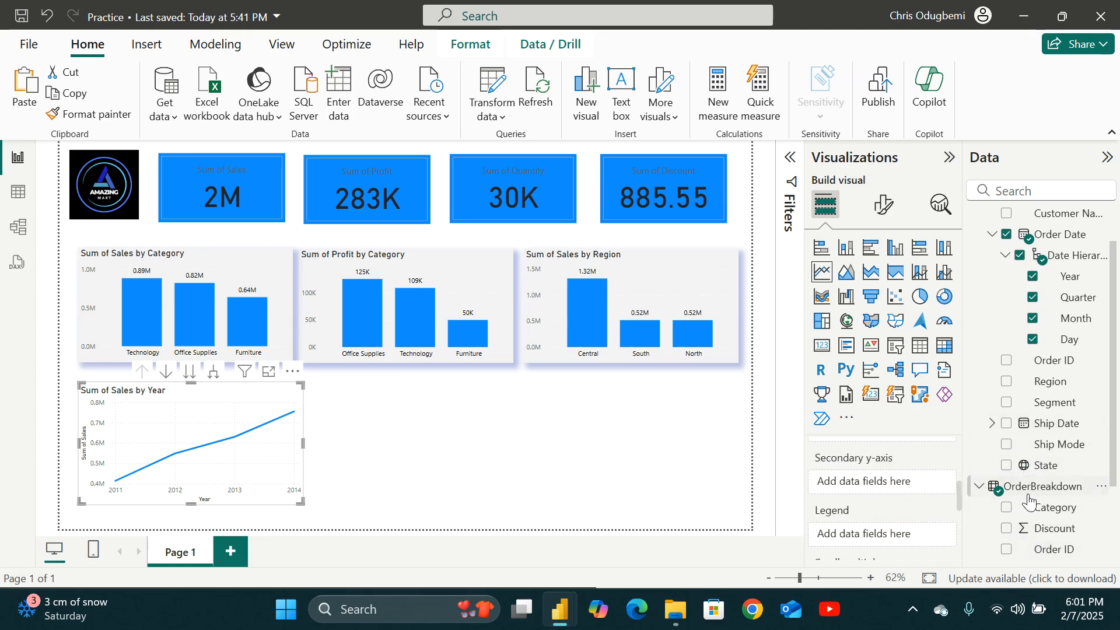
{"action": "scroll", "coordinate": [1029, 510], "scroll_direction": "down", "scroll_amount": 3}
{"action": "left_click", "coordinate": [1006, 487]}
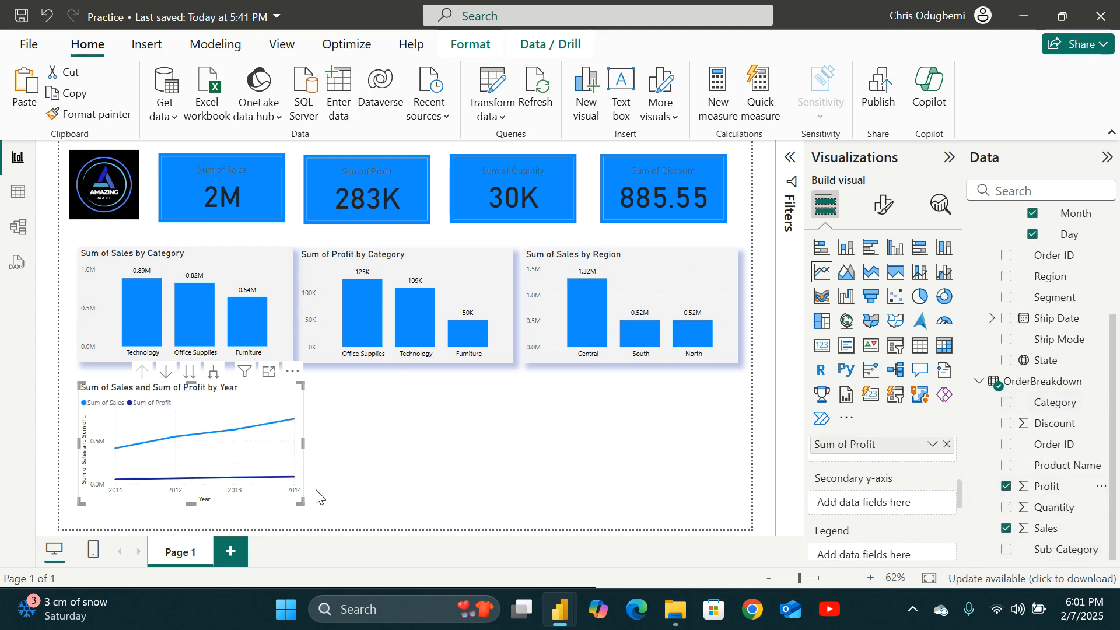
Turn on drill-down mode on the line chart, expand it one level, then drill back up to years.
{"action": "left_click", "coordinate": [166, 372]}
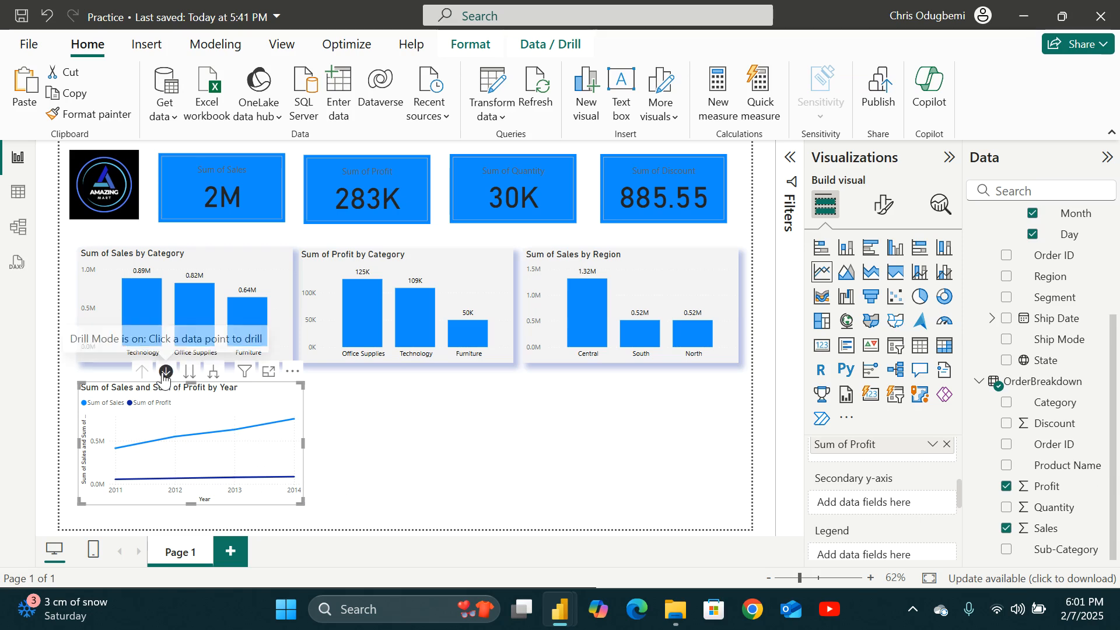
{"action": "left_click", "coordinate": [214, 374]}
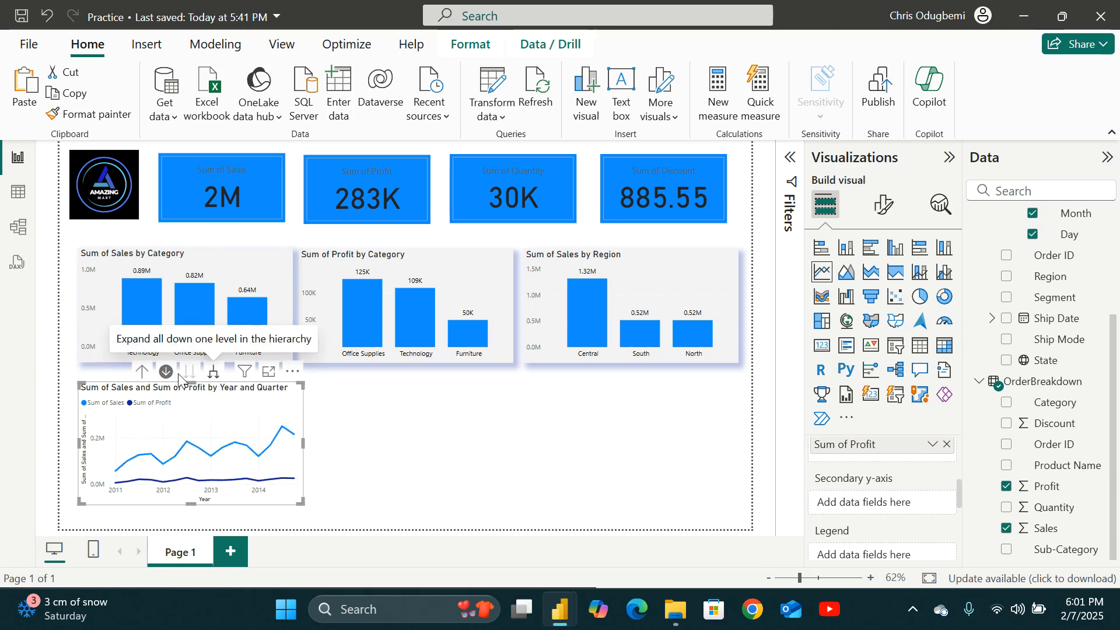
{"action": "left_click", "coordinate": [142, 371]}
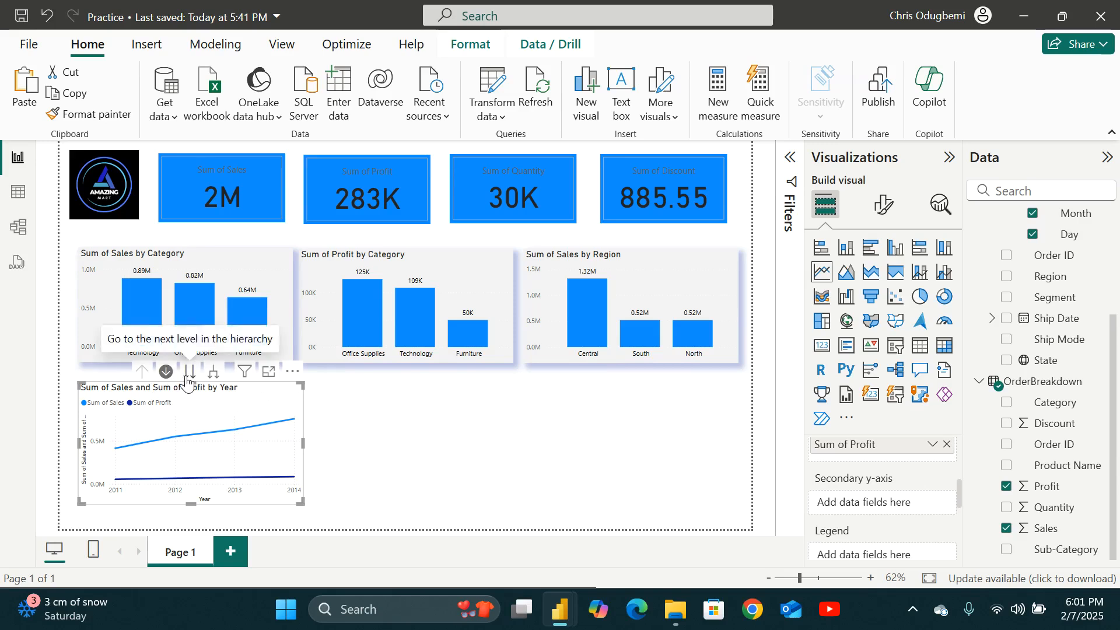
Remove Profit from the line chart, then try adding Quantity and remove it again.
{"action": "left_click", "coordinate": [1006, 487]}
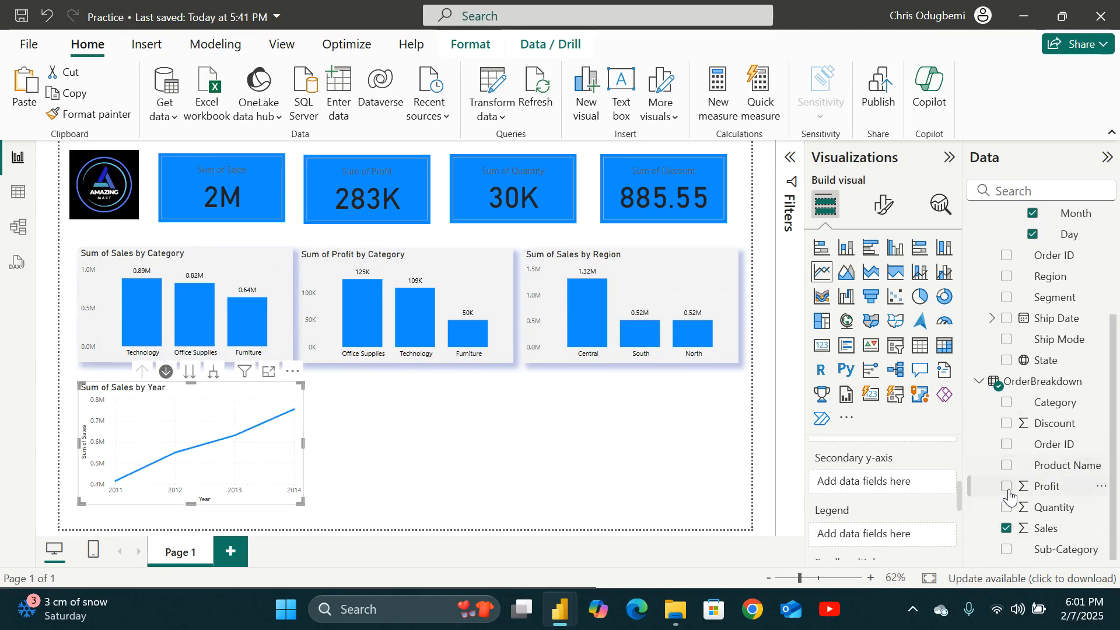
{"action": "left_click", "coordinate": [1007, 507]}
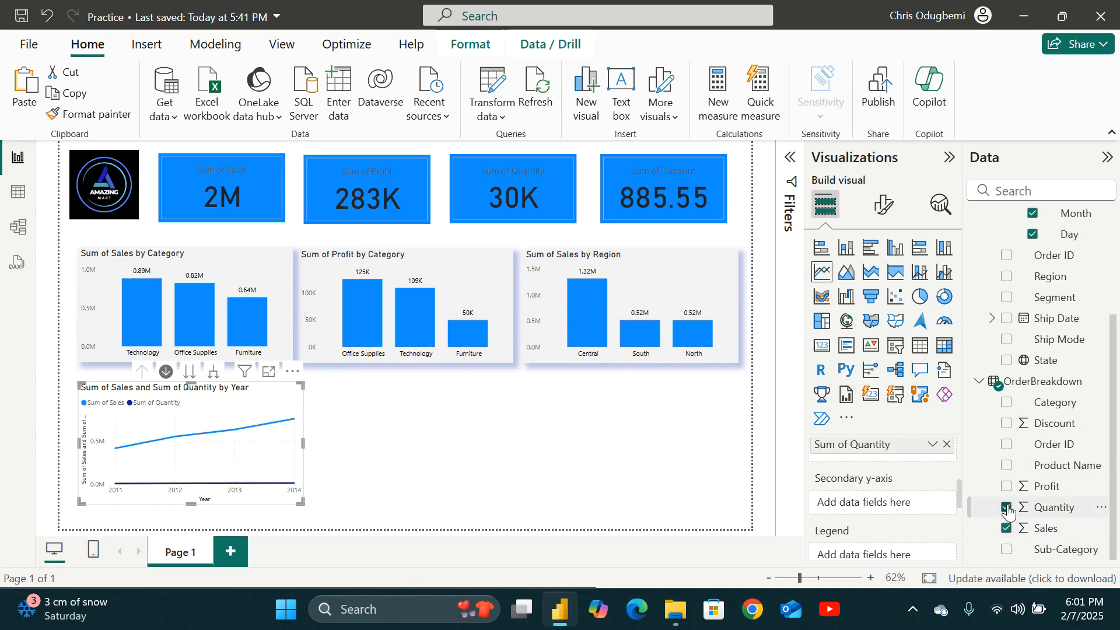
{"action": "left_click", "coordinate": [1007, 507]}
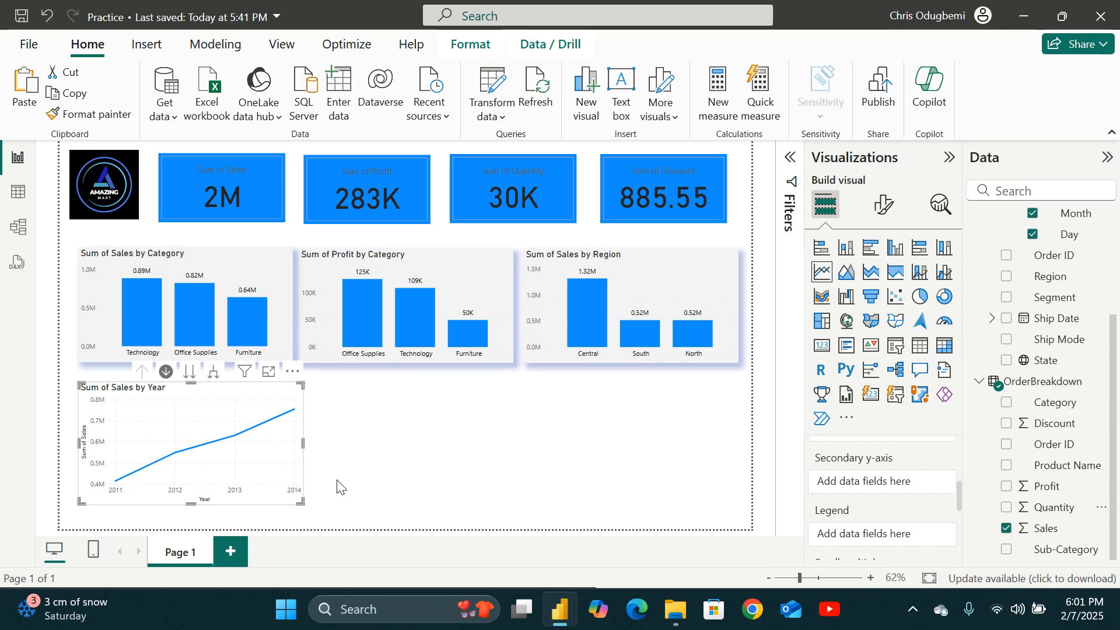
Deselect the chart and drill into the year 2012 on the line chart.
{"action": "mouse_move", "coordinate": [251, 458]}
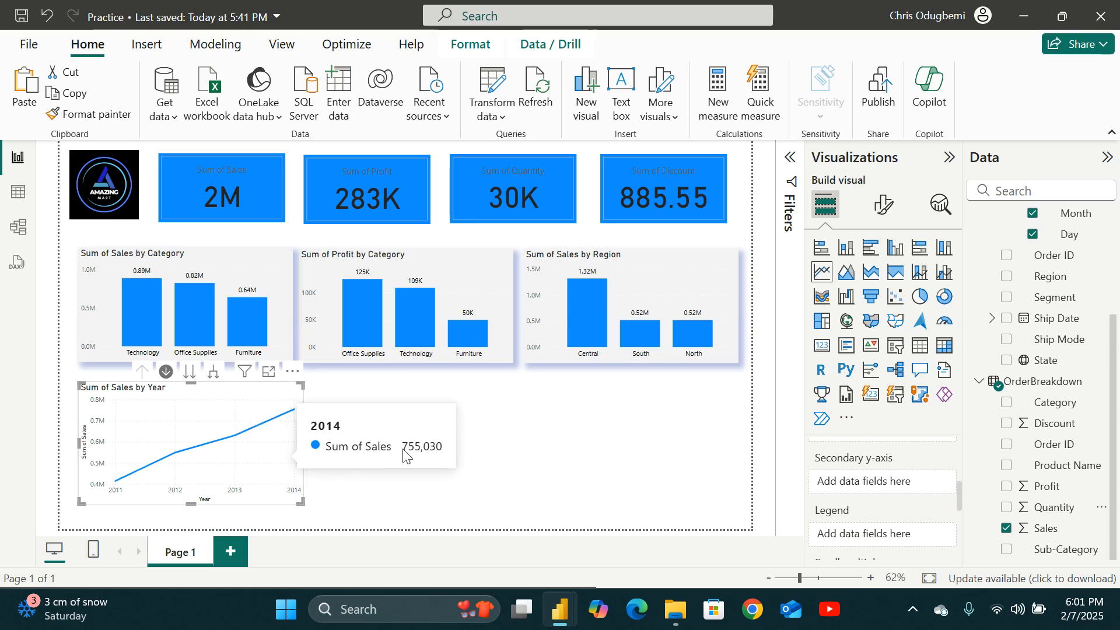
{"action": "left_click", "coordinate": [454, 450]}
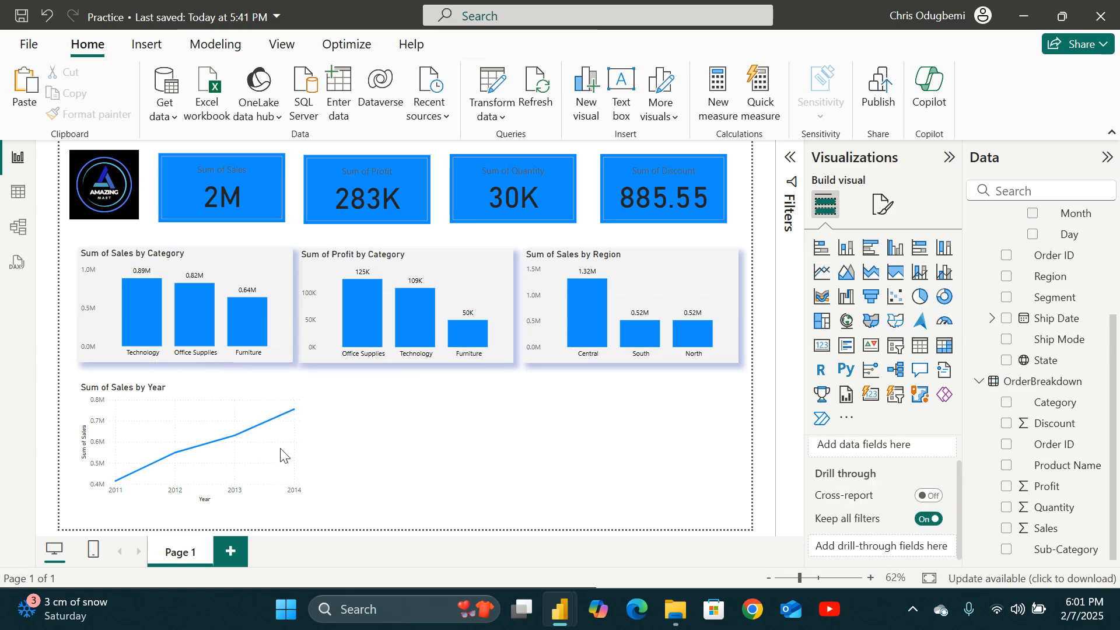
{"action": "left_click", "coordinate": [202, 428]}
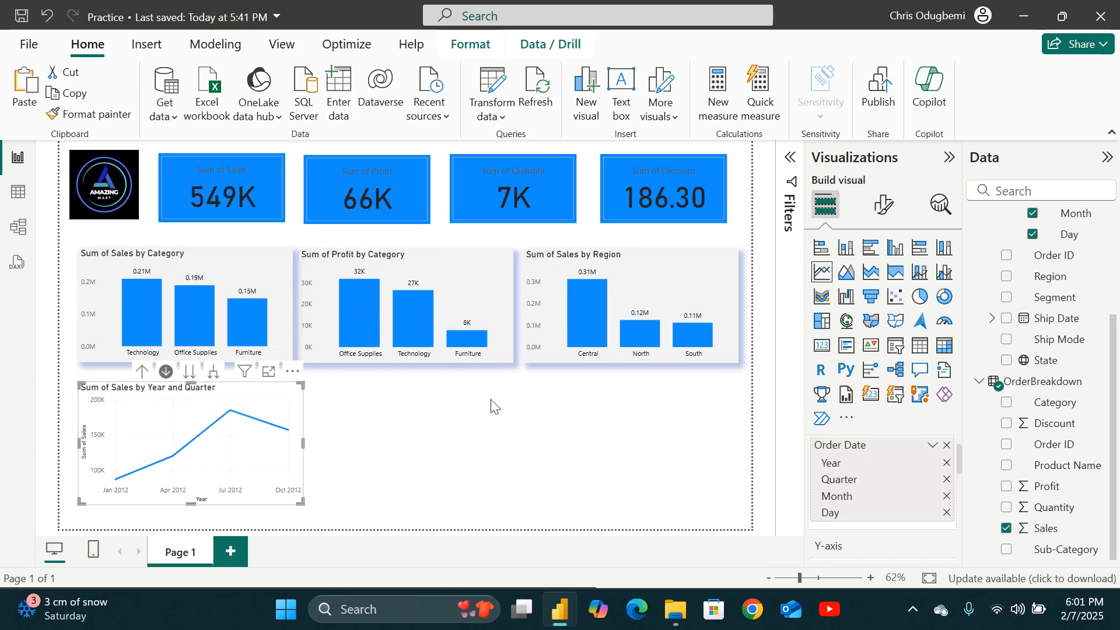
Review the line chart's X-axis format options, then drill the chart back up to years and deselect it.
{"action": "left_click", "coordinate": [884, 204]}
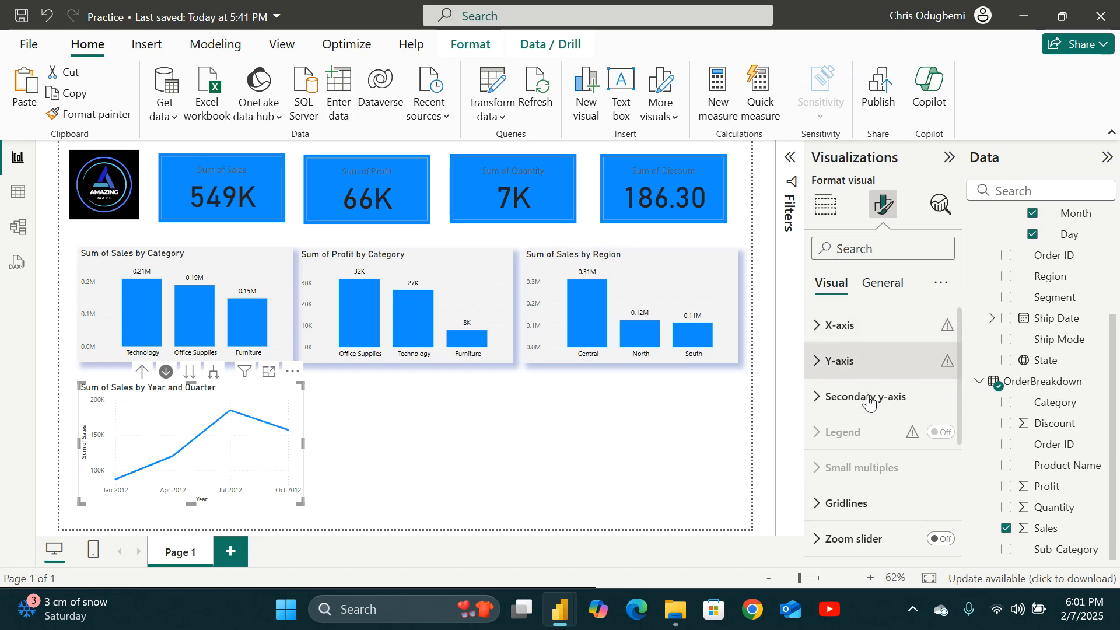
{"action": "scroll", "coordinate": [869, 401], "scroll_direction": "down", "scroll_amount": 3}
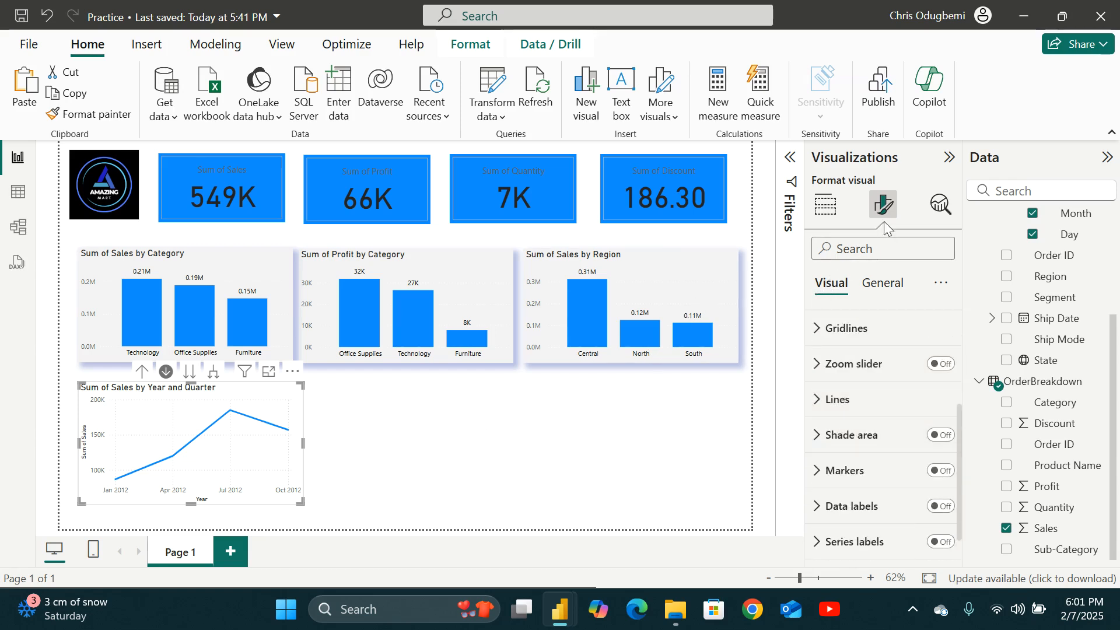
{"action": "scroll", "coordinate": [838, 373], "scroll_direction": "up", "scroll_amount": 3}
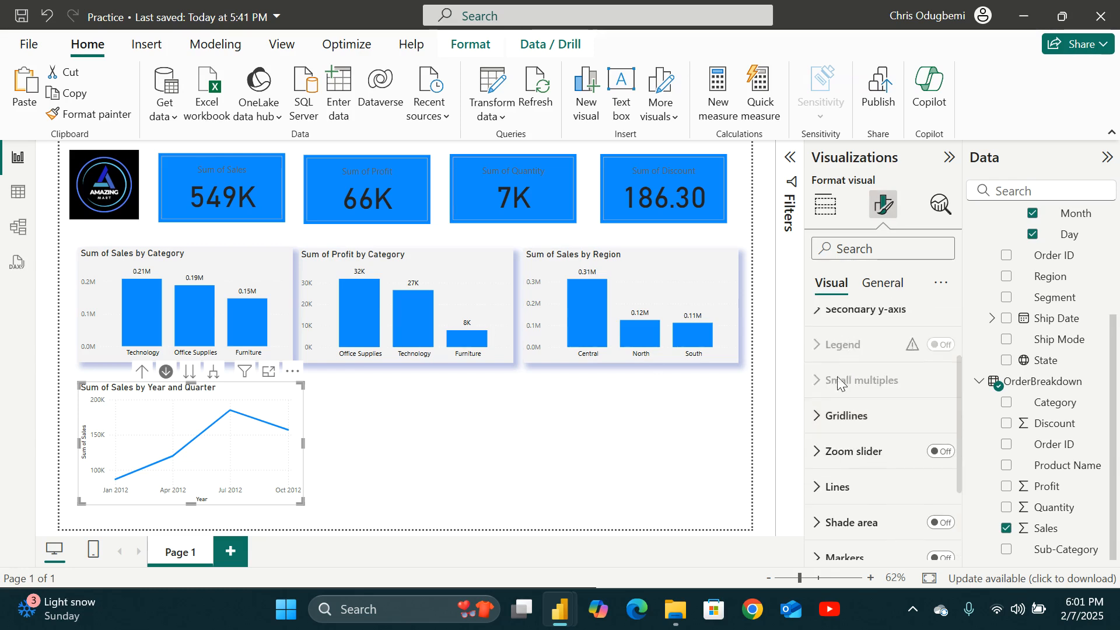
{"action": "scroll", "coordinate": [838, 382], "scroll_direction": "up", "scroll_amount": 2}
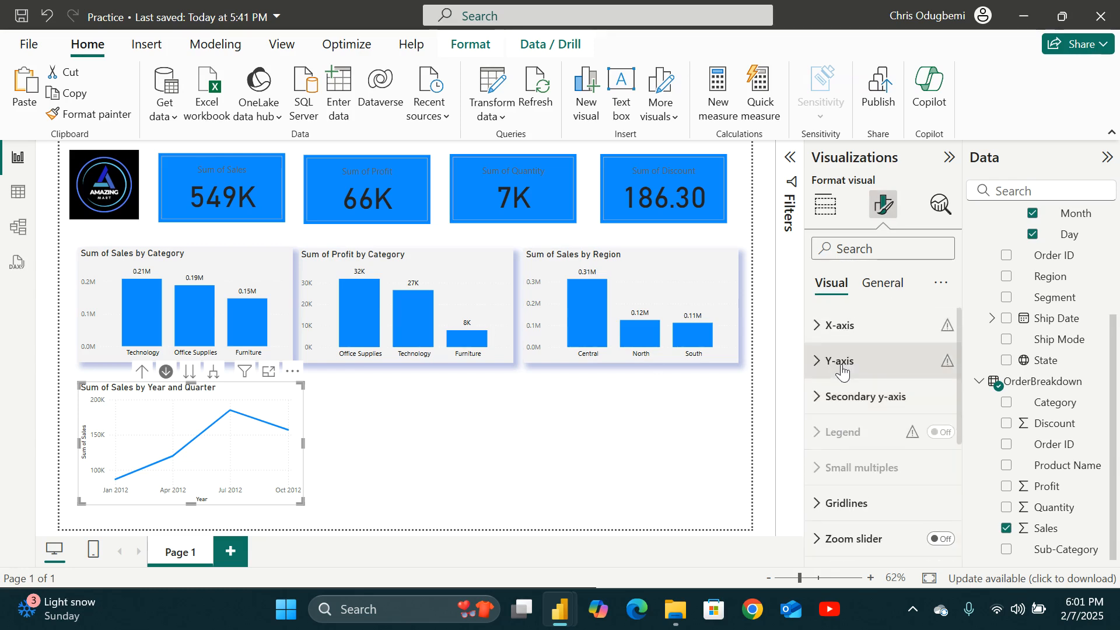
{"action": "left_click", "coordinate": [811, 324]}
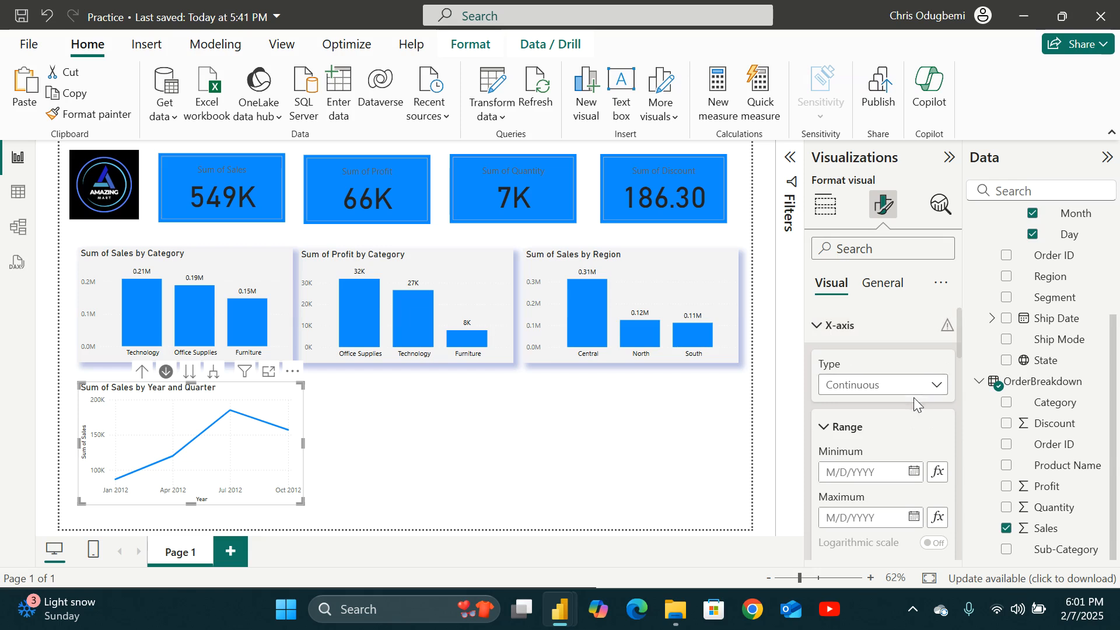
{"action": "scroll", "coordinate": [915, 402], "scroll_direction": "down", "scroll_amount": 2}
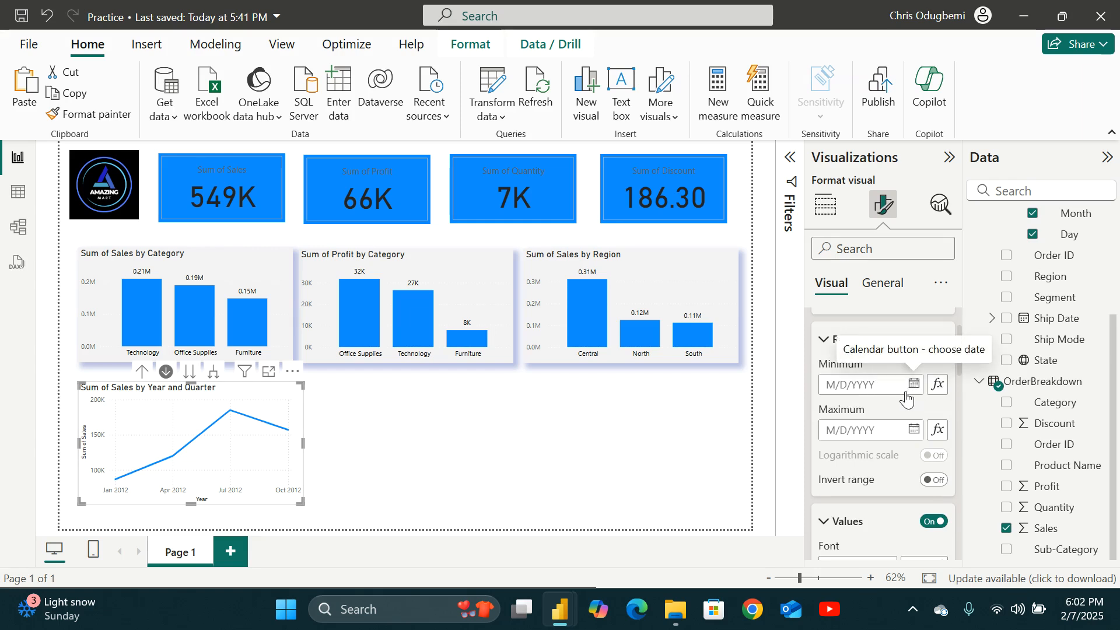
{"action": "scroll", "coordinate": [906, 397], "scroll_direction": "down", "scroll_amount": 3}
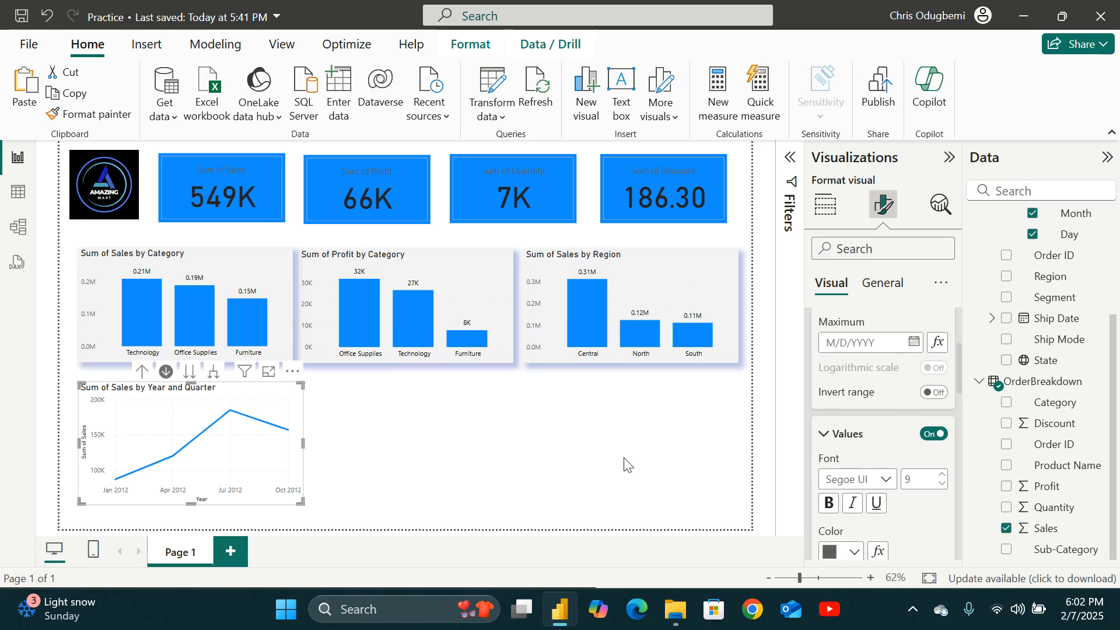
{"action": "left_click", "coordinate": [142, 373]}
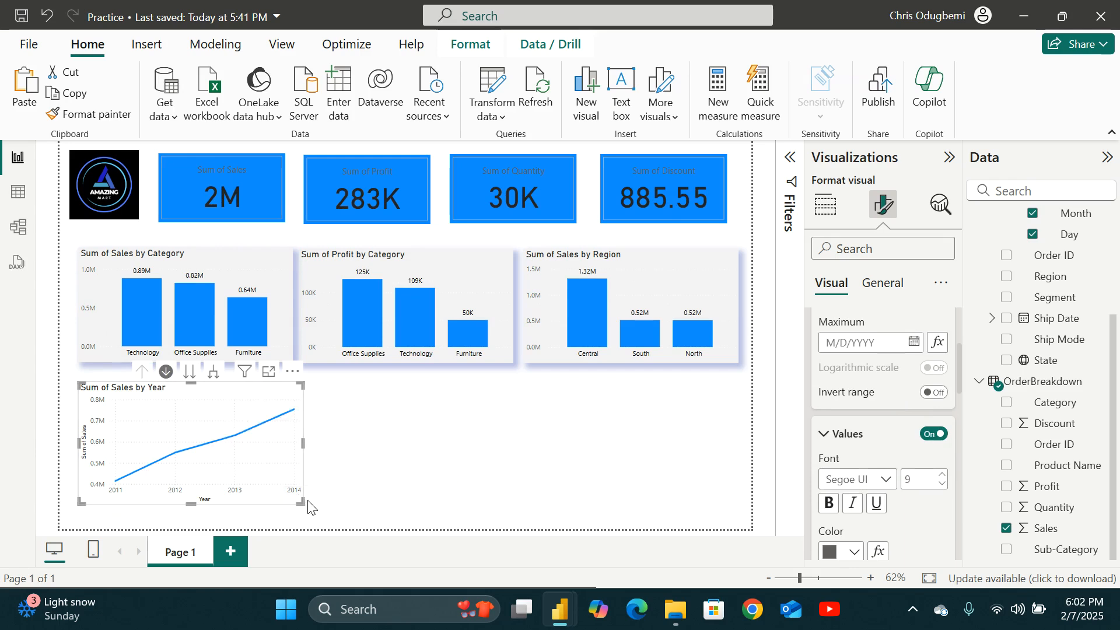
{"action": "left_click", "coordinate": [352, 449]}
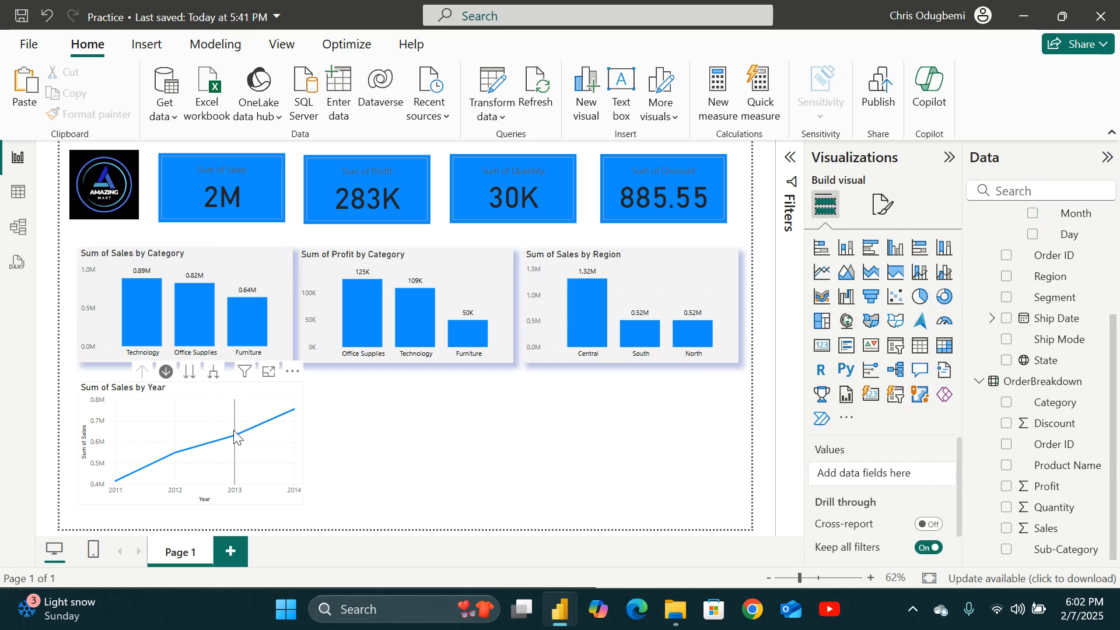
Drill the line chart into 2012, copy it, and paste the copy beside the original.
{"action": "left_click", "coordinate": [201, 416]}
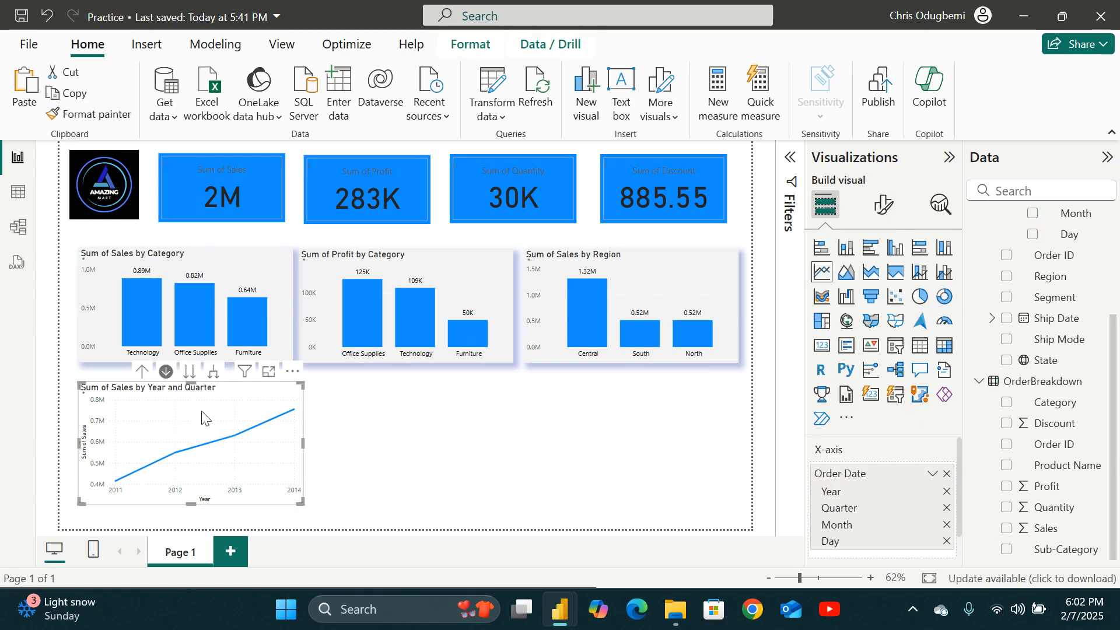
{"action": "right_click", "coordinate": [216, 402]}
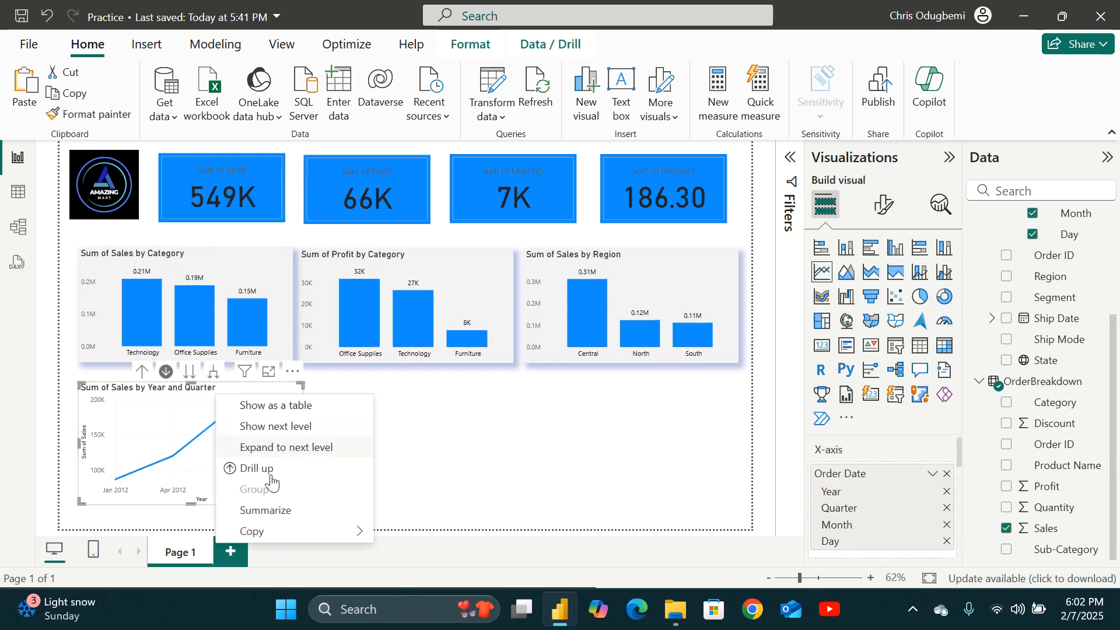
{"action": "mouse_move", "coordinate": [279, 537]}
{"action": "left_click", "coordinate": [390, 534]}
{"action": "left_click", "coordinate": [366, 424]}
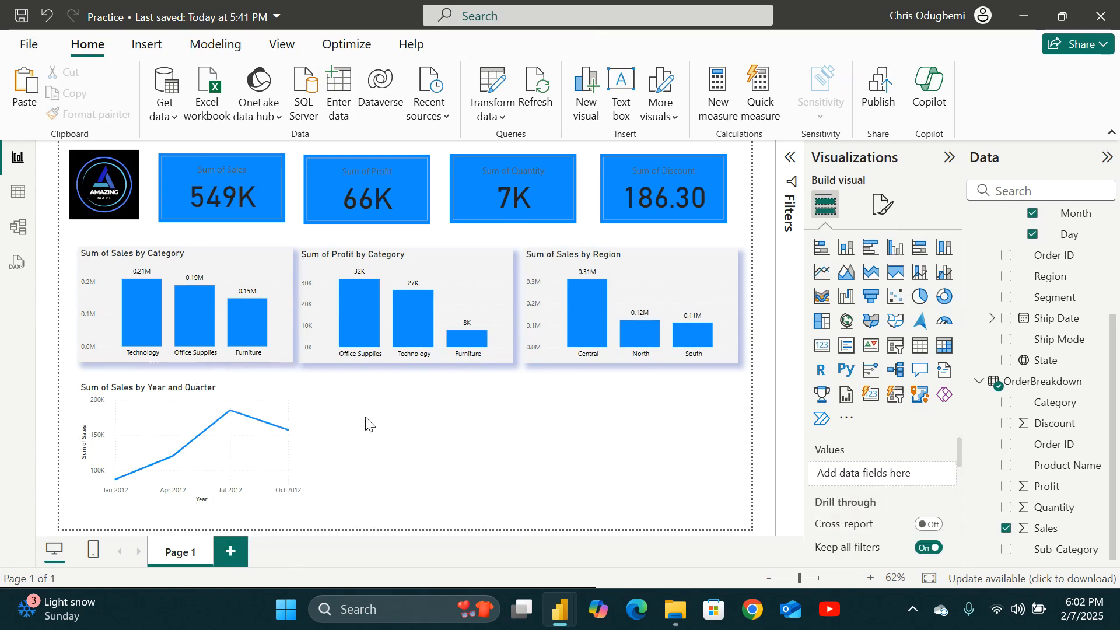
{"action": "key", "text": "ctrl+v"}
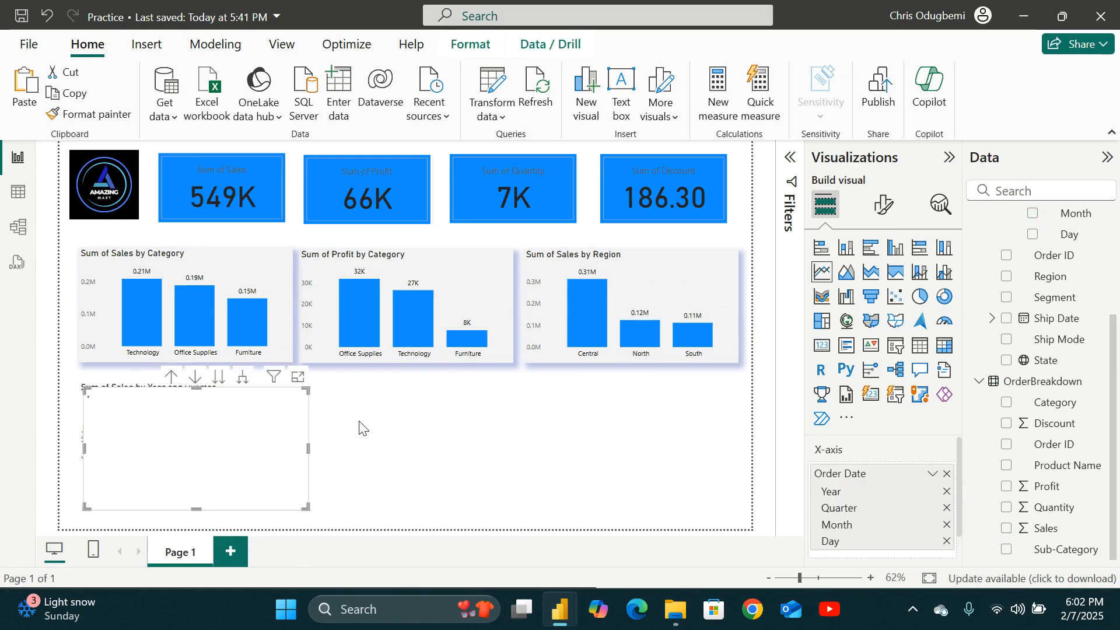
{"action": "left_click_drag", "start_coordinate": [231, 425], "coordinate": [464, 418]}
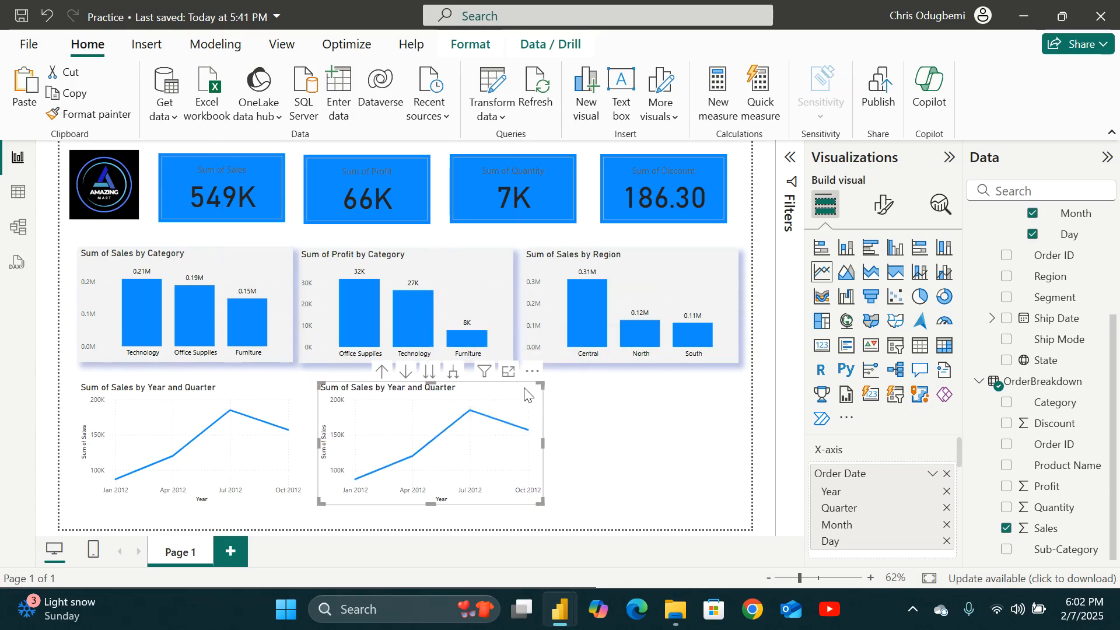
Convert the copied chart to a table, remove Quarter, and switch its Order Date to the plain date field.
{"action": "left_click", "coordinate": [921, 346]}
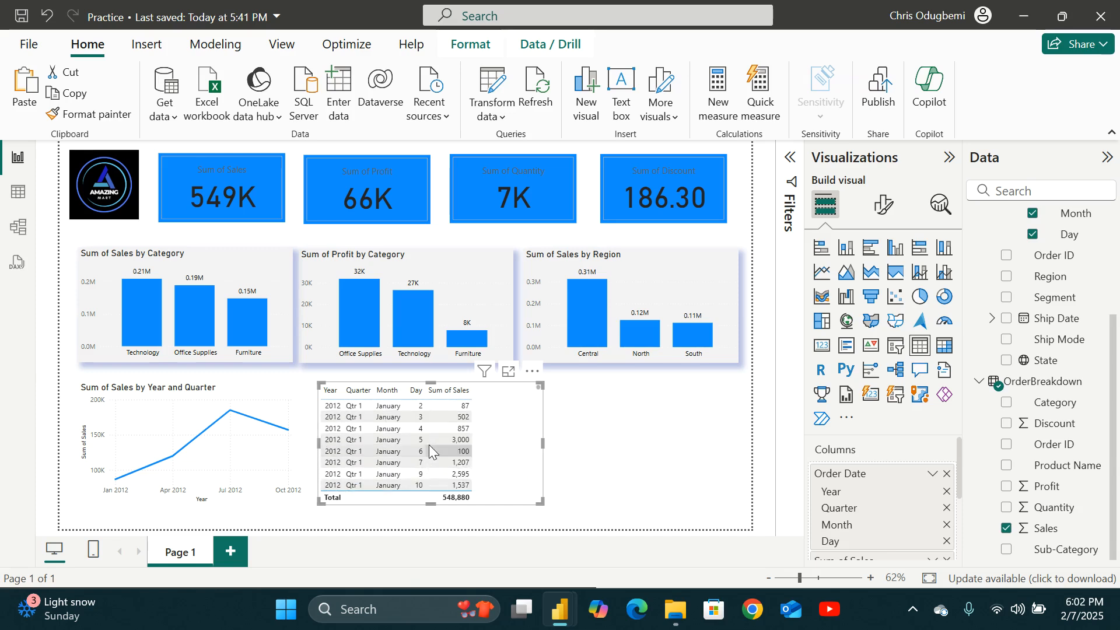
{"action": "left_click", "coordinate": [538, 426]}
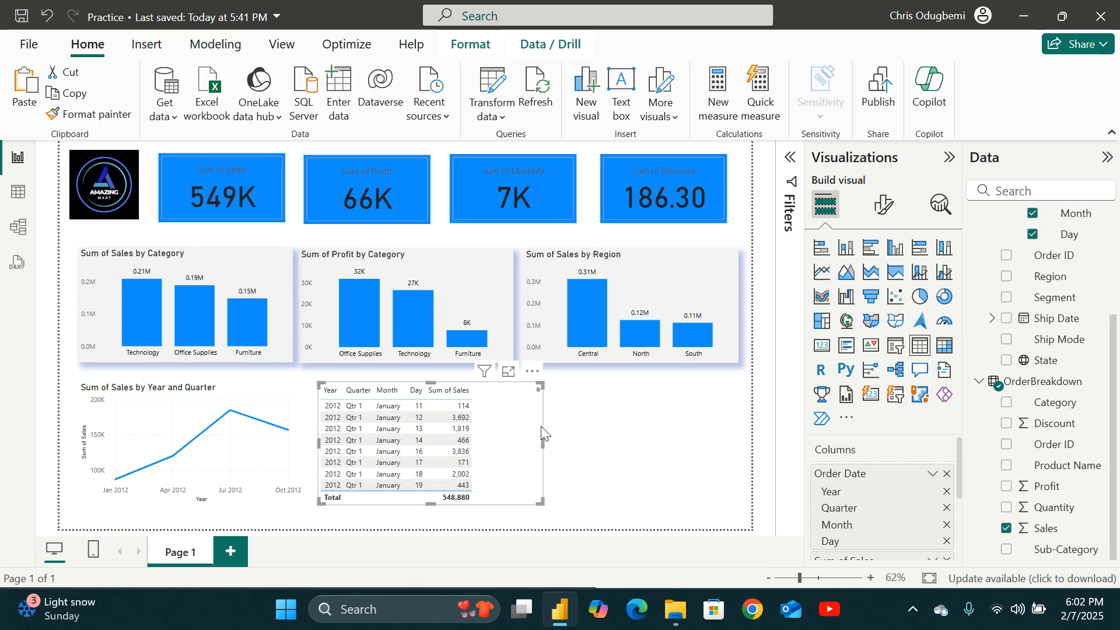
{"action": "scroll", "coordinate": [439, 432], "scroll_direction": "up", "scroll_amount": 3}
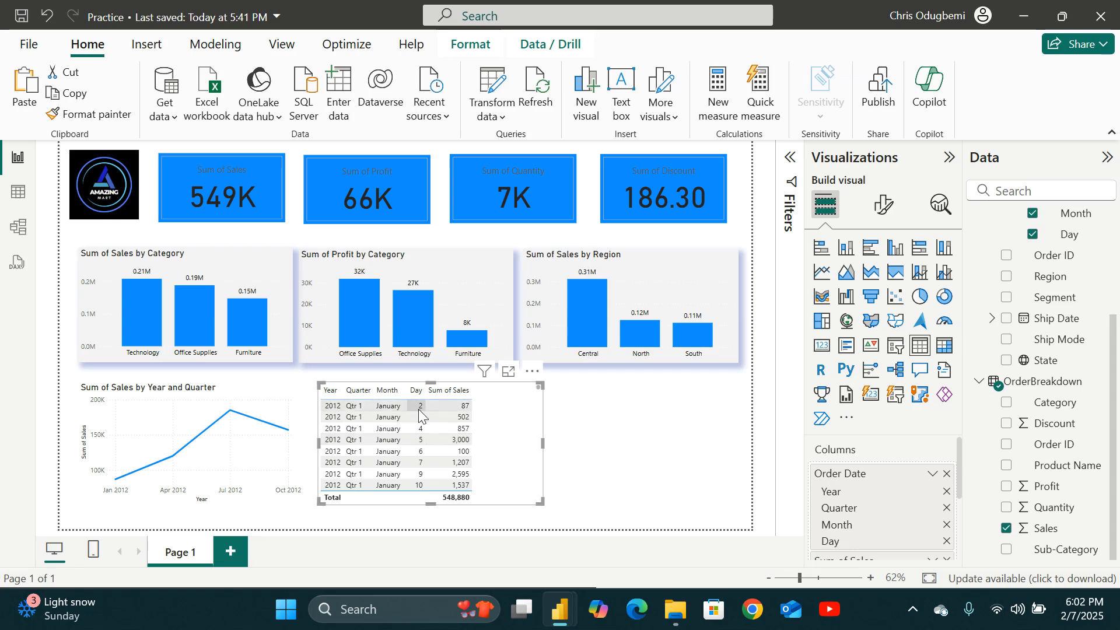
{"action": "left_click", "coordinate": [946, 508]}
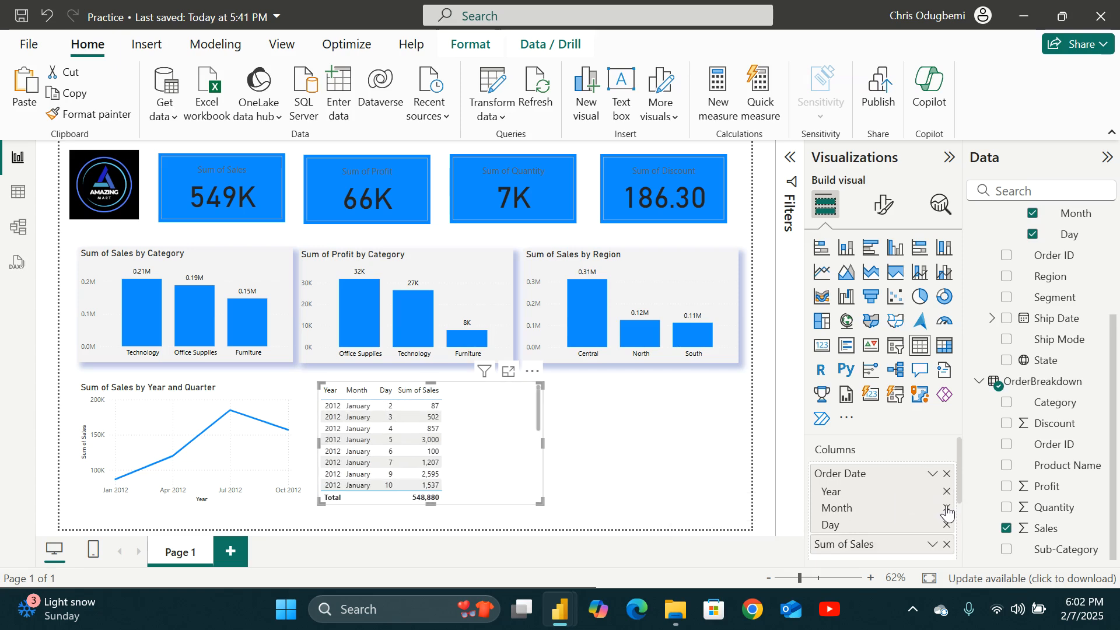
{"action": "scroll", "coordinate": [903, 470], "scroll_direction": "down", "scroll_amount": 3}
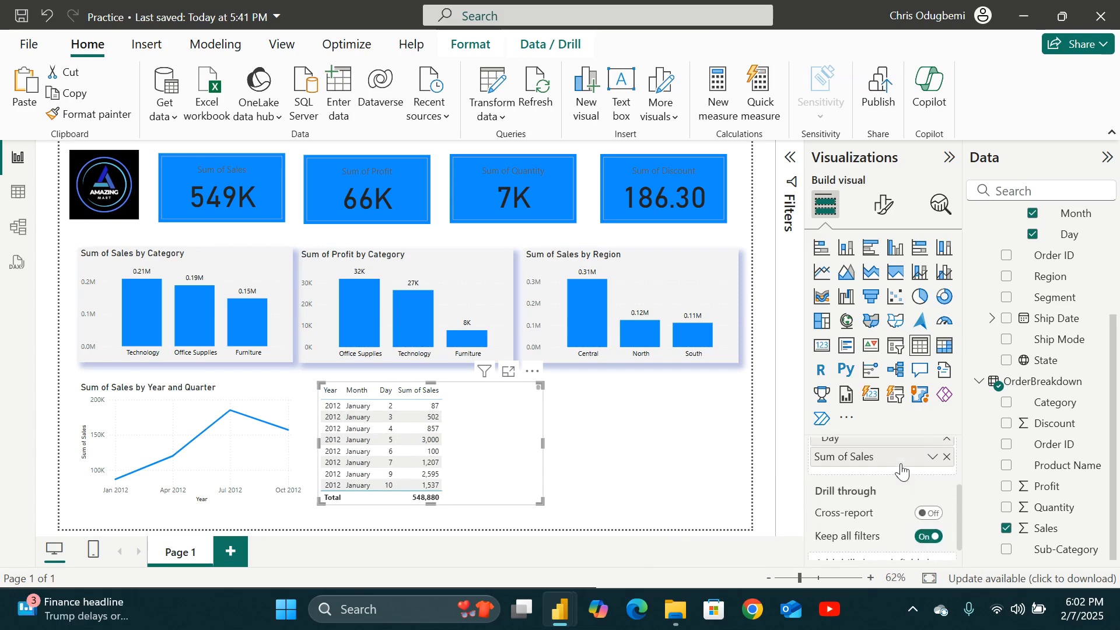
{"action": "scroll", "coordinate": [903, 470], "scroll_direction": "up", "scroll_amount": 3}
{"action": "left_click", "coordinate": [932, 474]}
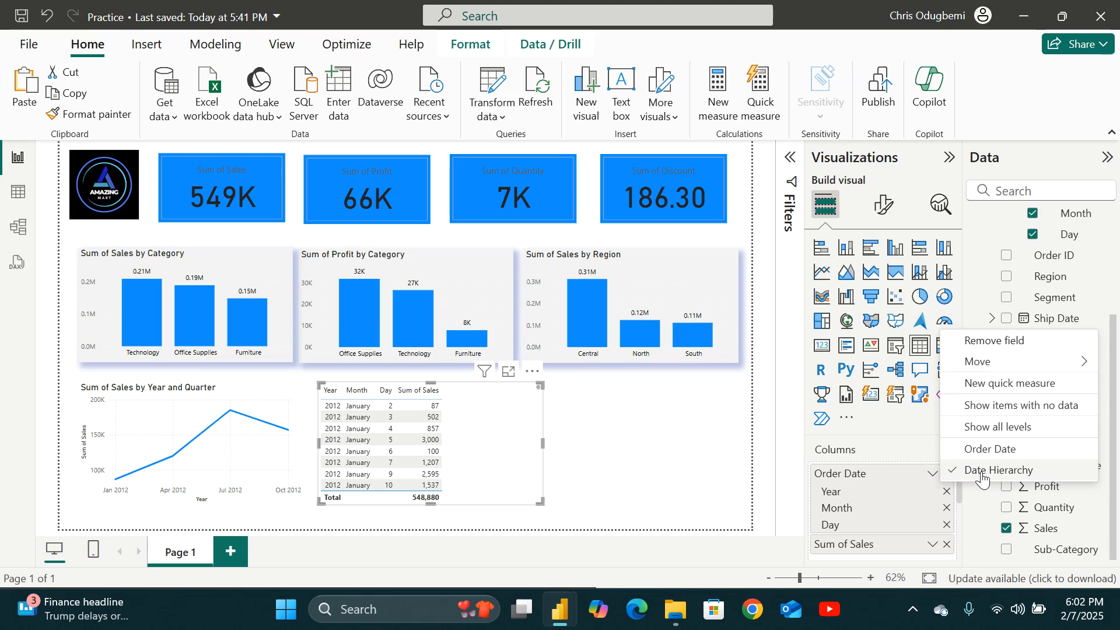
{"action": "left_click", "coordinate": [958, 450]}
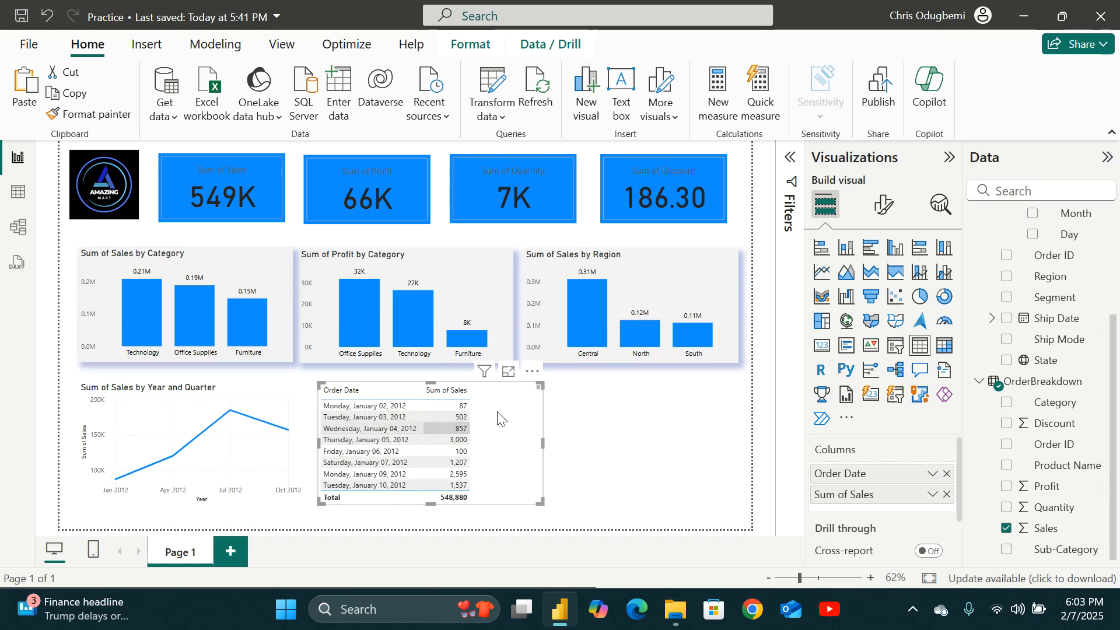
Drill the line chart up to years, switch the table's Order Date back to Date Hierarchy, then delete the table.
{"action": "left_click", "coordinate": [141, 372]}
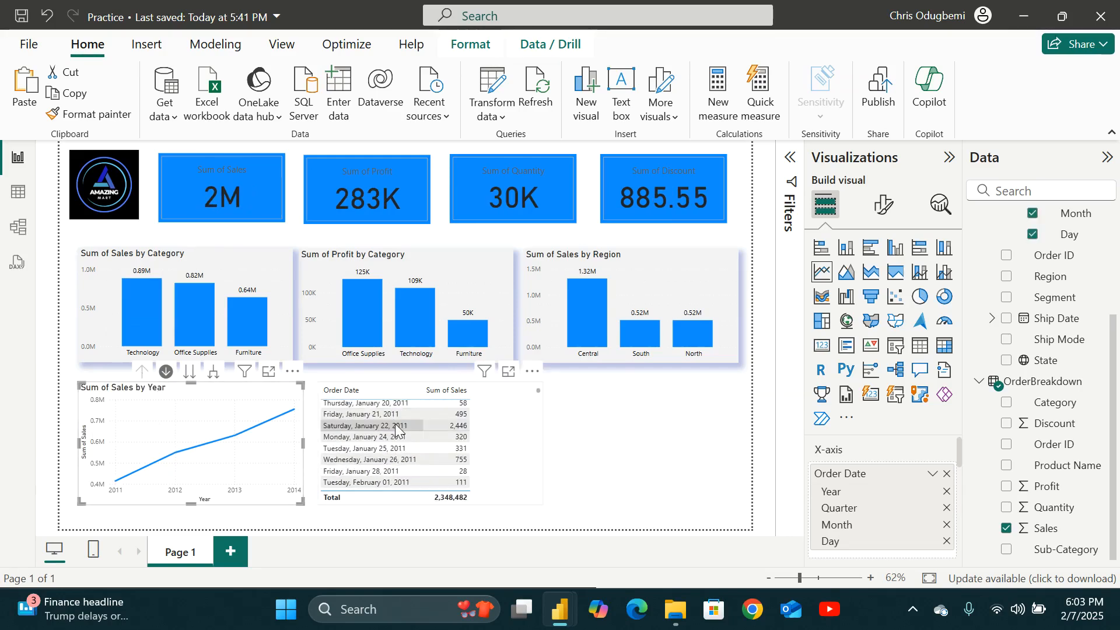
{"action": "left_click", "coordinate": [932, 473]}
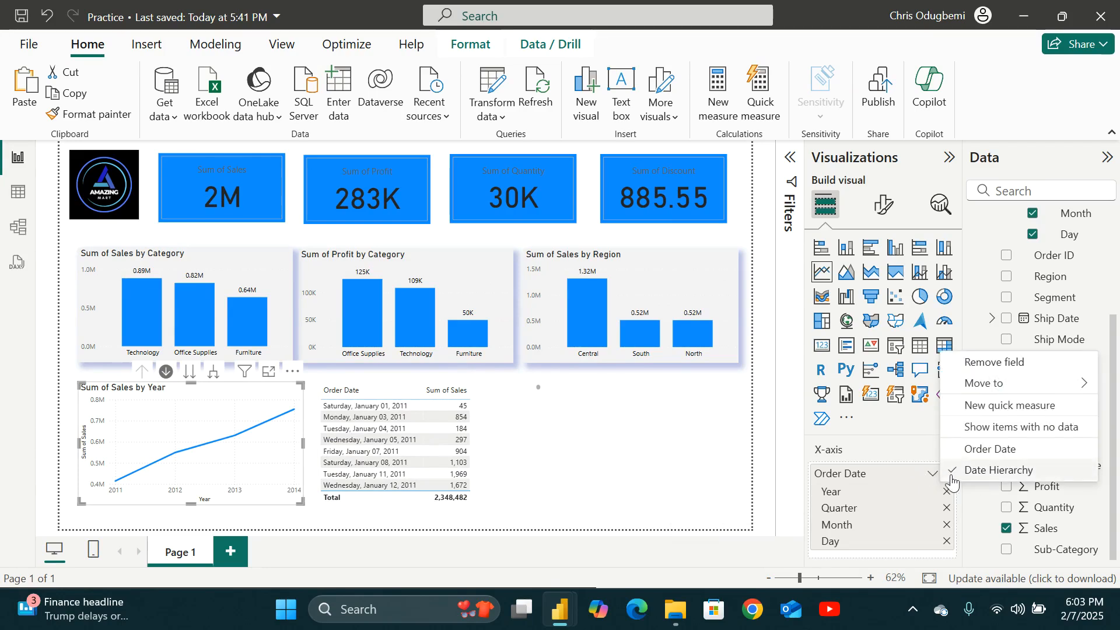
{"action": "left_click", "coordinate": [401, 392]}
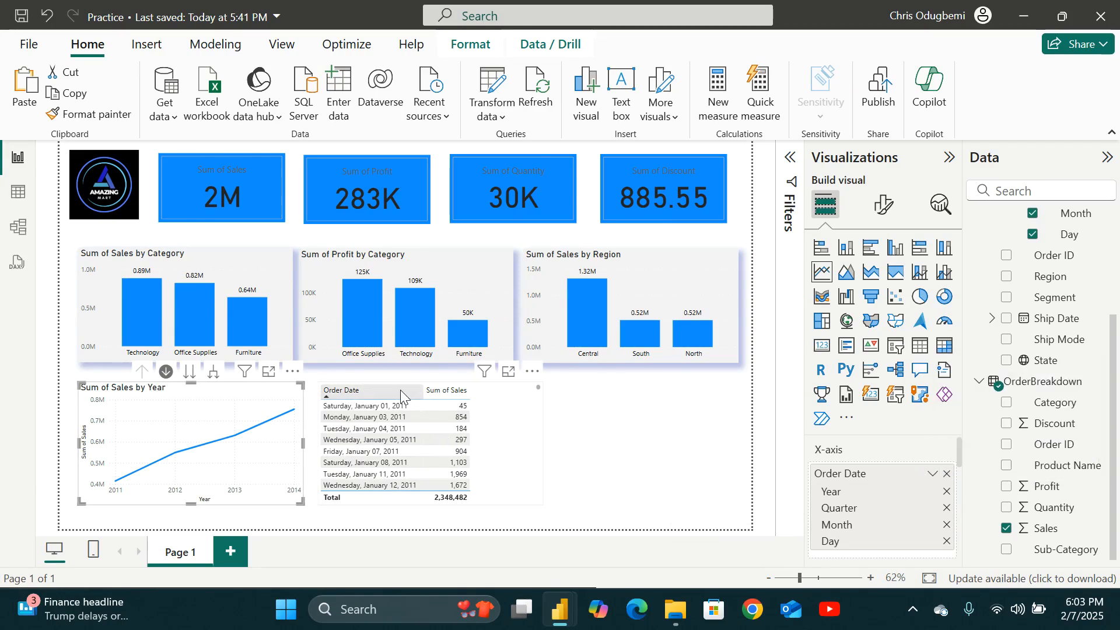
{"action": "left_click", "coordinate": [523, 425]}
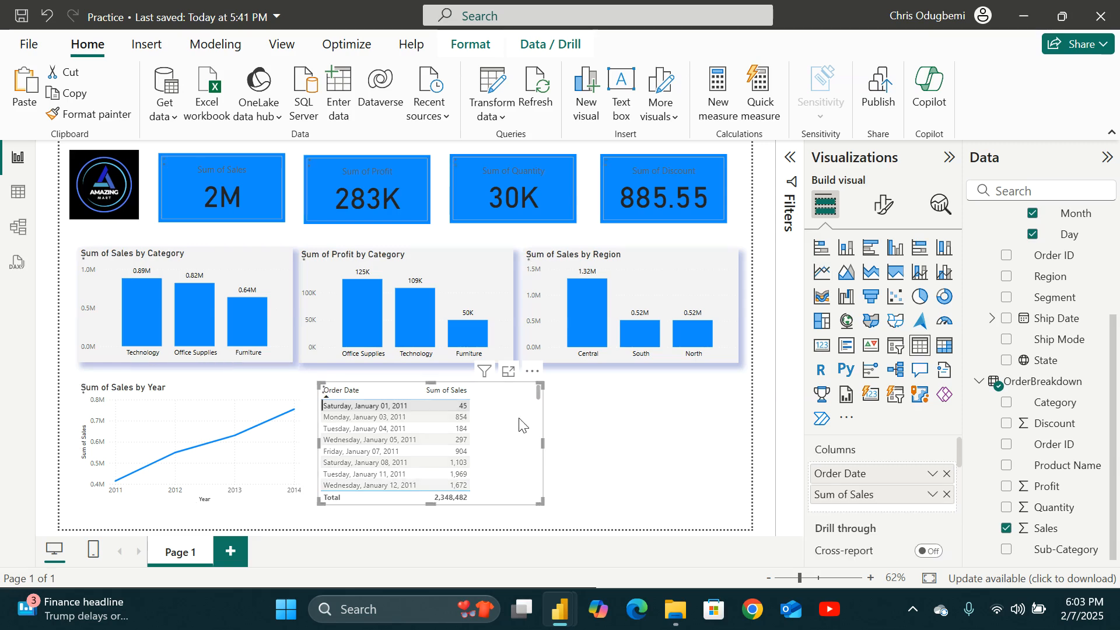
{"action": "left_click", "coordinate": [933, 477]}
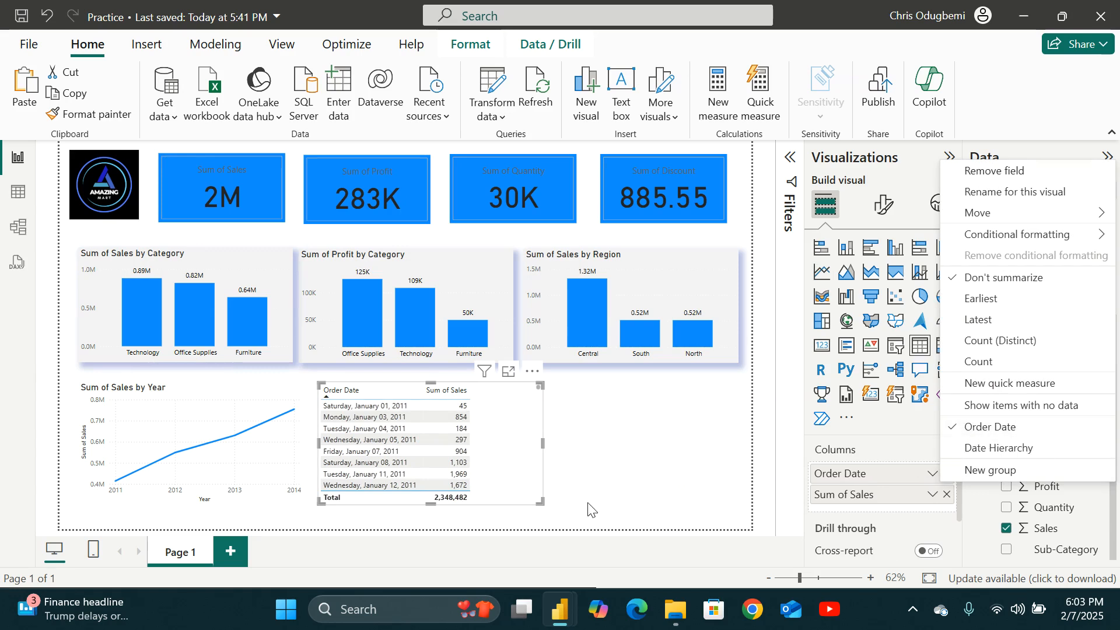
{"action": "left_click", "coordinate": [201, 386]}
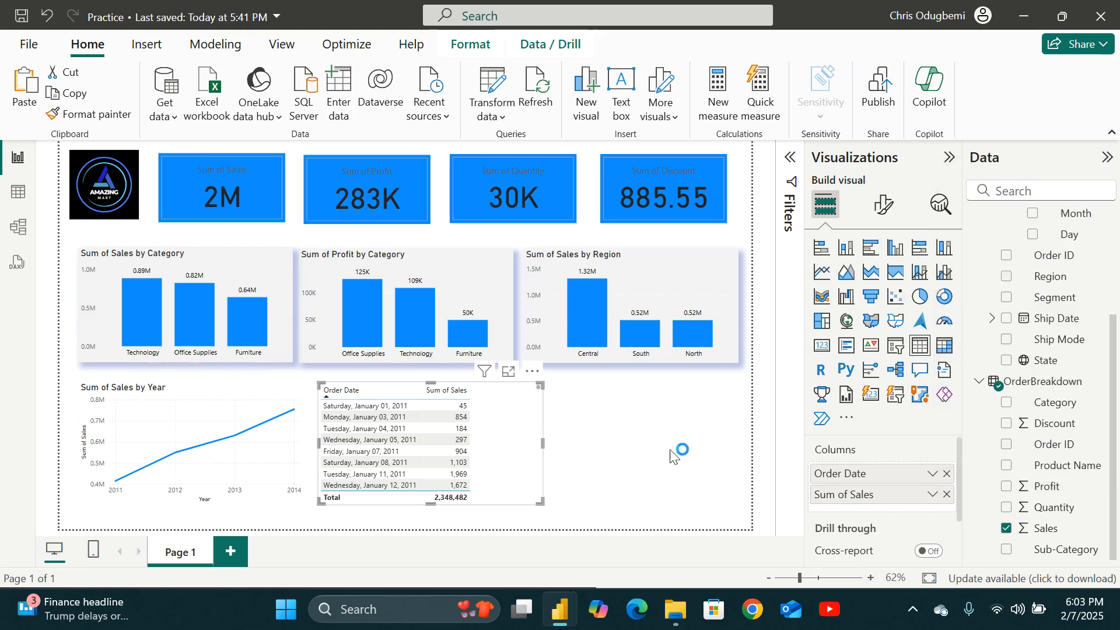
{"action": "left_click", "coordinate": [931, 473]}
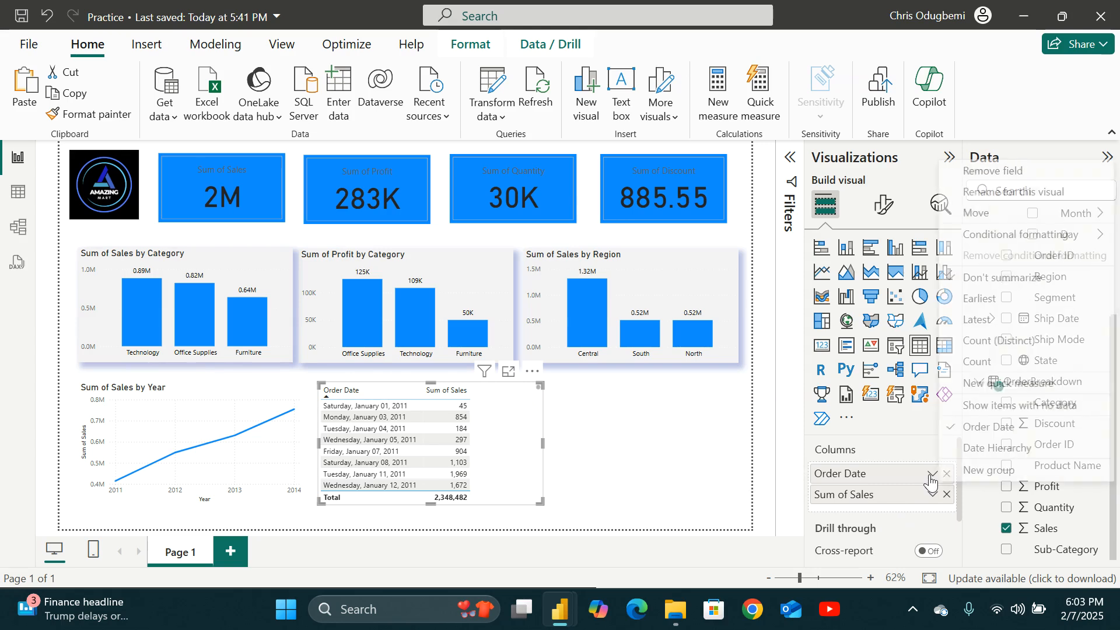
{"action": "left_click", "coordinate": [964, 452]}
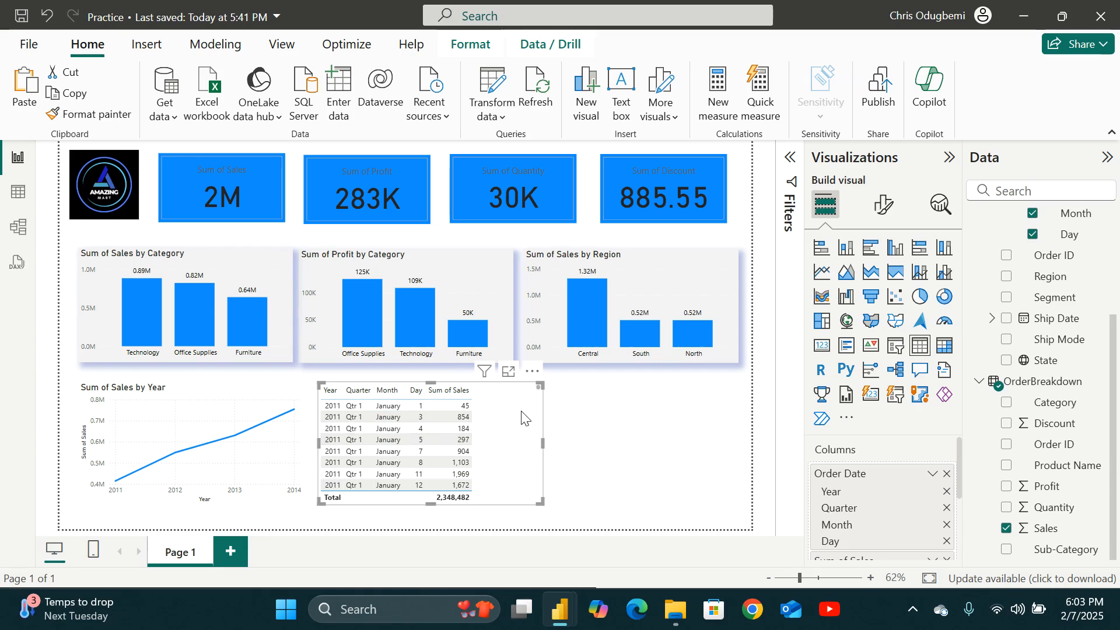
{"action": "key", "text": "Delete"}
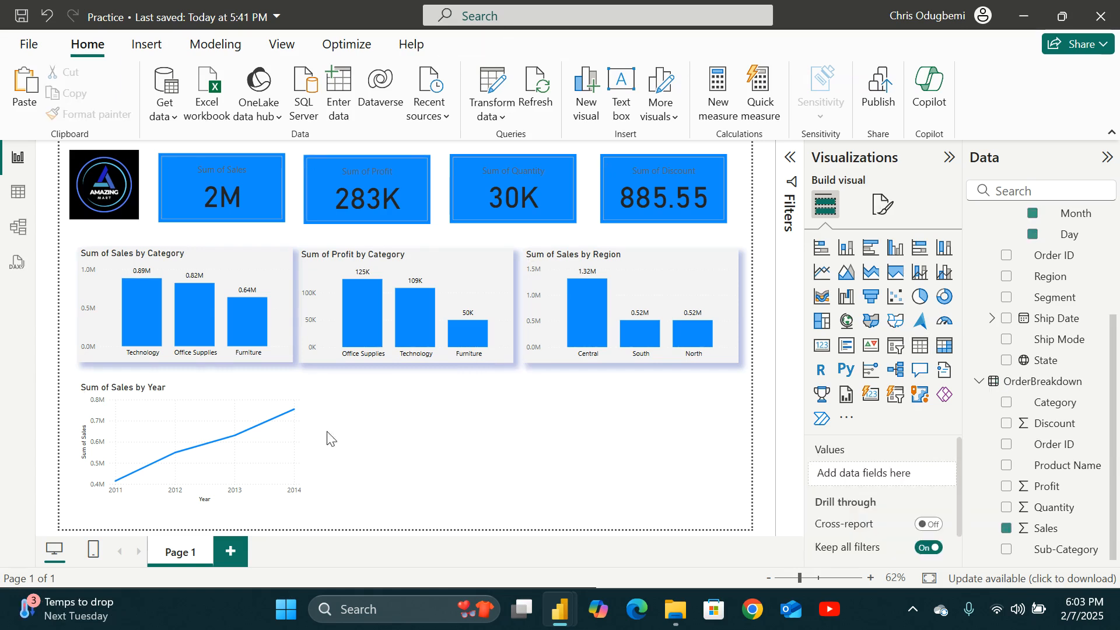
Format the line chart's X-axis values in black bold text.
{"action": "left_click", "coordinate": [285, 396]}
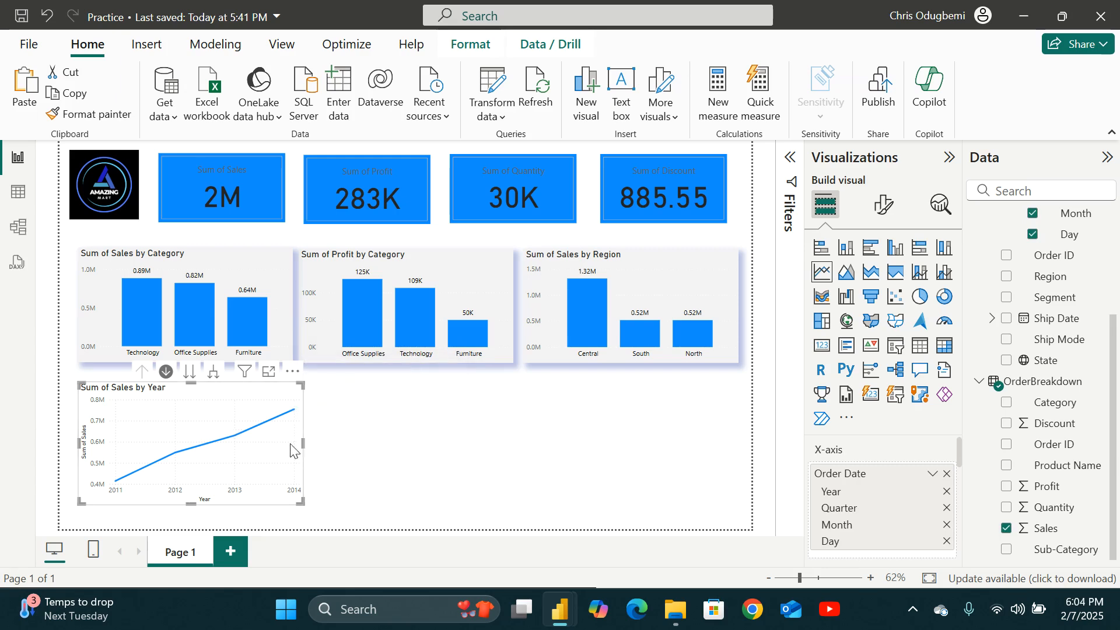
{"action": "left_click", "coordinate": [884, 208]}
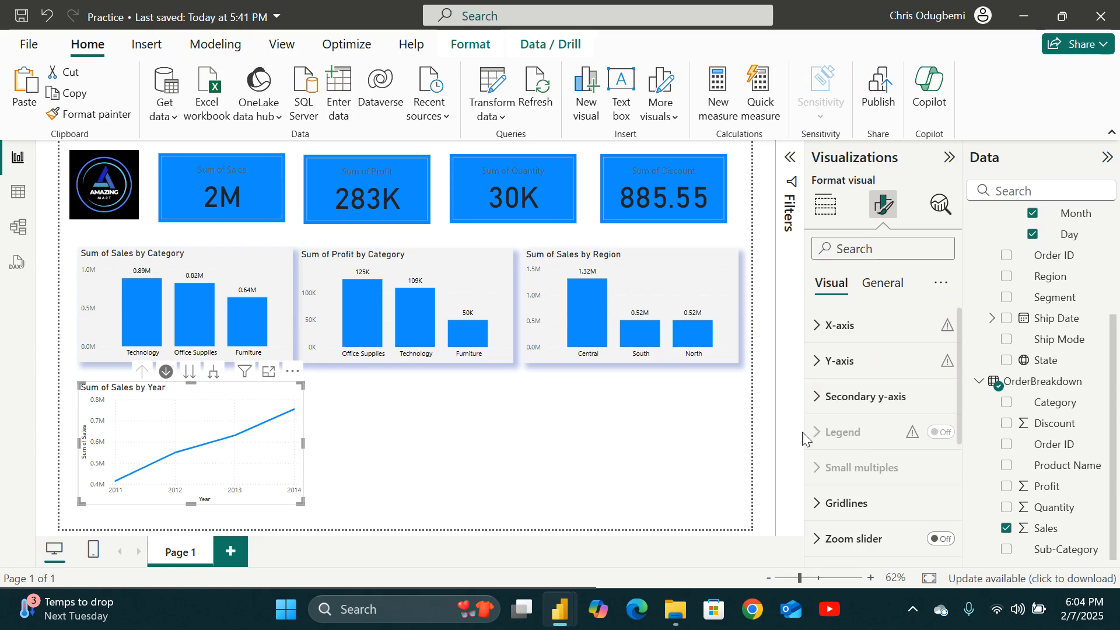
{"action": "left_click", "coordinate": [821, 327]}
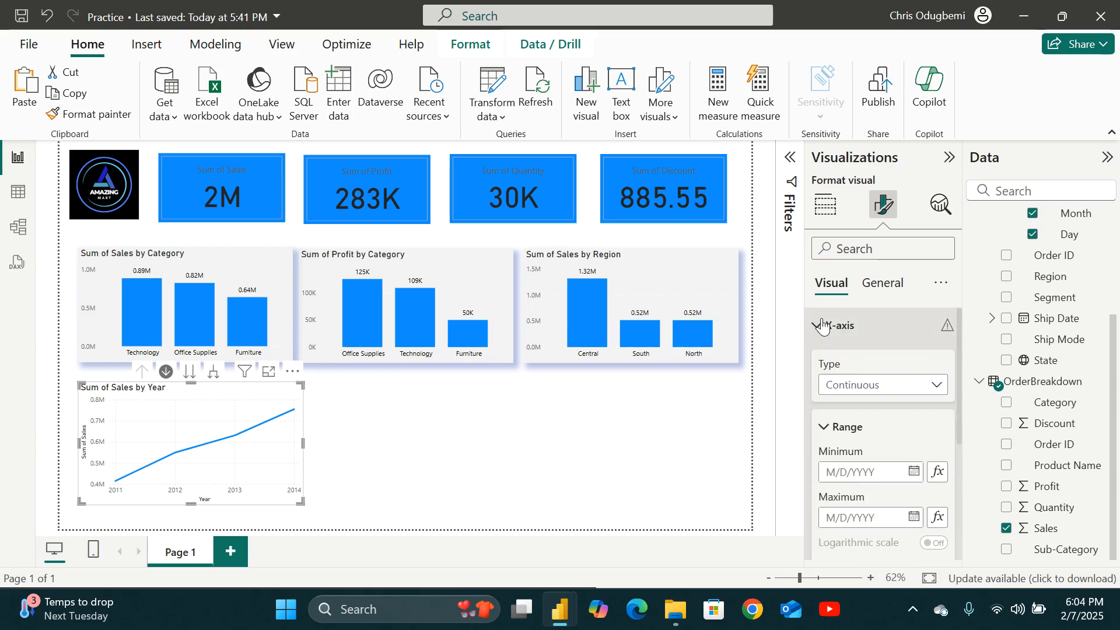
{"action": "scroll", "coordinate": [840, 333], "scroll_direction": "down", "scroll_amount": 4}
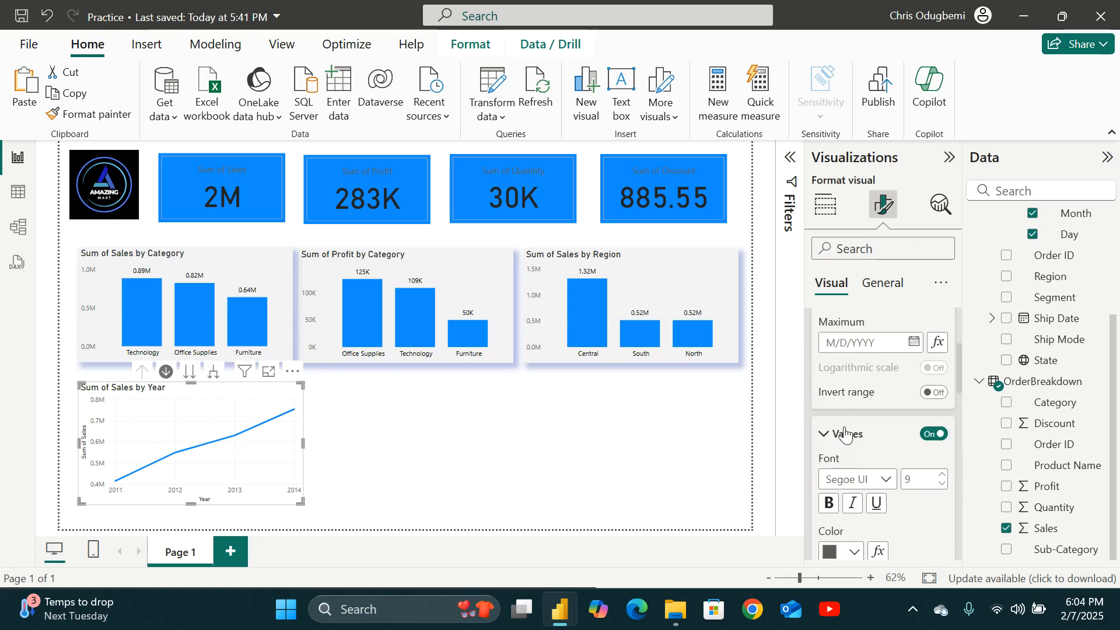
{"action": "scroll", "coordinate": [844, 434], "scroll_direction": "down", "scroll_amount": 2}
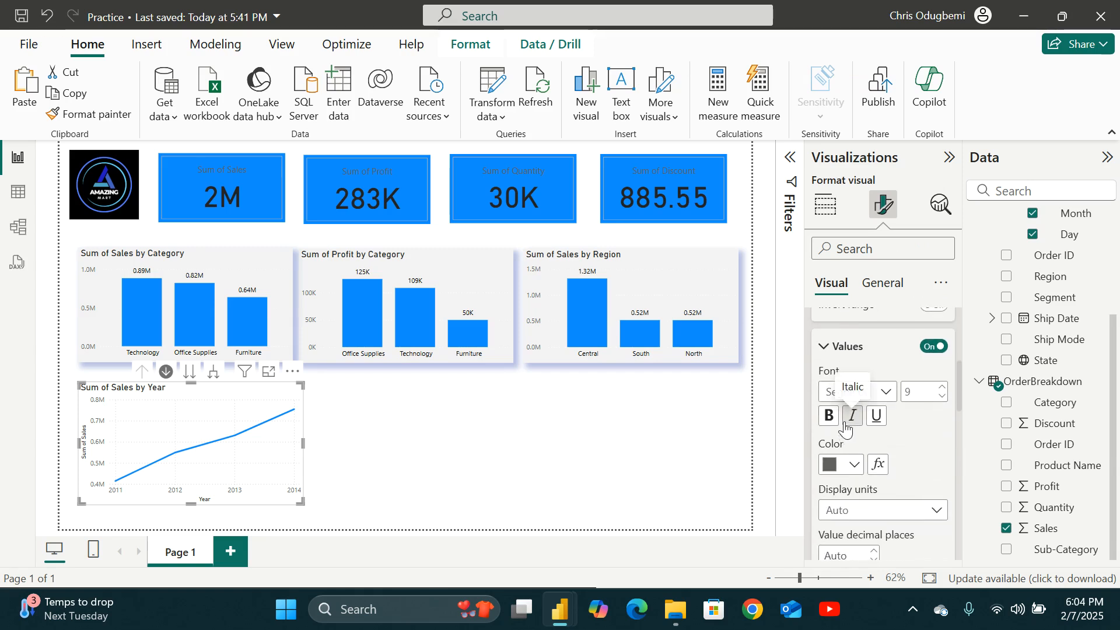
{"action": "left_click", "coordinate": [847, 466]}
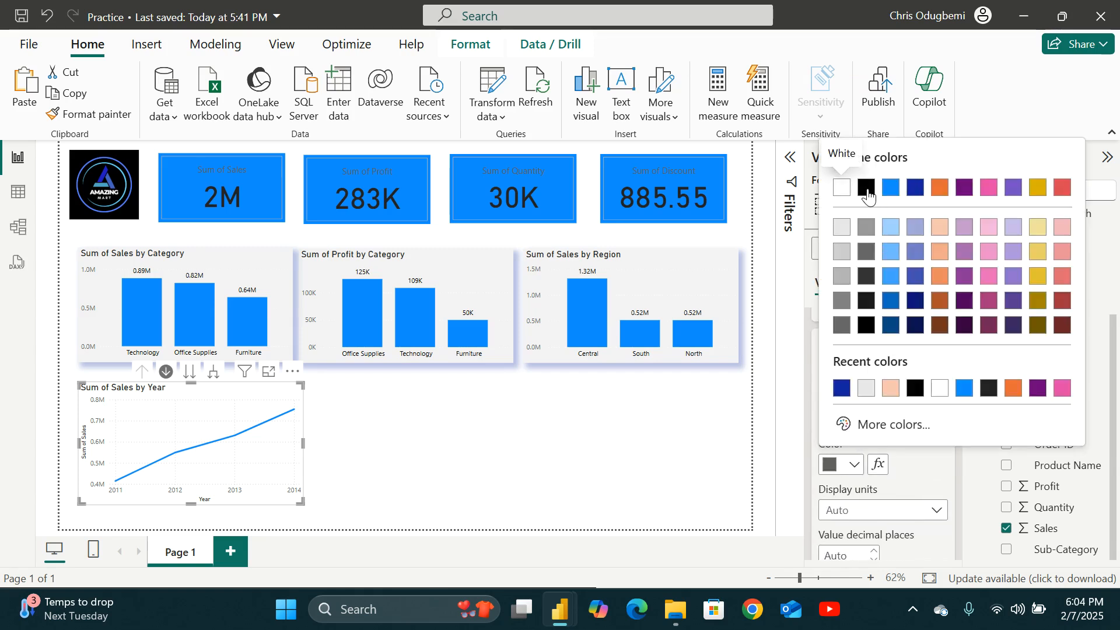
{"action": "left_click", "coordinate": [866, 188]}
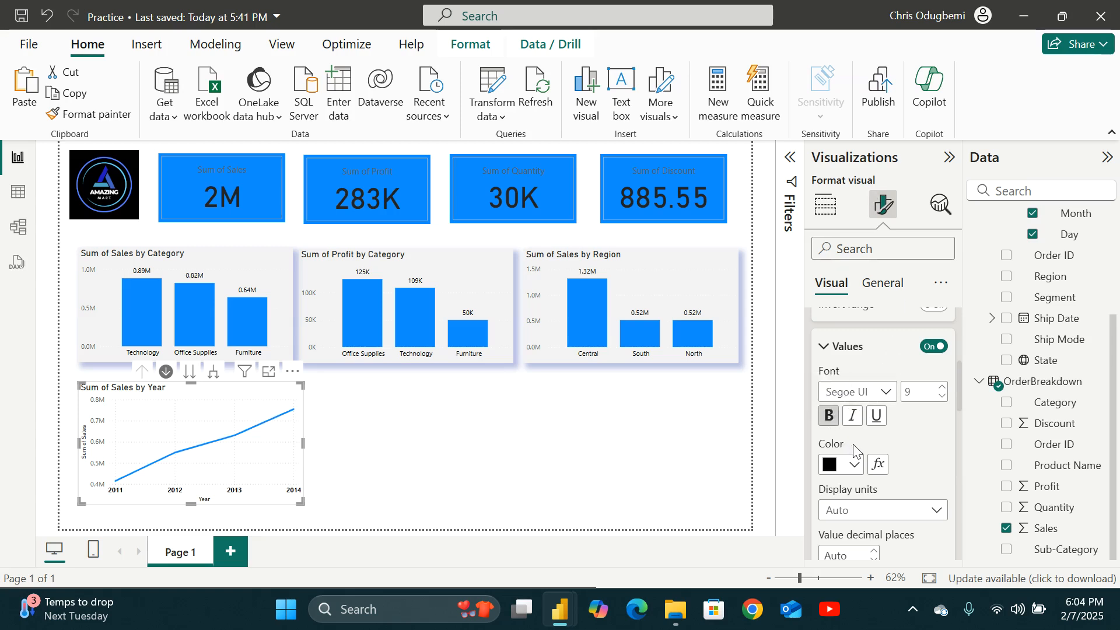
Turn off the line chart's X-axis title and collapse the Values and Title sections.
{"action": "scroll", "coordinate": [850, 452], "scroll_direction": "down", "scroll_amount": 2}
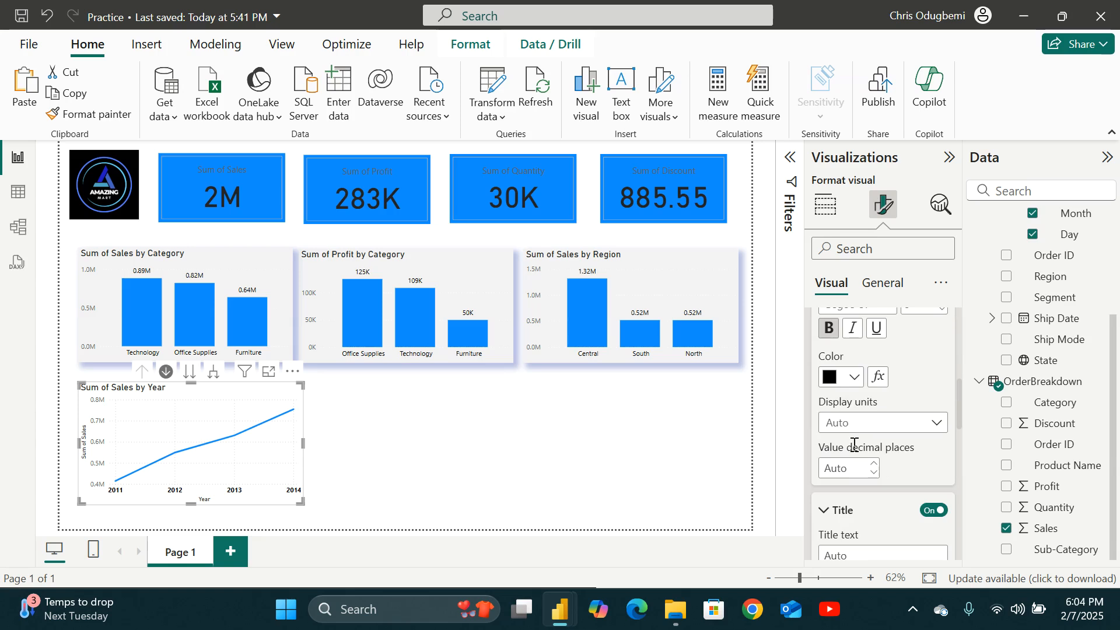
{"action": "left_click", "coordinate": [930, 516]}
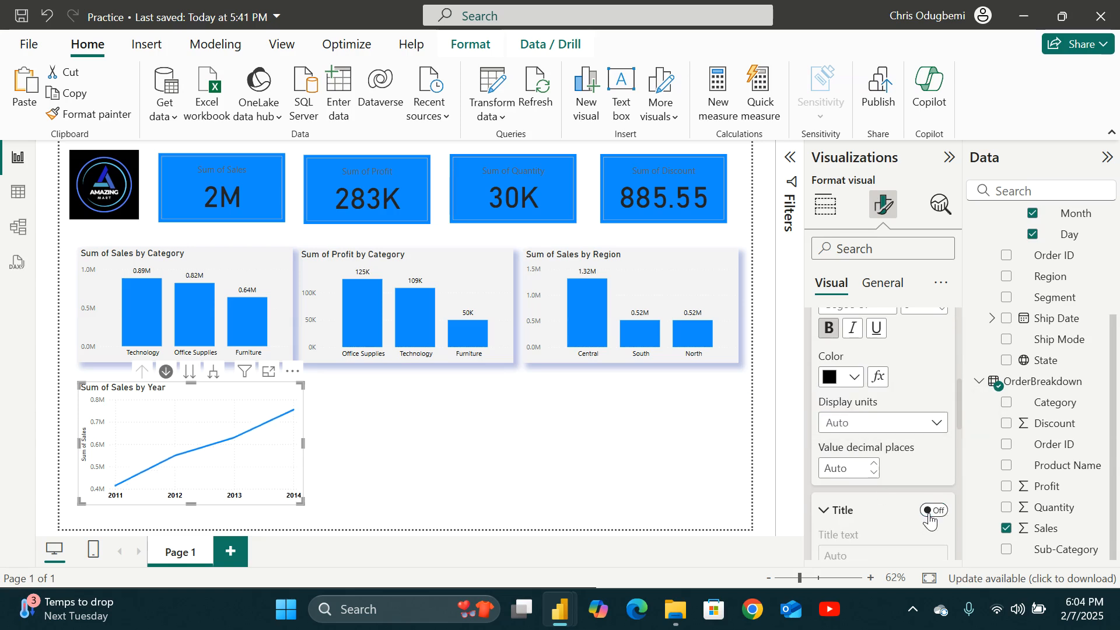
{"action": "scroll", "coordinate": [935, 503], "scroll_direction": "down", "scroll_amount": 4}
{"action": "scroll", "coordinate": [935, 503], "scroll_direction": "up", "scroll_amount": 8}
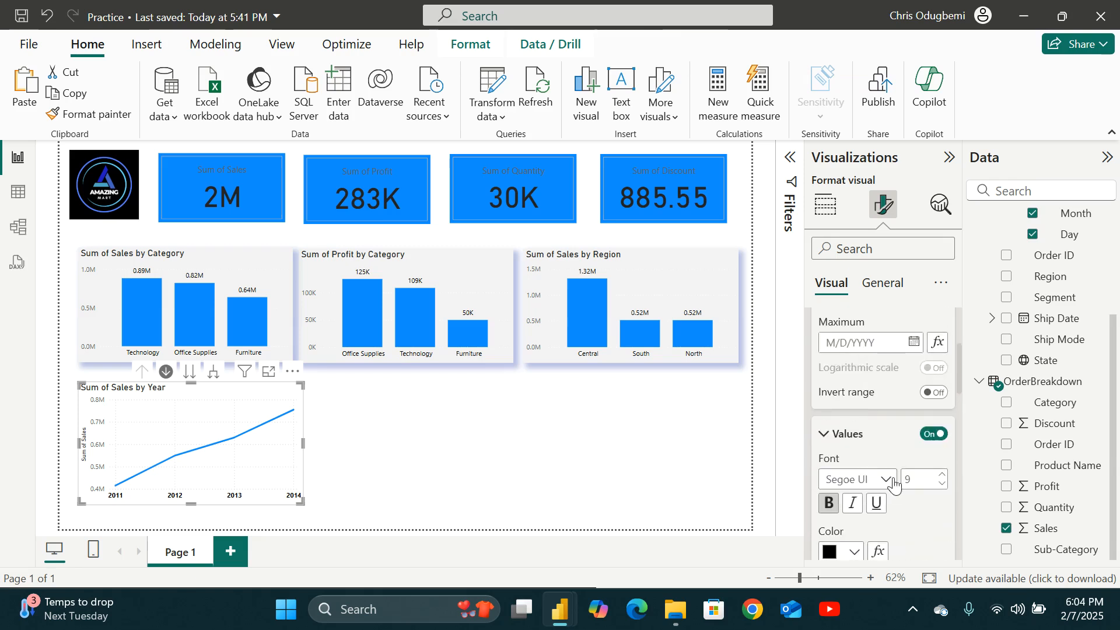
{"action": "scroll", "coordinate": [897, 467], "scroll_direction": "down", "scroll_amount": 1}
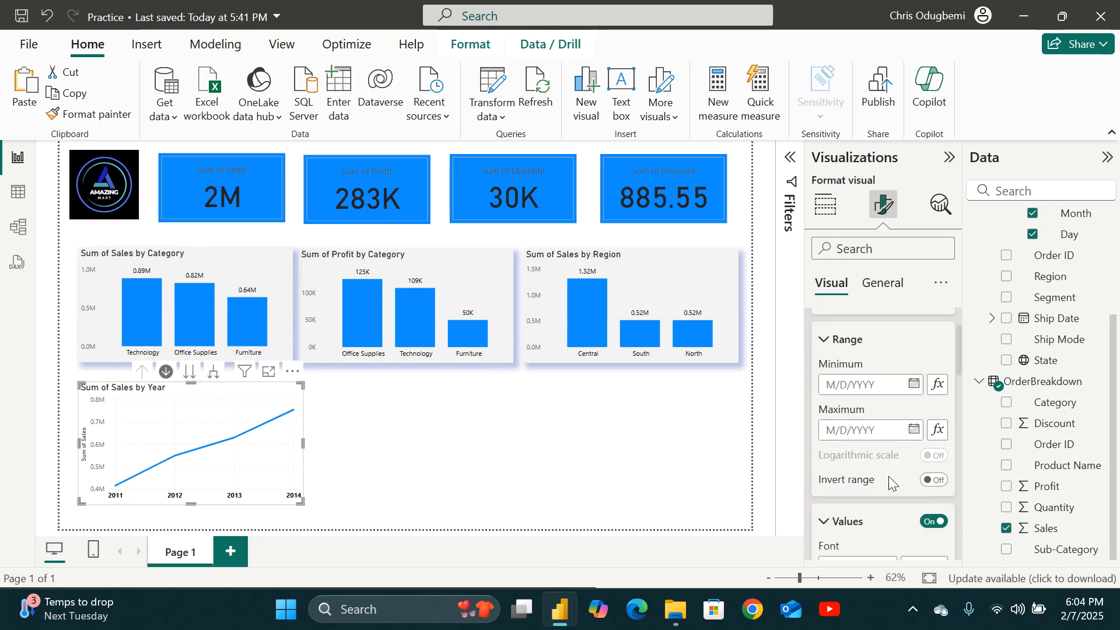
{"action": "left_click", "coordinate": [824, 522]}
{"action": "scroll", "coordinate": [828, 522], "scroll_direction": "down", "scroll_amount": 5}
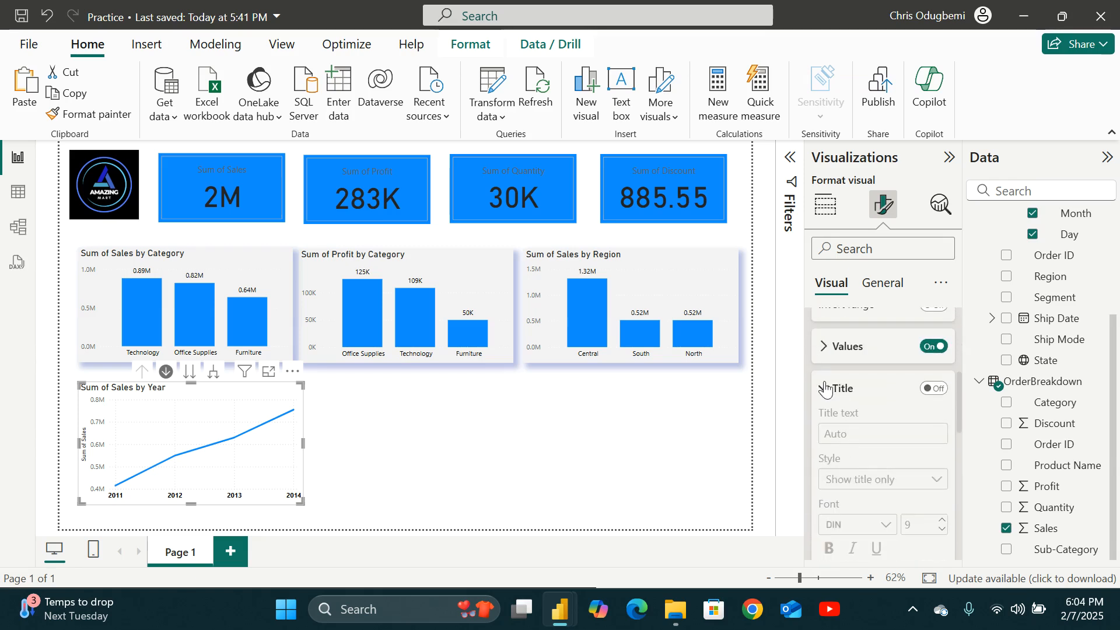
{"action": "left_click", "coordinate": [824, 394]}
Set the Y-axis values to black bold text and turn off the Y-axis title.
{"action": "scroll", "coordinate": [825, 385], "scroll_direction": "down", "scroll_amount": 2}
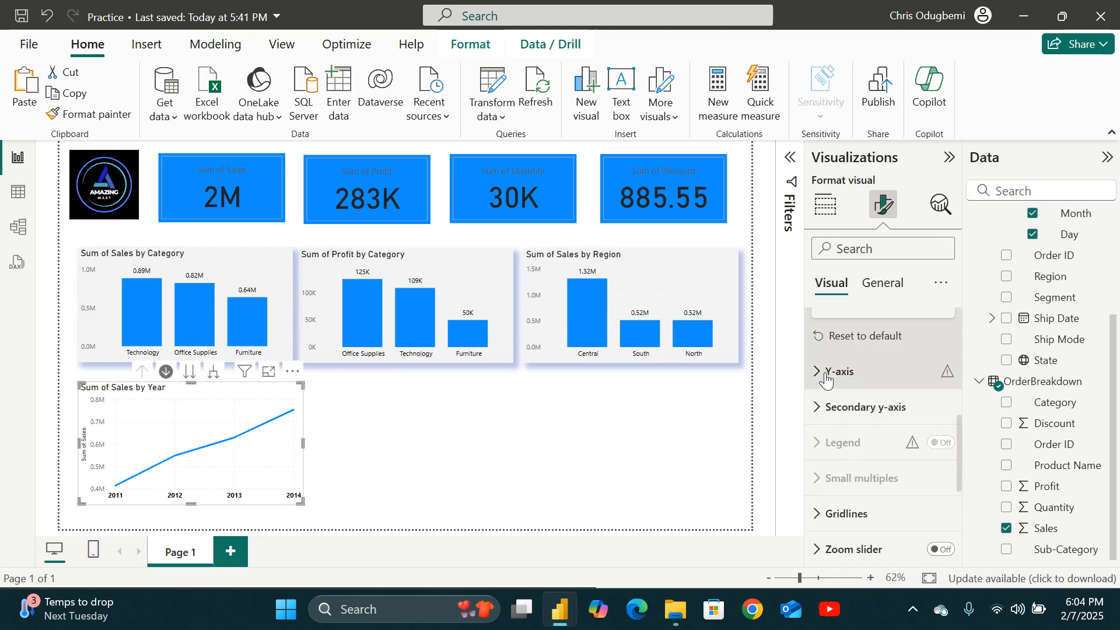
{"action": "left_click", "coordinate": [823, 376]}
{"action": "scroll", "coordinate": [873, 440], "scroll_direction": "down", "scroll_amount": 3}
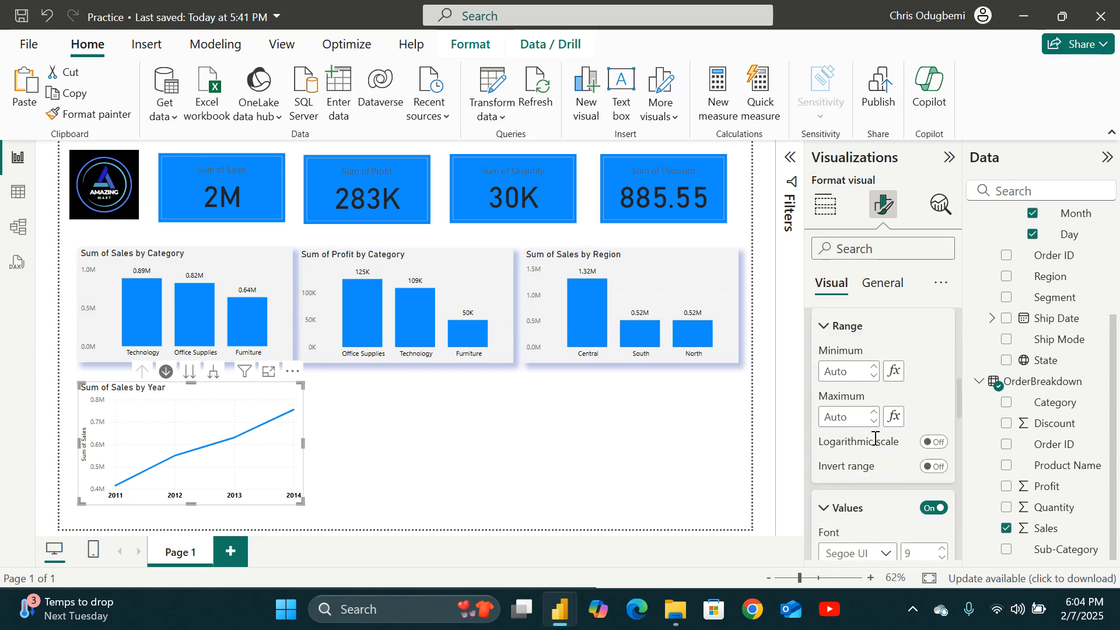
{"action": "scroll", "coordinate": [869, 446], "scroll_direction": "down", "scroll_amount": 5}
{"action": "scroll", "coordinate": [863, 449], "scroll_direction": "up", "scroll_amount": 5}
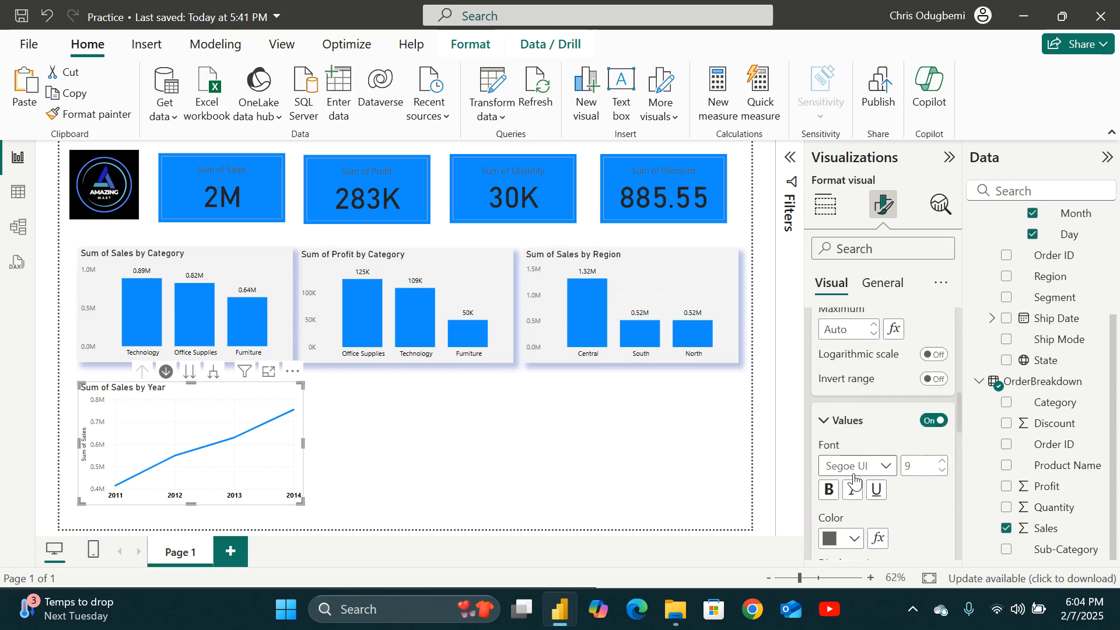
{"action": "scroll", "coordinate": [858, 453], "scroll_direction": "down", "scroll_amount": 3}
{"action": "left_click", "coordinate": [854, 450]}
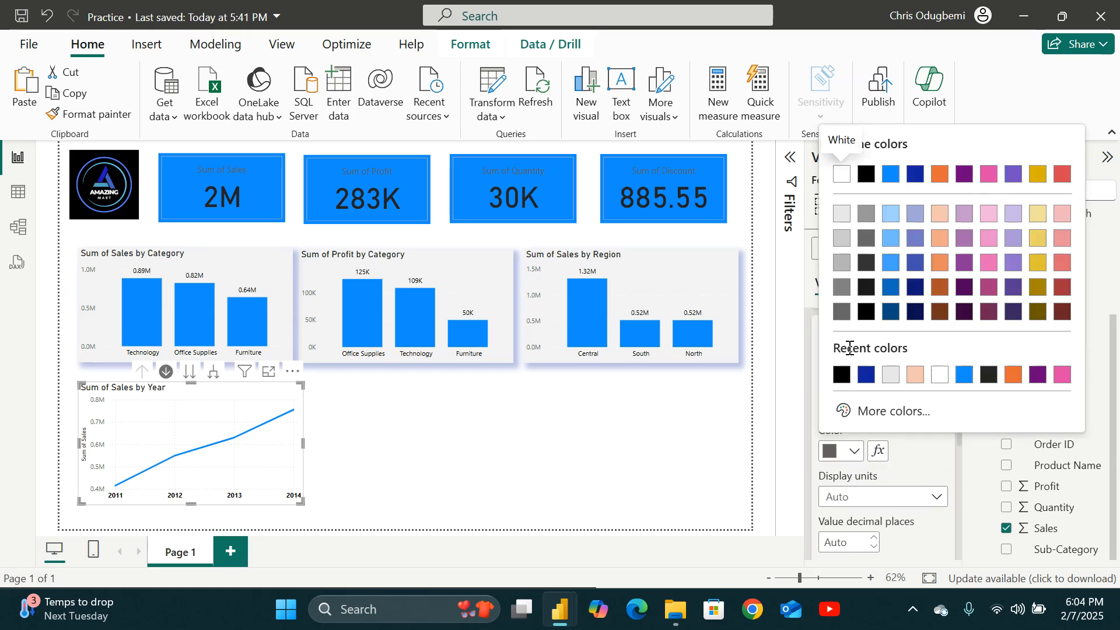
{"action": "left_click", "coordinate": [866, 175]}
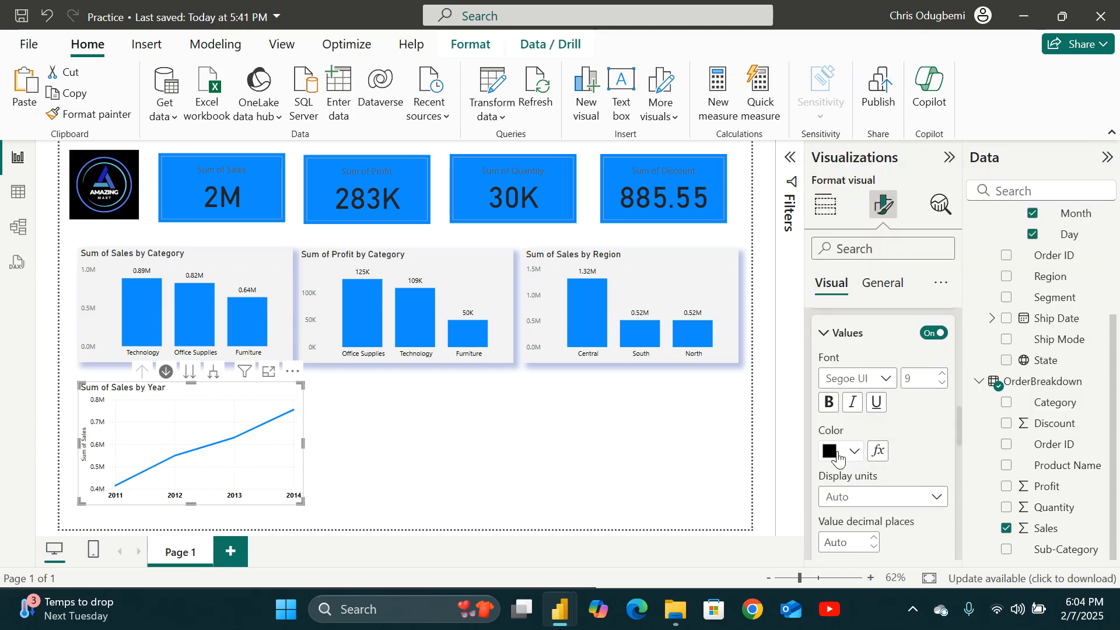
{"action": "left_click", "coordinate": [828, 402]}
{"action": "scroll", "coordinate": [927, 433], "scroll_direction": "down", "scroll_amount": 3}
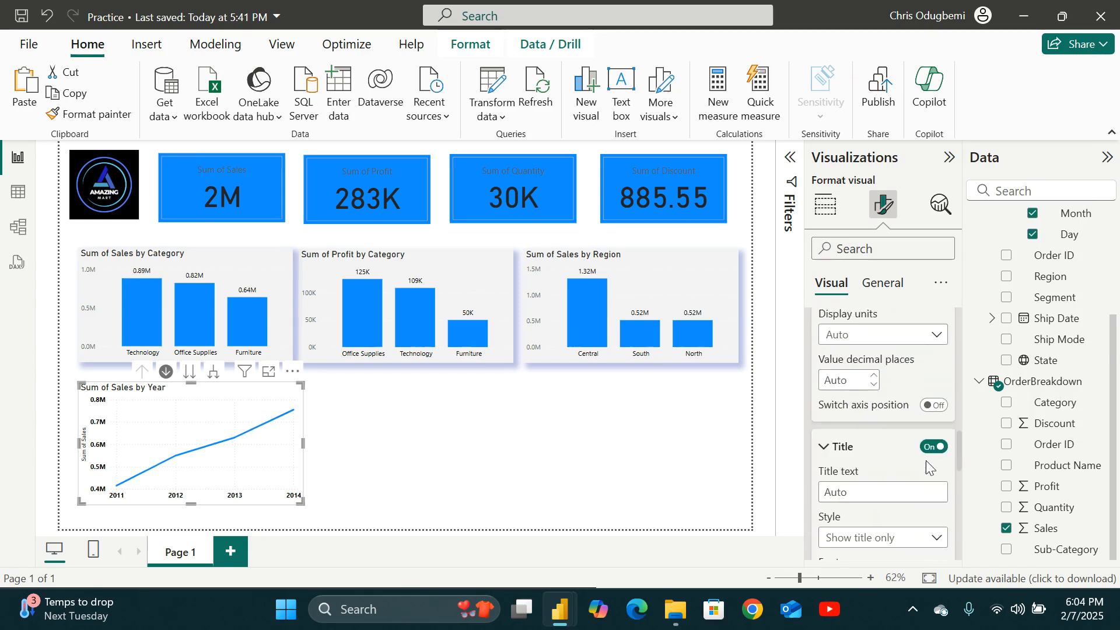
{"action": "left_click", "coordinate": [936, 435]}
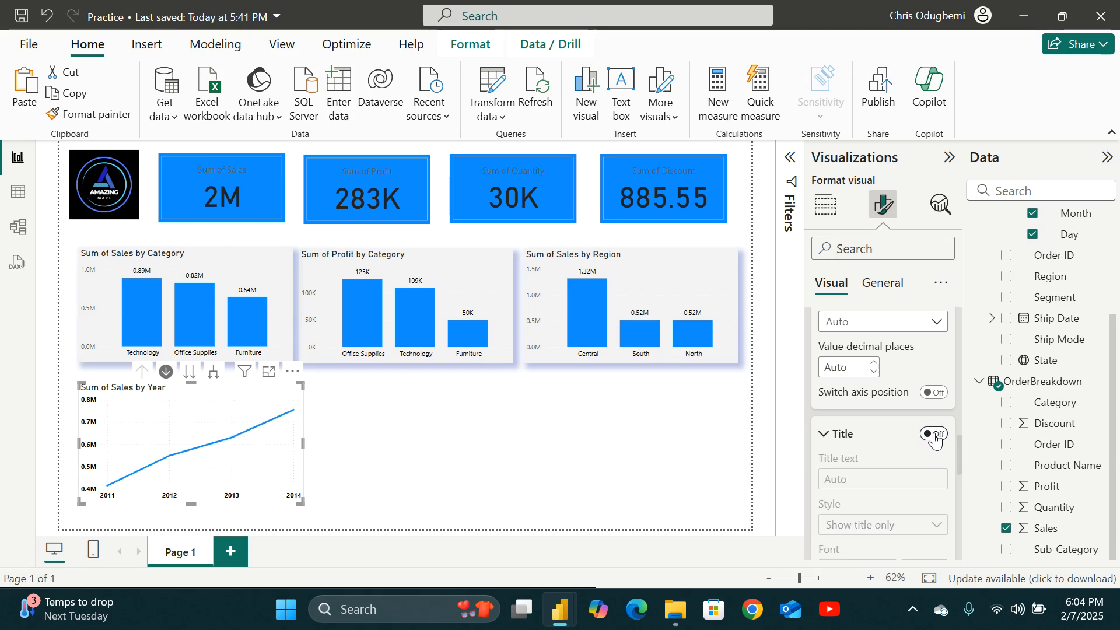
Turn on the zoom slider for the line chart.
{"action": "scroll", "coordinate": [865, 450], "scroll_direction": "down", "scroll_amount": 4}
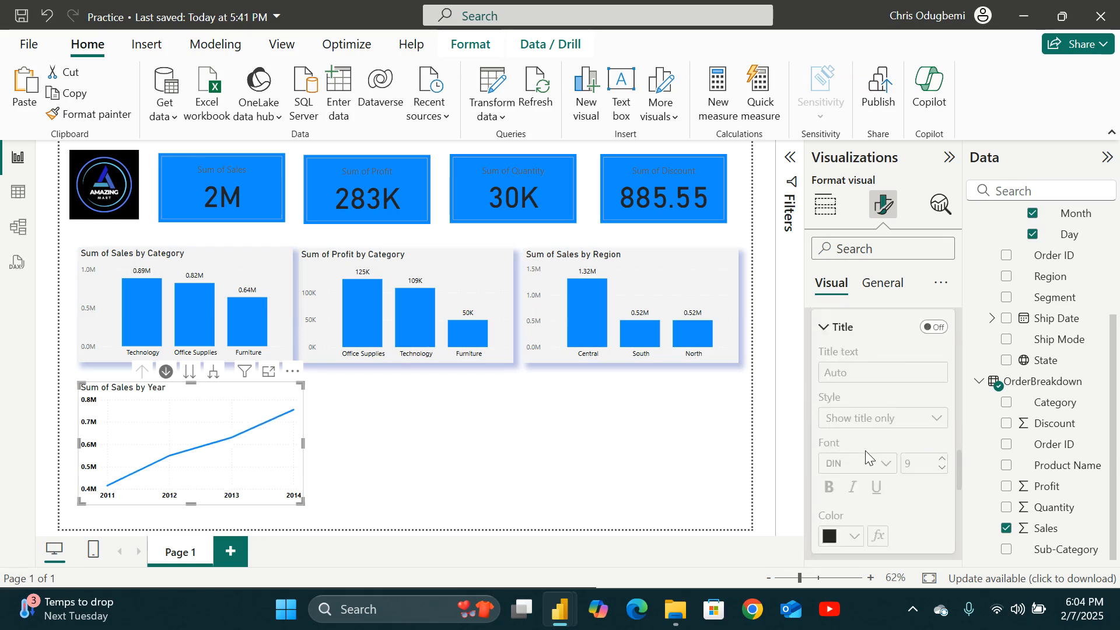
{"action": "scroll", "coordinate": [861, 476], "scroll_direction": "down", "scroll_amount": 2}
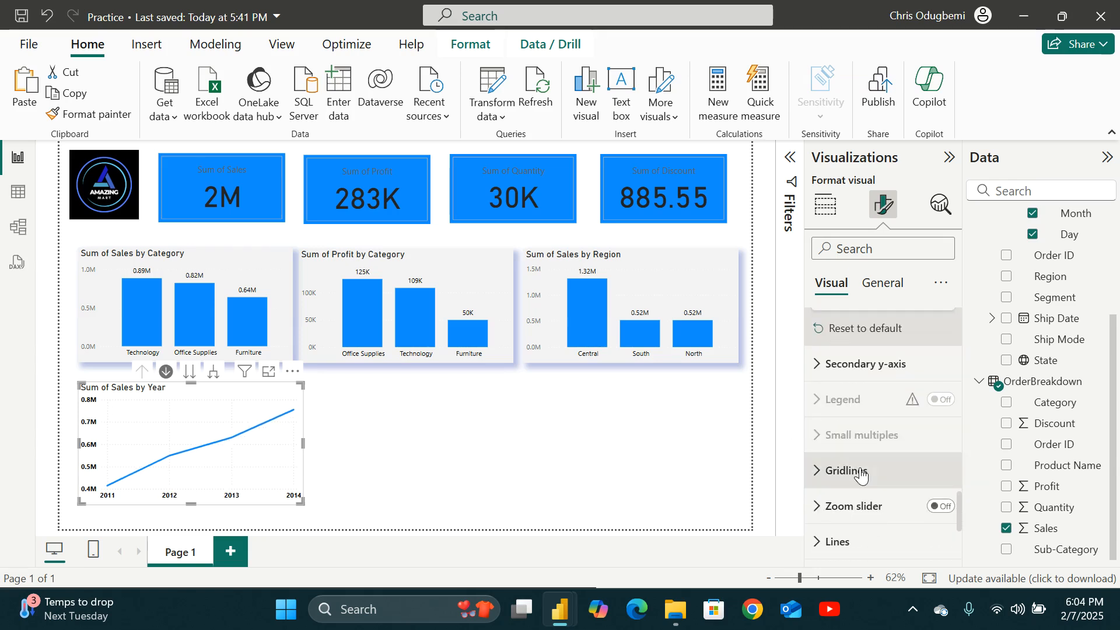
{"action": "scroll", "coordinate": [866, 441], "scroll_direction": "down", "scroll_amount": 2}
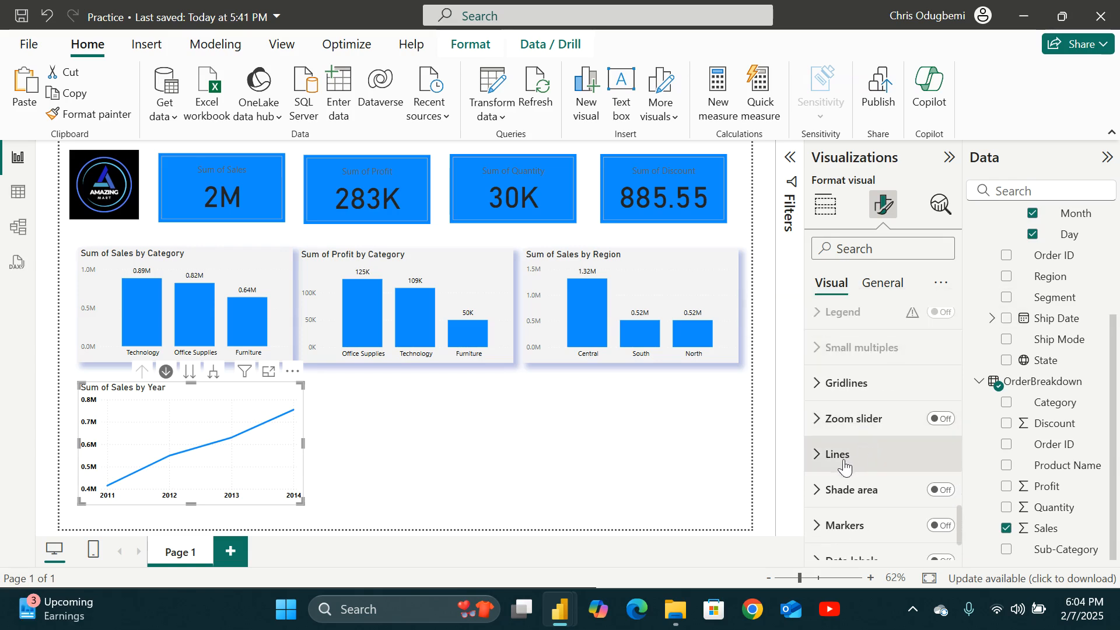
{"action": "left_click", "coordinate": [822, 457]}
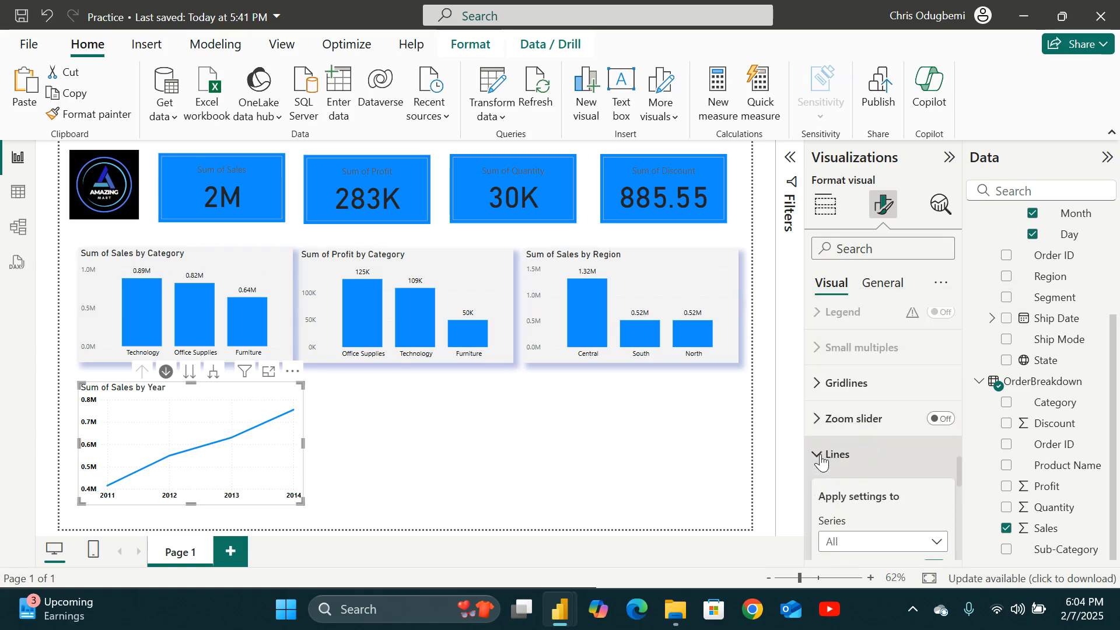
{"action": "scroll", "coordinate": [878, 471], "scroll_direction": "down", "scroll_amount": 2}
{"action": "scroll", "coordinate": [879, 470], "scroll_direction": "up", "scroll_amount": 2}
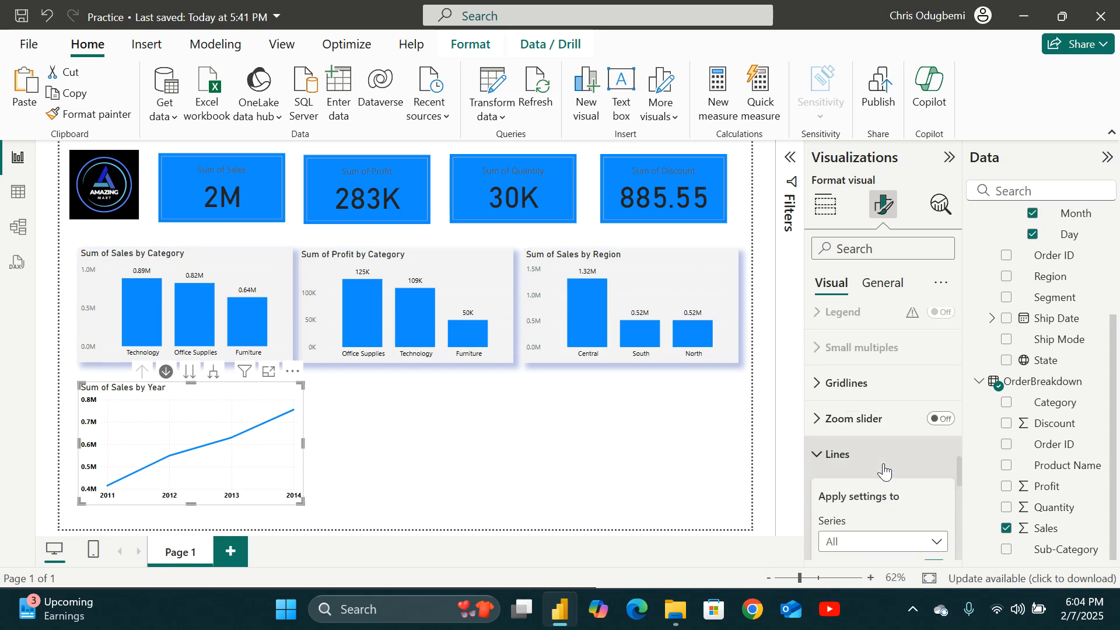
{"action": "left_click", "coordinate": [814, 386]}
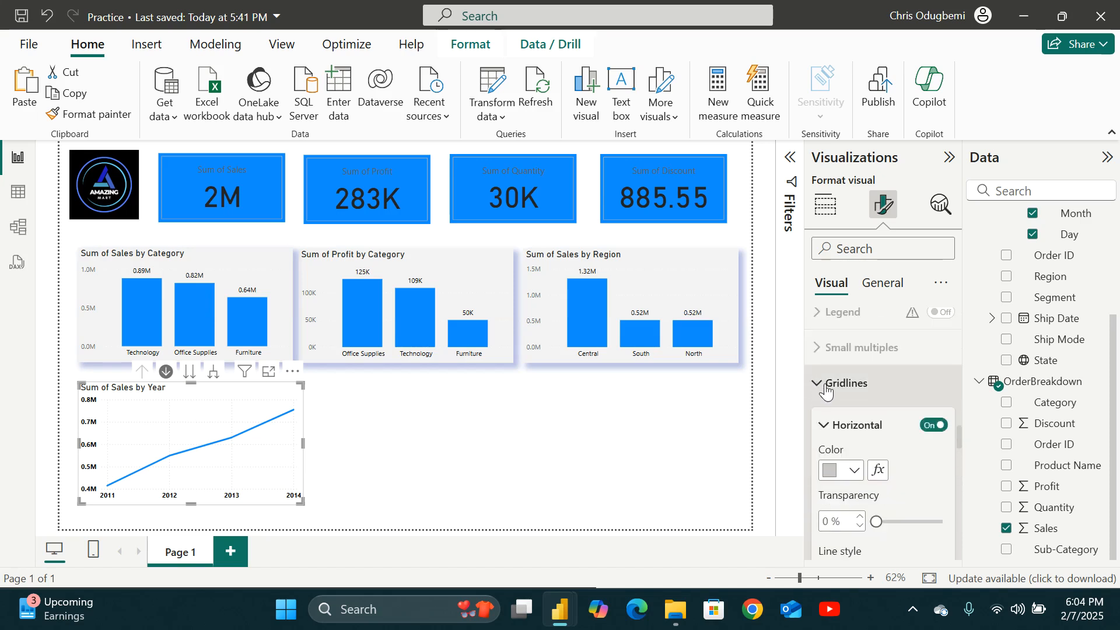
{"action": "left_click", "coordinate": [826, 389]}
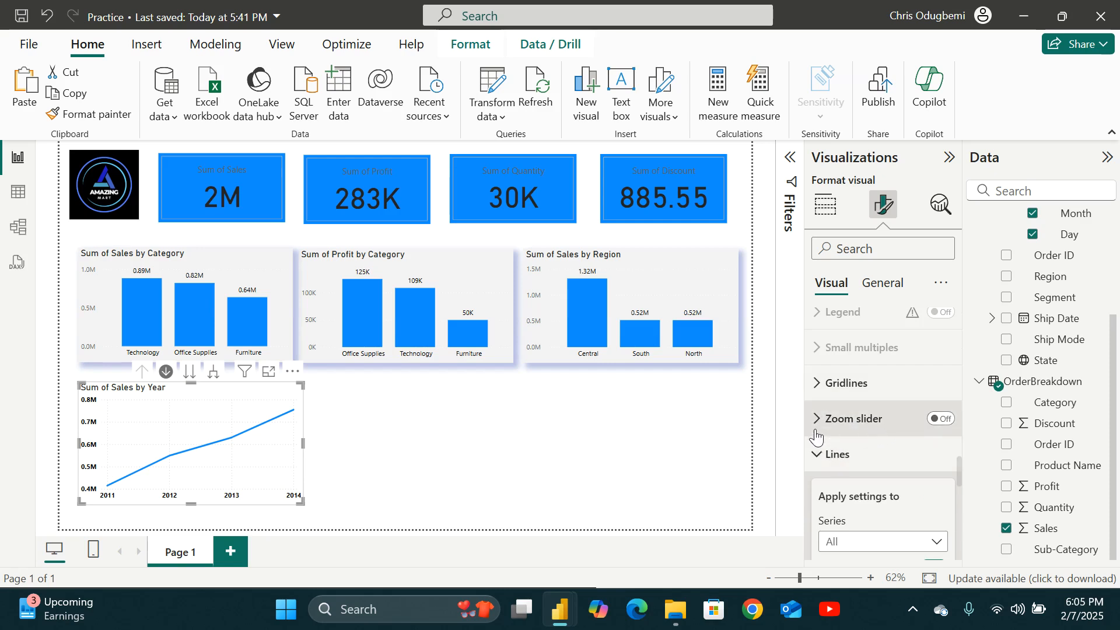
{"action": "left_click", "coordinate": [815, 453]}
{"action": "left_click", "coordinate": [817, 419]}
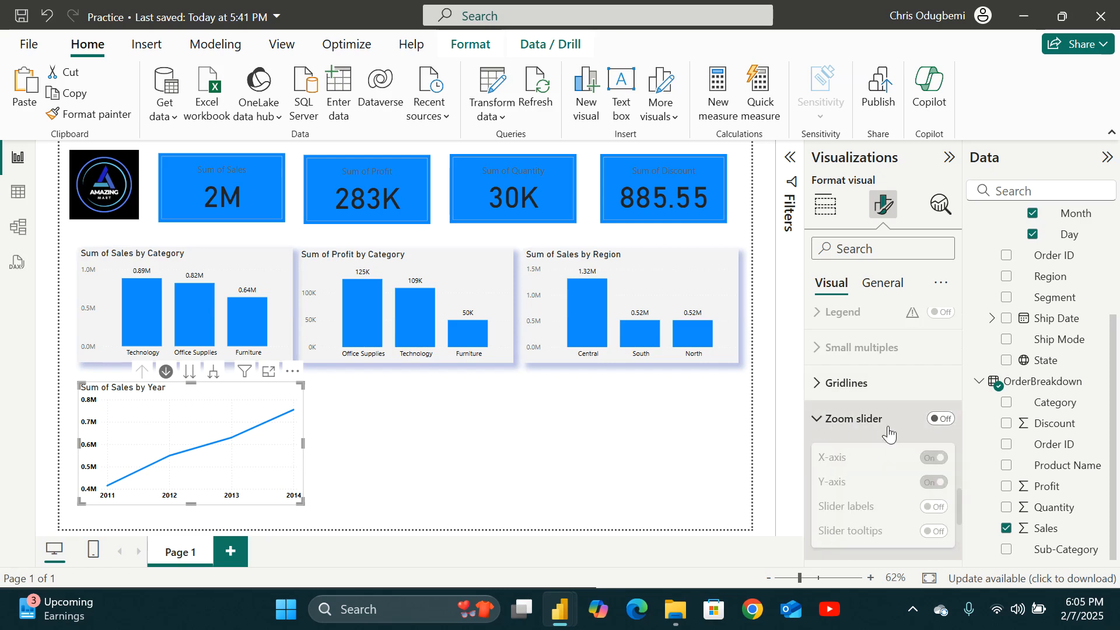
{"action": "left_click", "coordinate": [940, 420]}
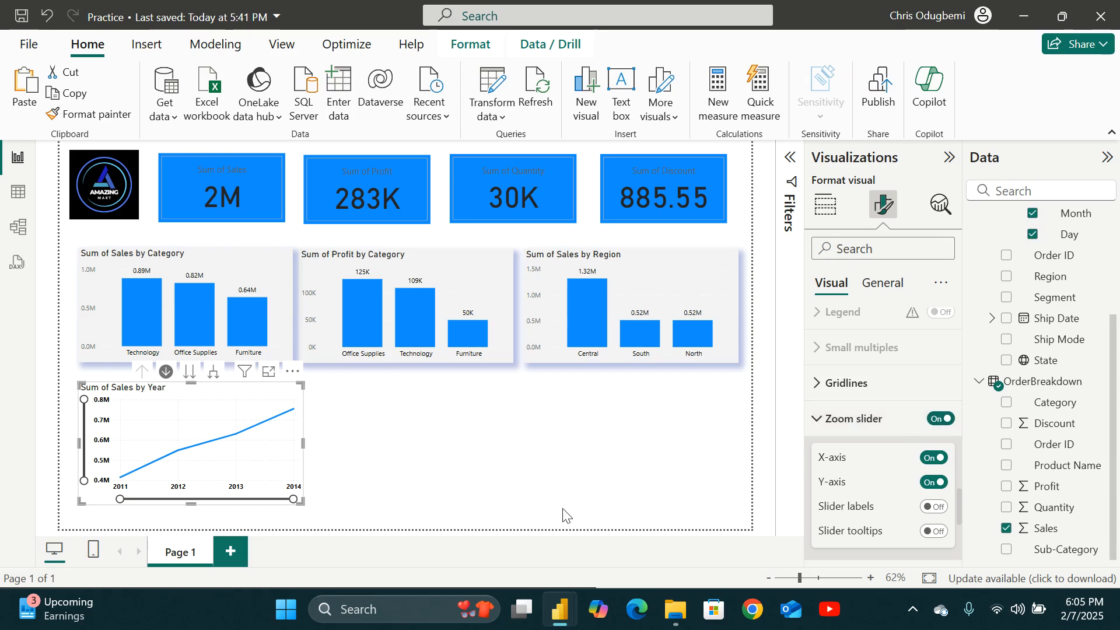
Drag the zoom slider handles to narrow and then restore the chart's year range.
{"action": "left_click_drag", "start_coordinate": [294, 500], "coordinate": [223, 508]}
{"action": "left_click_drag", "start_coordinate": [243, 500], "coordinate": [316, 498]}
{"action": "mouse_move", "coordinate": [84, 400]}
{"action": "left_mouse_down"}
{"action": "mouse_move", "coordinate": [83, 421]}
{"action": "mouse_move", "coordinate": [84, 399]}
{"action": "left_mouse_up"}
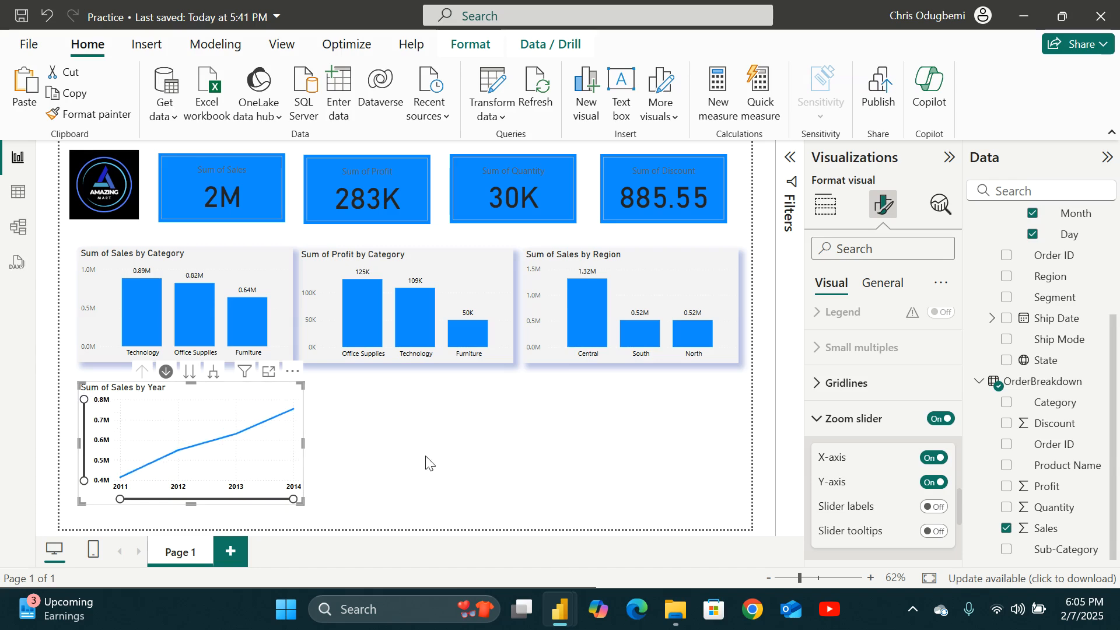
Turn on the shaded area under the line in the sales-by-year chart.
{"action": "scroll", "coordinate": [923, 472], "scroll_direction": "down", "scroll_amount": 3}
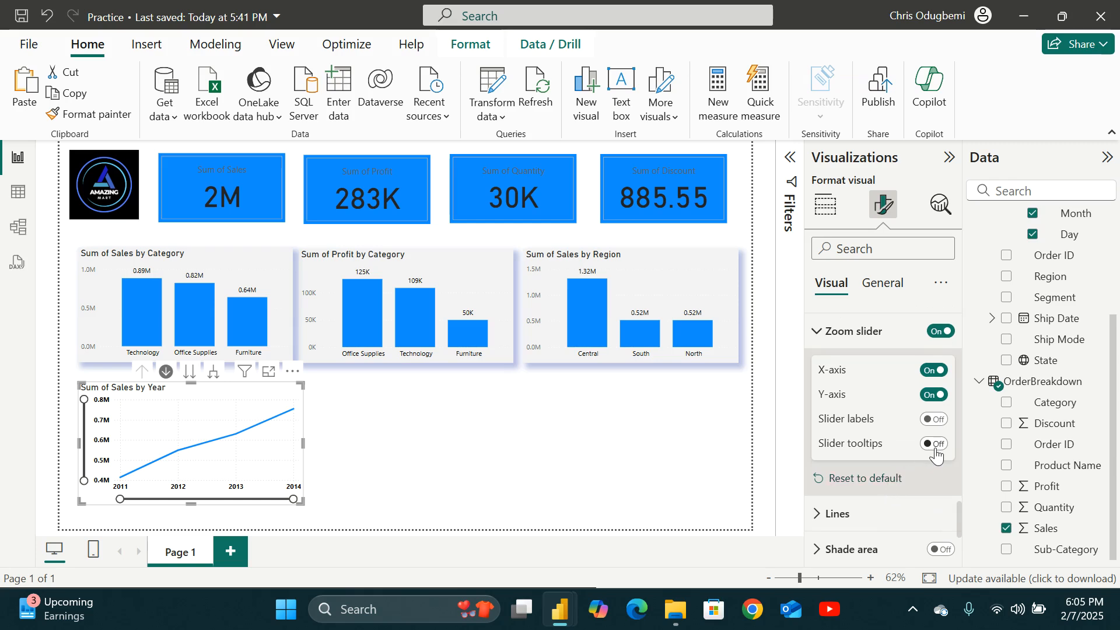
{"action": "left_click", "coordinate": [818, 331]}
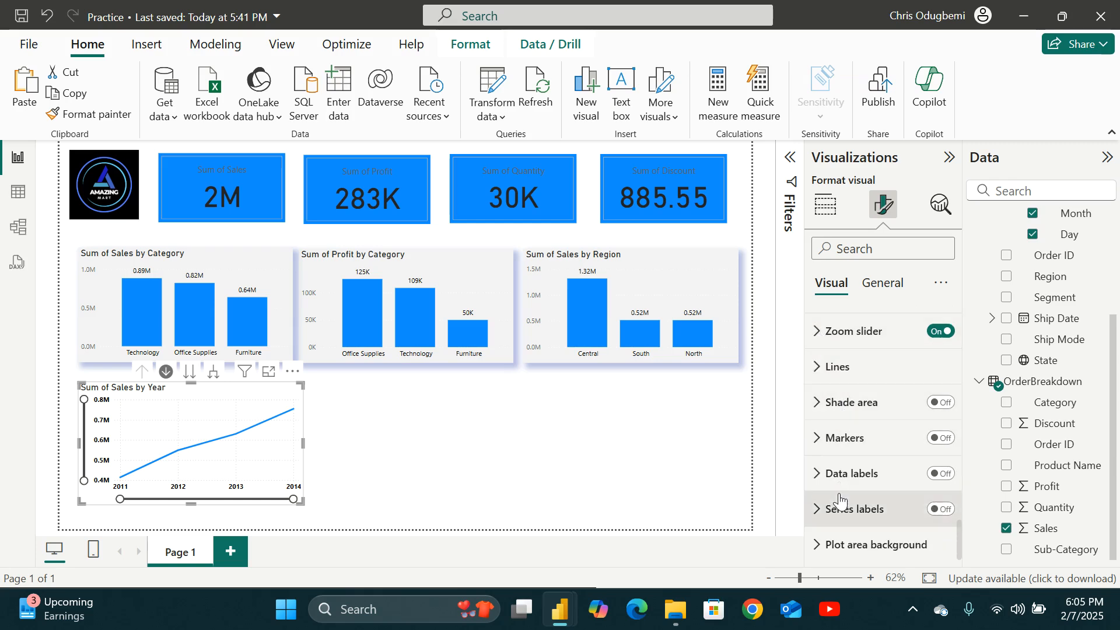
{"action": "left_click", "coordinate": [824, 408]}
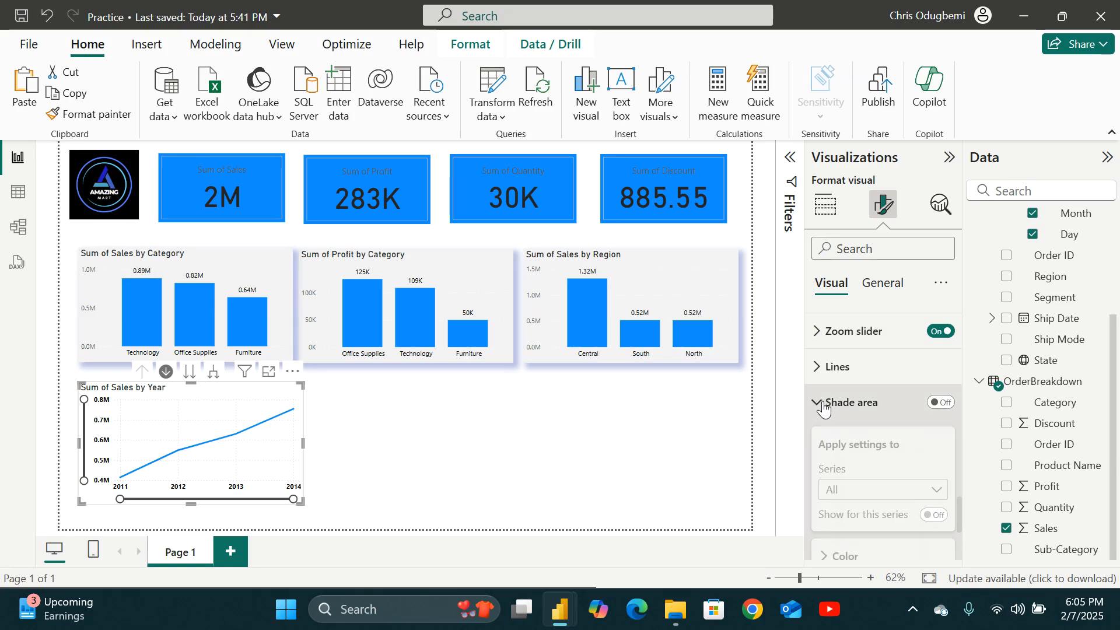
{"action": "left_click", "coordinate": [943, 404]}
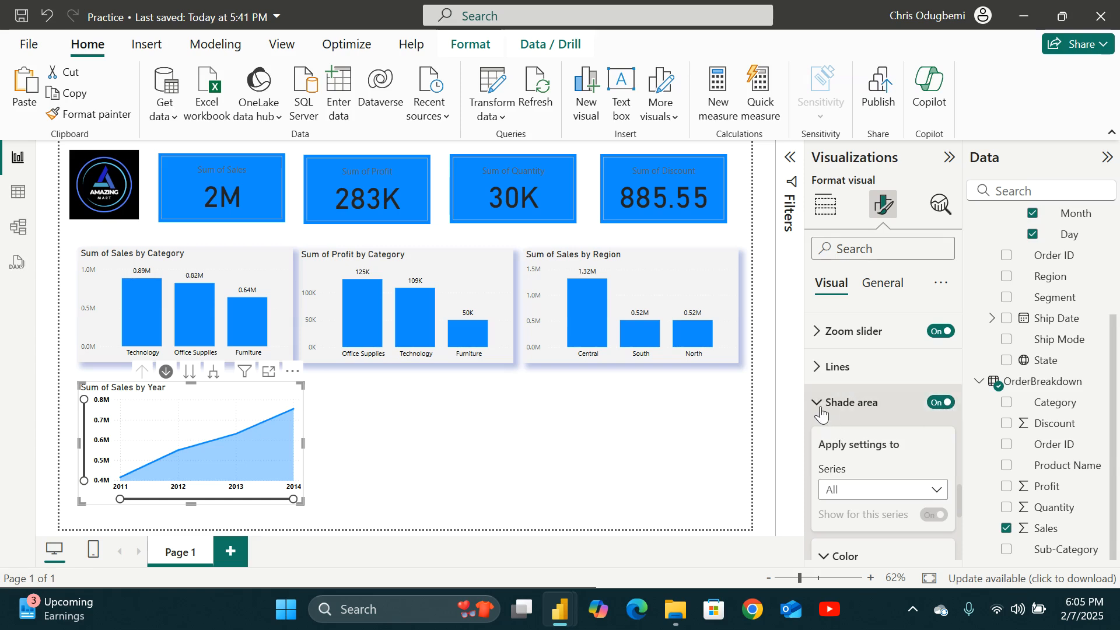
{"action": "scroll", "coordinate": [839, 420], "scroll_direction": "down", "scroll_amount": 3}
{"action": "scroll", "coordinate": [848, 425], "scroll_direction": "up", "scroll_amount": 1}
{"action": "scroll", "coordinate": [848, 424], "scroll_direction": "down", "scroll_amount": 1}
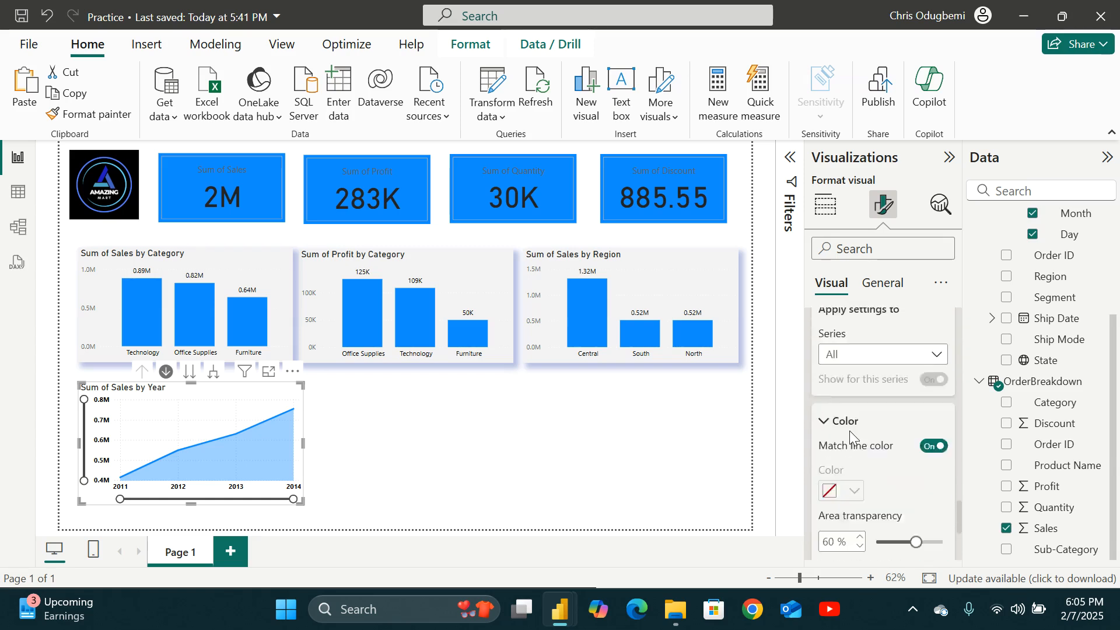
{"action": "scroll", "coordinate": [849, 431], "scroll_direction": "down", "scroll_amount": 1}
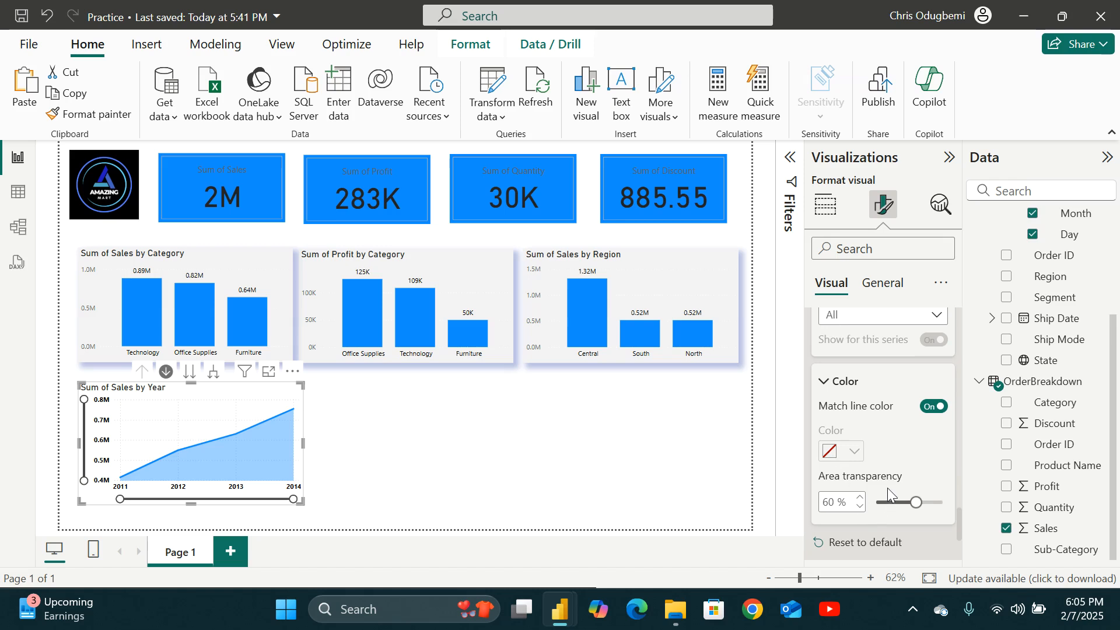
Turn on data labels and markers for the sales-by-year line chart.
{"action": "scroll", "coordinate": [887, 487], "scroll_direction": "down", "scroll_amount": 3}
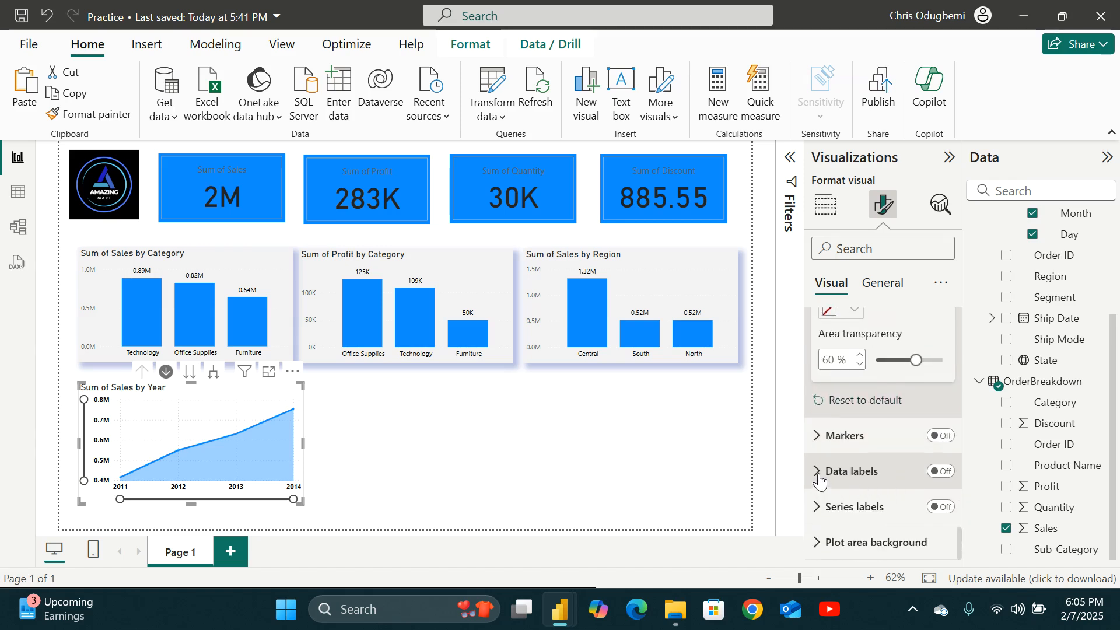
{"action": "left_click", "coordinate": [940, 472]}
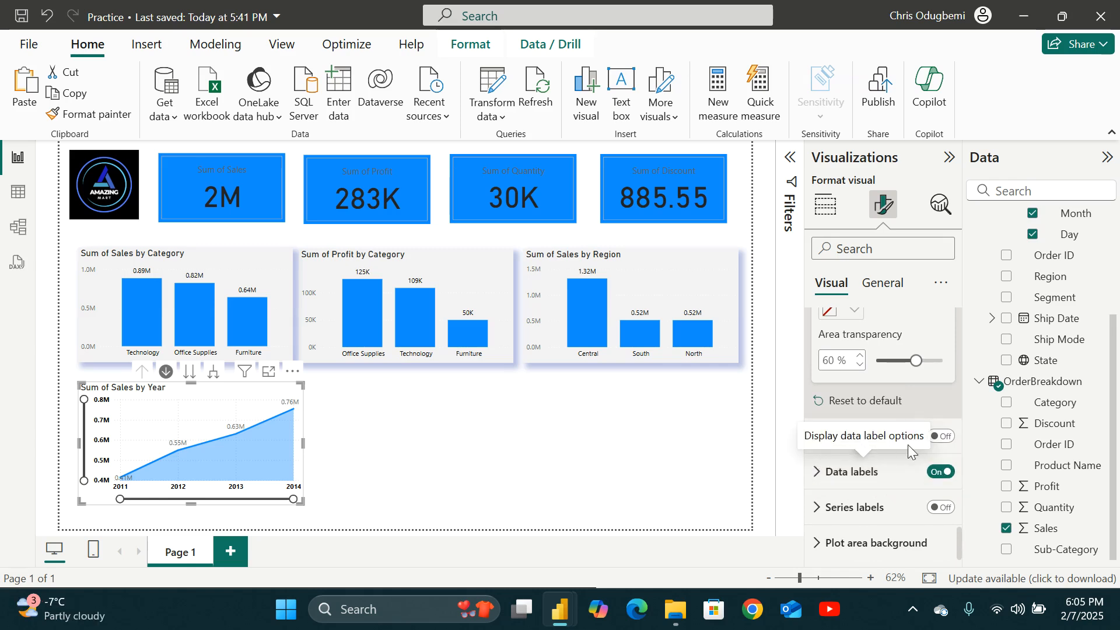
{"action": "left_click", "coordinate": [941, 438]}
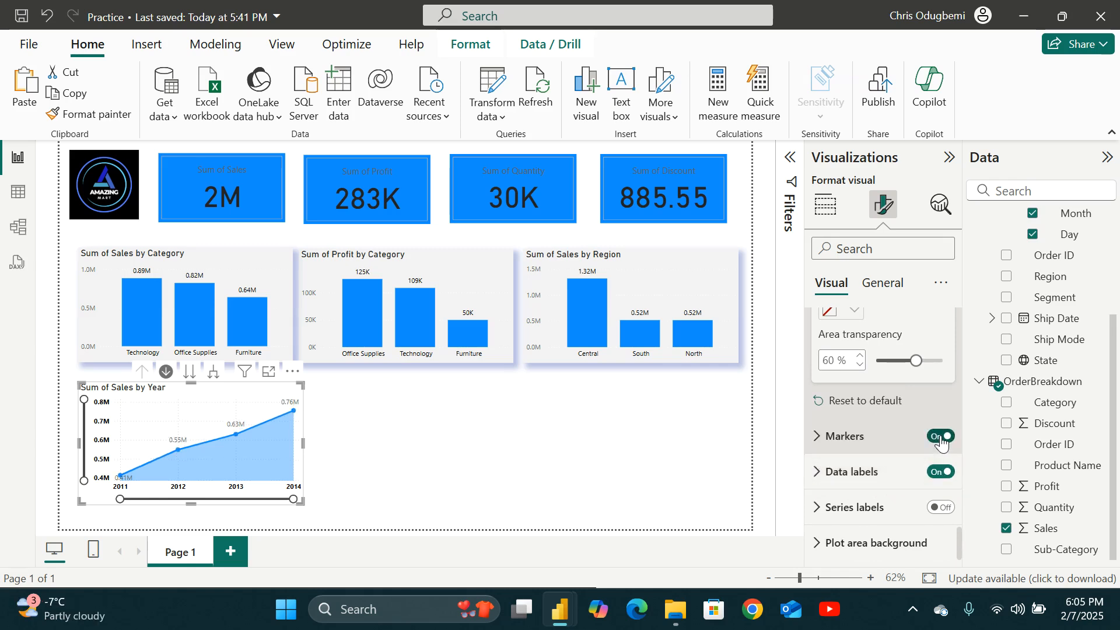
{"action": "left_click", "coordinate": [554, 479]}
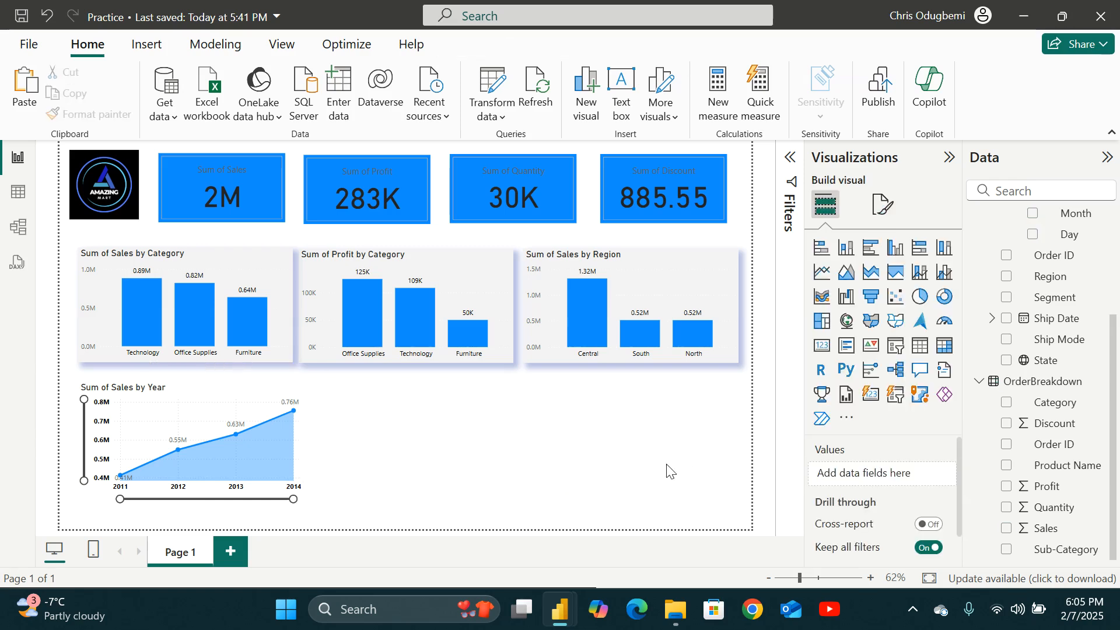
Turn series labels on and back off for the sales-by-year line chart.
{"action": "left_click", "coordinate": [252, 396]}
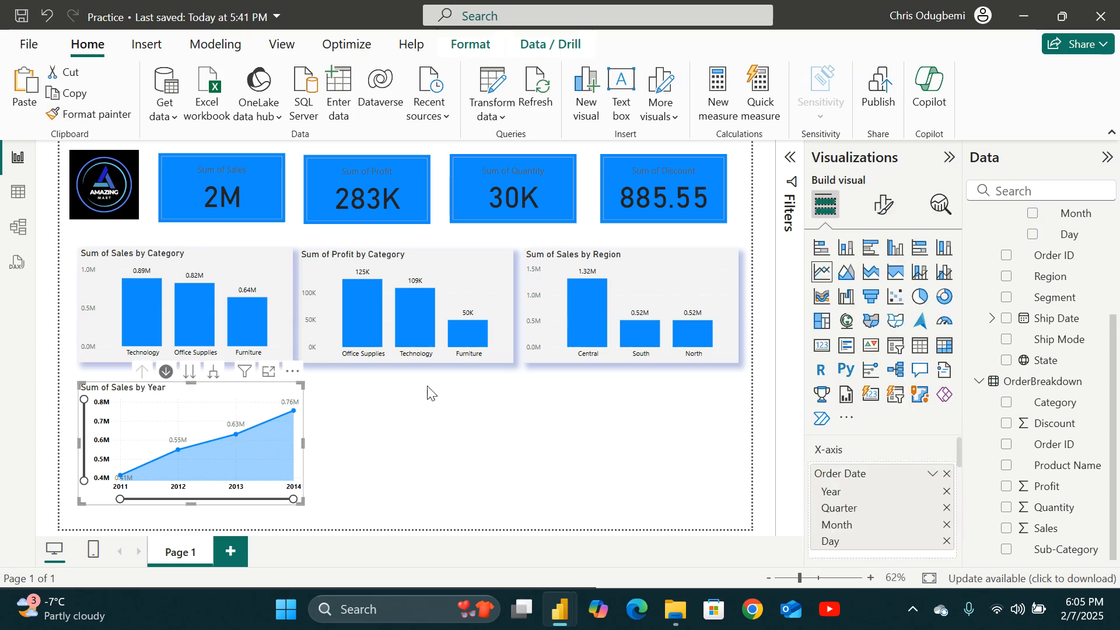
{"action": "left_click", "coordinate": [884, 204]}
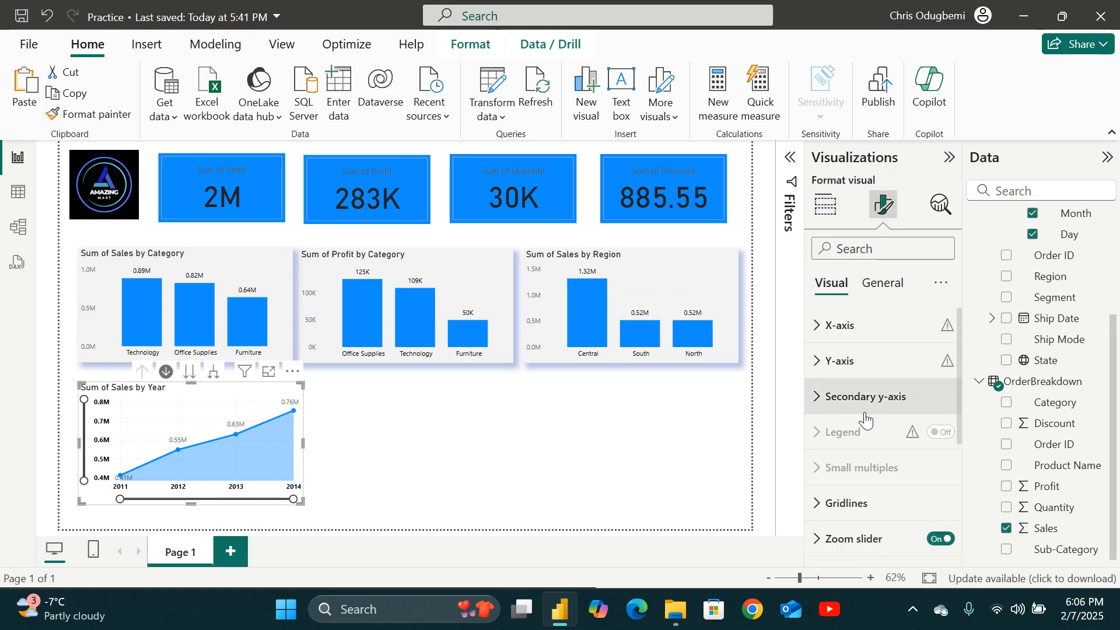
{"action": "scroll", "coordinate": [862, 408], "scroll_direction": "down", "scroll_amount": 5}
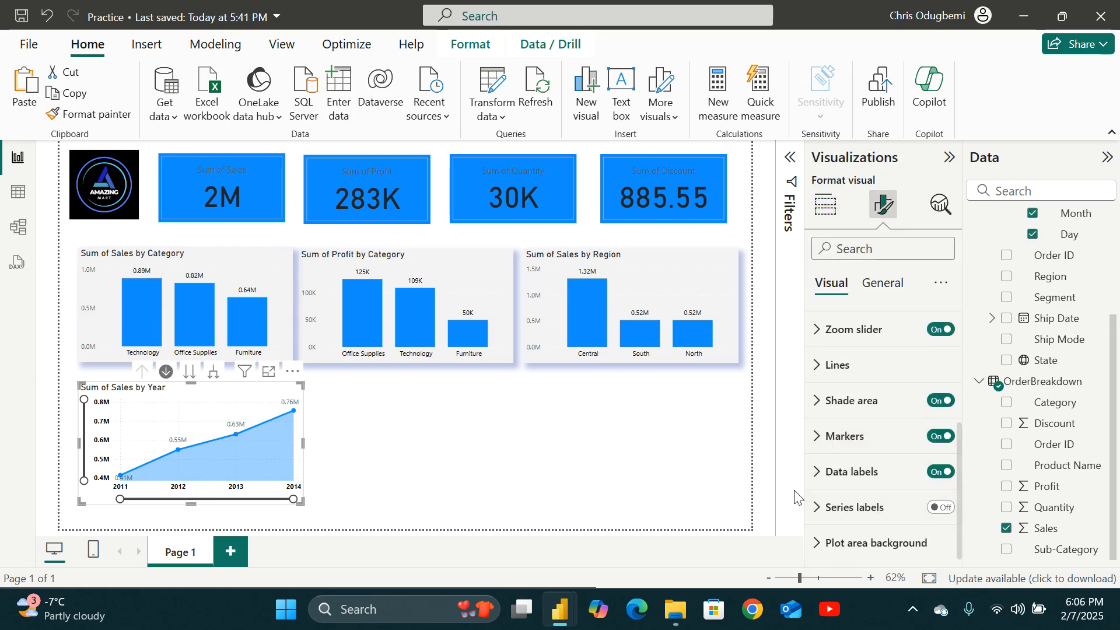
{"action": "left_click", "coordinate": [820, 512]}
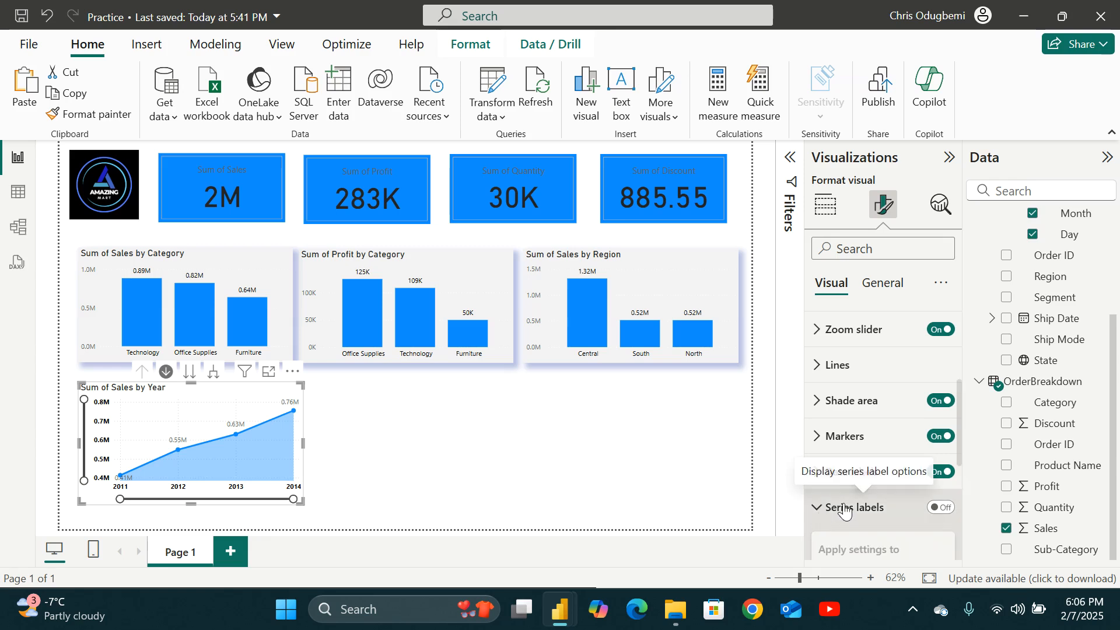
{"action": "left_click", "coordinate": [941, 508]}
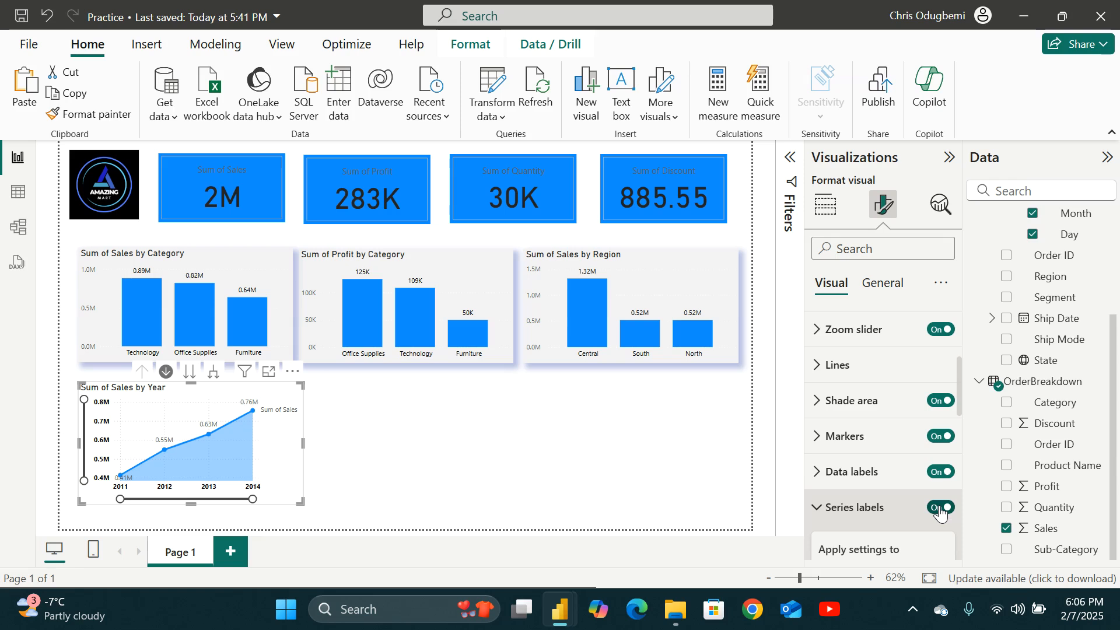
{"action": "left_click", "coordinate": [941, 508]}
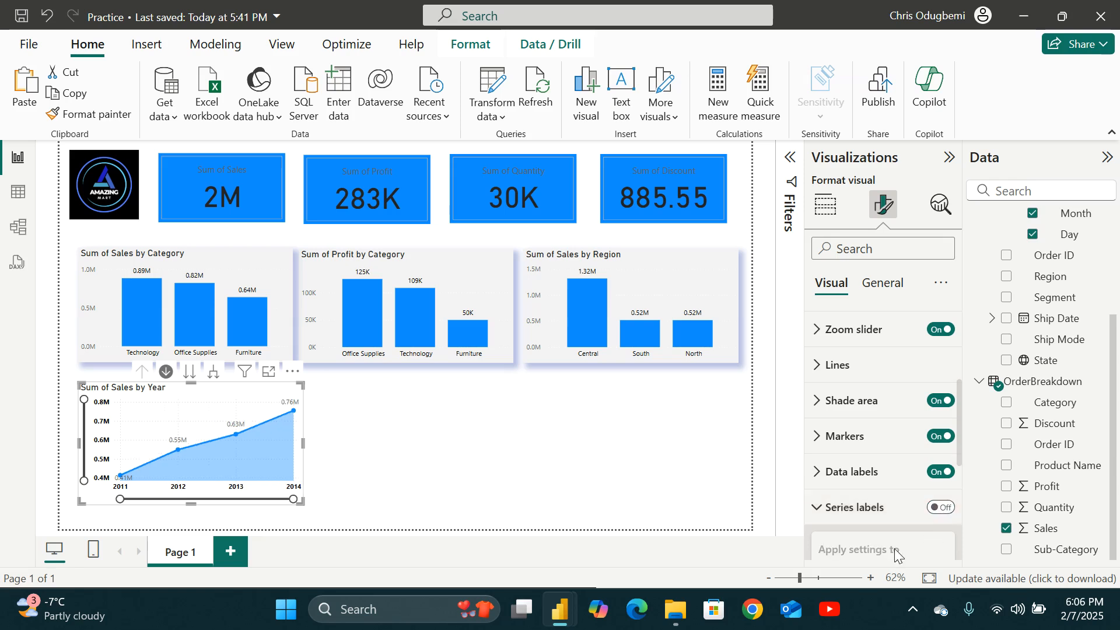
Open and close the line chart's plot area background options.
{"action": "scroll", "coordinate": [875, 514], "scroll_direction": "down", "scroll_amount": 4}
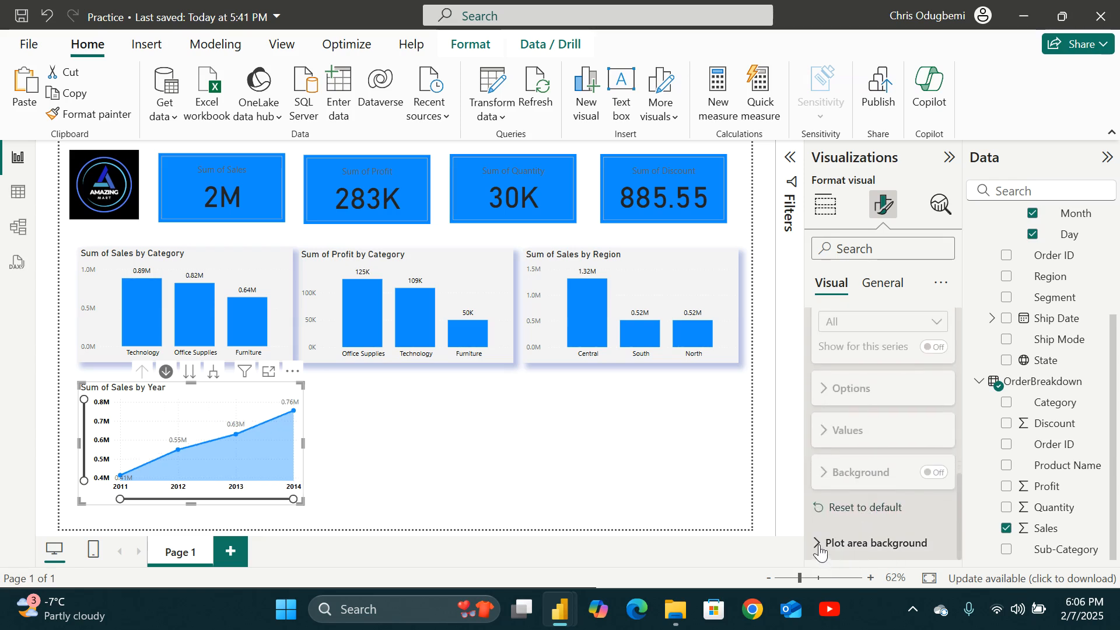
{"action": "left_click", "coordinate": [819, 544]}
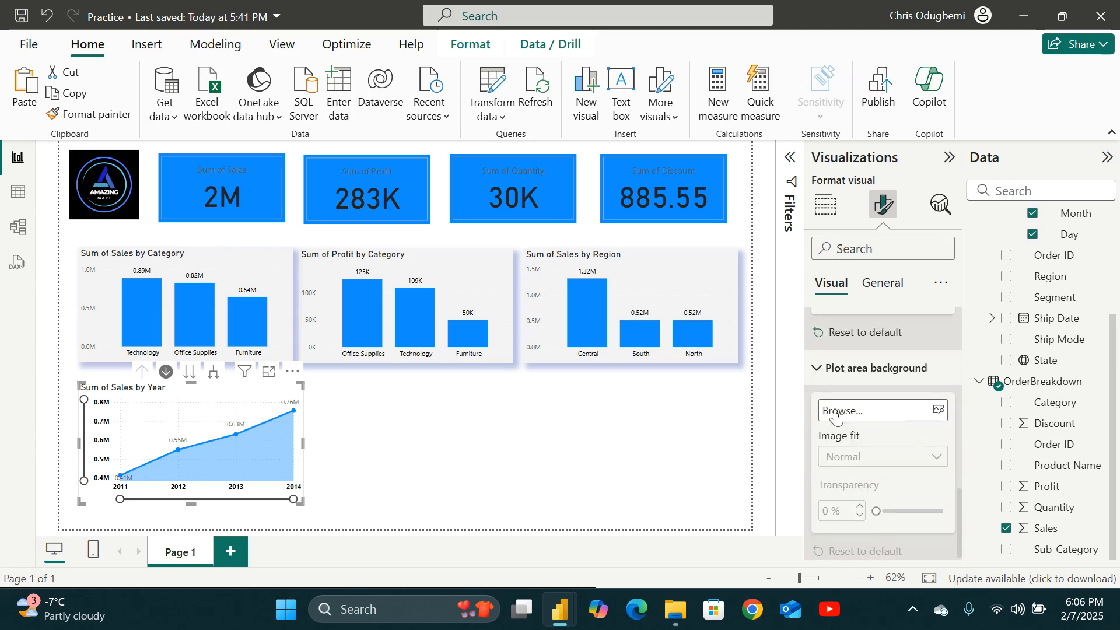
{"action": "left_click", "coordinate": [819, 368]}
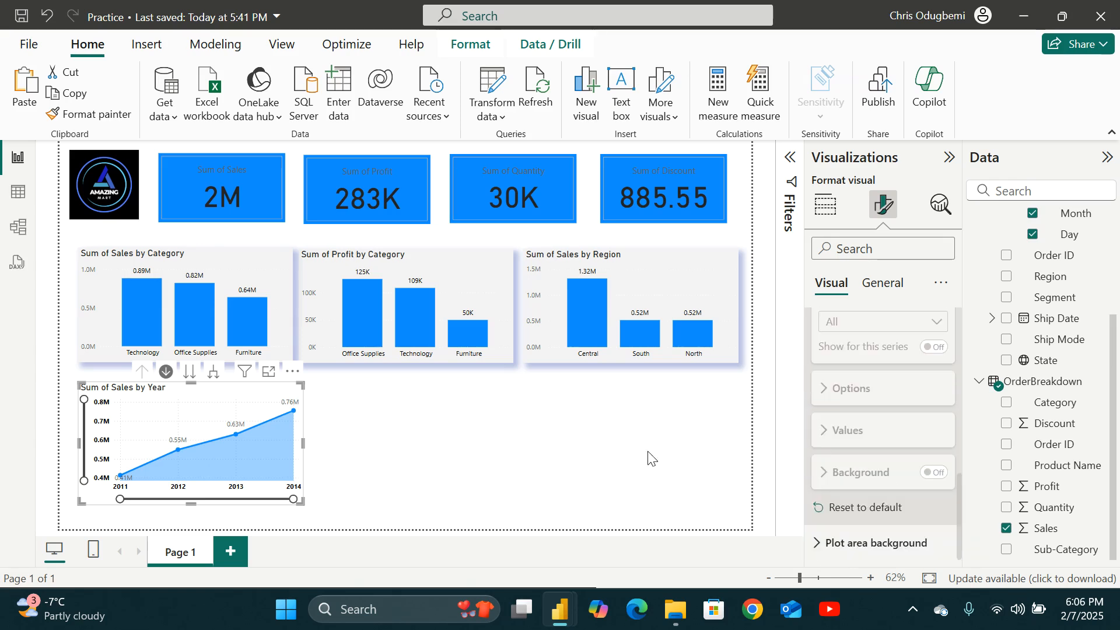
{"action": "left_click", "coordinate": [528, 482]}
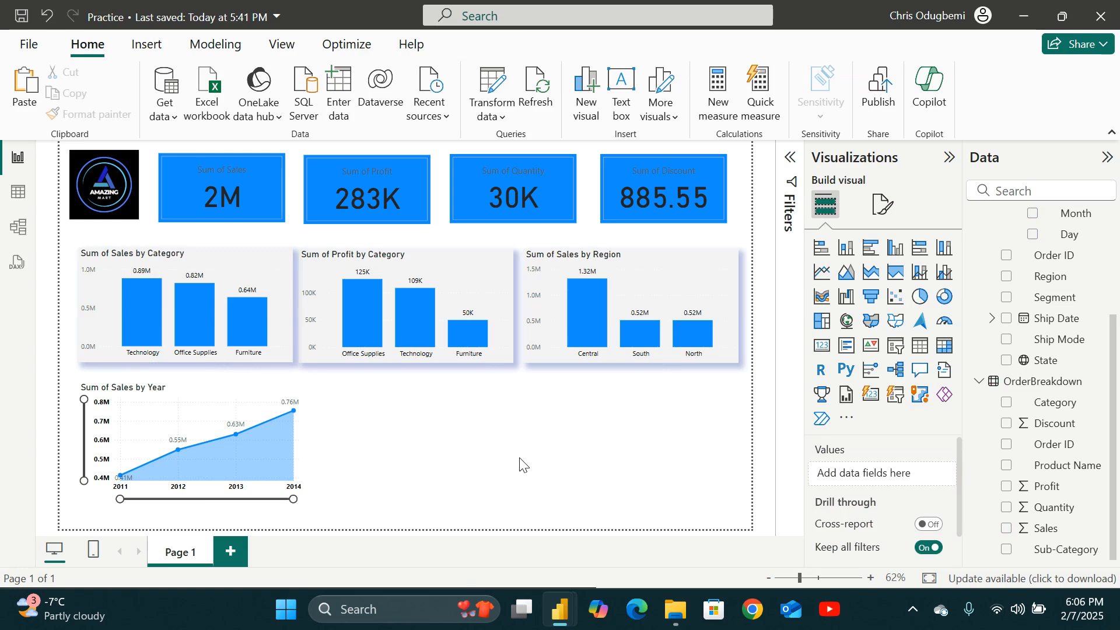
Add a new slicer beside the line chart showing the Order Date Year field, and widen it.
{"action": "left_click", "coordinate": [897, 401]}
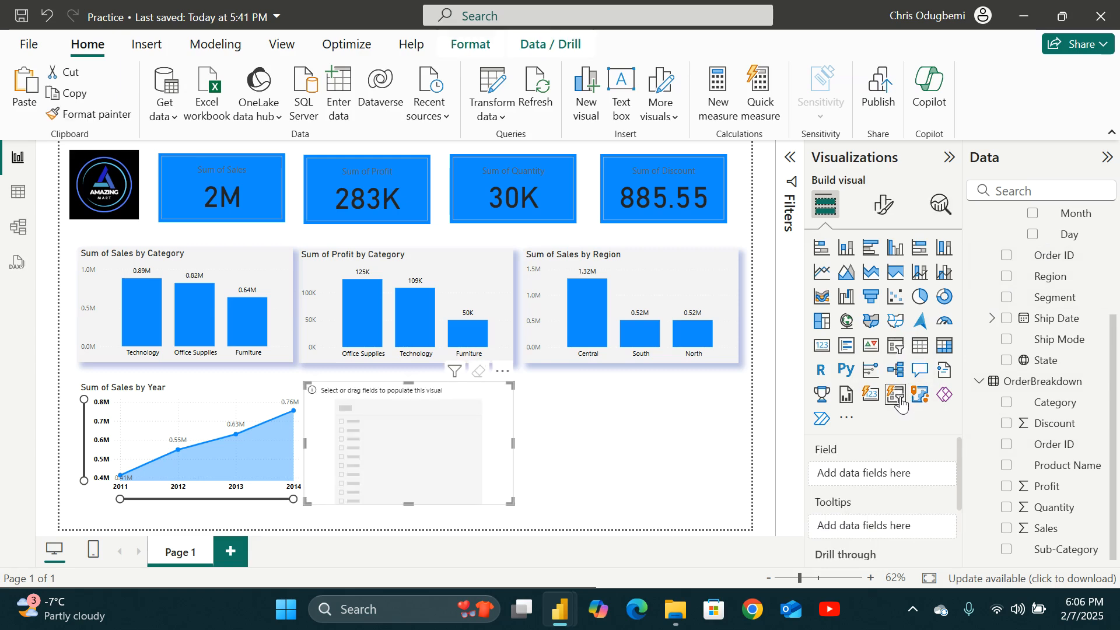
{"action": "left_click_drag", "start_coordinate": [510, 434], "coordinate": [532, 434]}
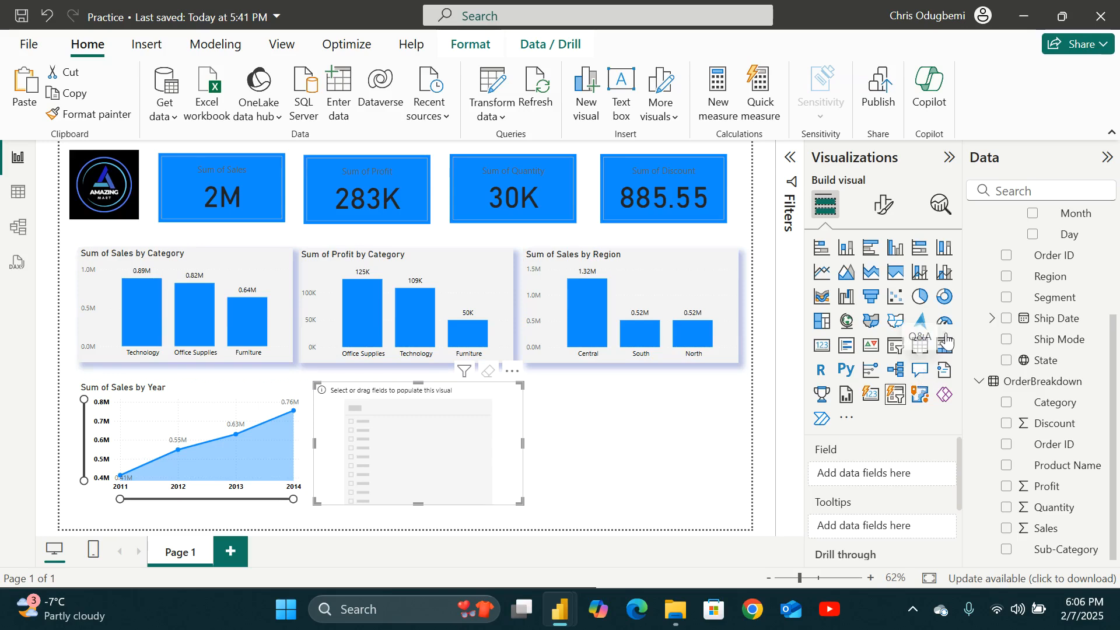
{"action": "scroll", "coordinate": [1096, 268], "scroll_direction": "up", "scroll_amount": 3}
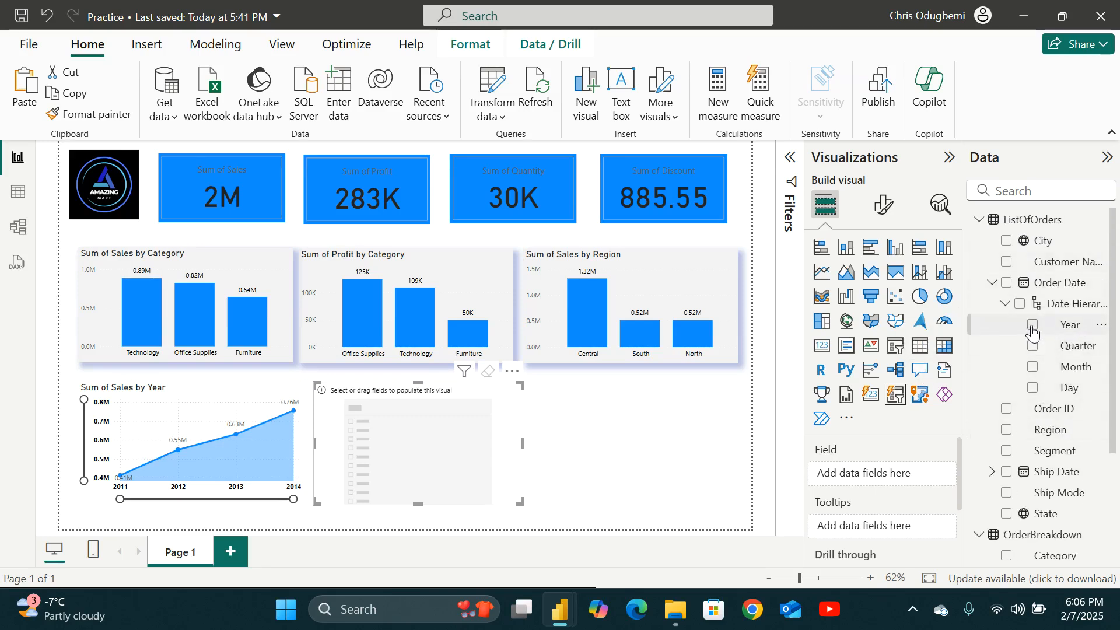
{"action": "left_click", "coordinate": [1031, 327]}
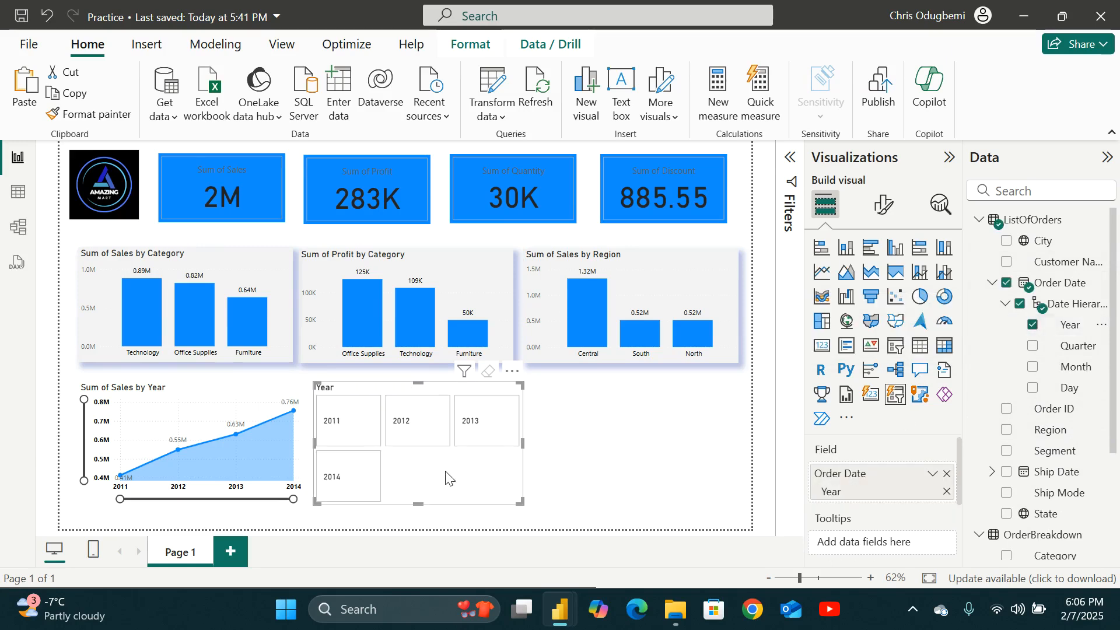
{"action": "left_click_drag", "start_coordinate": [522, 444], "coordinate": [641, 444]}
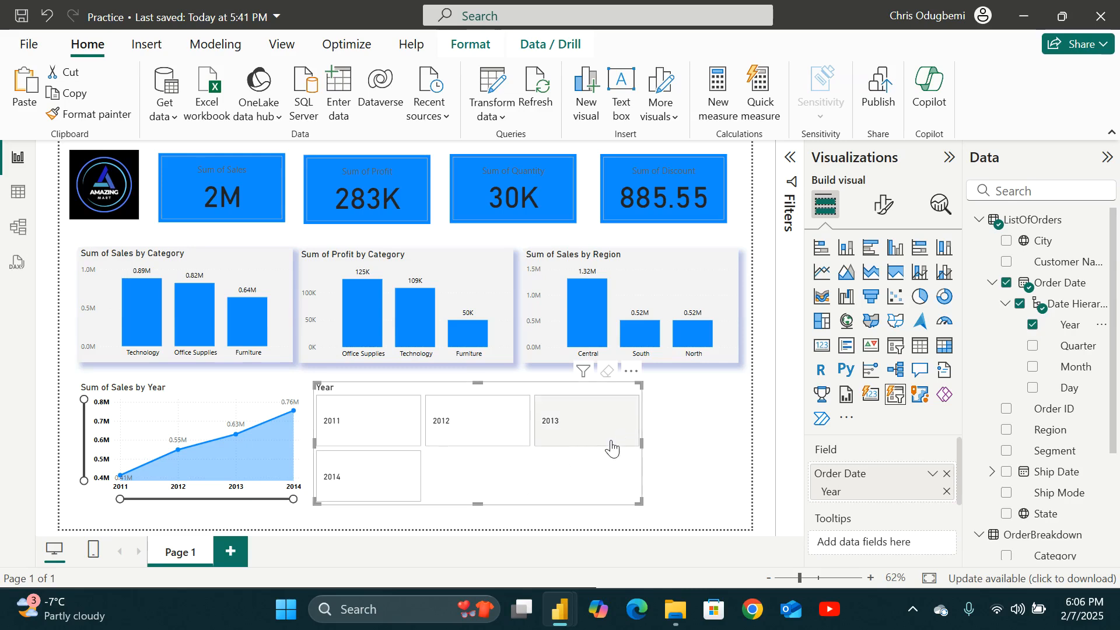
Set the year slicer's button shape to Rounded Rectangle.
{"action": "left_click", "coordinate": [871, 210]}
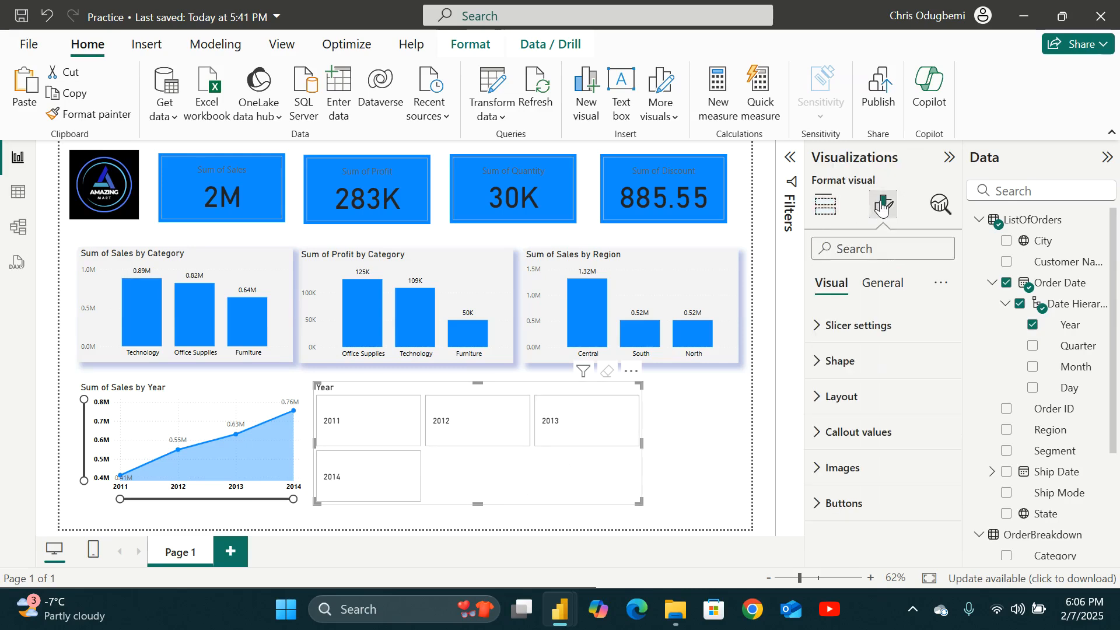
{"action": "left_click", "coordinate": [831, 327]}
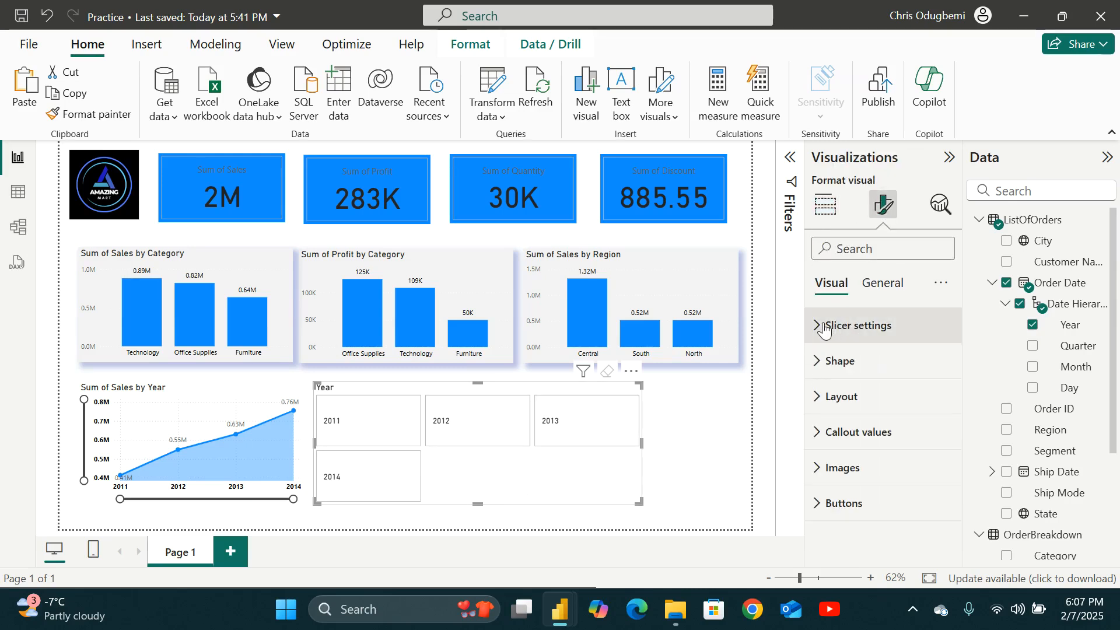
{"action": "scroll", "coordinate": [876, 379], "scroll_direction": "down", "scroll_amount": 2}
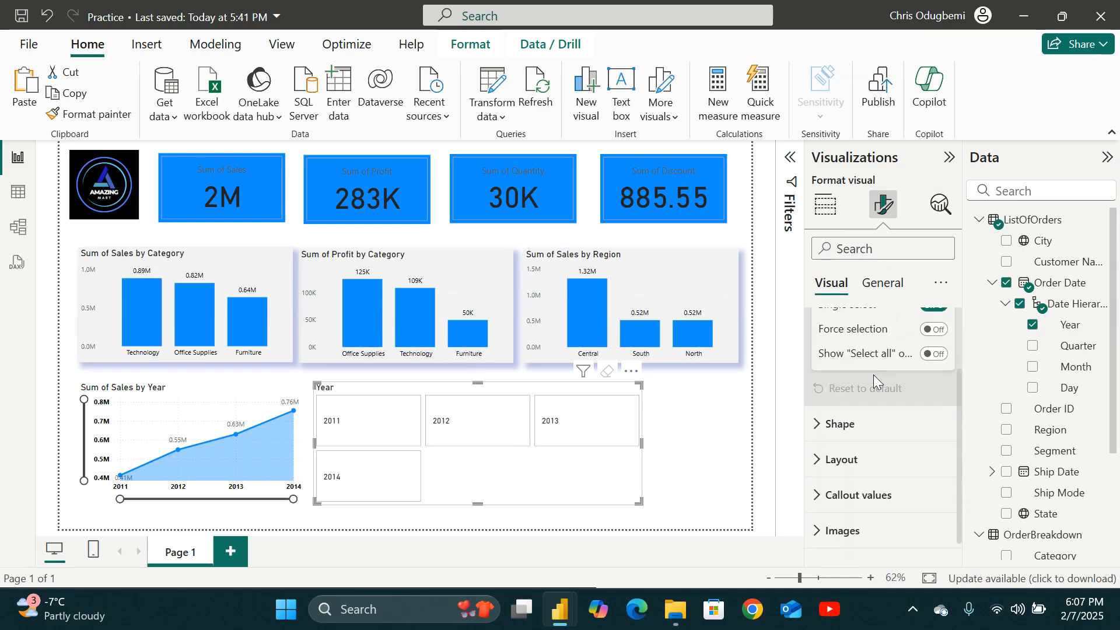
{"action": "left_click", "coordinate": [839, 424]}
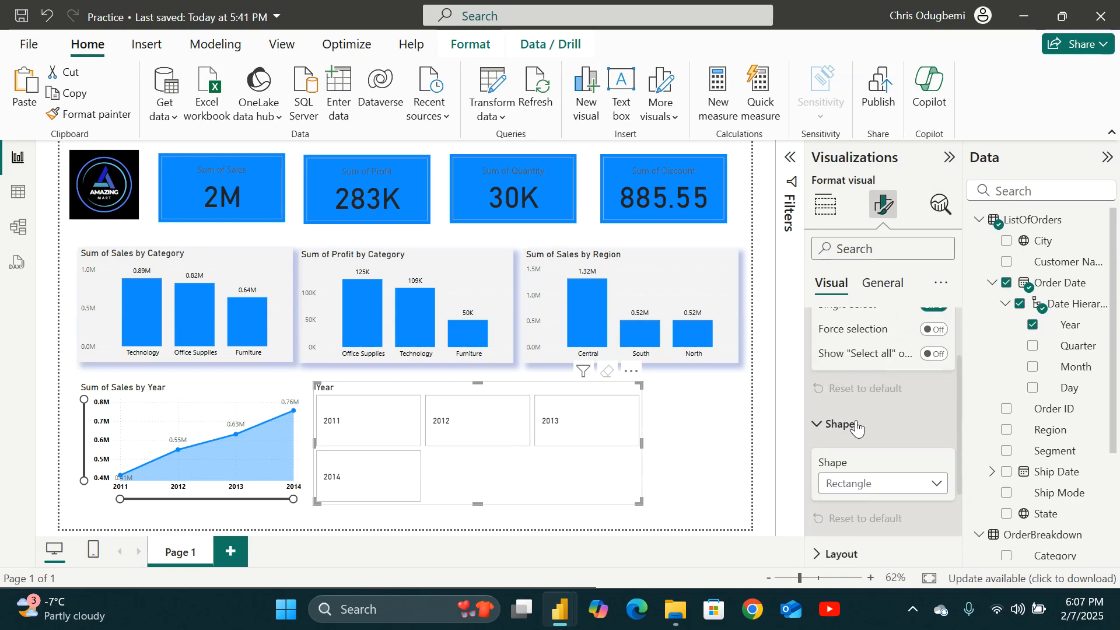
{"action": "scroll", "coordinate": [856, 428], "scroll_direction": "down", "scroll_amount": 2}
{"action": "left_click", "coordinate": [875, 365]}
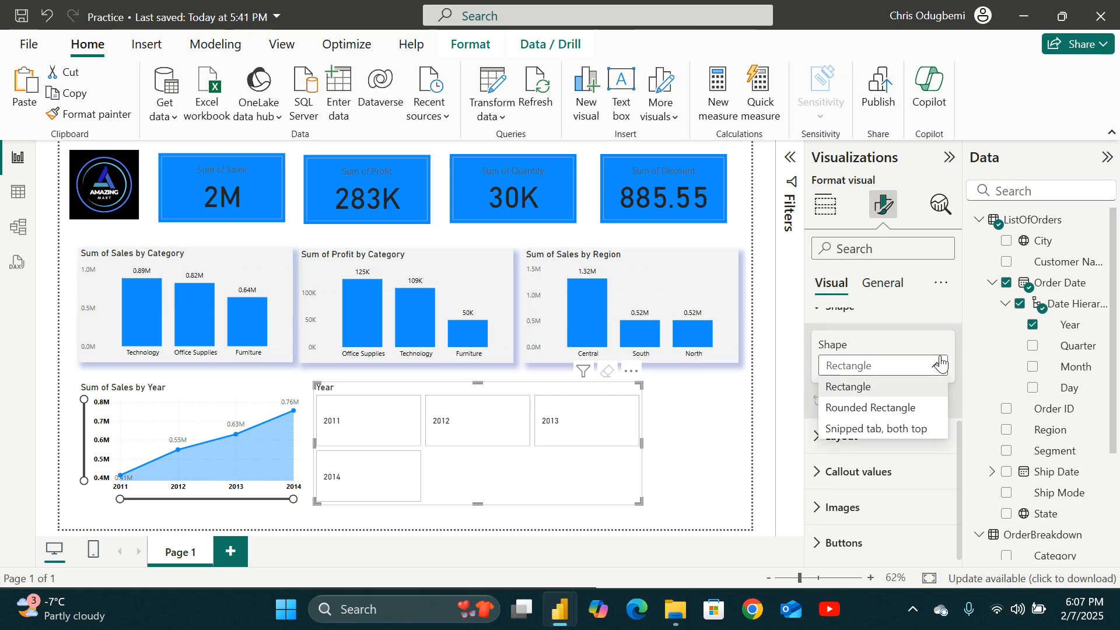
{"action": "left_click", "coordinate": [893, 408]}
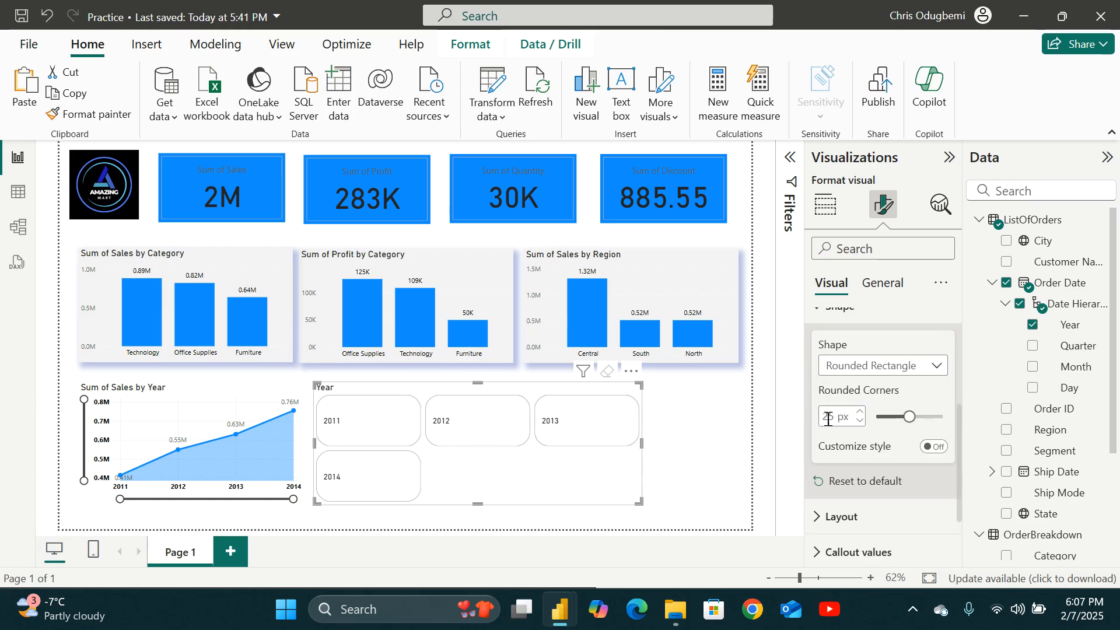
Set the year slicer's layout arrangement to Single column.
{"action": "scroll", "coordinate": [844, 445], "scroll_direction": "down", "scroll_amount": 2}
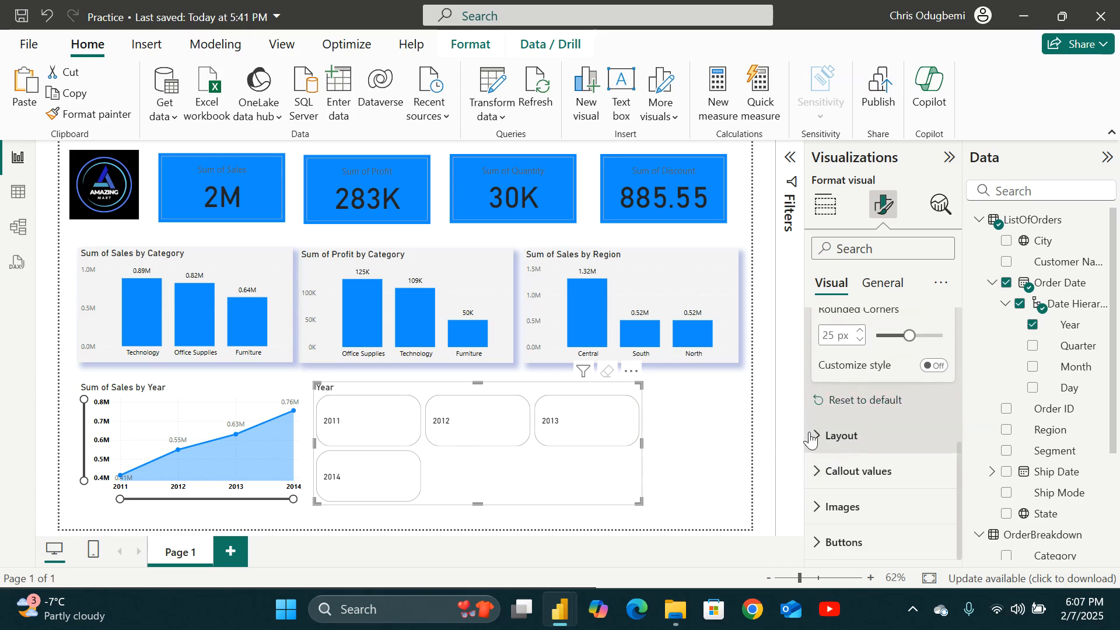
{"action": "left_click", "coordinate": [848, 431]}
{"action": "scroll", "coordinate": [850, 438], "scroll_direction": "down", "scroll_amount": 1}
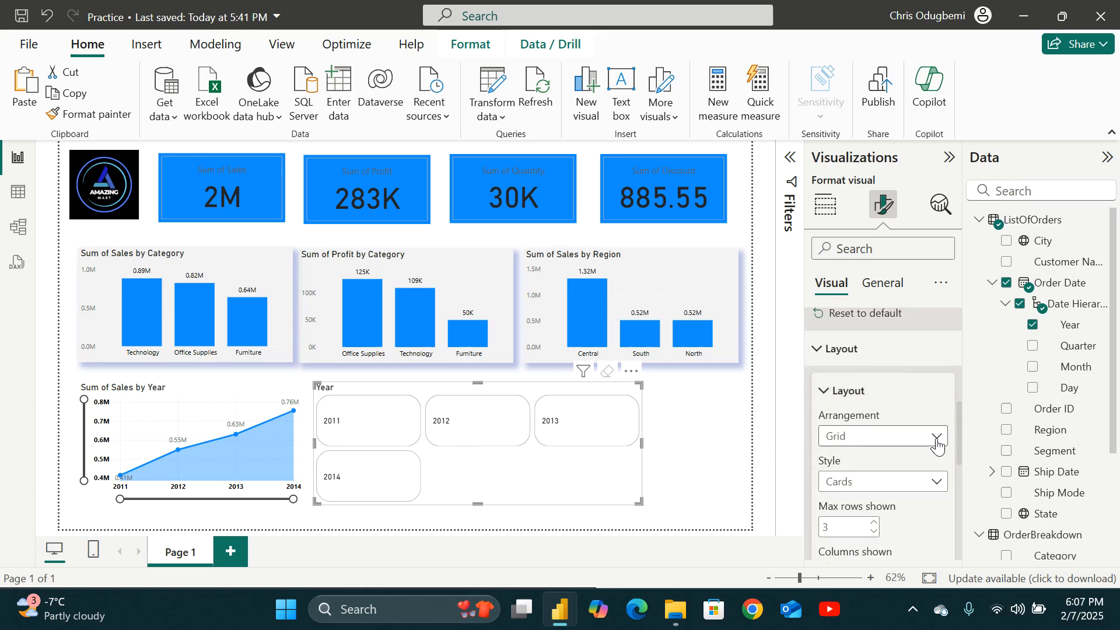
{"action": "left_click", "coordinate": [934, 438]}
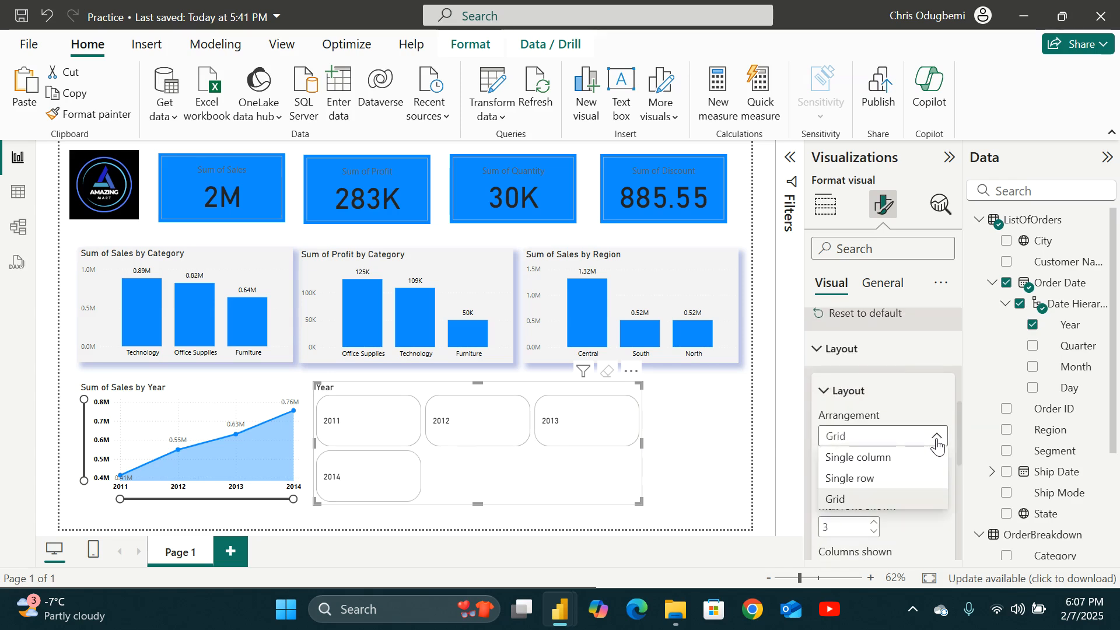
{"action": "left_click", "coordinate": [861, 479]}
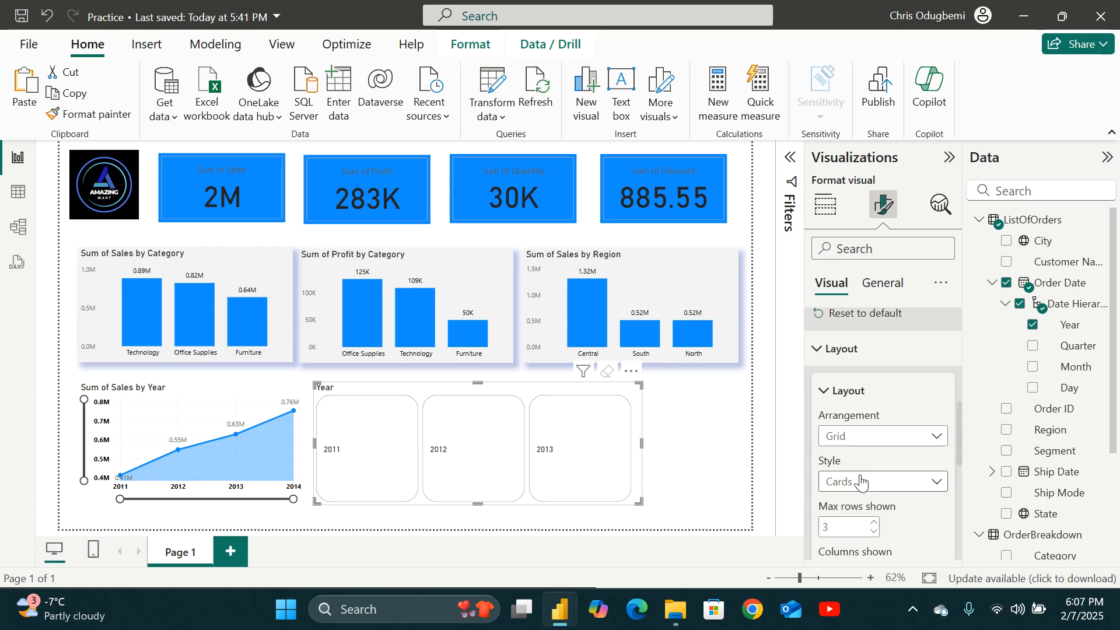
{"action": "left_click", "coordinate": [910, 449]}
{"action": "left_click", "coordinate": [886, 457]}
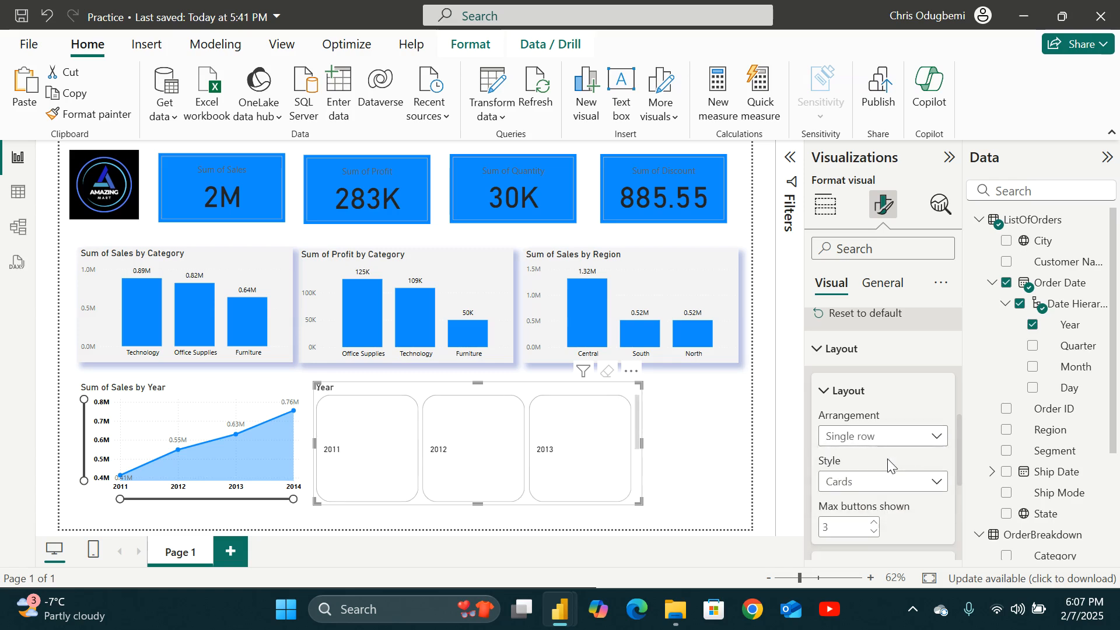
{"action": "scroll", "coordinate": [590, 491], "scroll_direction": "down", "scroll_amount": 2}
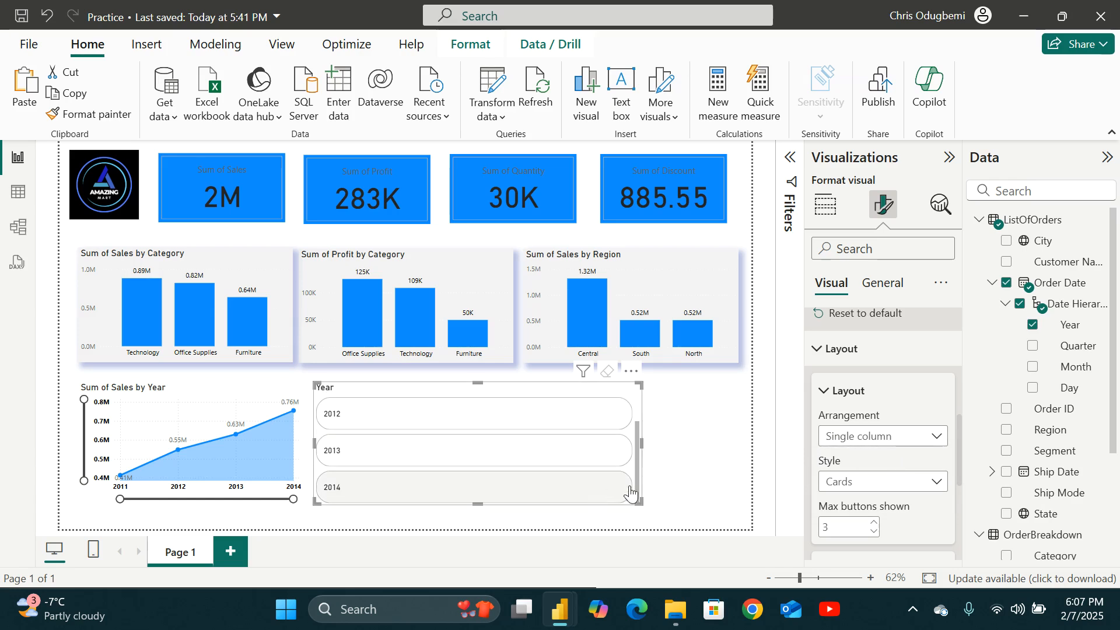
Resize the year slicer into a narrow, taller box beside the line chart.
{"action": "left_click_drag", "start_coordinate": [638, 500], "coordinate": [377, 505]}
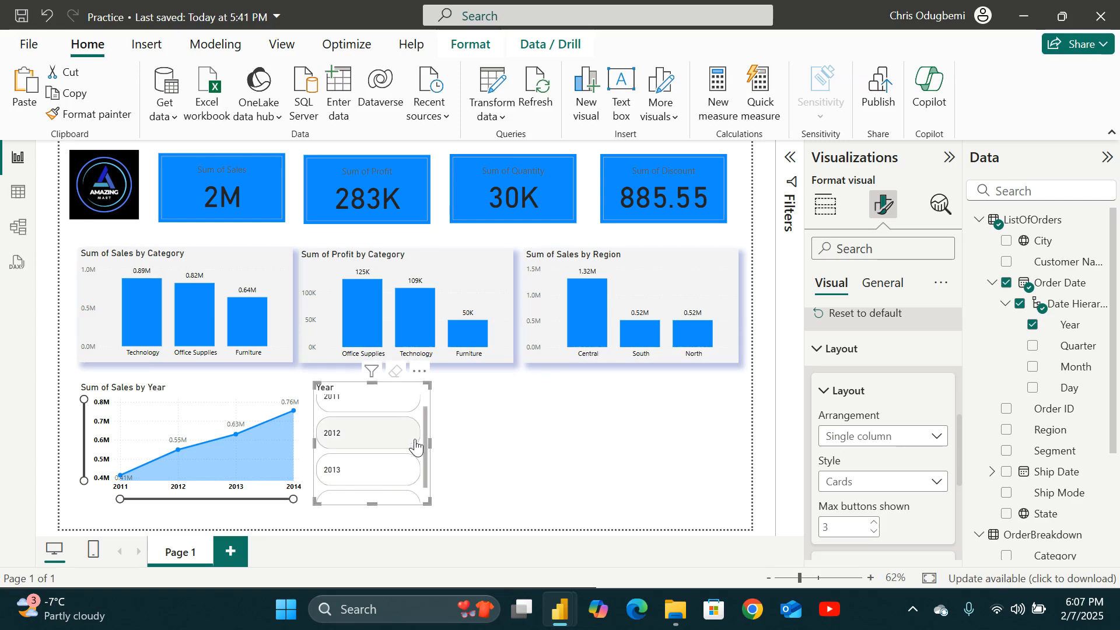
{"action": "left_click_drag", "start_coordinate": [427, 382], "coordinate": [427, 375]}
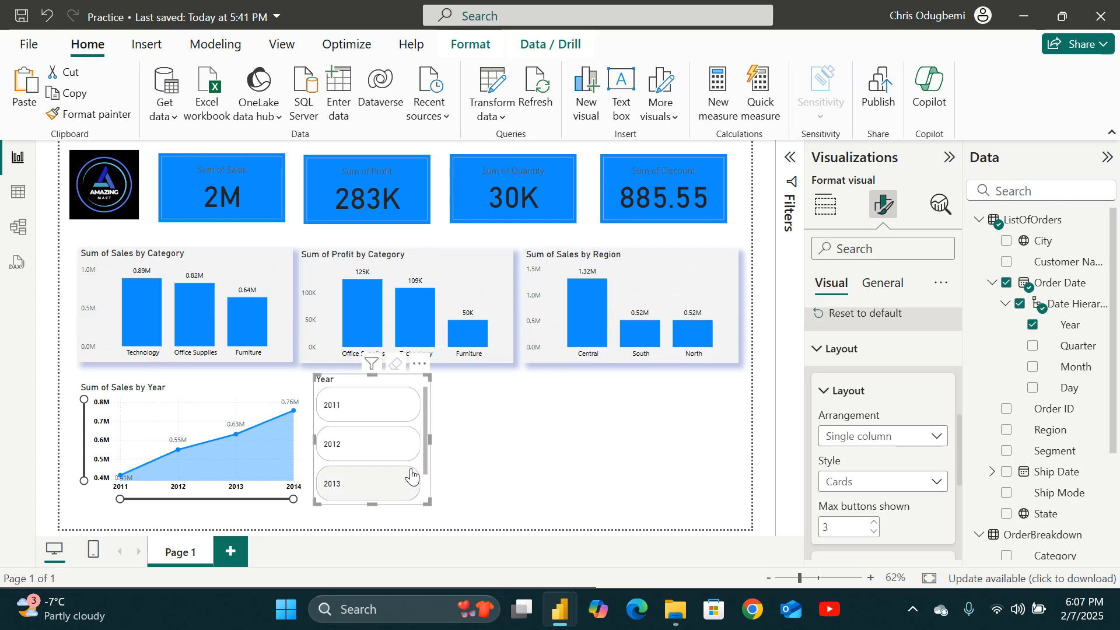
{"action": "left_click_drag", "start_coordinate": [379, 507], "coordinate": [375, 527]}
{"action": "scroll", "coordinate": [385, 464], "scroll_direction": "down", "scroll_amount": 1}
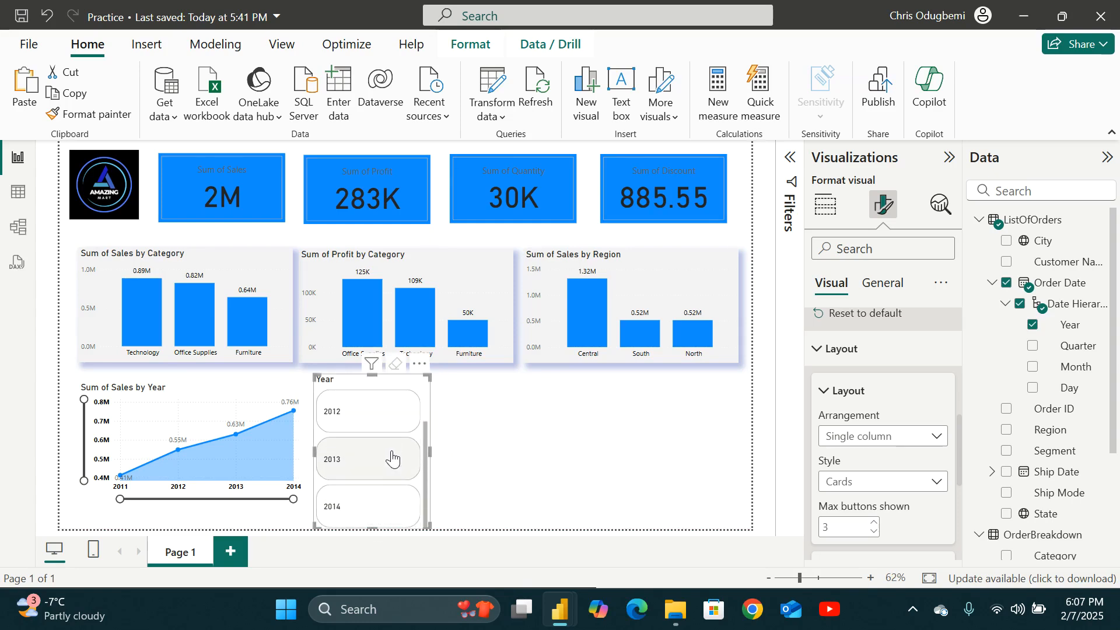
Set the slicer's maximum buttons shown to 4.
{"action": "scroll", "coordinate": [902, 485], "scroll_direction": "down", "scroll_amount": 2}
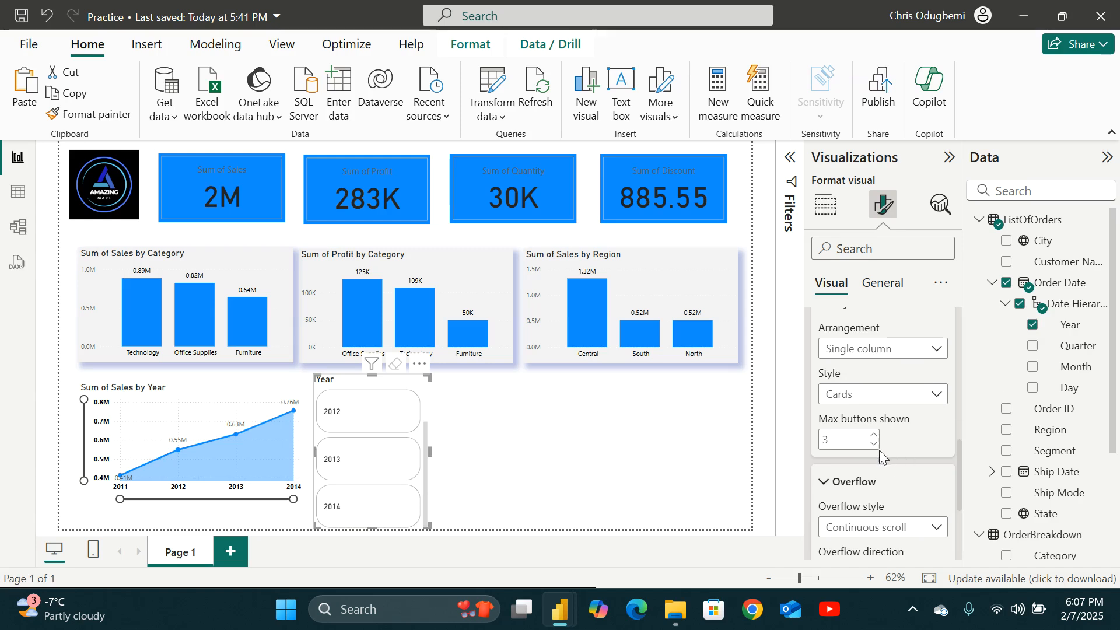
{"action": "double_click", "coordinate": [842, 442]}
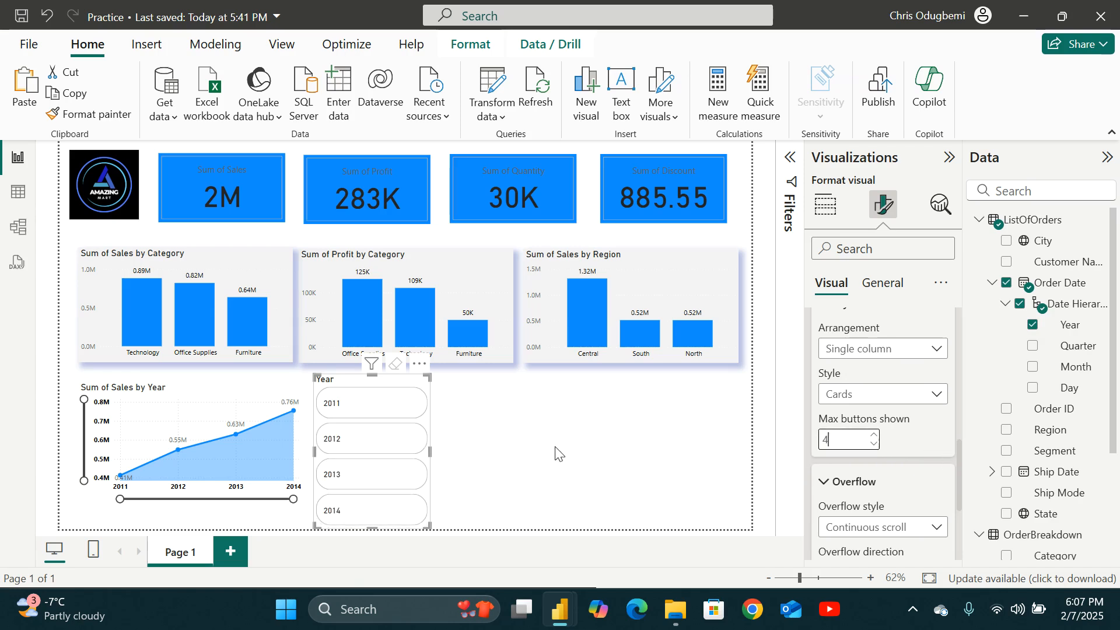
Resize the year slicer smaller so its four buttons fit in a compact box.
{"action": "left_click", "coordinate": [535, 483]}
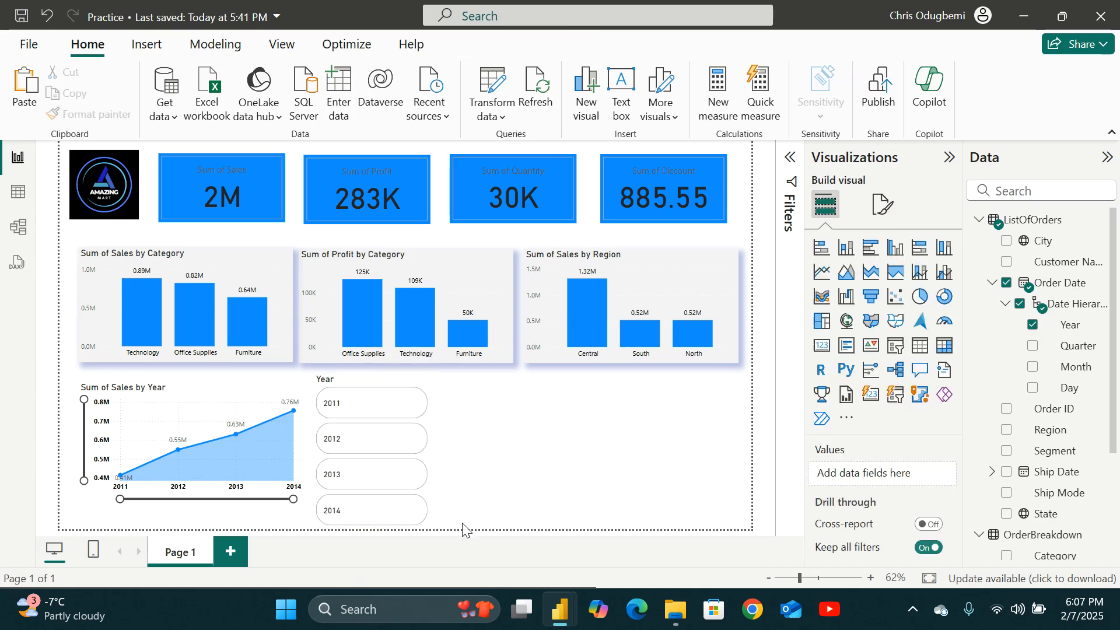
{"action": "left_click", "coordinate": [432, 525]}
{"action": "left_click_drag", "start_coordinate": [426, 524], "coordinate": [413, 497]}
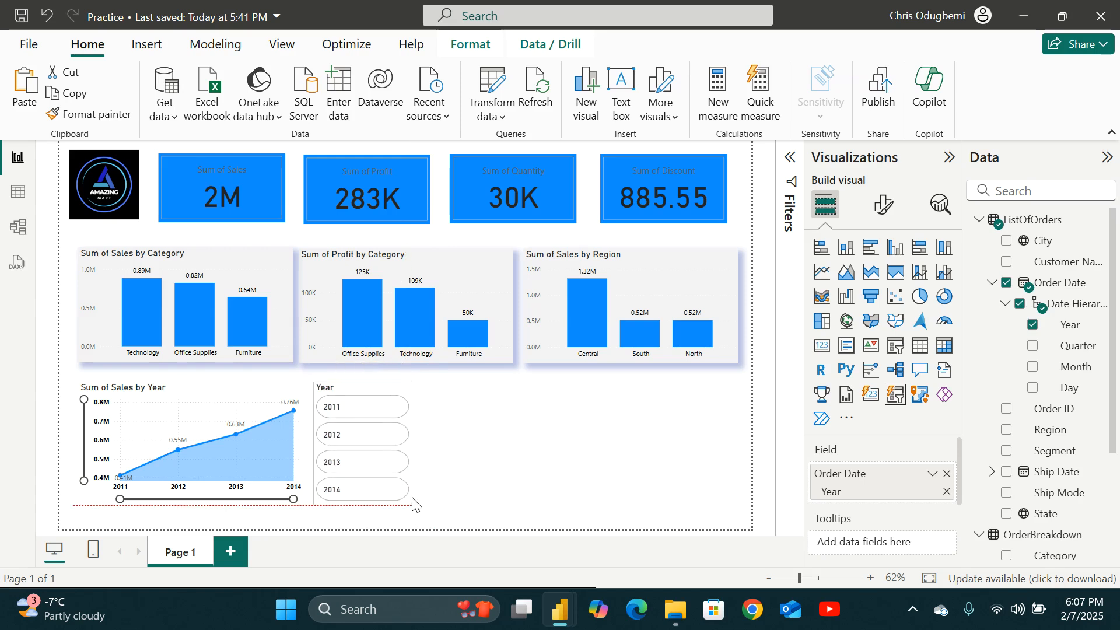
{"action": "left_click", "coordinate": [509, 459]}
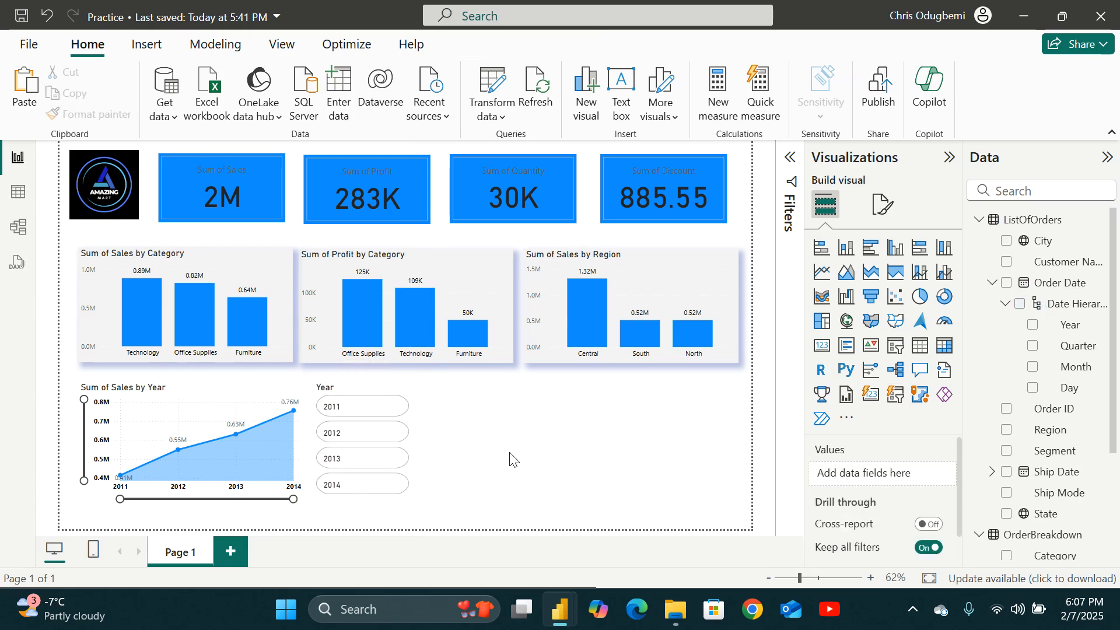
Test the year slicer by selecting different years and checking how the KPI cards and charts filter.
{"action": "left_click", "coordinate": [362, 412]}
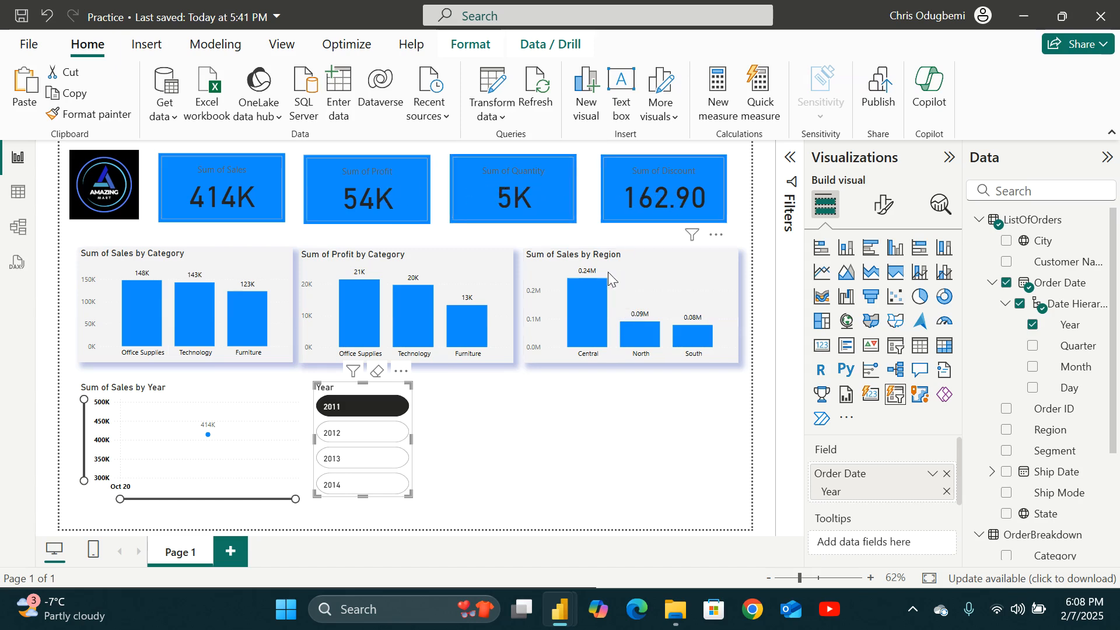
{"action": "left_click", "coordinate": [362, 460]}
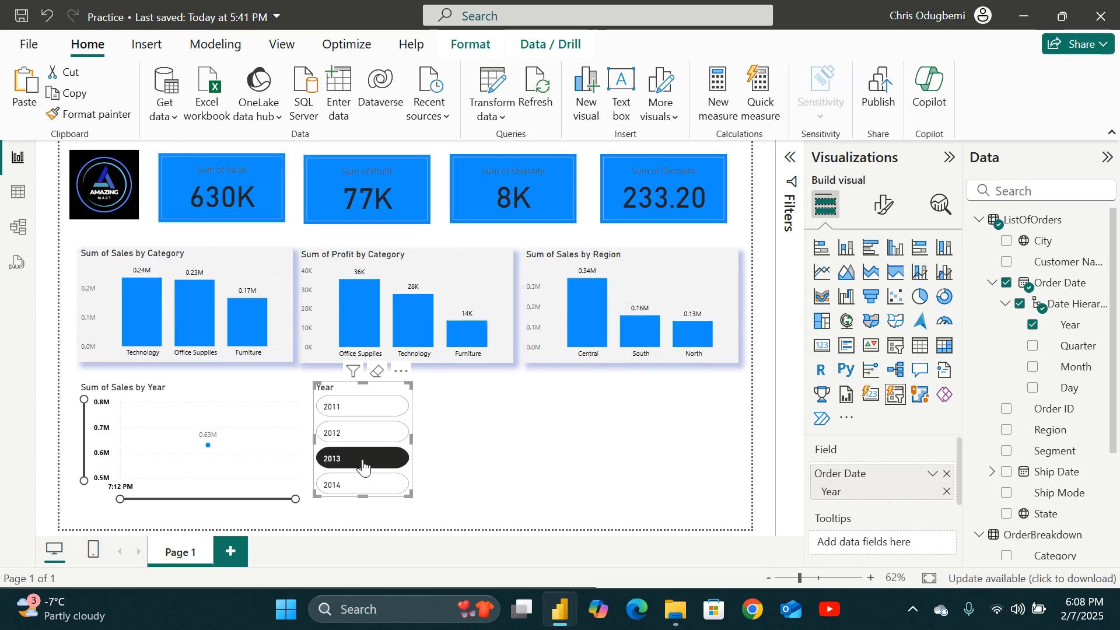
{"action": "left_click", "coordinate": [360, 485]}
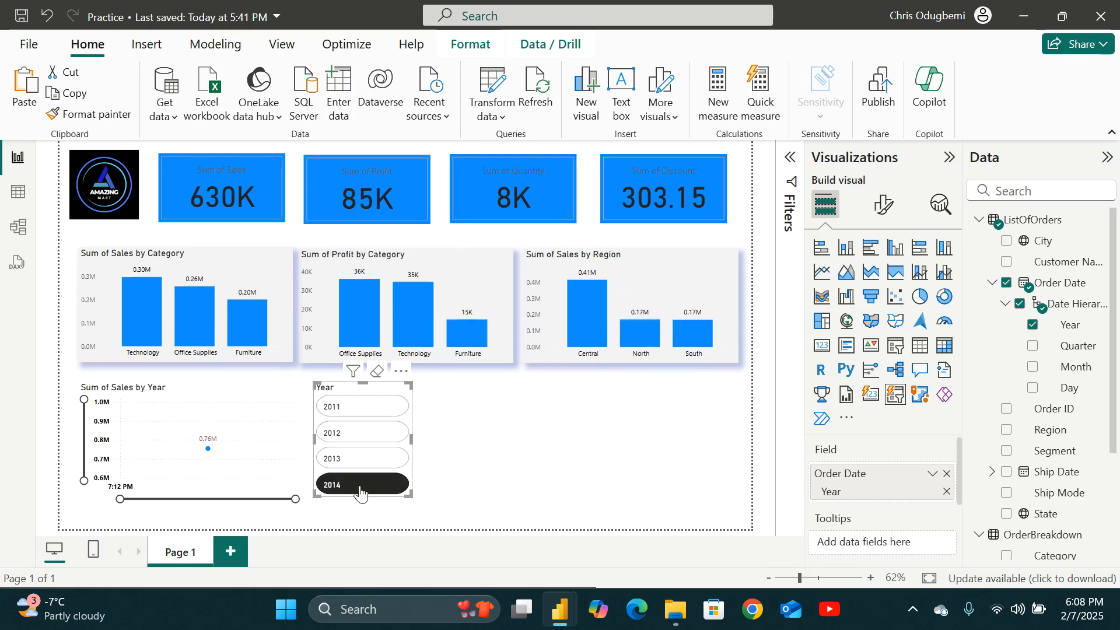
{"action": "left_click", "coordinate": [375, 408]}
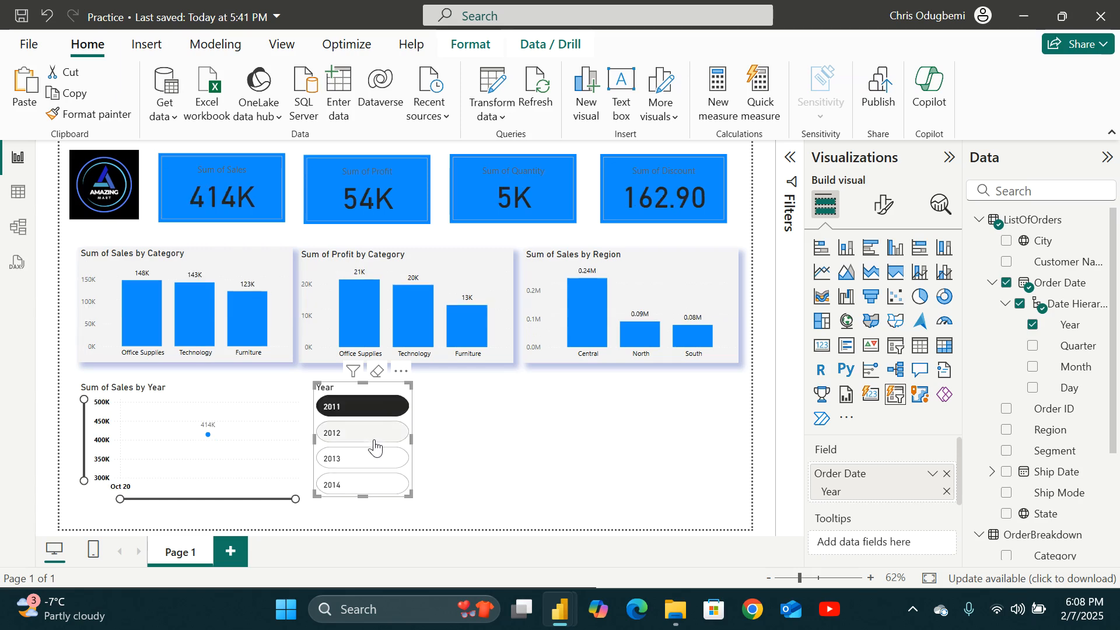
{"action": "left_click", "coordinate": [369, 463]}
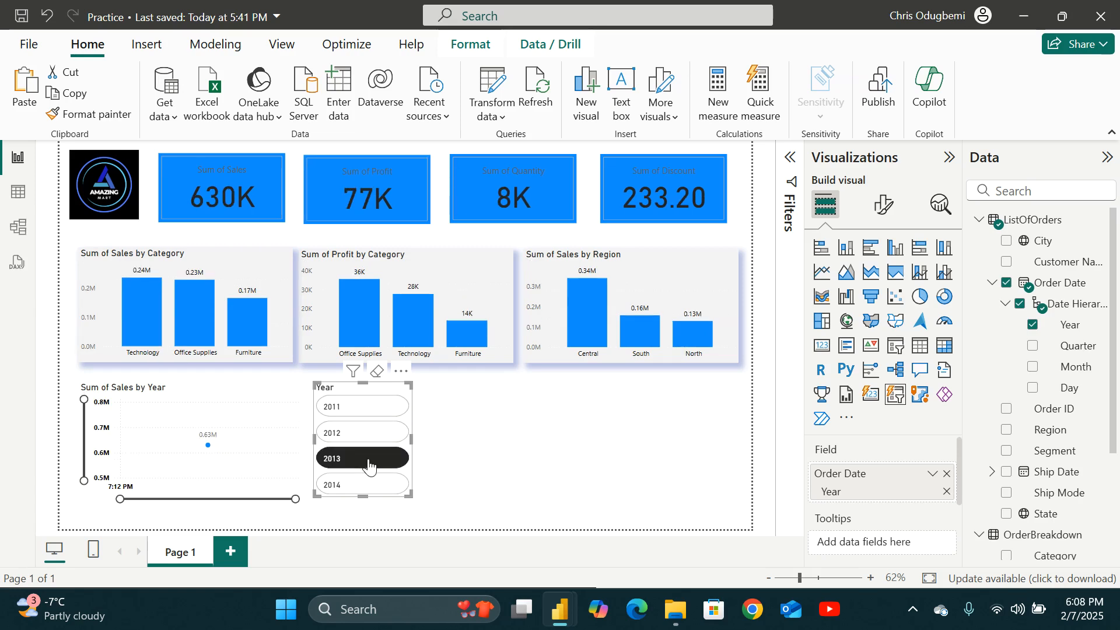
{"action": "left_click", "coordinate": [368, 408]}
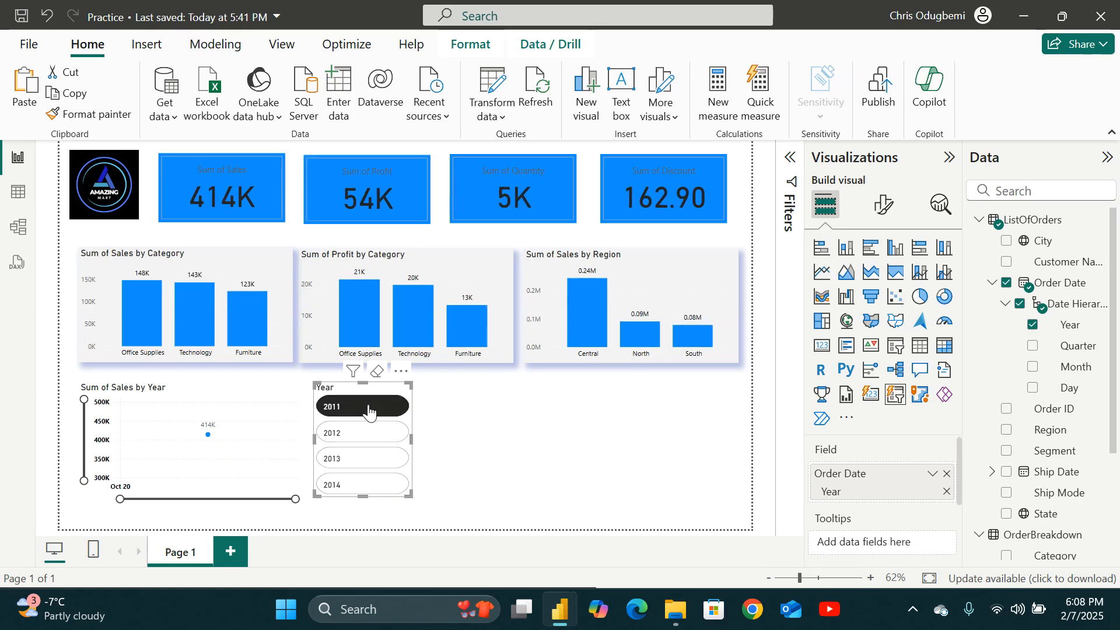
{"action": "left_click", "coordinate": [369, 408]}
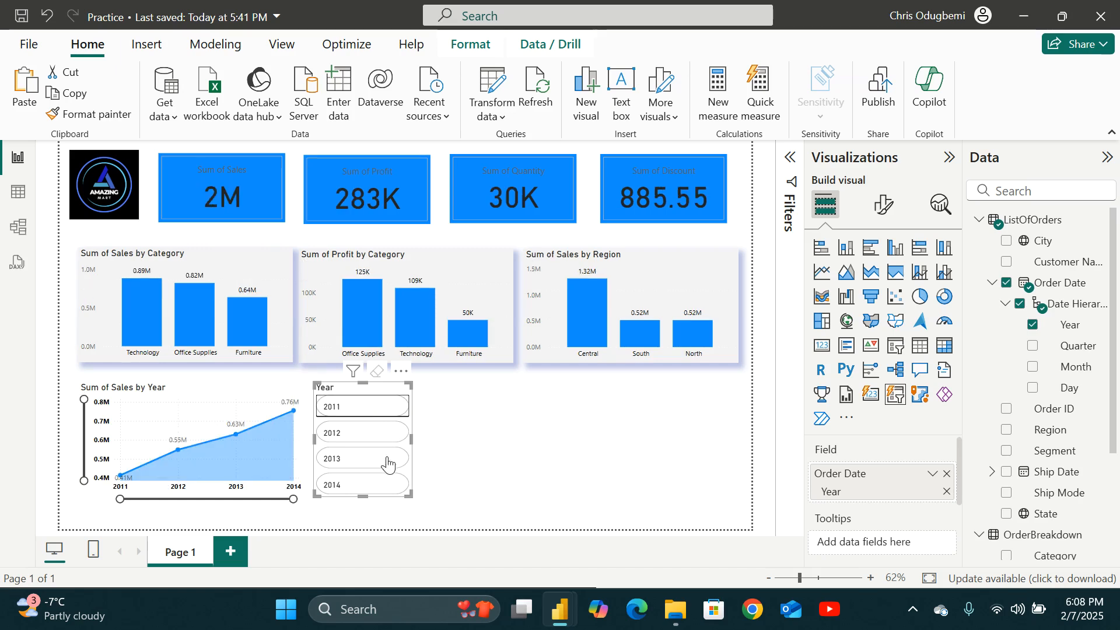
{"action": "left_click", "coordinate": [374, 432]}
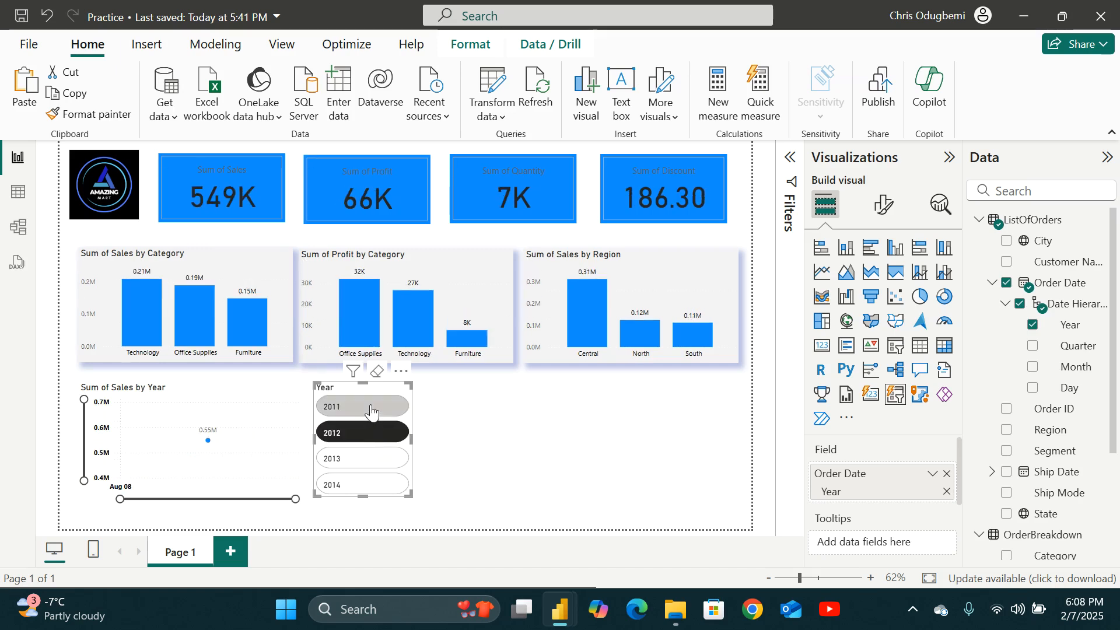
{"action": "left_click", "coordinate": [370, 406]}
{"action": "left_click", "coordinate": [370, 432]}
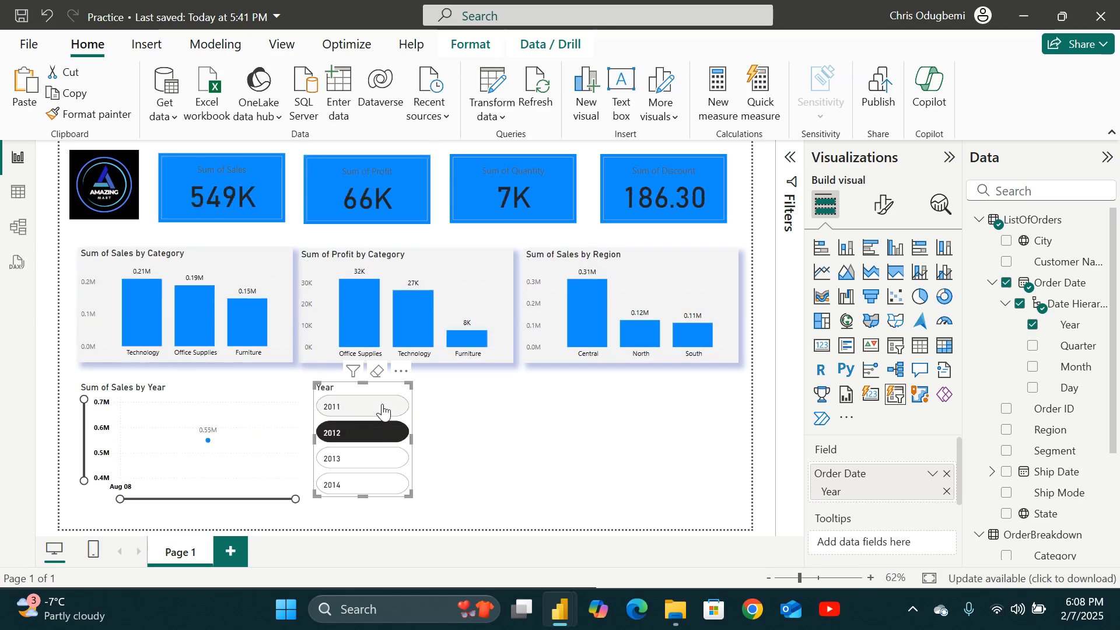
{"action": "left_click", "coordinate": [384, 411]}
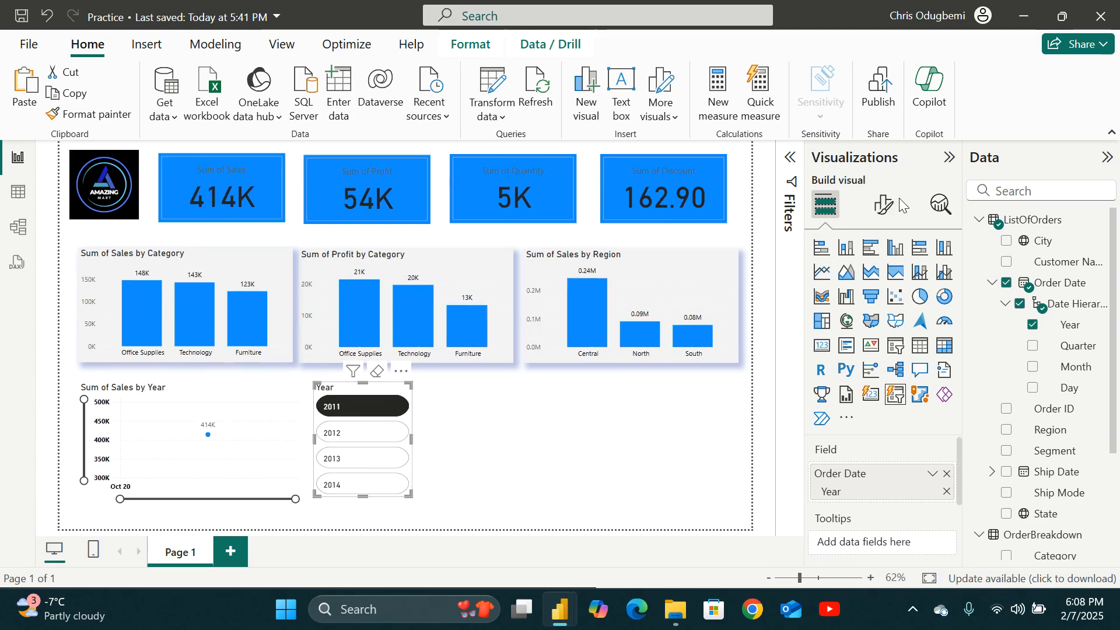
Inspect the slicer's selection settings and test single-select filtering by selecting and clearing years.
{"action": "left_click", "coordinate": [884, 205]}
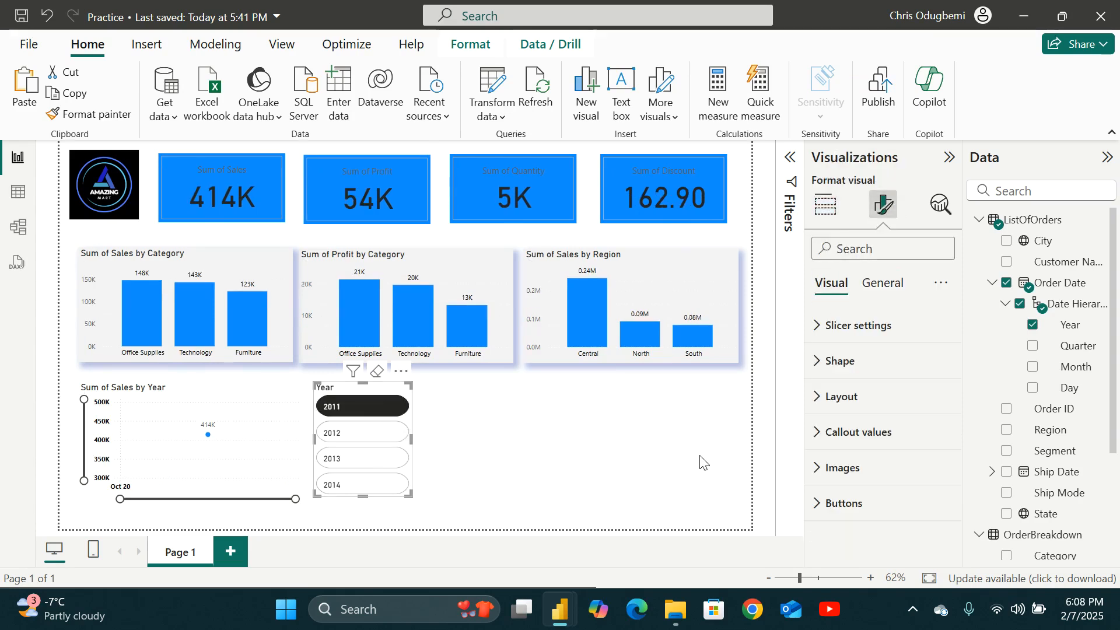
{"action": "left_click", "coordinate": [884, 291]}
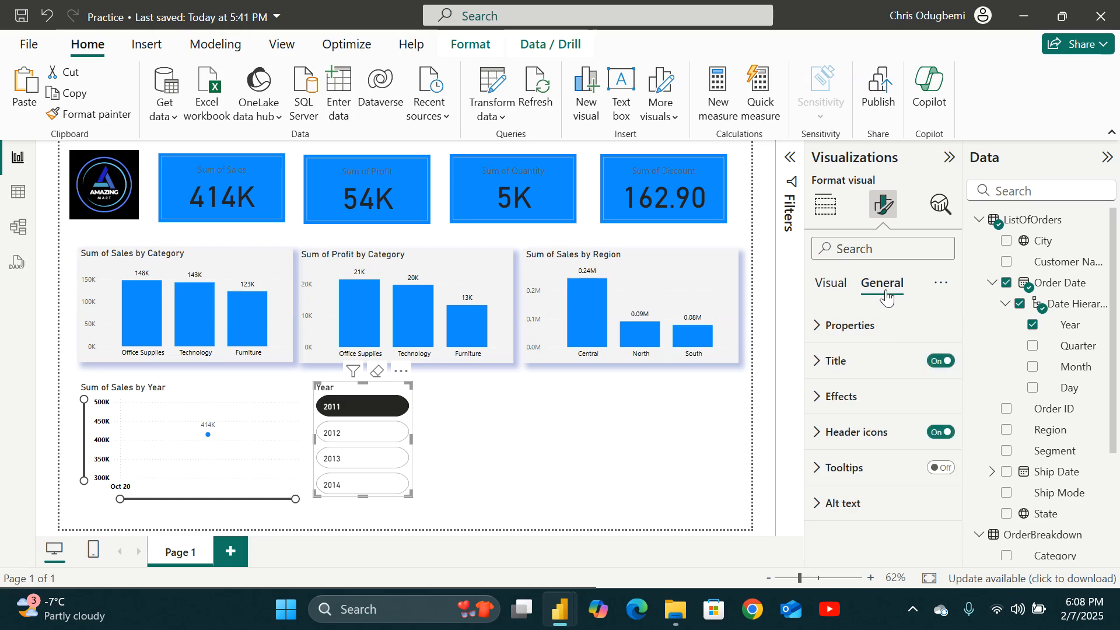
{"action": "left_click", "coordinate": [831, 283]}
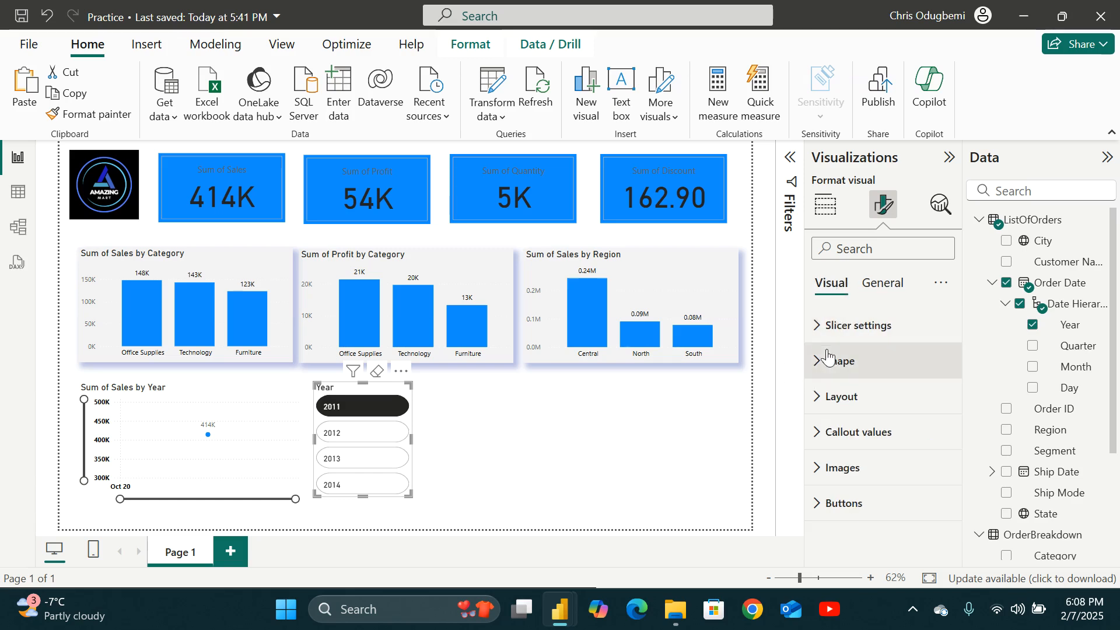
{"action": "left_click", "coordinate": [816, 326]}
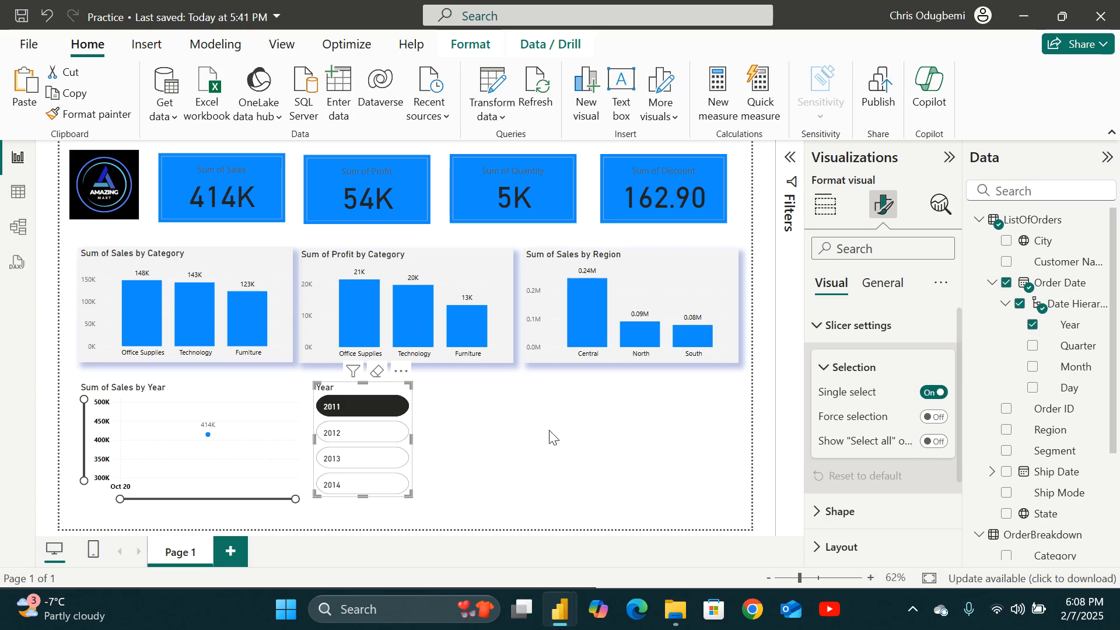
{"action": "left_click", "coordinate": [364, 435]}
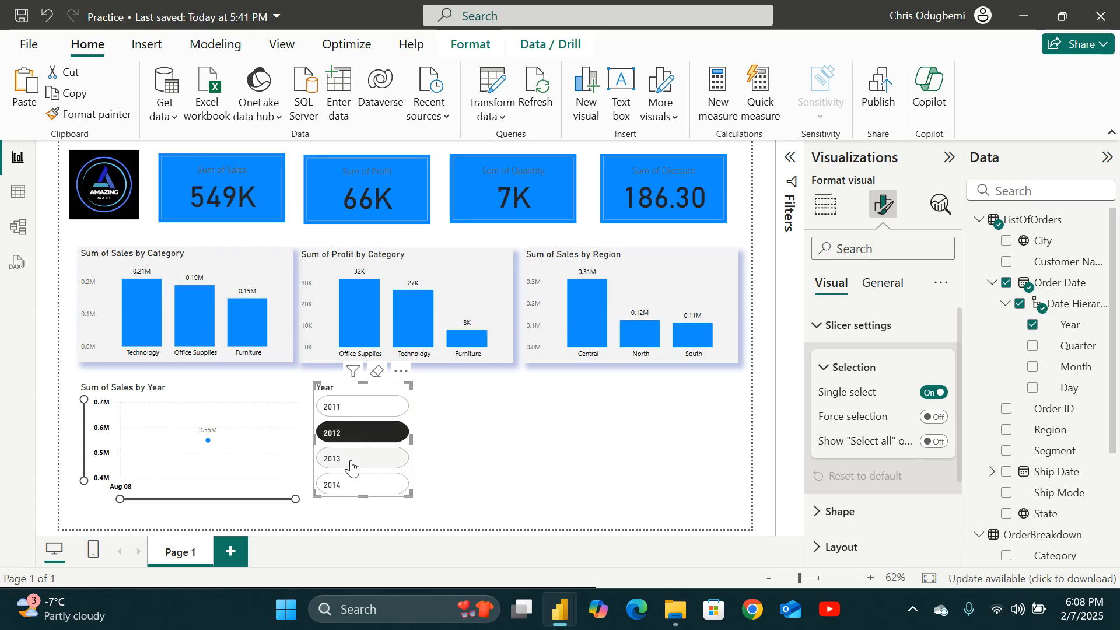
{"action": "left_click", "coordinate": [362, 458]}
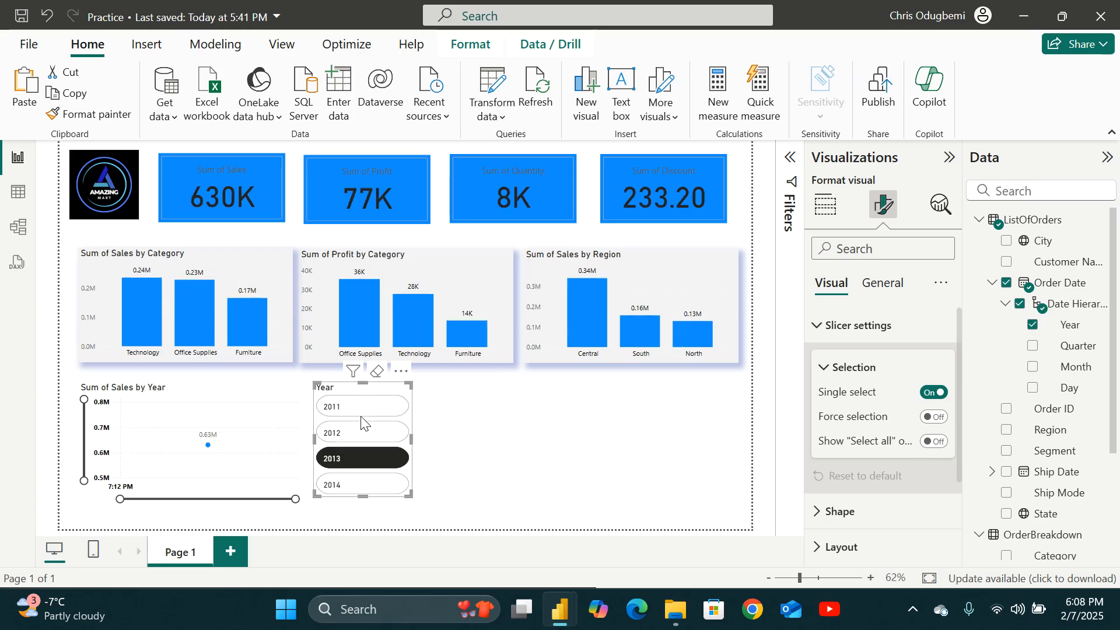
{"action": "left_click", "coordinate": [365, 463]}
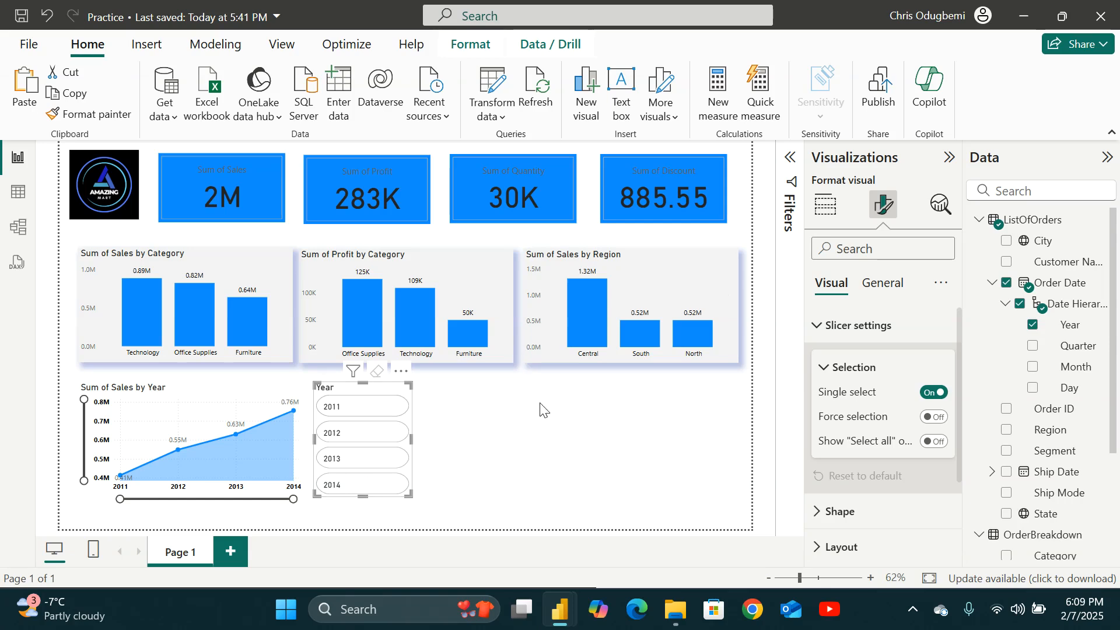
{"action": "left_click", "coordinate": [531, 428]}
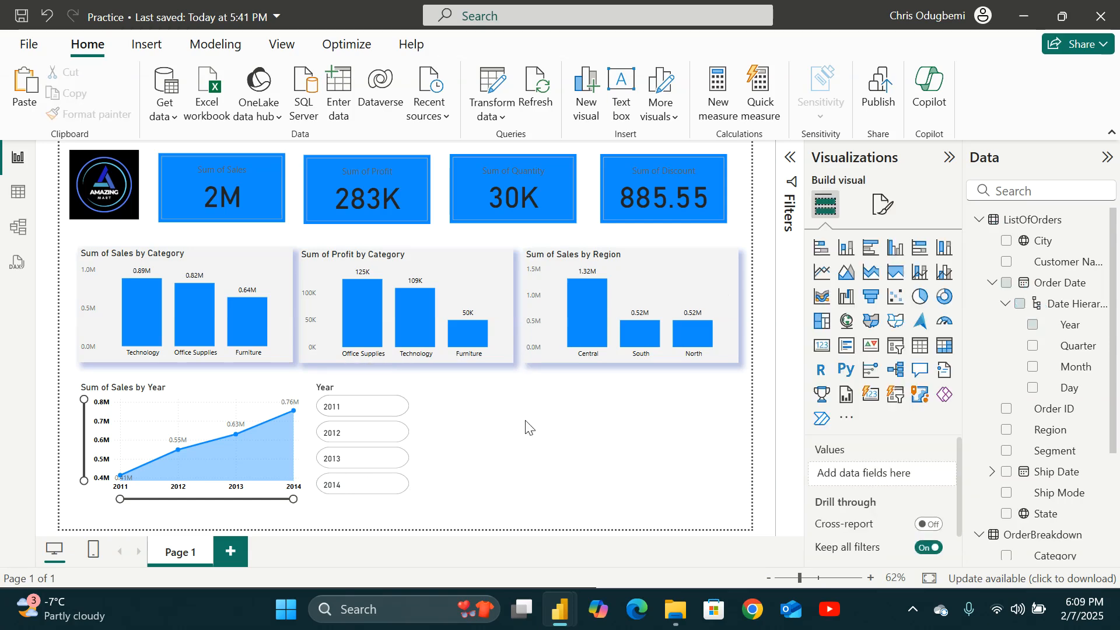
{"action": "left_click", "coordinate": [387, 393]}
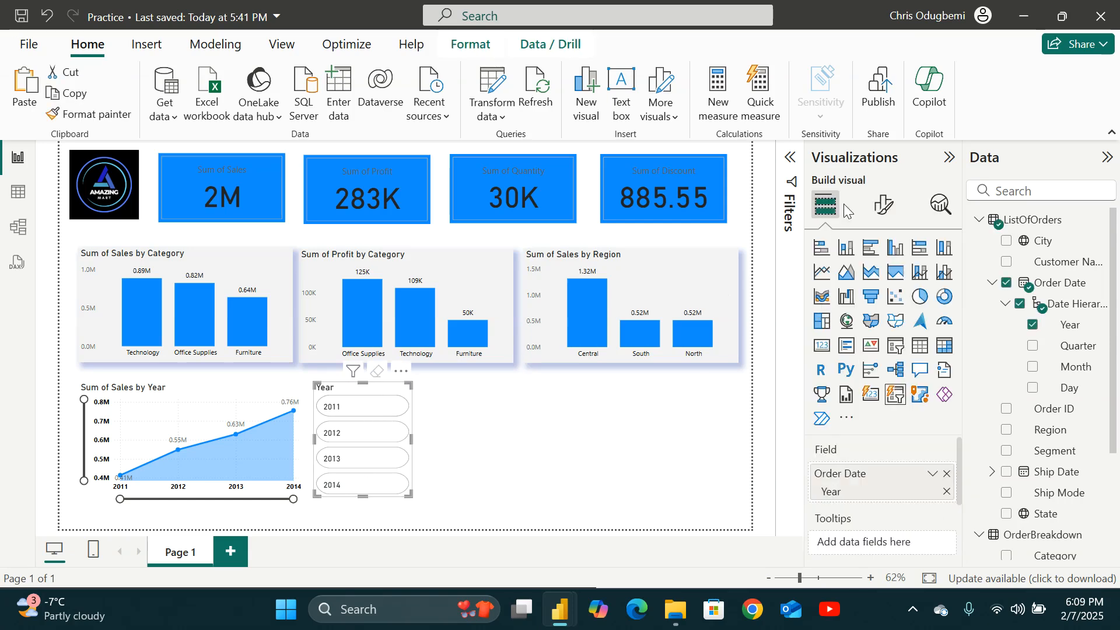
Format the slicer's callout values as bold, black text with centre horizontal alignment.
{"action": "left_click", "coordinate": [881, 205]}
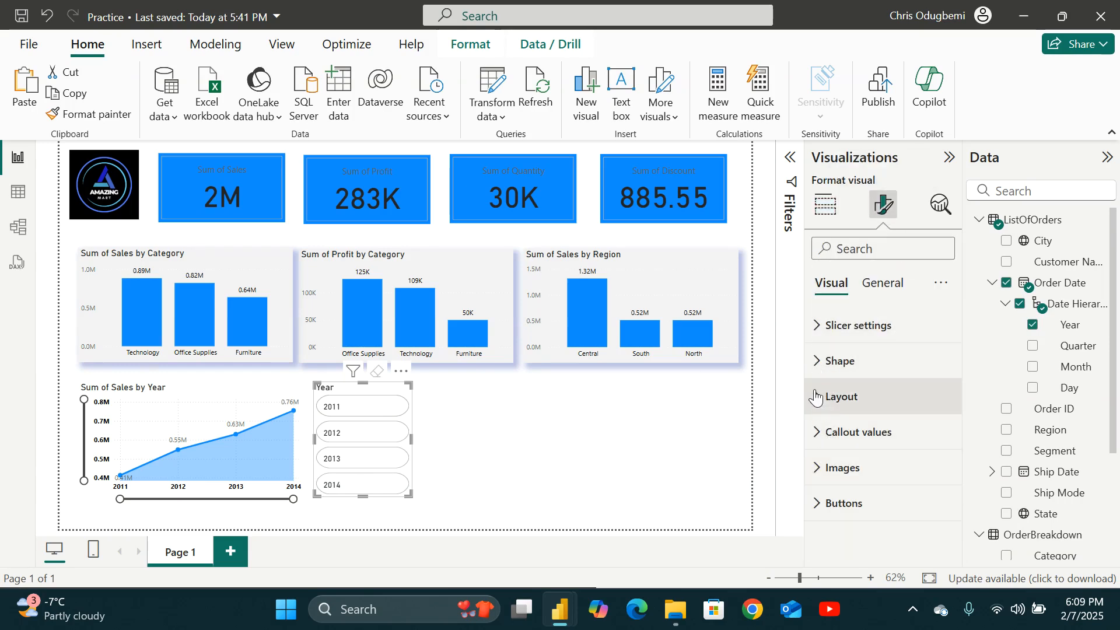
{"action": "left_click", "coordinate": [840, 398]}
{"action": "scroll", "coordinate": [850, 428], "scroll_direction": "down", "scroll_amount": 3}
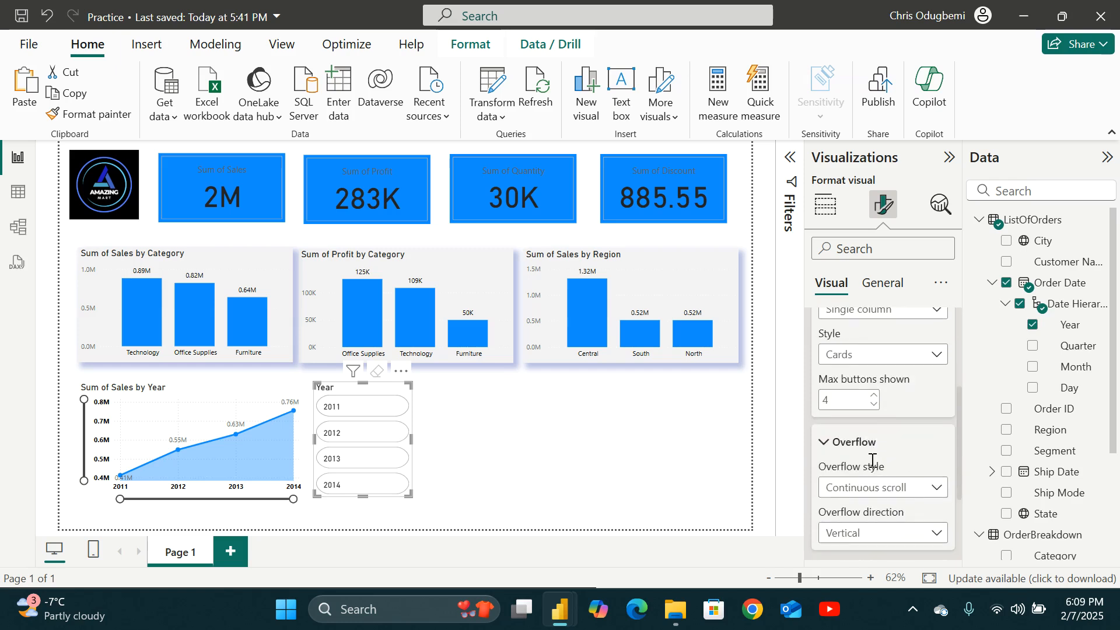
{"action": "scroll", "coordinate": [863, 470], "scroll_direction": "down", "scroll_amount": 2}
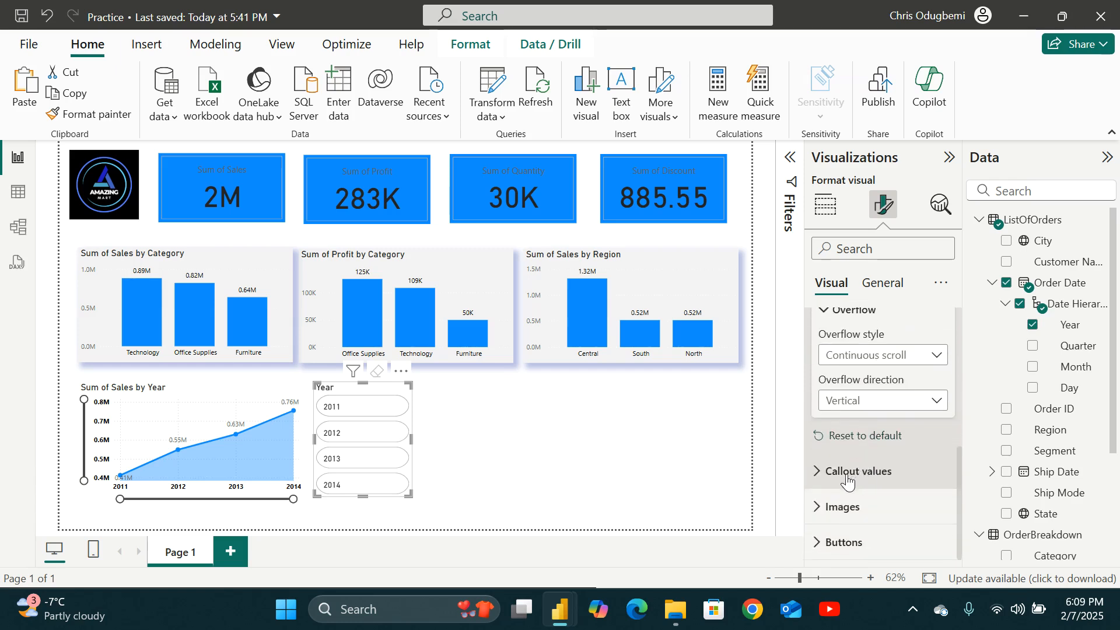
{"action": "left_click", "coordinate": [815, 481]}
{"action": "scroll", "coordinate": [850, 488], "scroll_direction": "down", "scroll_amount": 3}
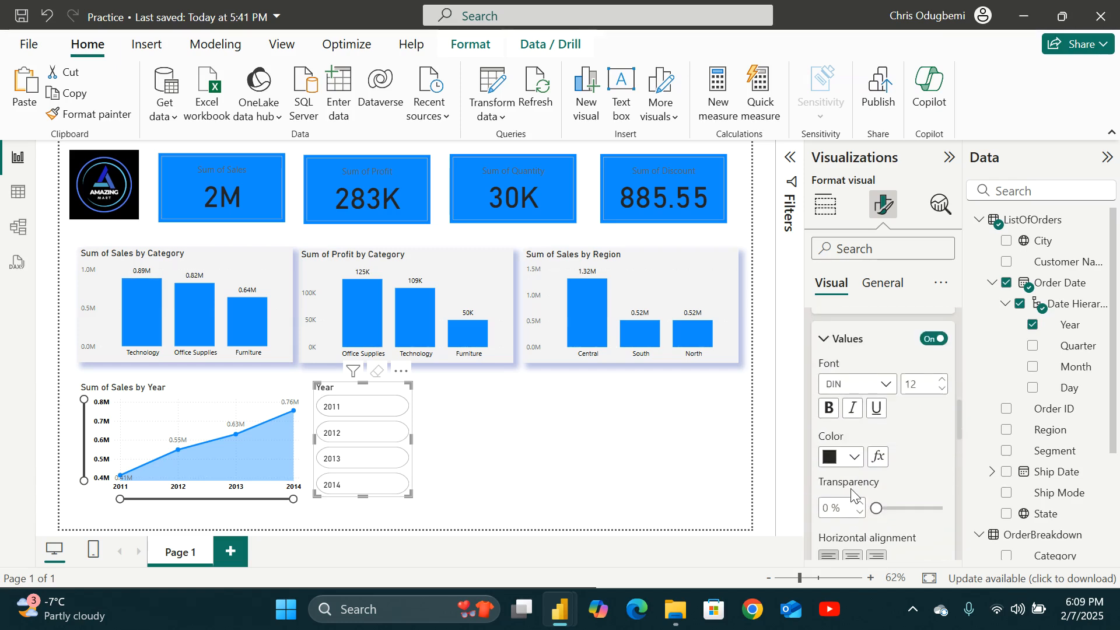
{"action": "left_click", "coordinate": [853, 456]}
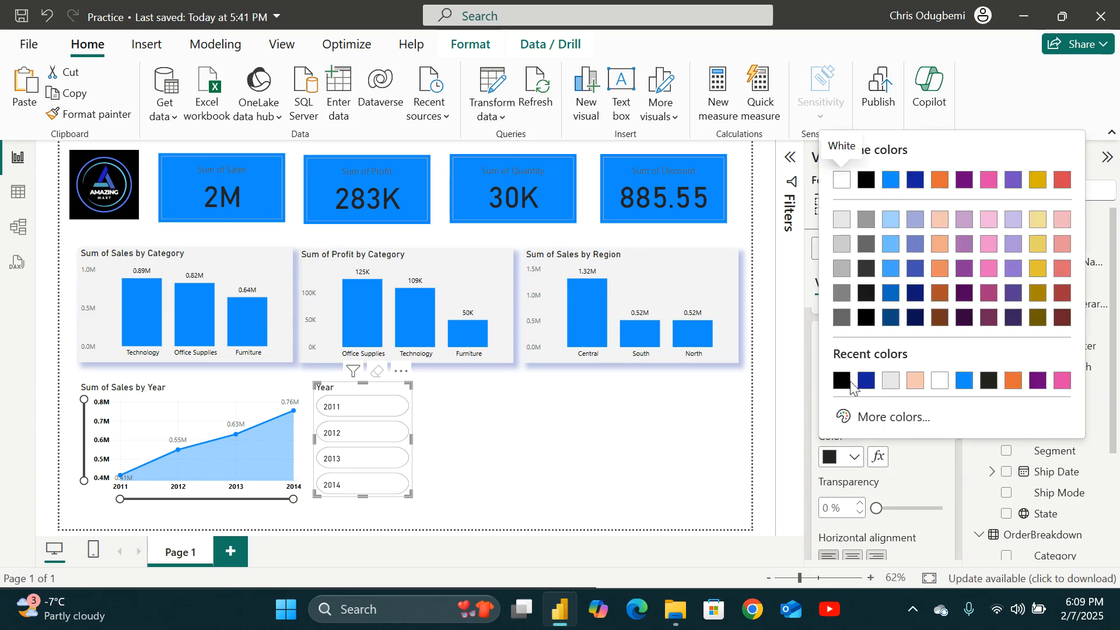
{"action": "left_click", "coordinate": [840, 380]}
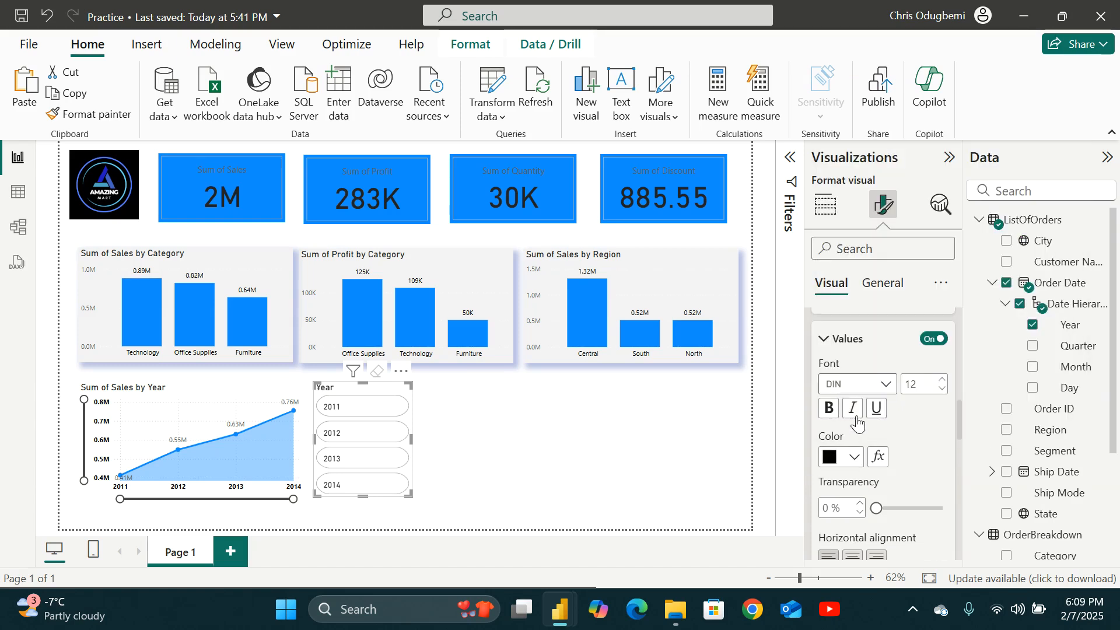
{"action": "left_click", "coordinate": [829, 409]}
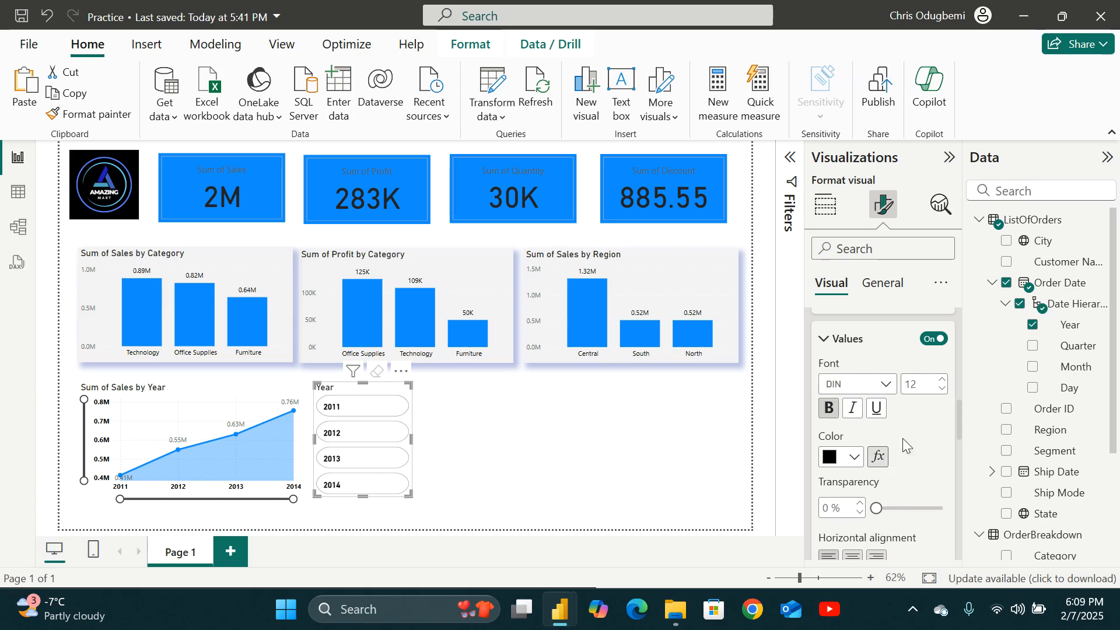
{"action": "scroll", "coordinate": [849, 476], "scroll_direction": "down", "scroll_amount": 2}
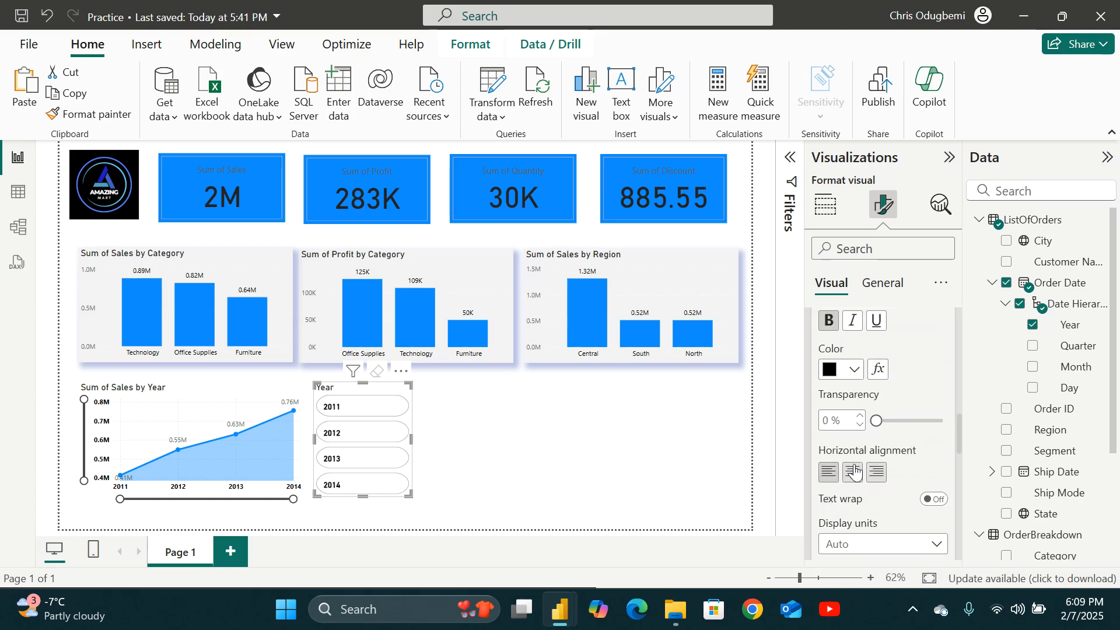
{"action": "left_click", "coordinate": [852, 473]}
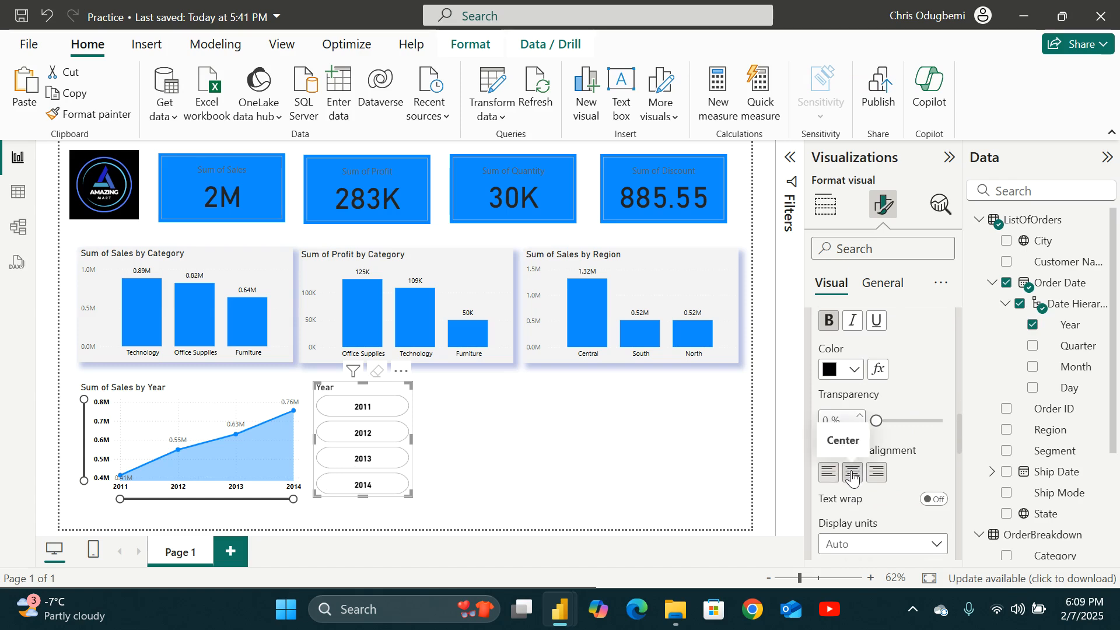
{"action": "scroll", "coordinate": [918, 512], "scroll_direction": "down", "scroll_amount": 4}
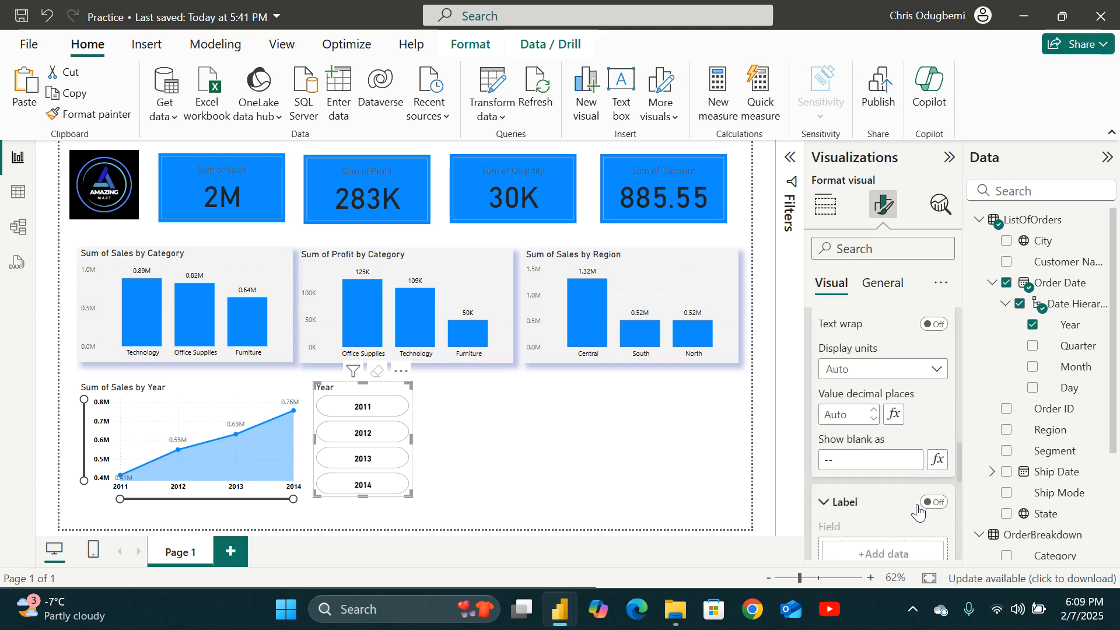
{"action": "scroll", "coordinate": [919, 512], "scroll_direction": "down", "scroll_amount": 5}
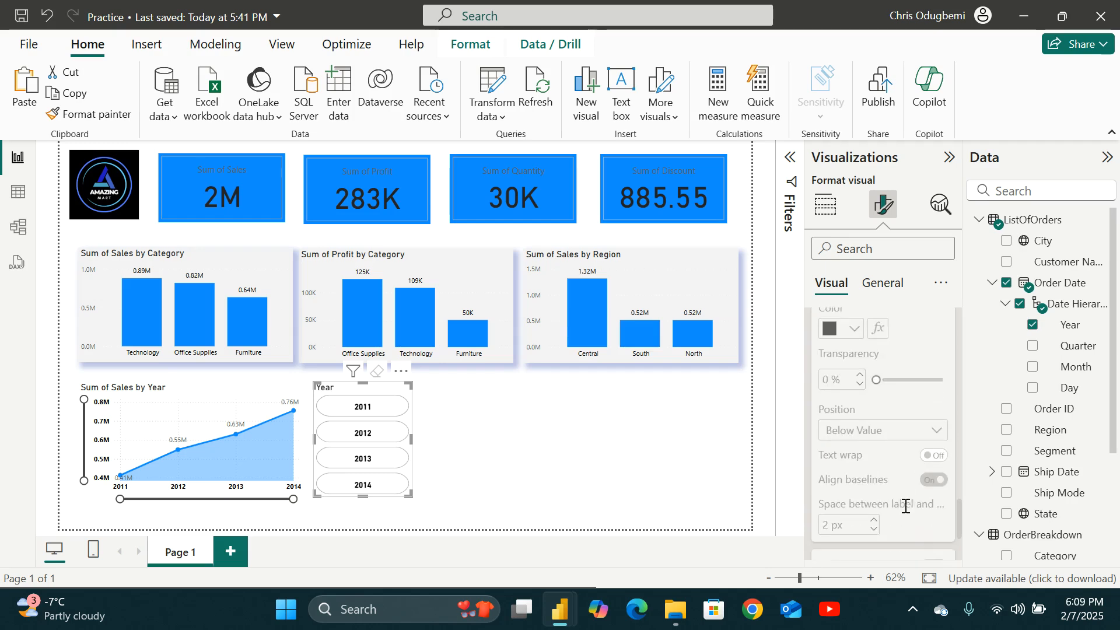
{"action": "scroll", "coordinate": [906, 508], "scroll_direction": "up", "scroll_amount": 4}
{"action": "scroll", "coordinate": [900, 488], "scroll_direction": "down", "scroll_amount": 7}
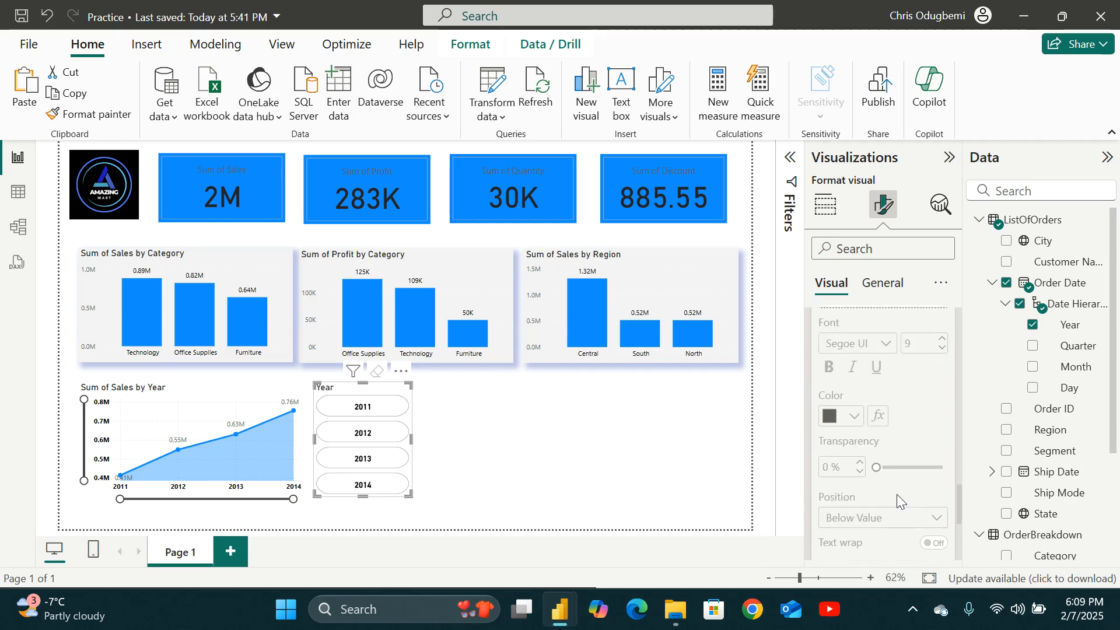
{"action": "scroll", "coordinate": [880, 444], "scroll_direction": "up", "scroll_amount": 10}
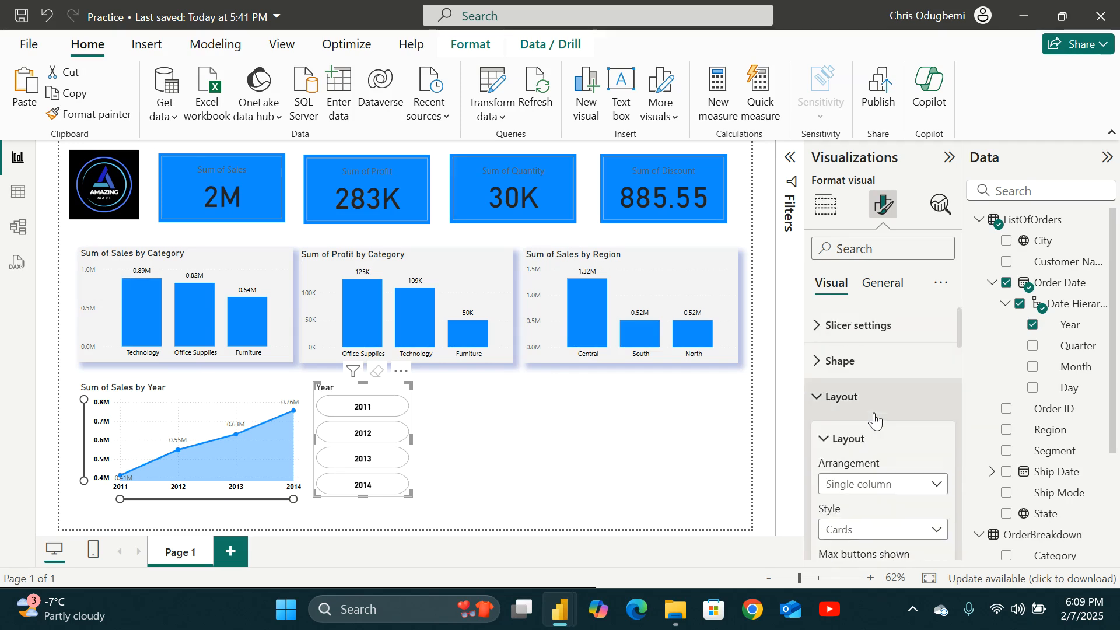
Copy the year slicer and paste a duplicate placed beside it.
{"action": "scroll", "coordinate": [874, 414], "scroll_direction": "down", "scroll_amount": 1}
{"action": "scroll", "coordinate": [873, 412], "scroll_direction": "up", "scroll_amount": 1}
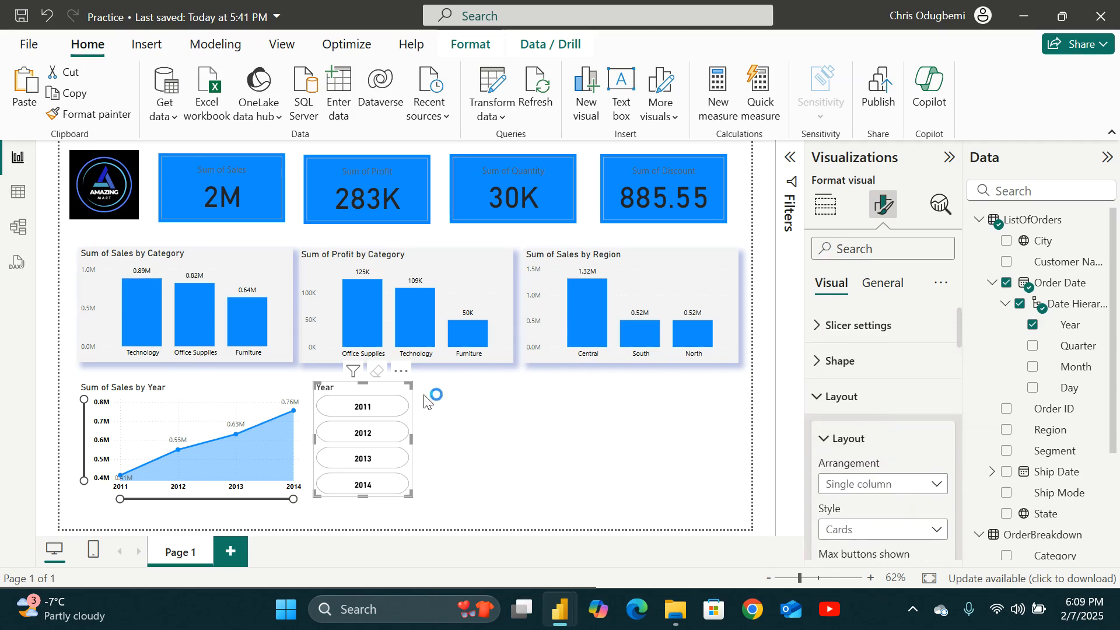
{"action": "left_click", "coordinate": [452, 399]}
{"action": "left_click", "coordinate": [393, 402]}
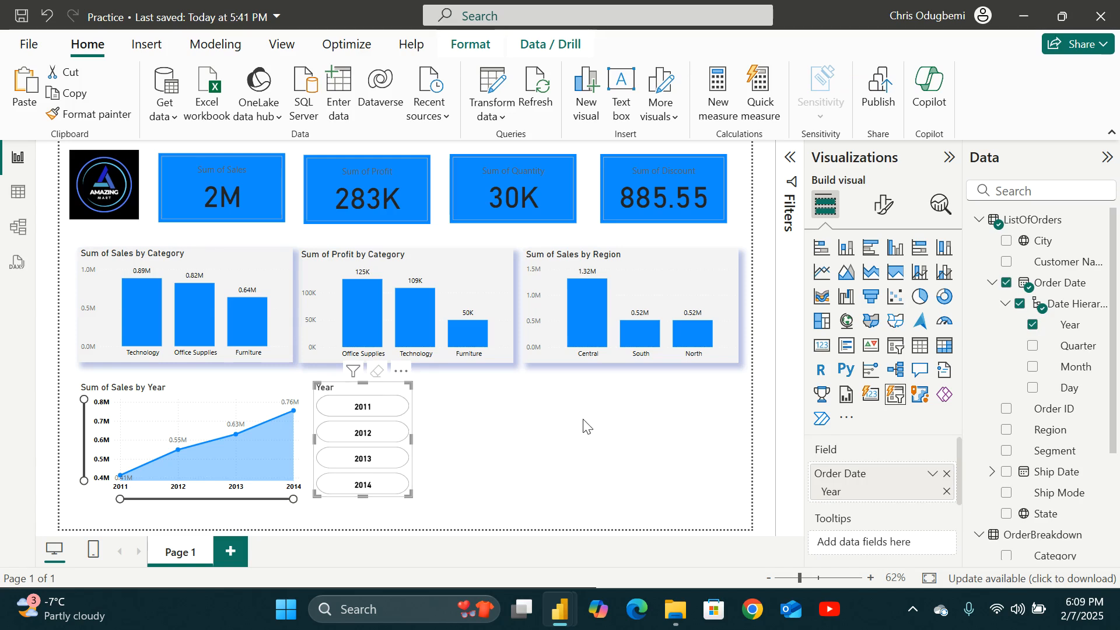
{"action": "right_click", "coordinate": [347, 388]}
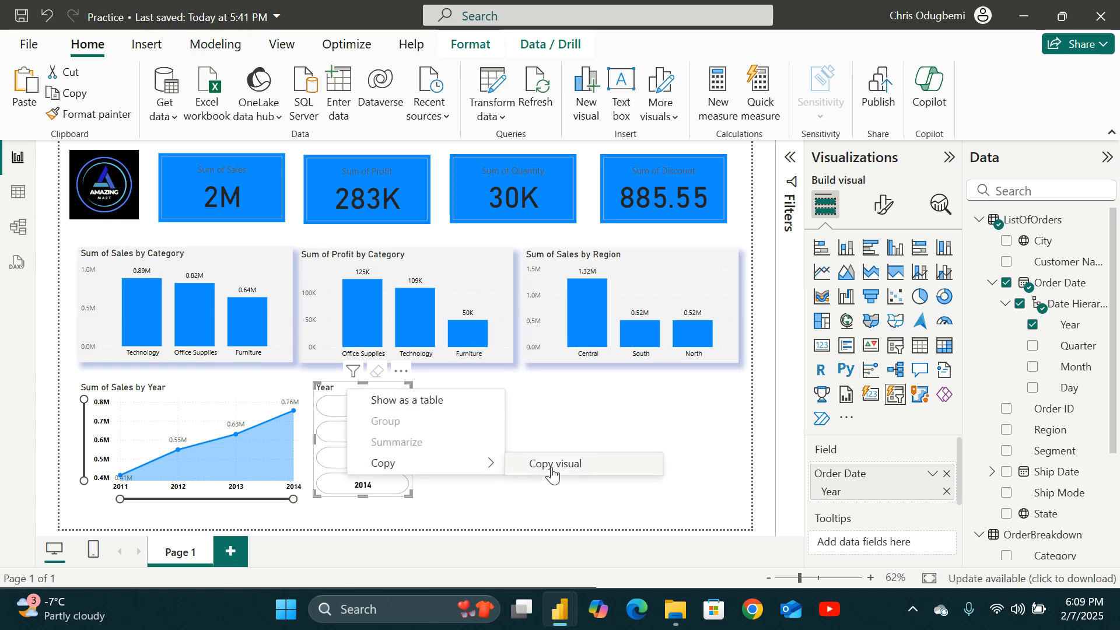
{"action": "left_click", "coordinate": [551, 463]}
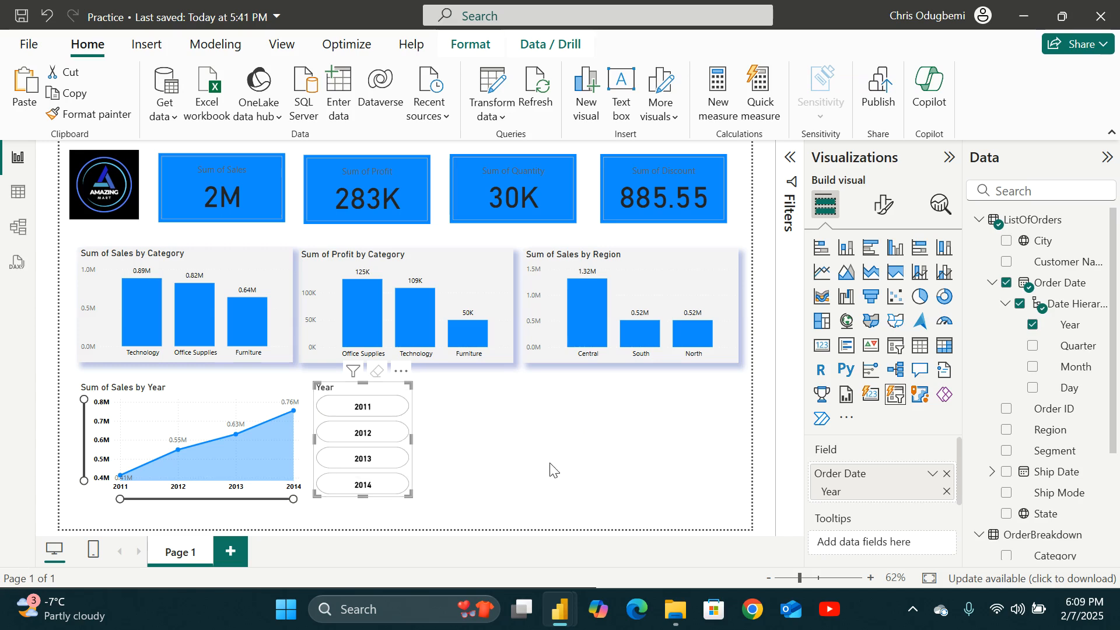
{"action": "key", "text": "ctrl+v"}
{"action": "left_click_drag", "start_coordinate": [349, 403], "coordinate": [457, 402]}
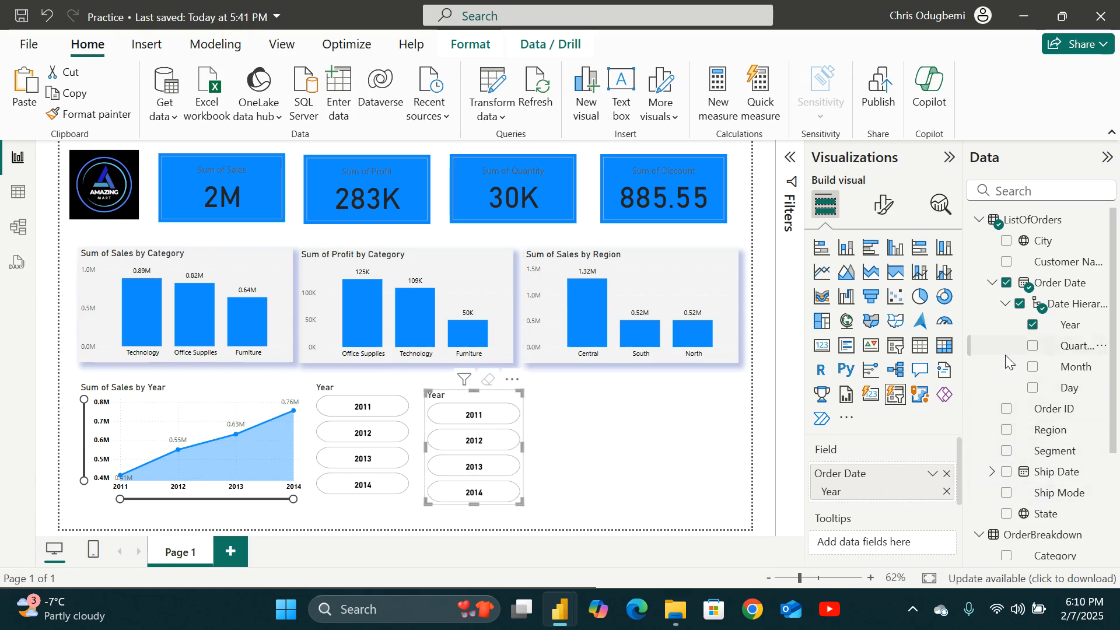
Set the duplicated slicer's field to Segment and align it next to the year slicer.
{"action": "scroll", "coordinate": [1001, 426], "scroll_direction": "down", "scroll_amount": 3}
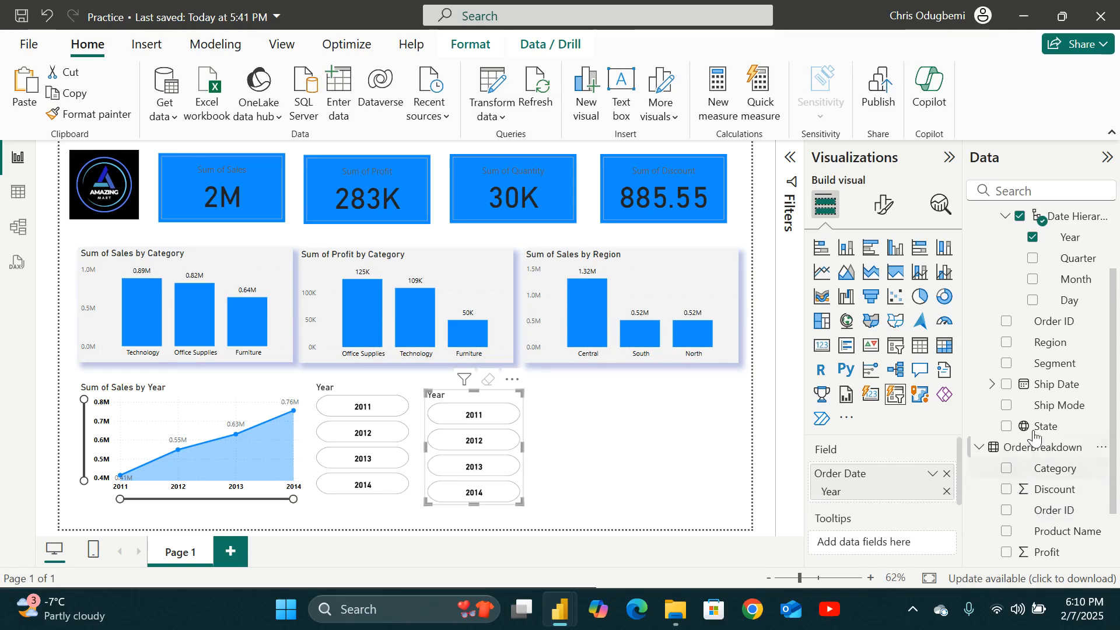
{"action": "scroll", "coordinate": [1060, 390], "scroll_direction": "up", "scroll_amount": 3}
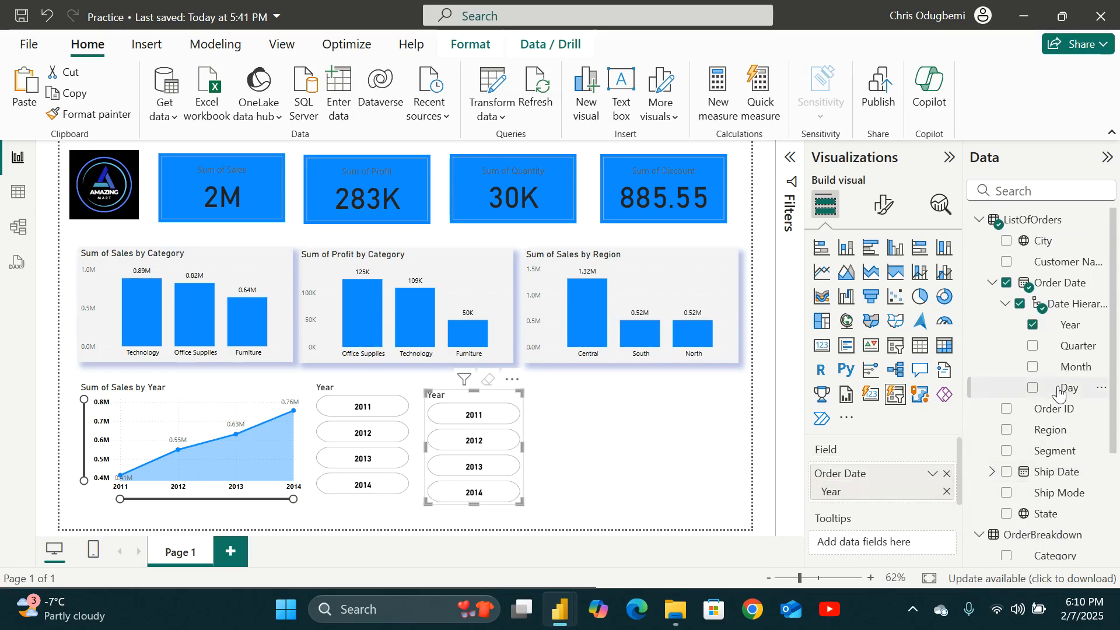
{"action": "left_click", "coordinate": [1006, 451]}
{"action": "scroll", "coordinate": [916, 506], "scroll_direction": "down", "scroll_amount": 2}
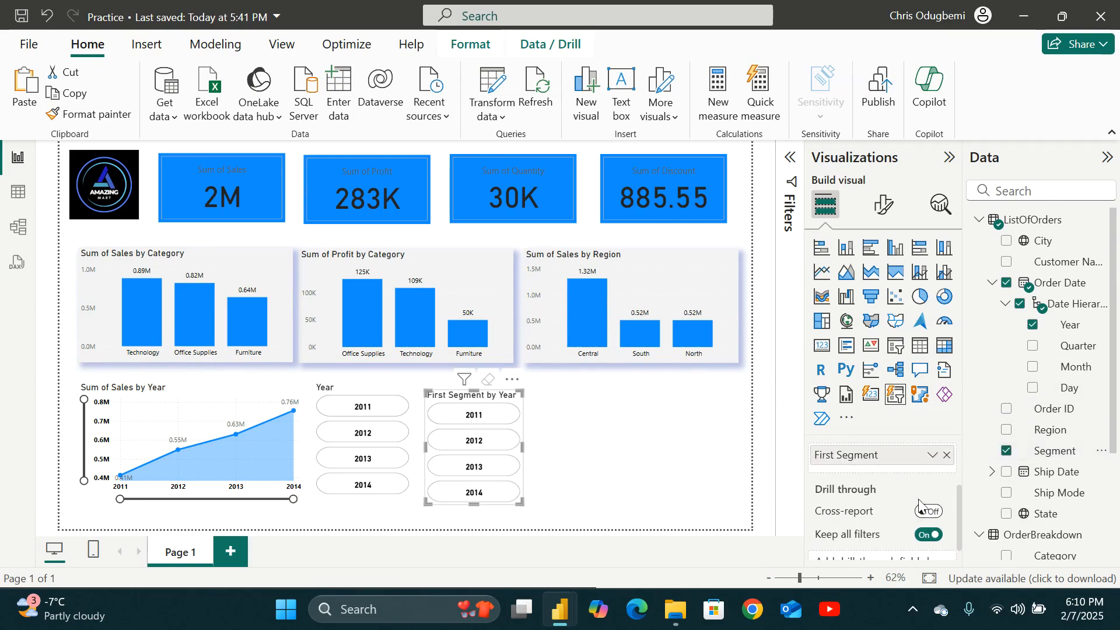
{"action": "scroll", "coordinate": [918, 506], "scroll_direction": "up", "scroll_amount": 2}
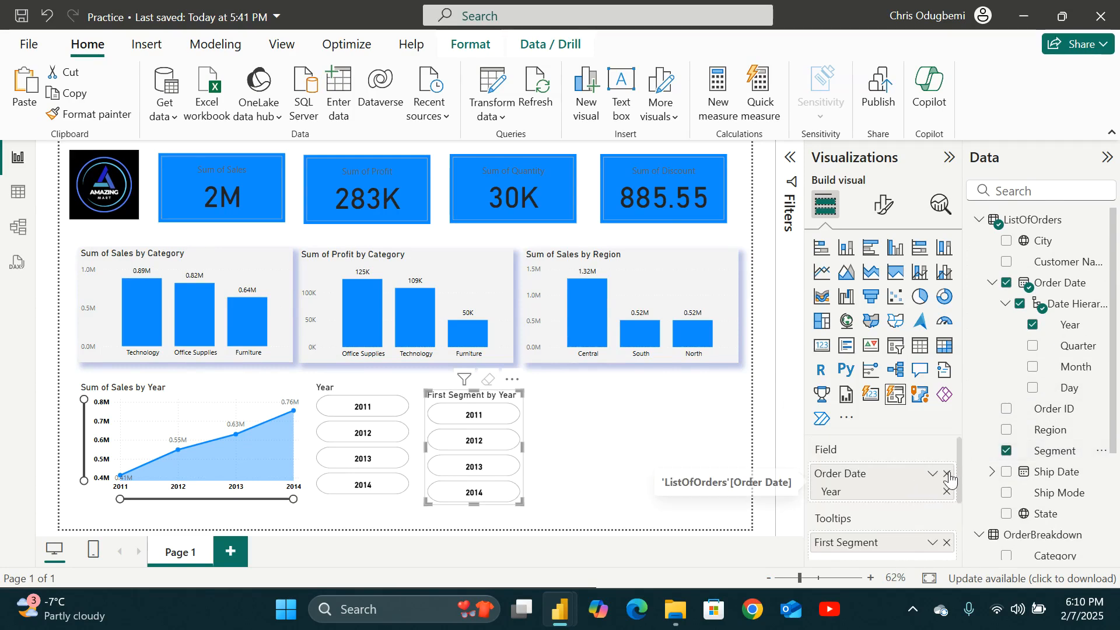
{"action": "left_click", "coordinate": [947, 474]}
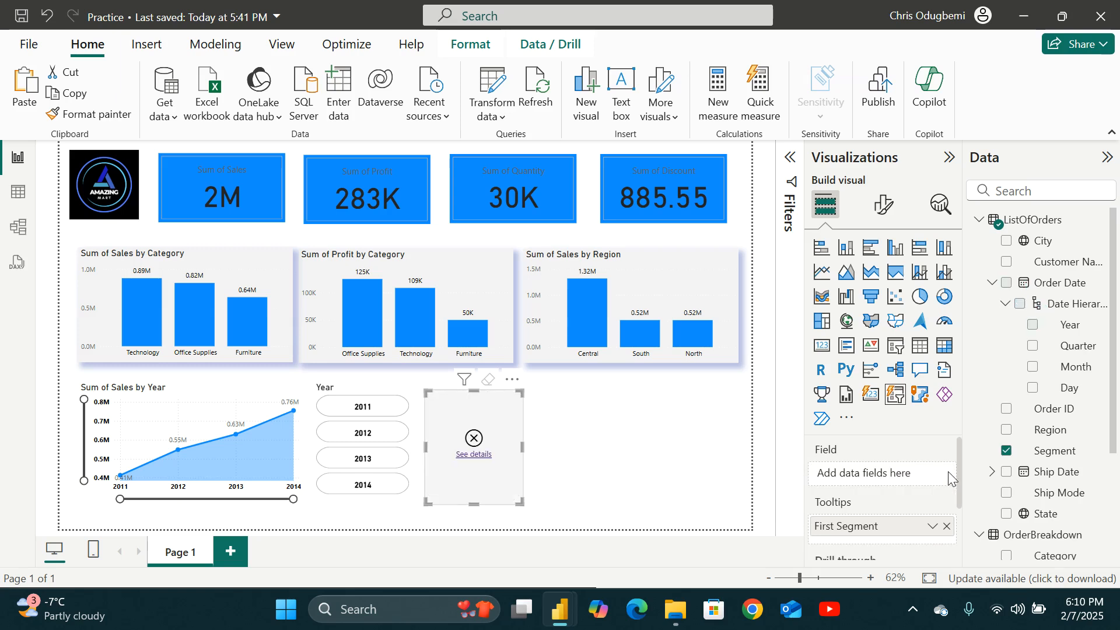
{"action": "left_click_drag", "start_coordinate": [893, 527], "coordinate": [889, 475]}
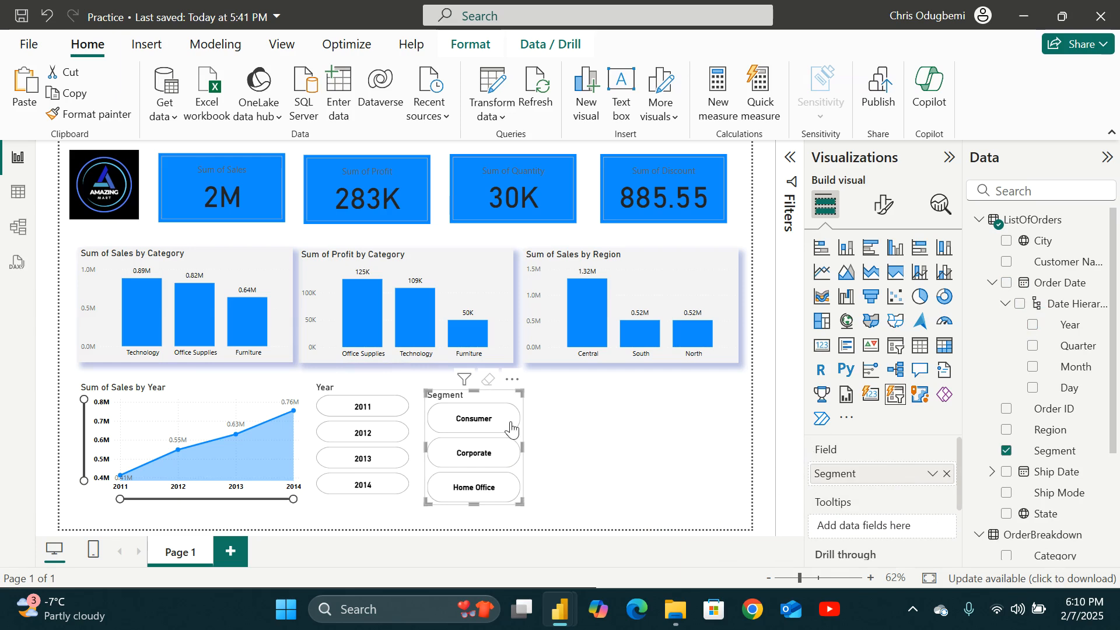
{"action": "left_click", "coordinate": [576, 460]}
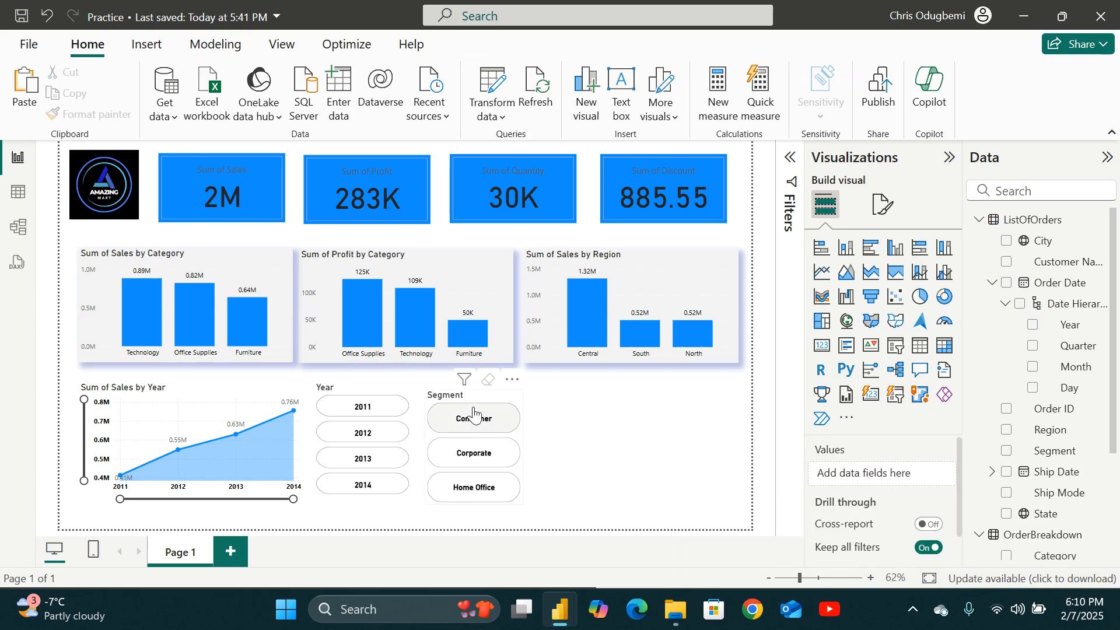
{"action": "left_click_drag", "start_coordinate": [477, 389], "coordinate": [479, 392]}
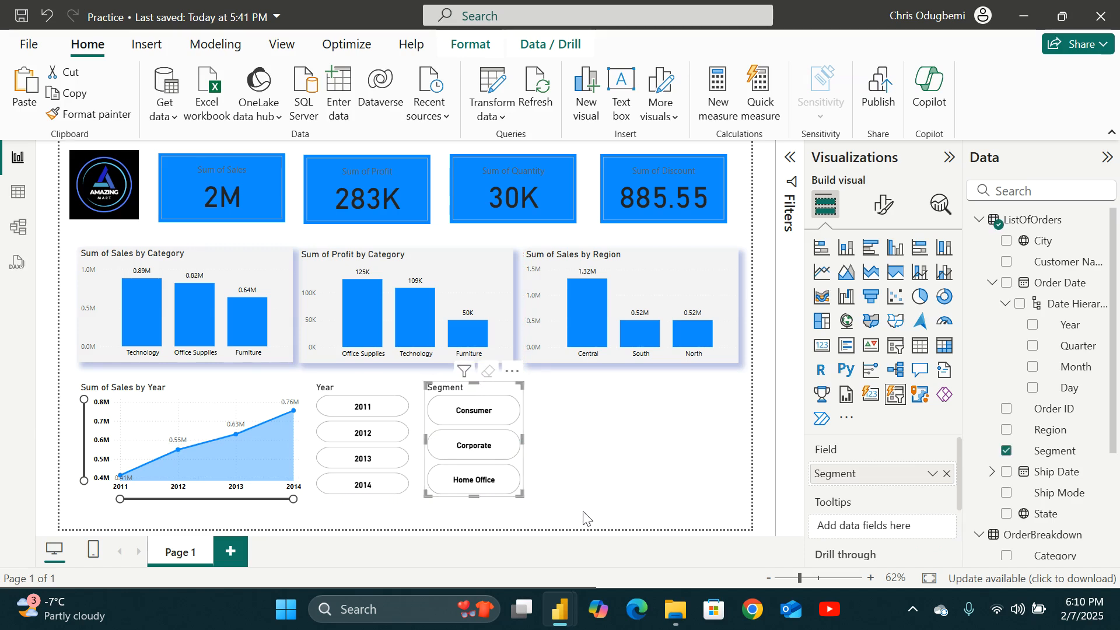
Filter the report by selecting 2013 in the year slicer and Home Office in the Segment slicer.
{"action": "left_click", "coordinate": [363, 458]}
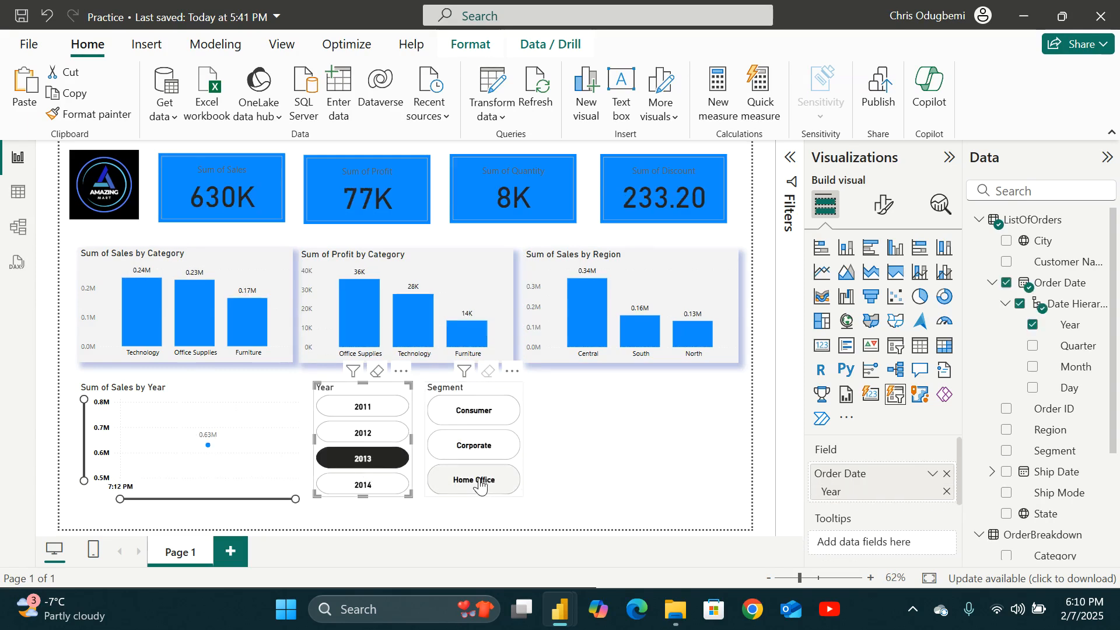
{"action": "left_click", "coordinate": [480, 482]}
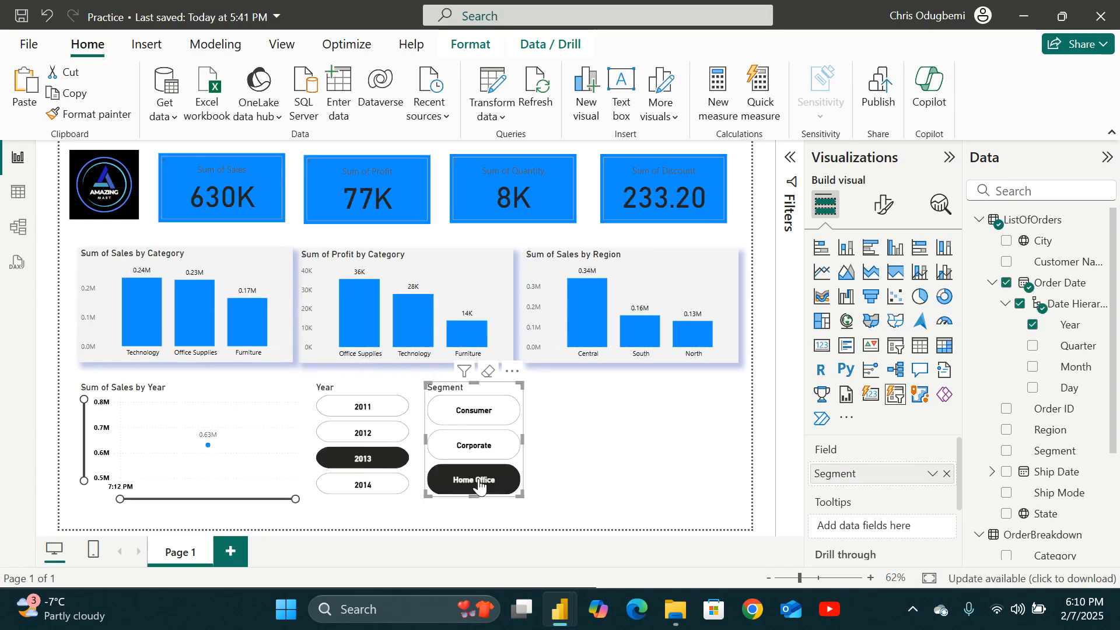
{"action": "left_click", "coordinate": [633, 459]}
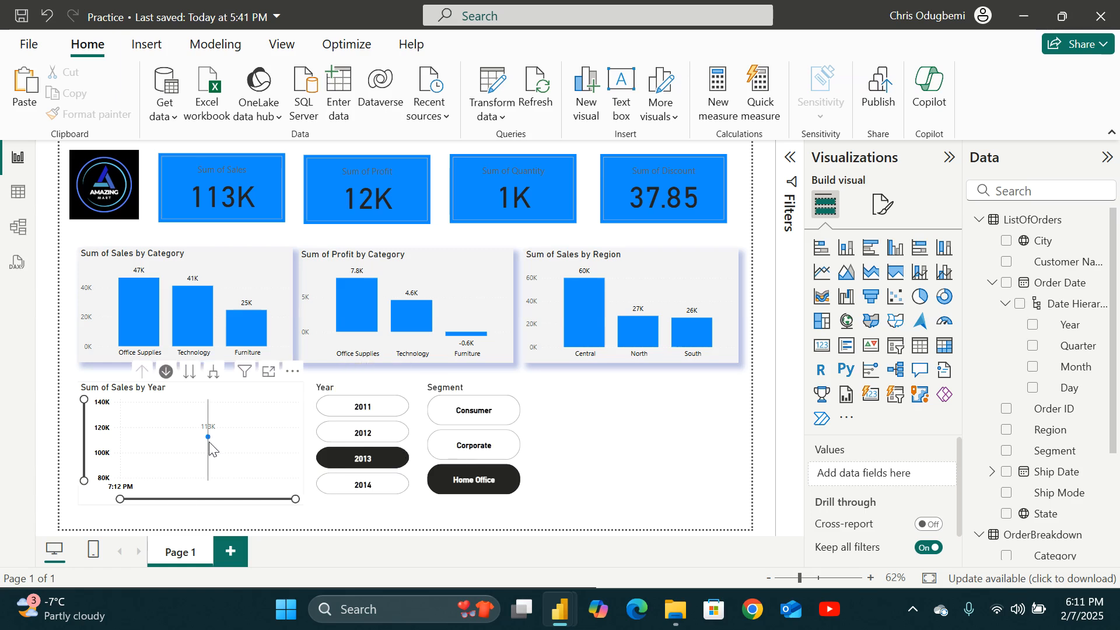
Drill the sales line chart down from year to quarter and then to month level.
{"action": "mouse_move", "coordinate": [209, 443]}
{"action": "left_click", "coordinate": [190, 372]}
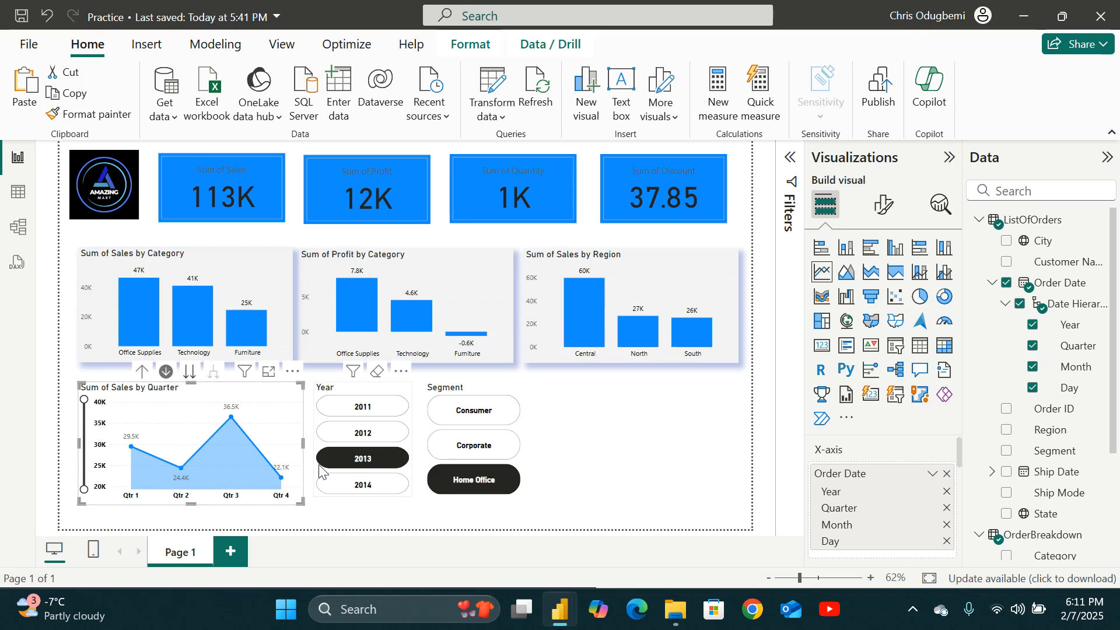
{"action": "left_click", "coordinate": [190, 372]}
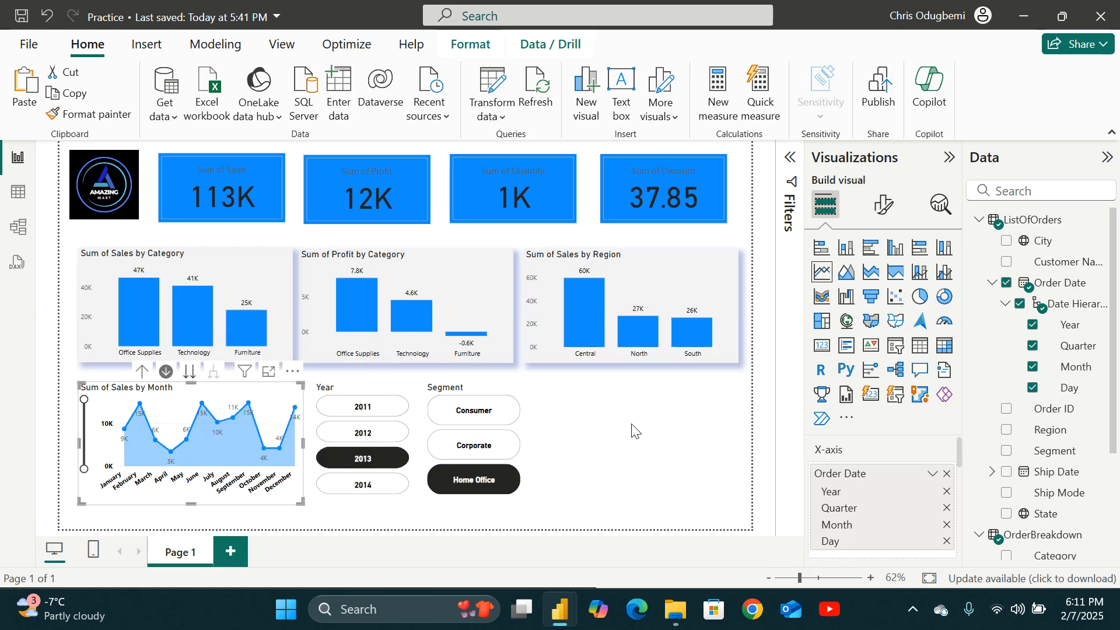
Open the sales-by-month chart in focus mode and return to the report.
{"action": "left_click", "coordinate": [268, 373]}
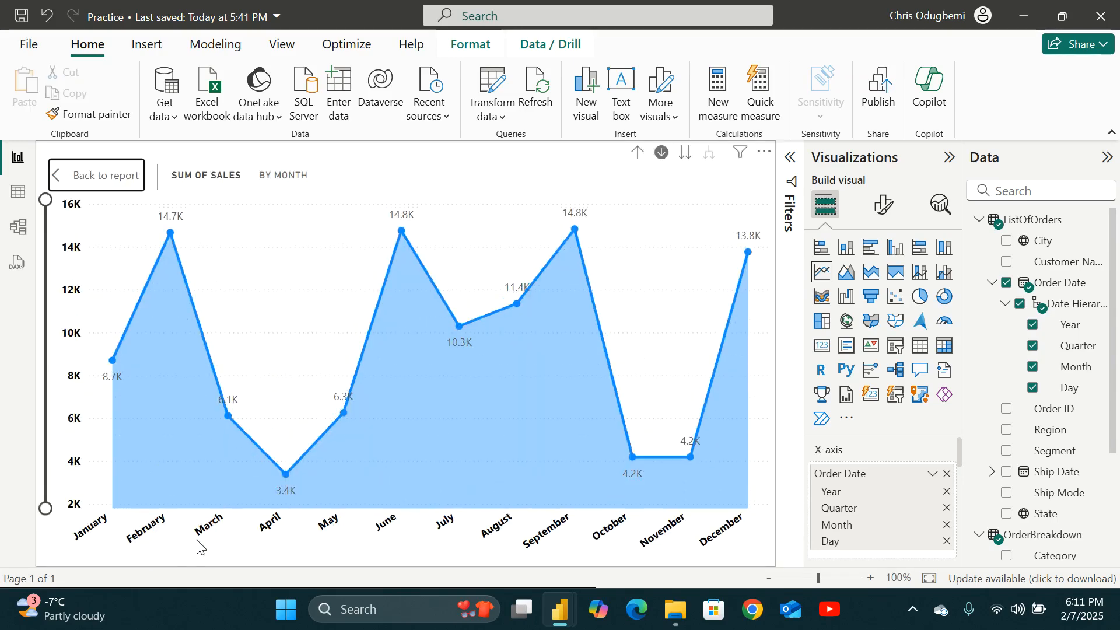
{"action": "right_click", "coordinate": [694, 449]}
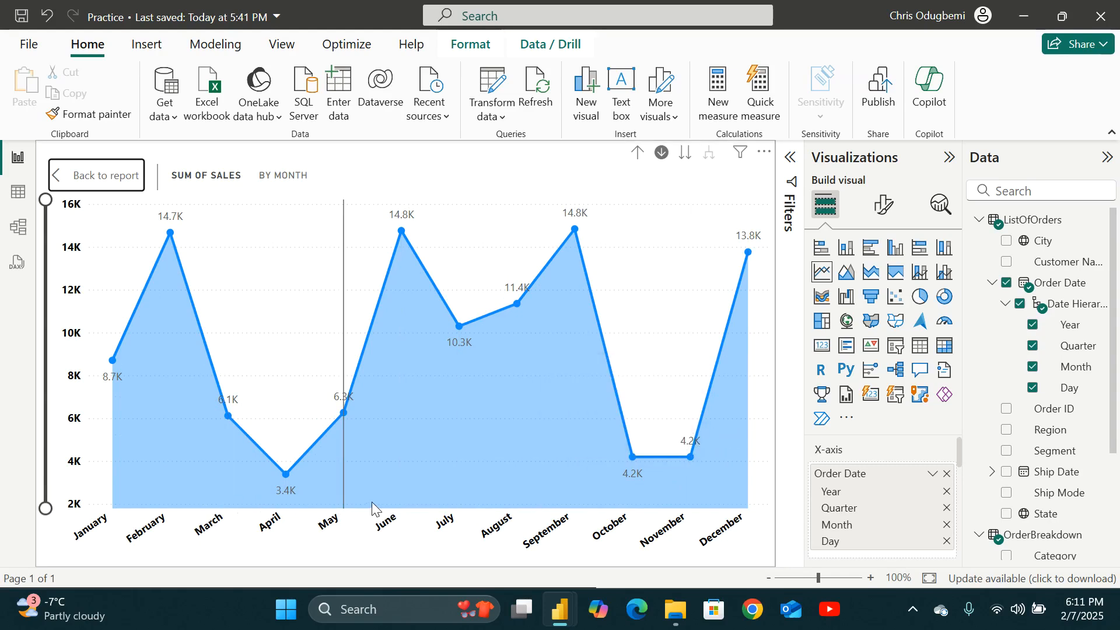
{"action": "left_click", "coordinate": [80, 182]}
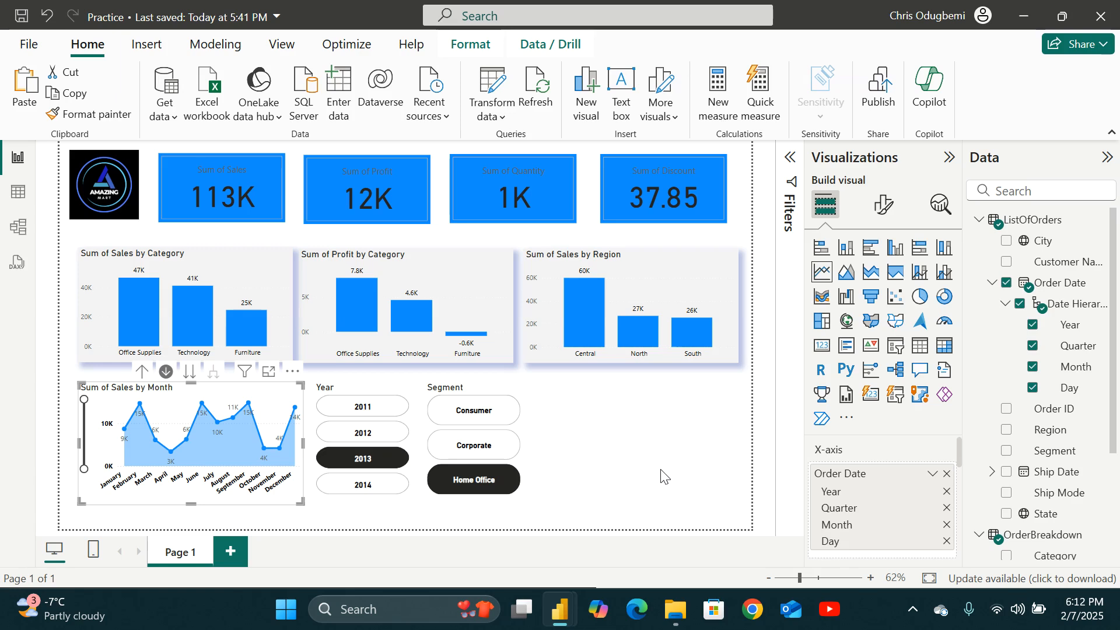
Change the Segment slicer selection to Corporate and then to Consumer.
{"action": "left_click", "coordinate": [644, 446]}
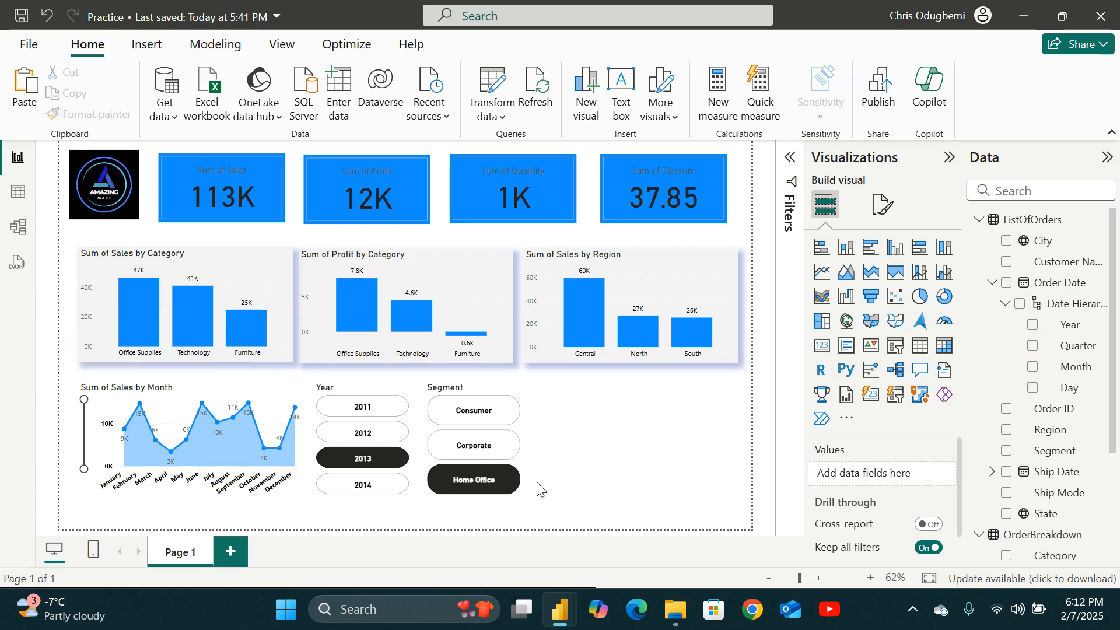
{"action": "left_click", "coordinate": [950, 157]}
{"action": "left_click", "coordinate": [1107, 157]}
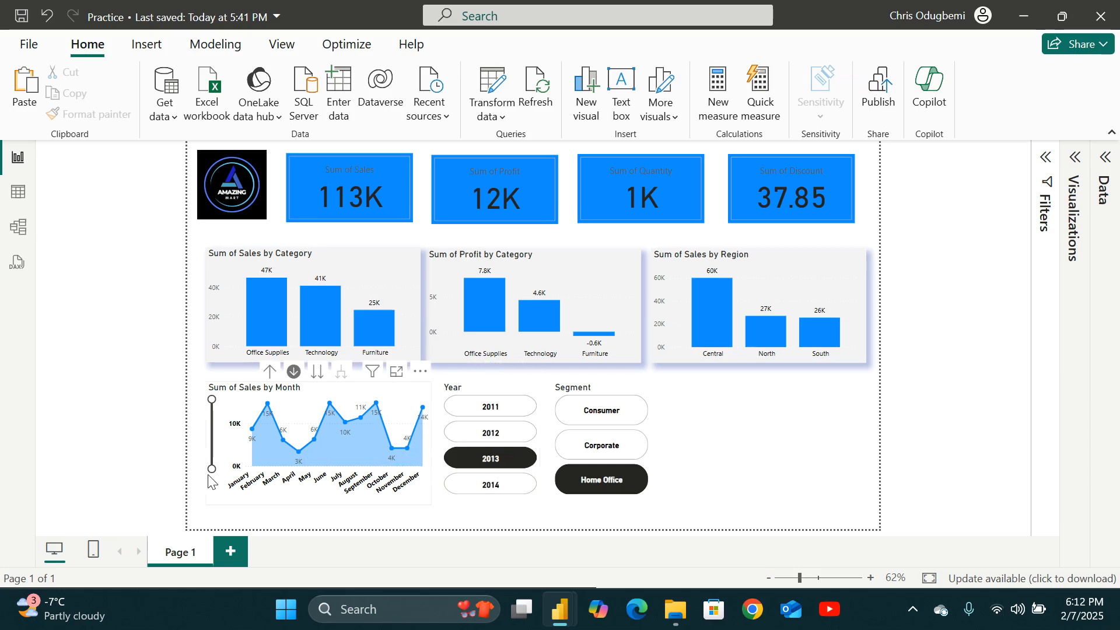
{"action": "mouse_move", "coordinate": [377, 469]}
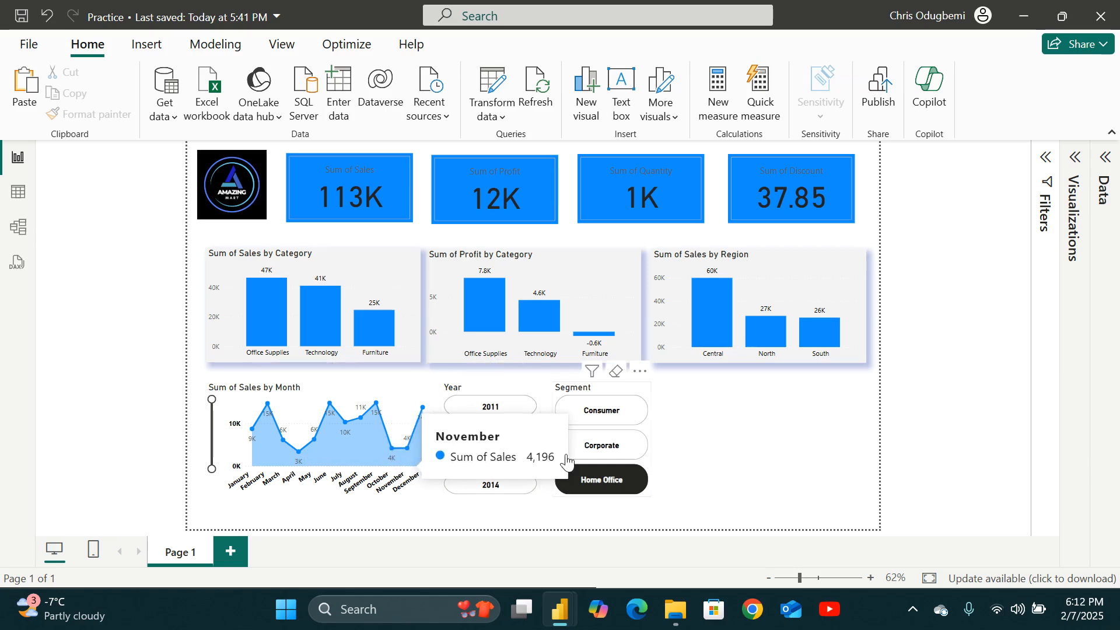
{"action": "left_click", "coordinate": [606, 452]}
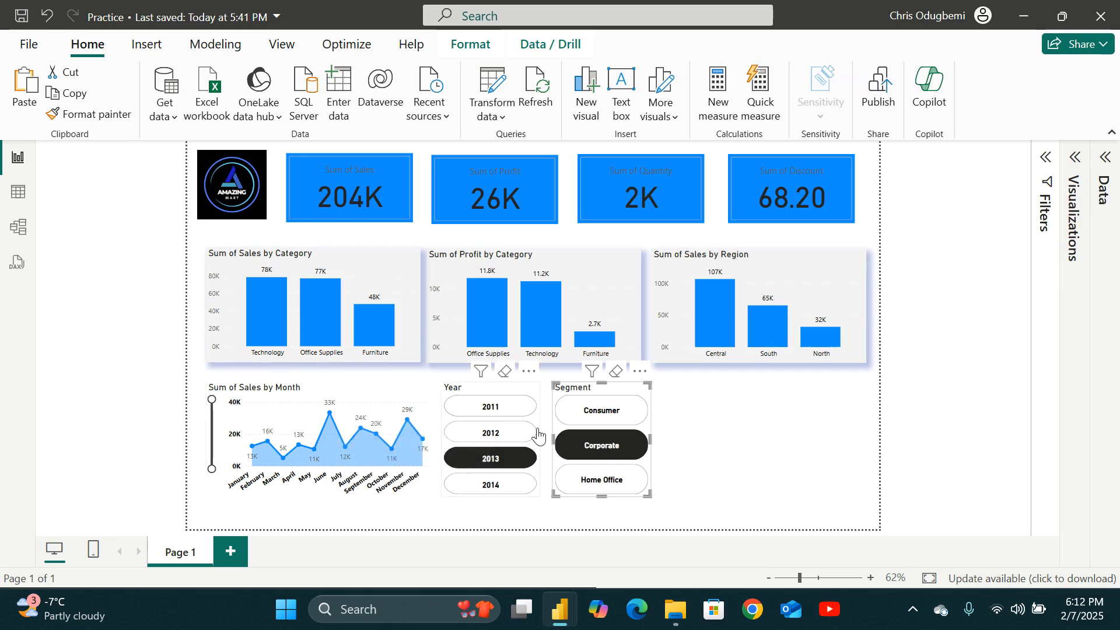
{"action": "left_click", "coordinate": [603, 411]}
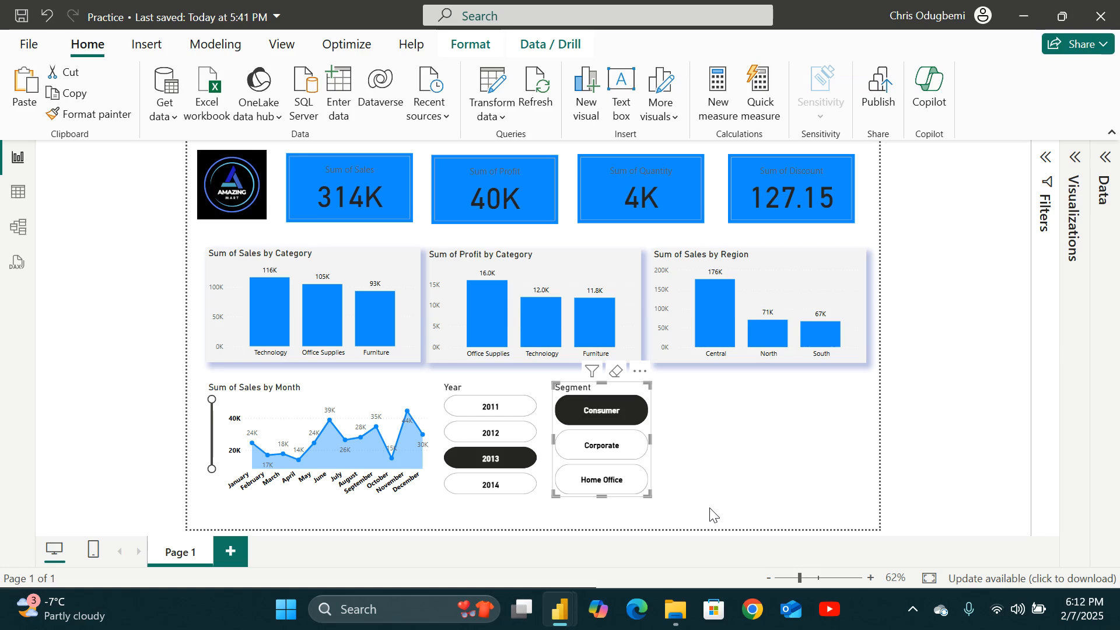
Duplicate Page 1 and open the duplicate page.
{"action": "right_click", "coordinate": [192, 555]}
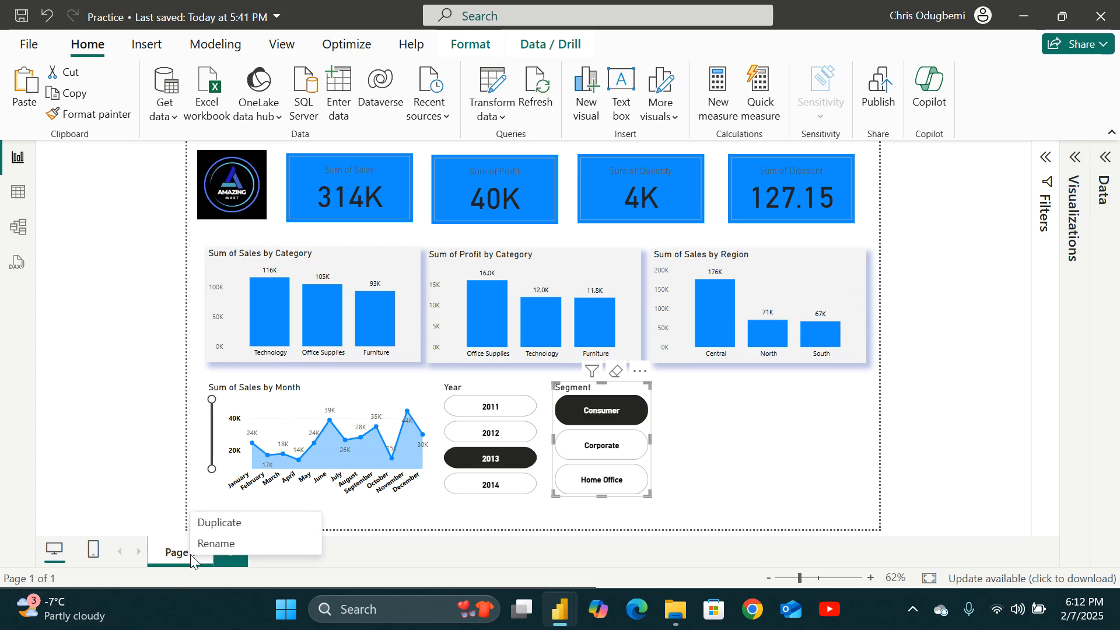
{"action": "left_click", "coordinate": [220, 523]}
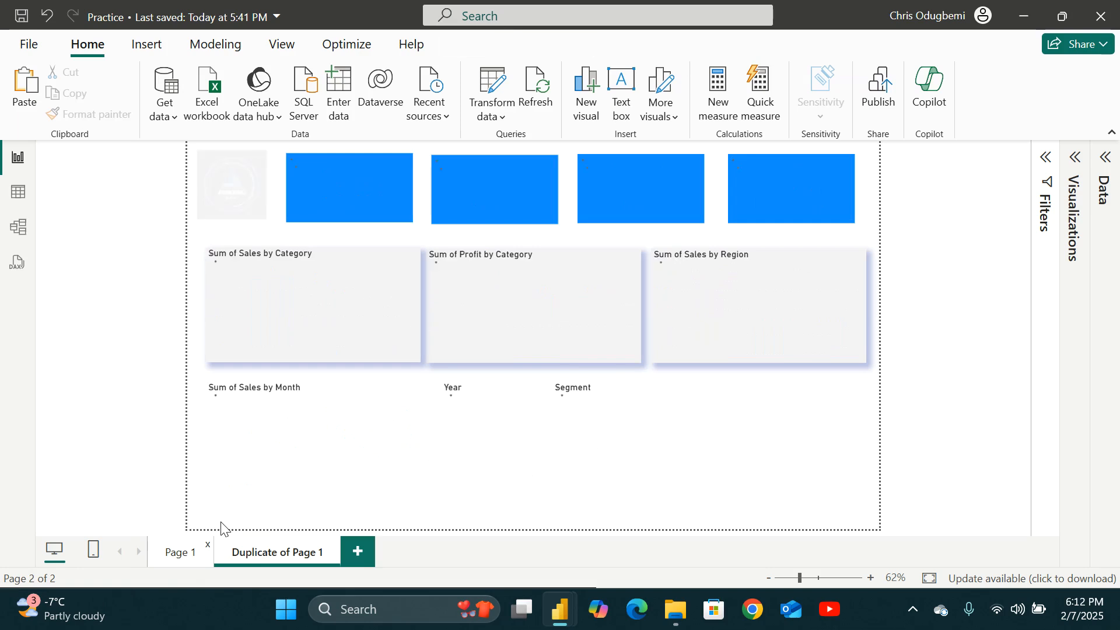
{"action": "left_click", "coordinate": [170, 555]}
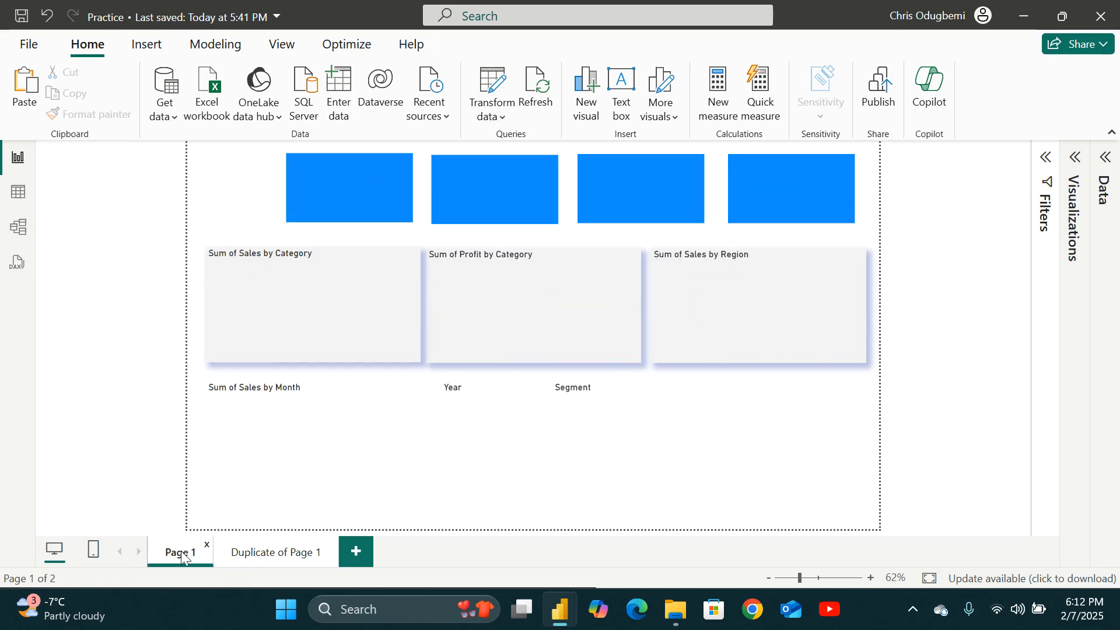
{"action": "left_click", "coordinate": [253, 556]}
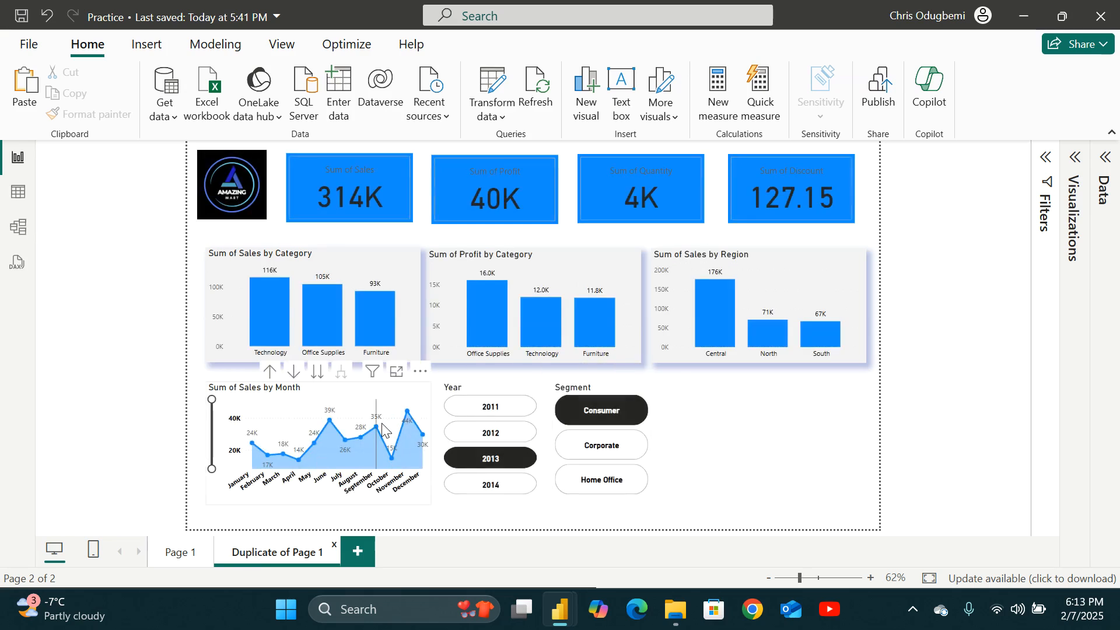
On the duplicated page, remove the Segment field from the segment slicer.
{"action": "mouse_move", "coordinate": [380, 423]}
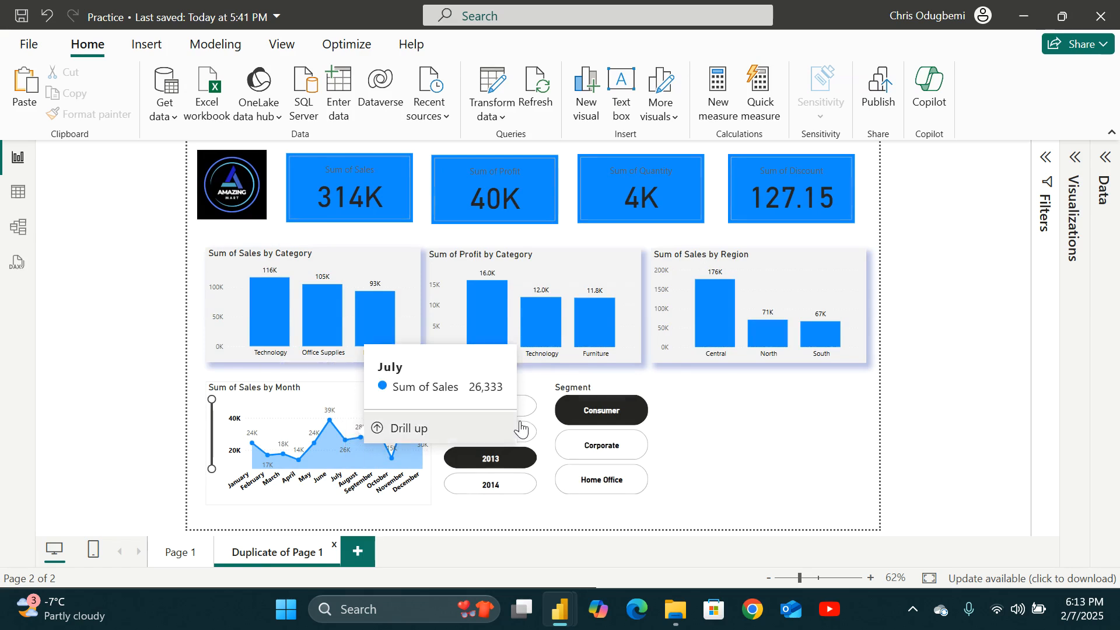
{"action": "left_click", "coordinate": [650, 477]}
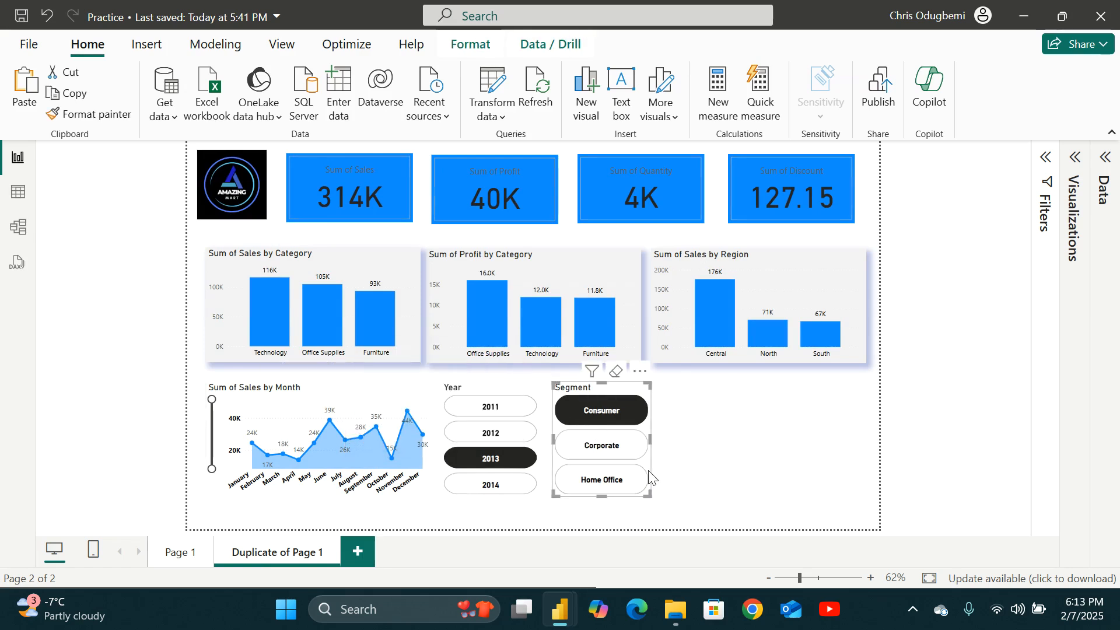
{"action": "left_click", "coordinate": [1105, 157]}
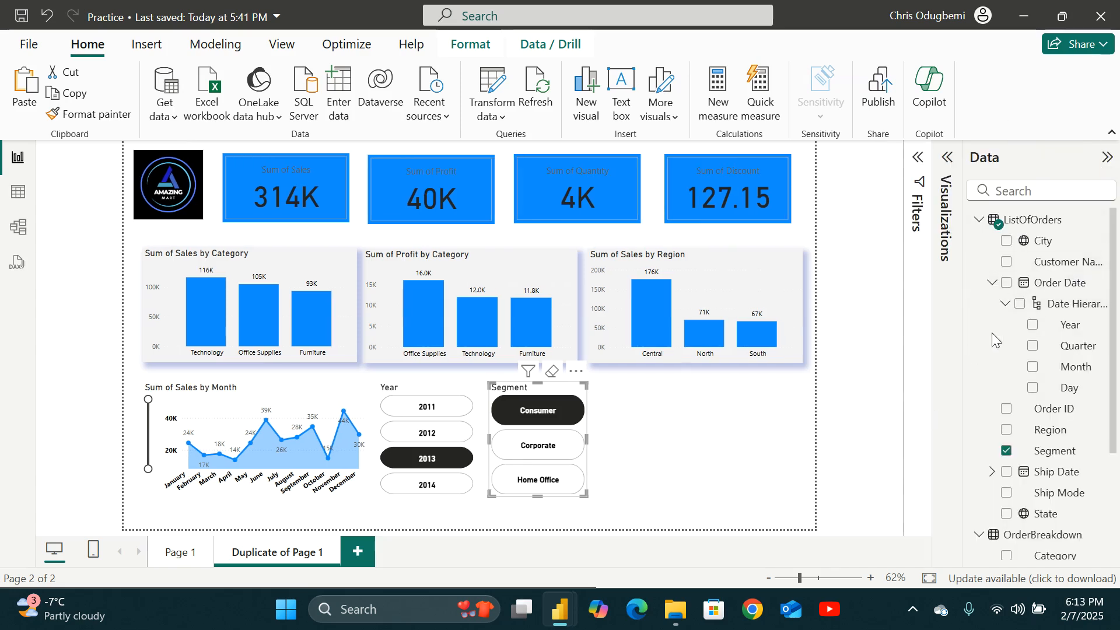
{"action": "left_click", "coordinate": [946, 158]}
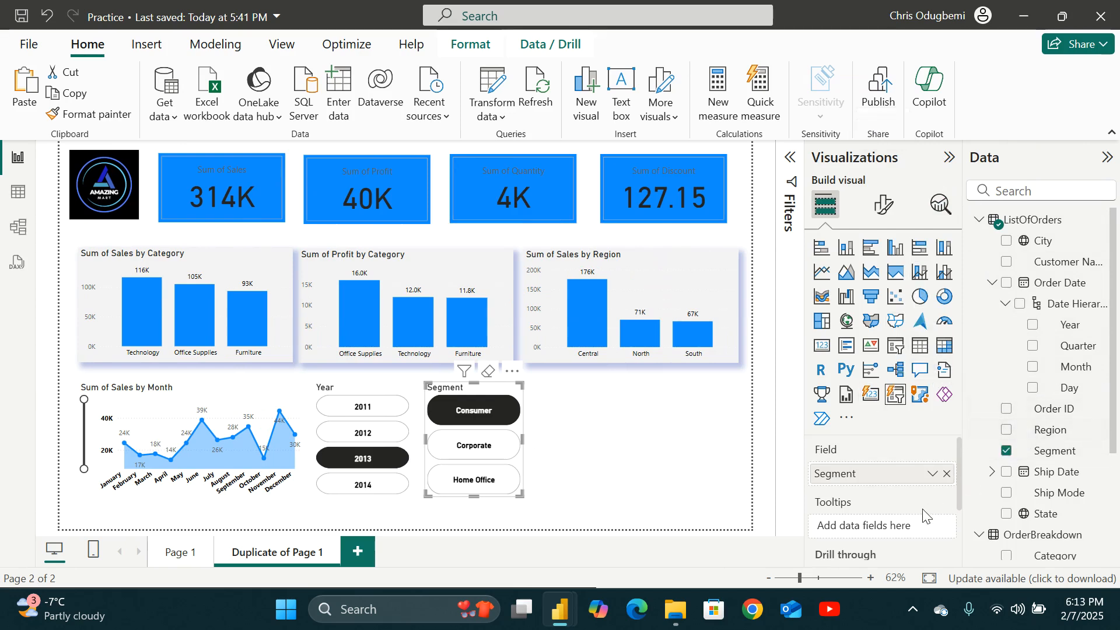
{"action": "left_click", "coordinate": [1004, 452]}
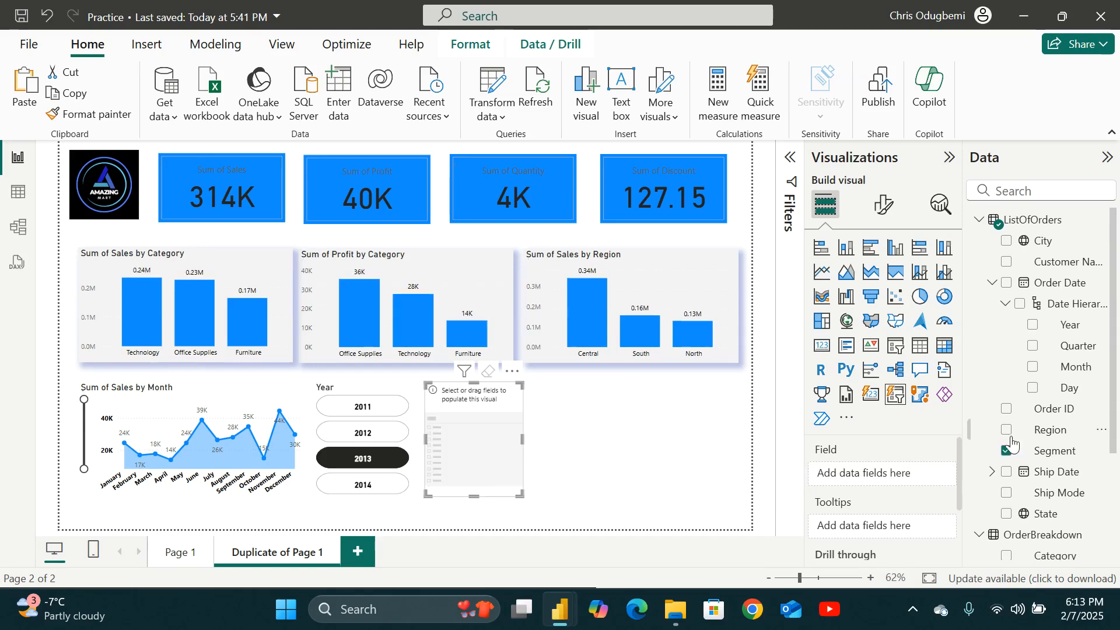
Populate the empty slicer with the Region field, widen it slightly, and filter the page to Central.
{"action": "left_click", "coordinate": [1006, 431]}
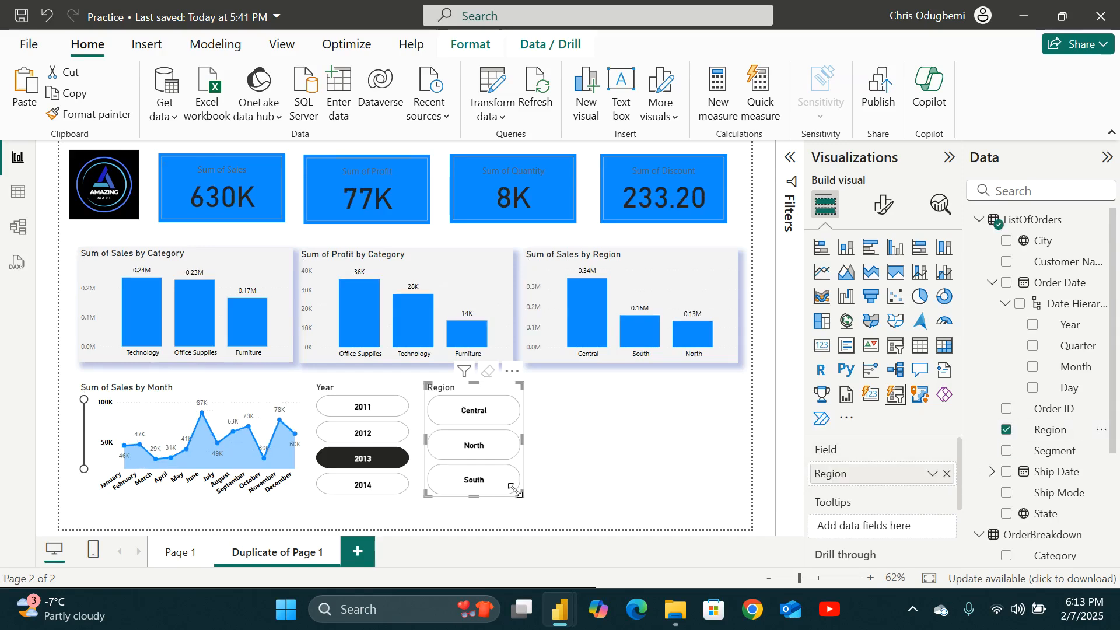
{"action": "left_click_drag", "start_coordinate": [515, 492], "coordinate": [535, 489]}
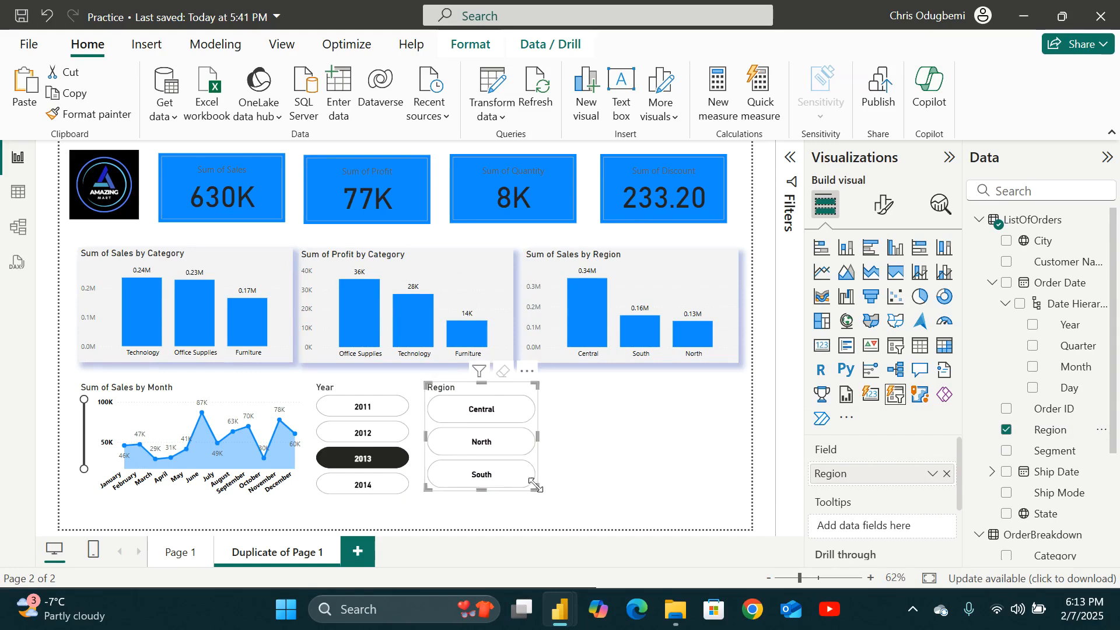
{"action": "left_click", "coordinate": [488, 411]}
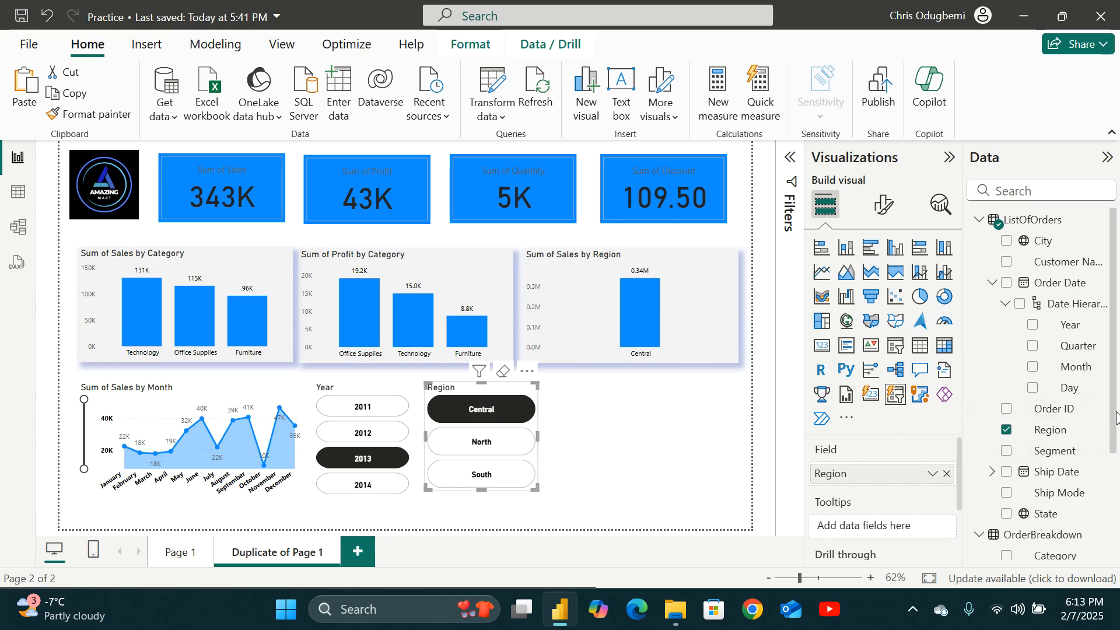
Insert a table visual showing the State field beside the Region slicer.
{"action": "mouse_move", "coordinate": [1115, 418]}
{"action": "left_mouse_down"}
{"action": "mouse_move", "coordinate": [1115, 454]}
{"action": "mouse_move", "coordinate": [1118, 425]}
{"action": "left_mouse_up"}
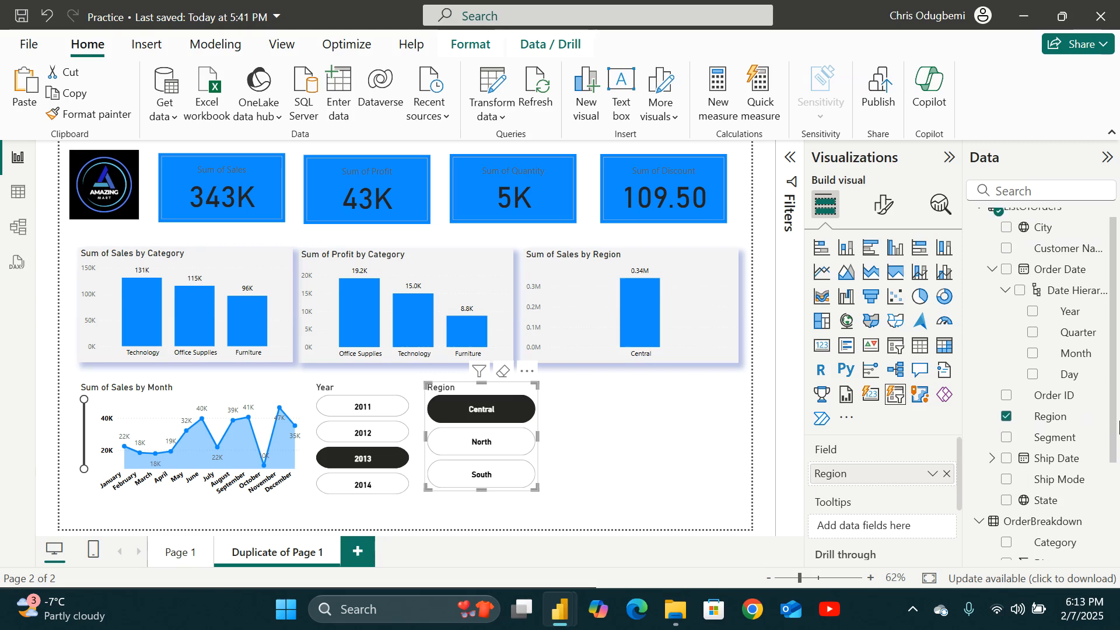
{"action": "left_click", "coordinate": [649, 416]}
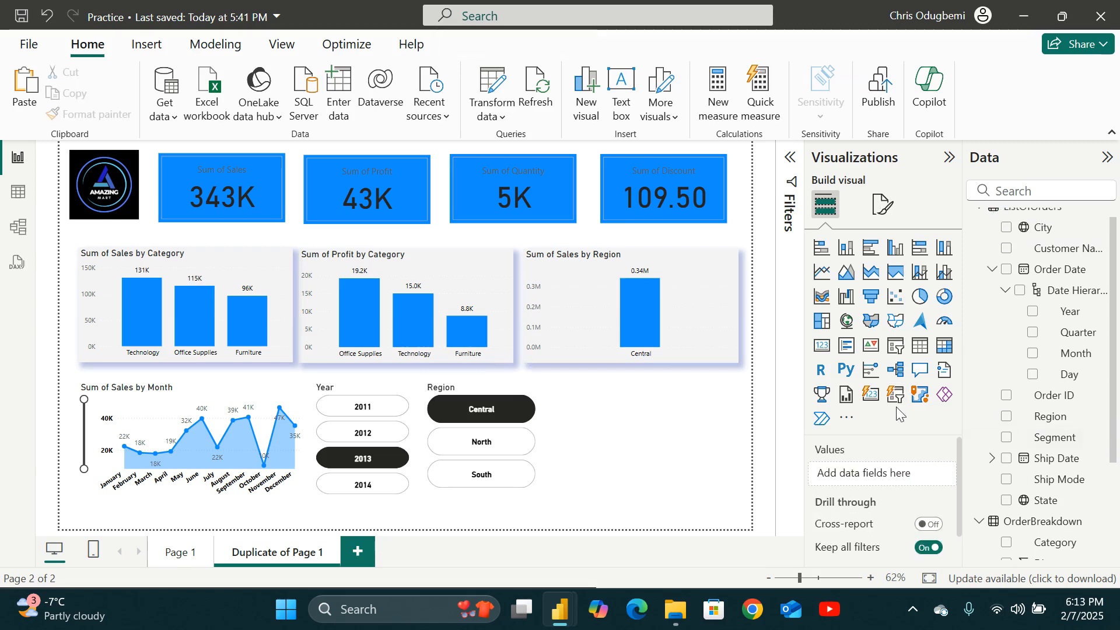
{"action": "left_click", "coordinate": [920, 350]}
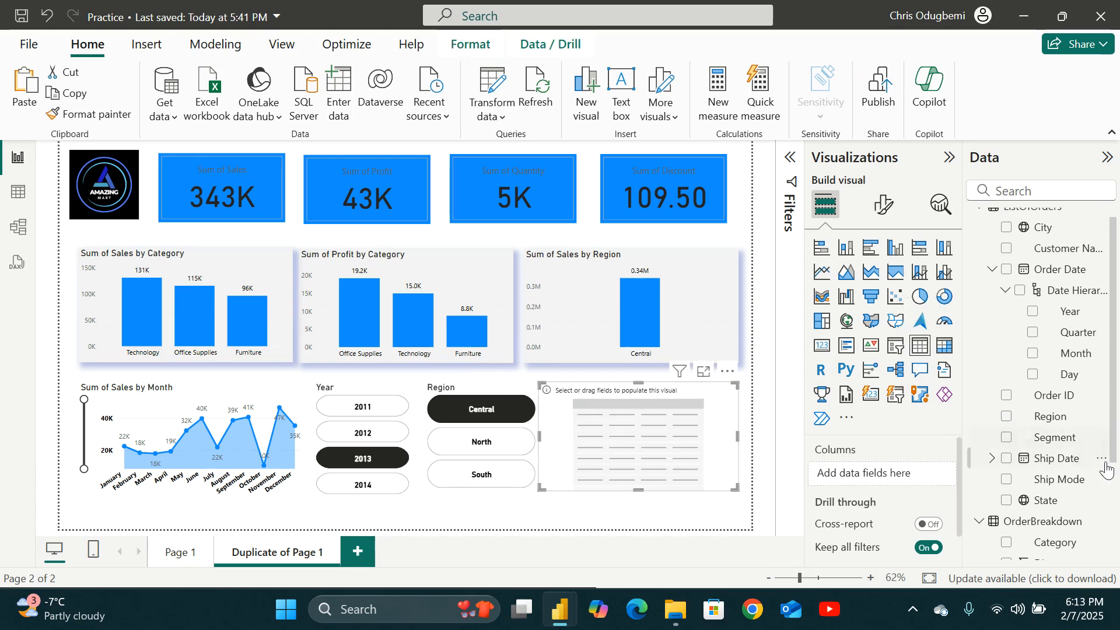
{"action": "left_click", "coordinate": [1007, 501]}
Scroll through the state table and switch the Region slicer to North.
{"action": "scroll", "coordinate": [676, 440], "scroll_direction": "down", "scroll_amount": 3}
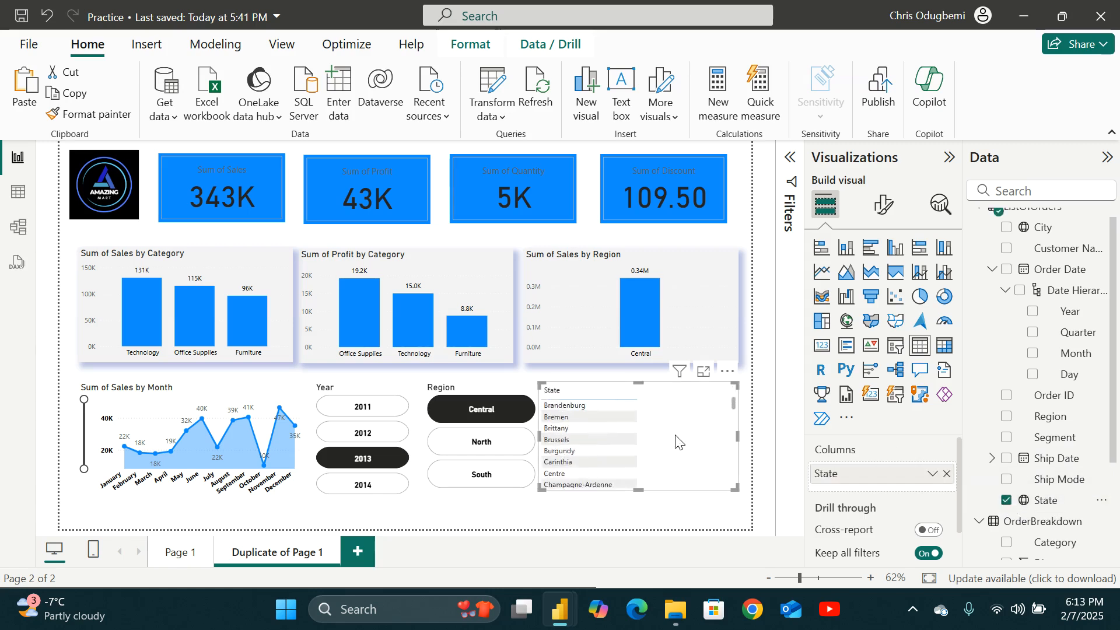
{"action": "scroll", "coordinate": [683, 442], "scroll_direction": "down", "scroll_amount": 10}
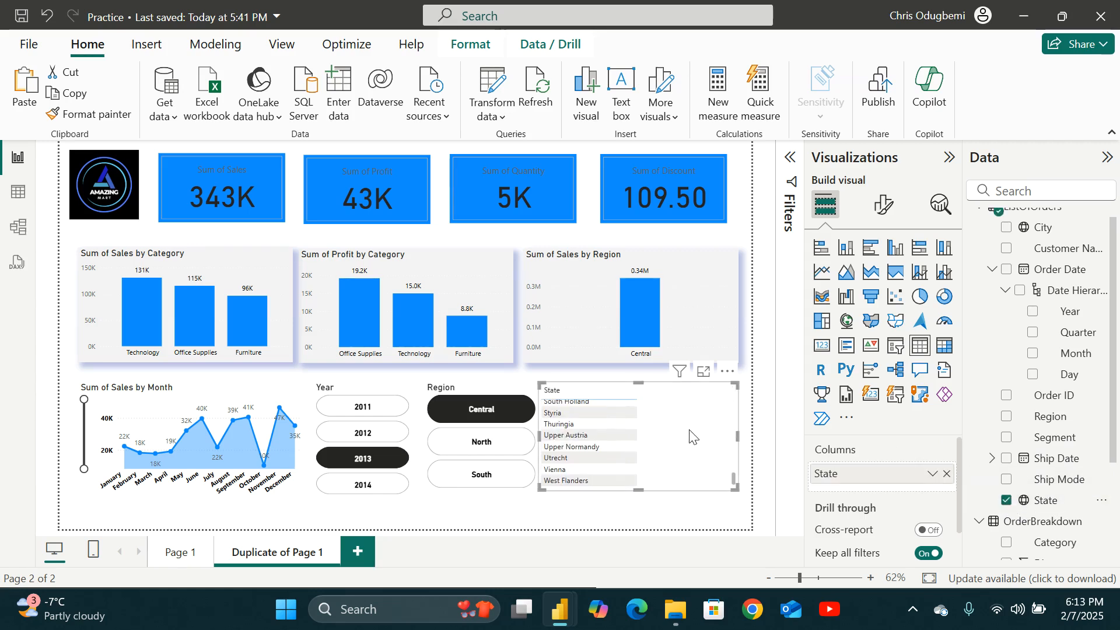
{"action": "scroll", "coordinate": [690, 436], "scroll_direction": "up", "scroll_amount": 3}
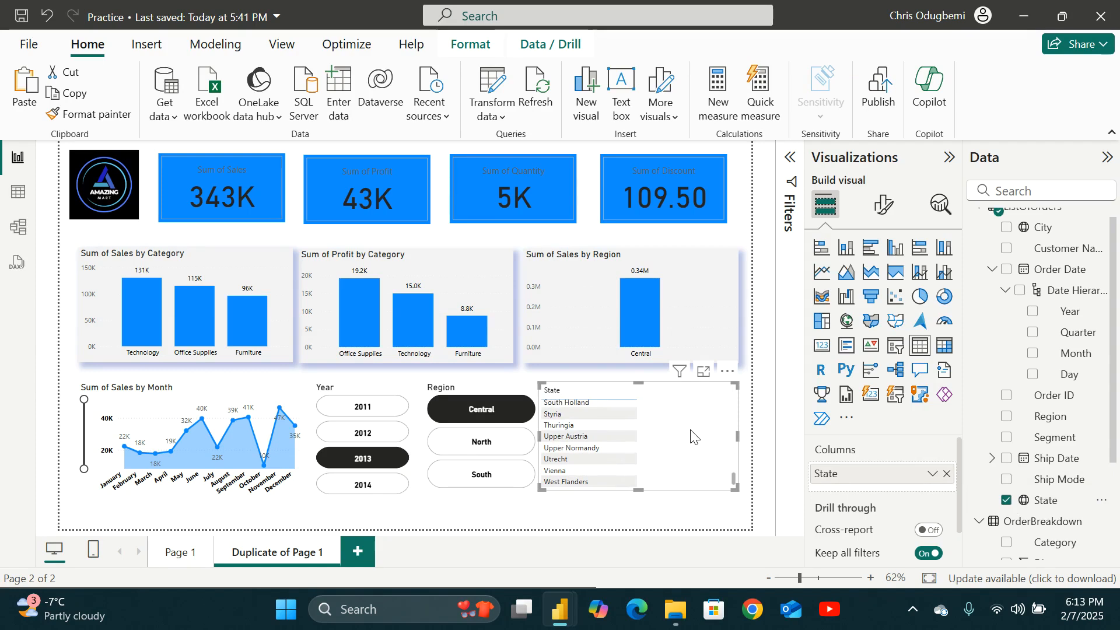
{"action": "scroll", "coordinate": [685, 437], "scroll_direction": "up", "scroll_amount": 5}
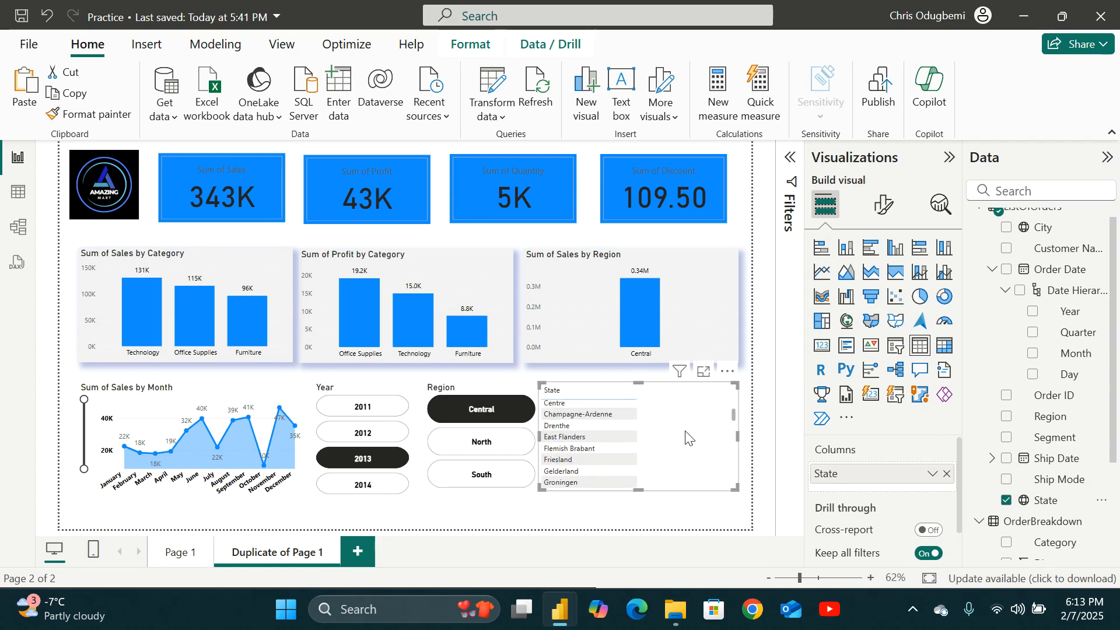
{"action": "left_click", "coordinate": [472, 446]}
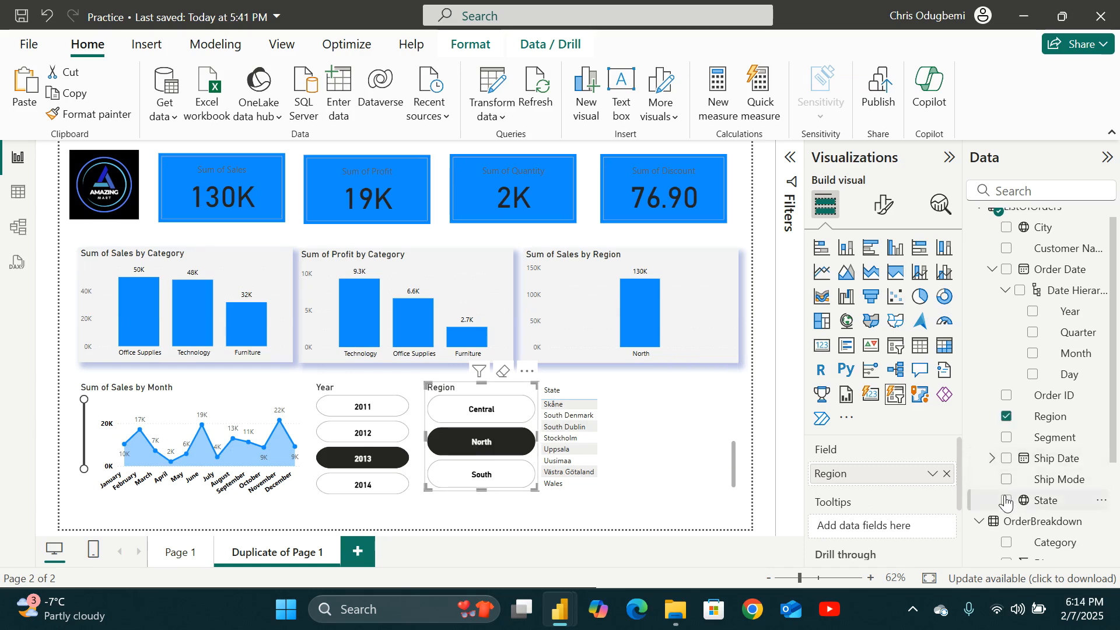
Add the Sales field to the state table.
{"action": "scroll", "coordinate": [1020, 502], "scroll_direction": "down", "scroll_amount": 3}
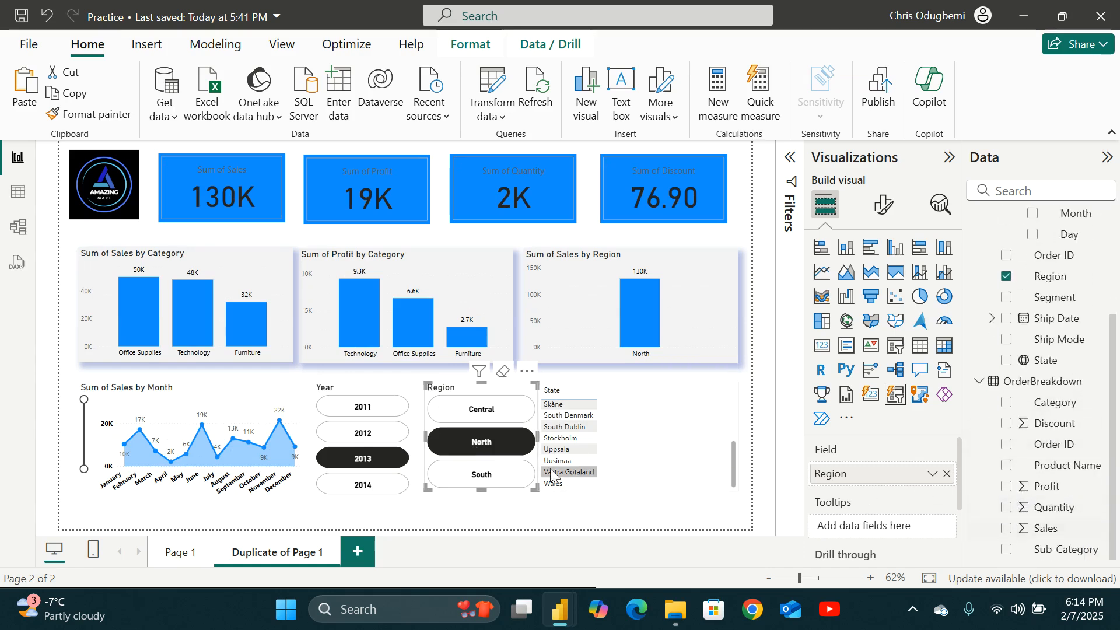
{"action": "left_click", "coordinate": [690, 455]}
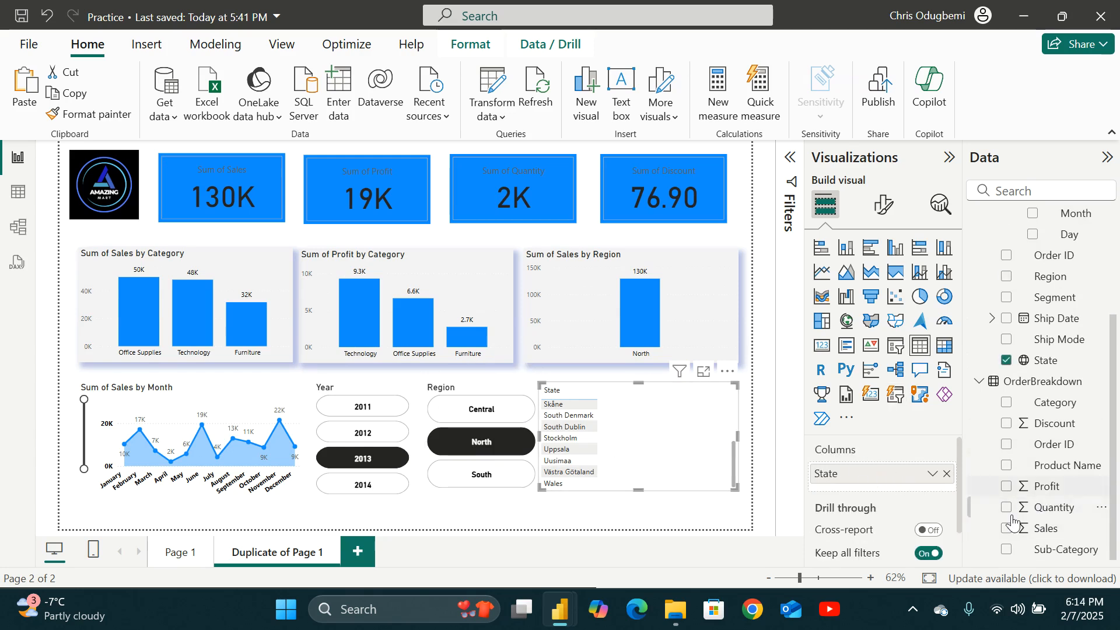
{"action": "left_click", "coordinate": [1000, 529]}
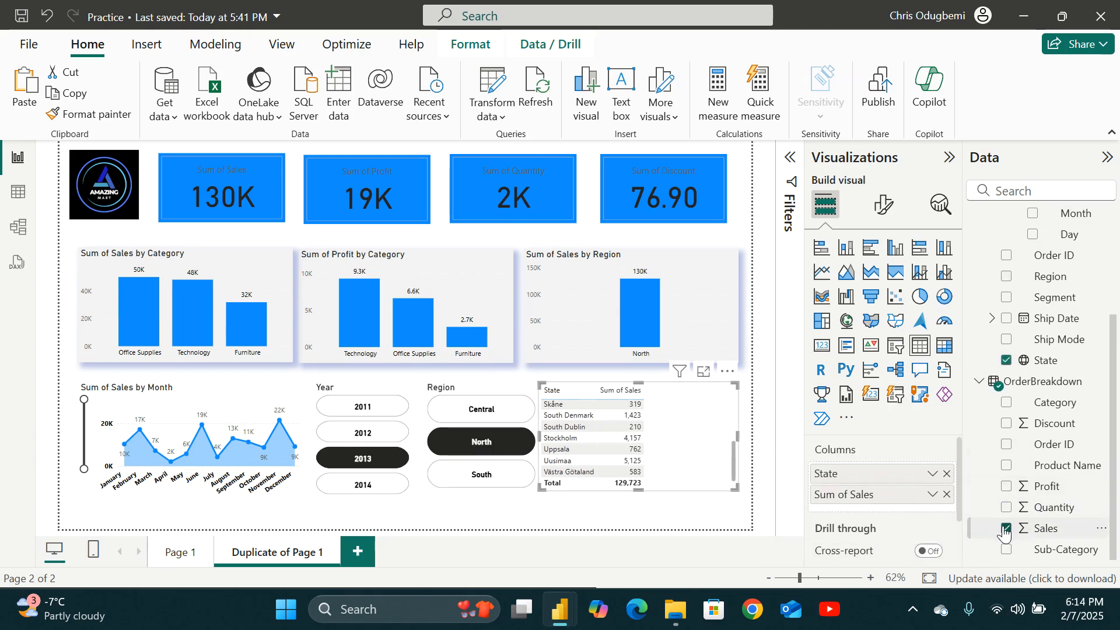
Switch the Region slicer to South and scroll through the state table.
{"action": "scroll", "coordinate": [676, 464], "scroll_direction": "up", "scroll_amount": 3}
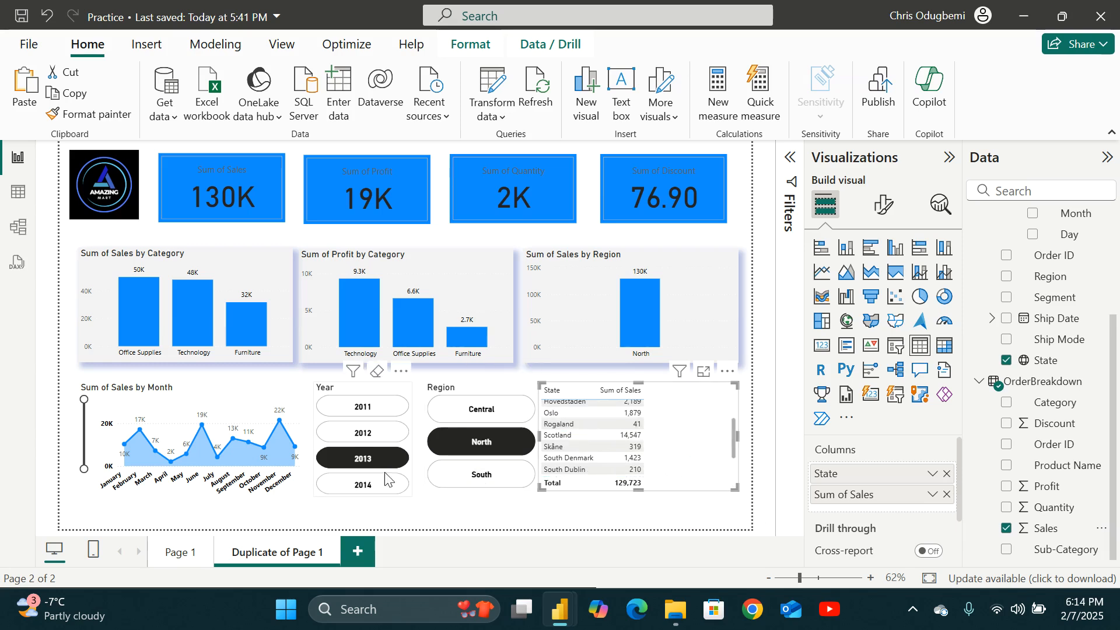
{"action": "left_click", "coordinate": [478, 474]}
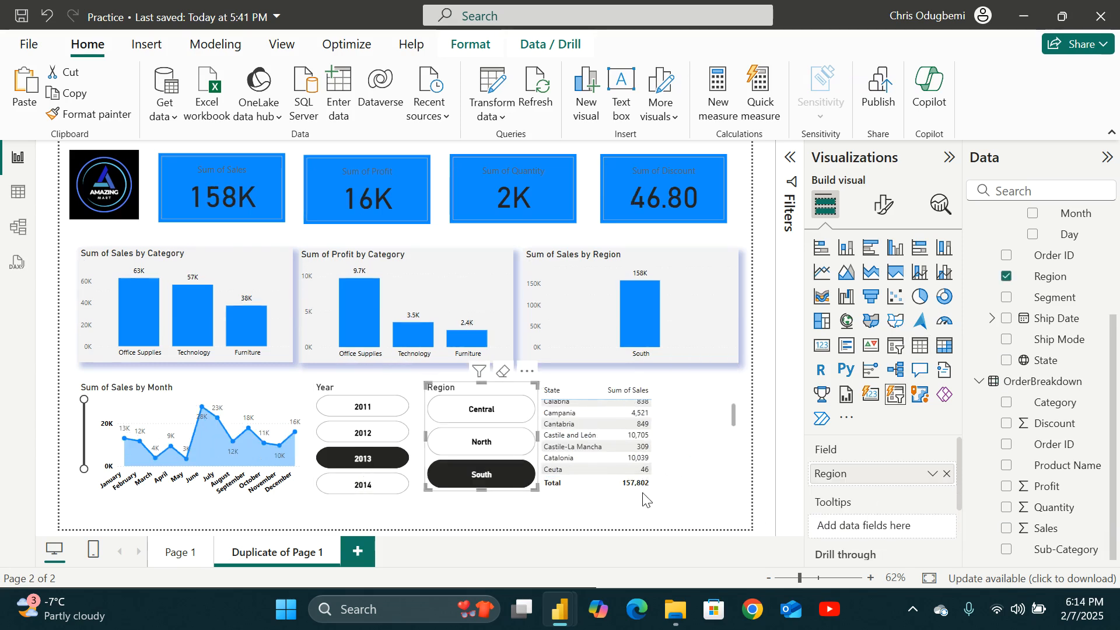
{"action": "scroll", "coordinate": [665, 458], "scroll_direction": "down", "scroll_amount": 5}
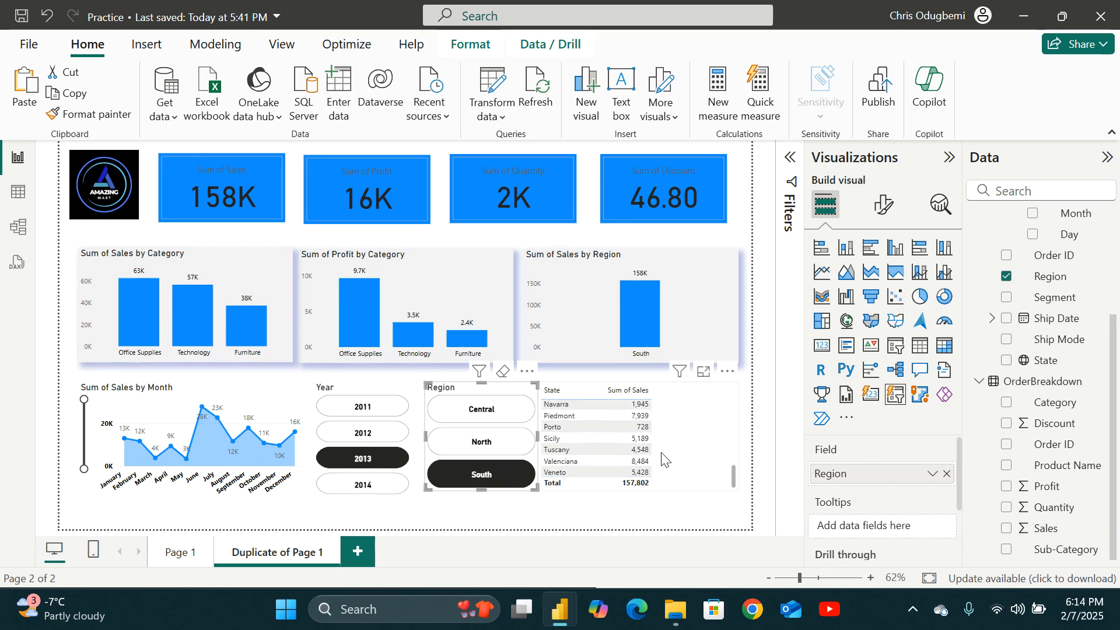
Compare Page 1 with the duplicated page by switching between the two pages.
{"action": "left_click", "coordinate": [611, 521]}
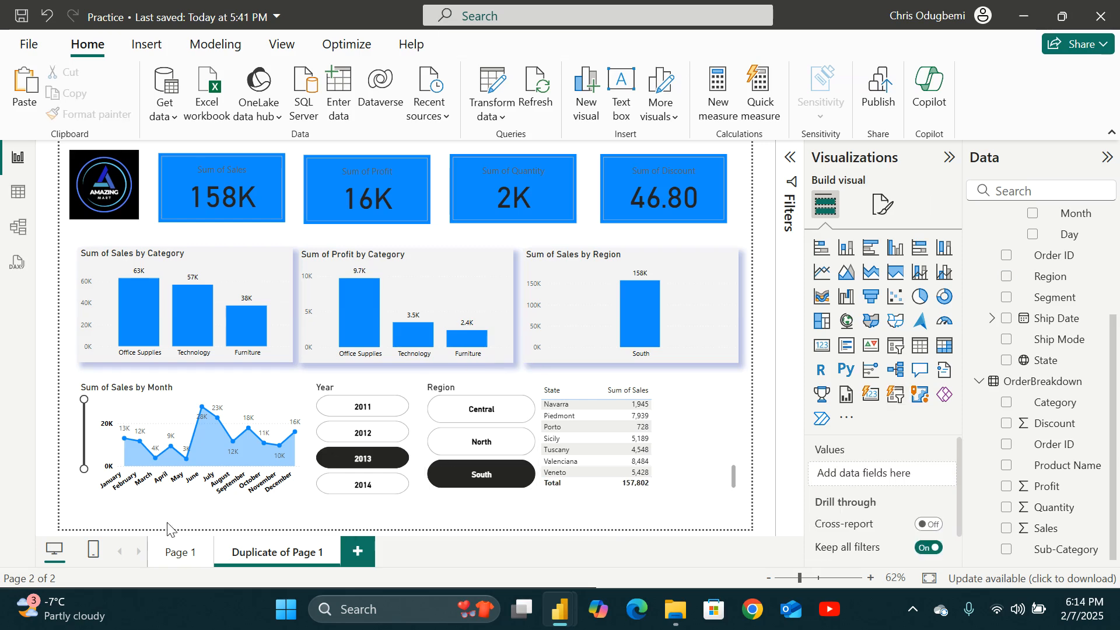
{"action": "left_click", "coordinate": [165, 551]}
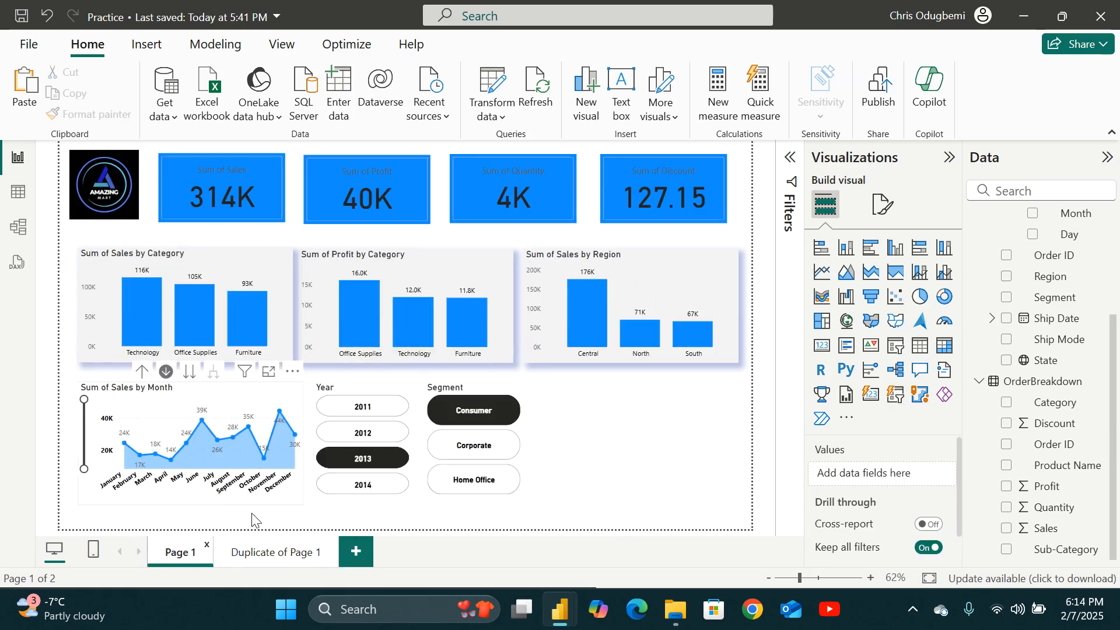
{"action": "left_click", "coordinate": [282, 552]}
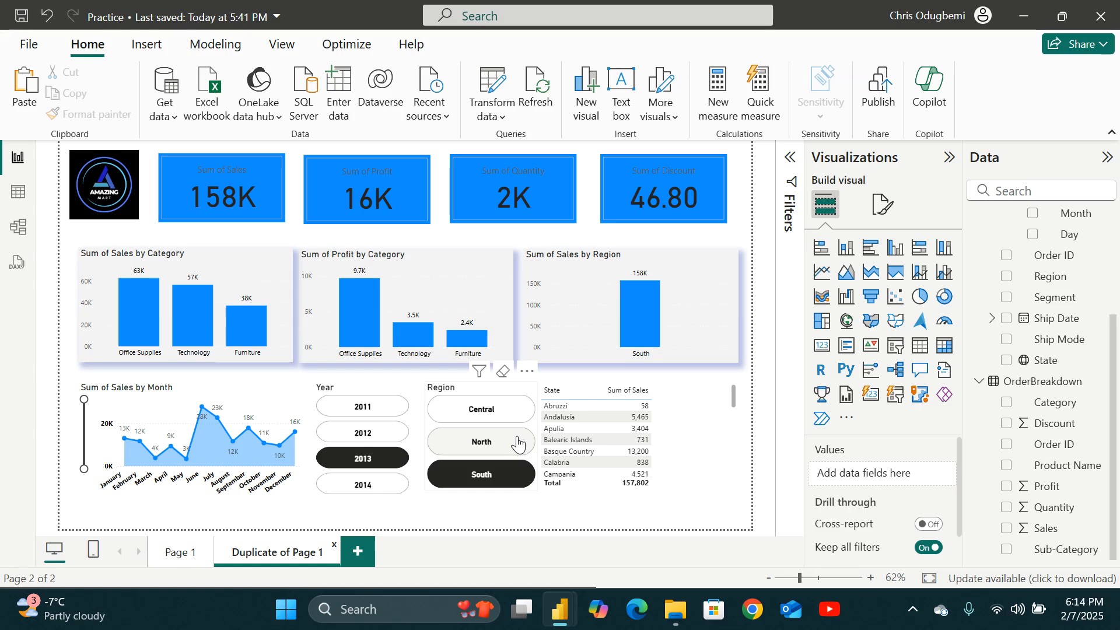
Clear the South region and 2013 year selections in the slicers.
{"action": "left_click", "coordinate": [477, 477]}
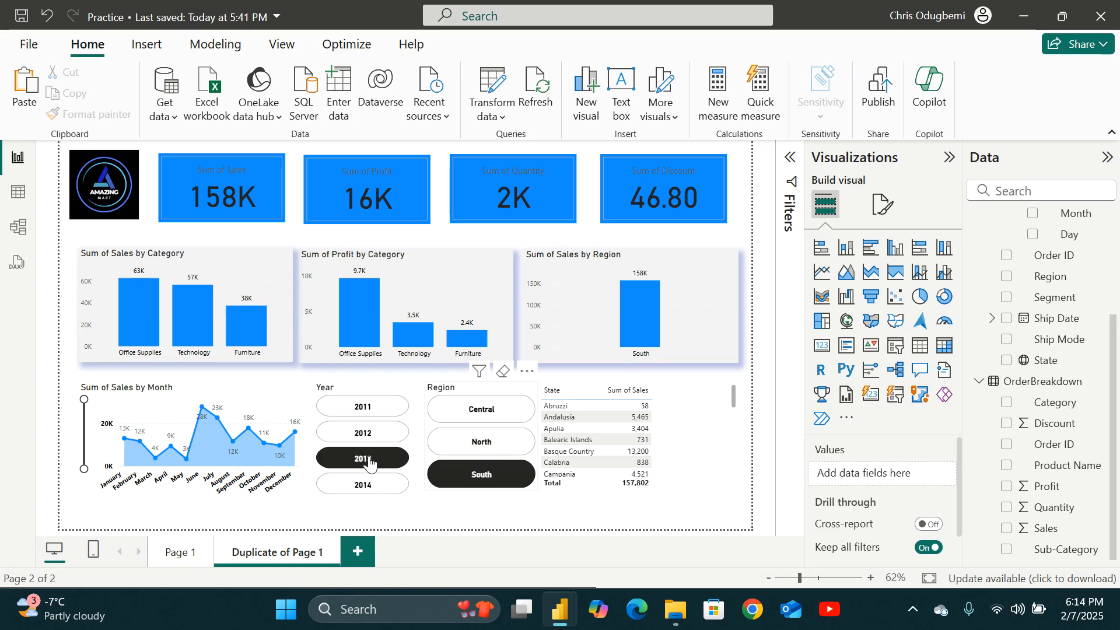
{"action": "left_click", "coordinate": [367, 460]}
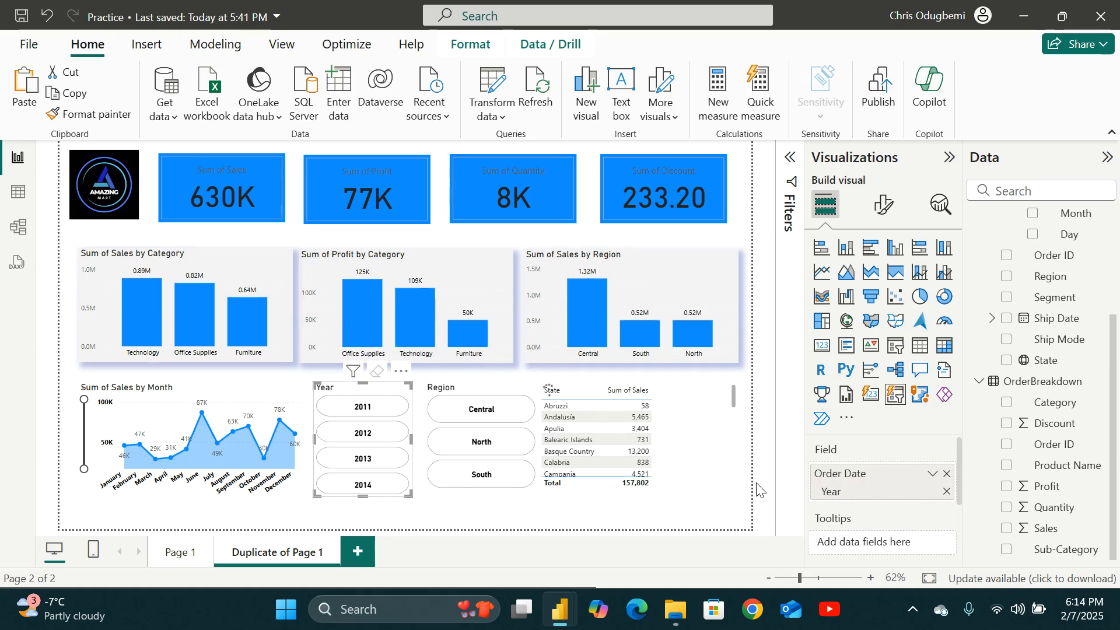